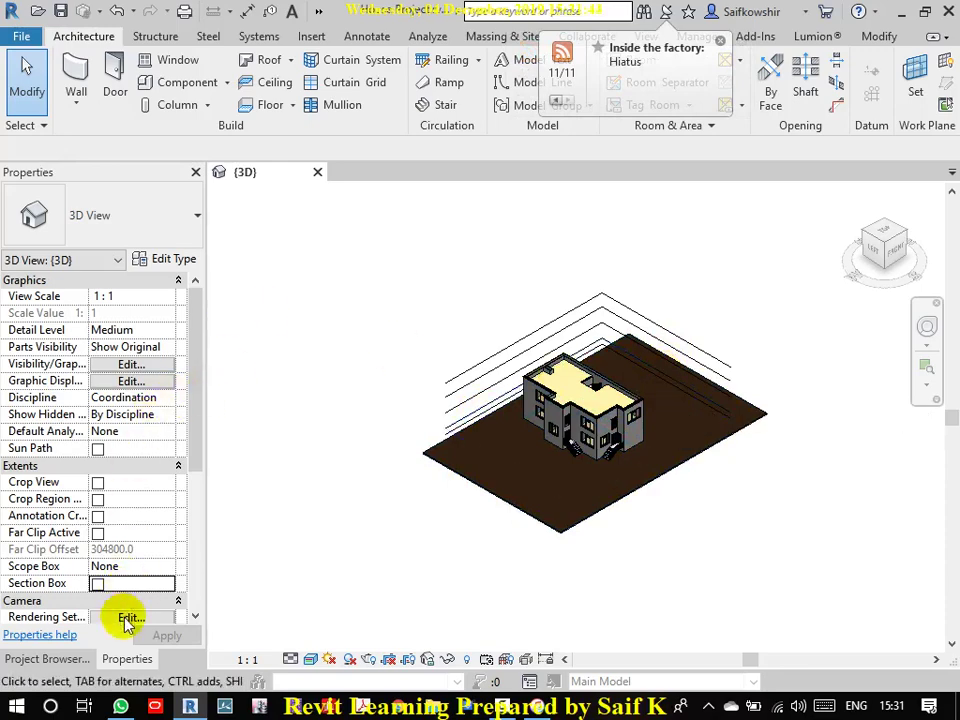
# Step: Open the Roof Level floor plan at the stair opening
pyautogui.click(76, 662)
pyautogui.doubleClick(103, 309)
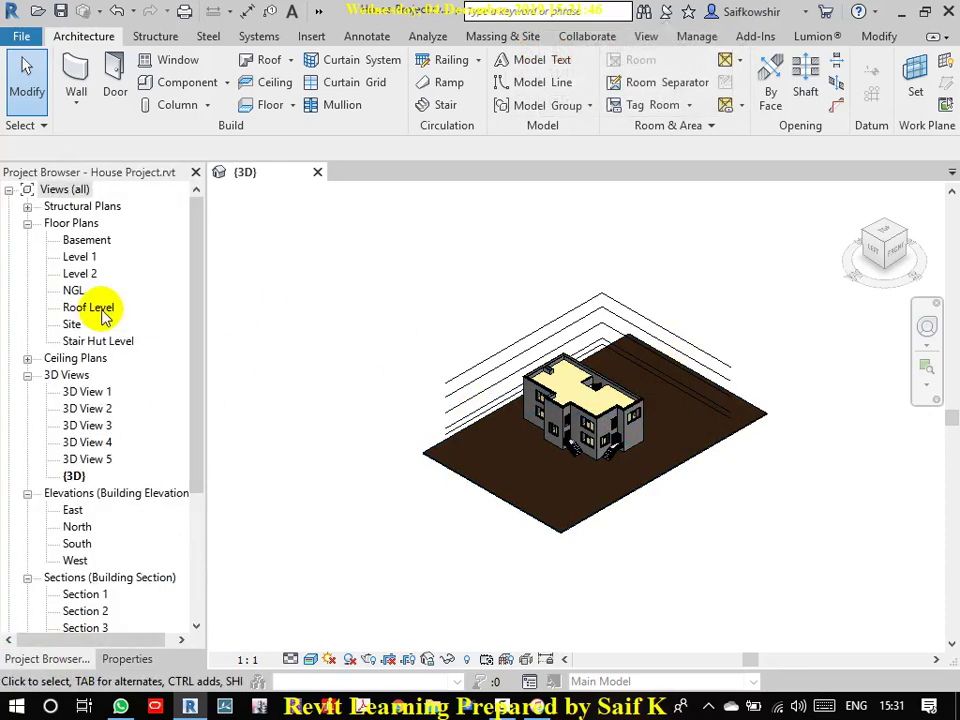
pyautogui.scroll(5, 624, 384)
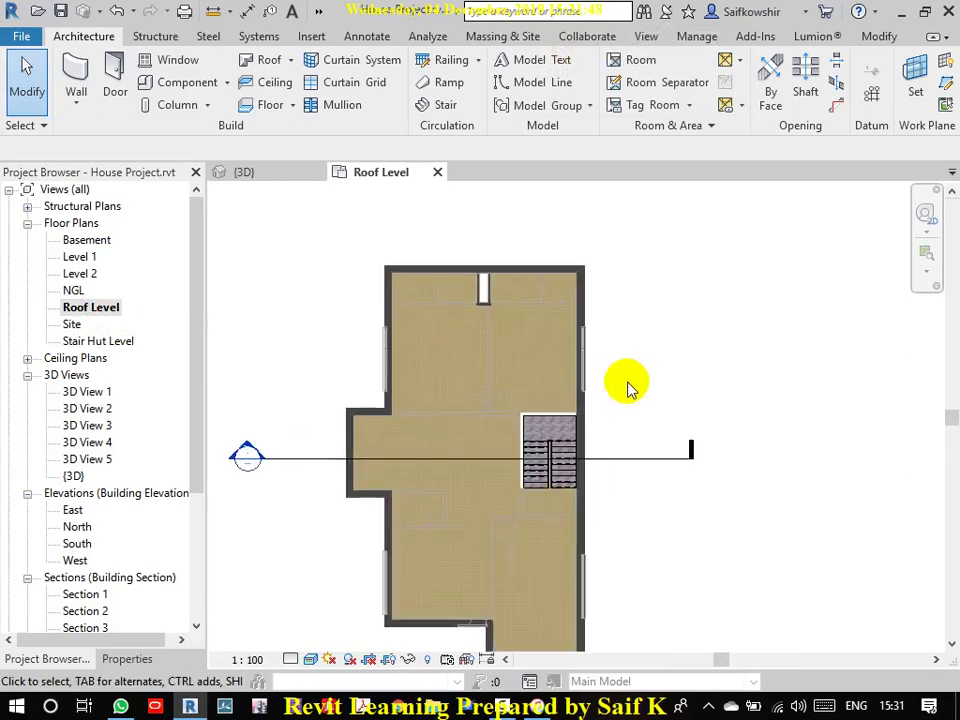
pyautogui.moveTo(478, 456); pyautogui.dragTo(534, 340, button='middle')
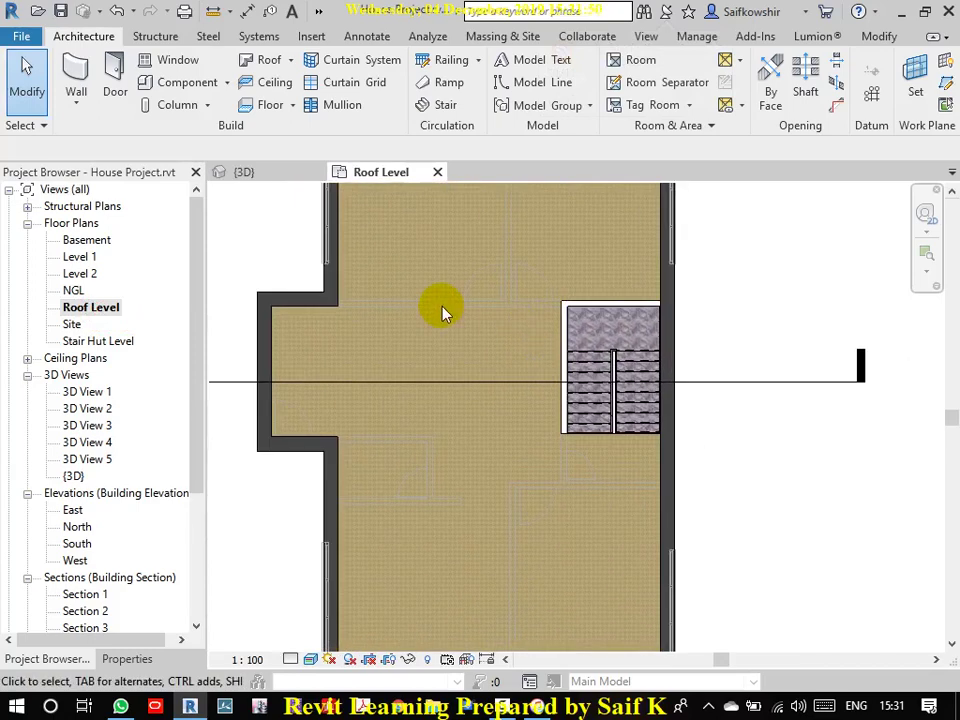
# Step: Start a new wall using the basic wall type Interior Wall 220mm
pyautogui.click(88, 74)
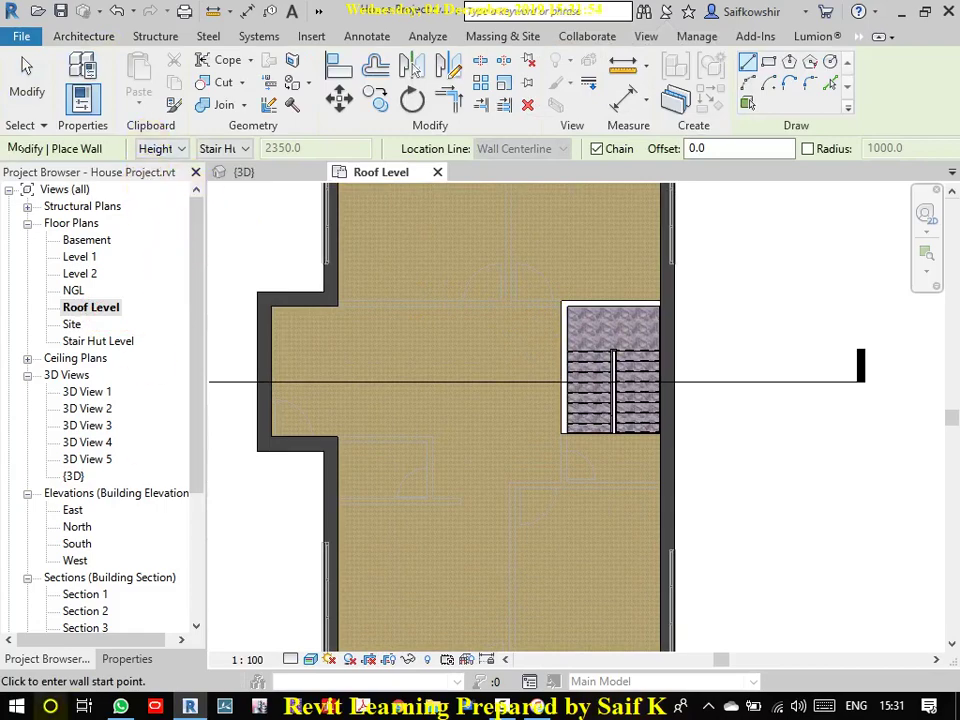
pyautogui.click(128, 660)
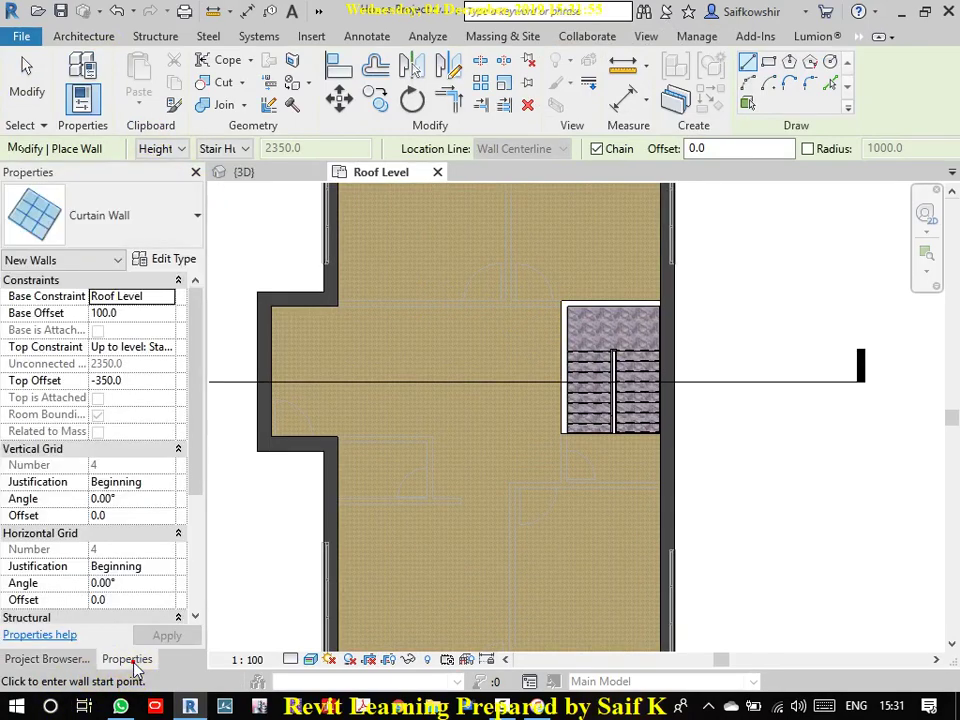
pyautogui.click(175, 218)
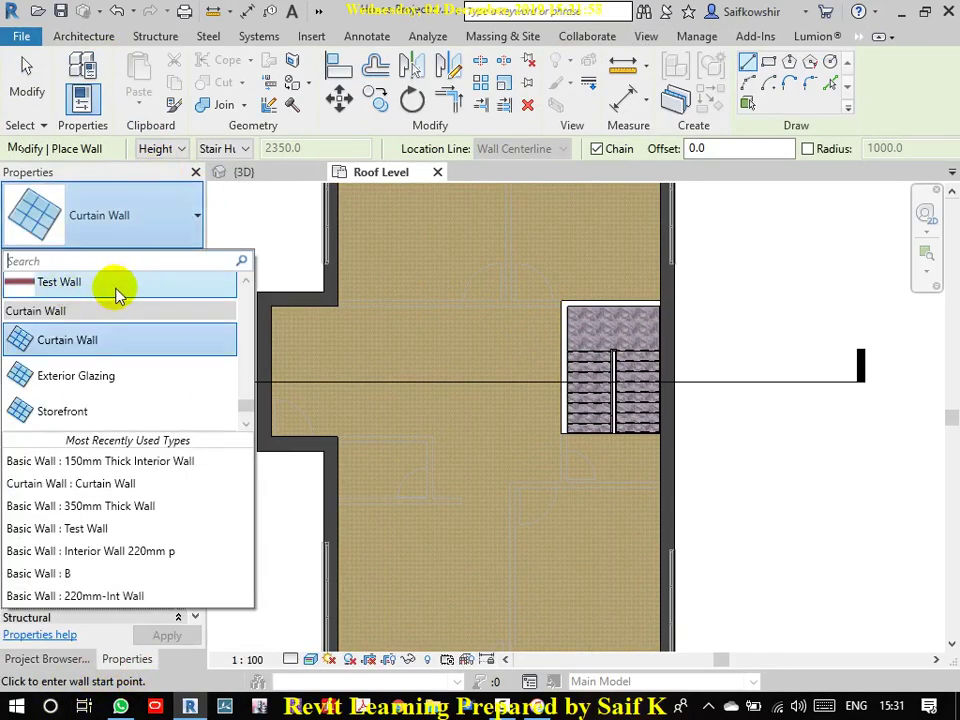
pyautogui.scroll(3, 120, 287)
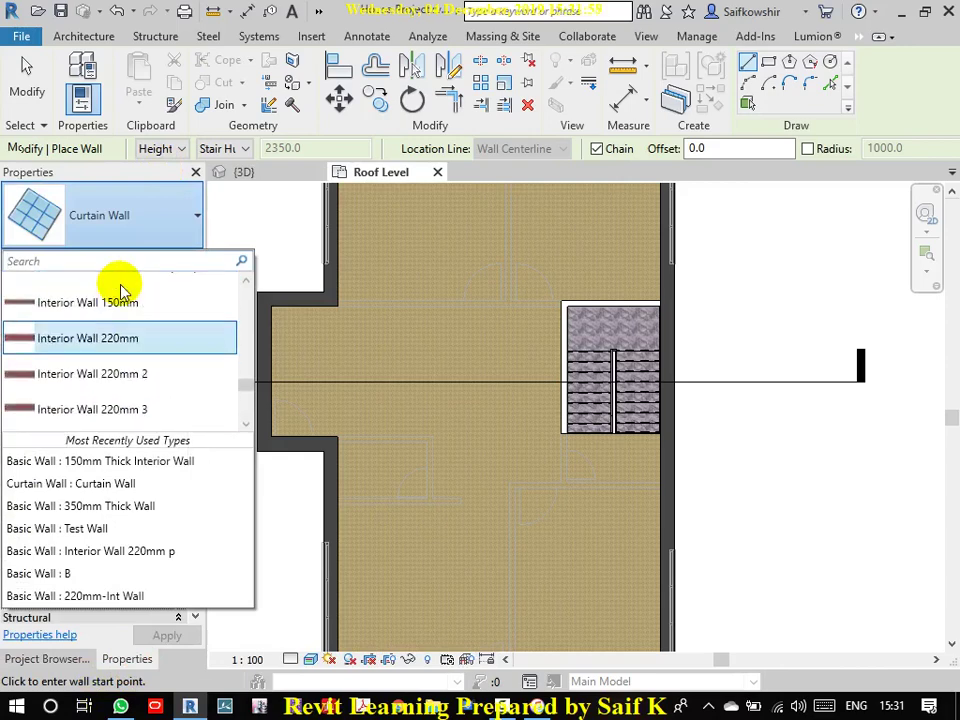
pyautogui.click(100, 340)
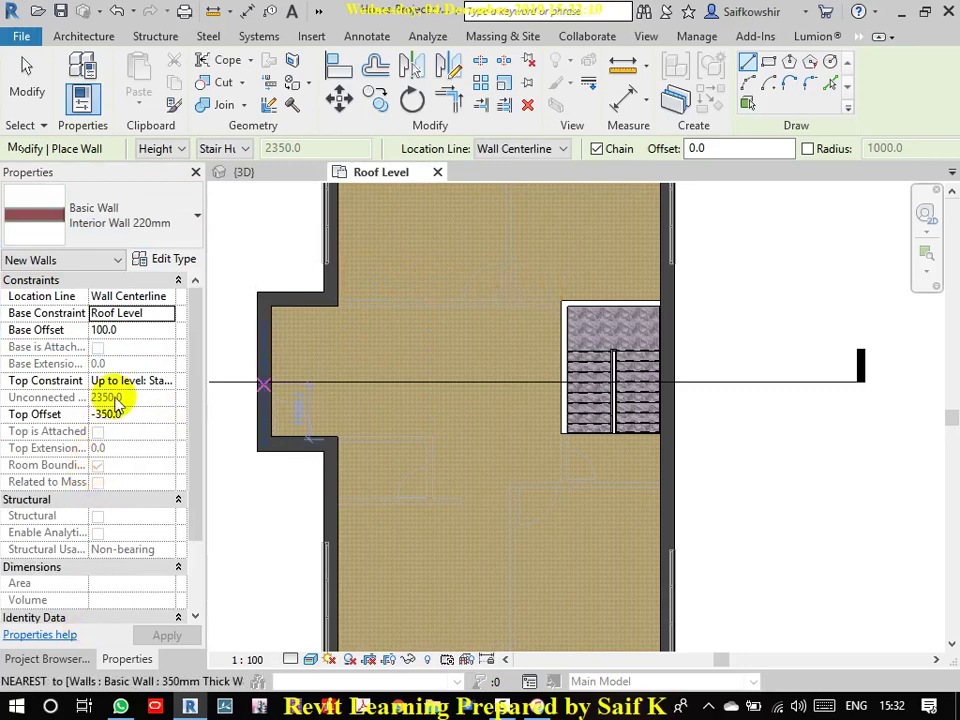
# Step: Set the new wall's base offset to 0 and its top offset to 800
pyautogui.click(141, 331)
pyautogui.write('0')
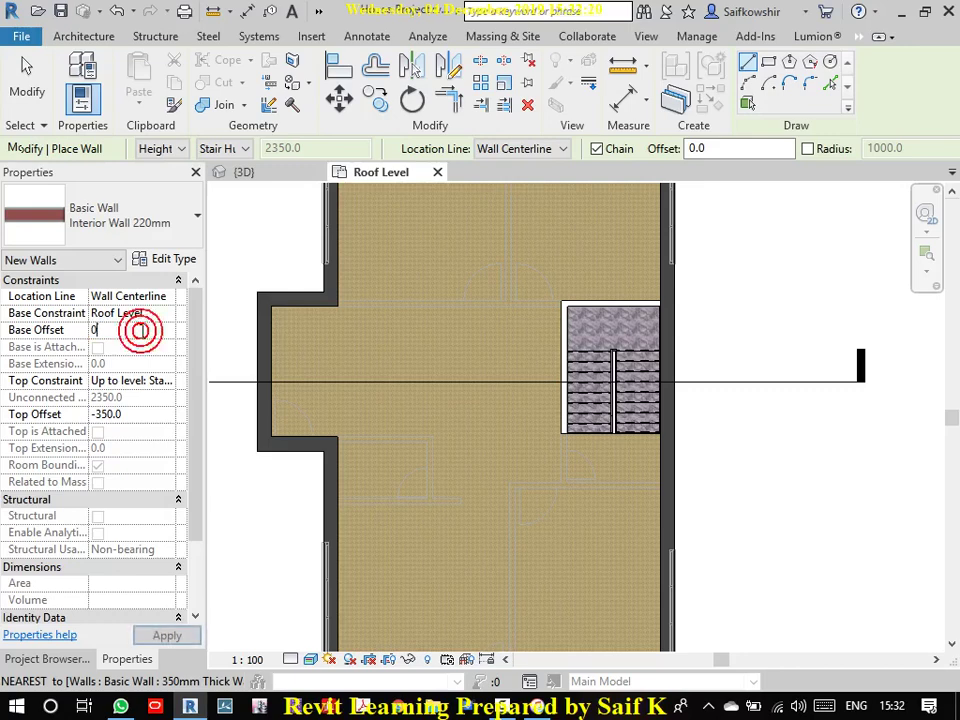
pyautogui.click(141, 414)
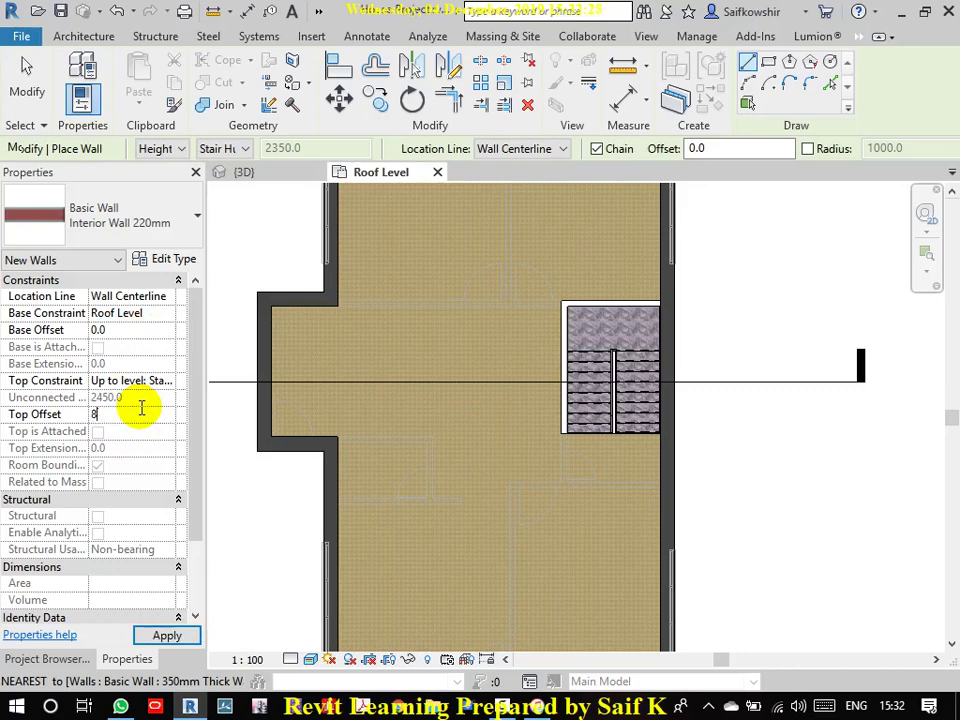
pyautogui.click(158, 634)
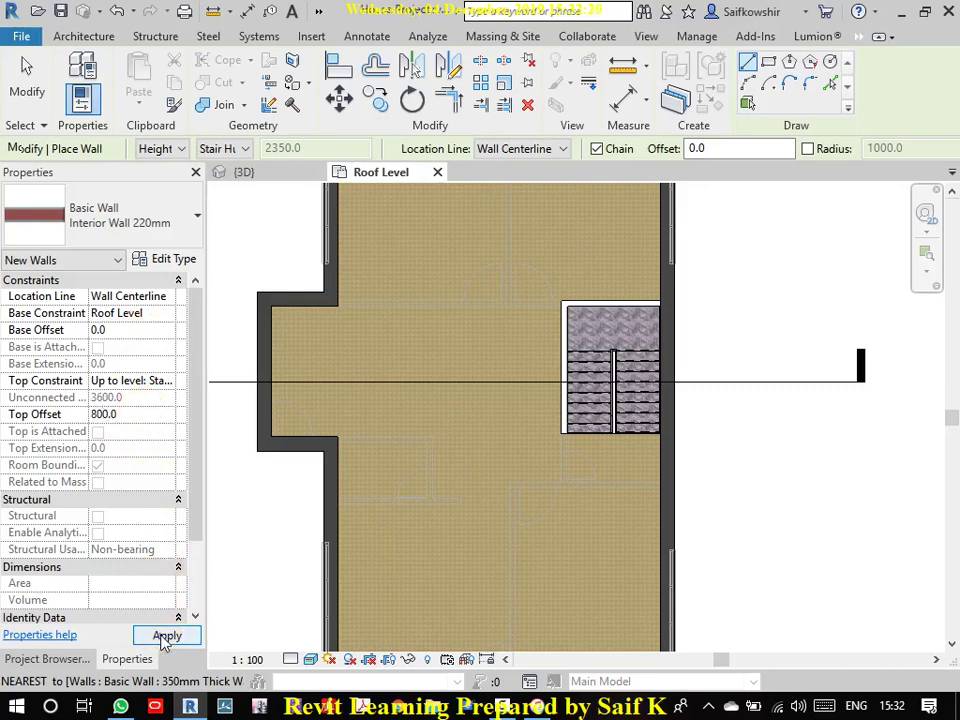
pyautogui.scroll(3, 668, 315)
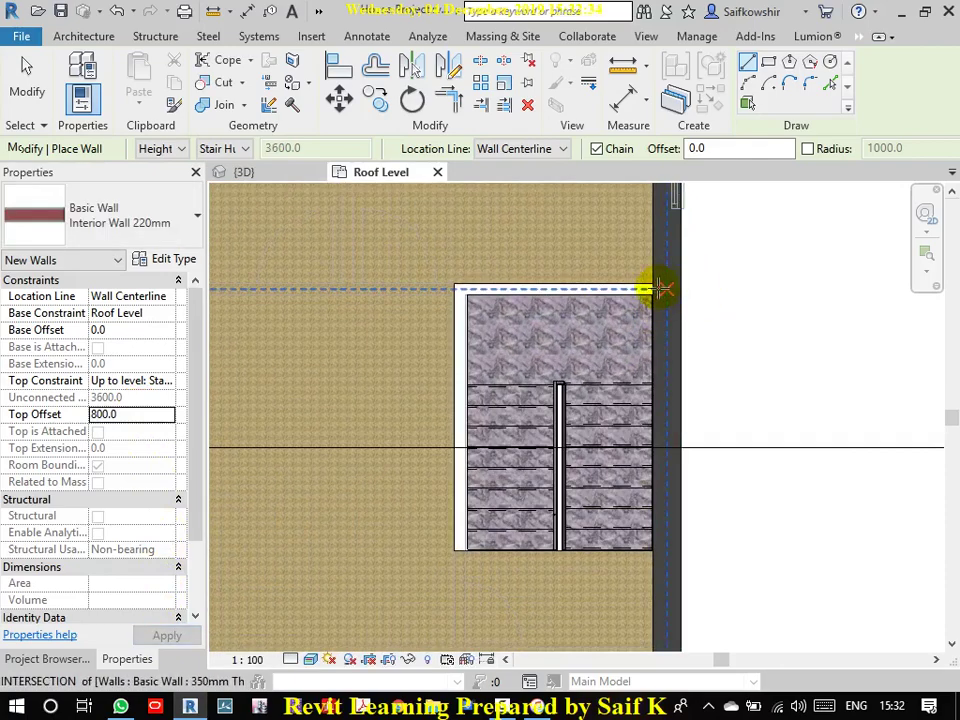
pyautogui.click(646, 293)
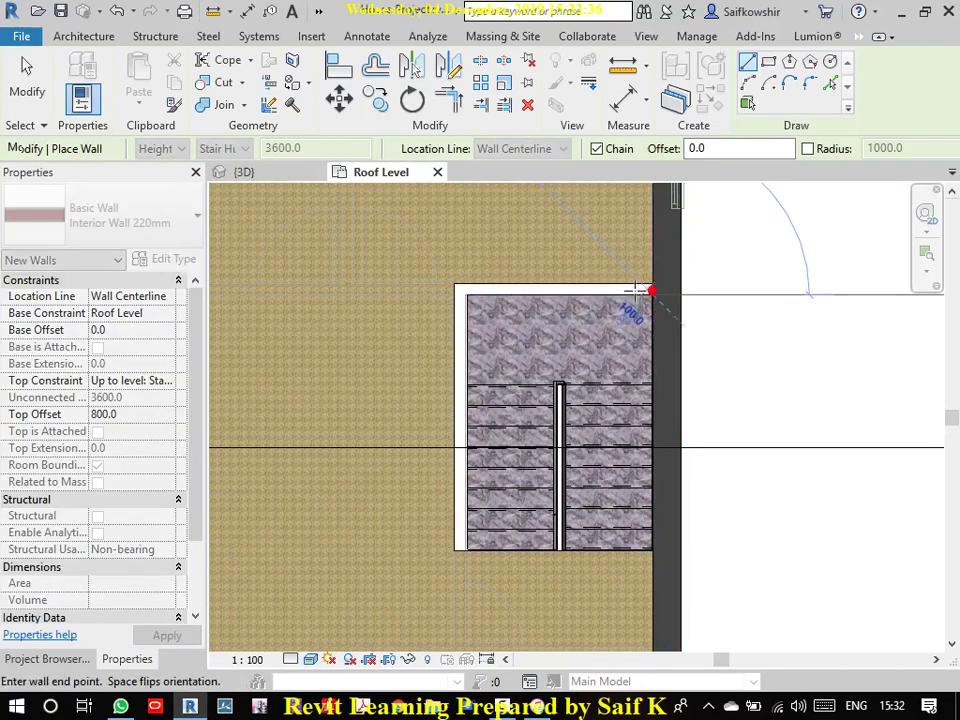
pyautogui.rightClick(699, 264)
pyautogui.click(709, 281)
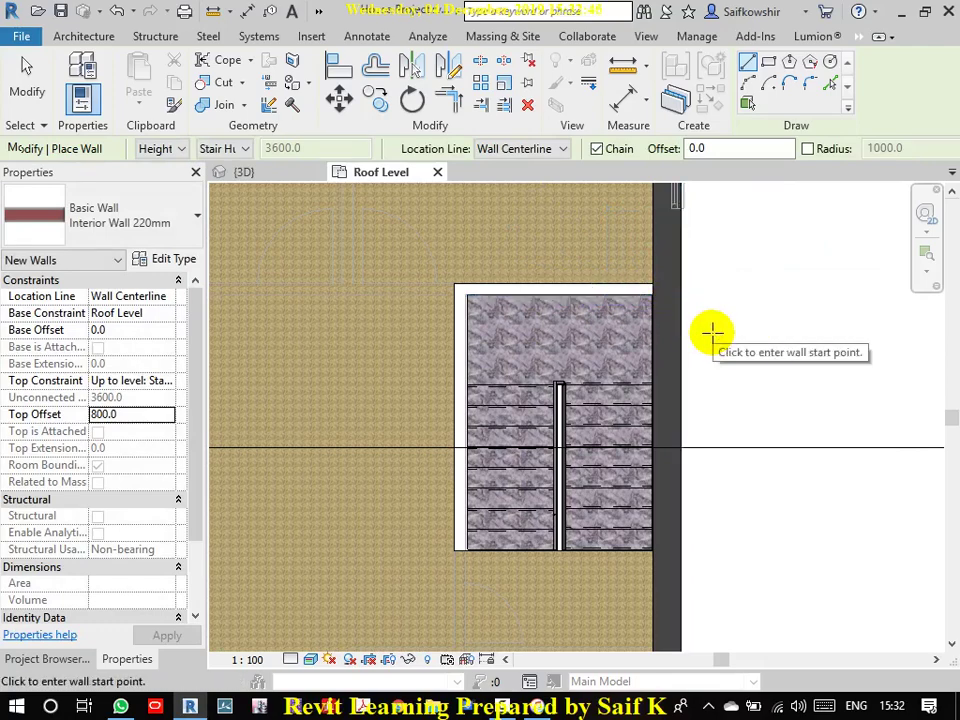
# Step: Set the location line of the new wall to Finish Face: Exterior
pyautogui.scroll(-5, 711, 330)
pyautogui.scroll(5, 682, 321)
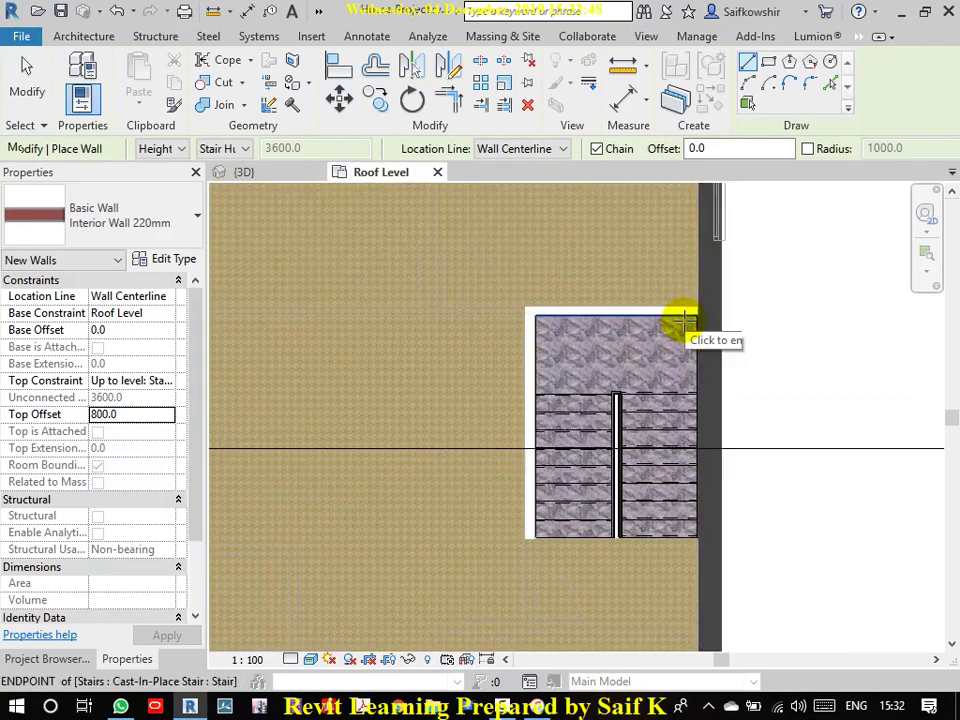
pyautogui.click(507, 148)
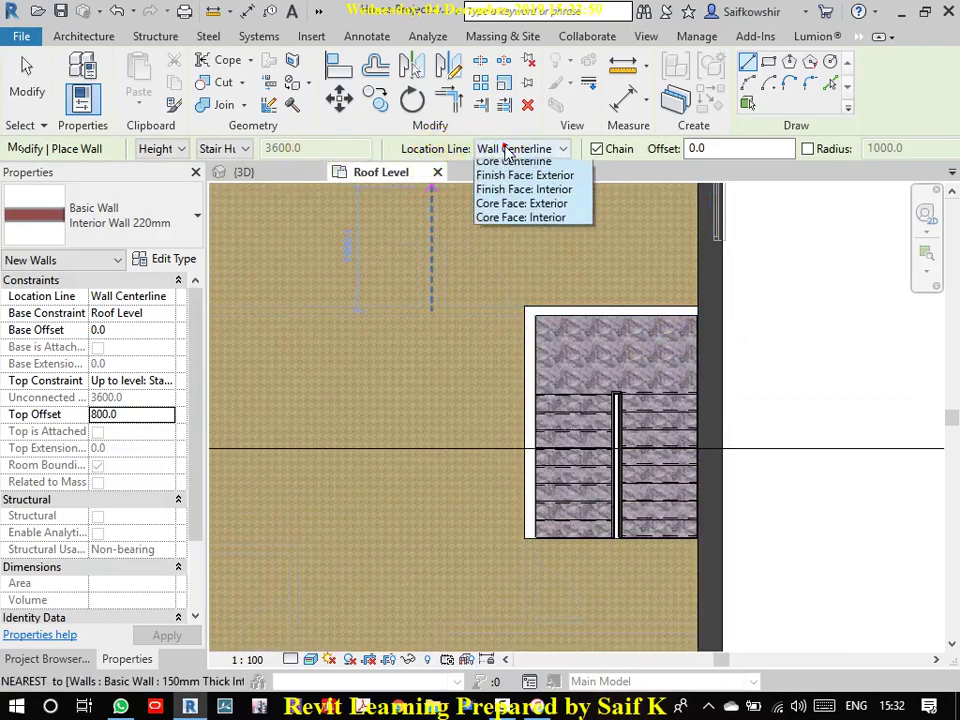
pyautogui.click(530, 196)
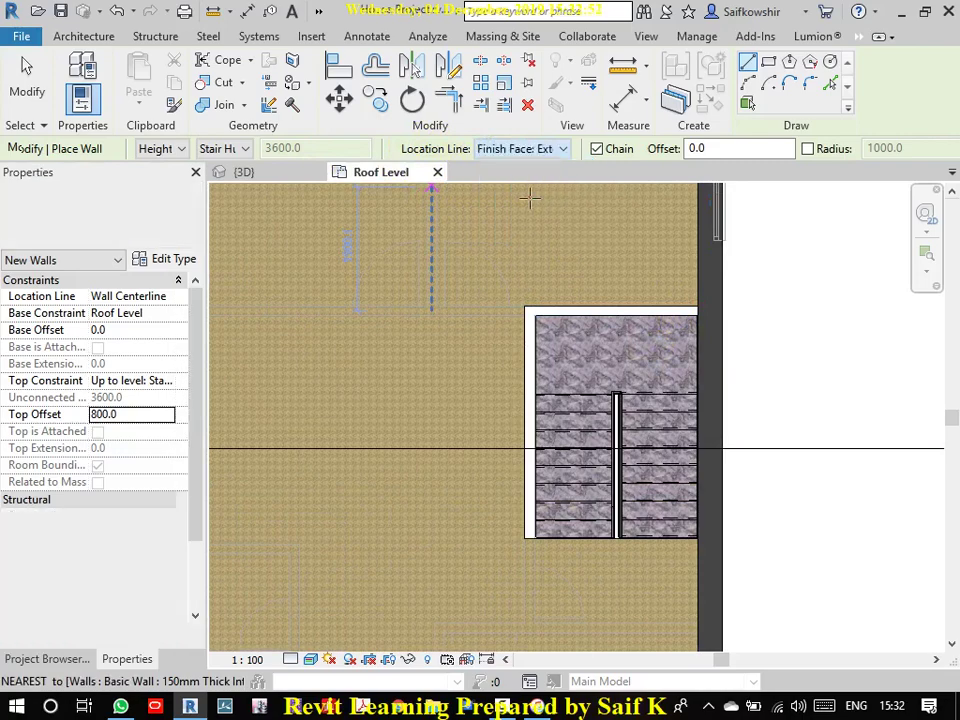
# Step: Draw three chained walls enclosing the stair opening against the exterior wall, with the long side about 4700 mm, extending past the stair's lower end
pyautogui.scroll(2, 692, 316)
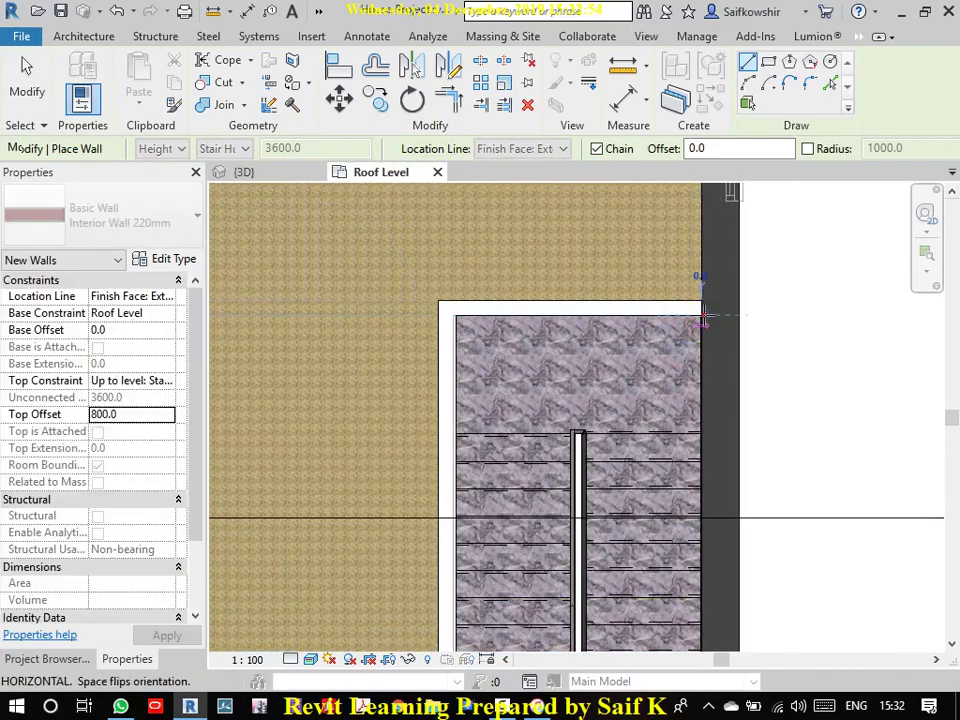
pyautogui.click(703, 316)
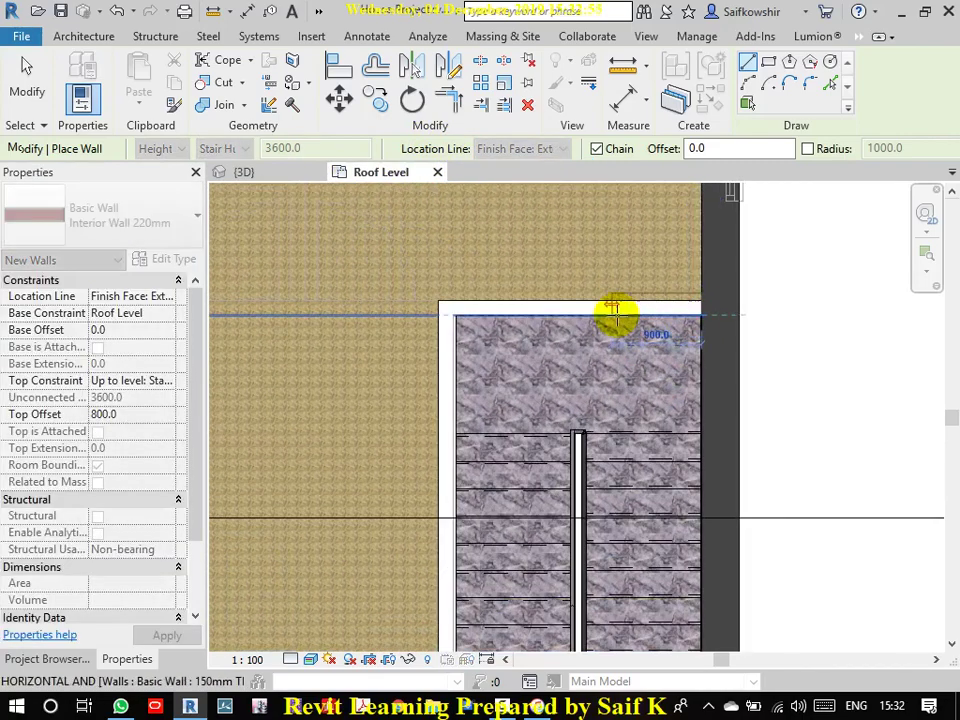
pyautogui.click(456, 318)
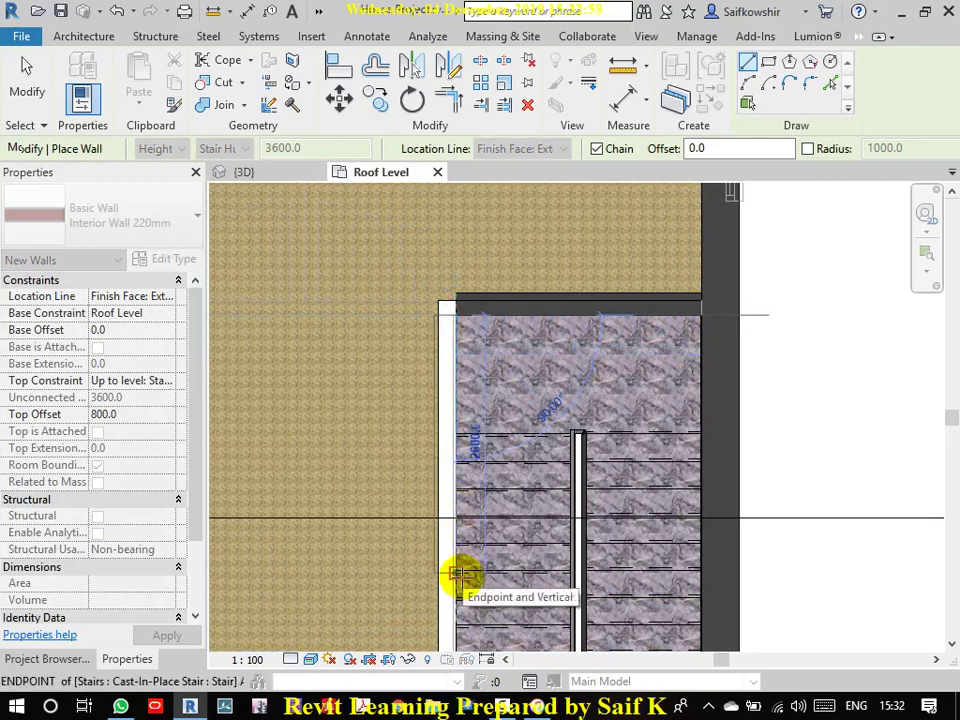
pyautogui.moveTo(459, 574); pyautogui.dragTo(467, 285, button='middle')
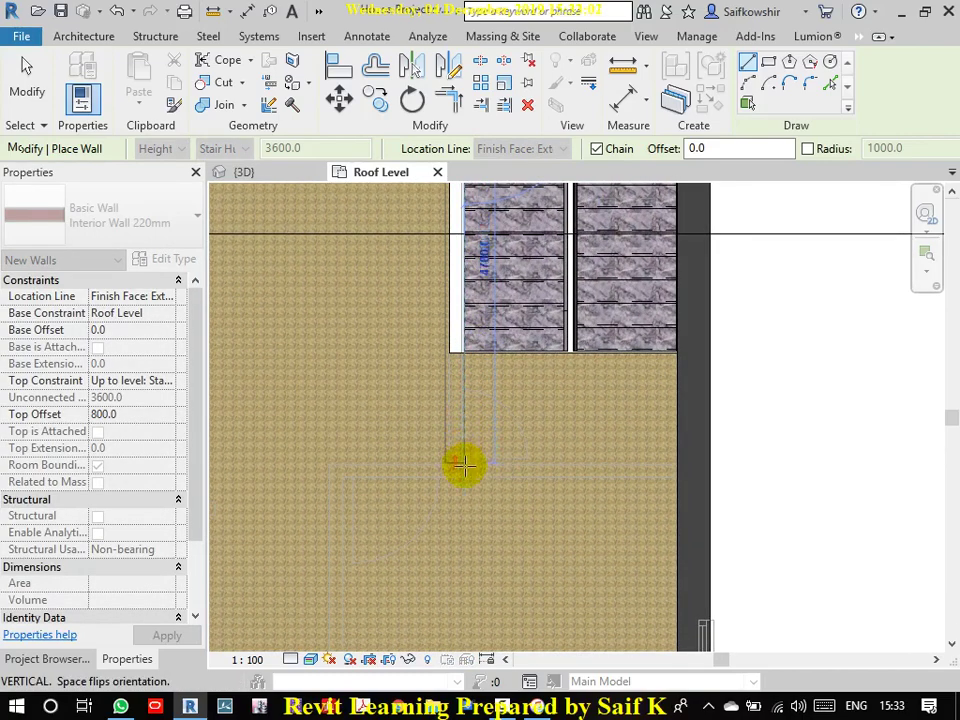
pyautogui.scroll(2, 462, 462)
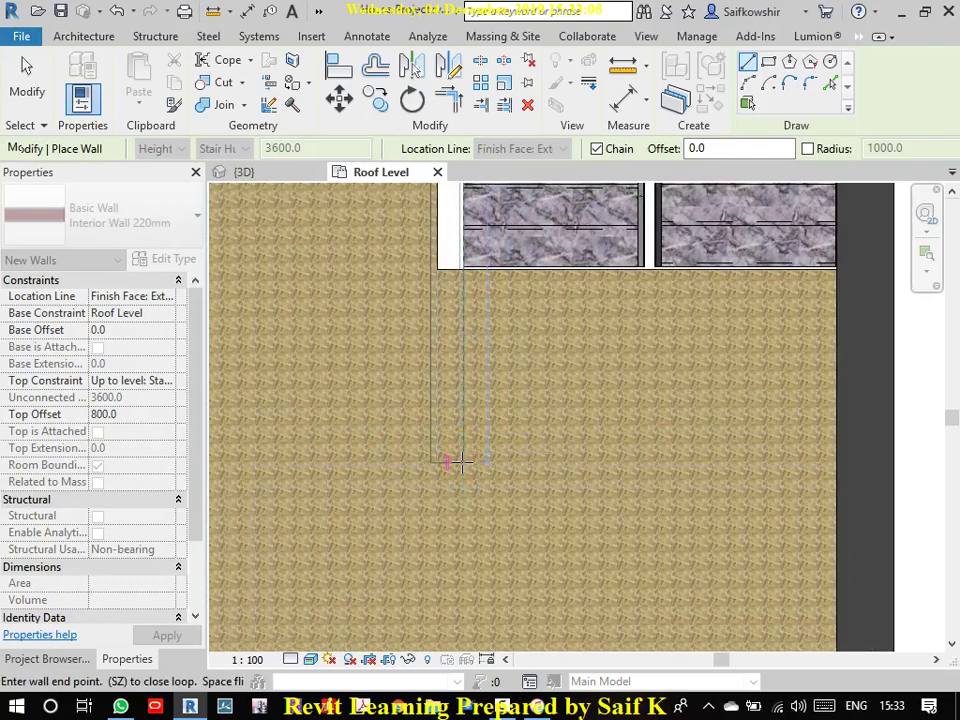
pyautogui.click(460, 462)
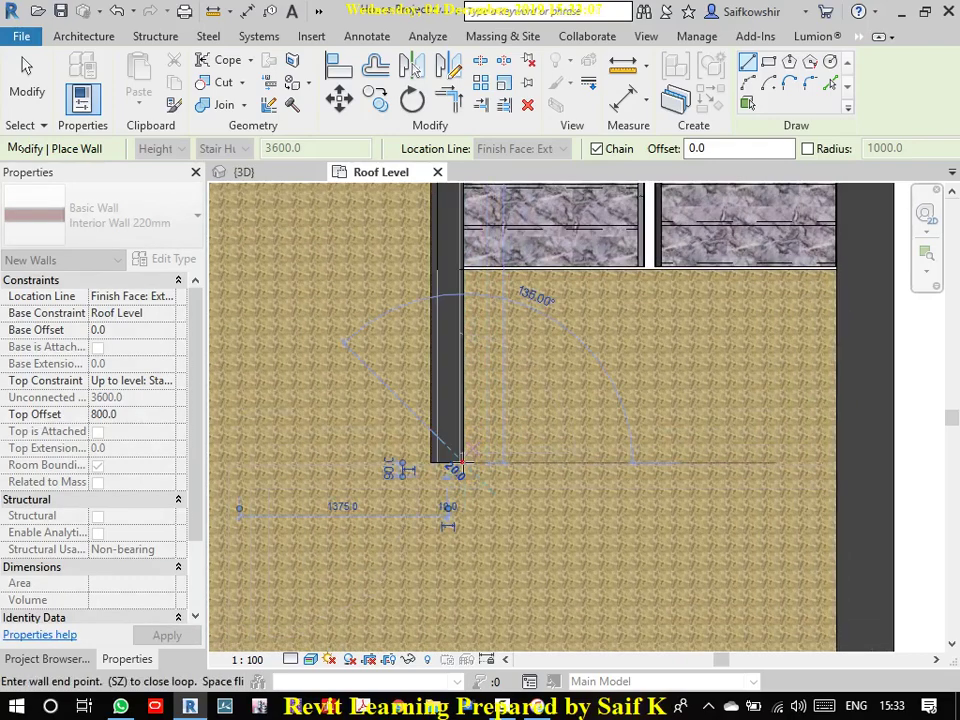
pyautogui.click(837, 462)
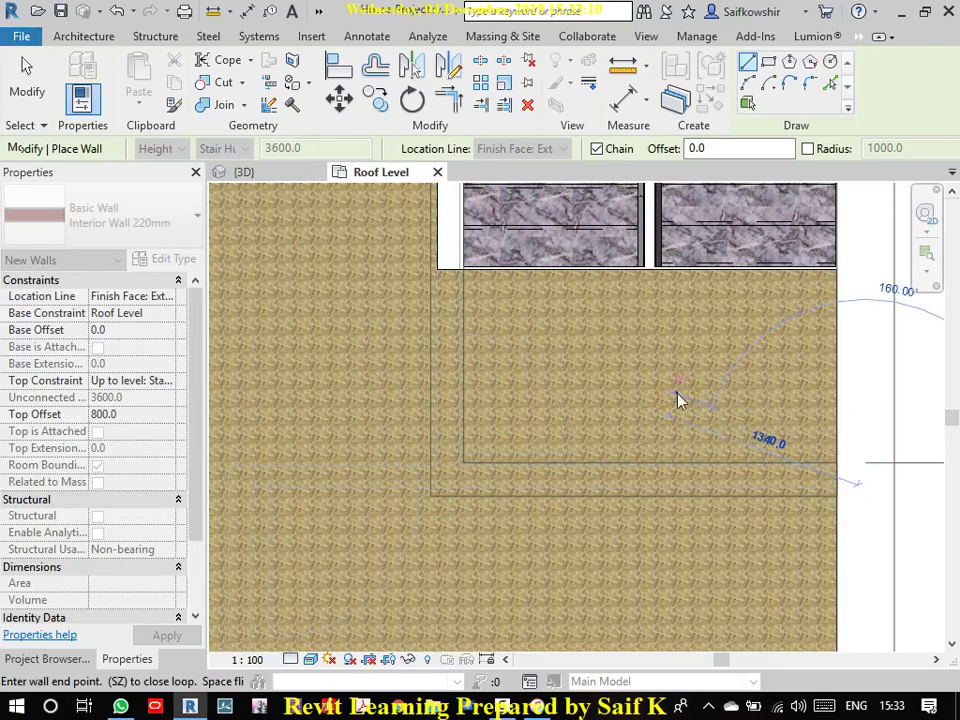
pyautogui.rightClick(678, 400)
pyautogui.click(697, 410)
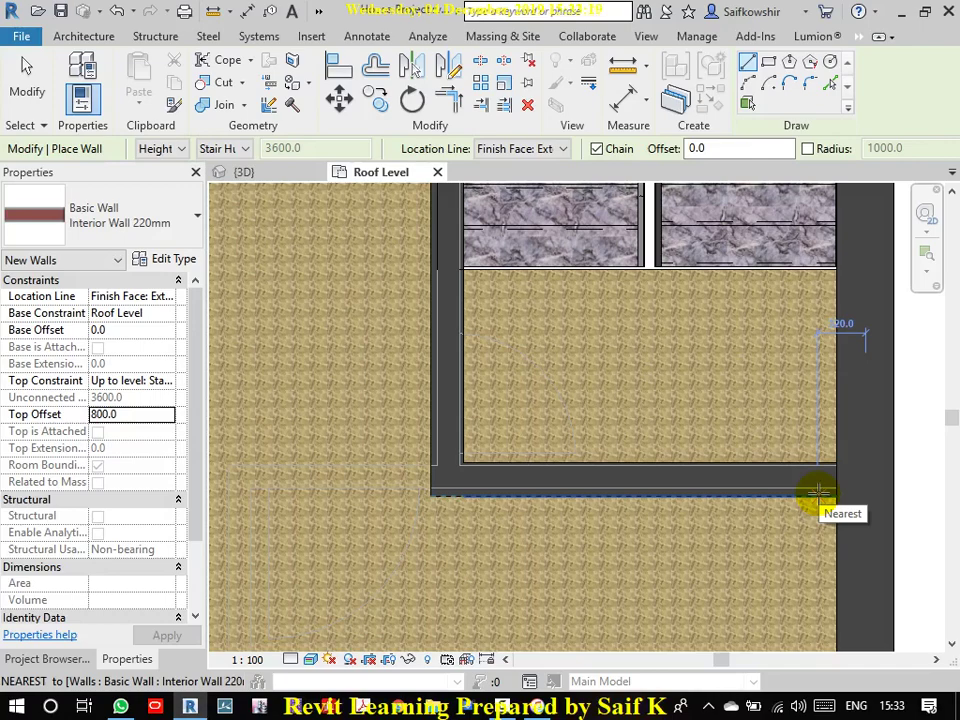
pyautogui.click(27, 85)
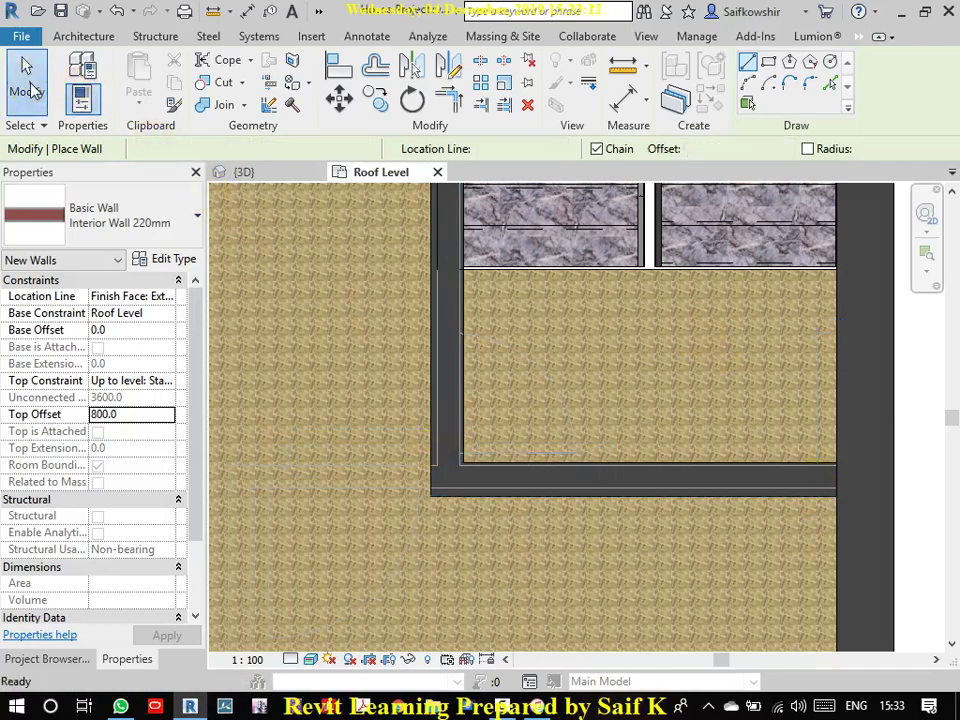
# Step: Examine the new stair hut walls on the roof in the 3D view
pyautogui.scroll(-4, 536, 497)
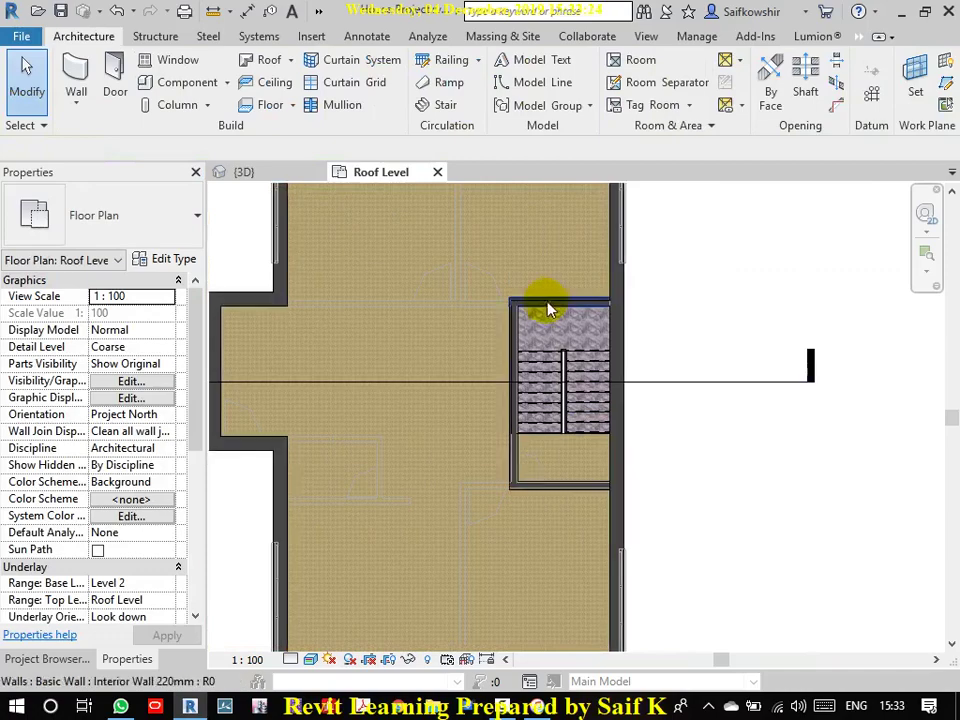
pyautogui.click(247, 172)
pyautogui.scroll(4, 612, 326)
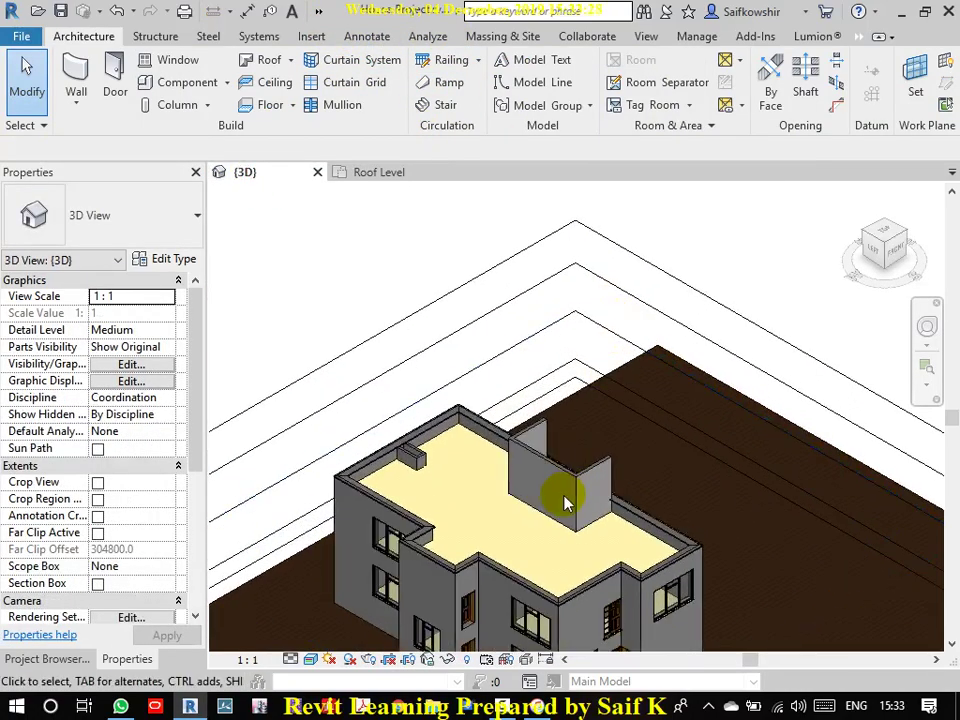
pyautogui.scroll(3, 615, 448)
pyautogui.scroll(-5, 621, 465)
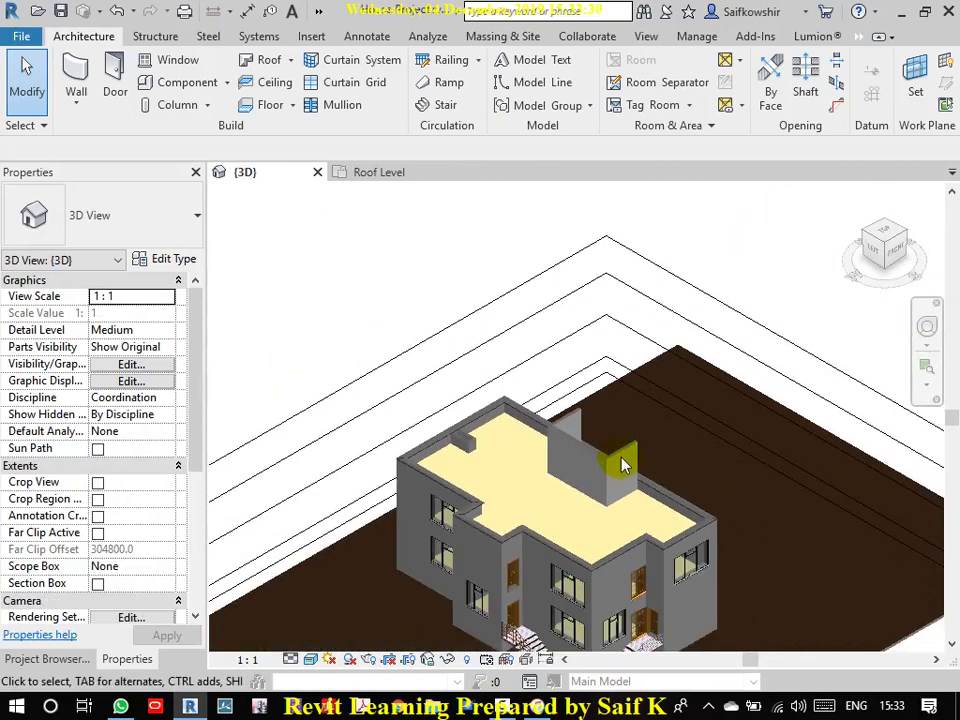
# Step: In the East elevation, dimension the height between Roof Level and Stair Hut Level
pyautogui.click(78, 660)
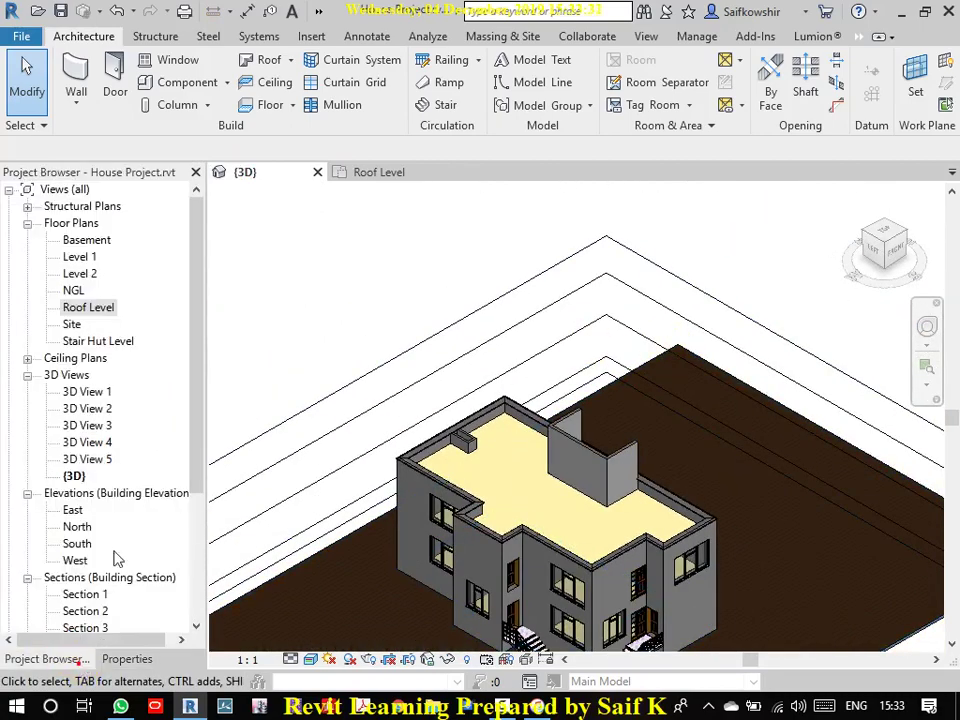
pyautogui.doubleClick(75, 510)
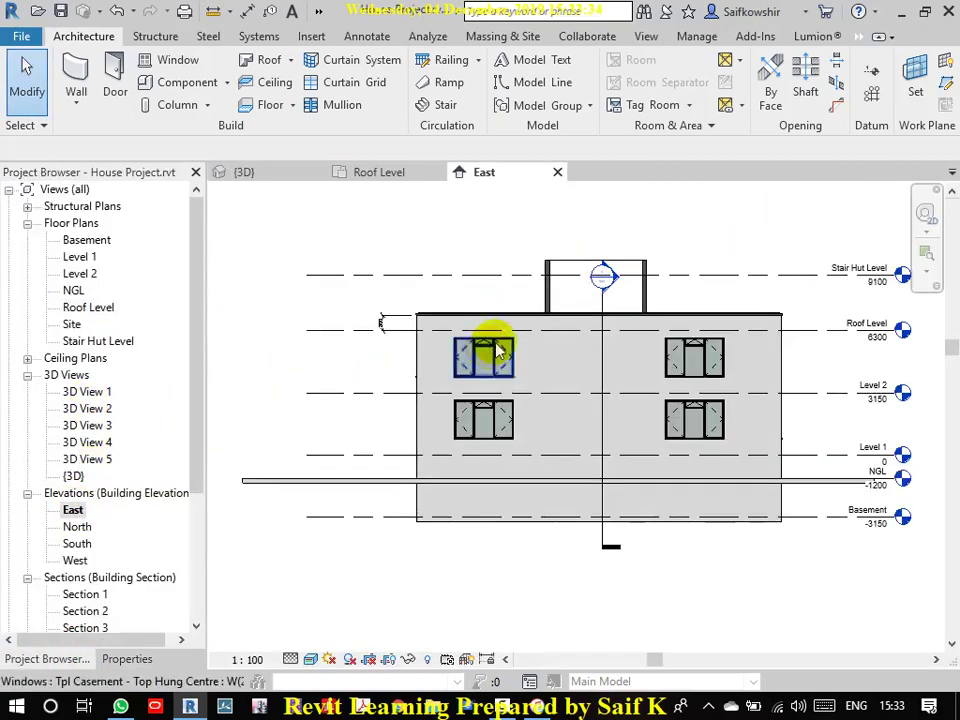
pyautogui.scroll(2, 760, 289)
pyautogui.moveTo(700, 330); pyautogui.dragTo(448, 452, button='middle')
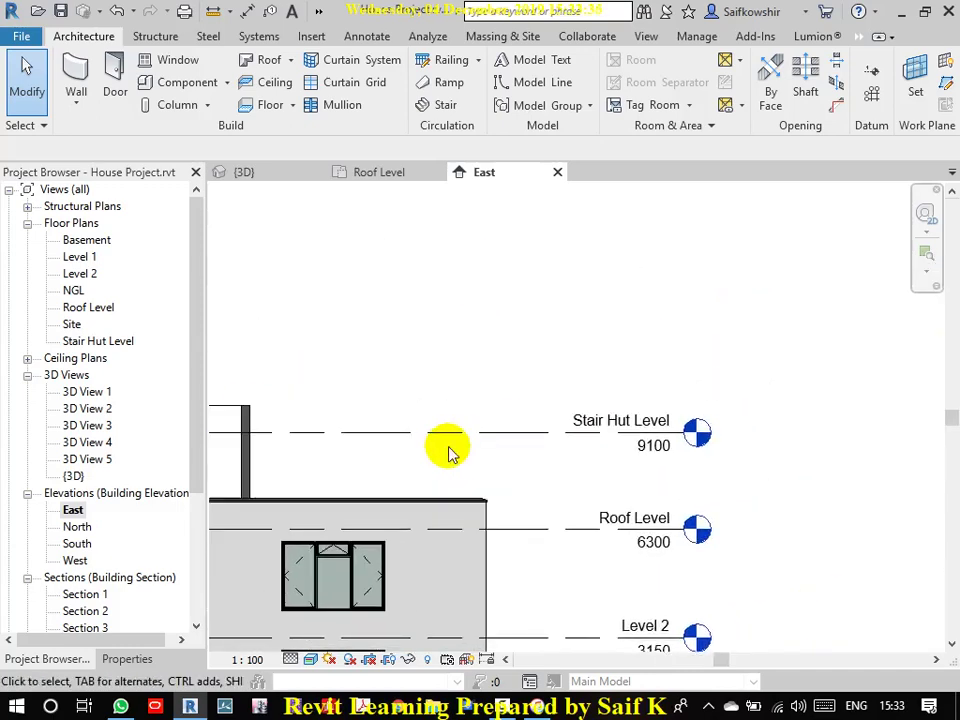
pyautogui.scroll(-2, 574, 465)
pyautogui.moveTo(566, 523); pyautogui.dragTo(615, 433, button='middle')
pyautogui.scroll(1, 643, 387)
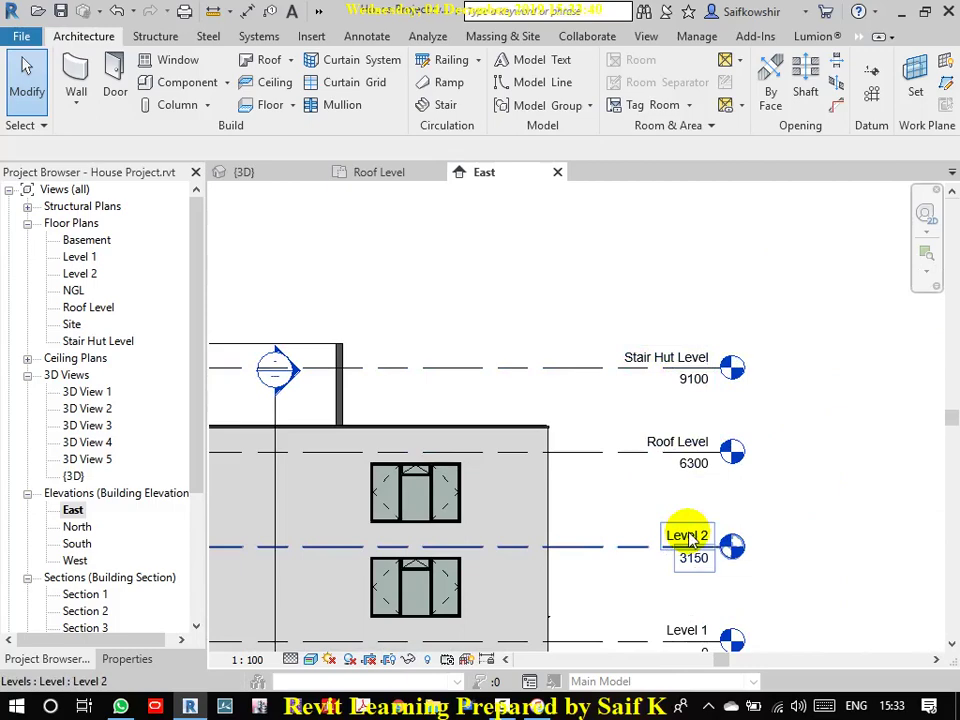
pyautogui.press('d')
pyautogui.press('i')
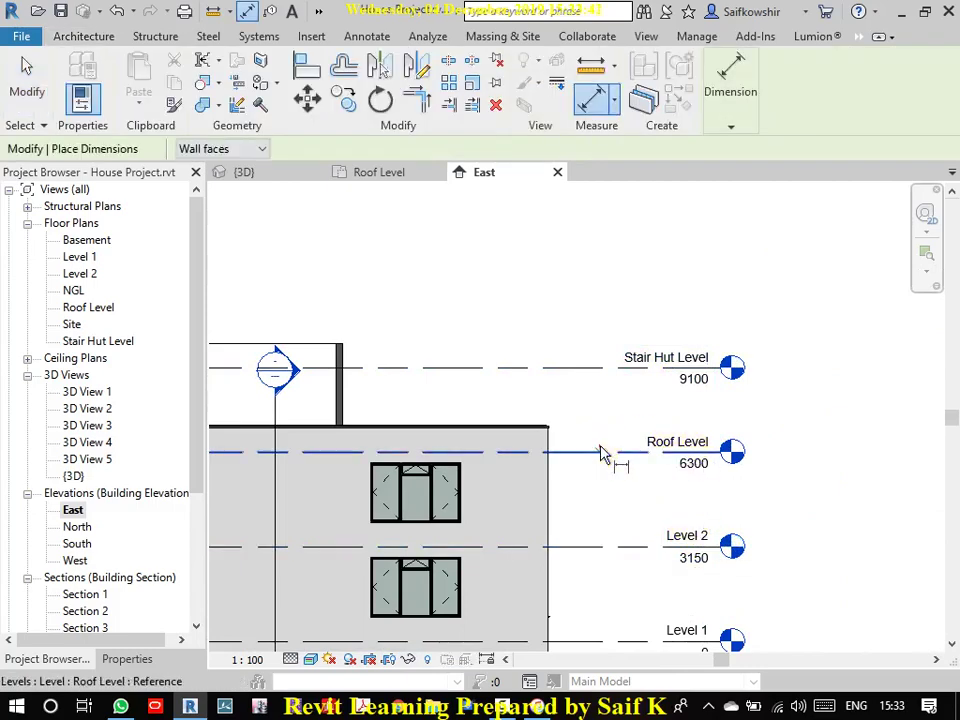
pyautogui.click(601, 453)
pyautogui.click(601, 370)
pyautogui.click(602, 281)
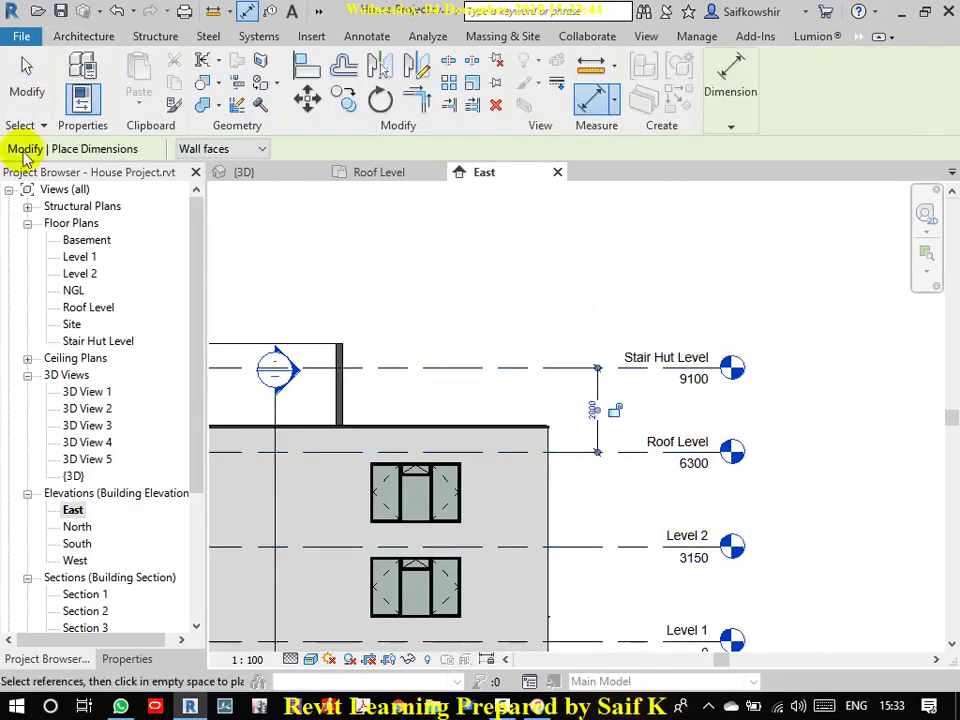
# Step: Finish dimensioning and inspect the open exterior side of the stair hut in the East elevation
pyautogui.click(22, 82)
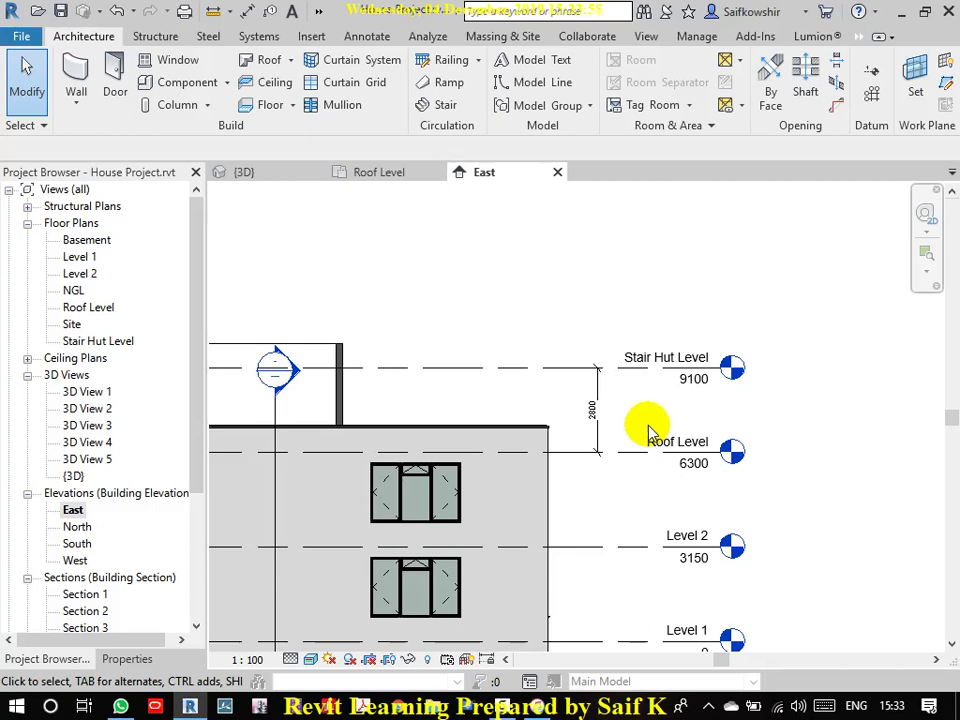
pyautogui.moveTo(561, 403); pyautogui.dragTo(726, 397, button='middle')
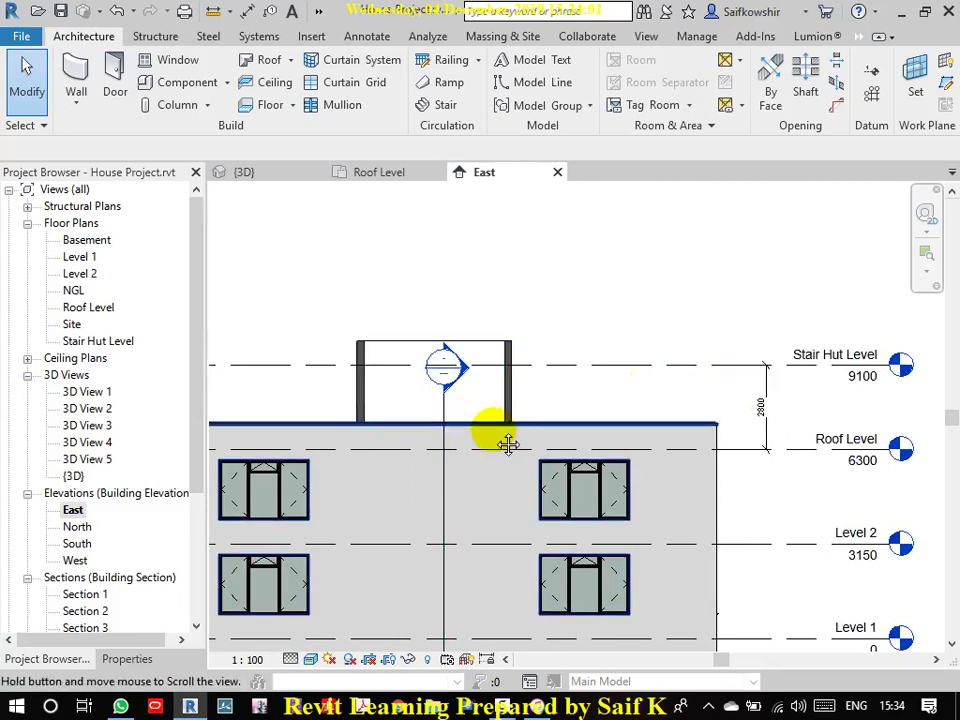
pyautogui.moveTo(508, 444); pyautogui.dragTo(585, 407, button='middle')
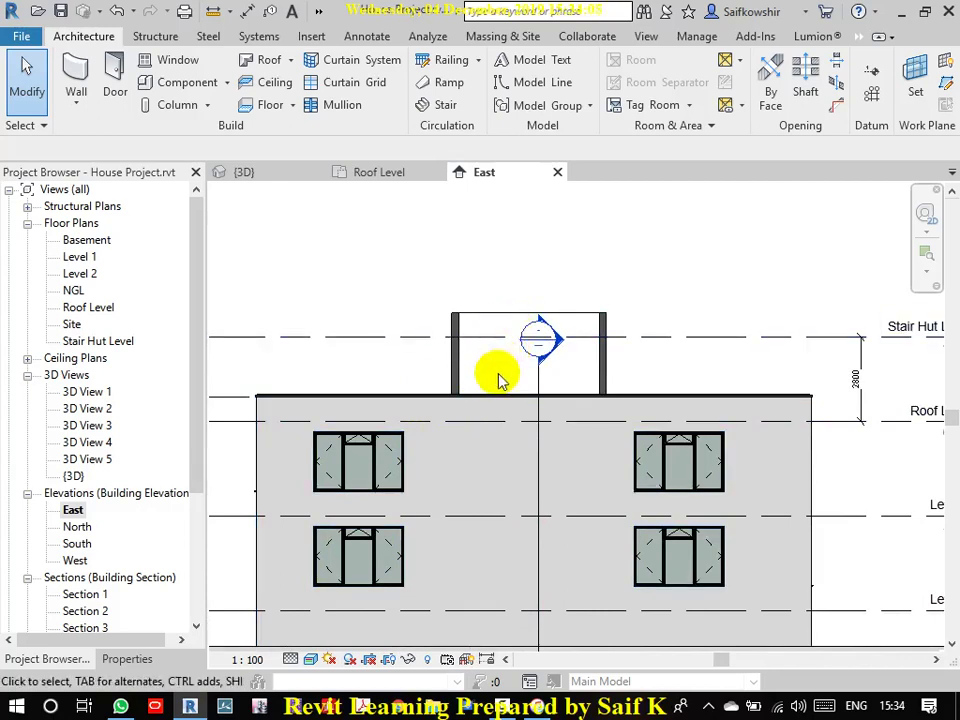
# Step: In the Level 1 plan, examine the junction of the staircase's interior wall with the 350 mm exterior wall
pyautogui.doubleClick(82, 257)
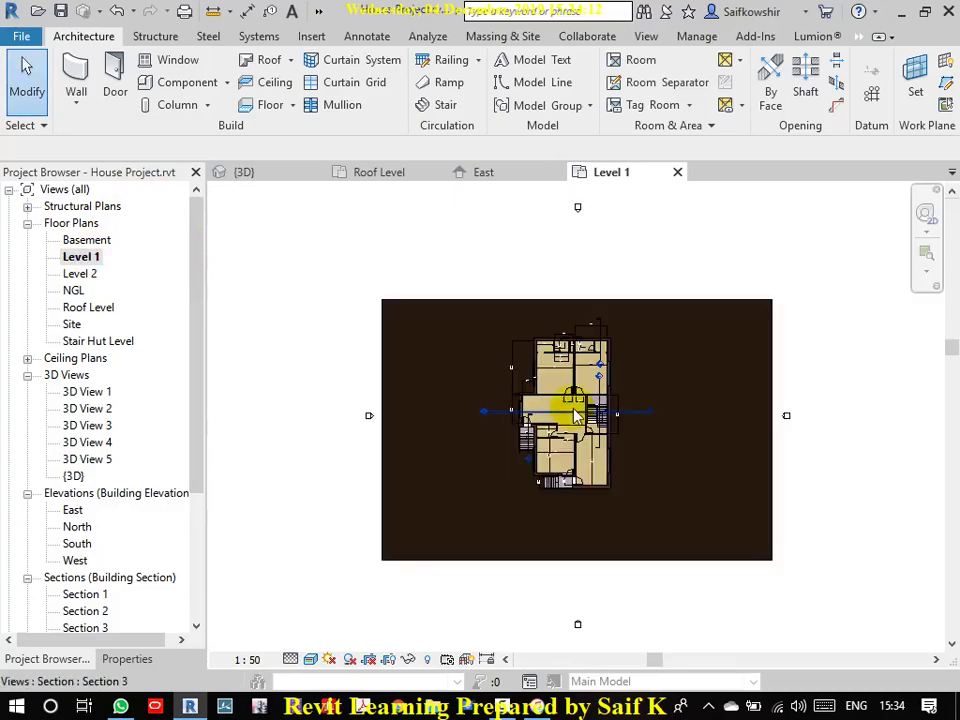
pyautogui.scroll(8, 621, 402)
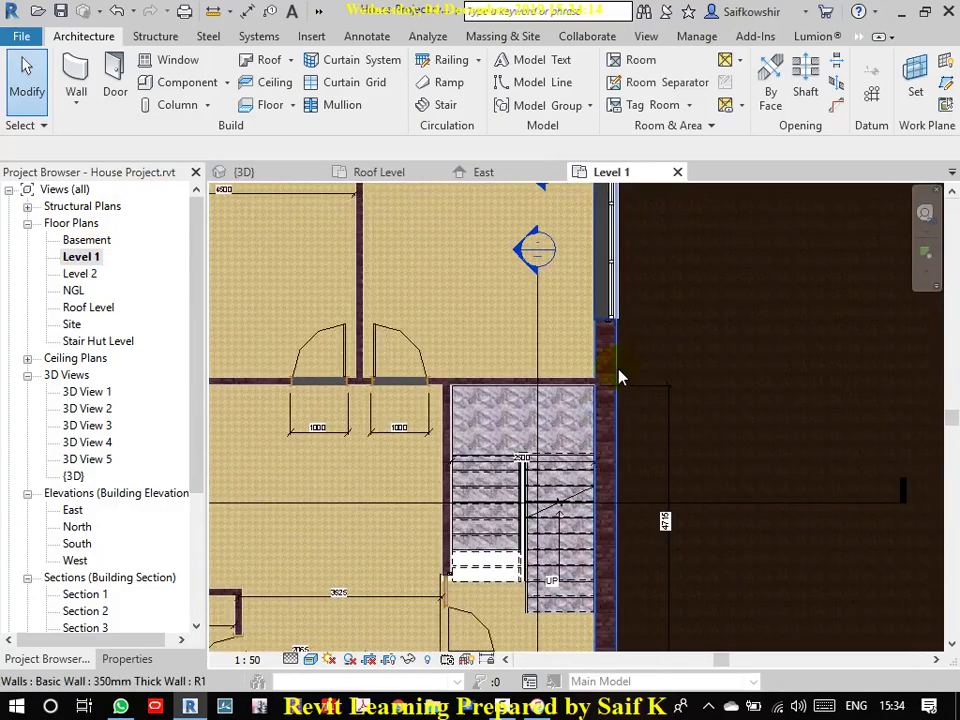
pyautogui.scroll(4, 583, 375)
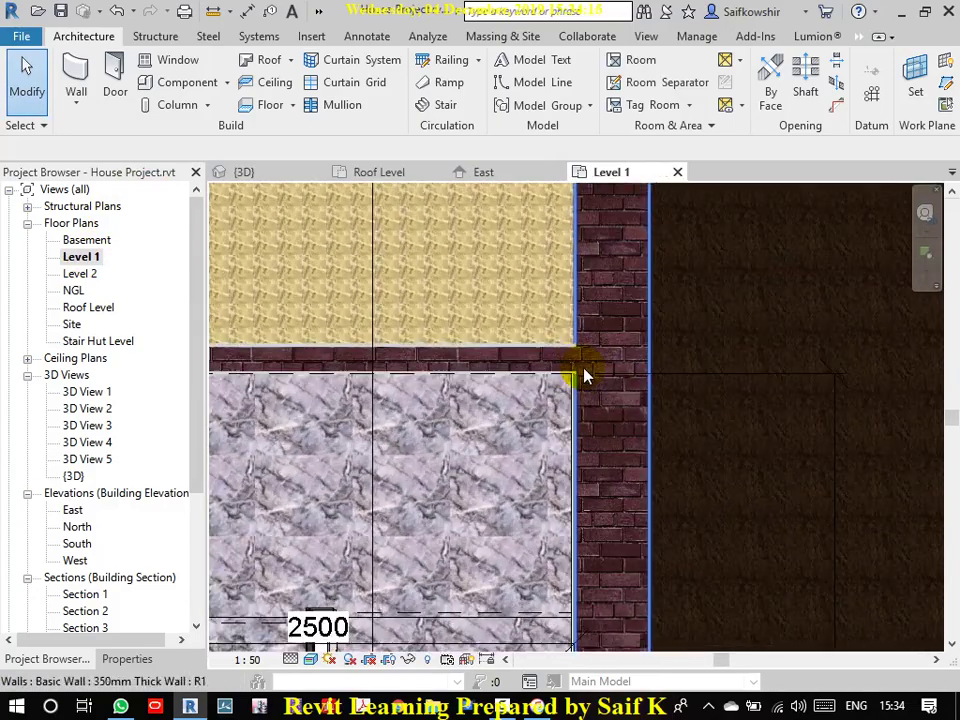
pyautogui.moveTo(597, 358); pyautogui.dragTo(594, 383, button='middle')
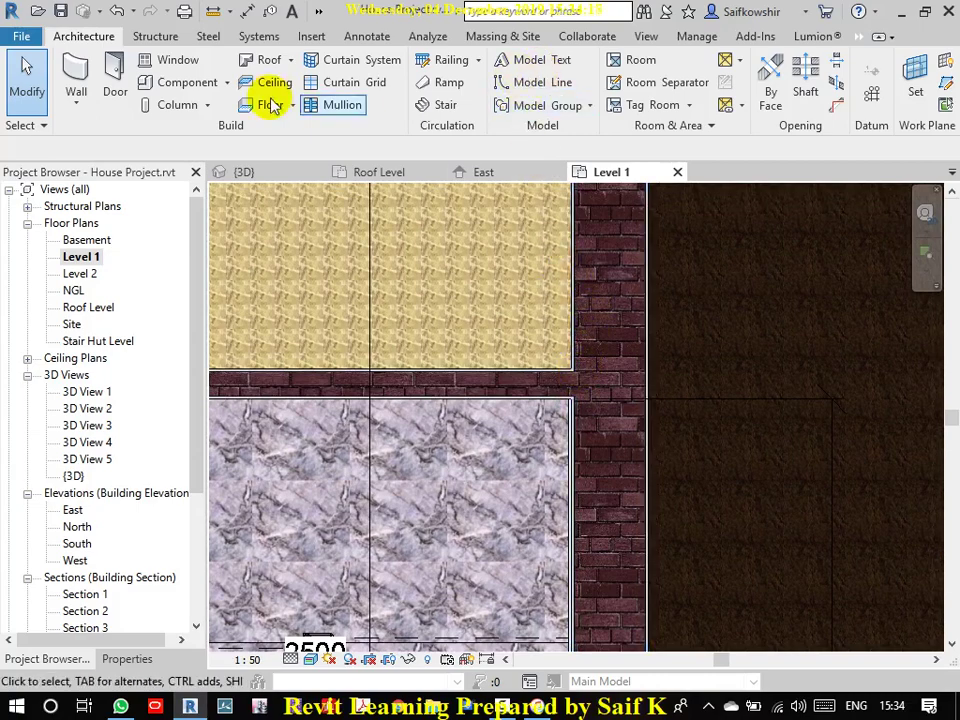
pyautogui.click(579, 349)
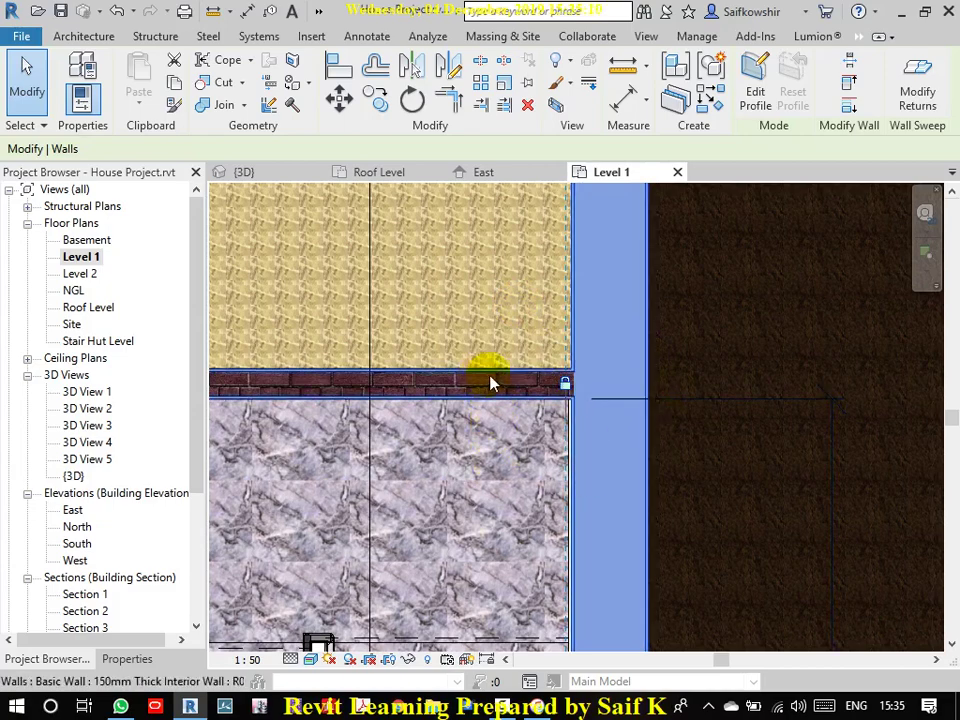
pyautogui.click(707, 375)
# Step: In the Roof Level plan, examine how the stair hut walls meet the 350 mm exterior wall
pyautogui.doubleClick(72, 274)
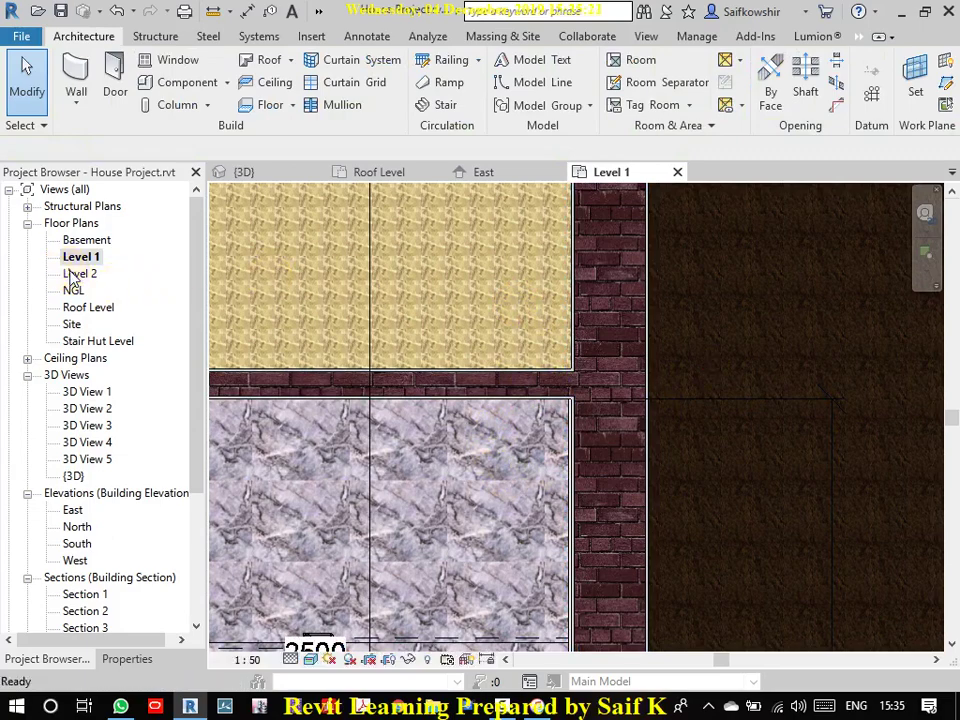
pyautogui.doubleClick(84, 309)
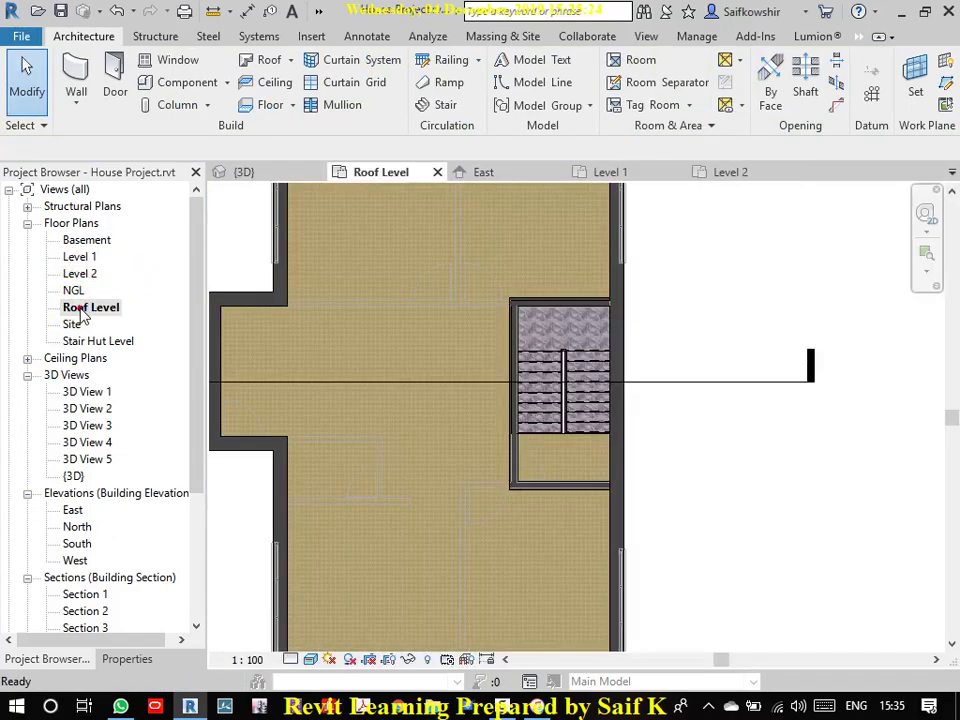
pyautogui.scroll(6, 613, 300)
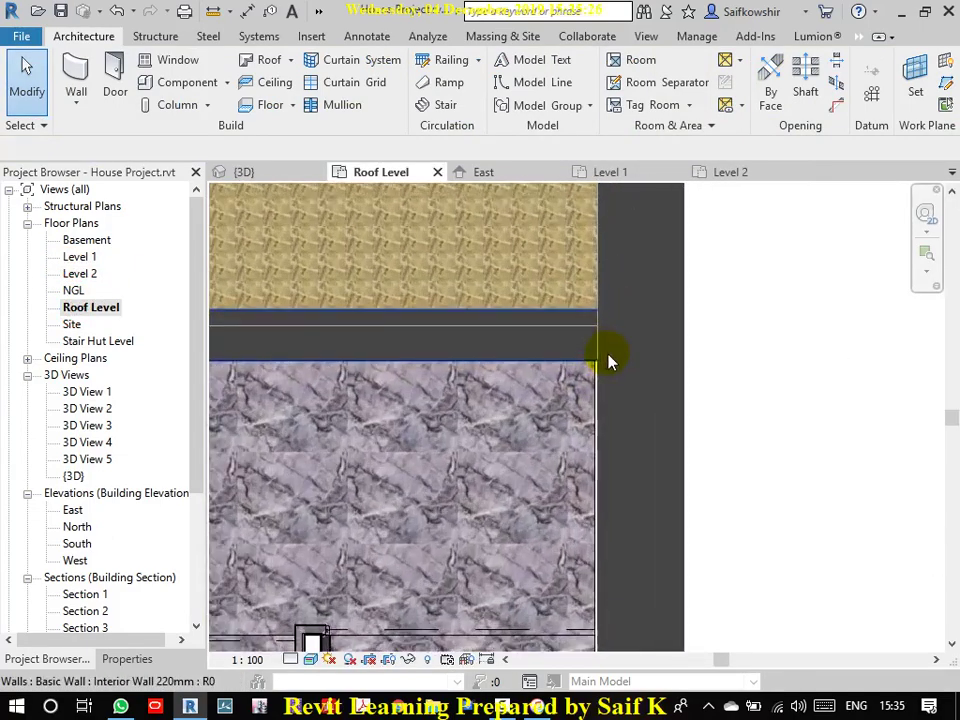
pyautogui.scroll(-5, 750, 393)
pyautogui.click(733, 440)
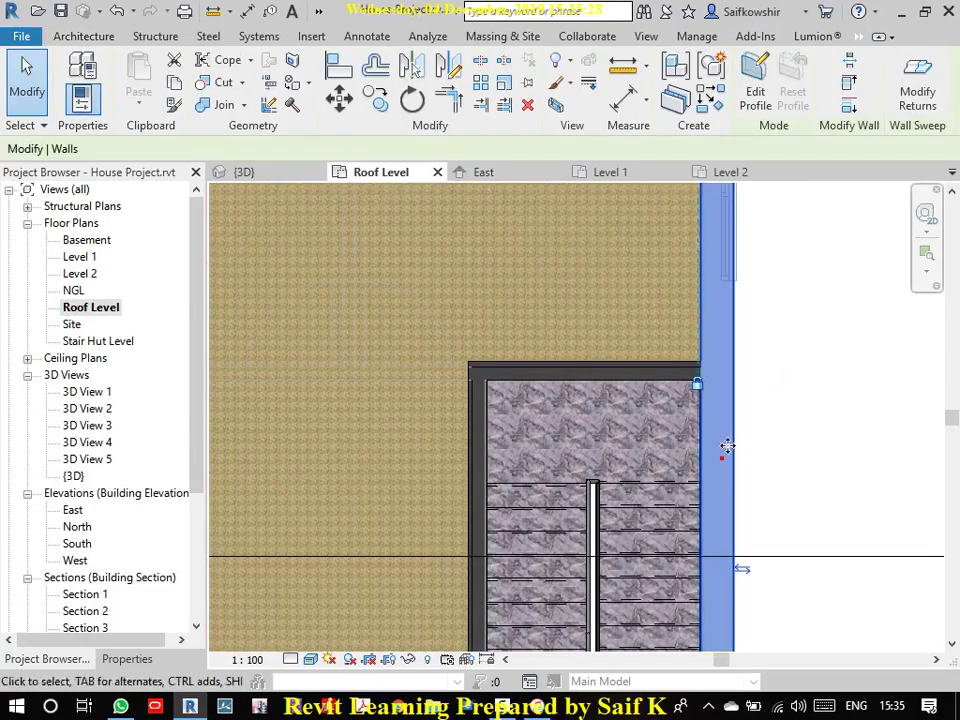
pyautogui.click(786, 529)
pyautogui.scroll(4, 745, 400)
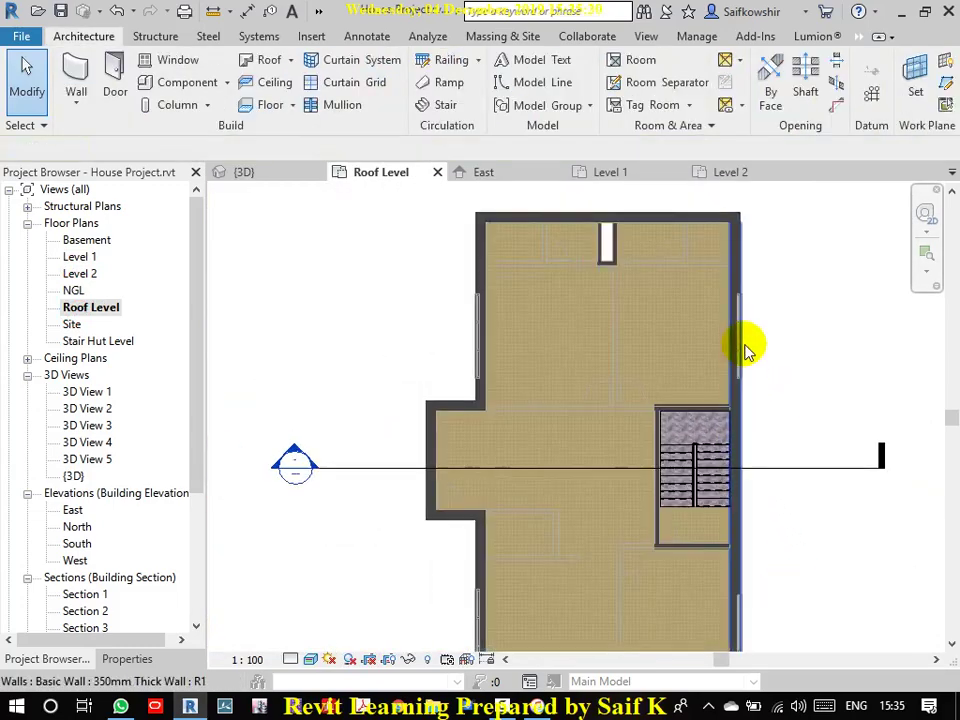
pyautogui.scroll(5, 716, 460)
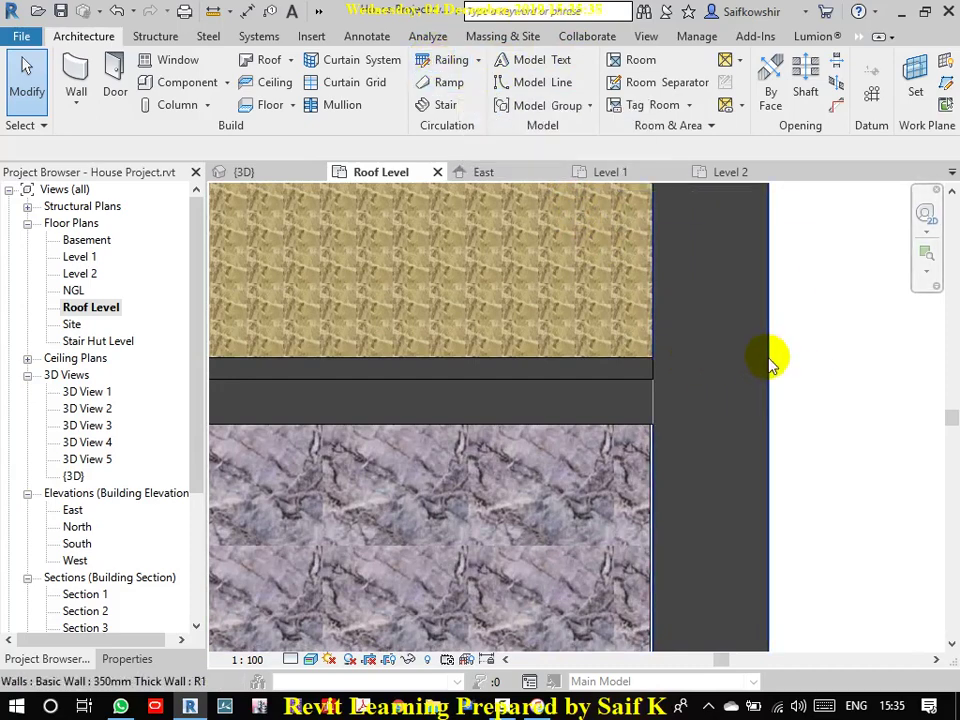
# Step: Split the 350 mm exterior wall in line with the outer face of the stair hut's upper wall
pyautogui.click(767, 372)
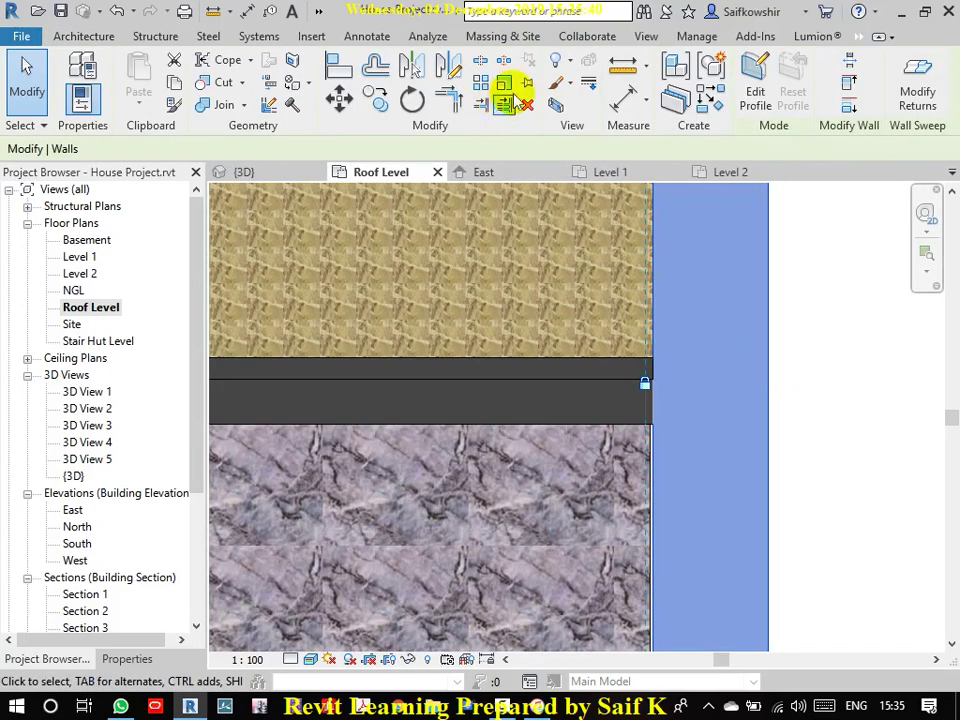
pyautogui.click(480, 62)
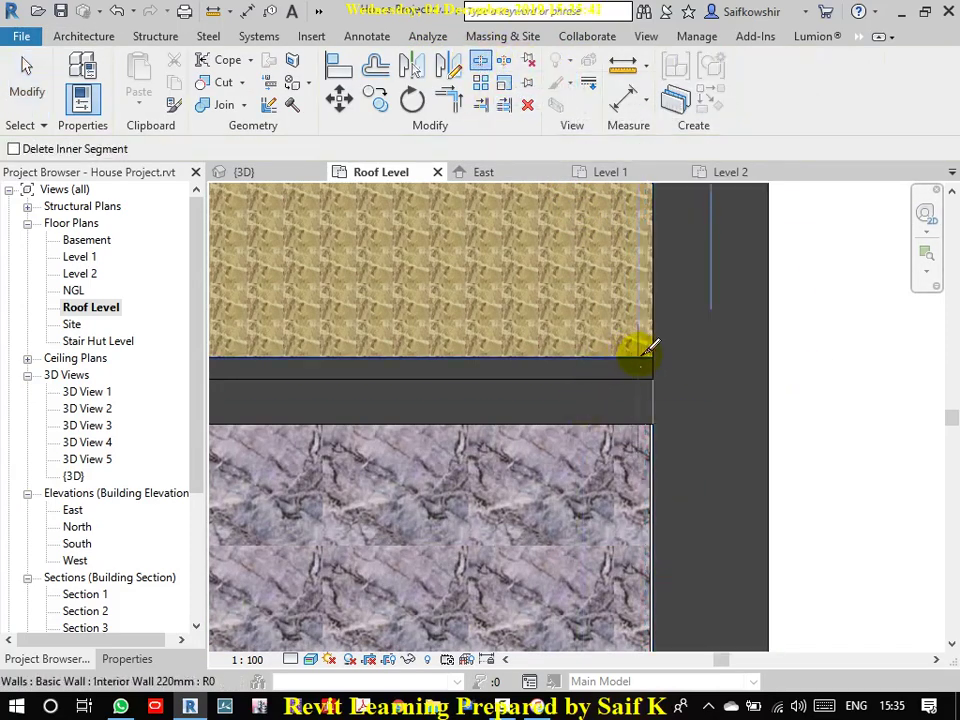
pyautogui.scroll(3, 660, 345)
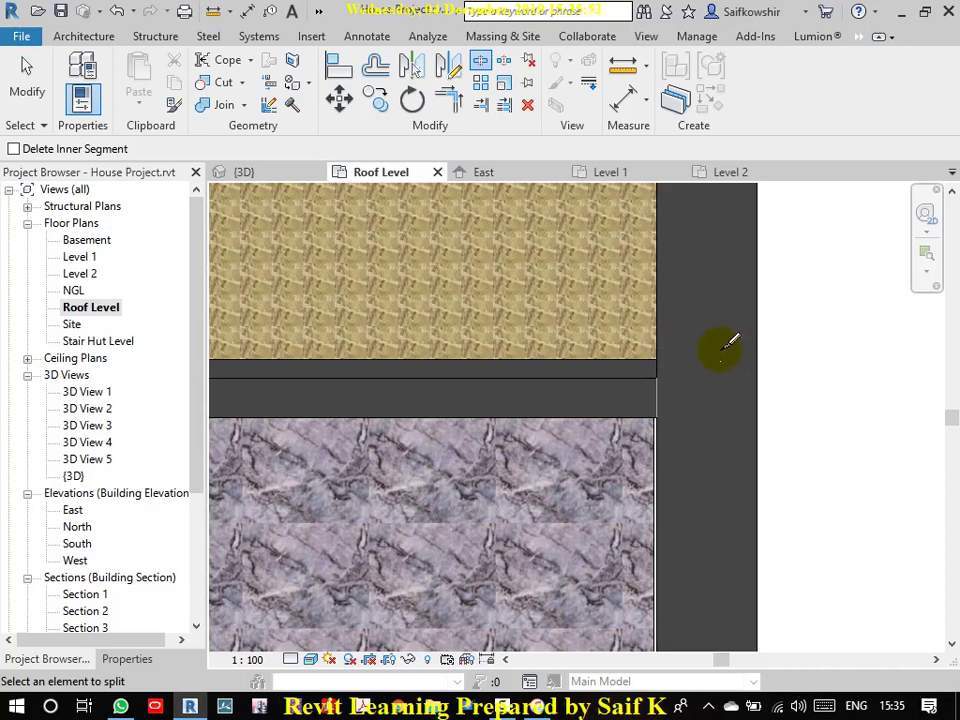
pyautogui.scroll(2, 720, 345)
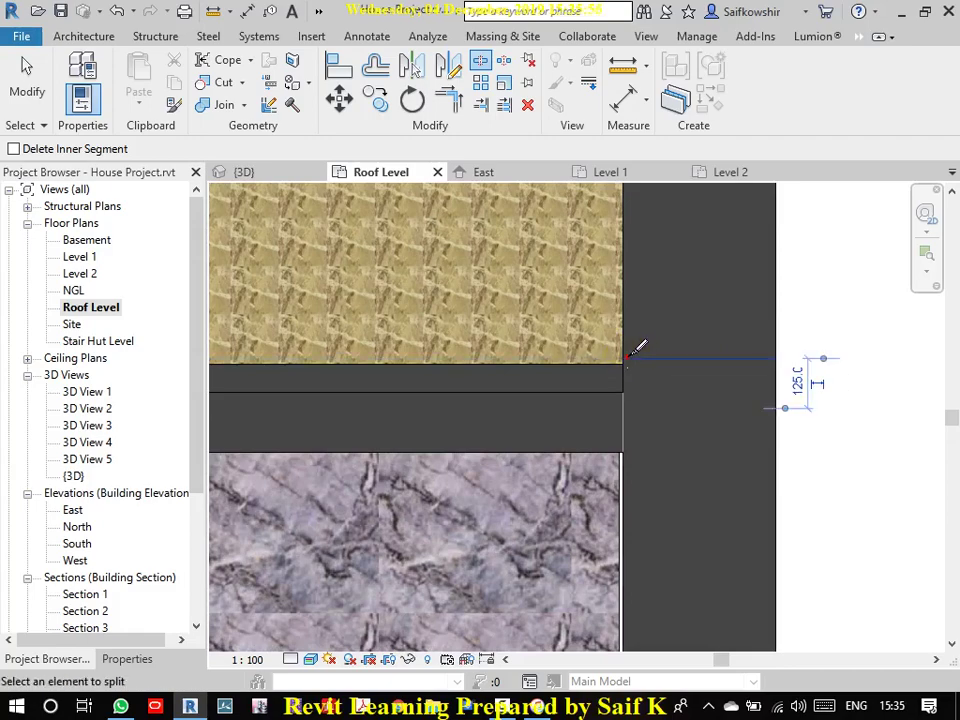
# Step: Split the same exterior wall in line with the outer face of the stair hut's lower wall
pyautogui.scroll(-3, 697, 288)
pyautogui.moveTo(690, 561); pyautogui.dragTo(690, 268, button='middle')
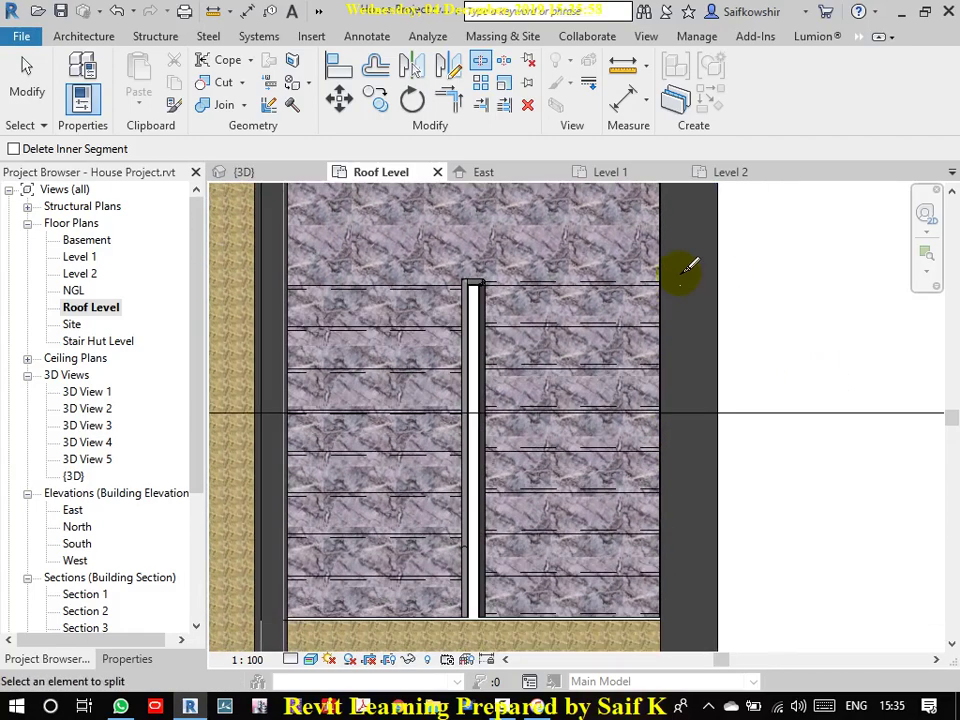
pyautogui.moveTo(697, 609); pyautogui.dragTo(680, 175, button='middle')
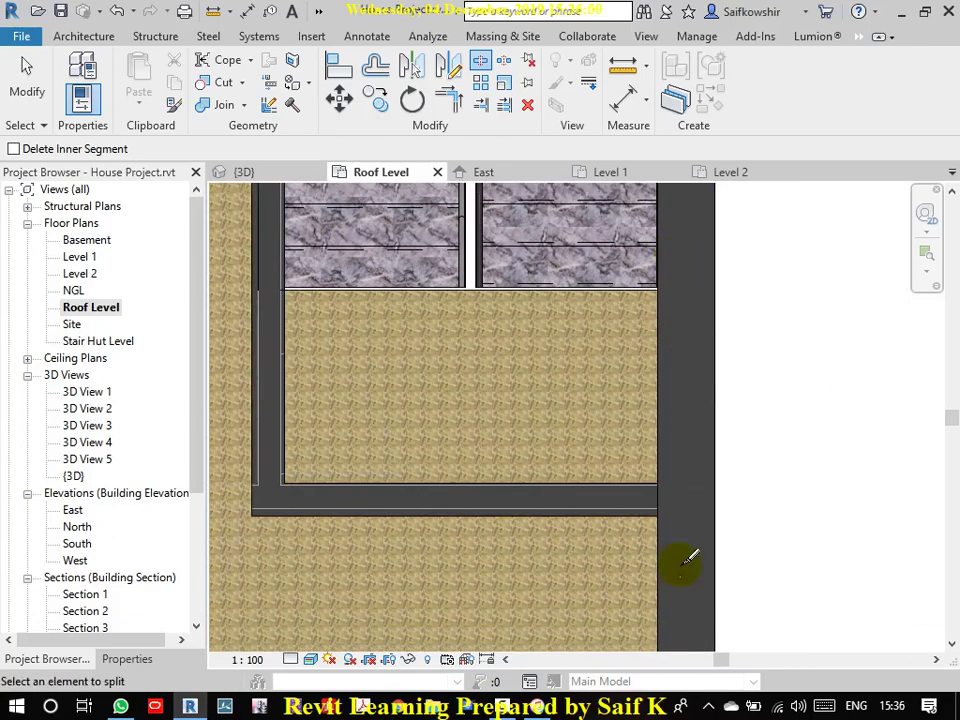
pyautogui.scroll(3, 675, 514)
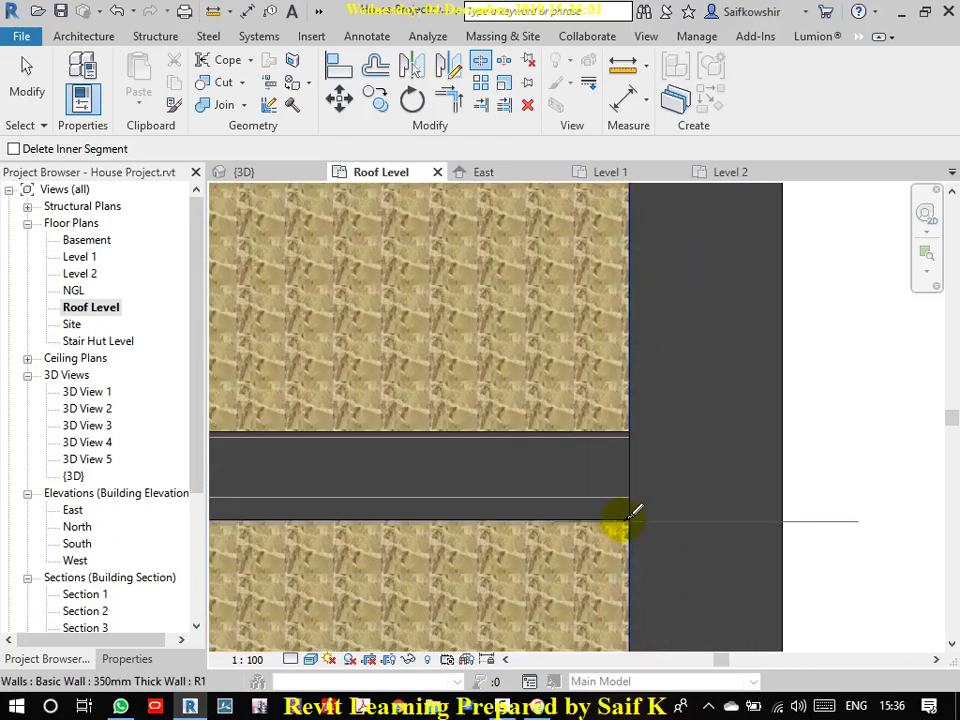
pyautogui.click(633, 512)
pyautogui.scroll(-3, 836, 396)
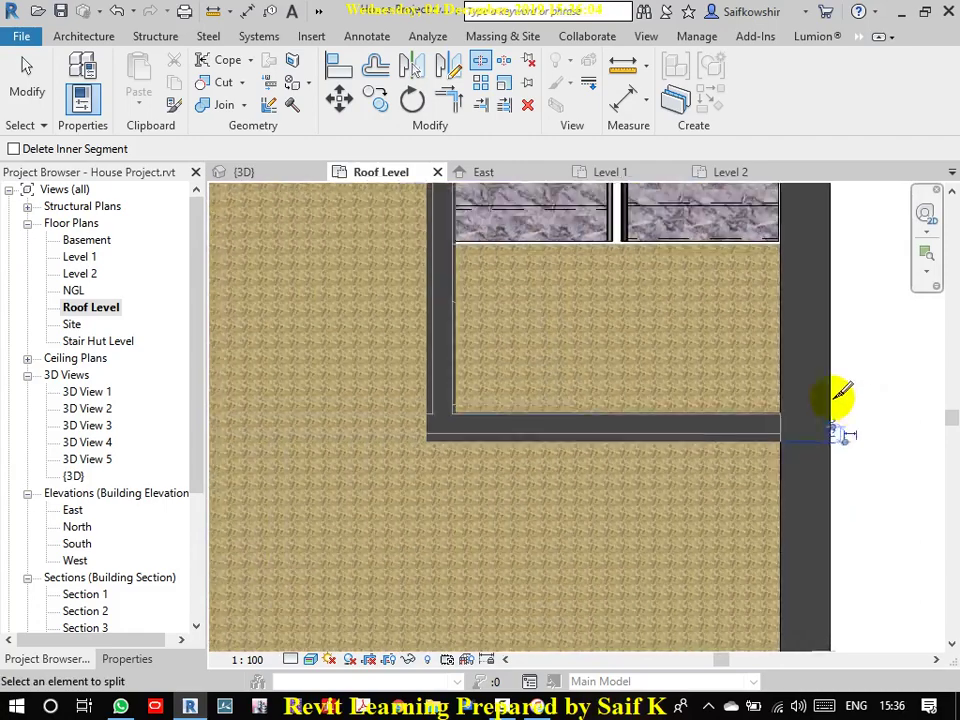
pyautogui.click(27, 88)
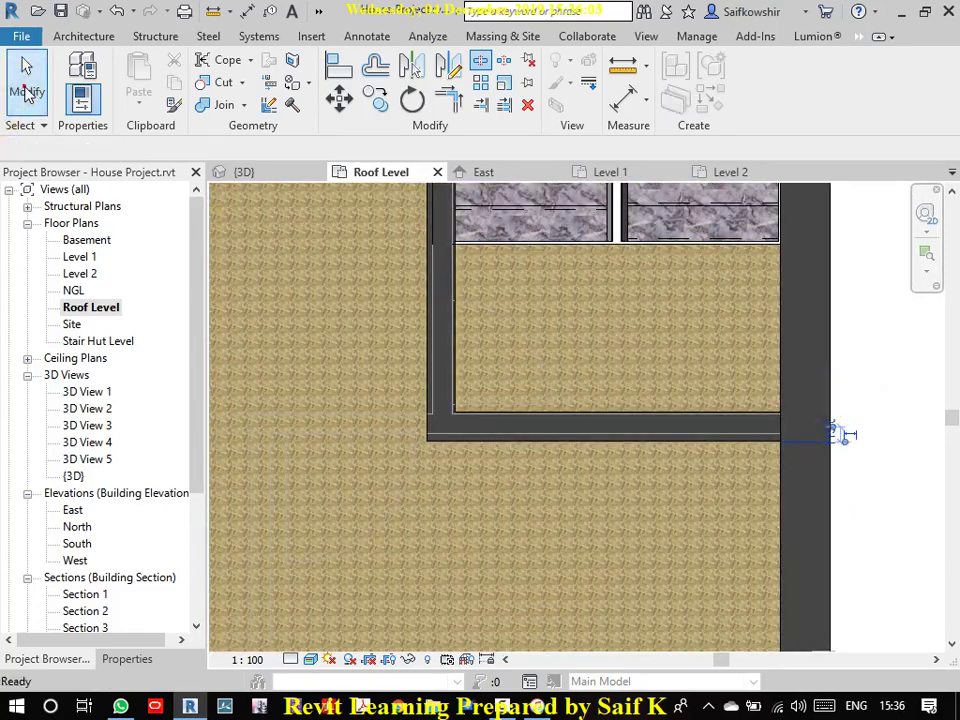
# Step: Set the top constraint of the split exterior wall segment beside the stairs to Up to level: Stair Hut Level
pyautogui.click(832, 331)
pyautogui.scroll(-3, 846, 474)
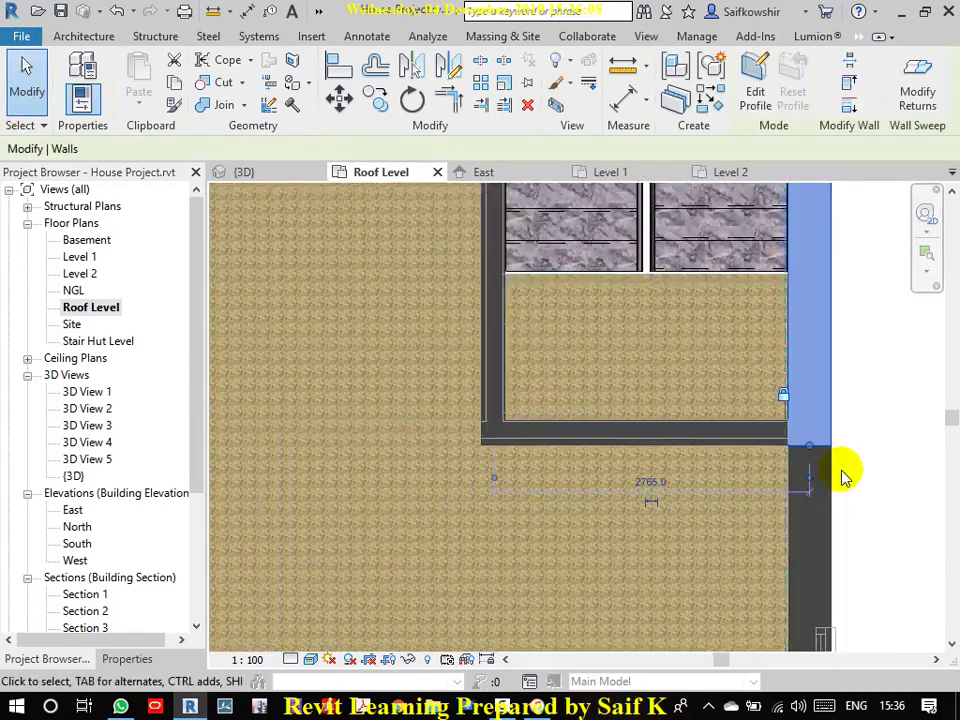
pyautogui.moveTo(875, 405); pyautogui.dragTo(828, 450, button='middle')
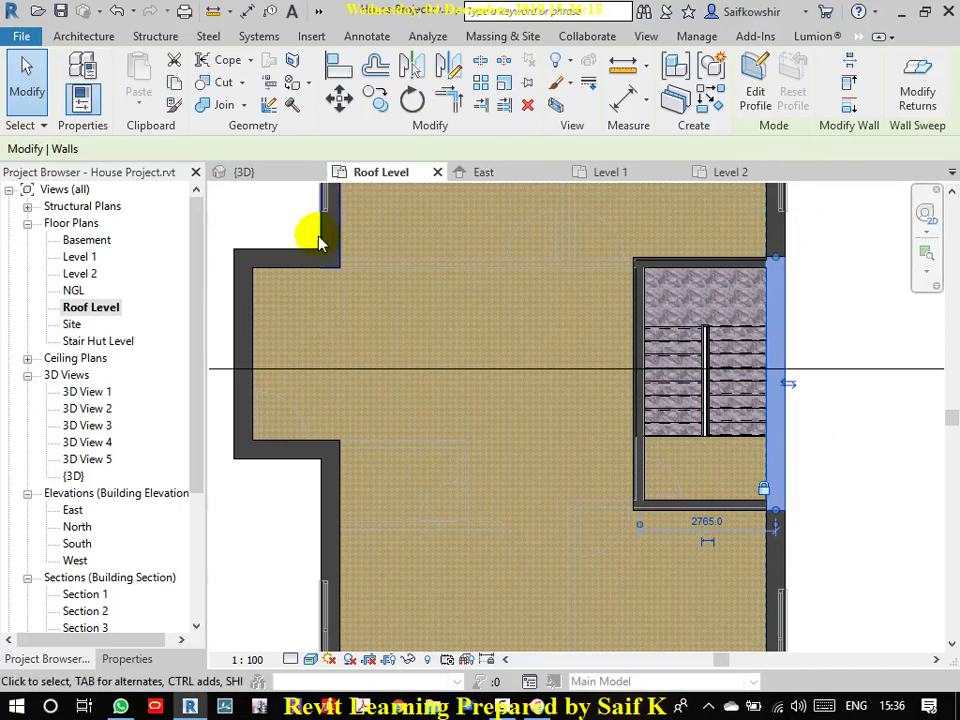
pyautogui.click(143, 664)
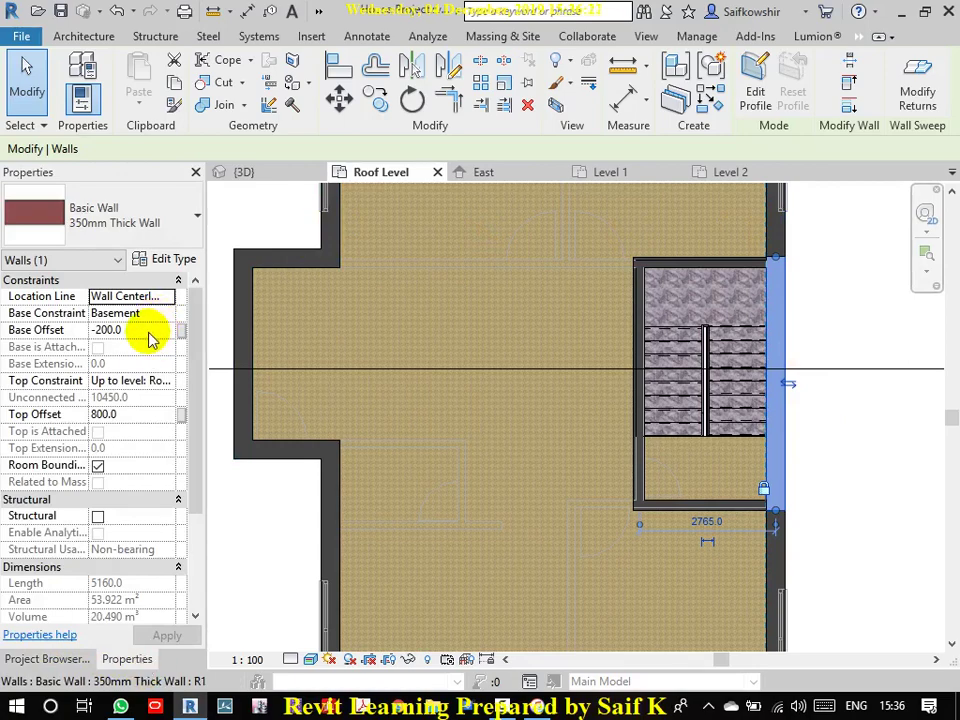
pyautogui.click(157, 384)
pyautogui.click(165, 382)
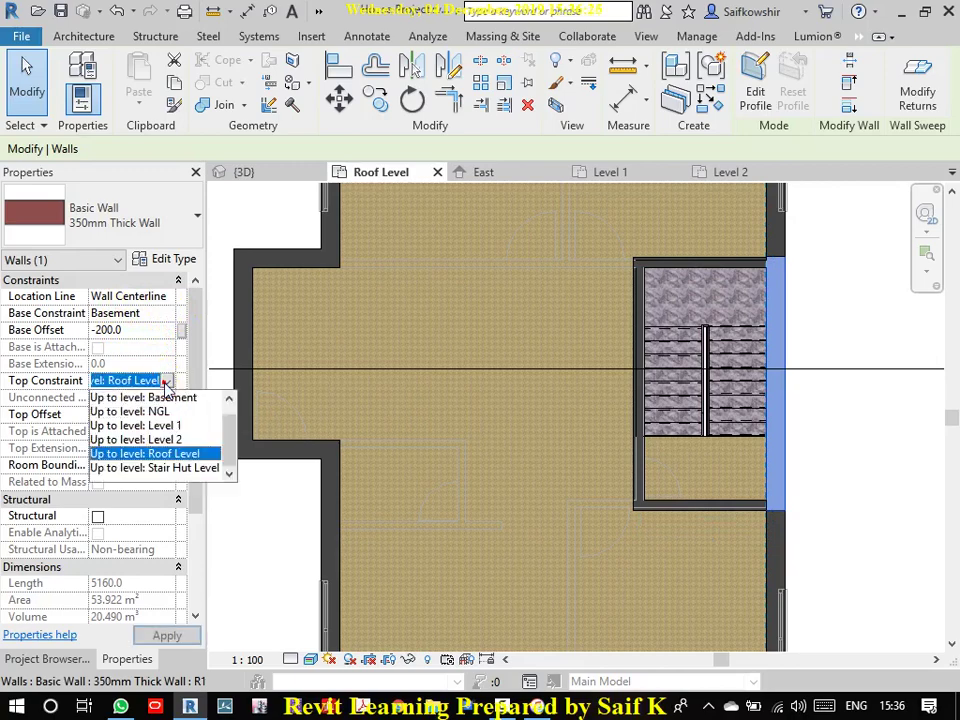
pyautogui.click(189, 465)
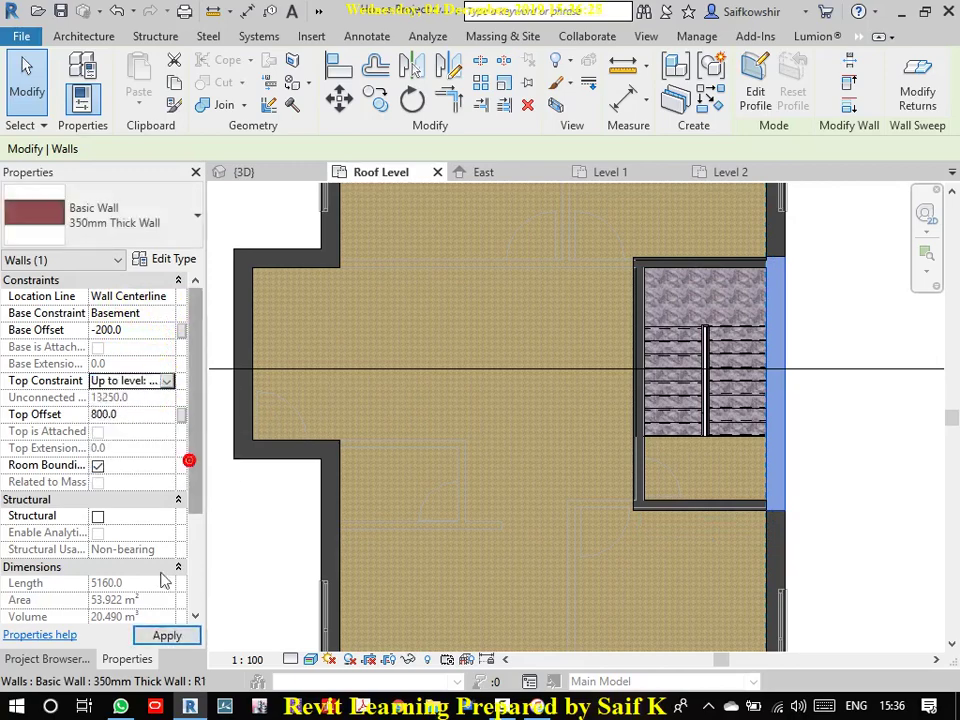
pyautogui.click(167, 636)
pyautogui.click(873, 513)
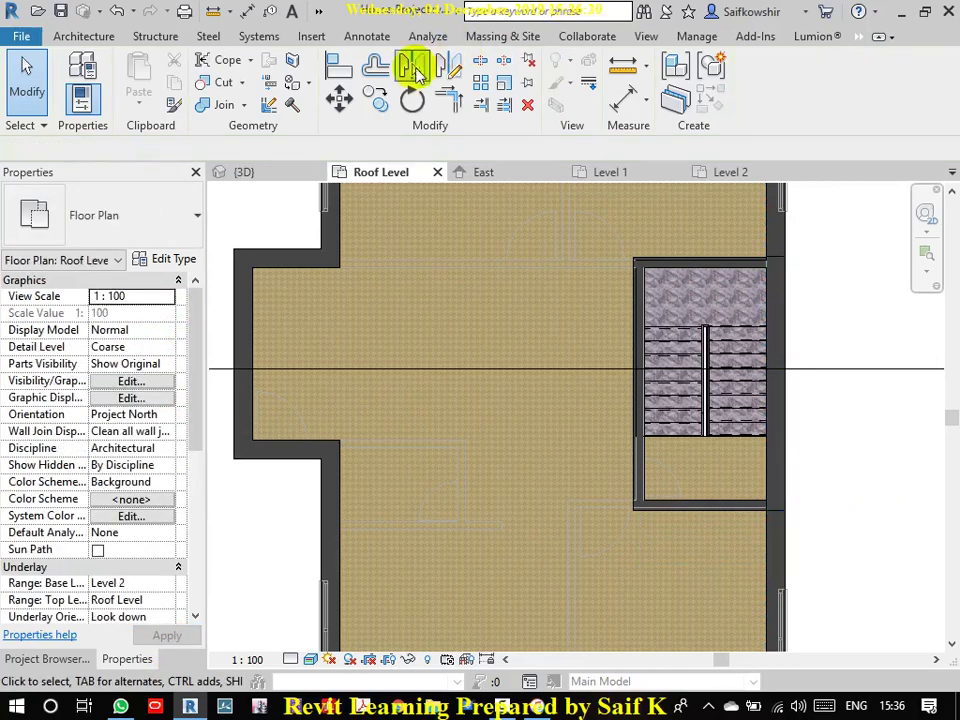
# Step: Examine the raised exterior wall segment and its joints with the stair hut walls in the 3D view
pyautogui.click(284, 173)
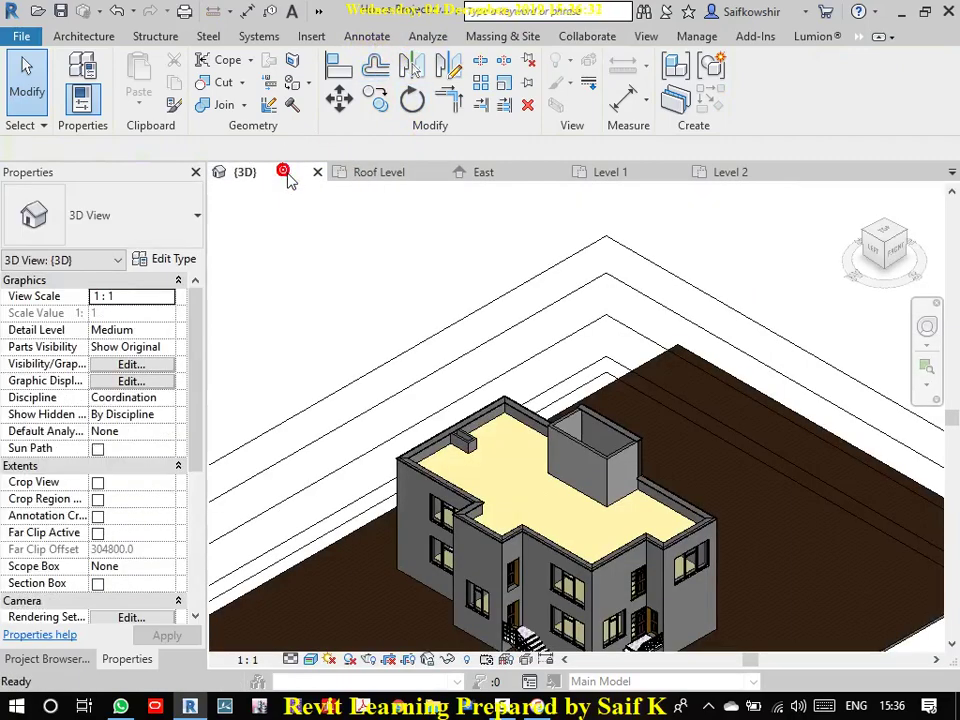
pyautogui.scroll(8, 578, 396)
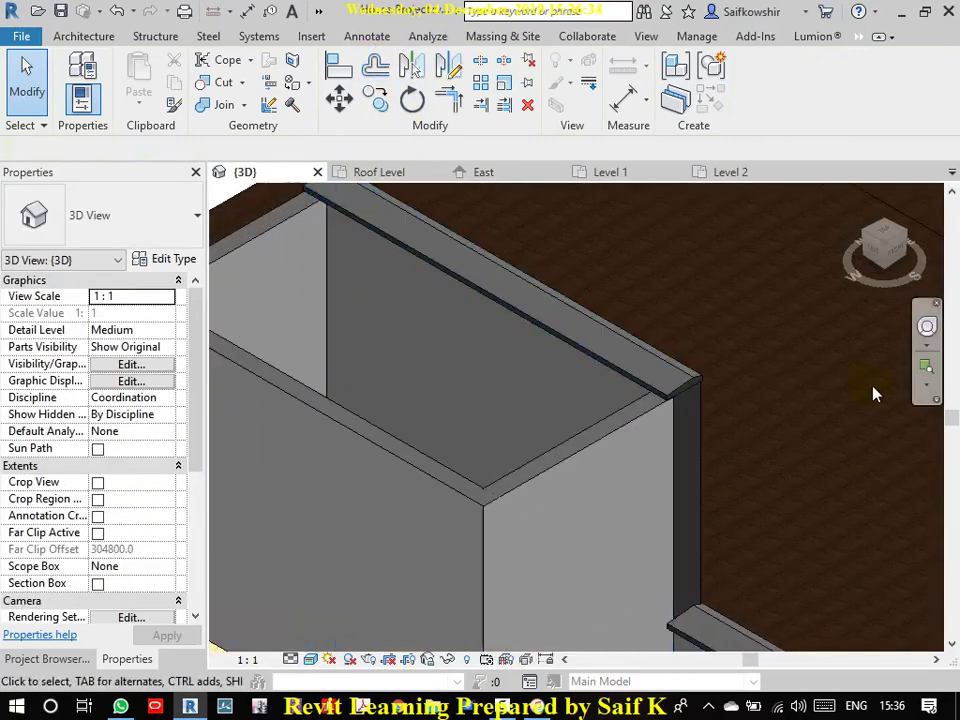
pyautogui.scroll(-2, 707, 444)
pyautogui.scroll(5, 685, 583)
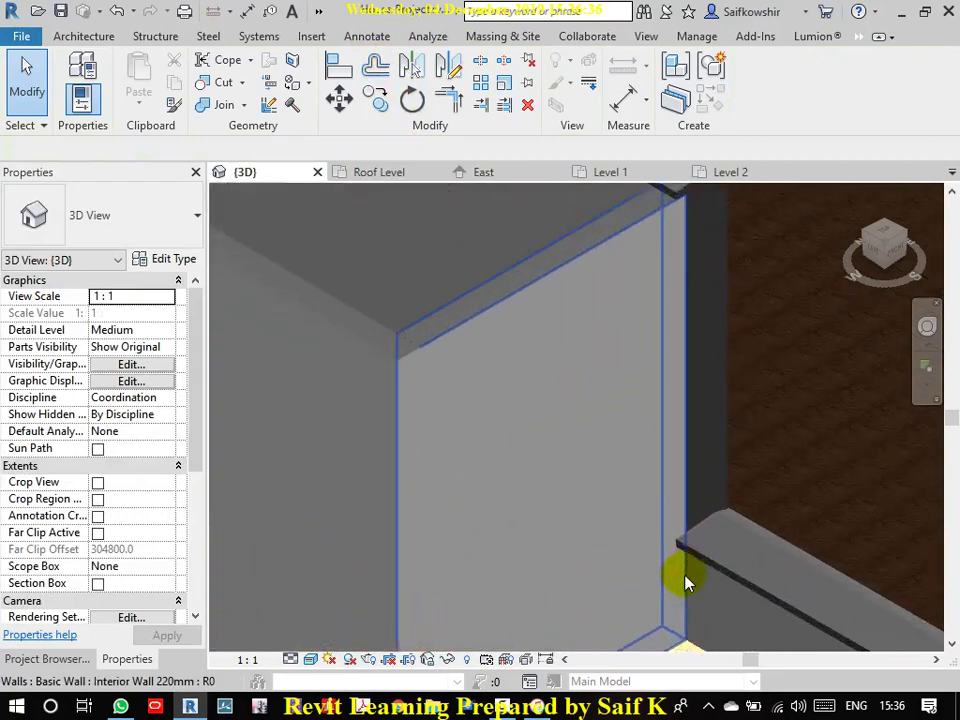
pyautogui.scroll(-6, 715, 545)
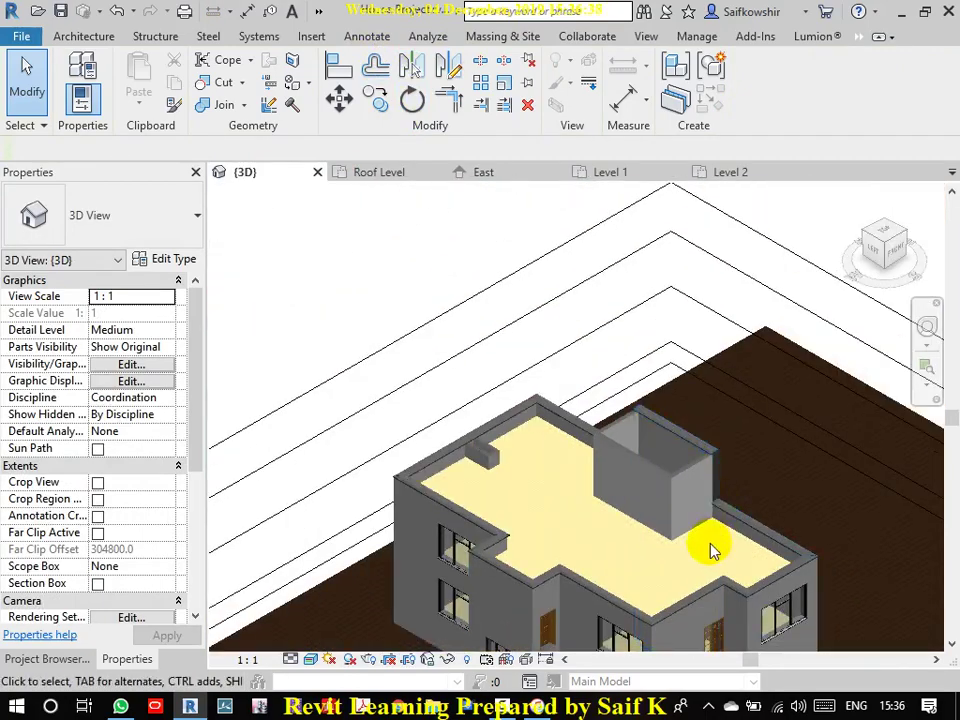
pyautogui.scroll(-2, 710, 550)
pyautogui.moveTo(750, 317); pyautogui.dragTo(429, 274, button='middle')
pyautogui.scroll(-2, 440, 268)
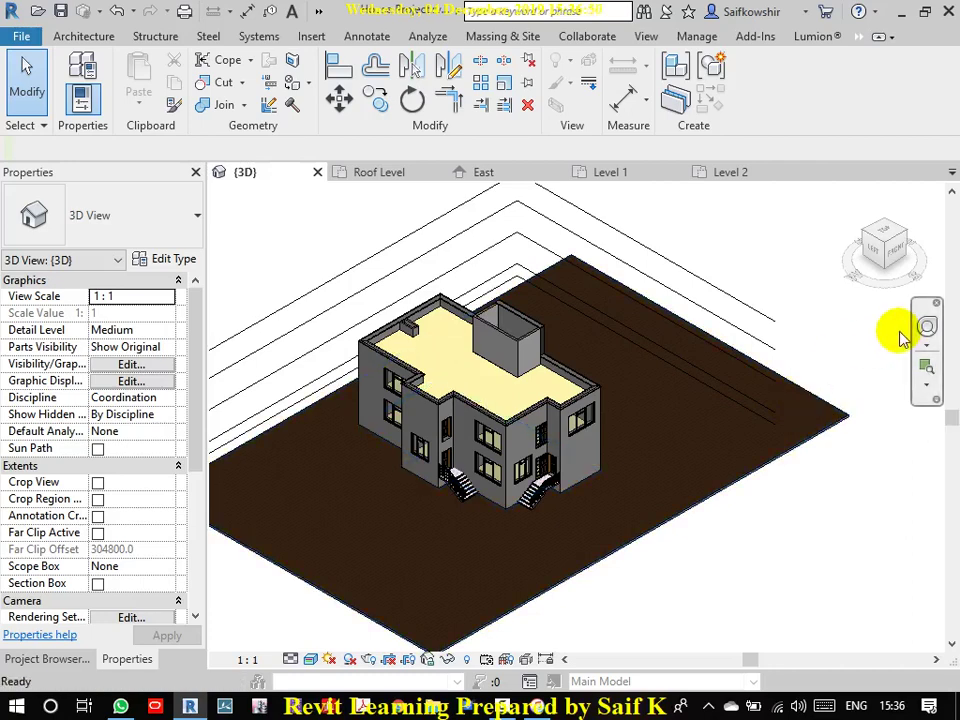
# Step: Paint the site floor around the house with Concrete, Cast-in-Place gray
pyautogui.press('p')
pyautogui.press('t')
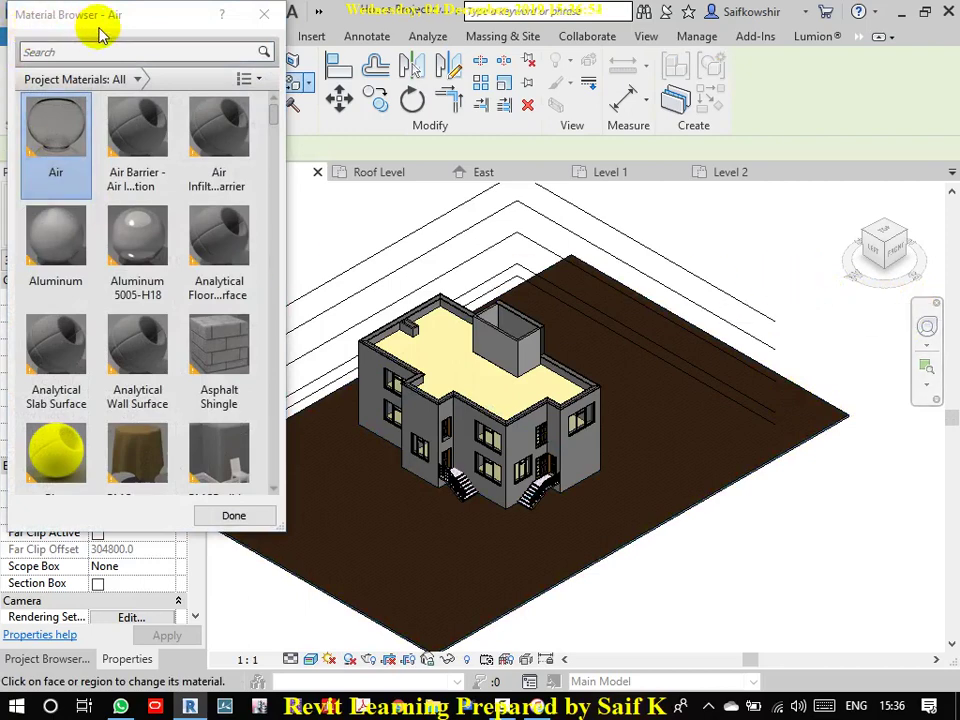
pyautogui.moveTo(123, 19); pyautogui.dragTo(127, 19)
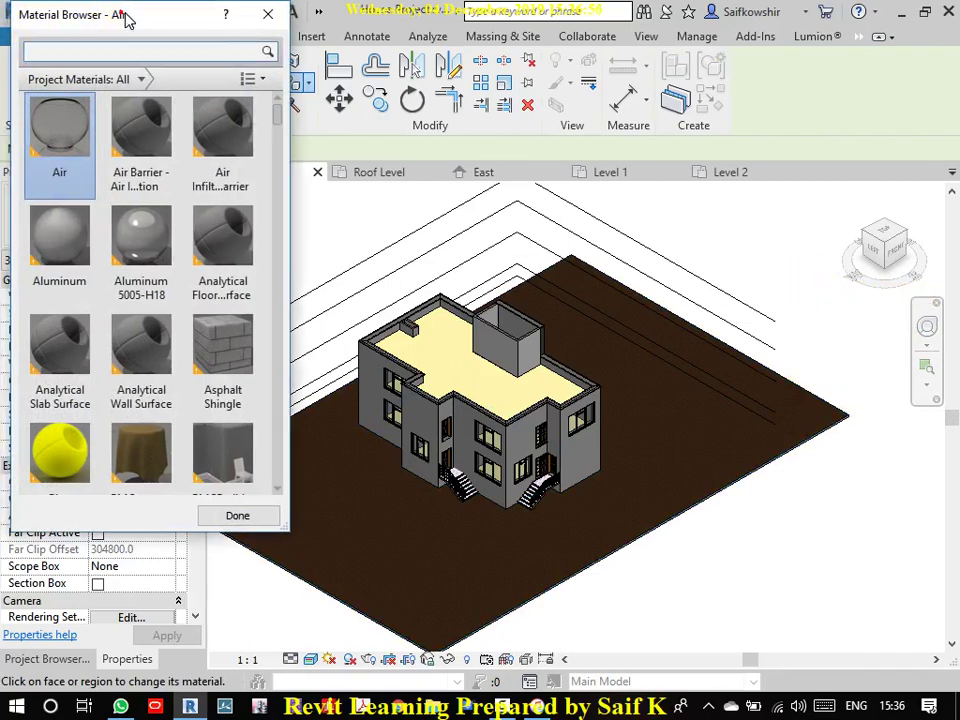
pyautogui.scroll(-1, 73, 455)
pyautogui.click(78, 418)
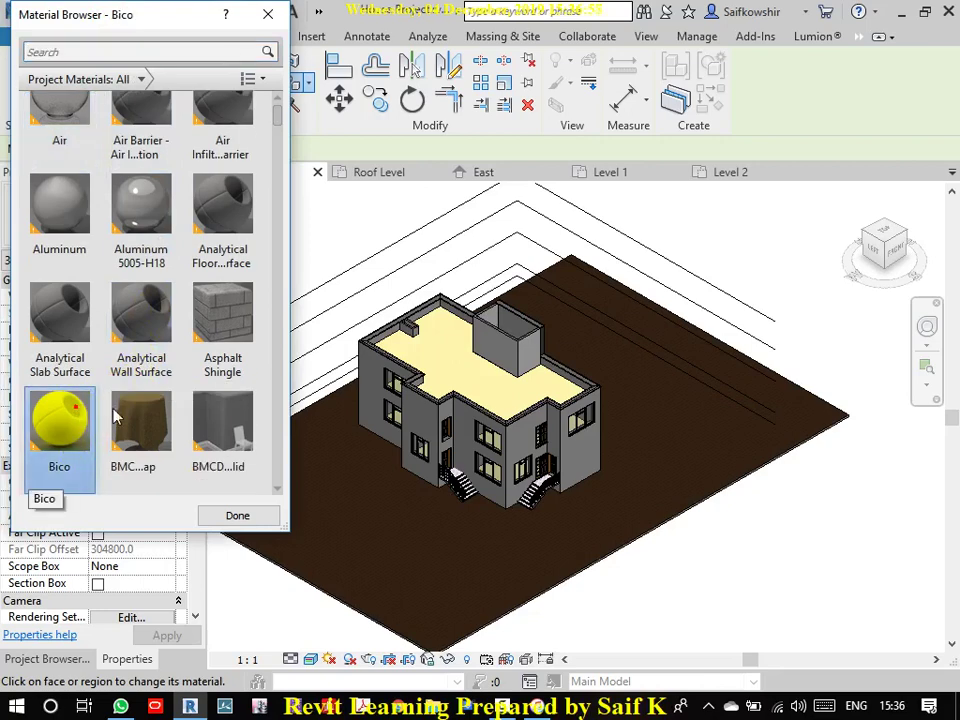
pyautogui.scroll(-5, 115, 418)
pyautogui.click(130, 450)
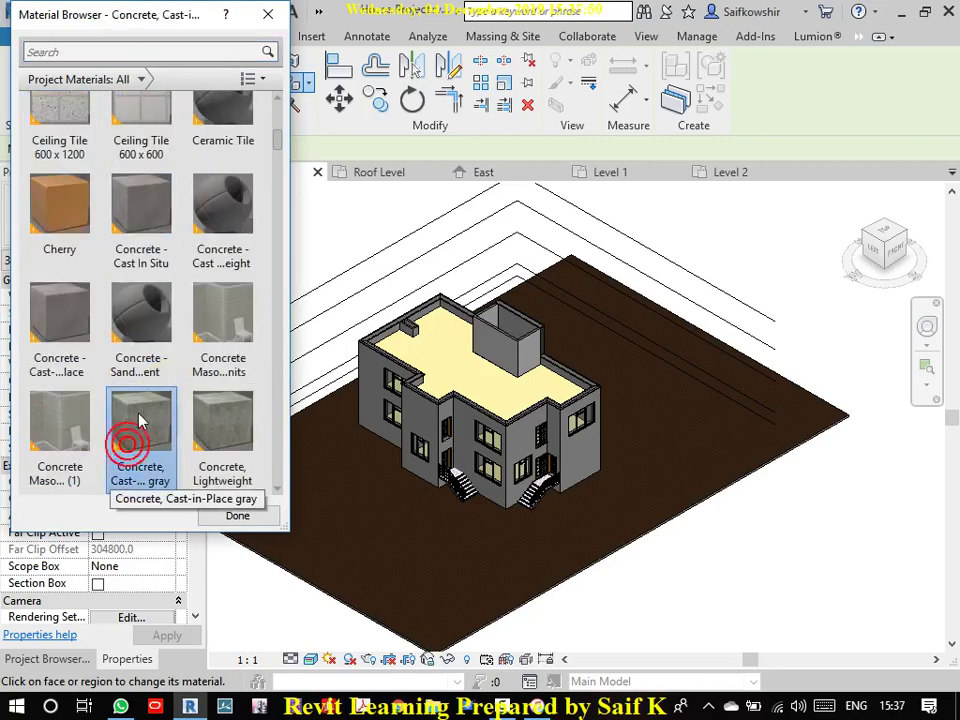
pyautogui.click(792, 416)
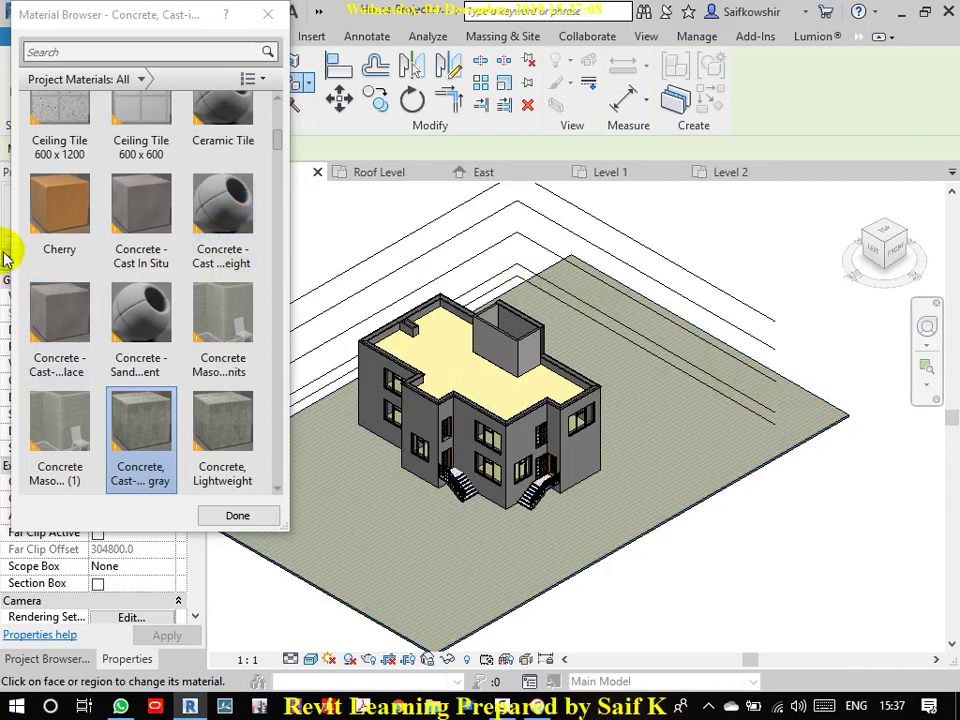
# Step: Repaint the site floor with Cherry, followed by Fabric - Curtain
pyautogui.click(84, 212)
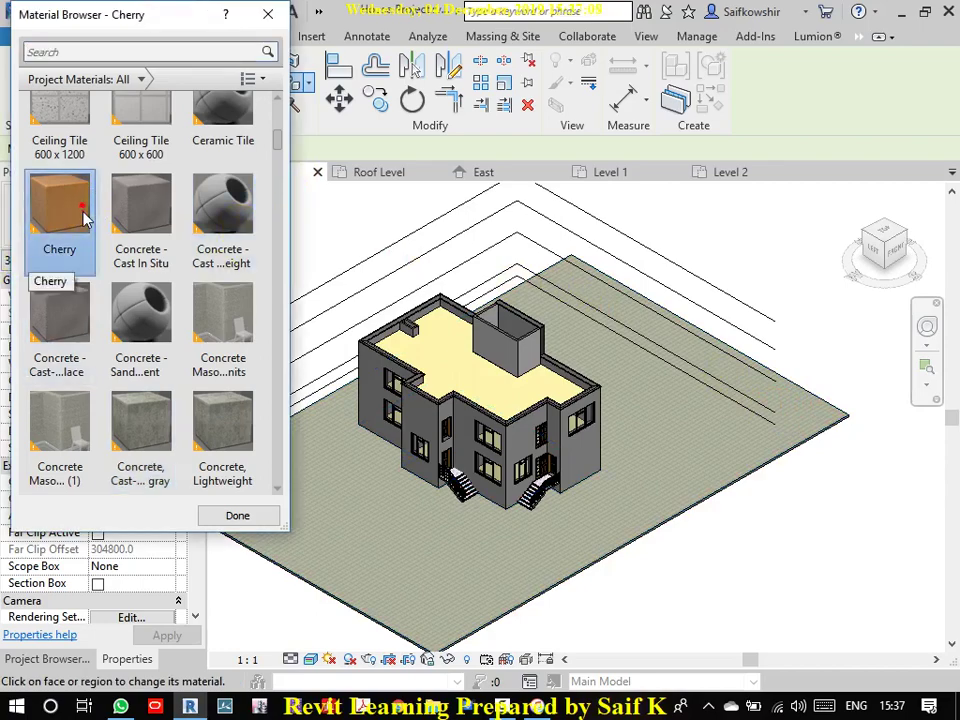
pyautogui.click(745, 430)
pyautogui.scroll(-5, 122, 343)
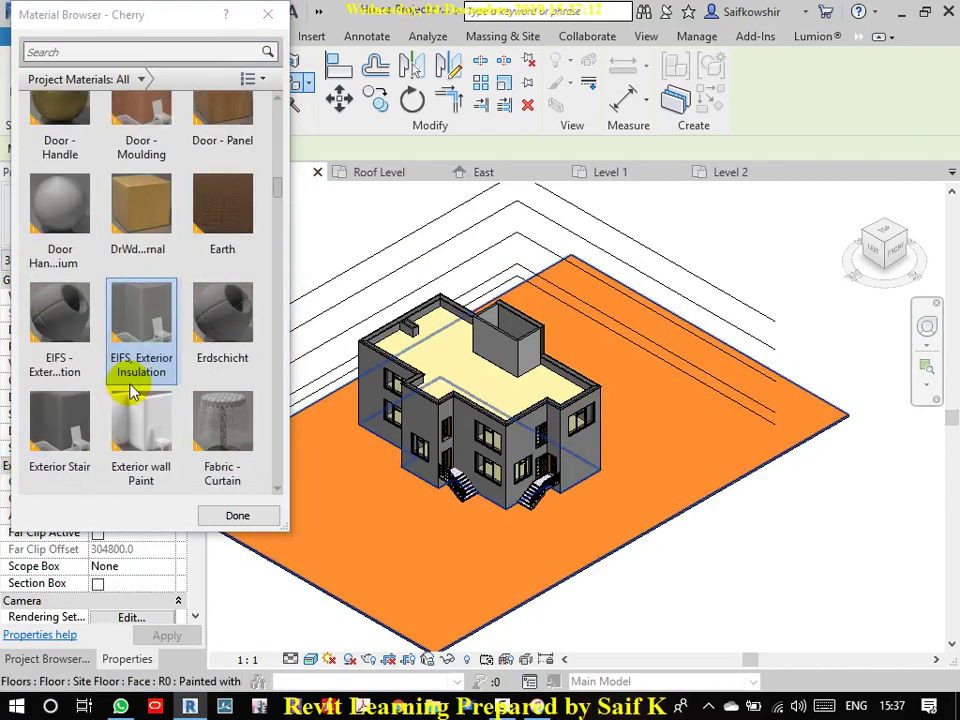
pyautogui.click(240, 432)
pyautogui.click(429, 565)
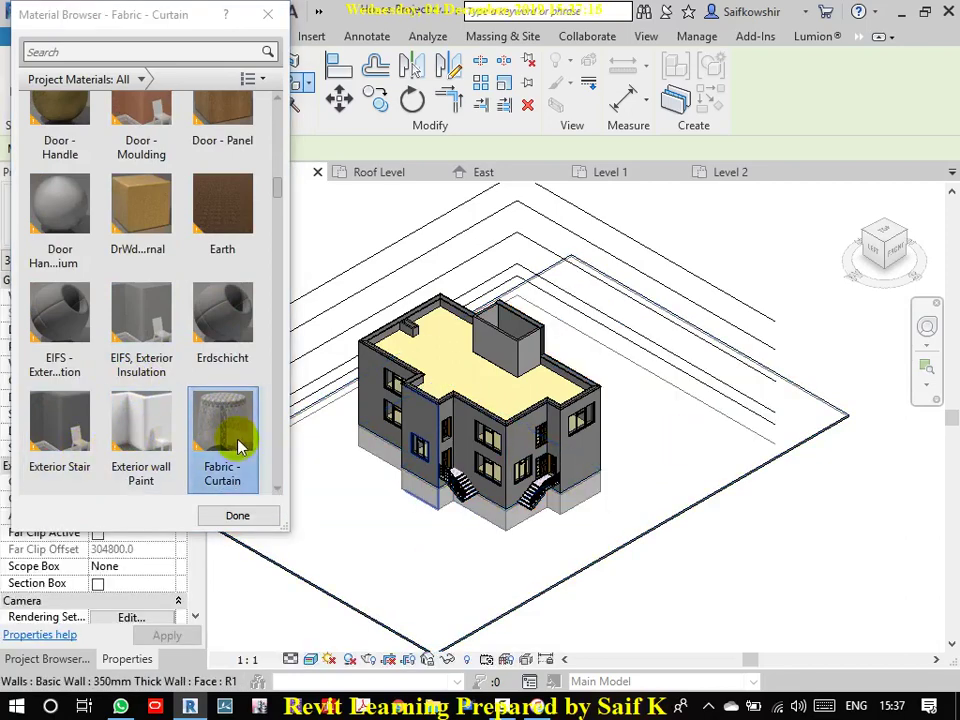
# Step: Repaint the site floor with the Exterior wall Paint material
pyautogui.click(135, 425)
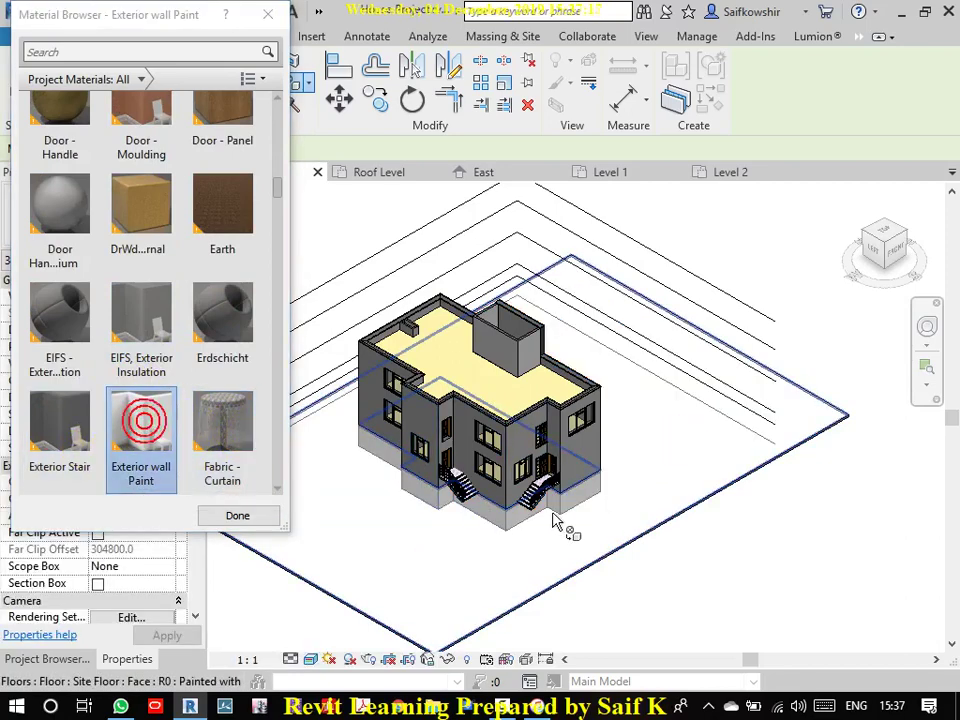
pyautogui.click(613, 432)
pyautogui.scroll(-5, 79, 360)
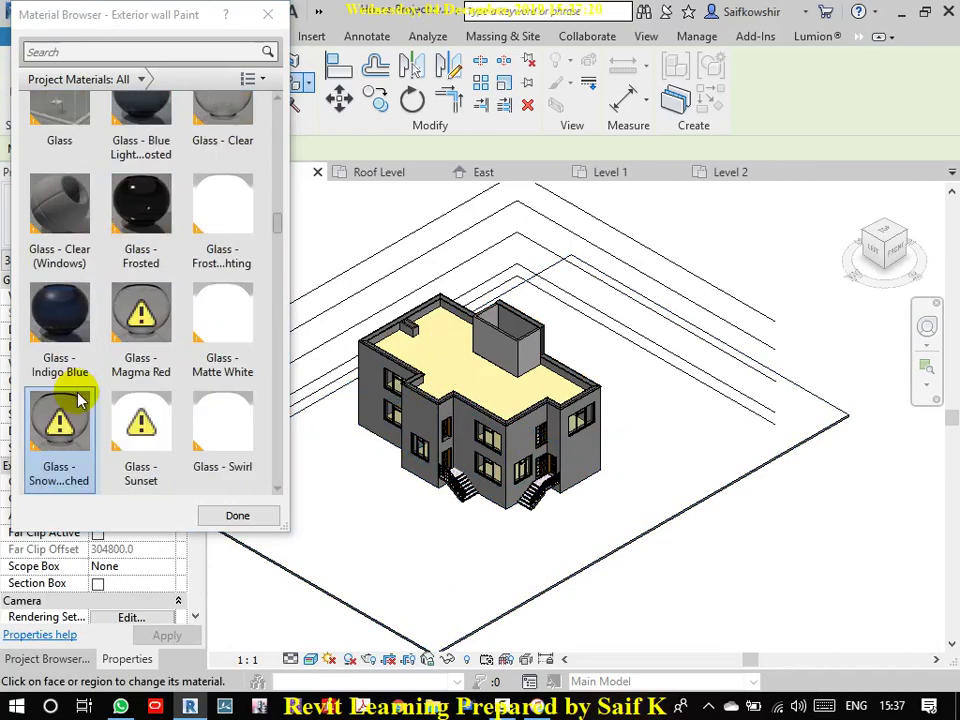
pyautogui.scroll(5, 79, 400)
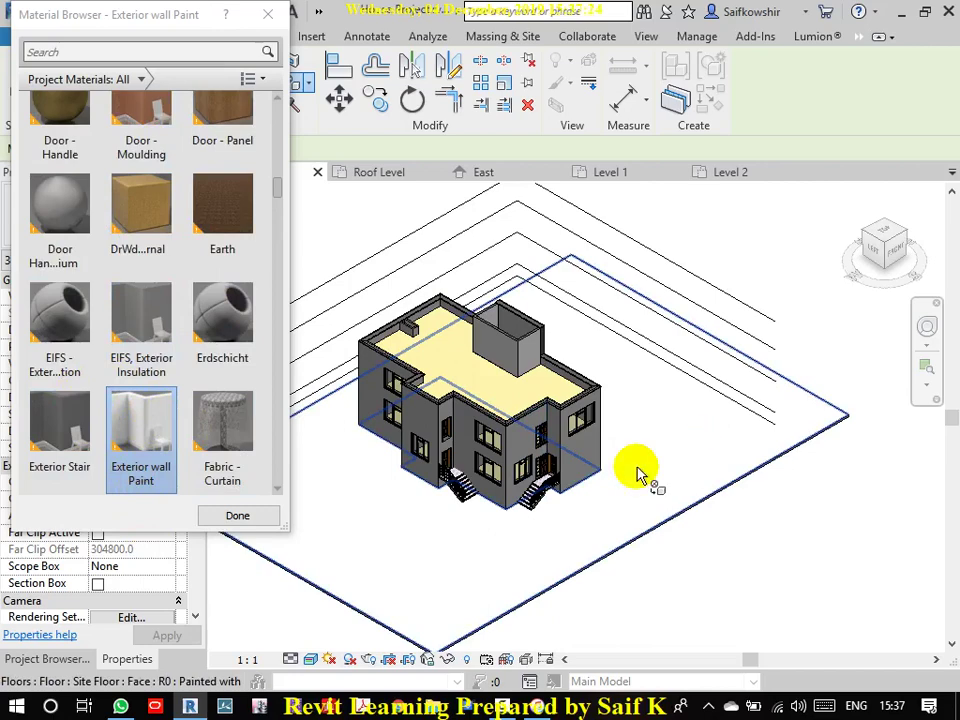
pyautogui.scroll(6, 120, 240)
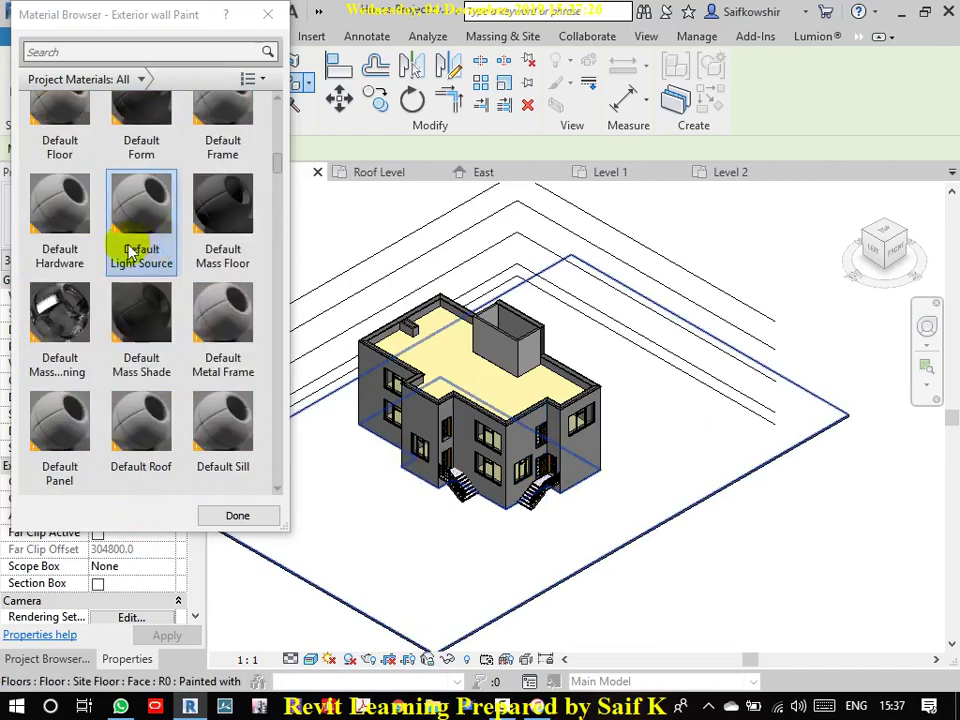
pyautogui.click(55, 213)
pyautogui.scroll(10, 171, 208)
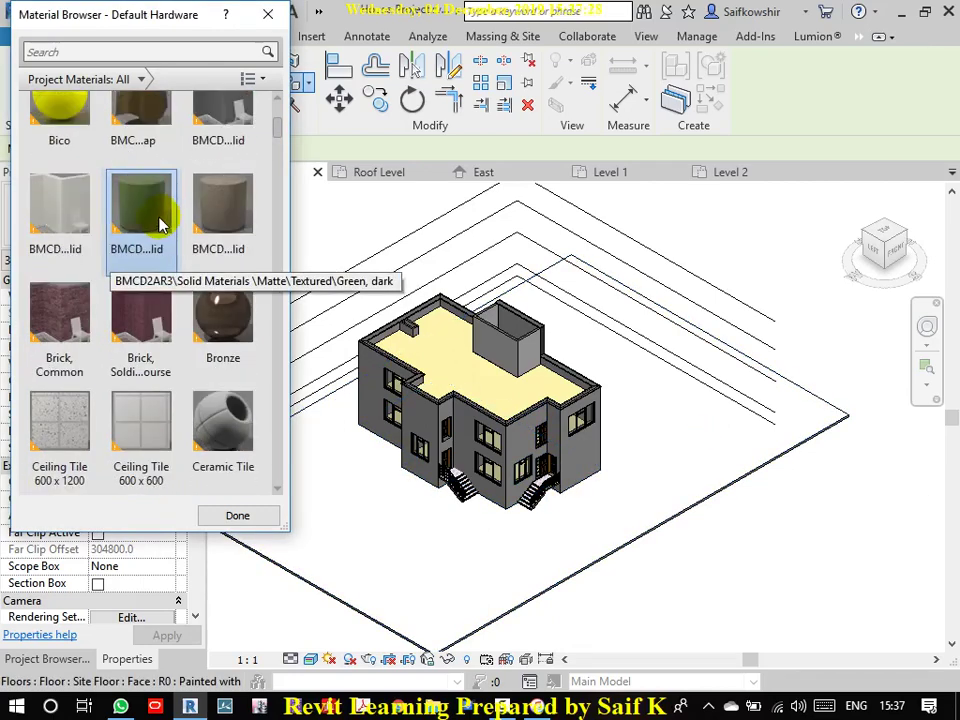
pyautogui.click(40, 218)
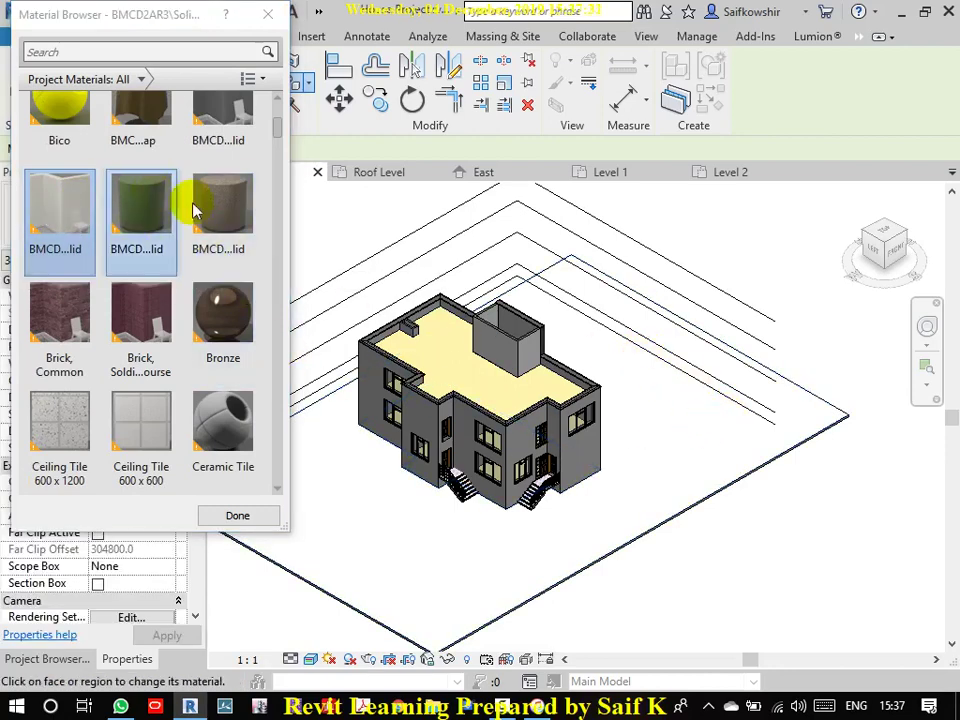
pyautogui.click(248, 398)
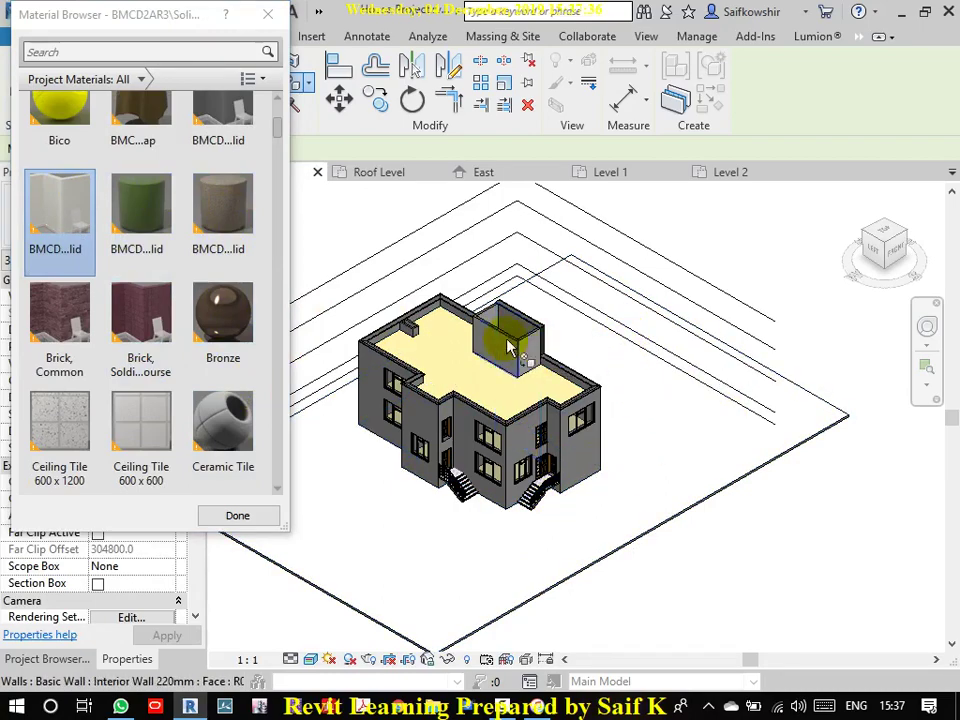
# Step: Examine the stair hut's end wall and its joint with the raised exterior wall in the 3D view
pyautogui.scroll(3, 480, 335)
pyautogui.scroll(3, 592, 340)
pyautogui.scroll(-4, 649, 332)
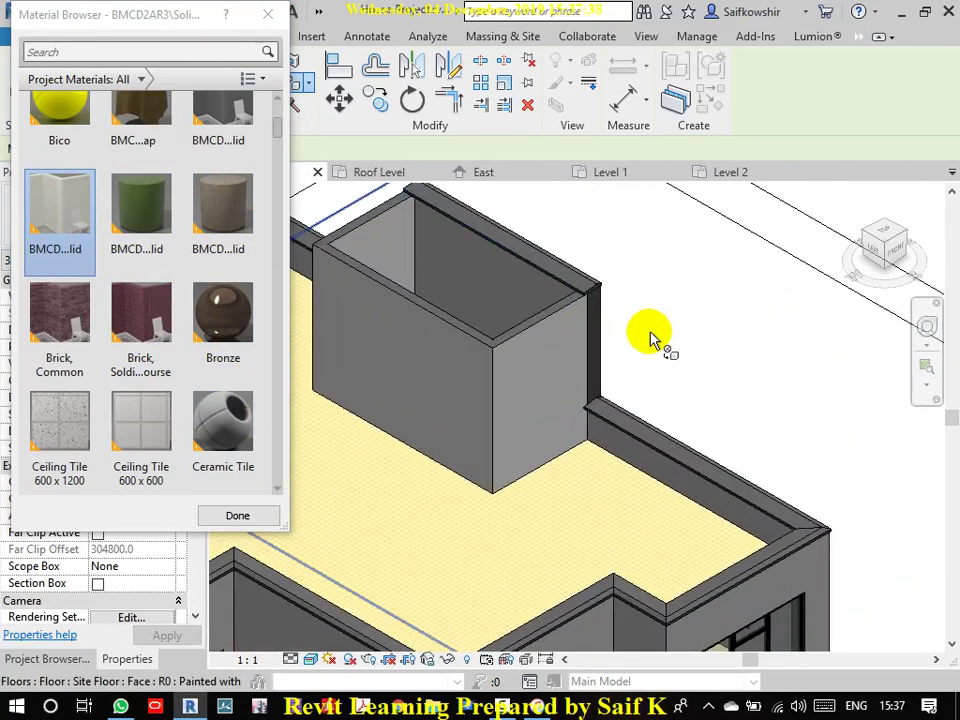
pyautogui.scroll(1, 652, 340)
pyautogui.scroll(-1, 652, 340)
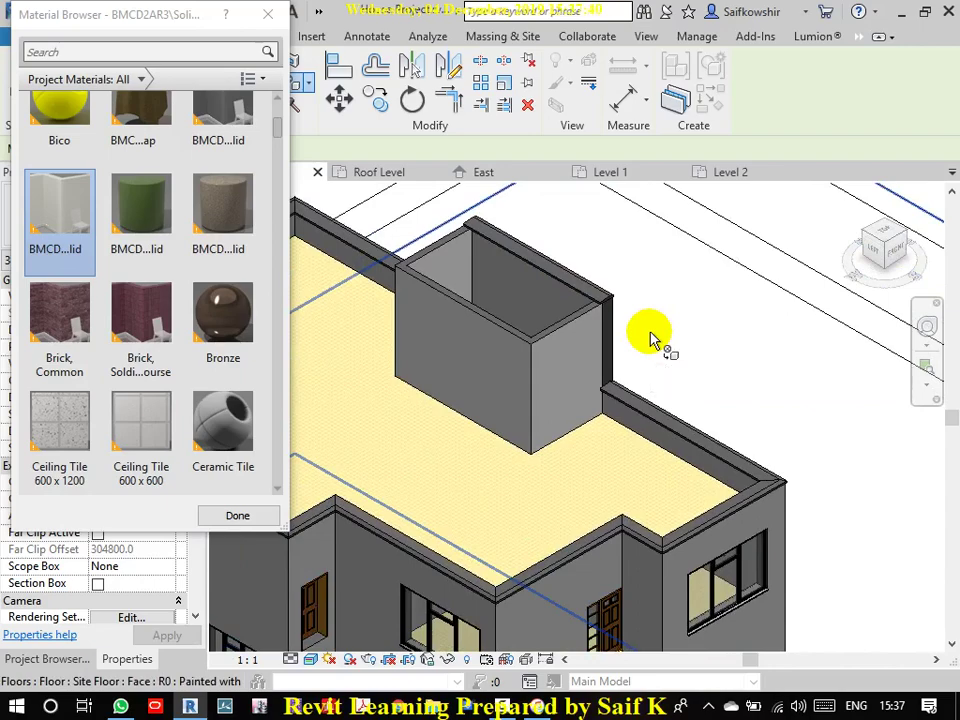
pyautogui.scroll(-4, 653, 336)
pyautogui.scroll(1, 150, 120)
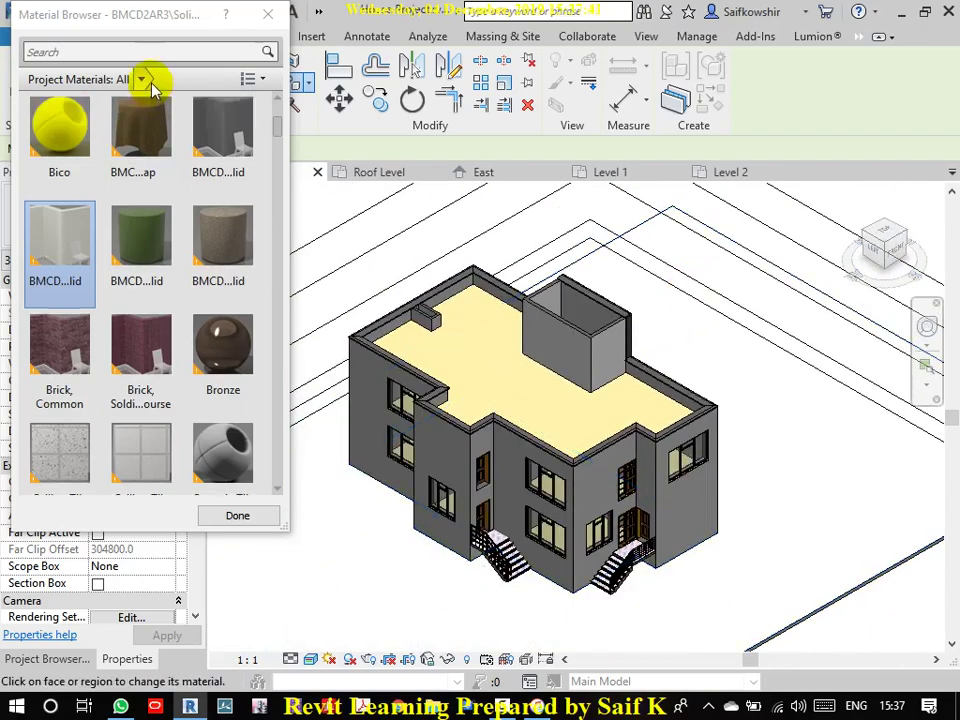
pyautogui.click(267, 14)
pyautogui.scroll(3, 630, 318)
pyautogui.scroll(2, 630, 318)
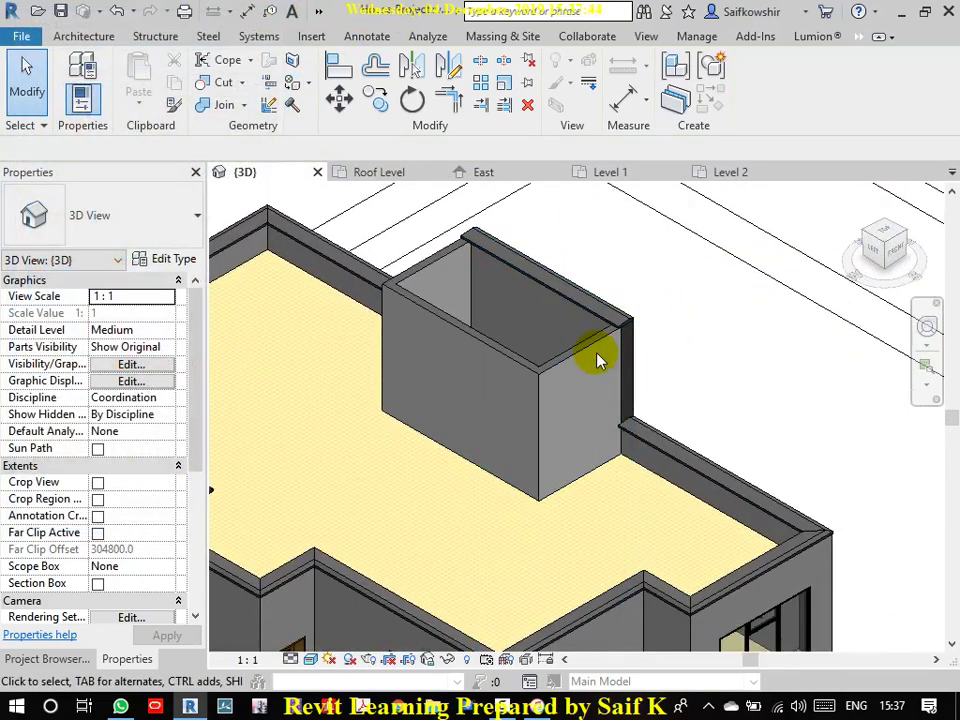
pyautogui.click(606, 343)
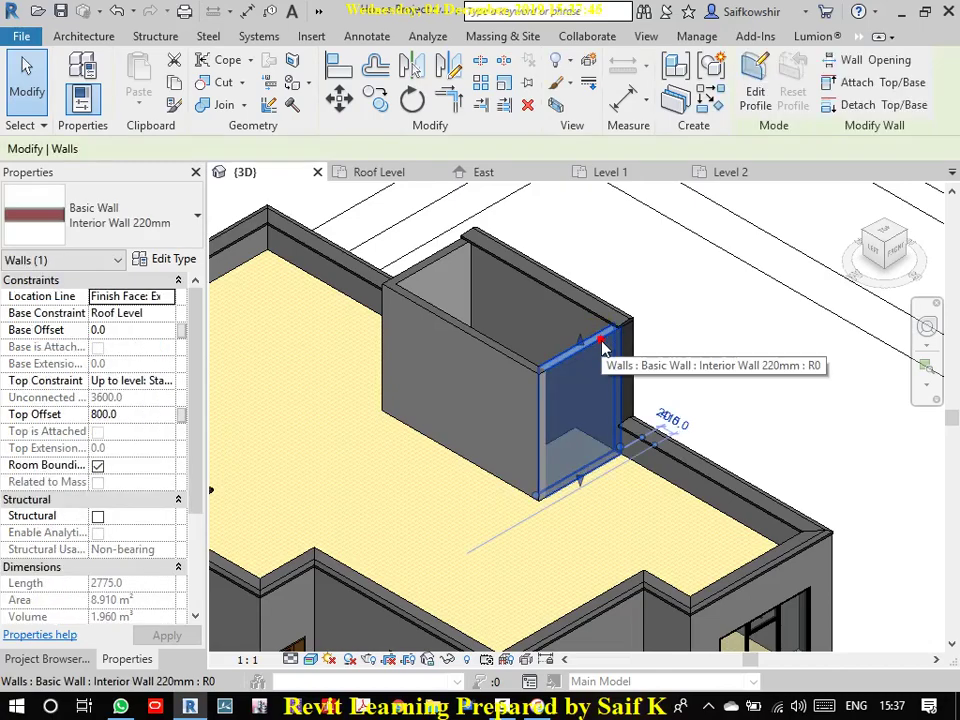
pyautogui.click(759, 304)
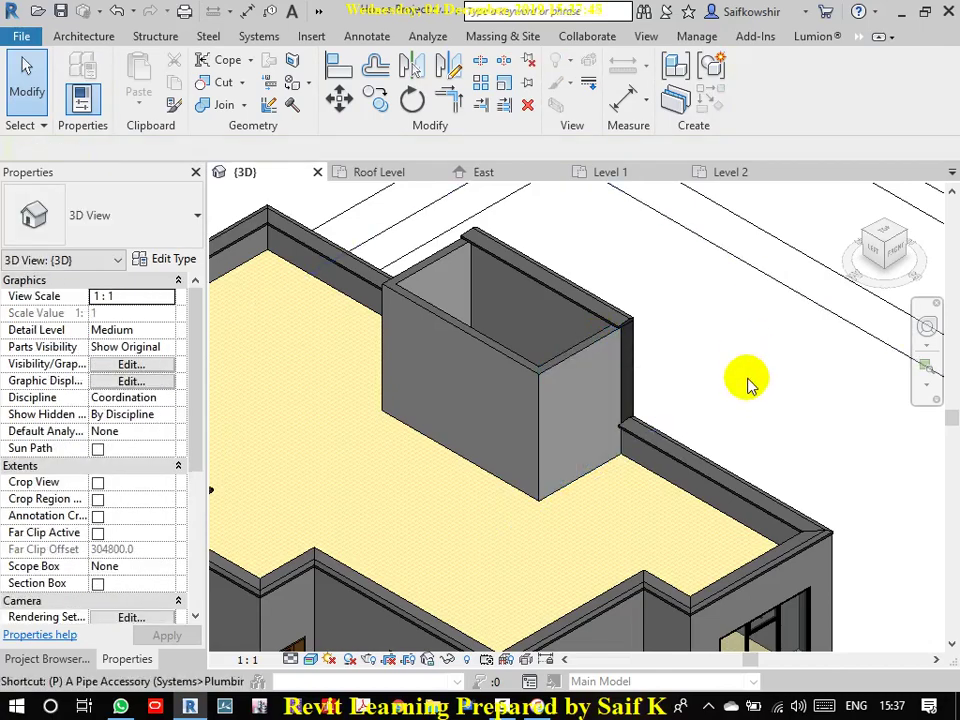
# Step: Paint the site floor with the light wood material whose name starts with DrWdw.Frame, and finish painting
pyautogui.press('p')
pyautogui.press('t')
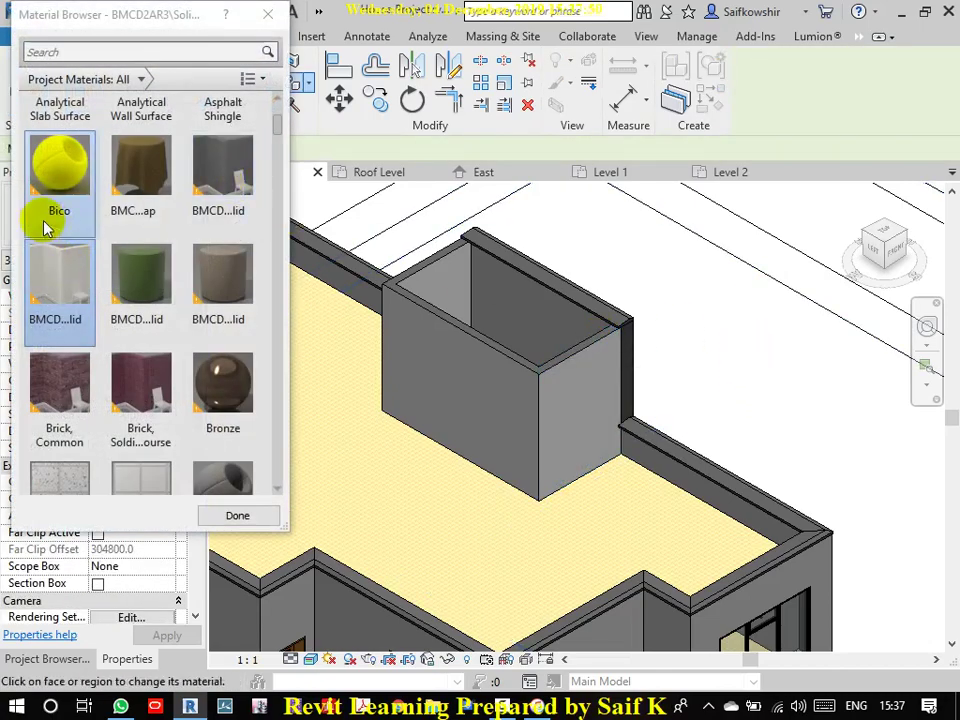
pyautogui.scroll(-5, 60, 300)
pyautogui.click(88, 388)
pyautogui.scroll(-3, 96, 377)
pyautogui.click(137, 273)
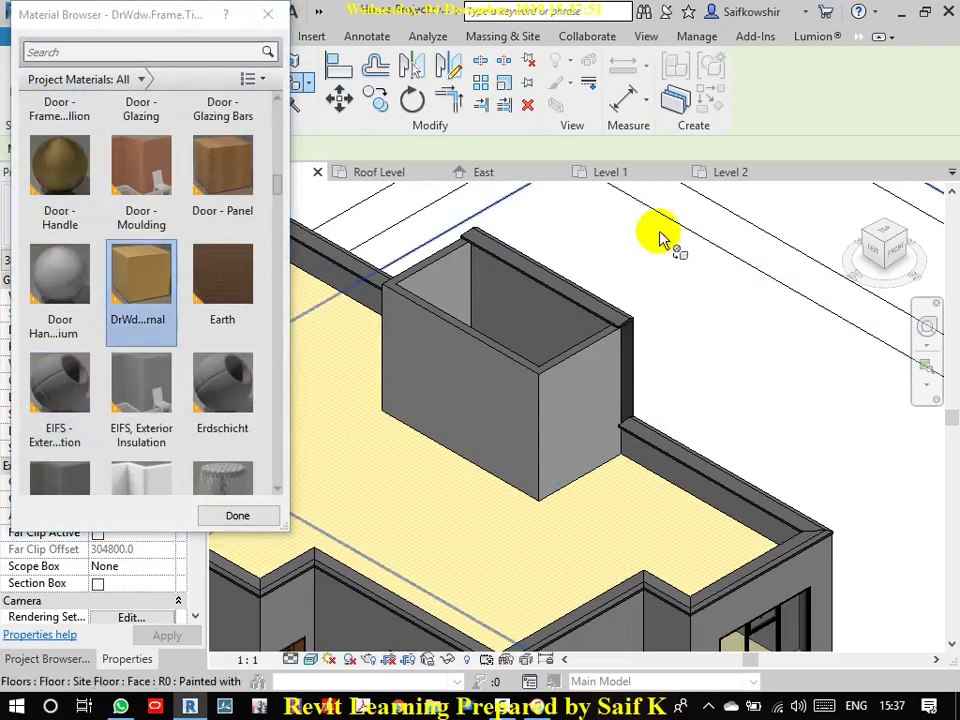
pyautogui.scroll(-6, 712, 340)
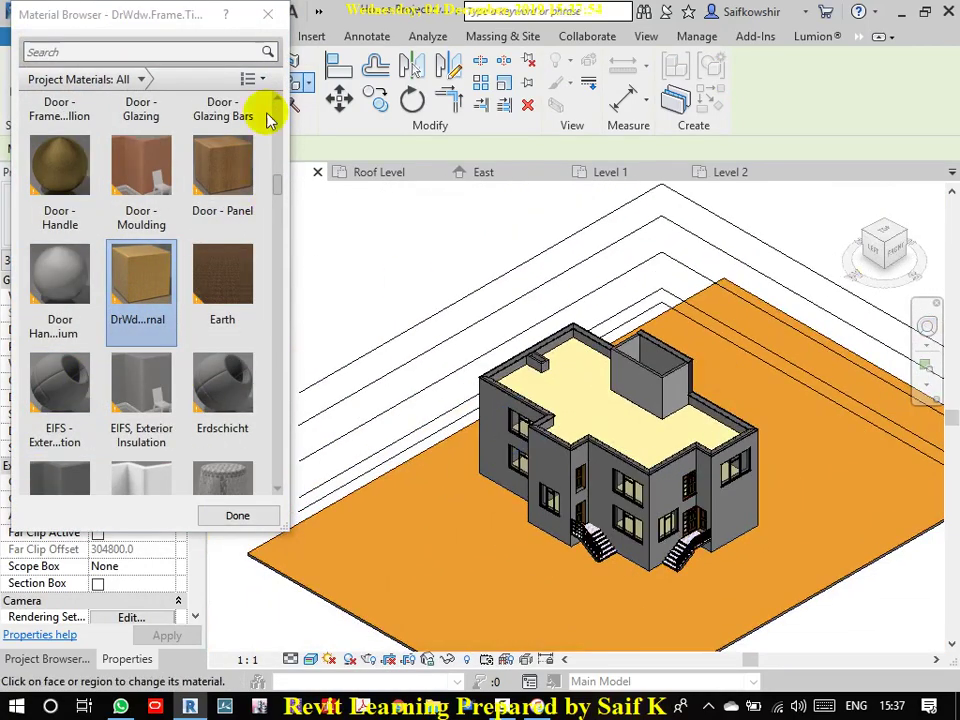
pyautogui.scroll(1, 266, 111)
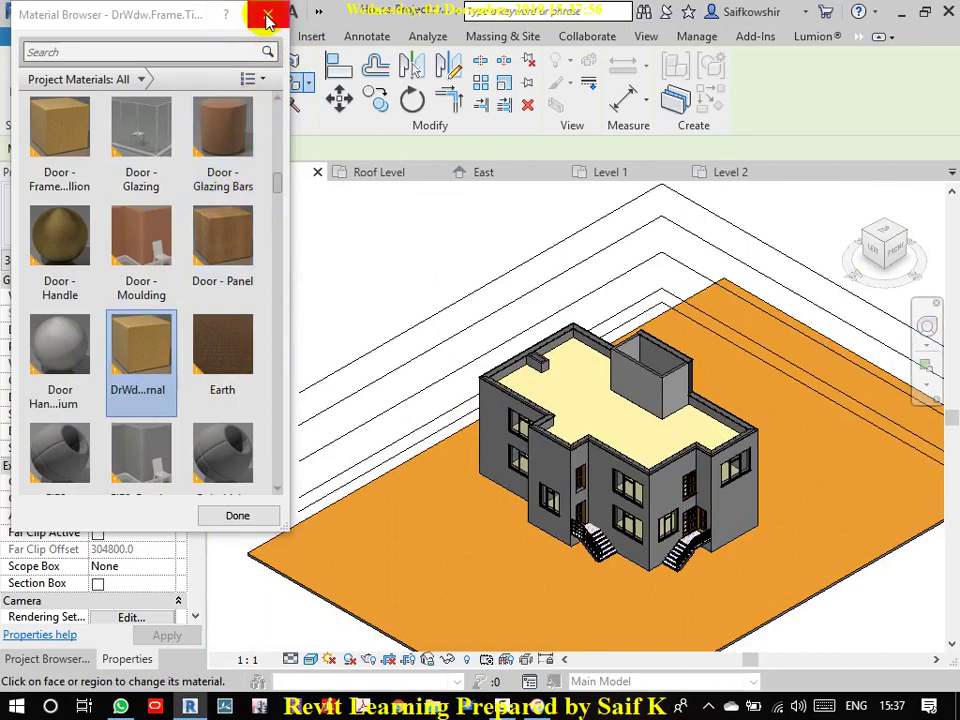
pyautogui.click(268, 17)
# Step: Try to trim the raised exterior wall and the stair hut's 220 mm end wall to a corner in the 3D view
pyautogui.scroll(5, 671, 392)
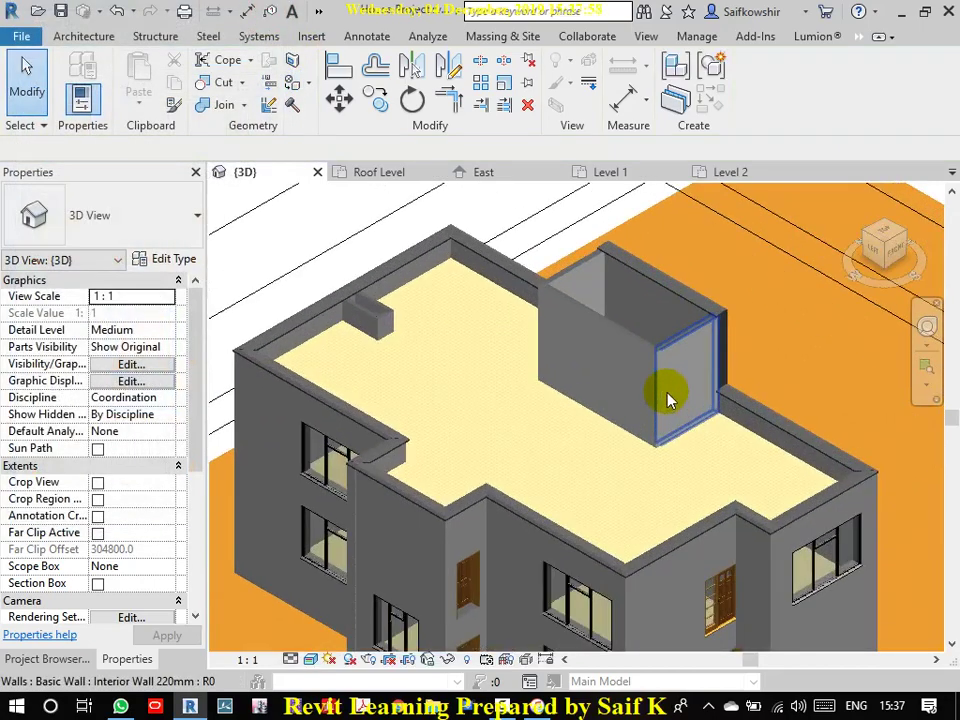
pyautogui.click(686, 347)
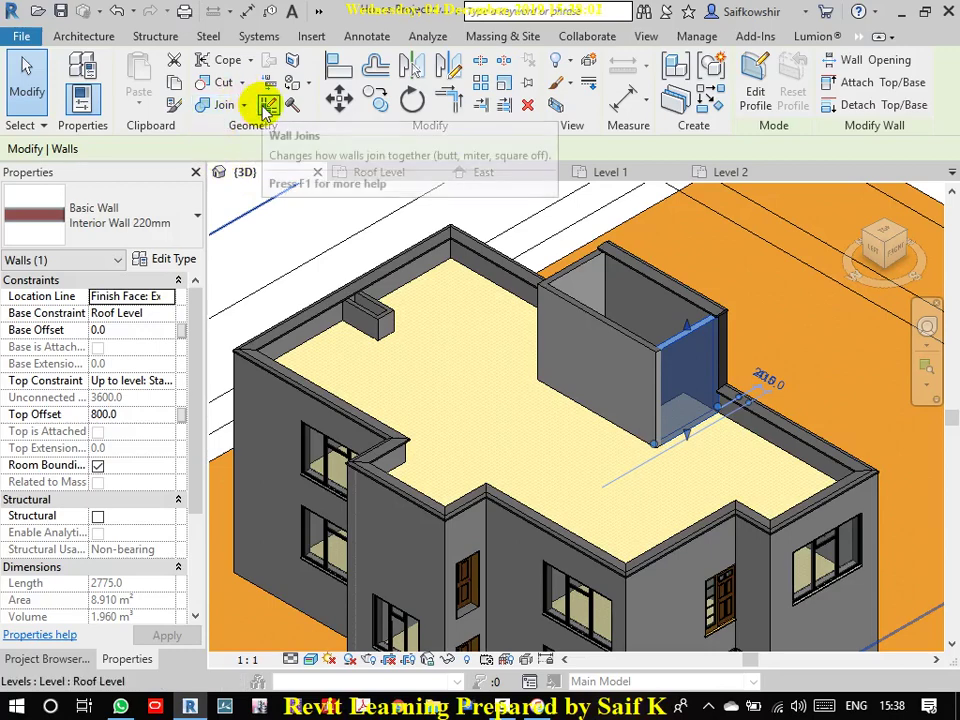
pyautogui.click(450, 104)
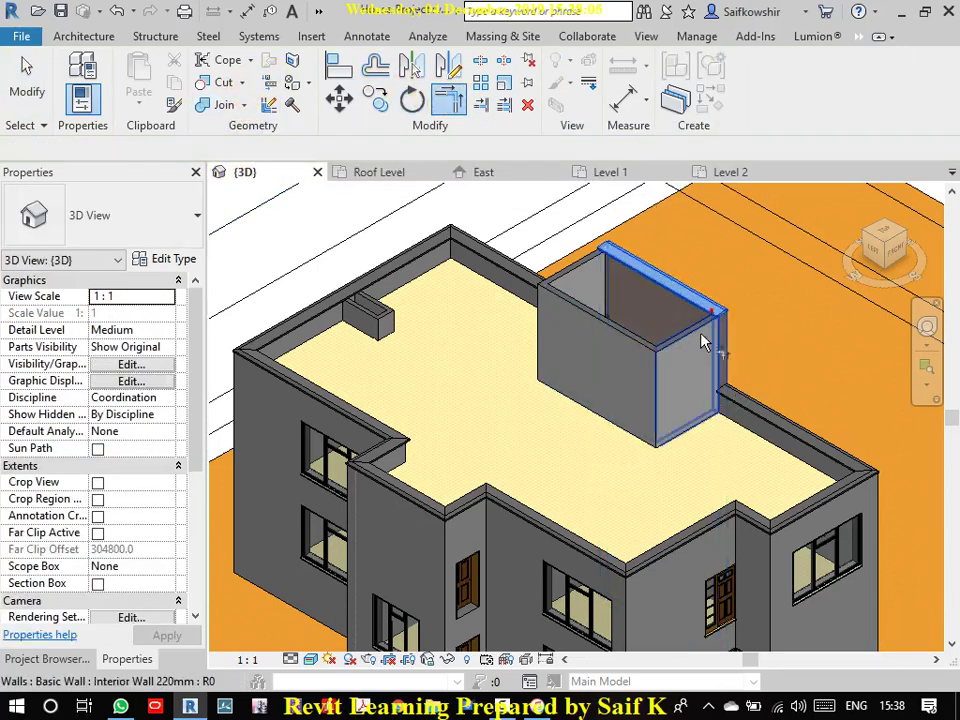
pyautogui.click(703, 342)
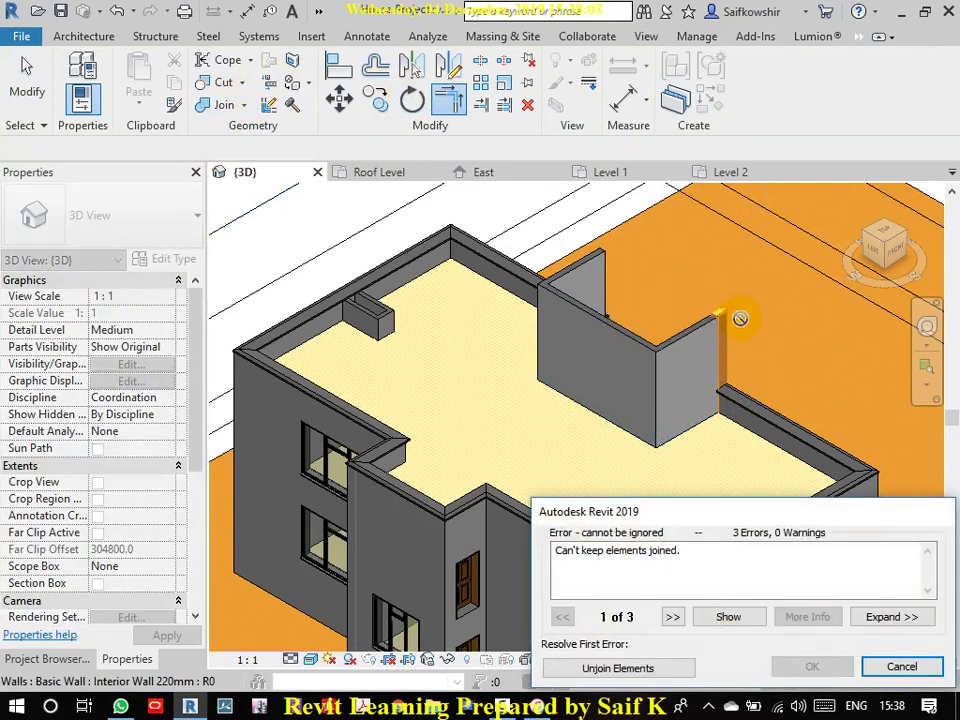
pyautogui.click(901, 666)
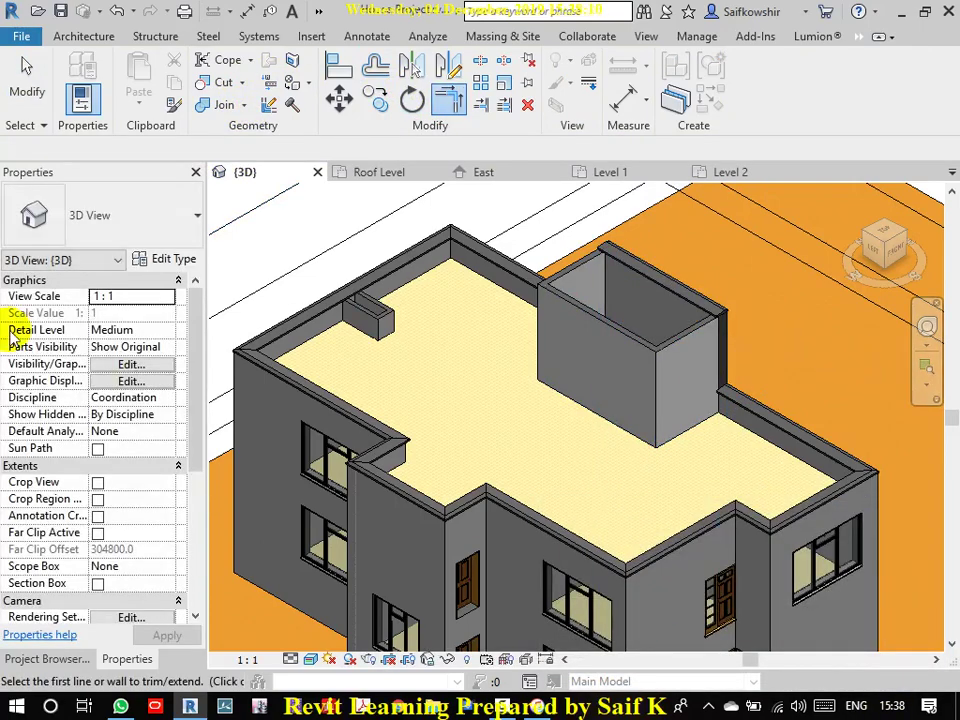
# Step: Open the Stair Hut Level floor plan at the corner where the hut's lower wall meets the exterior wall
pyautogui.click(66, 662)
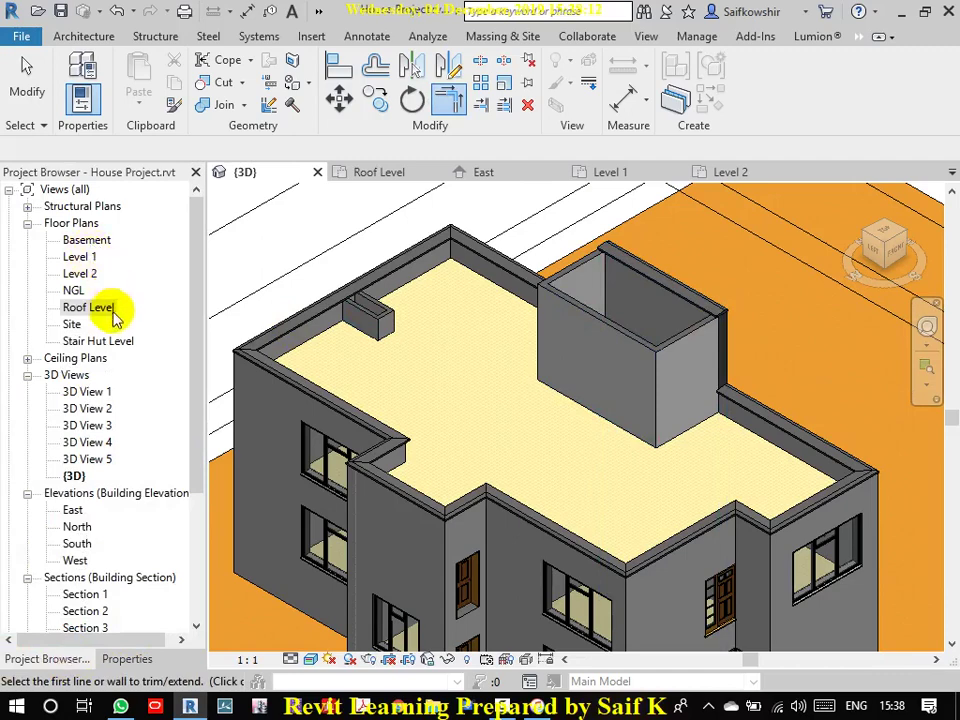
pyautogui.click(98, 341)
pyautogui.doubleClick(98, 341)
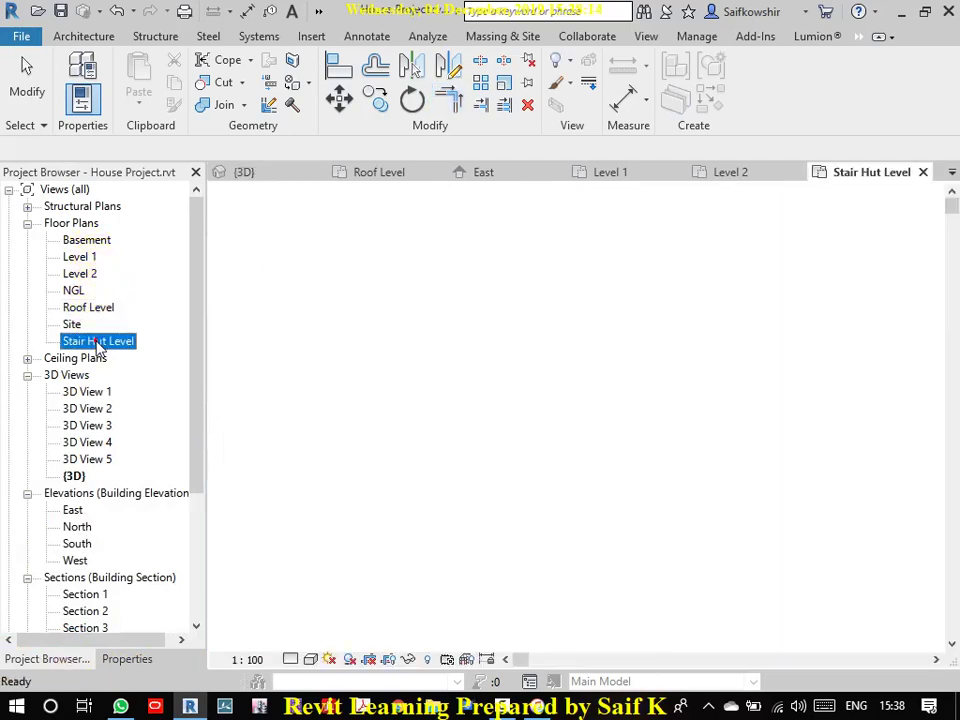
pyautogui.scroll(3, 606, 433)
pyautogui.scroll(4, 606, 433)
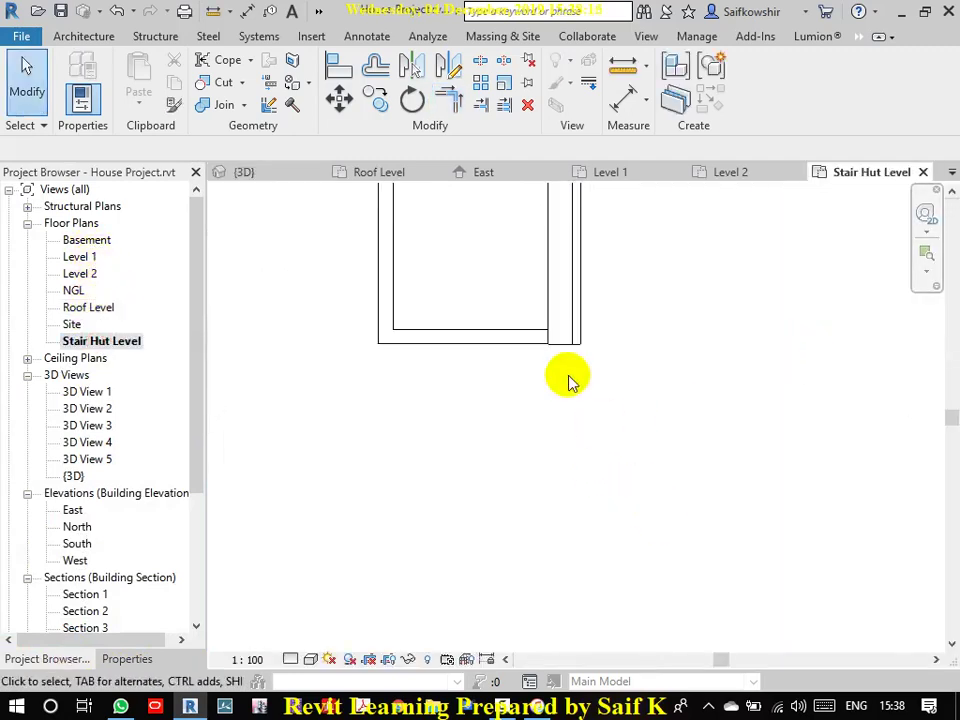
pyautogui.moveTo(491, 317); pyautogui.dragTo(596, 444, button='middle')
# Step: Trim the stair hut's lower 220 mm wall and the 350 mm exterior wall to a corner in the floor plan
pyautogui.click(632, 484)
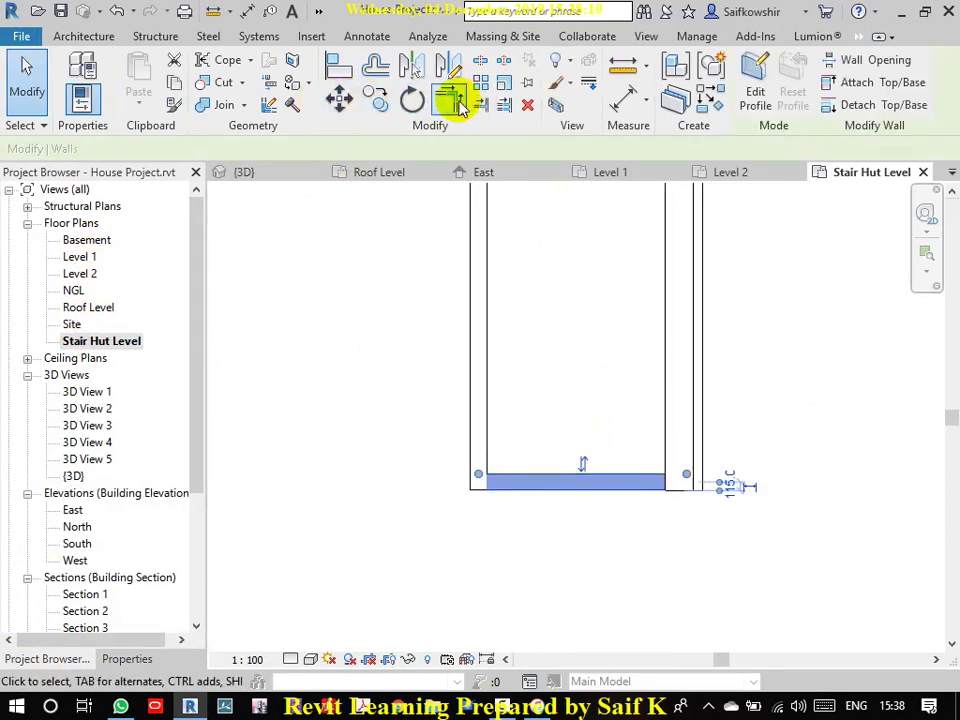
pyautogui.click(451, 100)
pyautogui.click(665, 440)
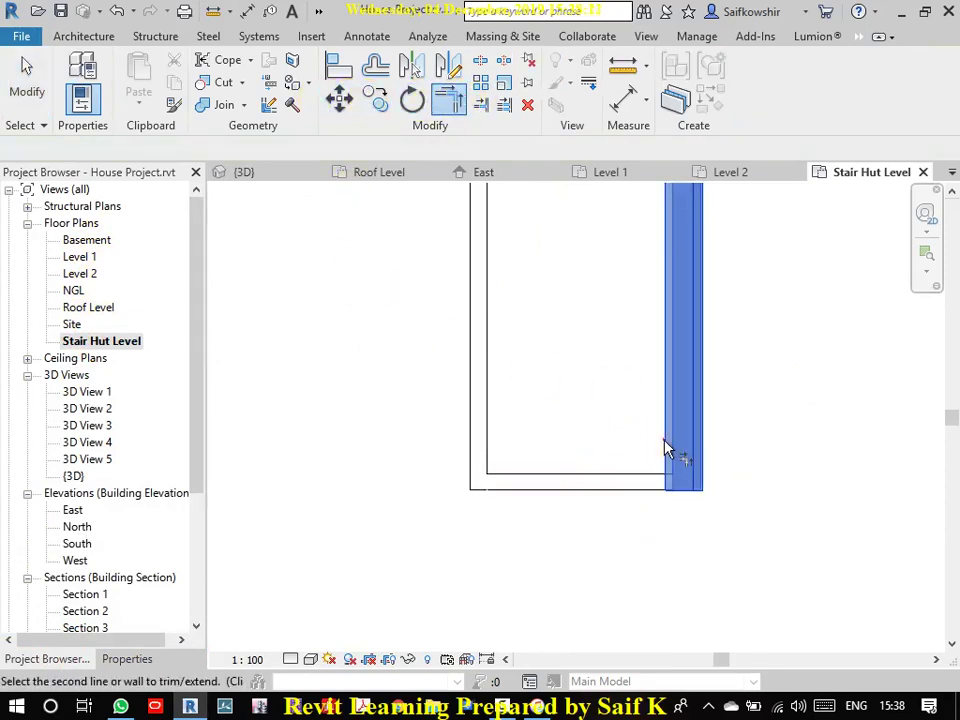
pyautogui.click(624, 487)
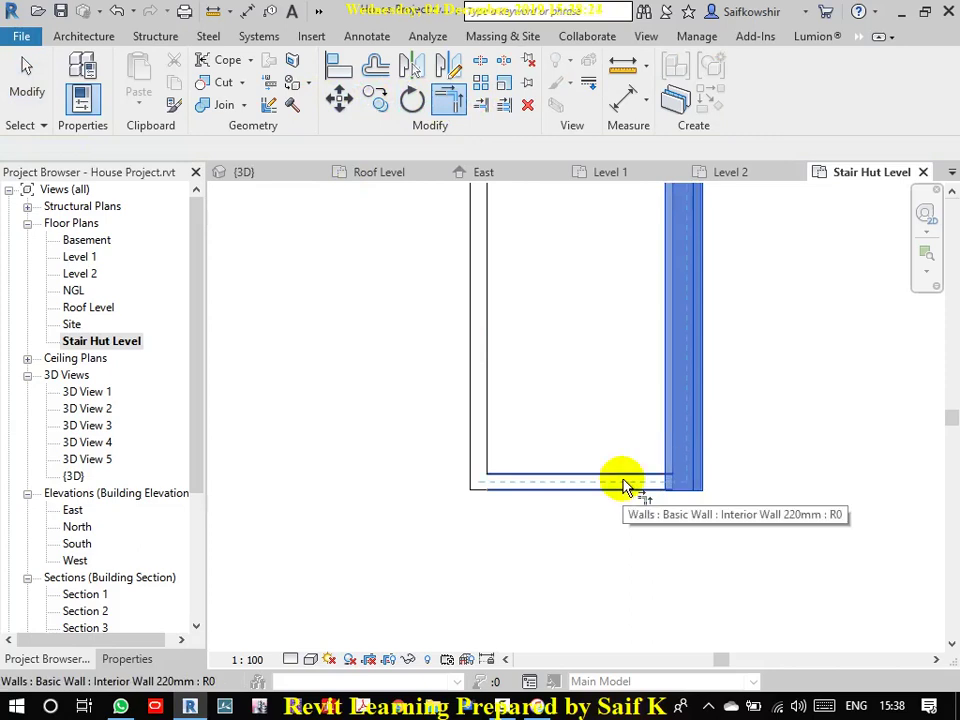
# Step: Trim the stair hut's upper 220 mm wall and the 350 mm exterior wall to a corner, and end the trimming
pyautogui.scroll(-3, 619, 431)
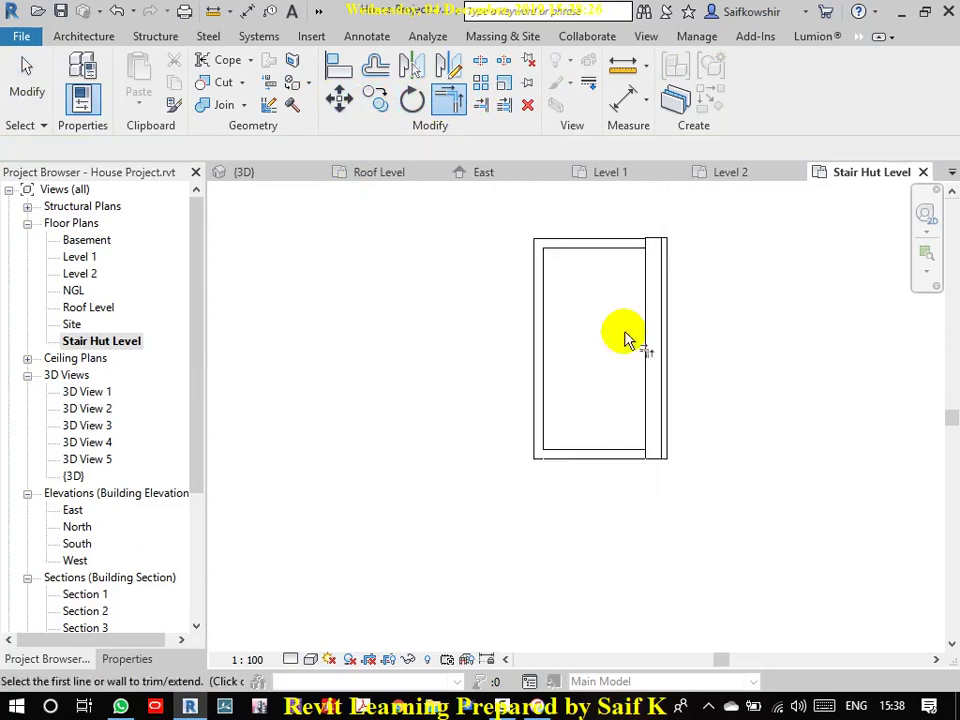
pyautogui.moveTo(626, 336); pyautogui.dragTo(636, 387, button='middle')
pyautogui.click(630, 336)
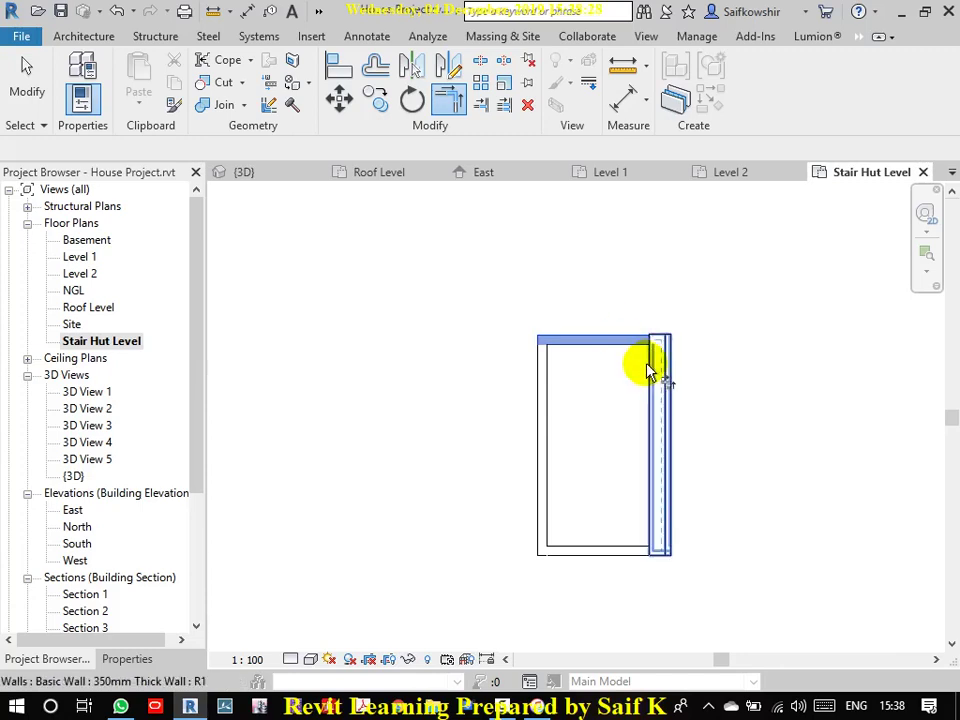
pyautogui.click(648, 367)
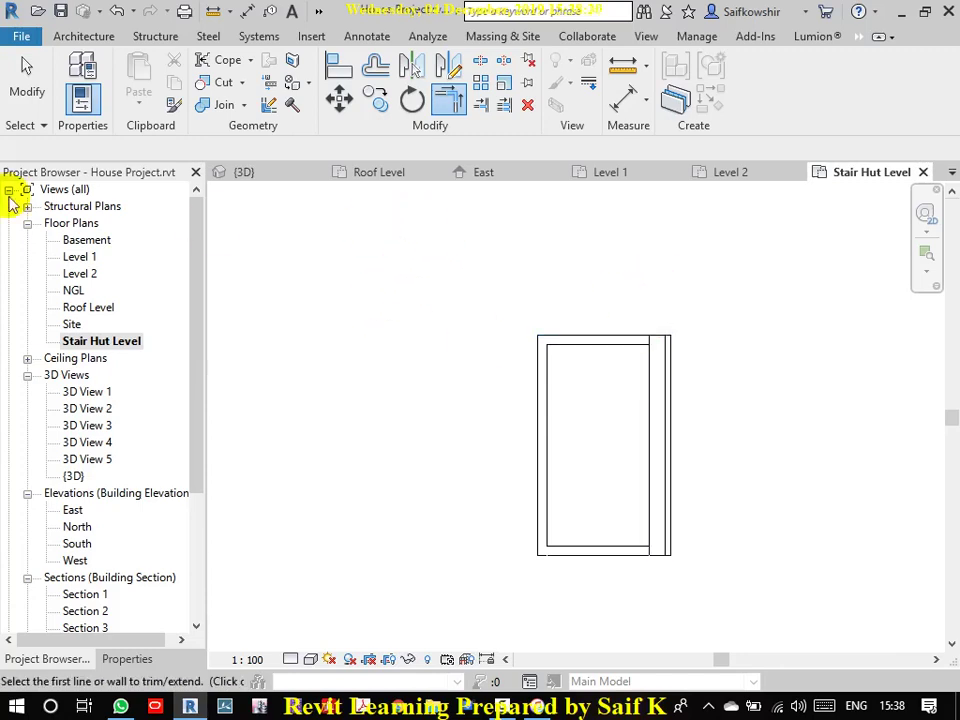
pyautogui.click(39, 90)
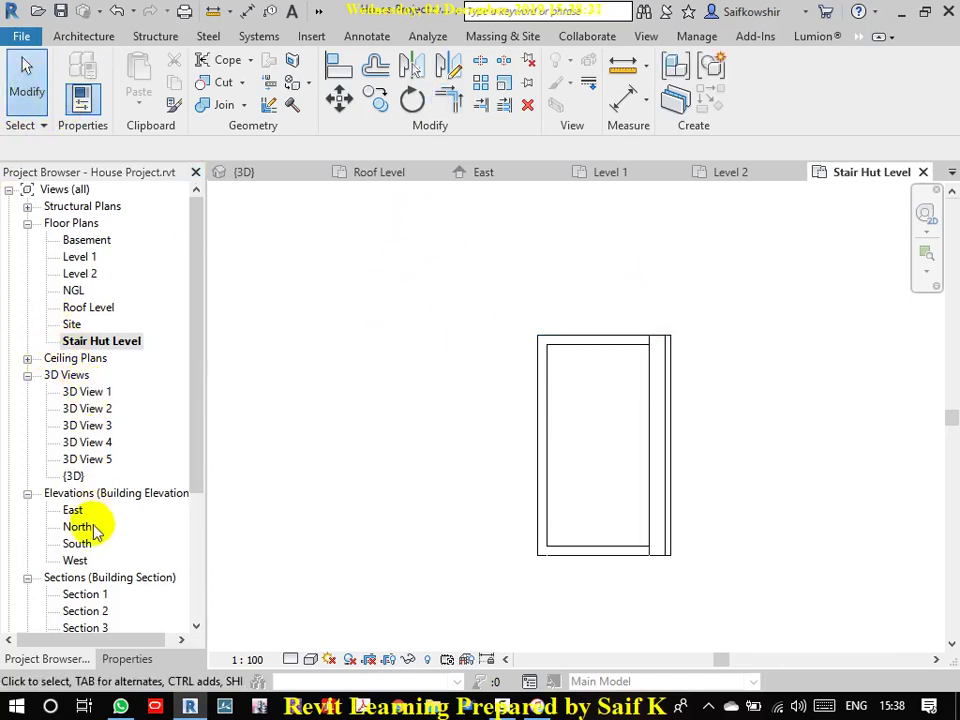
# Step: Examine the stair hut's trimmed wall corners from several distances in the 3D view
pyautogui.click(285, 176)
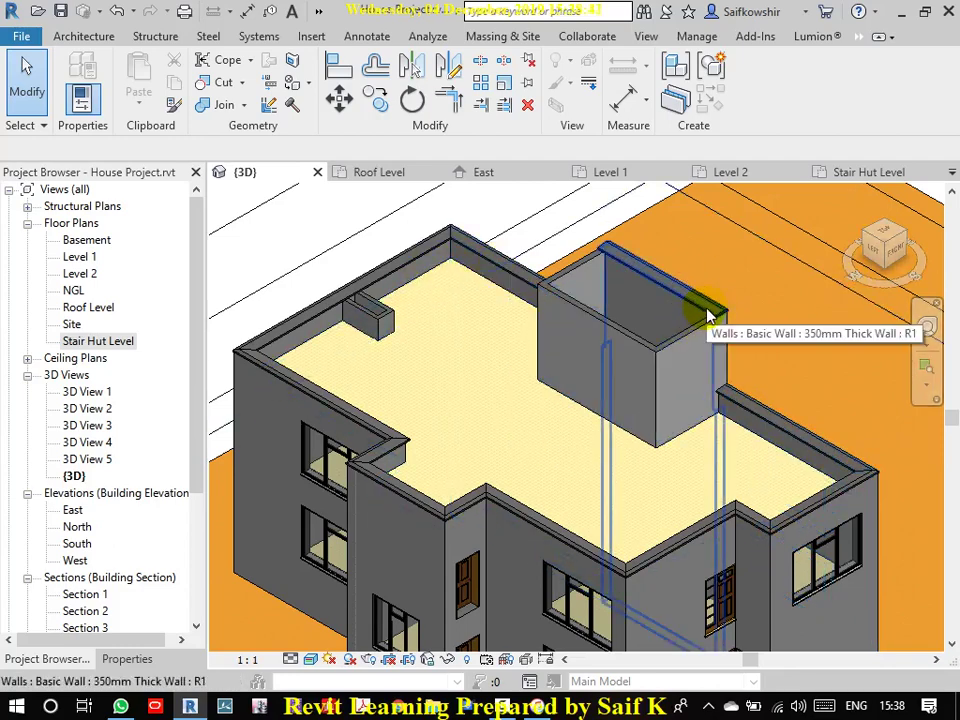
pyautogui.scroll(4, 708, 318)
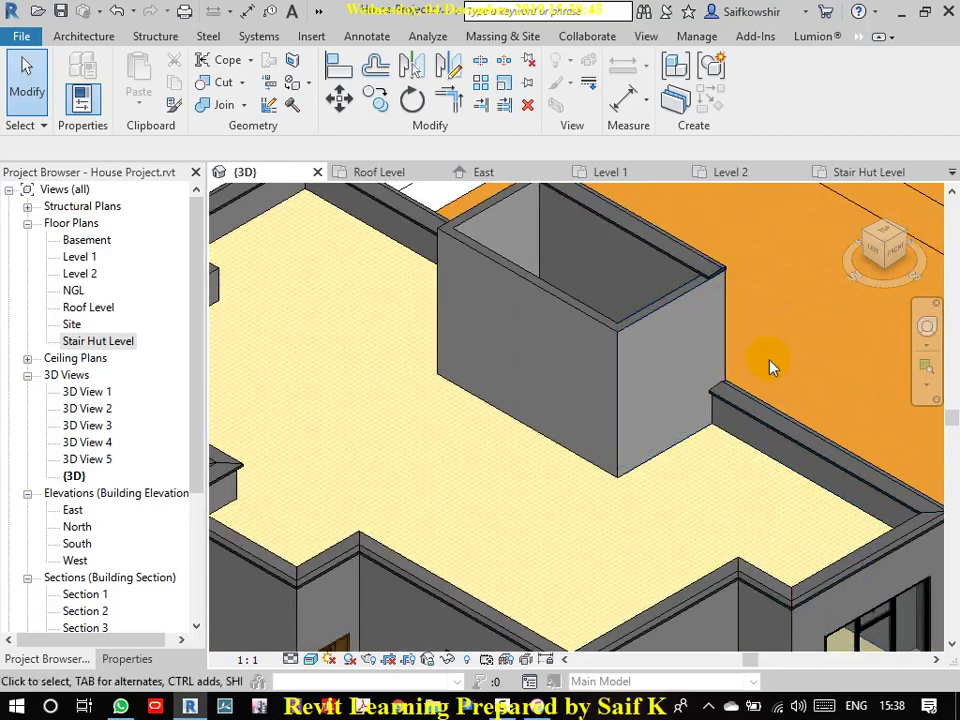
pyautogui.scroll(-2, 724, 368)
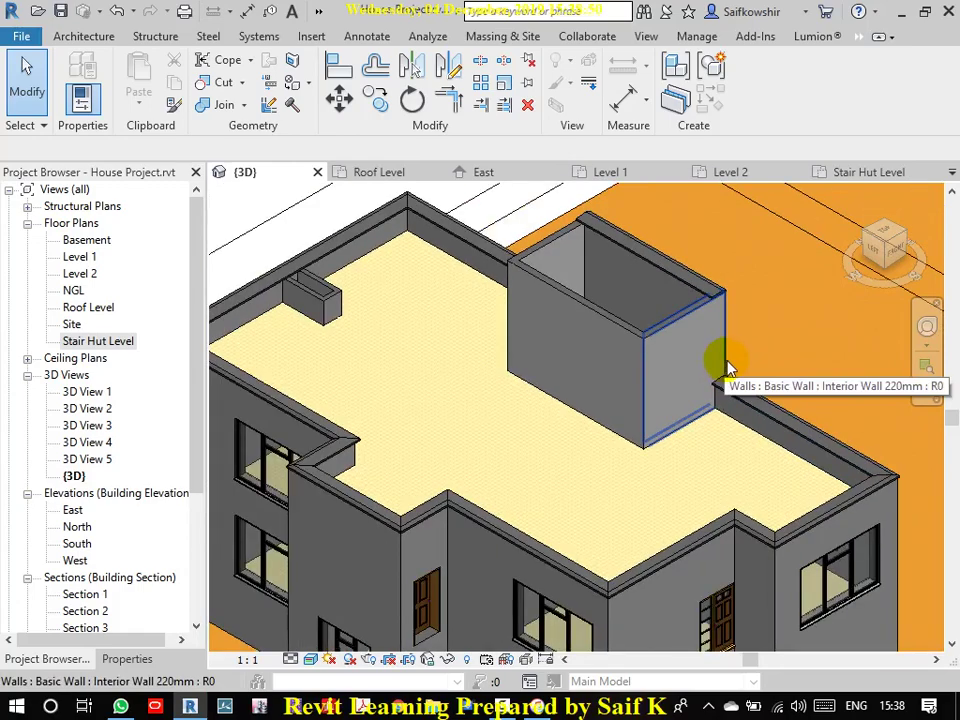
pyautogui.scroll(-3, 754, 354)
pyautogui.moveTo(754, 354); pyautogui.dragTo(786, 332, button='middle')
pyautogui.scroll(3, 551, 342)
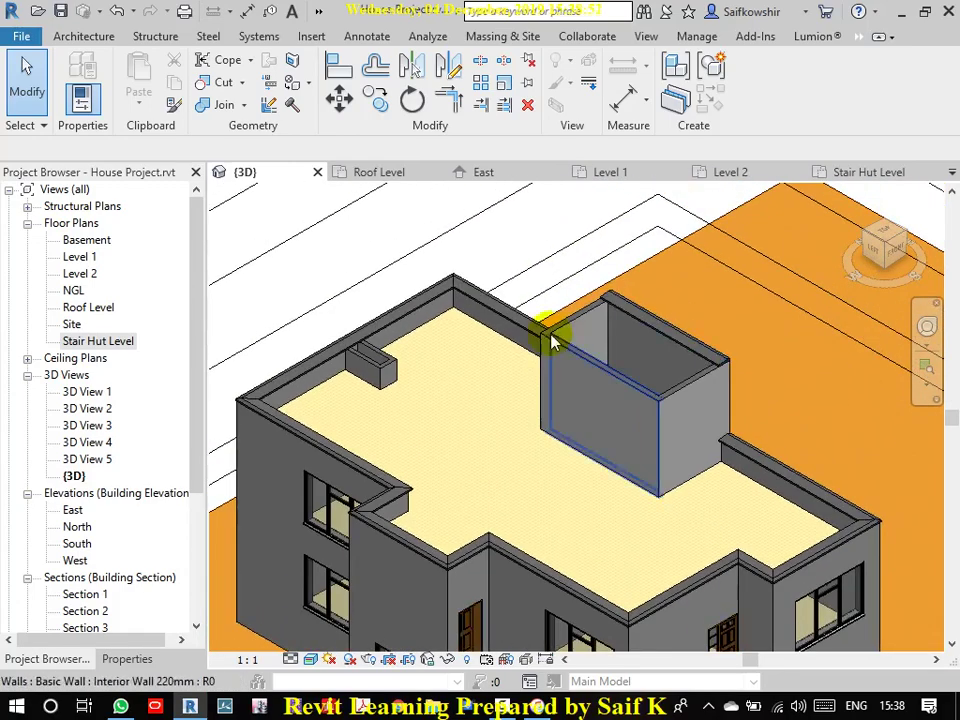
# Step: Start an architectural floor on the Stair Hut Level plan with the type 130mm Thick Floor Slab
pyautogui.doubleClick(103, 341)
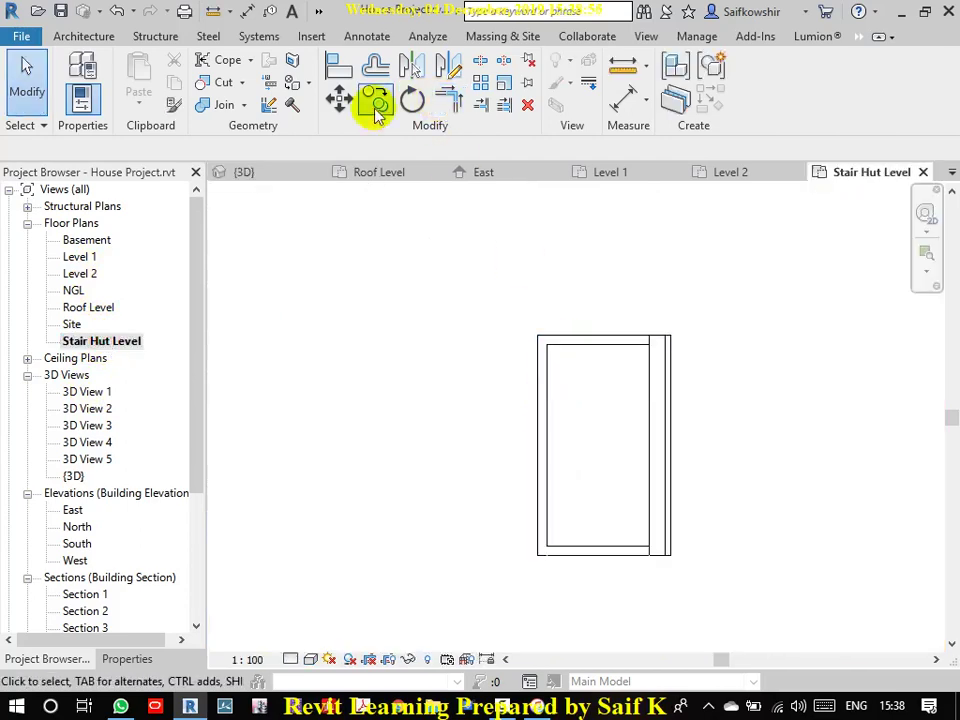
pyautogui.click(82, 34)
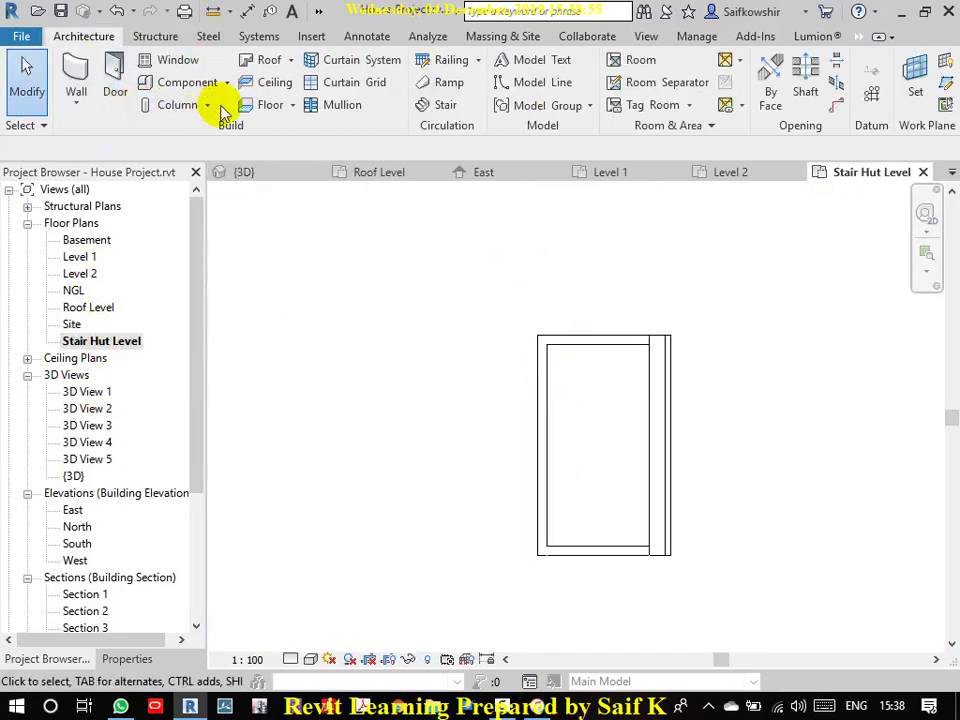
pyautogui.click(293, 105)
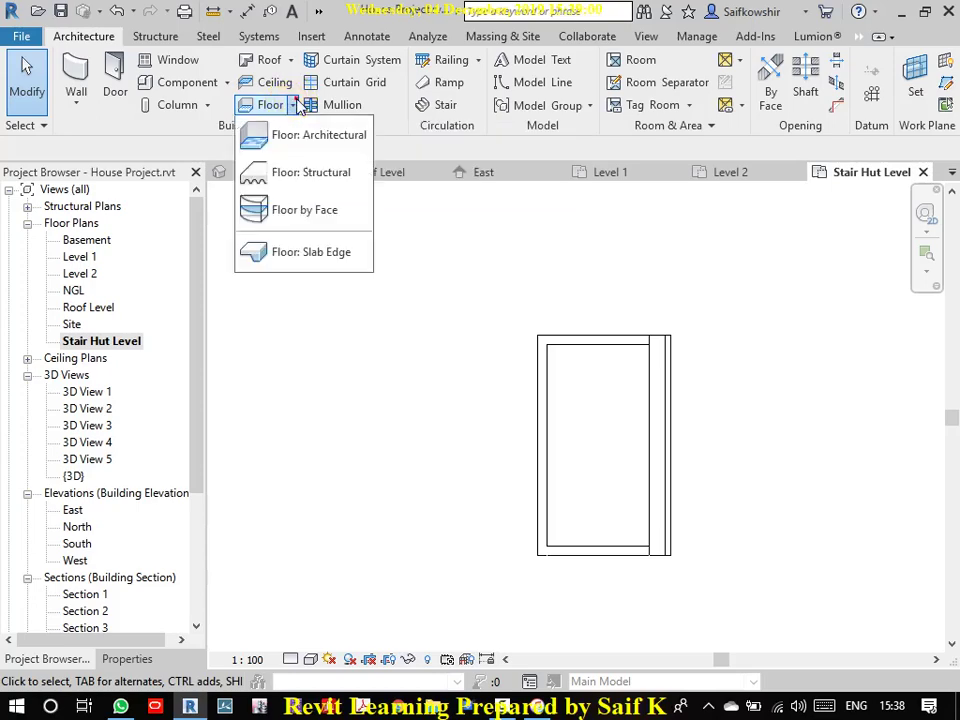
pyautogui.click(281, 134)
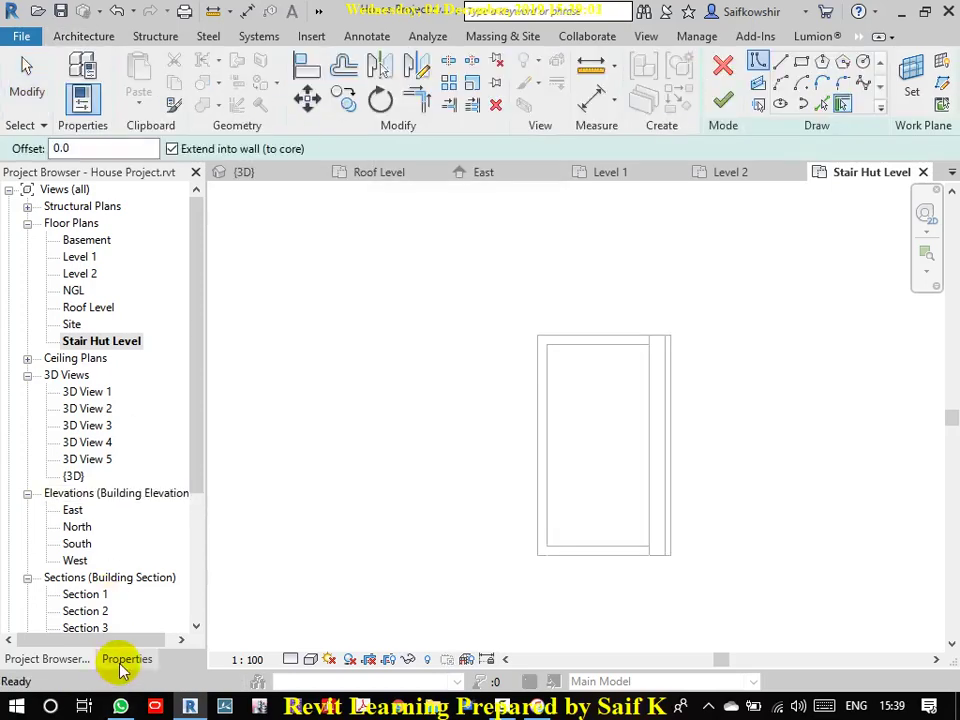
pyautogui.click(122, 662)
pyautogui.click(139, 223)
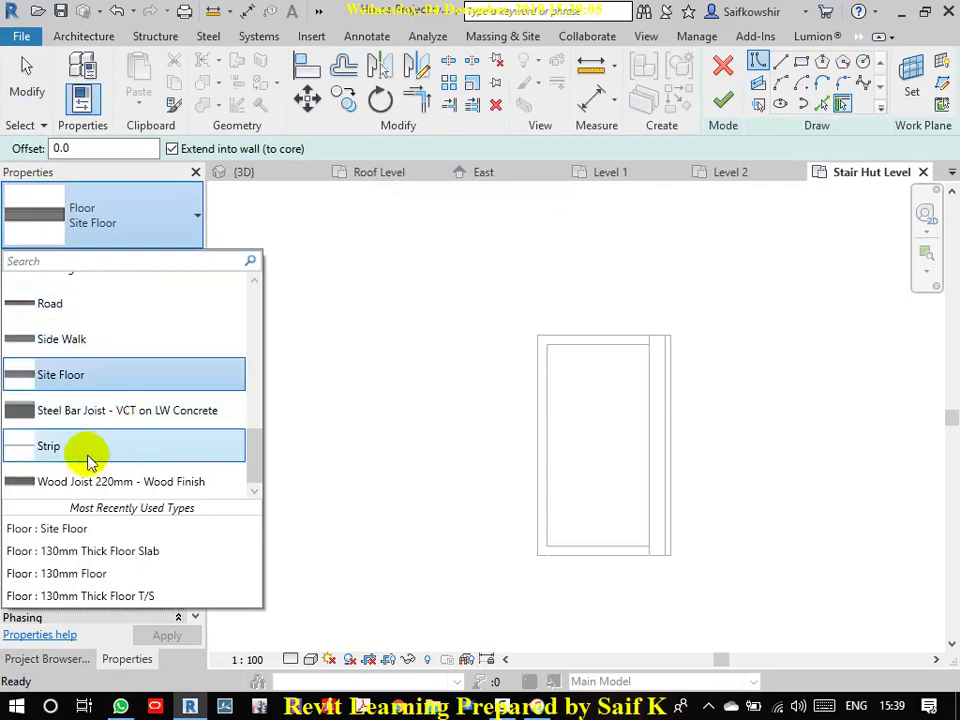
pyautogui.scroll(1, 104, 413)
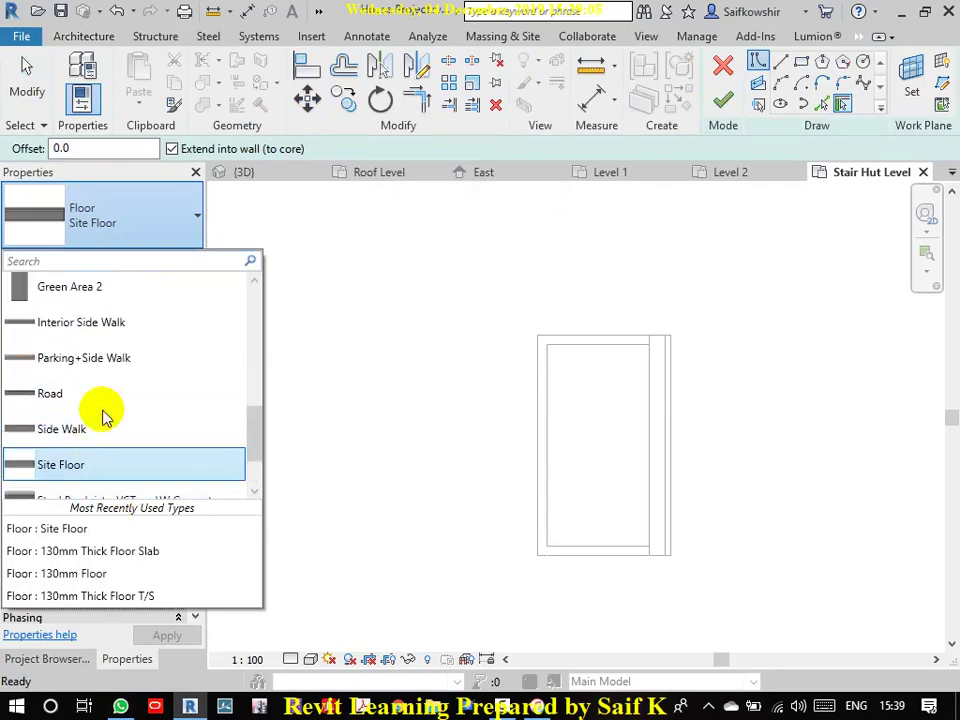
pyautogui.scroll(4, 104, 413)
pyautogui.scroll(-3, 104, 415)
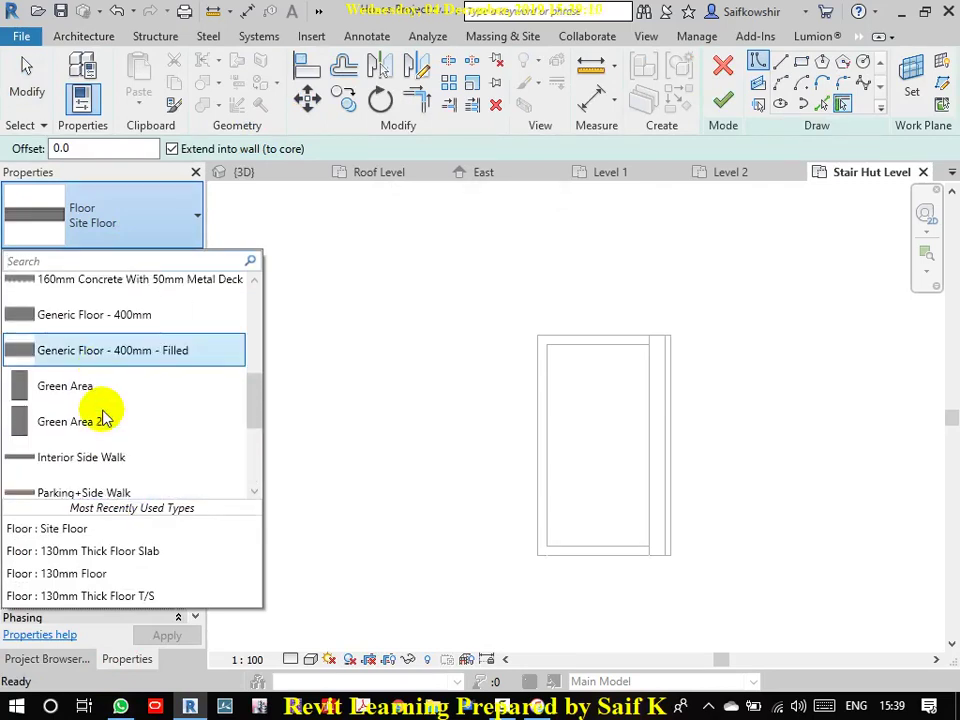
pyautogui.scroll(2, 104, 413)
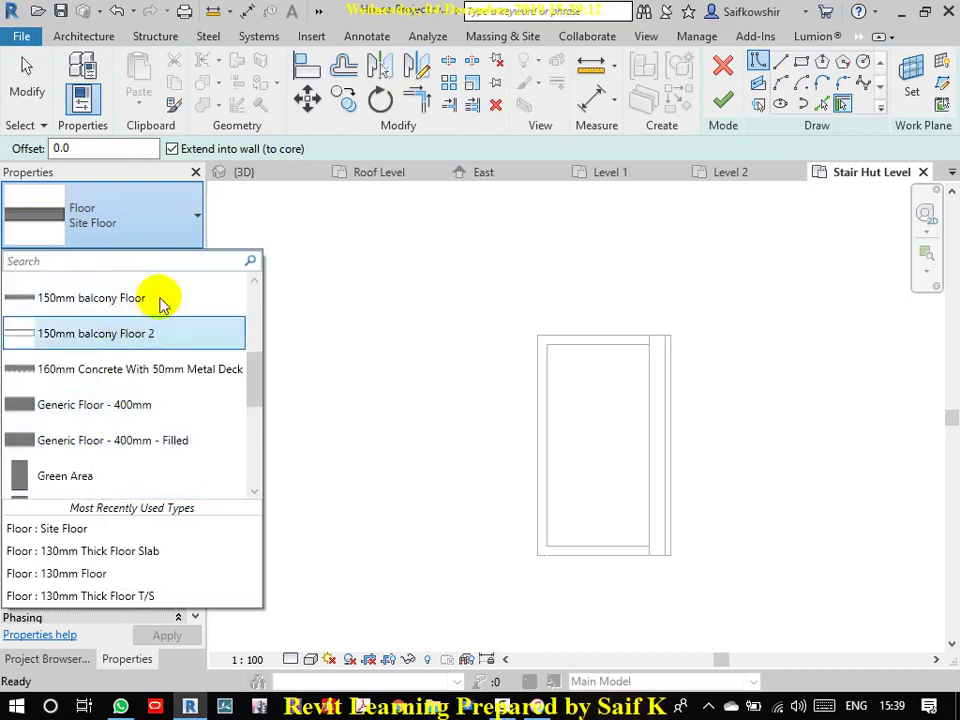
pyautogui.scroll(2, 130, 325)
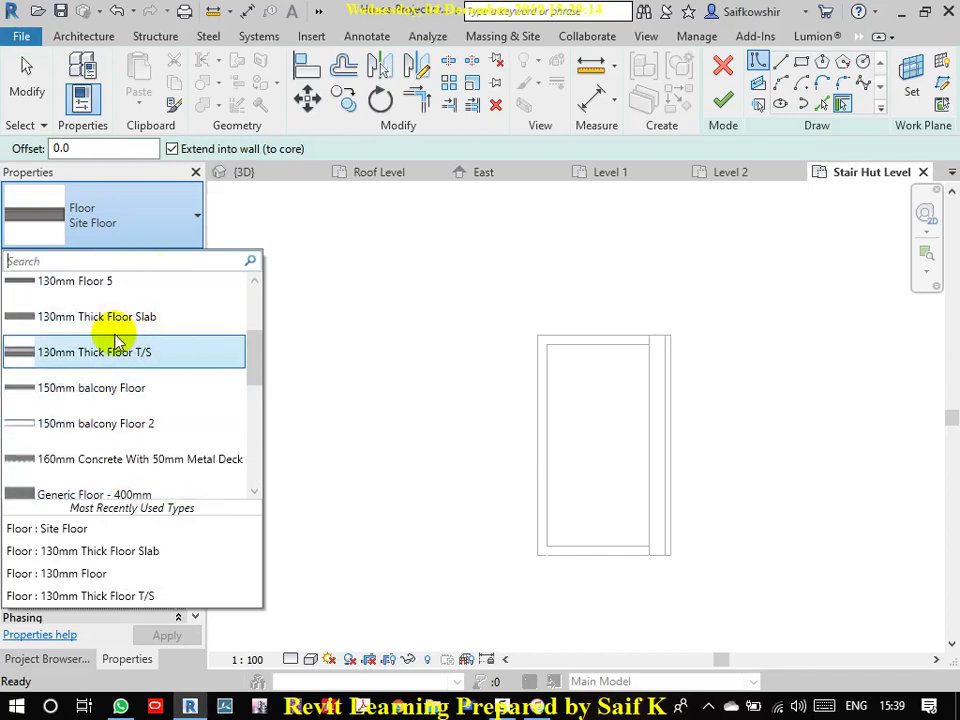
pyautogui.click(124, 325)
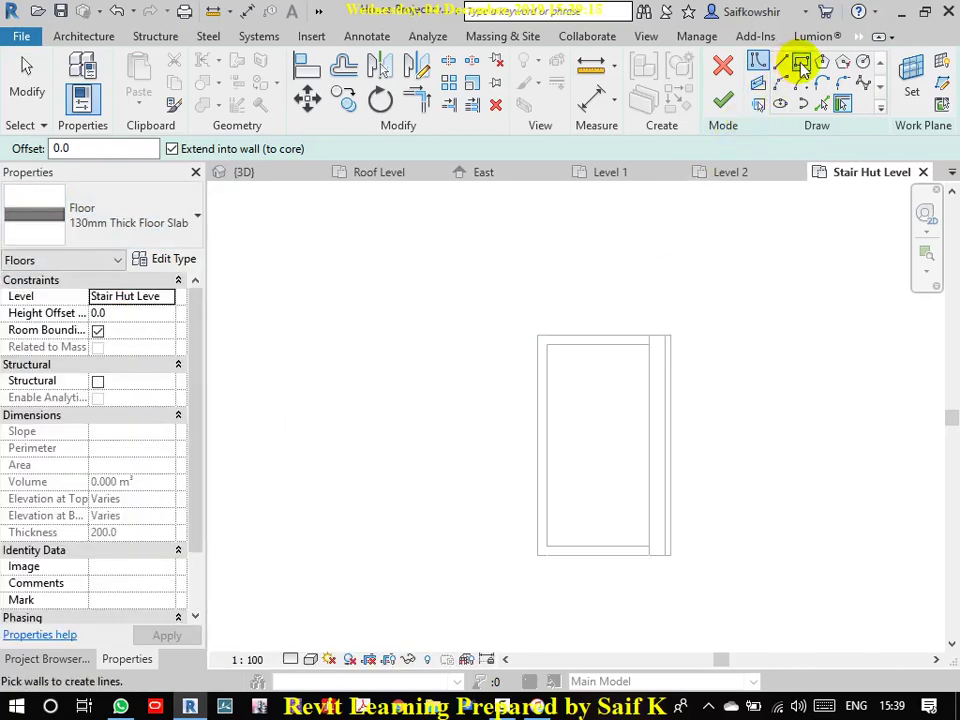
# Step: Sketch a 2475 by 4700 mm rectangular boundary within the hut walls and finish the floor without attaching walls to its underside
pyautogui.click(801, 64)
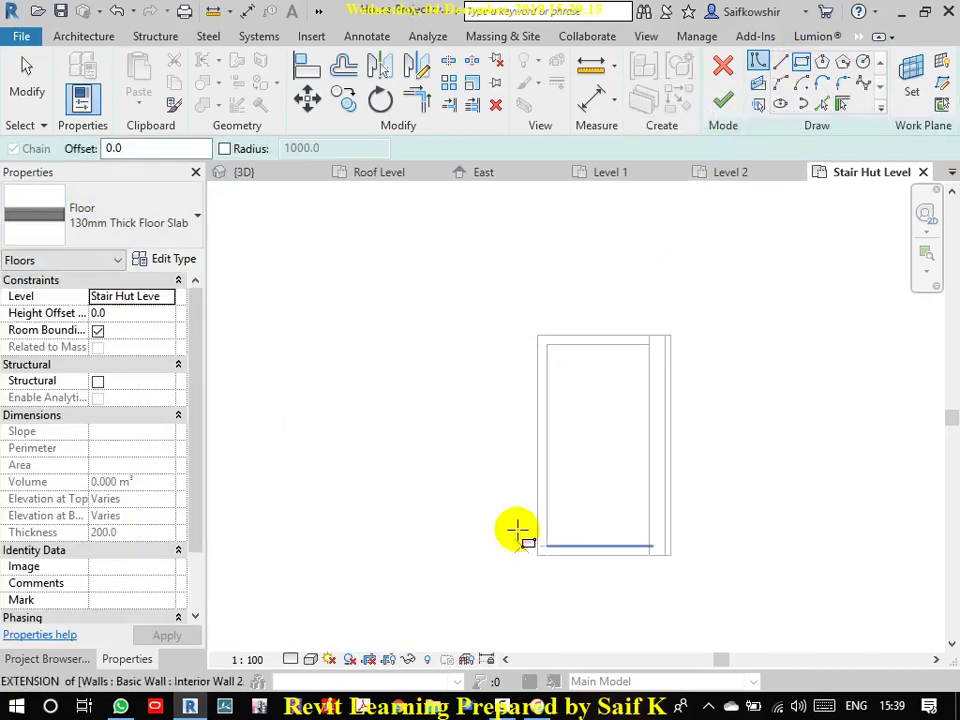
pyautogui.click(546, 344)
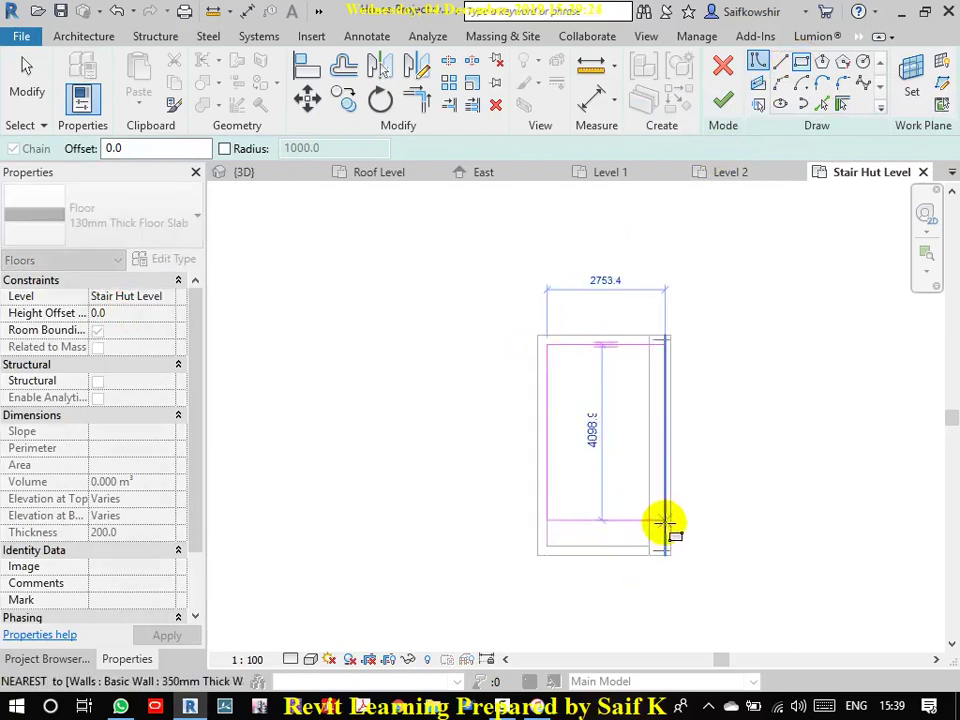
pyautogui.click(652, 546)
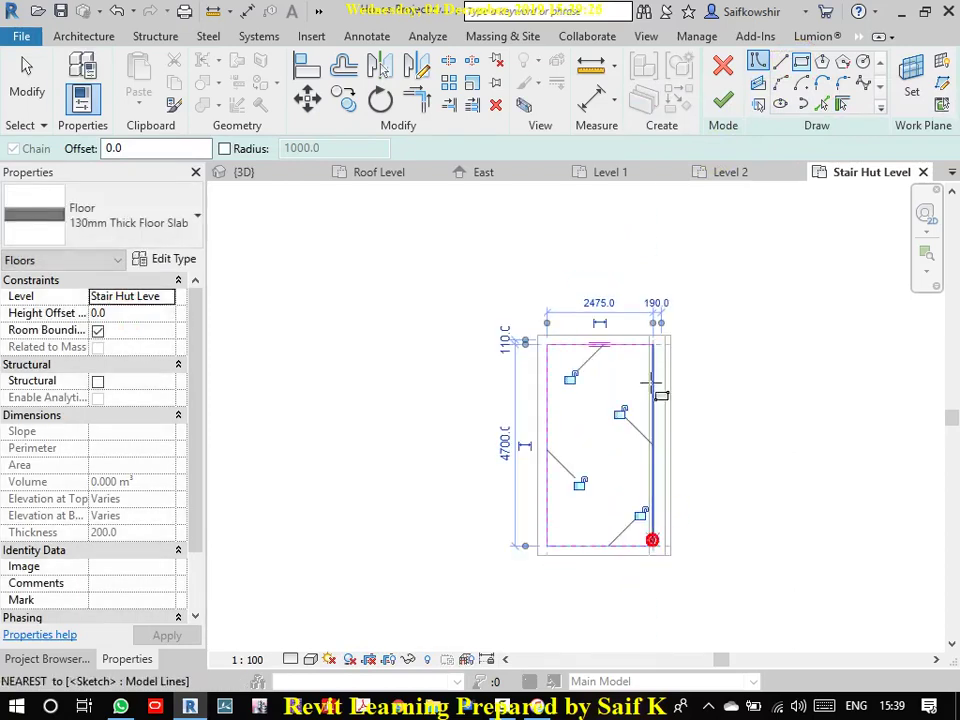
pyautogui.click(726, 98)
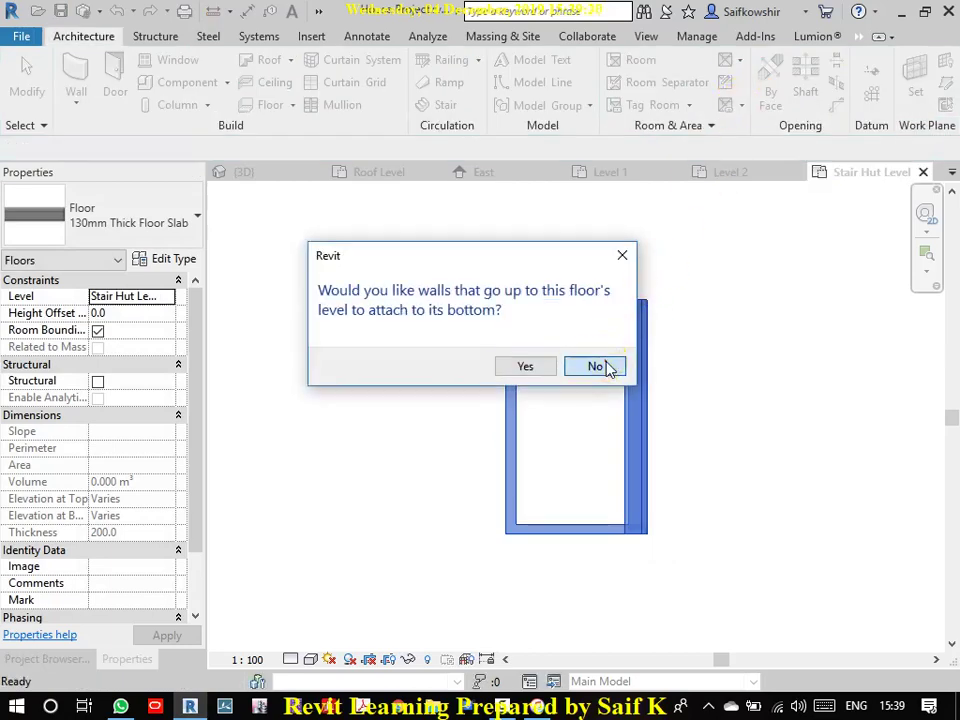
pyautogui.click(603, 366)
pyautogui.click(720, 340)
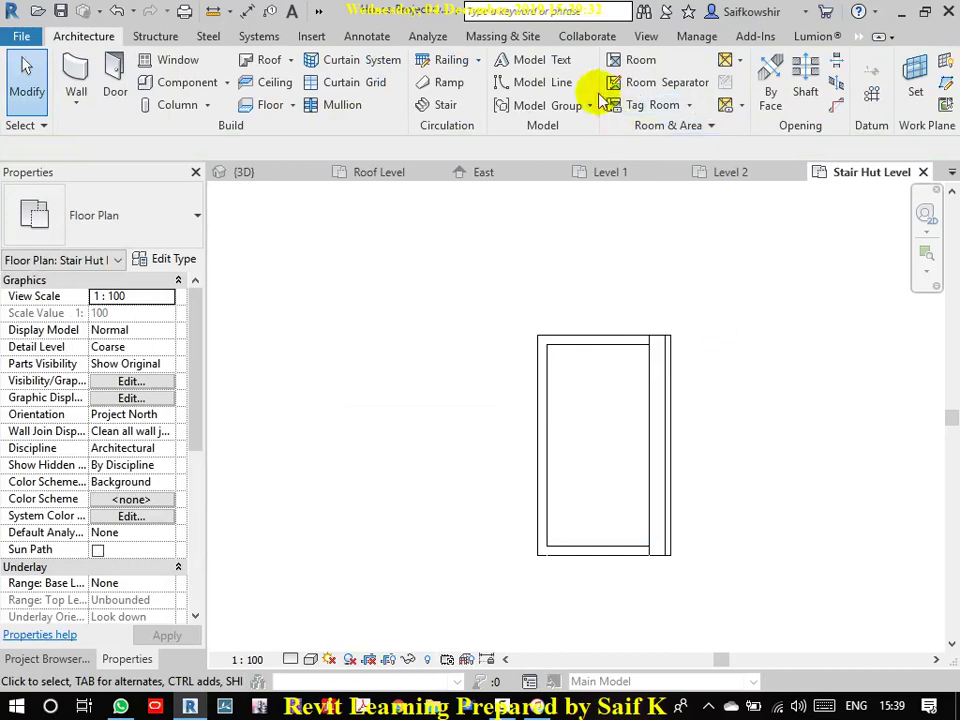
# Step: Inspect the new slab between the stair hut's walls in the 3D view
pyautogui.click(285, 167)
pyautogui.scroll(2, 622, 362)
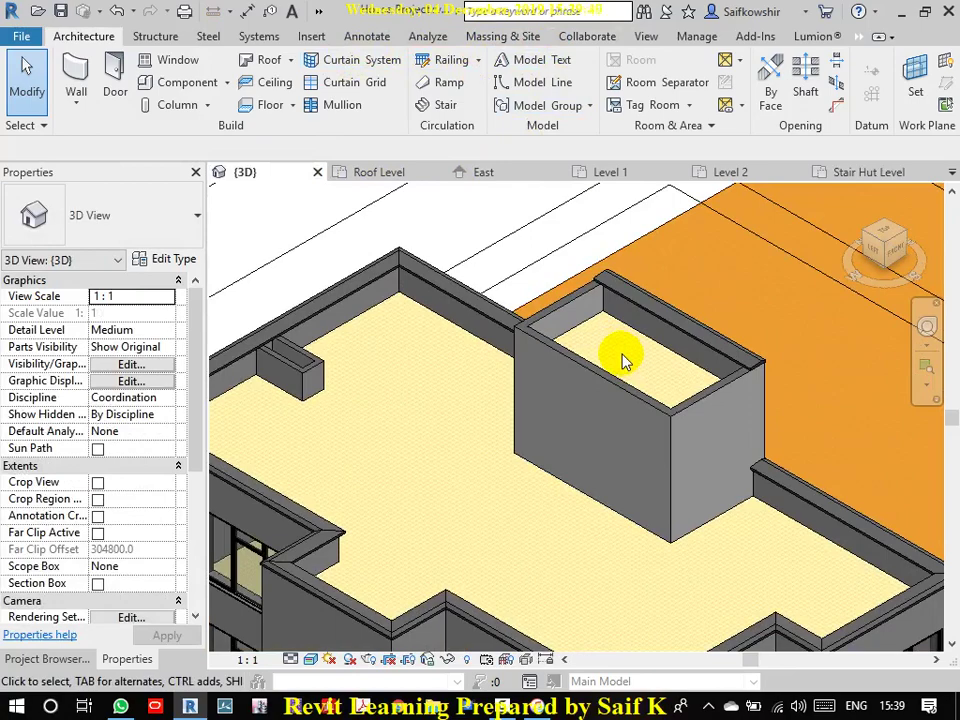
pyautogui.click(652, 352)
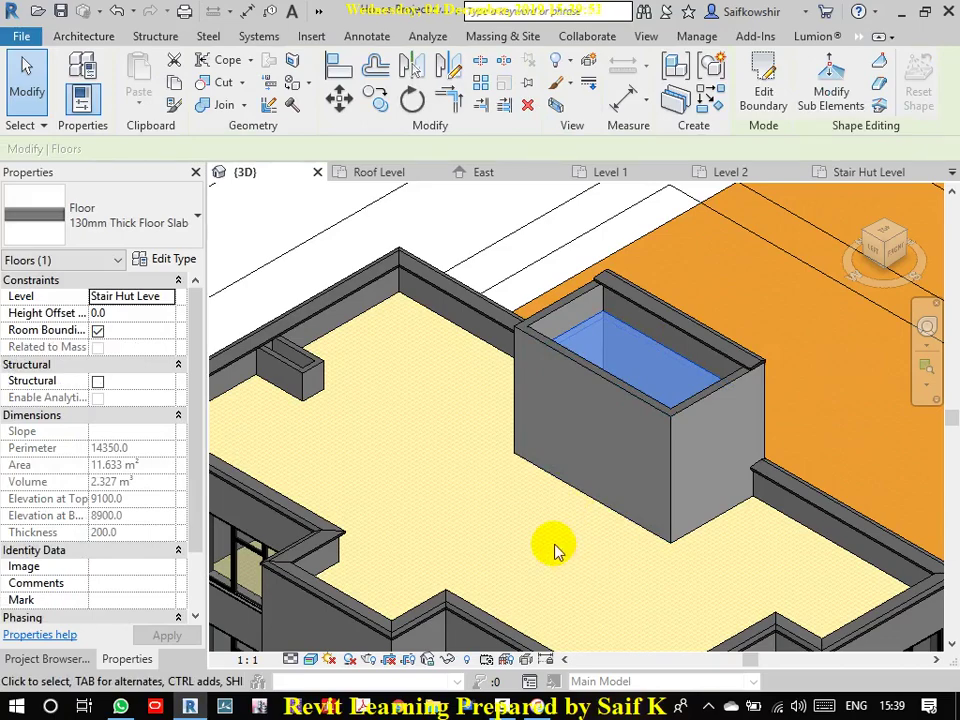
pyautogui.press('Escape')
pyautogui.scroll(-4, 621, 358)
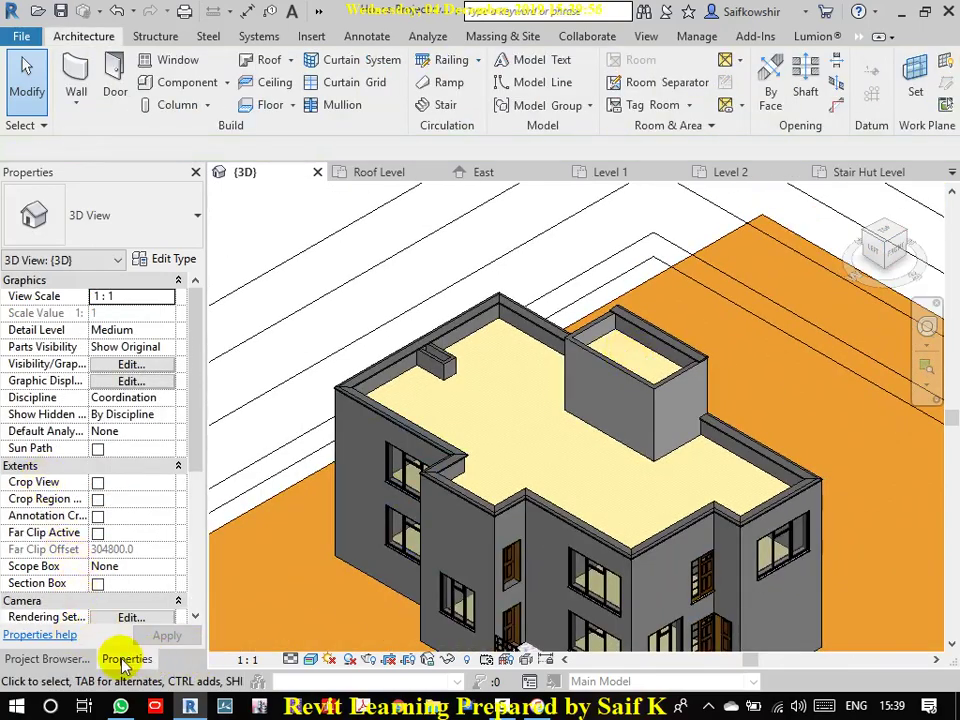
# Step: Open the Stair Hut Level floor plan
pyautogui.click(47, 659)
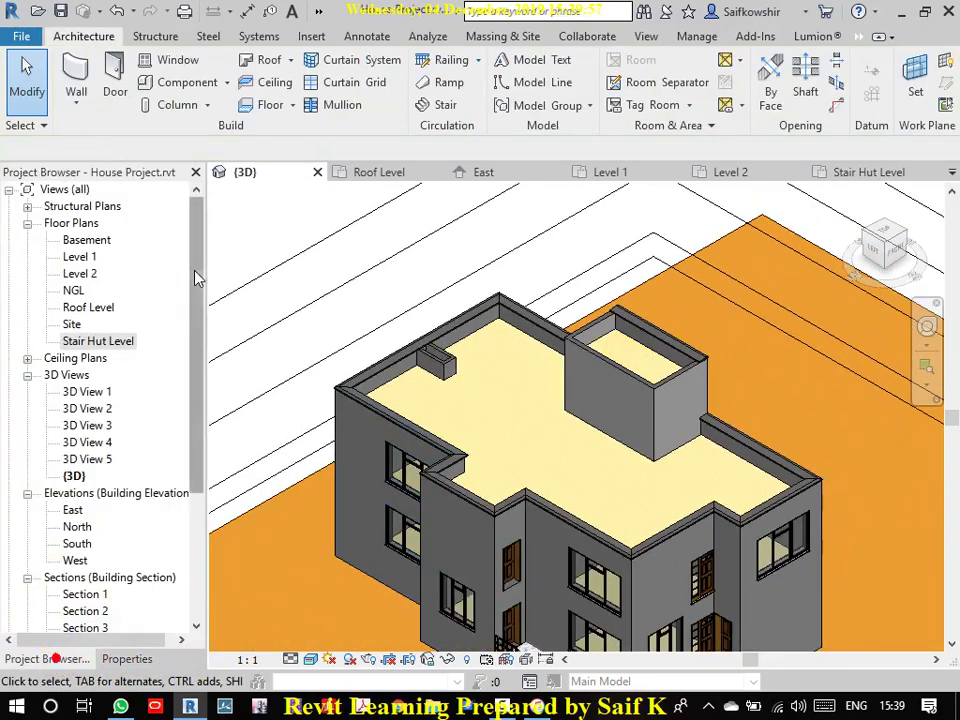
pyautogui.click(97, 341)
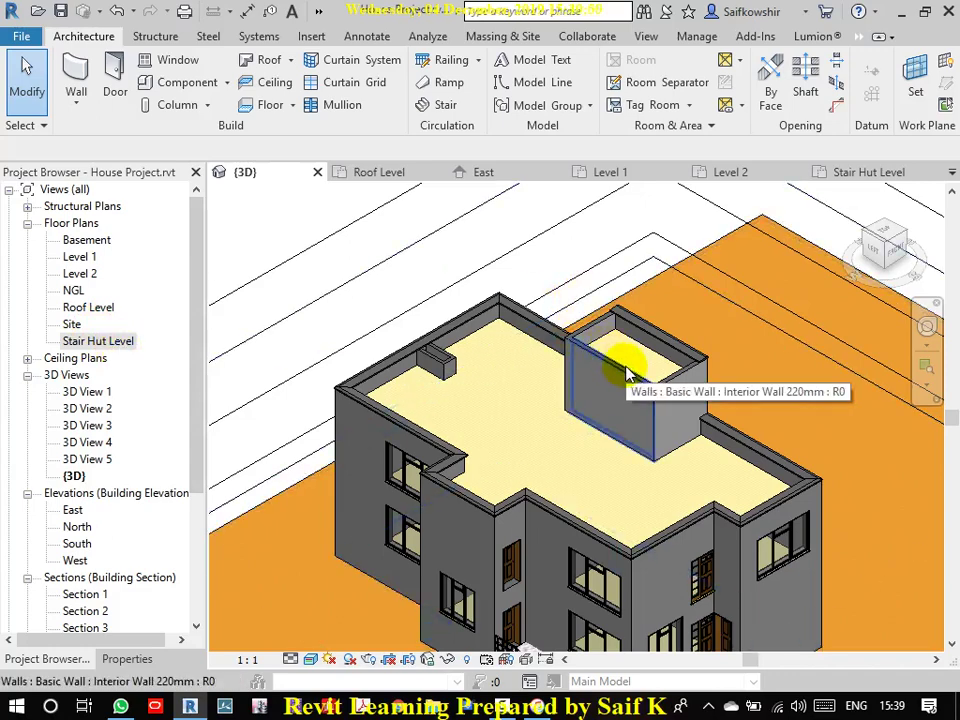
pyautogui.doubleClick(97, 341)
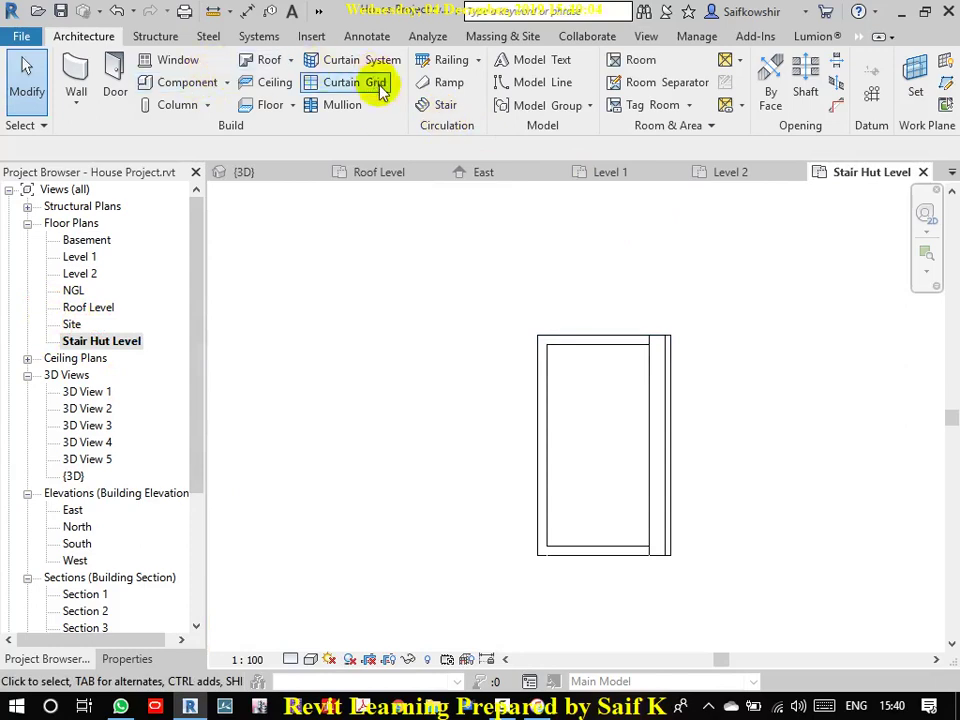
# Step: Start a roof by footprint and sketch a rectangular boundary about 3139 mm wide around the stair hut walls
pyautogui.click(291, 61)
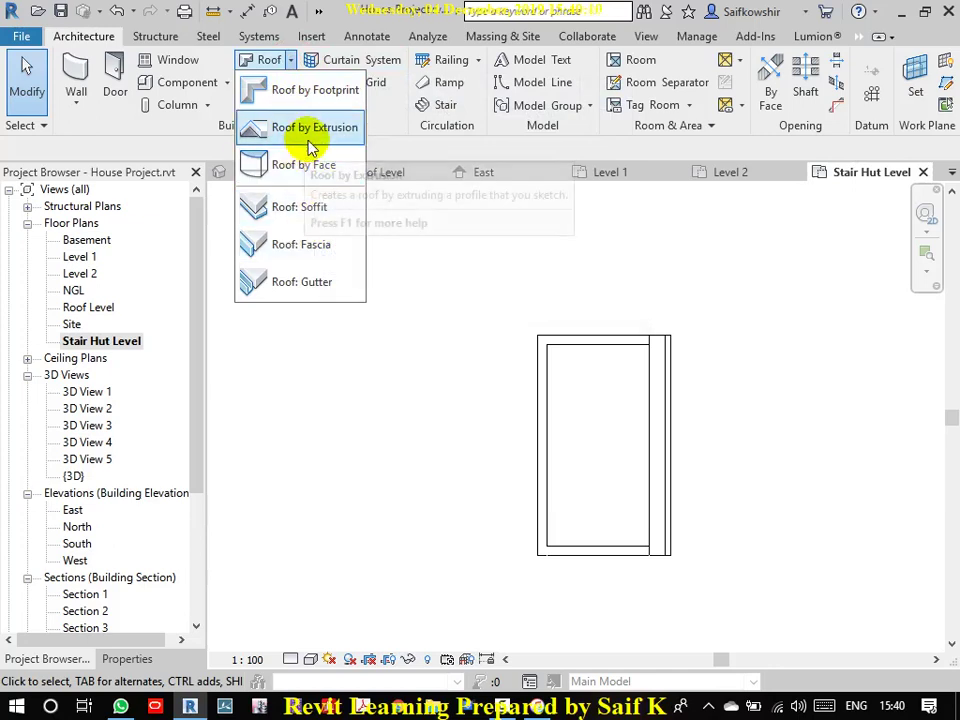
pyautogui.click(324, 100)
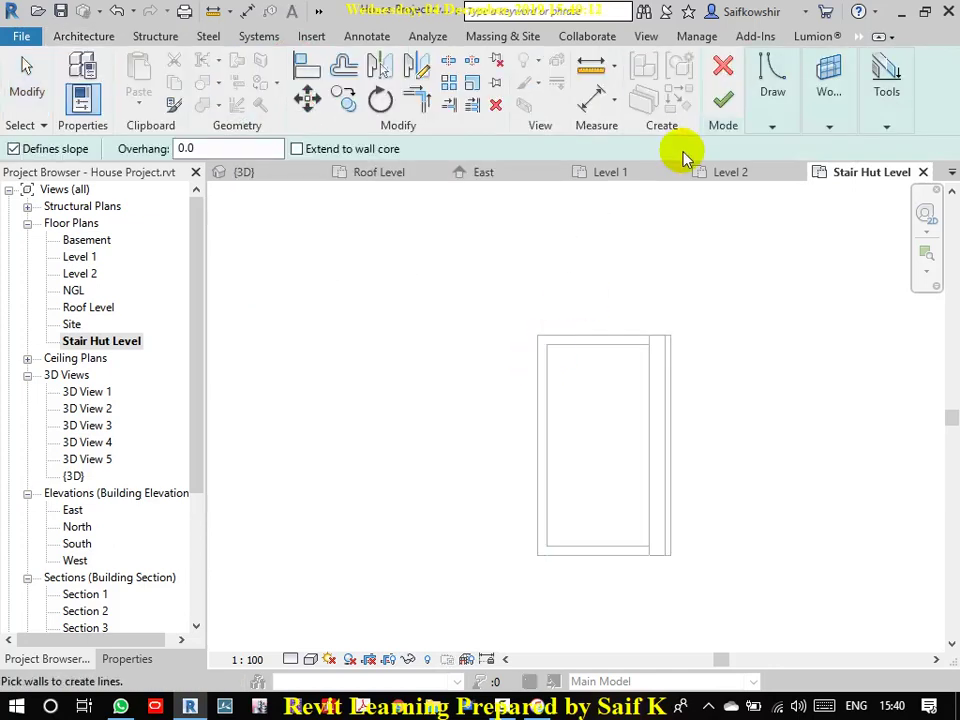
pyautogui.click(772, 72)
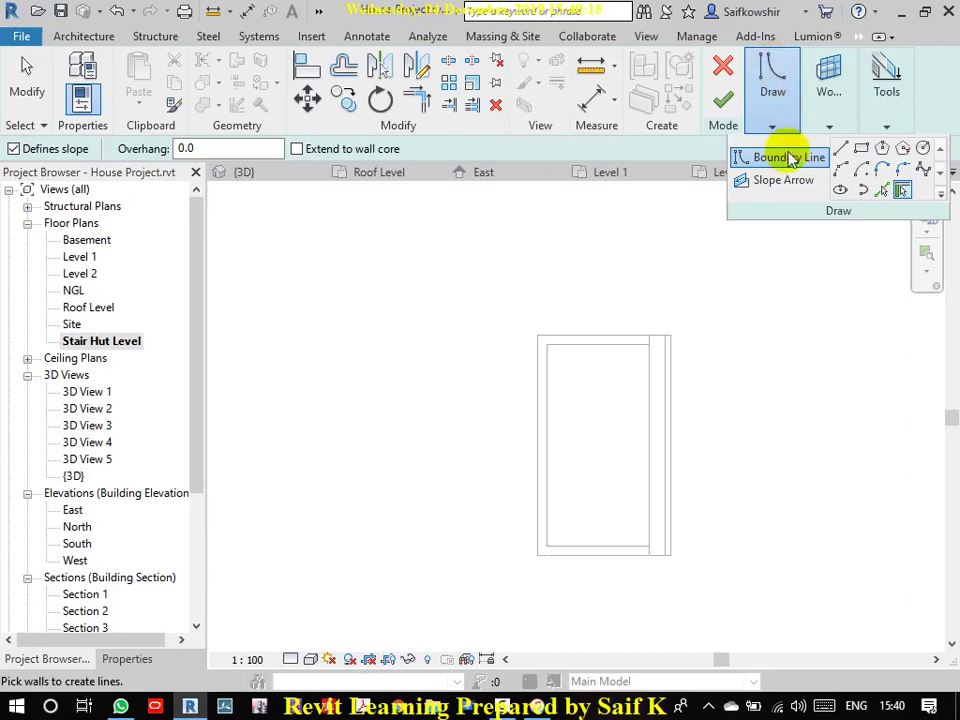
pyautogui.click(840, 150)
pyautogui.click(862, 150)
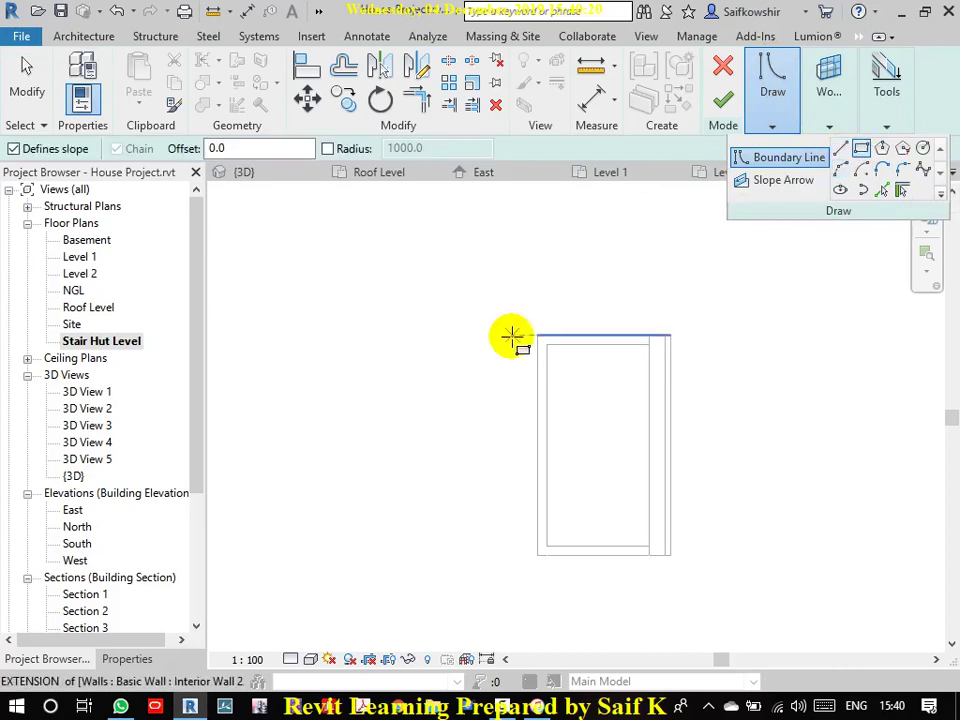
pyautogui.click(531, 337)
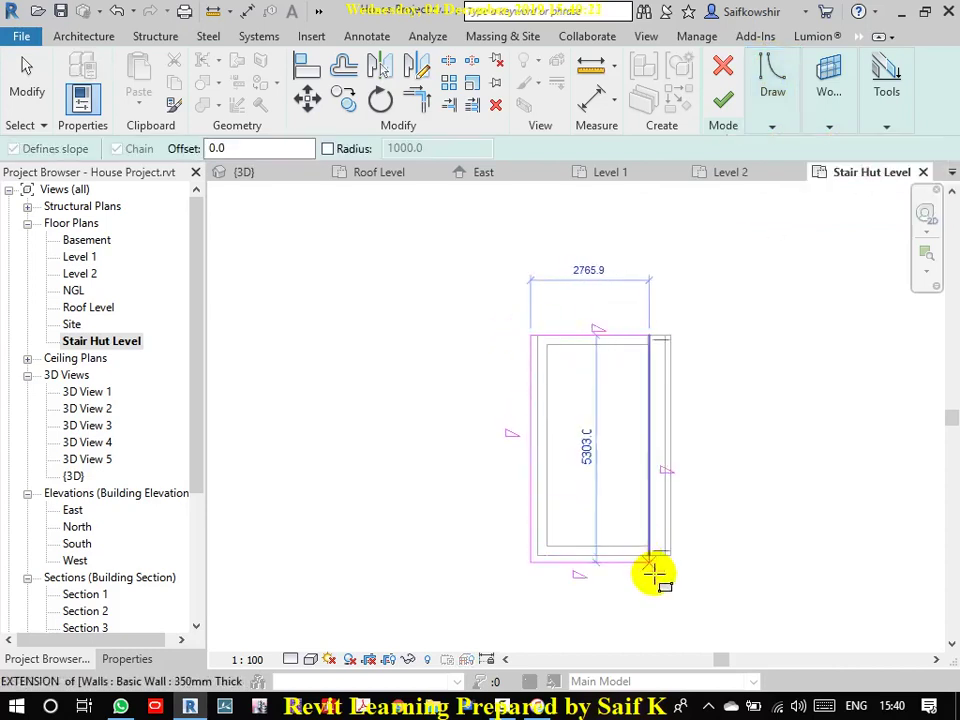
pyautogui.click(665, 558)
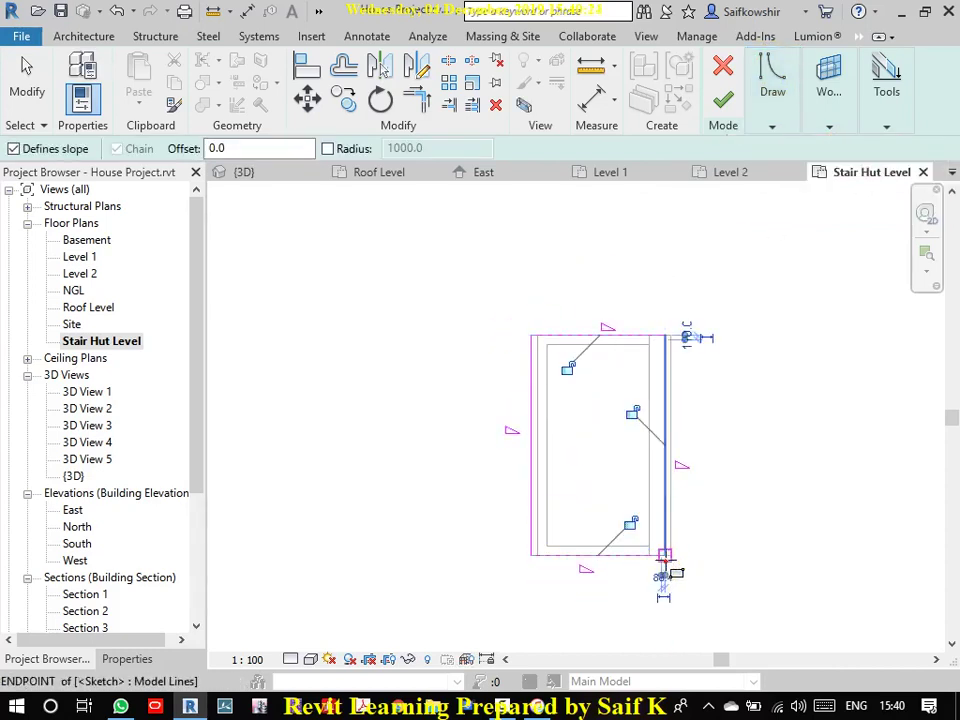
pyautogui.click(28, 82)
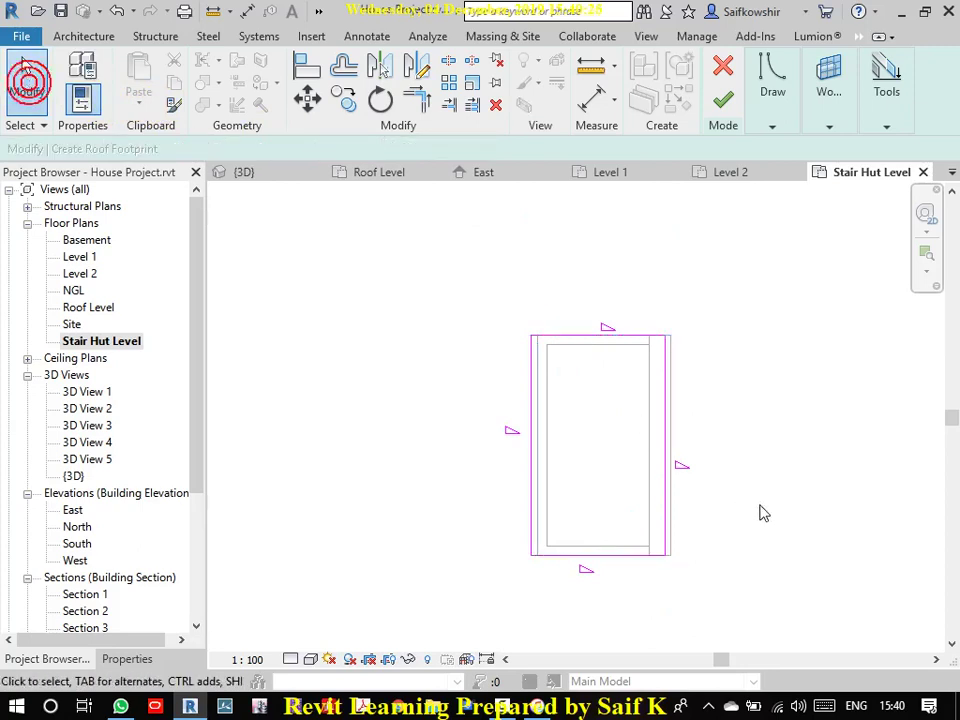
# Step: Set the slope of the roof footprint's upper short edge to 0°
pyautogui.click(682, 467)
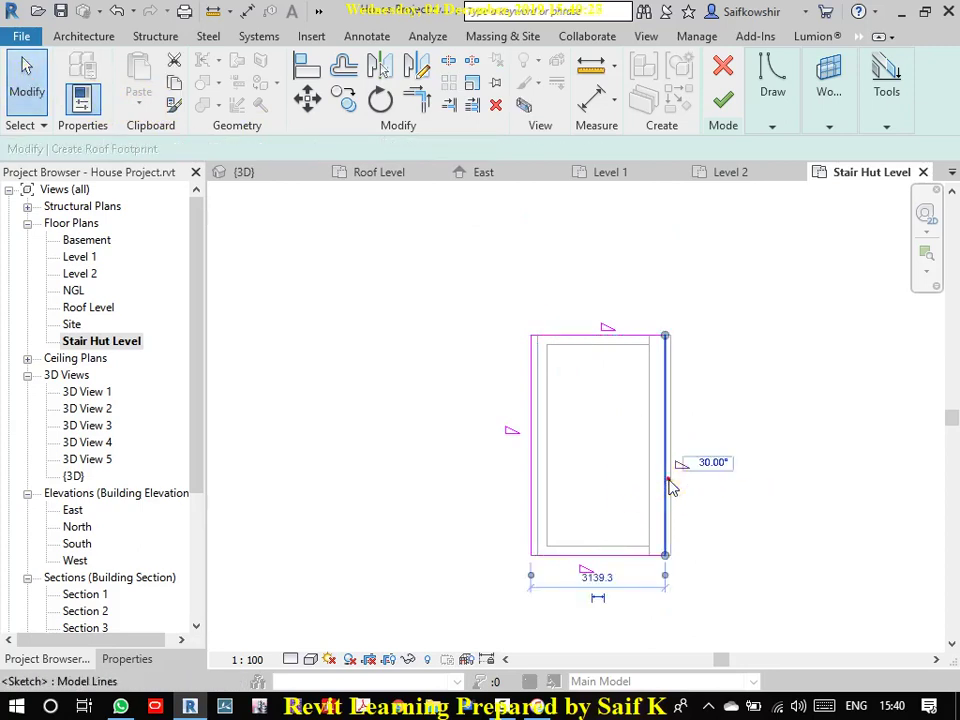
pyautogui.click(706, 465)
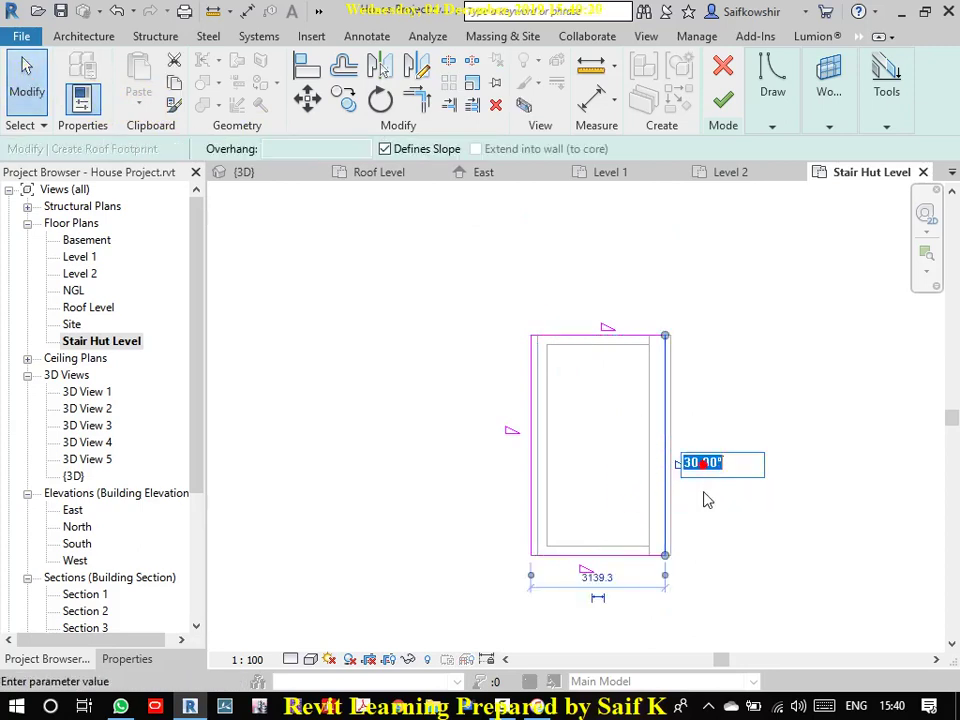
pyautogui.click(579, 337)
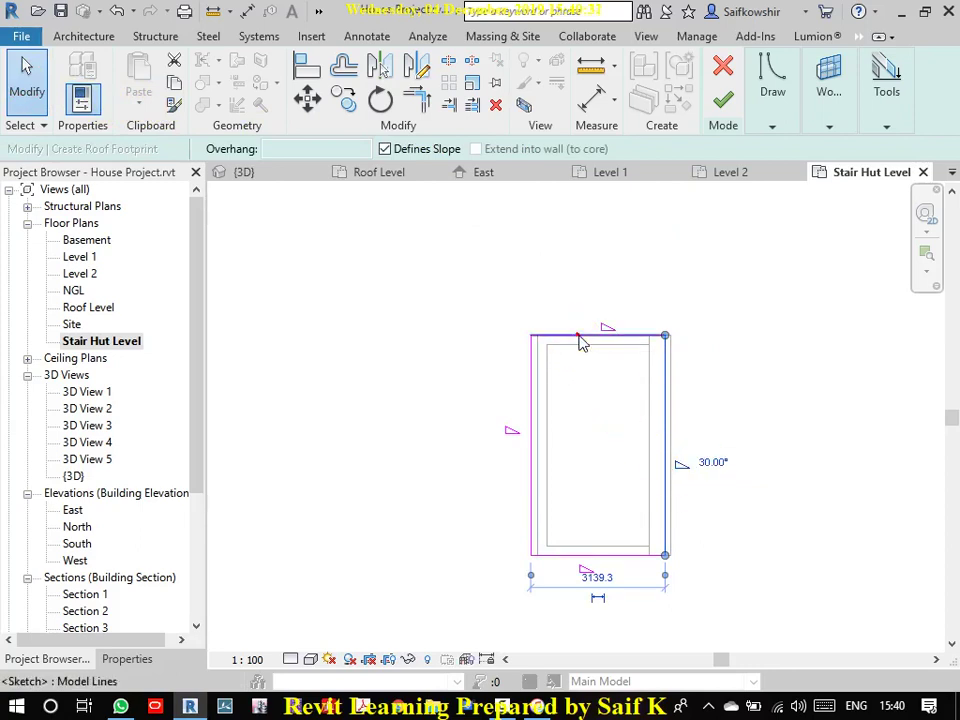
pyautogui.click(605, 328)
pyautogui.scroll(5, 608, 330)
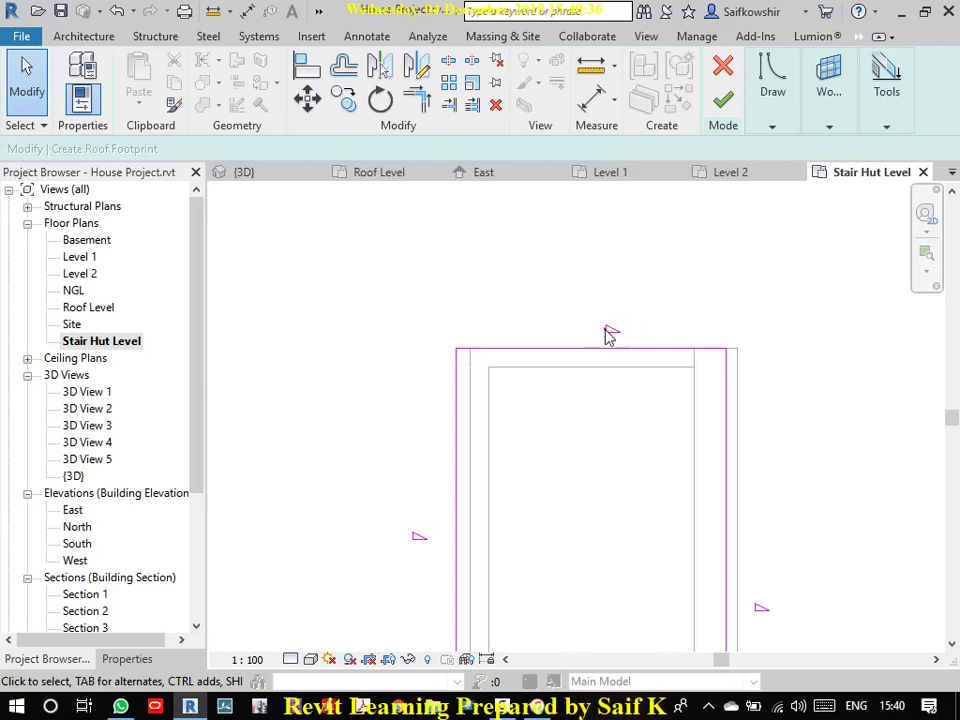
pyautogui.click(622, 327)
pyautogui.scroll(-5, 630, 328)
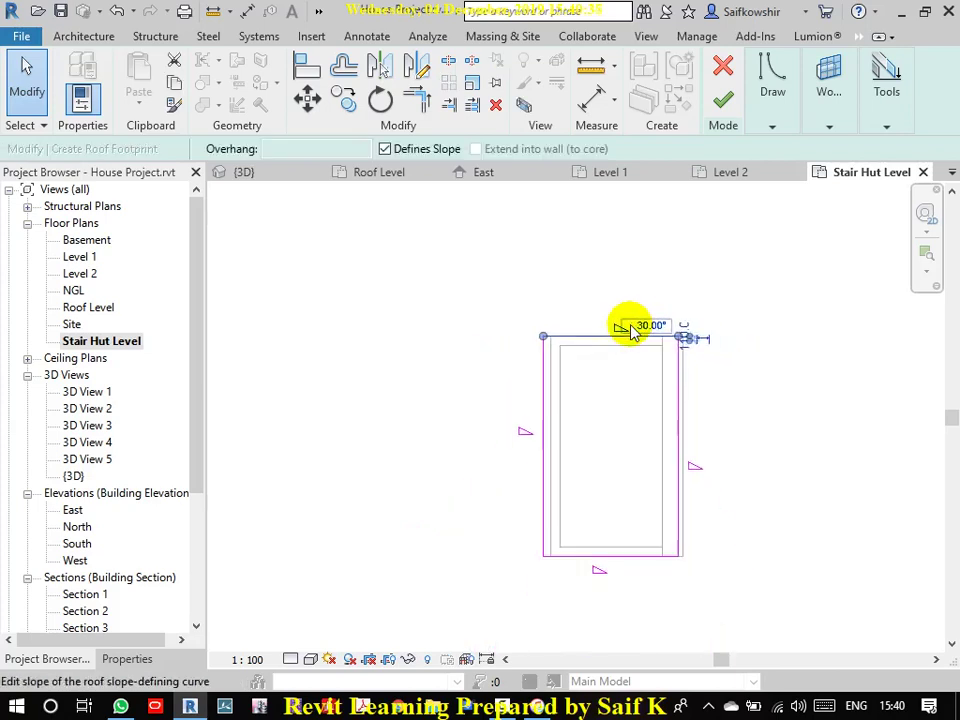
pyautogui.scroll(4, 630, 333)
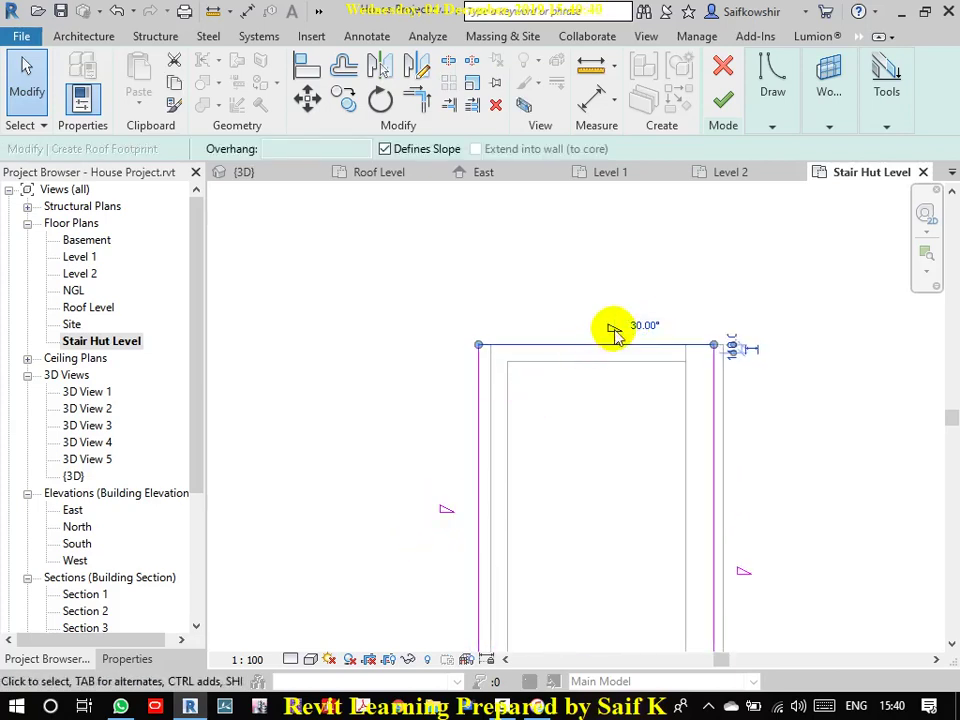
pyautogui.click(643, 327)
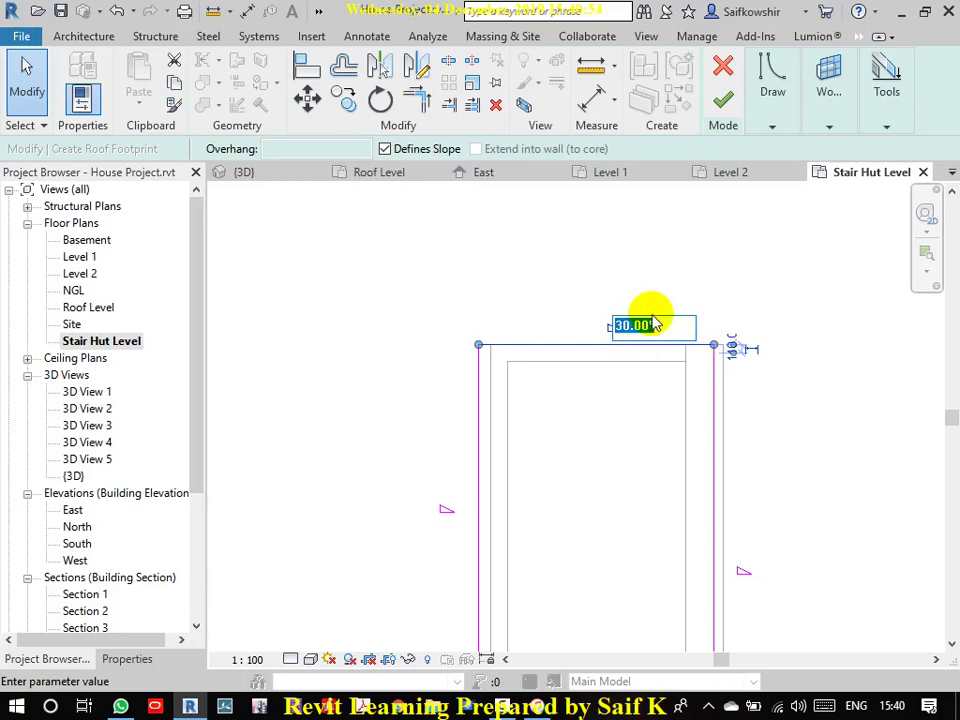
pyautogui.write('0')
pyautogui.press('Return')
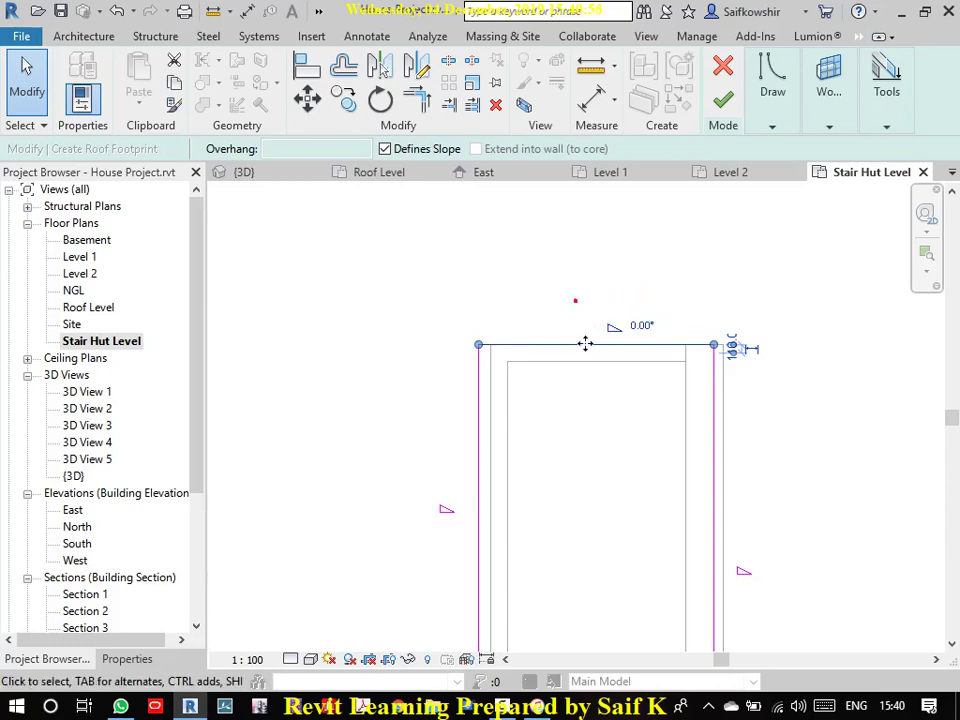
# Step: Set the slope of the roof footprint's lower short edge to 0°
pyautogui.scroll(-2, 585, 343)
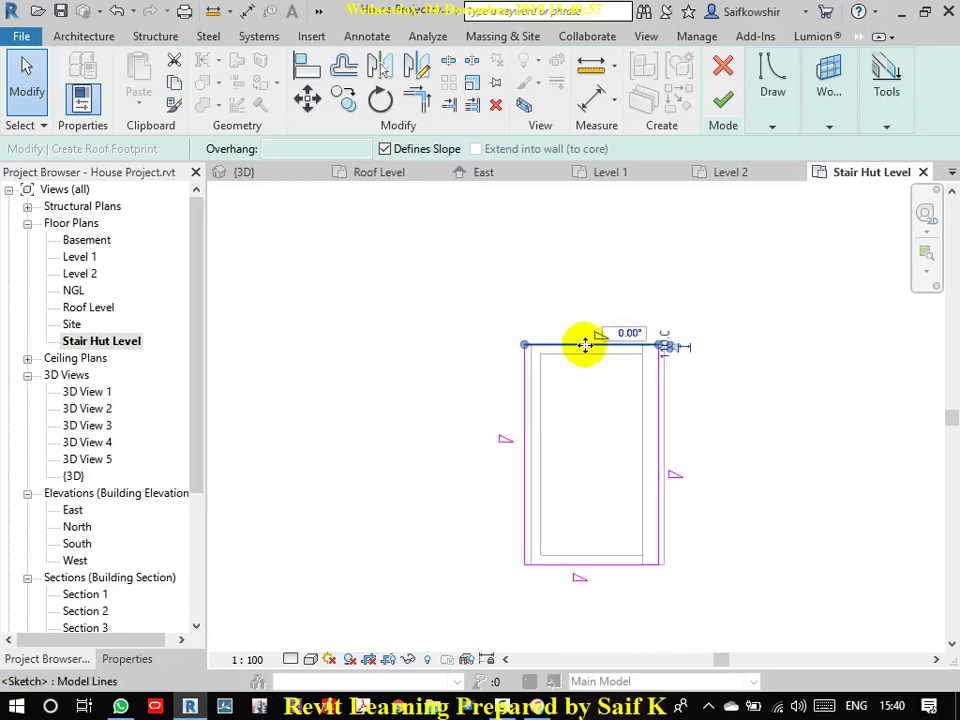
pyautogui.click(580, 566)
pyautogui.click(596, 575)
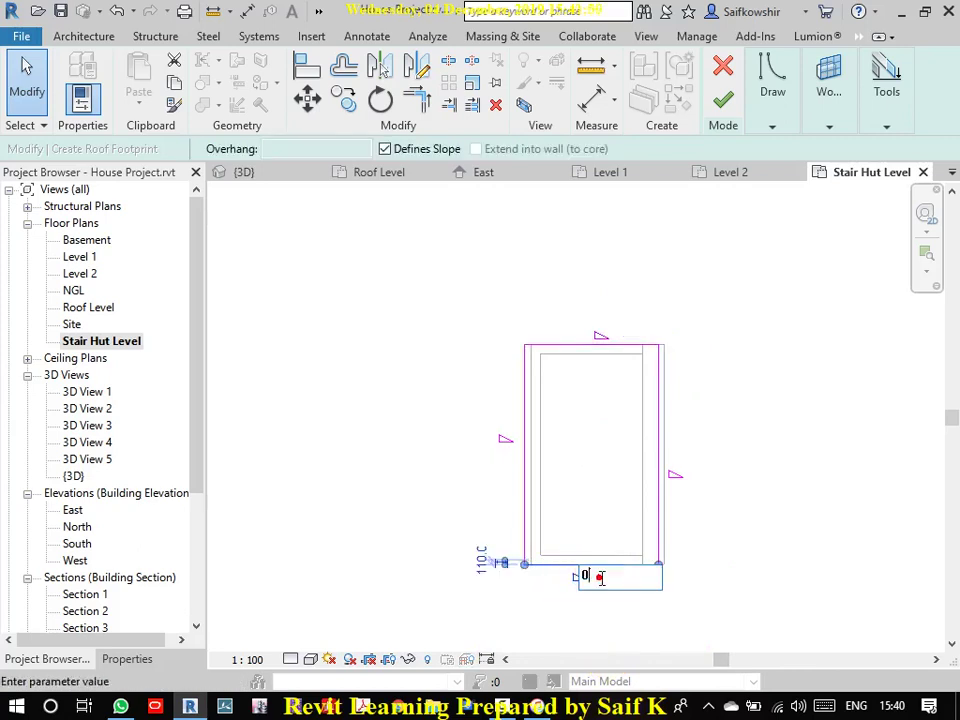
pyautogui.write('0')
pyautogui.click(735, 551)
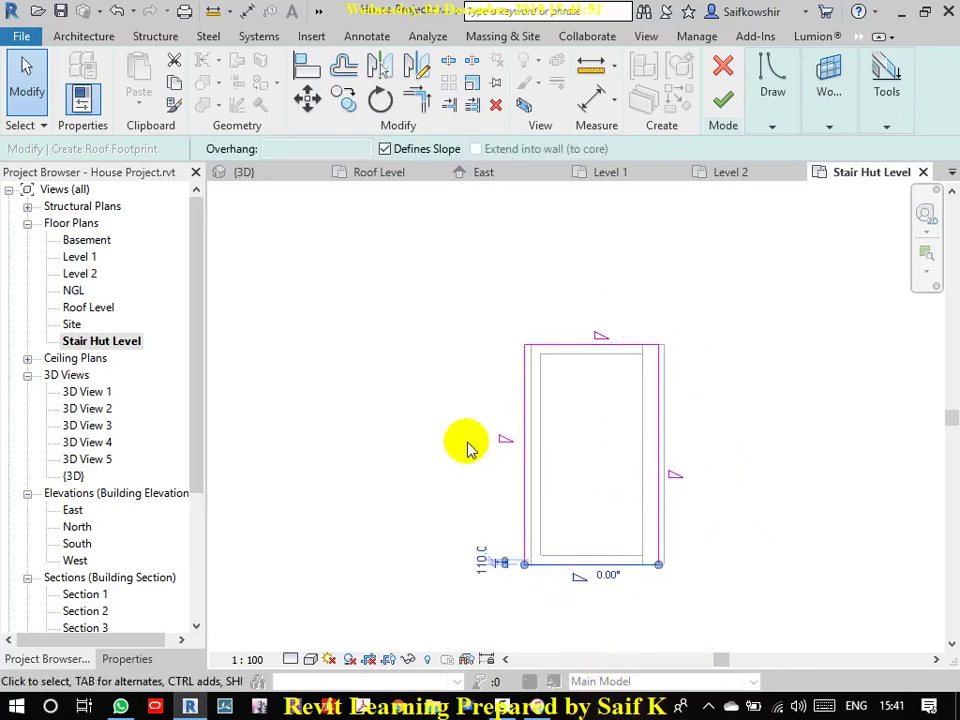
# Step: Set the slope of both long edges of the roof footprint to 15°
pyautogui.click(531, 455)
pyautogui.click(527, 438)
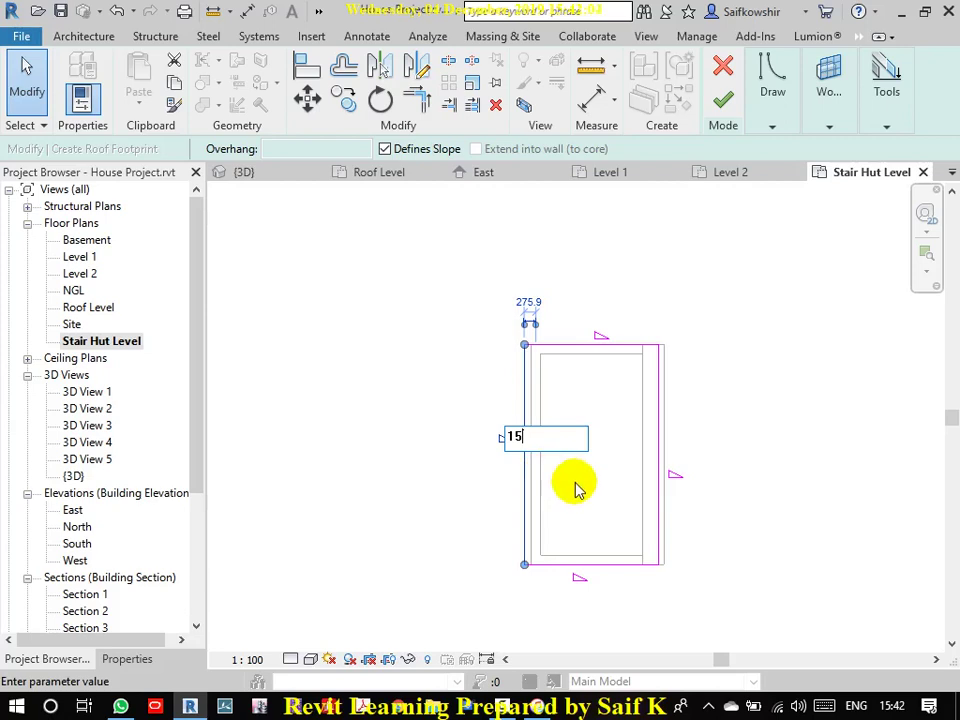
pyautogui.press('Return')
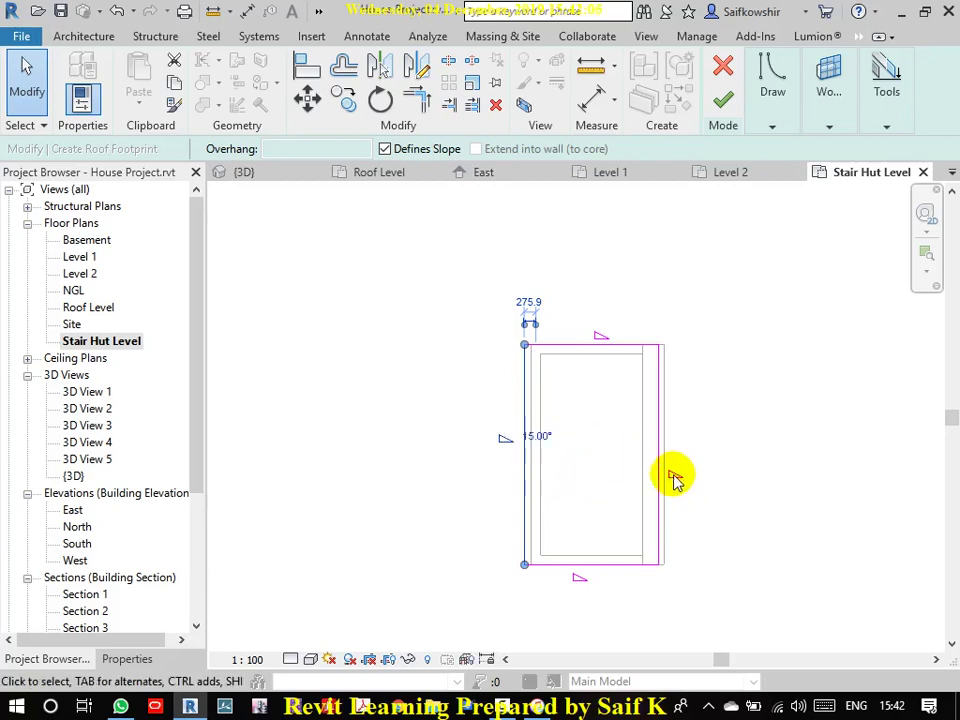
pyautogui.click(660, 490)
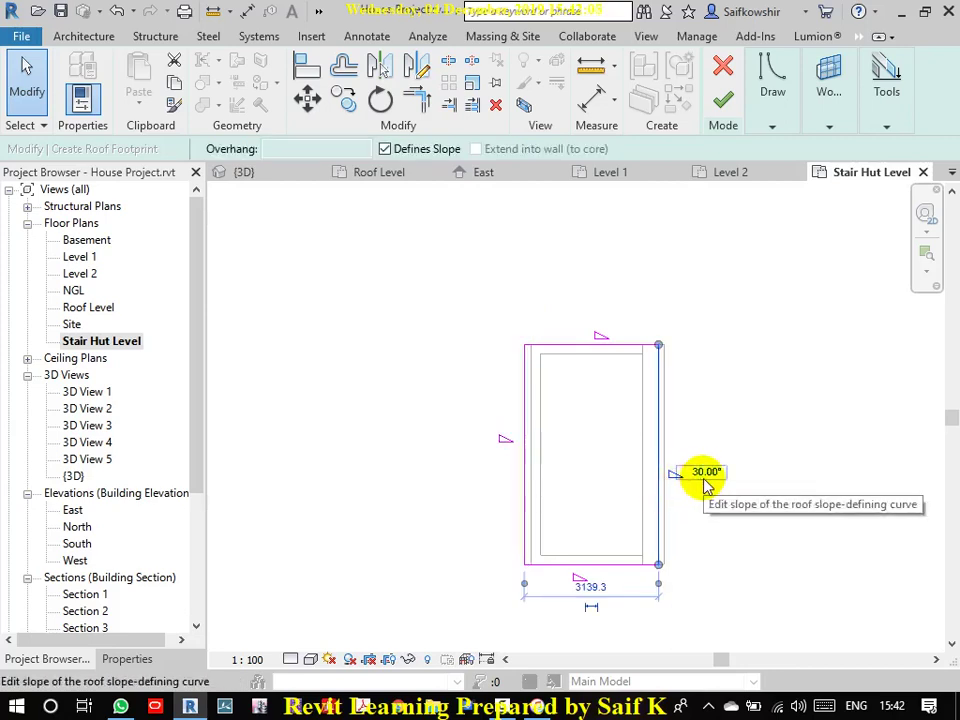
pyautogui.click(705, 473)
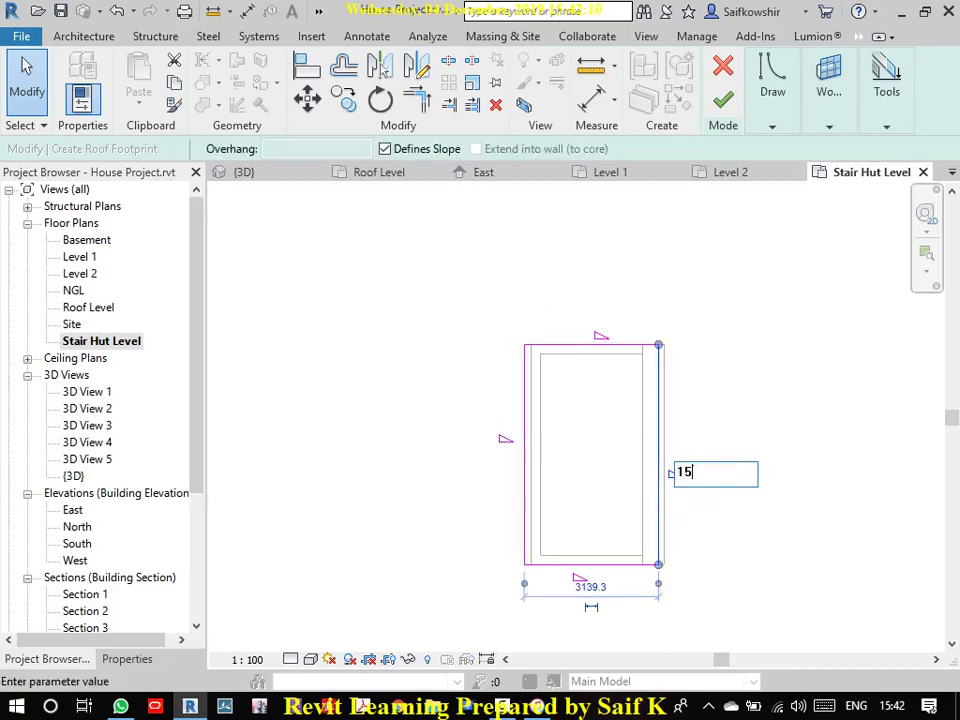
pyautogui.click(758, 617)
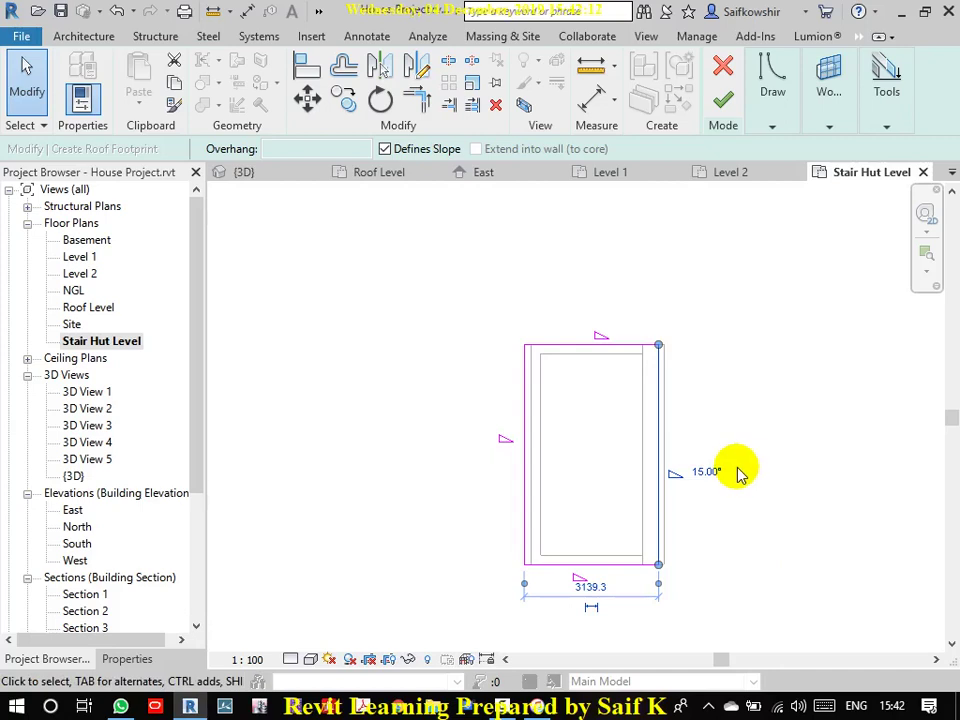
# Step: Make the footprint's right long edge non-slope-defining and try to finish the roof
pyautogui.click(386, 150)
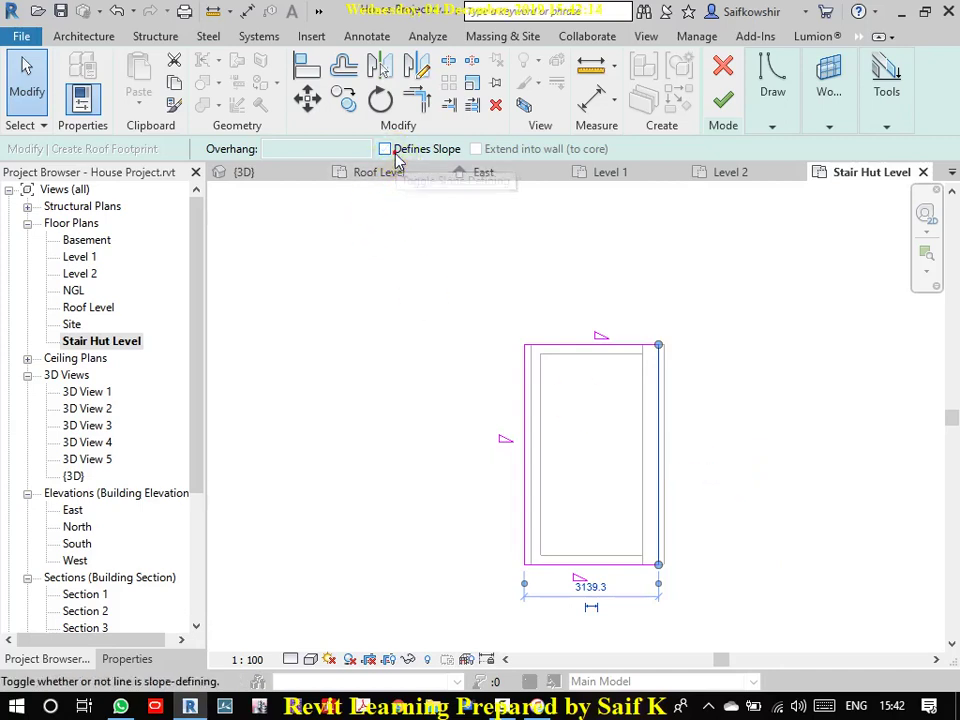
pyautogui.click(567, 347)
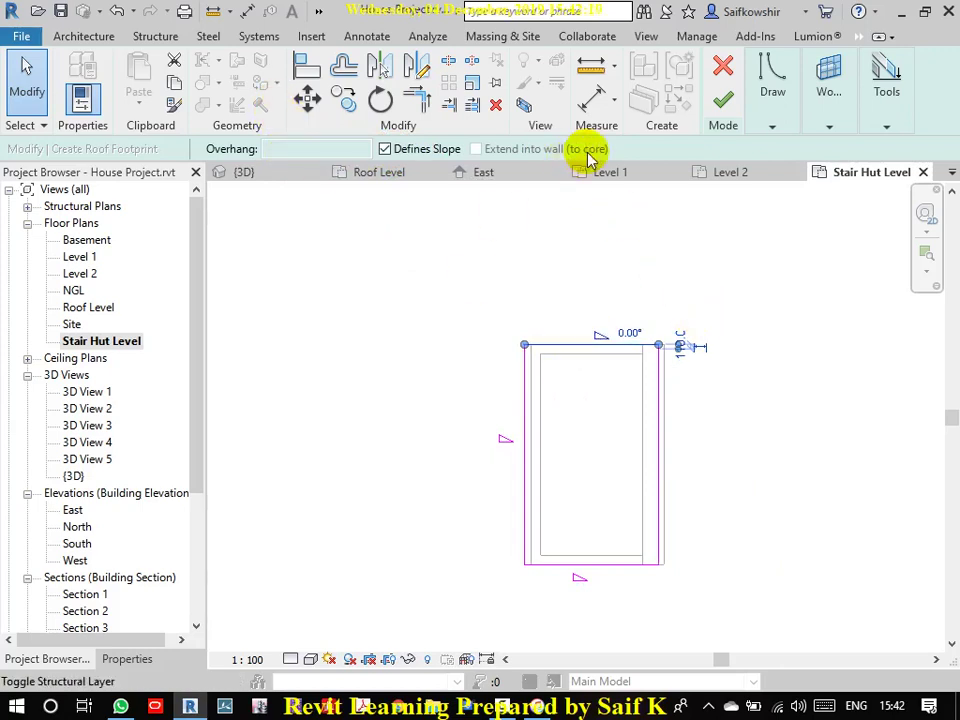
pyautogui.click(723, 98)
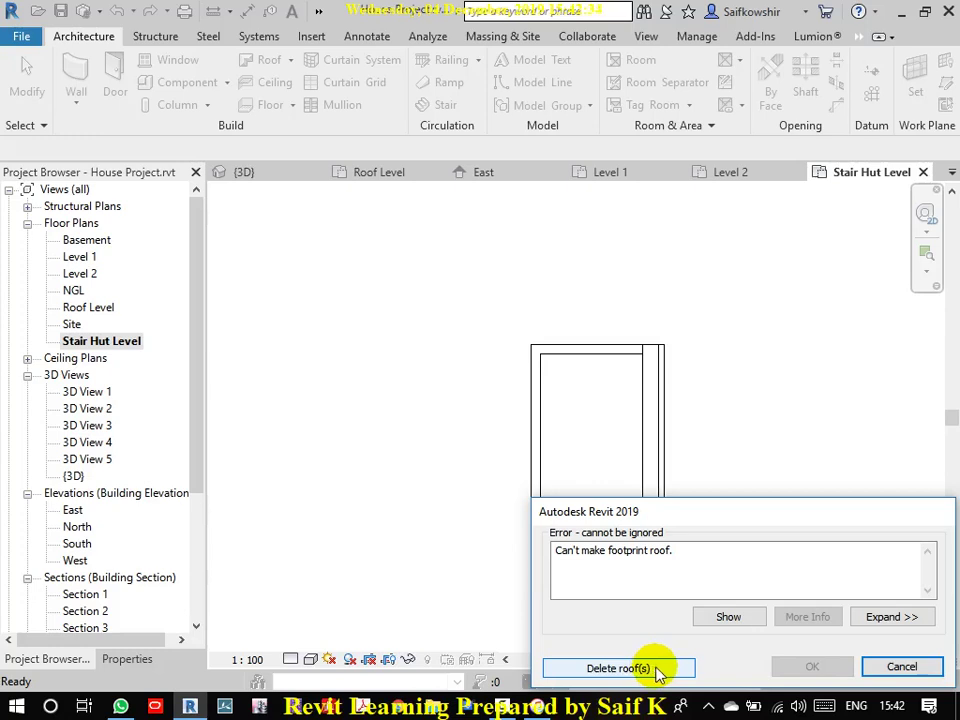
pyautogui.click(895, 667)
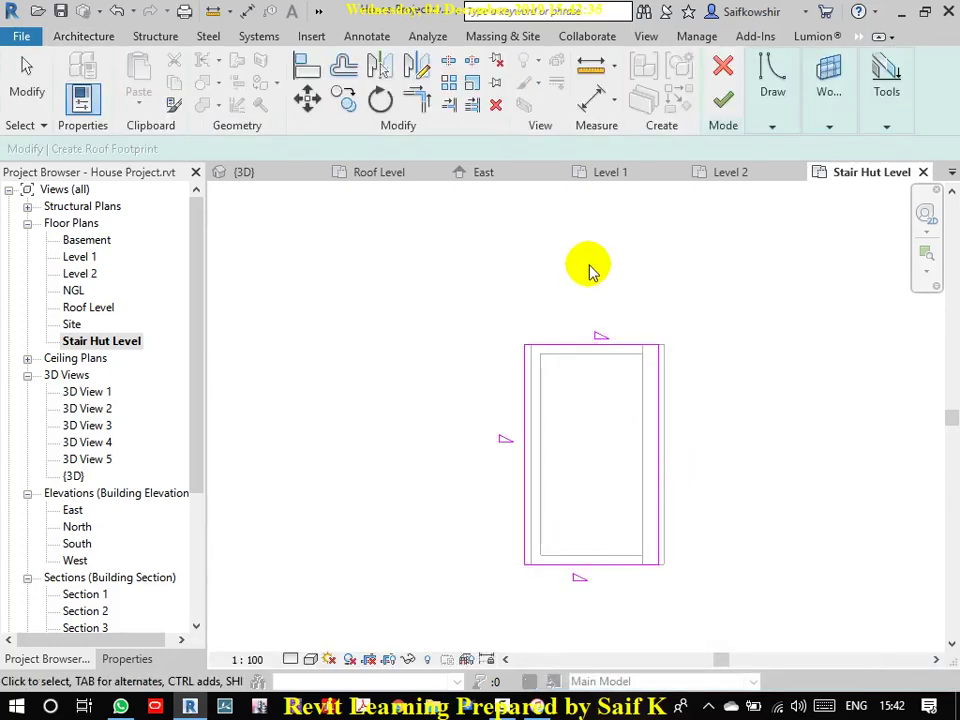
# Step: Make the right long edge of the roof footprint slope-defining again
pyautogui.click(658, 425)
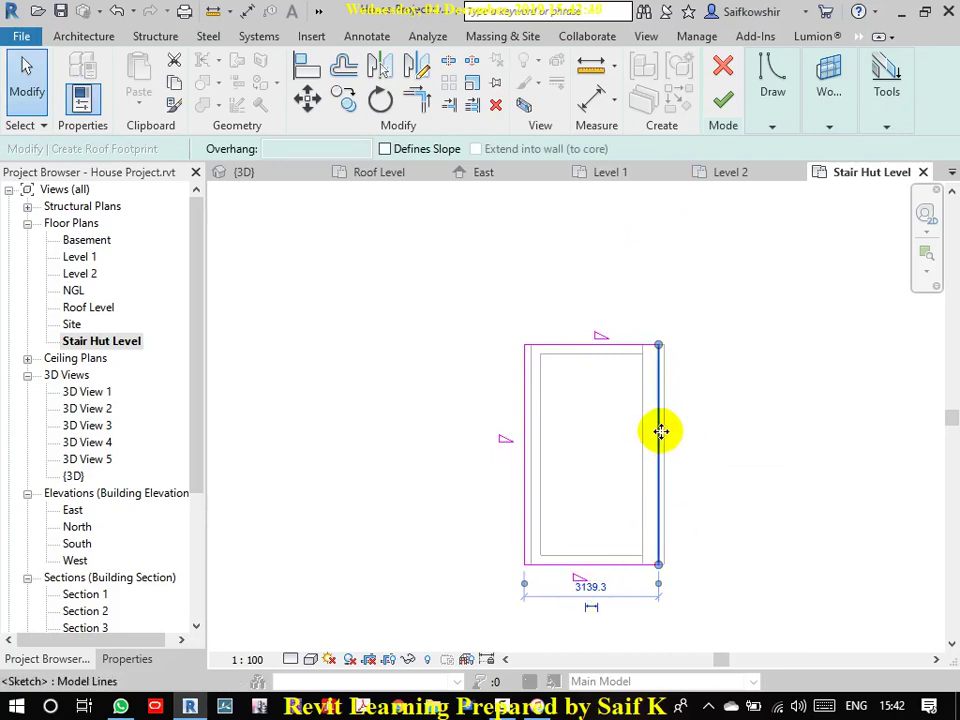
pyautogui.click(735, 443)
pyautogui.click(659, 476)
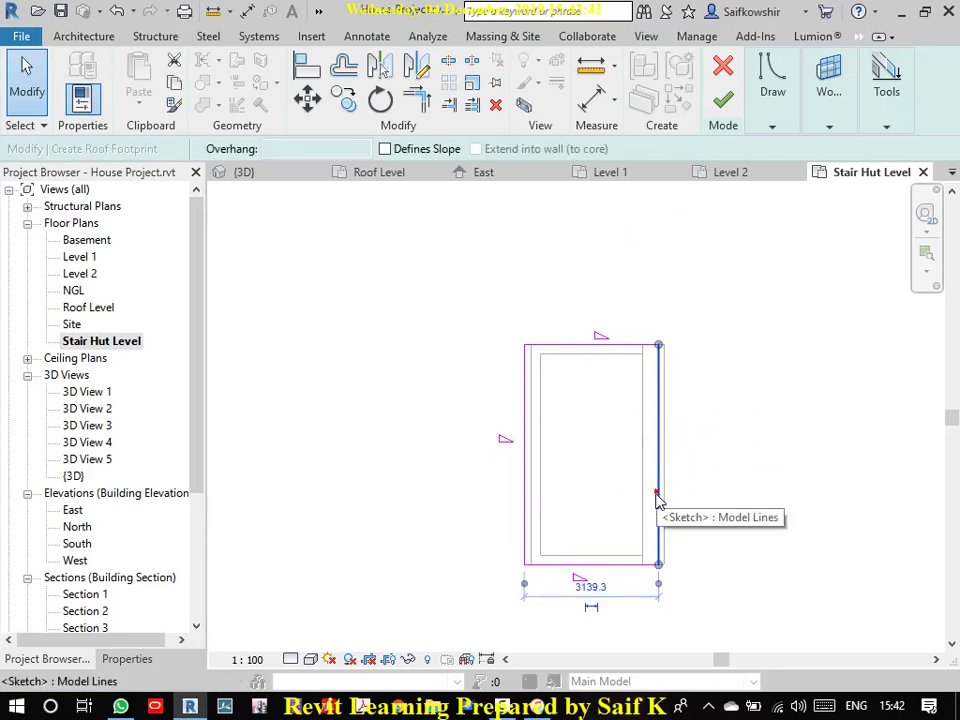
pyautogui.click(656, 496)
pyautogui.click(386, 149)
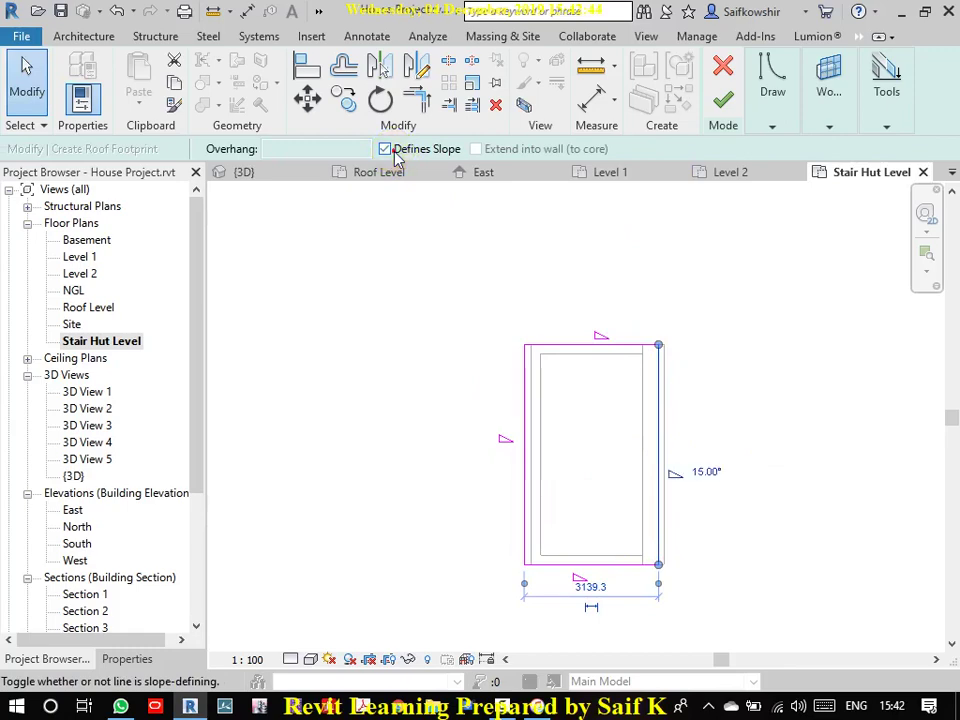
# Step: Try to finish the footprint roof again, then discard it by deleting the roof
pyautogui.click(724, 99)
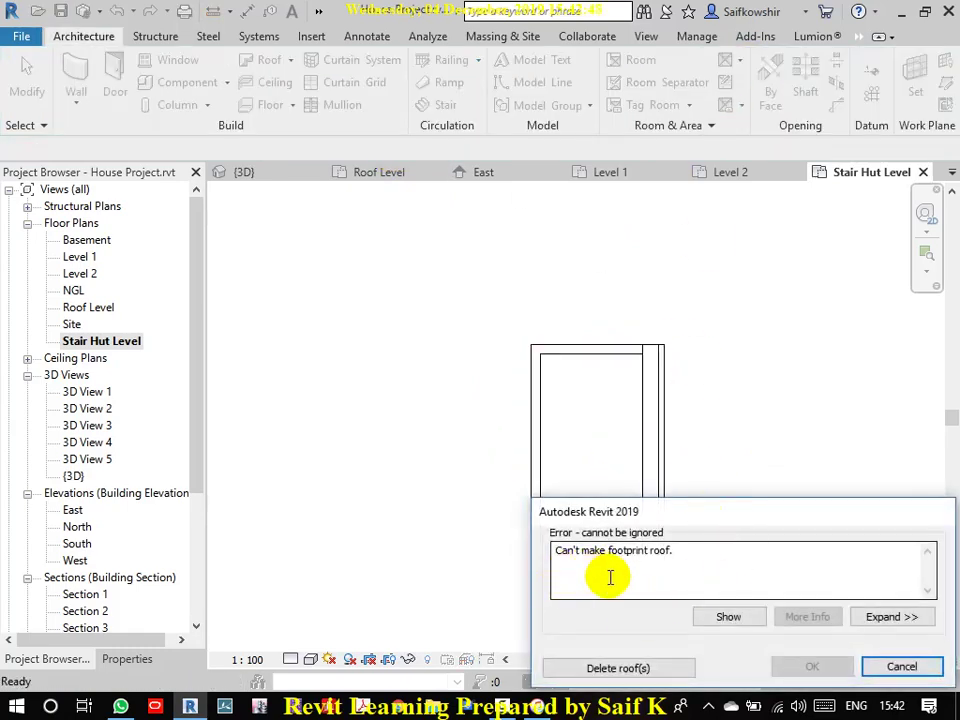
pyautogui.click(655, 667)
pyautogui.click(396, 323)
pyautogui.scroll(-3, 593, 377)
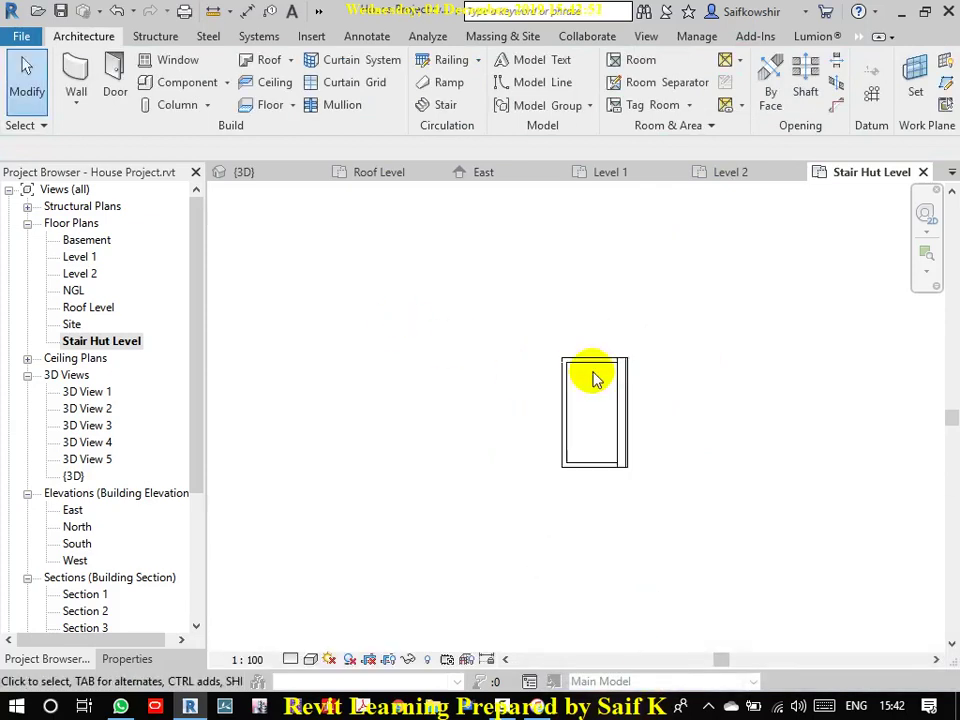
# Step: Set the Top Offset of the stair hut's long west wall to 0 in the 3D view
pyautogui.scroll(2, 593, 375)
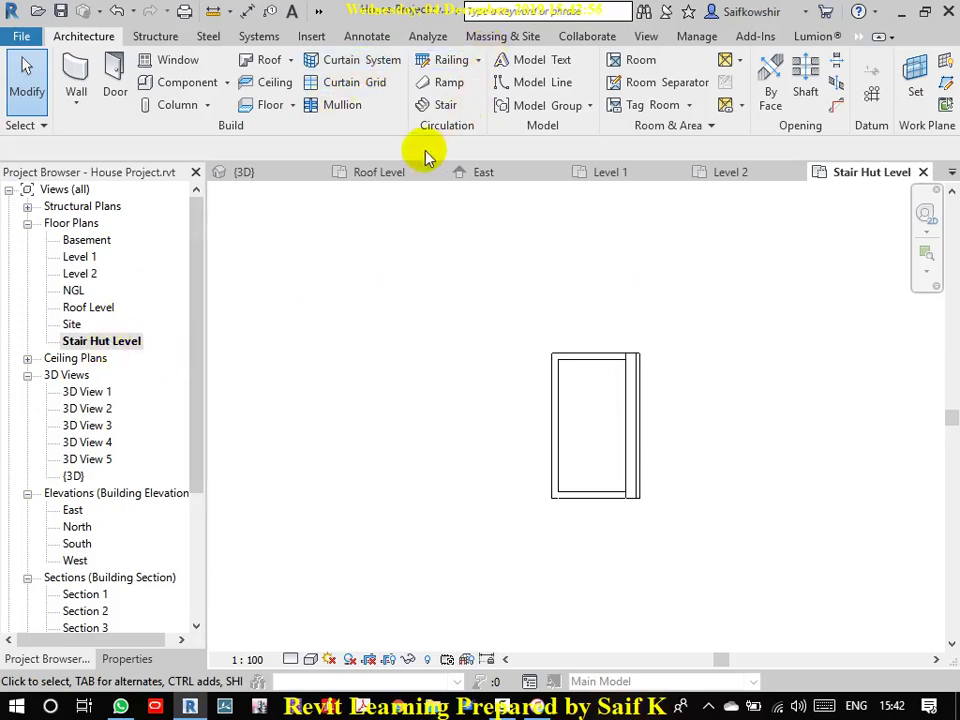
pyautogui.click(262, 177)
pyautogui.scroll(3, 666, 362)
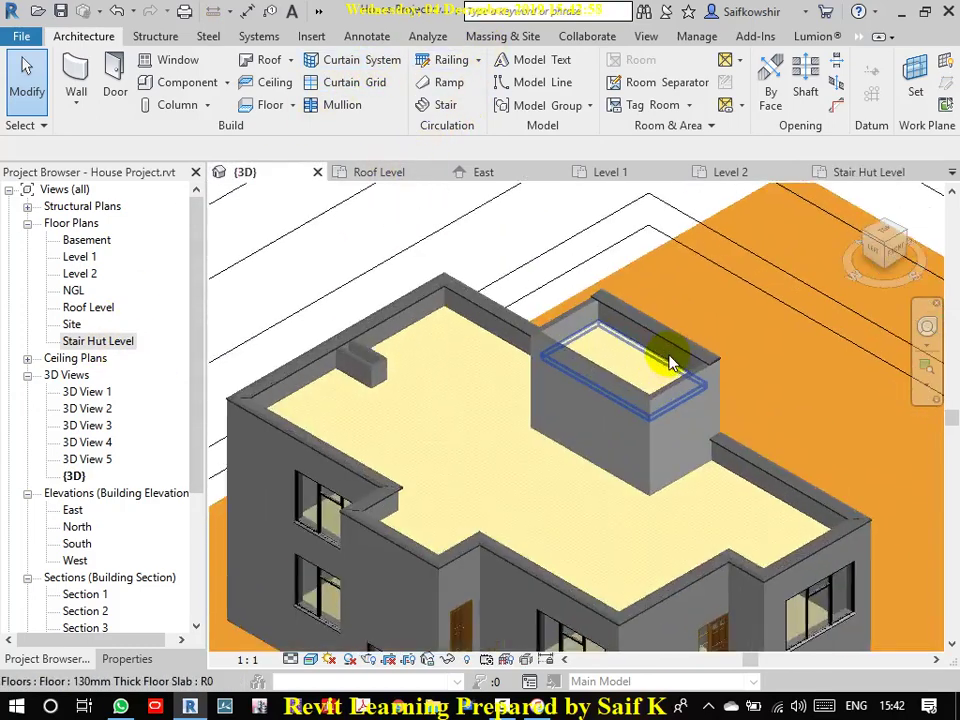
pyautogui.scroll(-4, 660, 410)
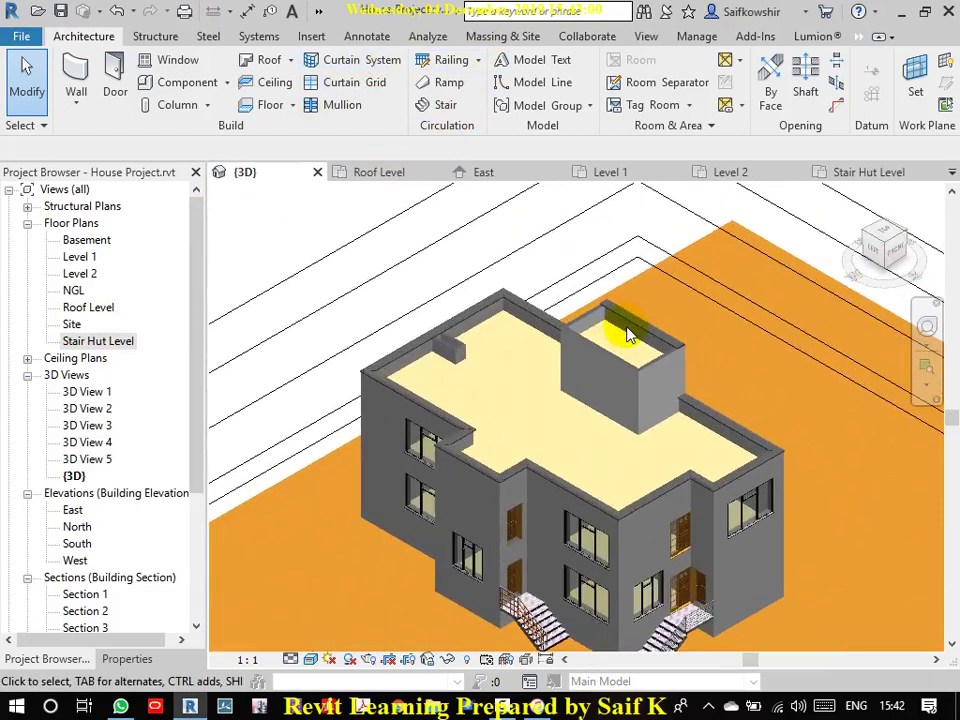
pyautogui.click(595, 348)
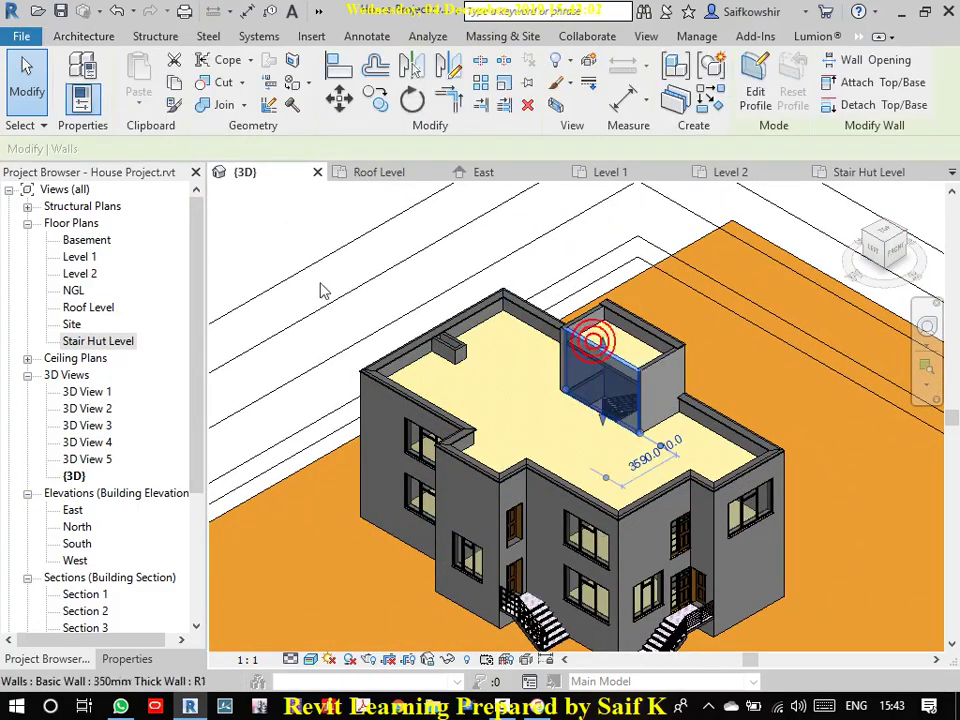
pyautogui.click(130, 659)
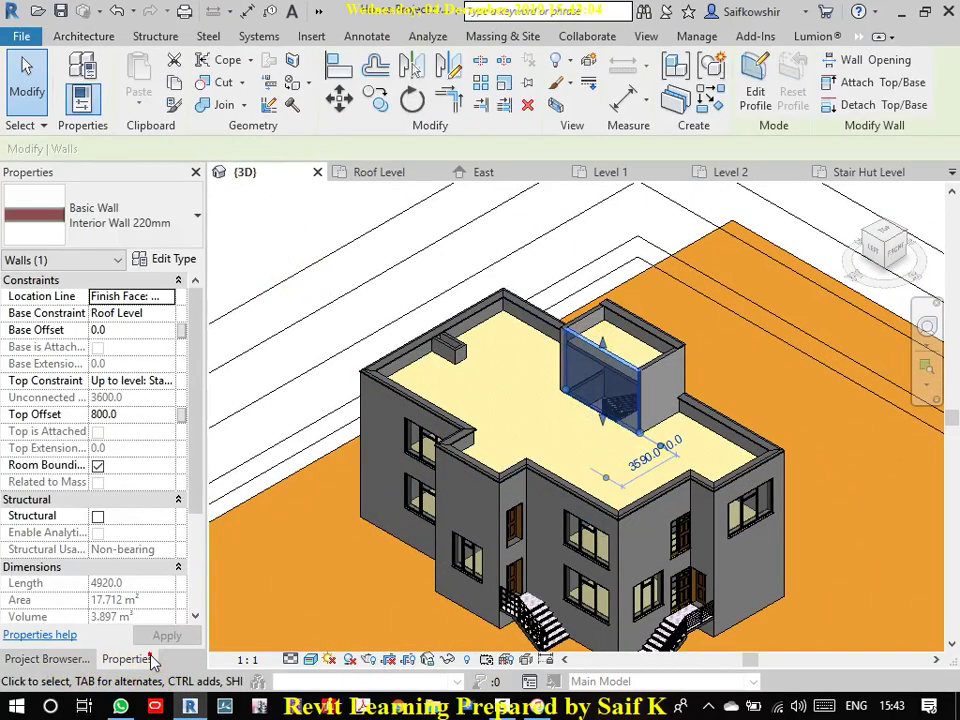
pyautogui.click(140, 414)
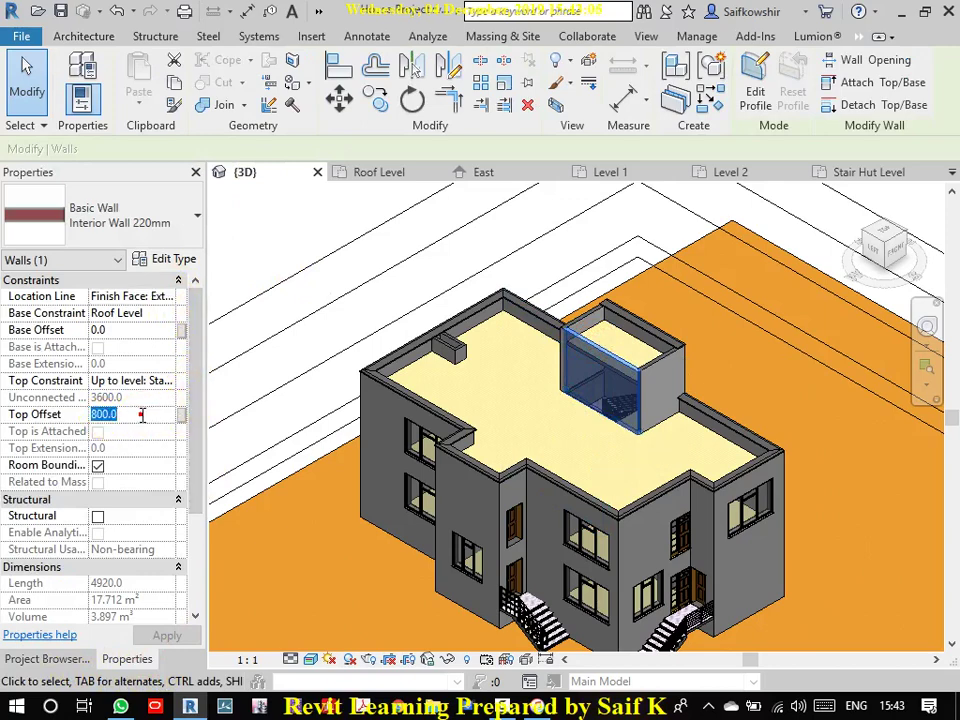
pyautogui.write('0')
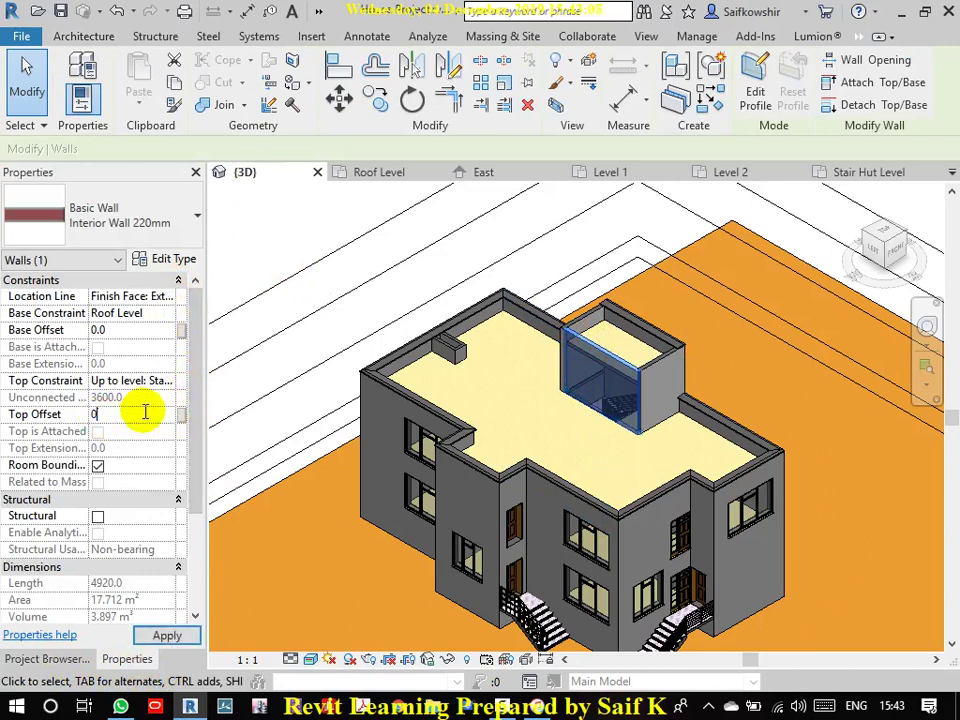
pyautogui.click(166, 636)
pyautogui.press('Escape')
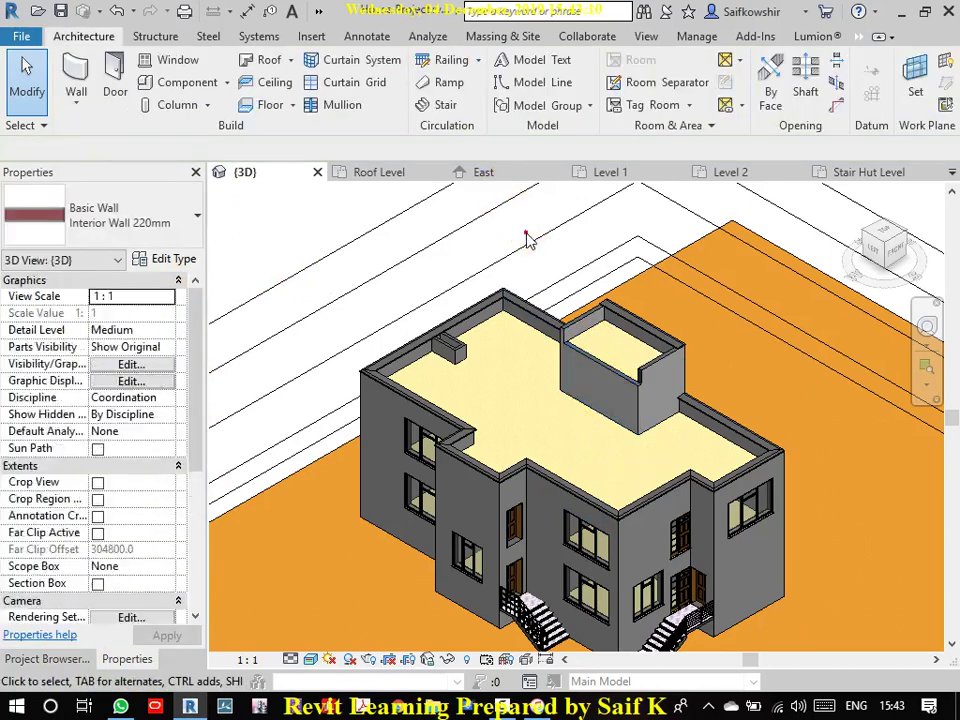
# Step: Set the Top Offset of the stair hut's short south wall to 0
pyautogui.click(658, 370)
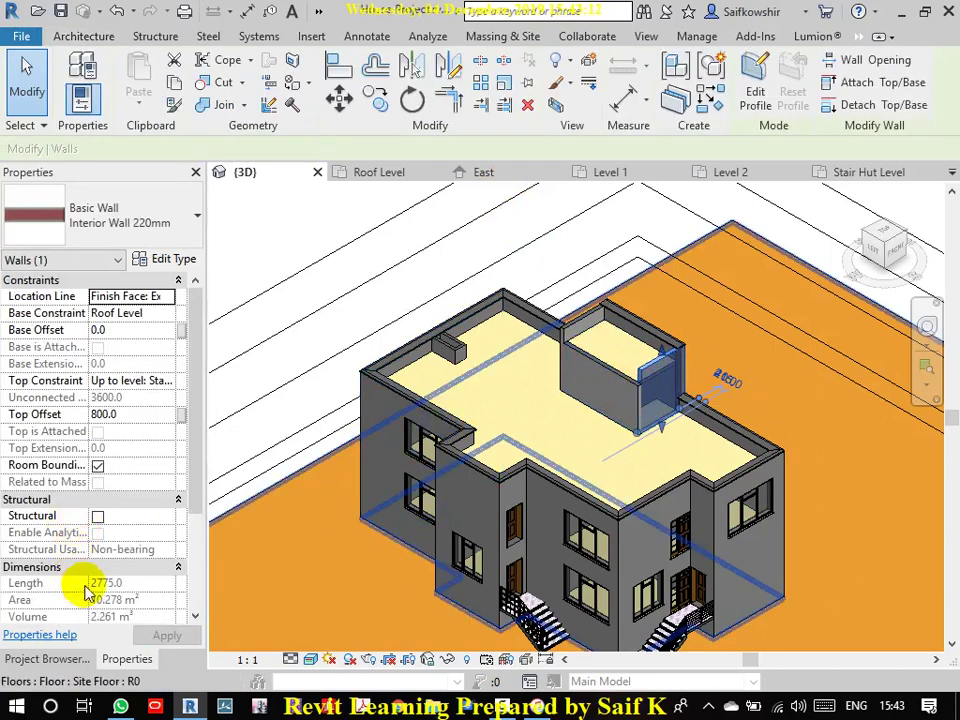
pyautogui.click(133, 416)
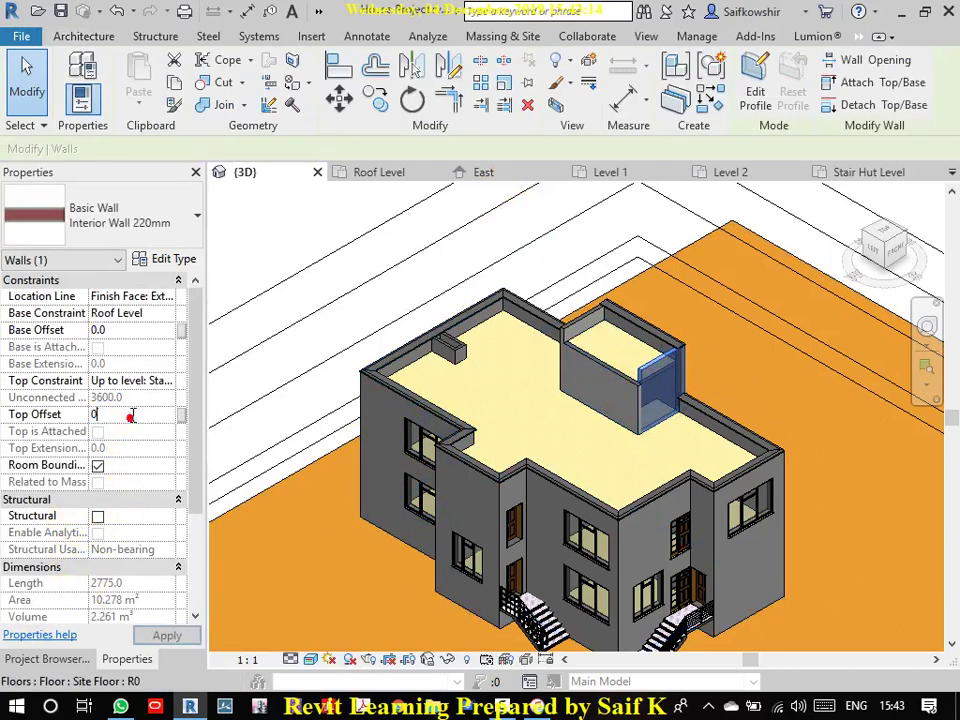
pyautogui.write('0')
pyautogui.press('Return')
pyautogui.click(231, 394)
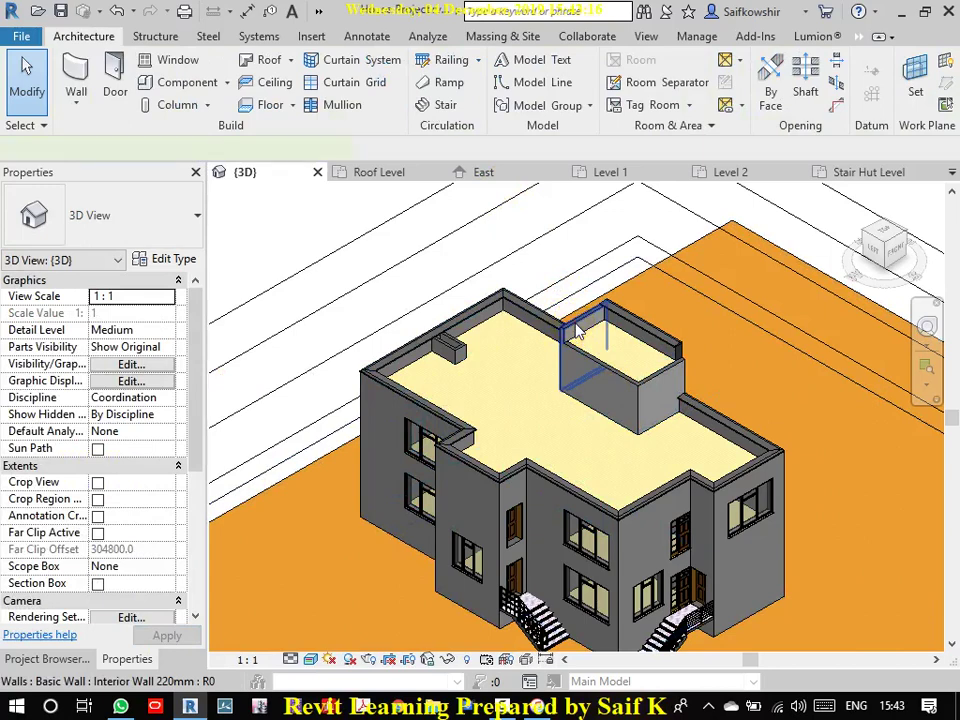
# Step: Set the Top Offset of the stair hut's short north wall to 0
pyautogui.click(577, 333)
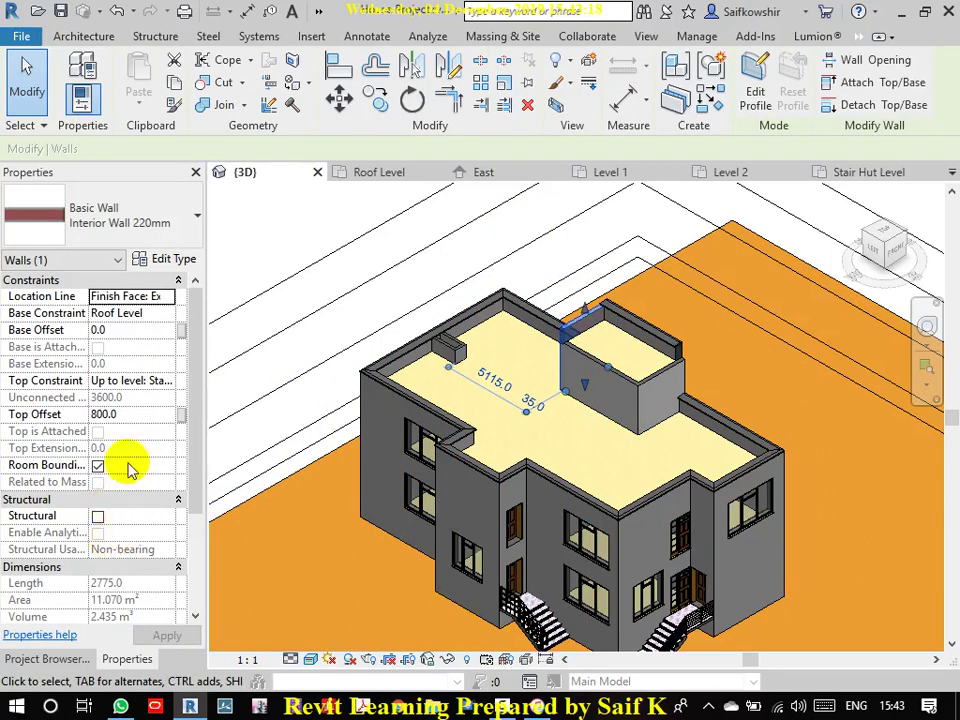
pyautogui.click(133, 416)
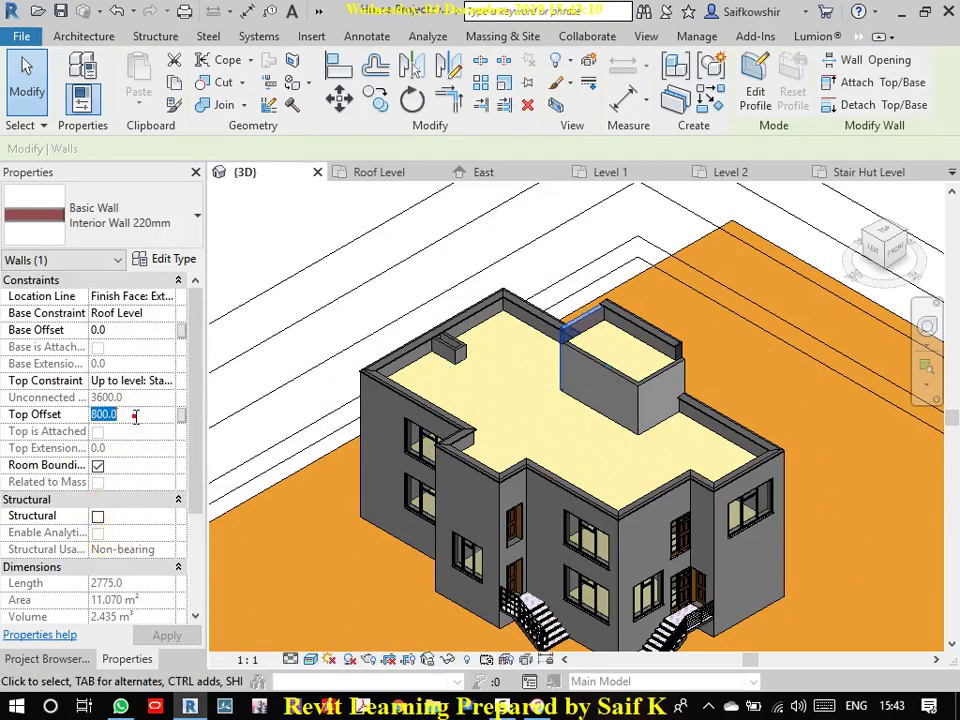
pyautogui.write('0')
pyautogui.press('Return')
pyautogui.press('Escape')
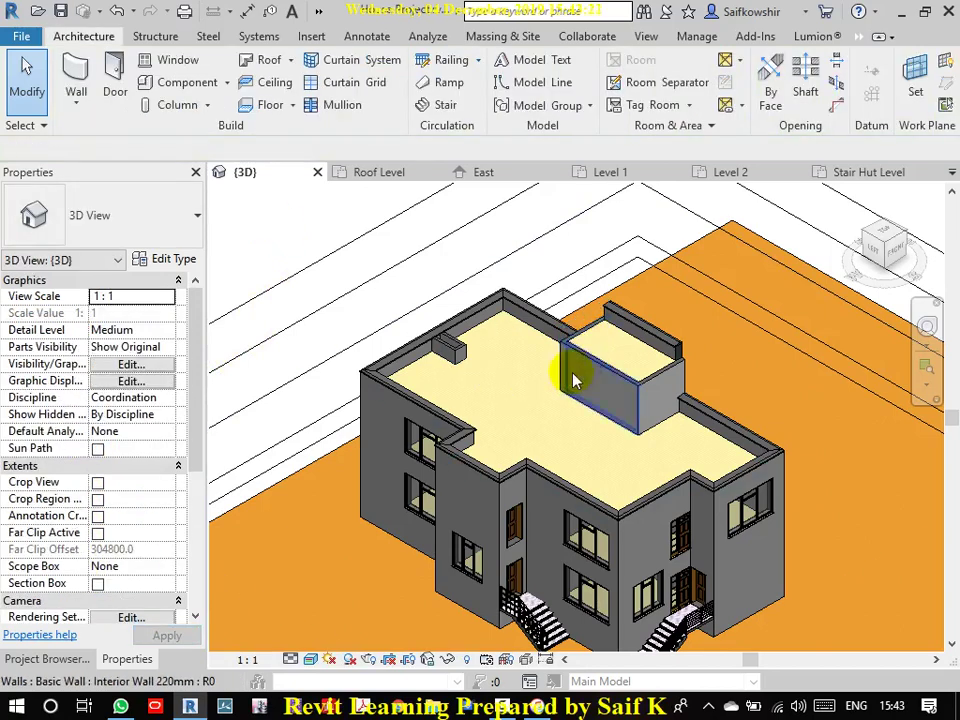
# Step: Set the Top Offset of the stair hut's long east wall, 350mm Thick Wall, to 0
pyautogui.click(675, 348)
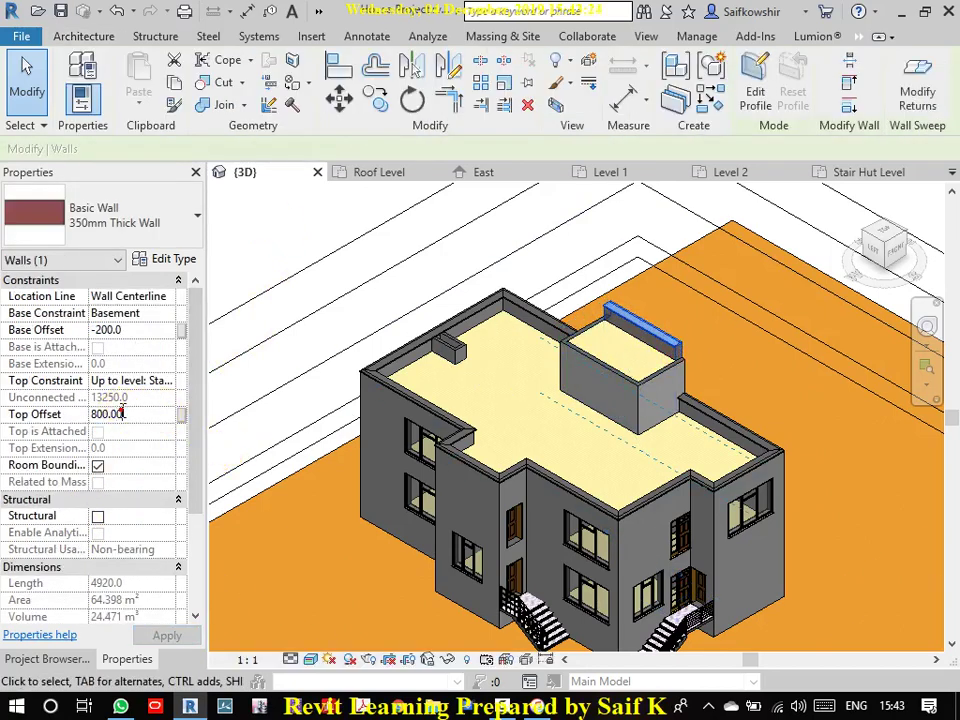
pyautogui.write('0')
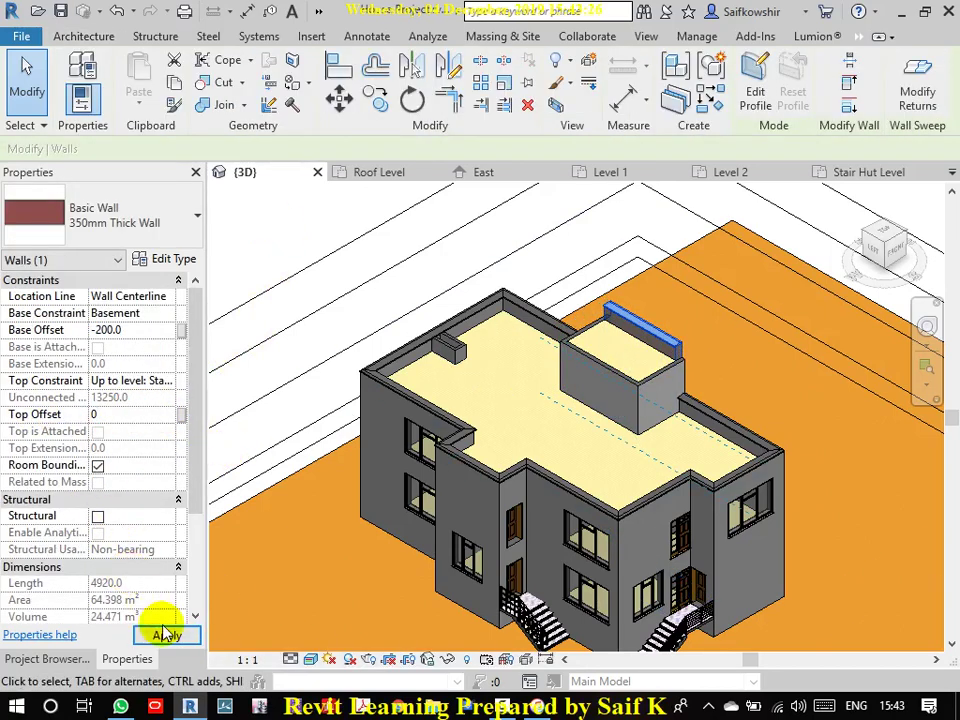
pyautogui.click(162, 634)
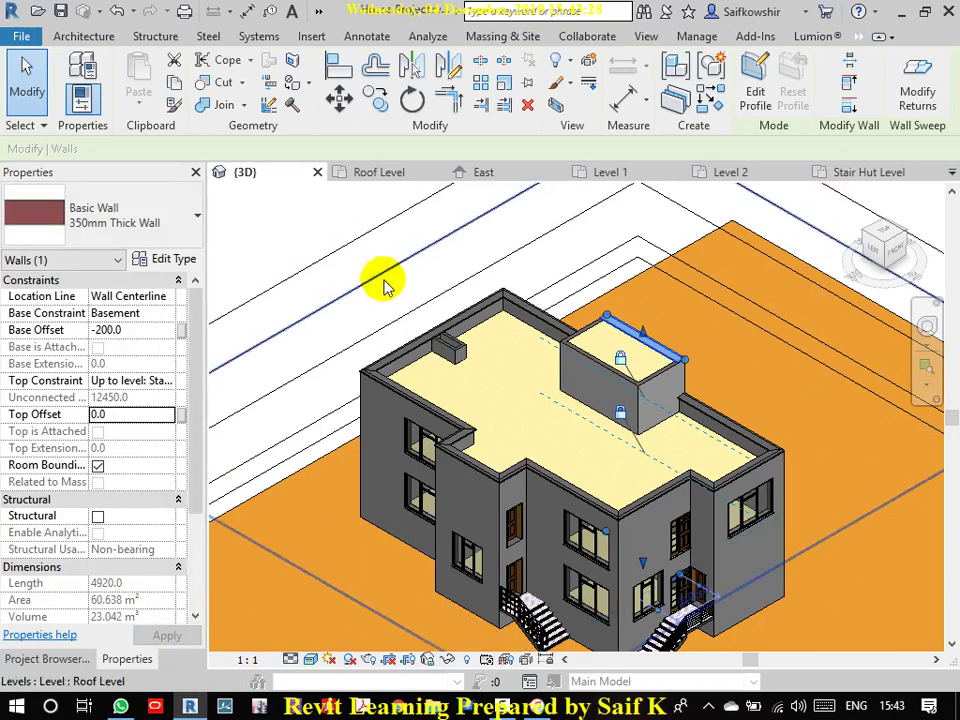
pyautogui.click(385, 283)
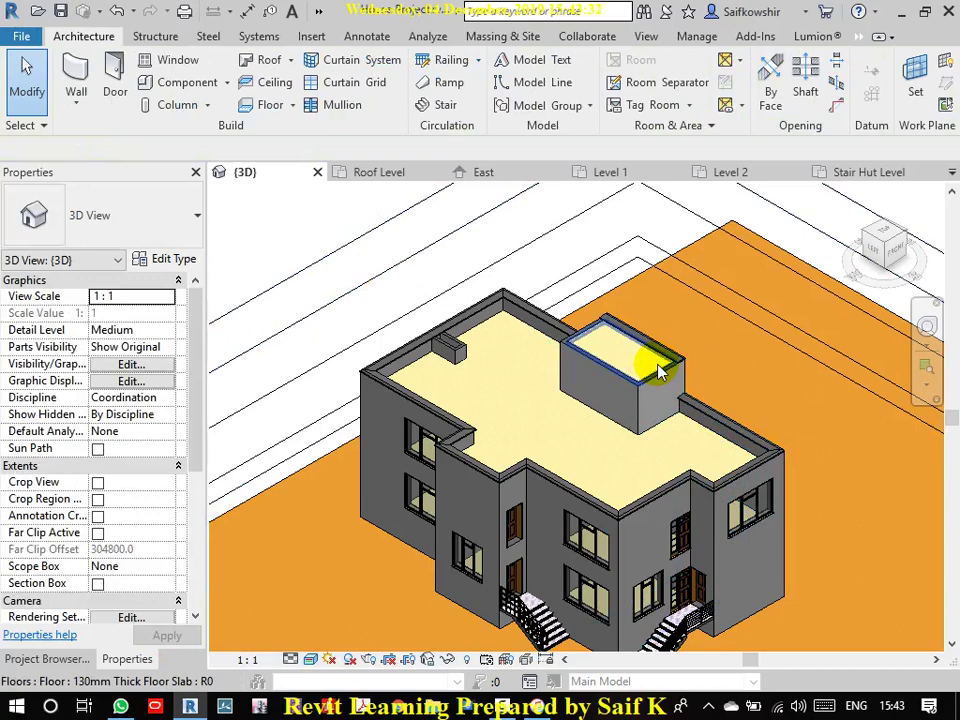
# Step: Create a Roof by Footprint at Stair Hut Level from a slope-defining rectangle about 3500 mm wide around the stair hut
pyautogui.click(62, 660)
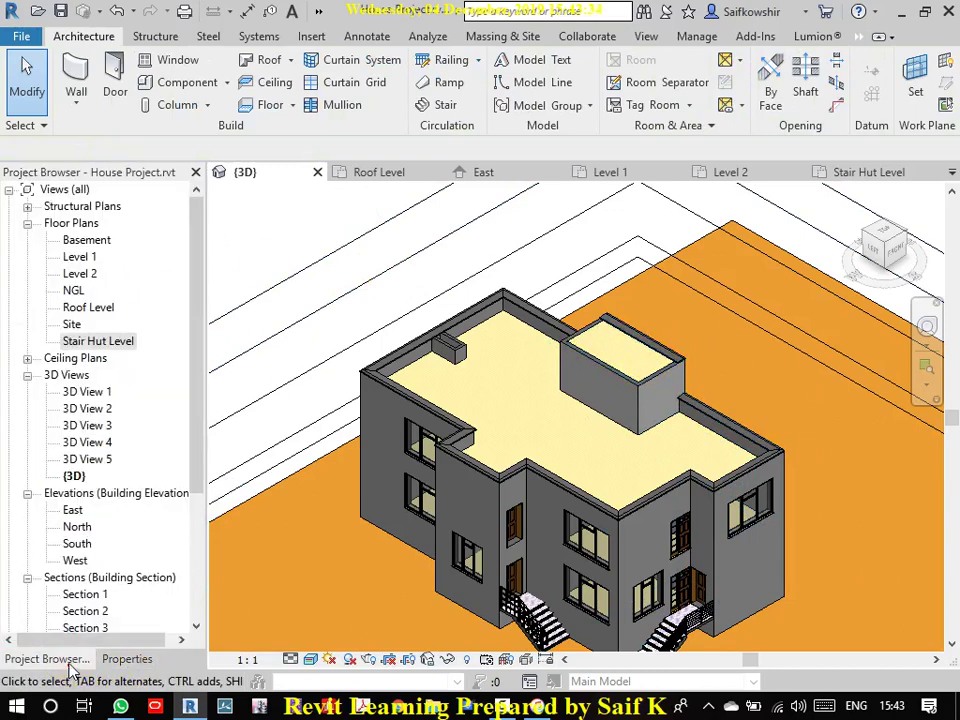
pyautogui.doubleClick(90, 341)
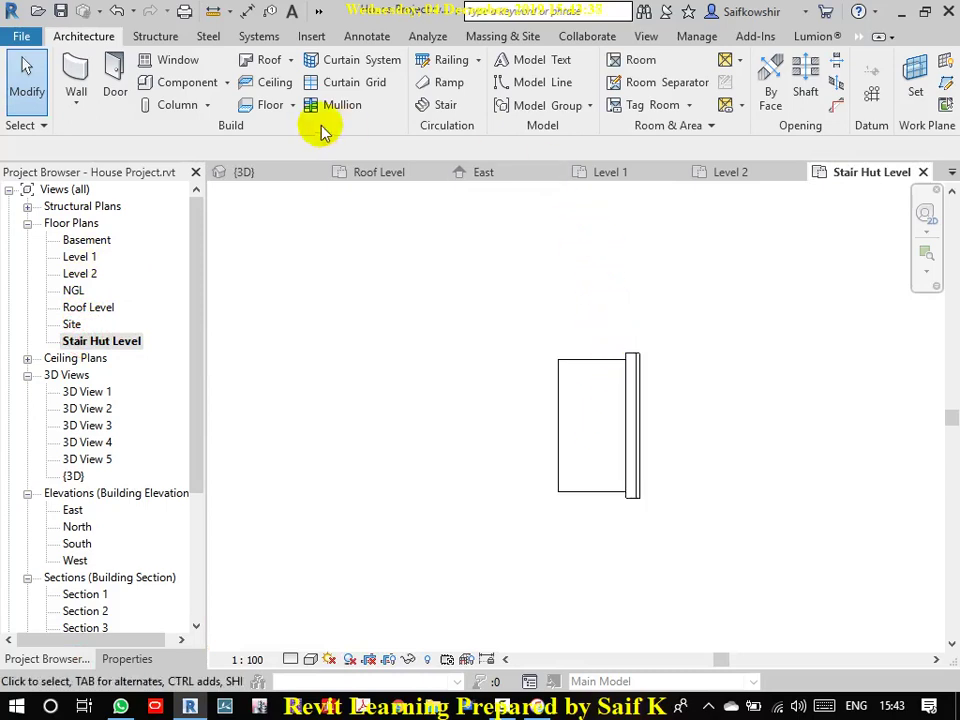
pyautogui.click(290, 61)
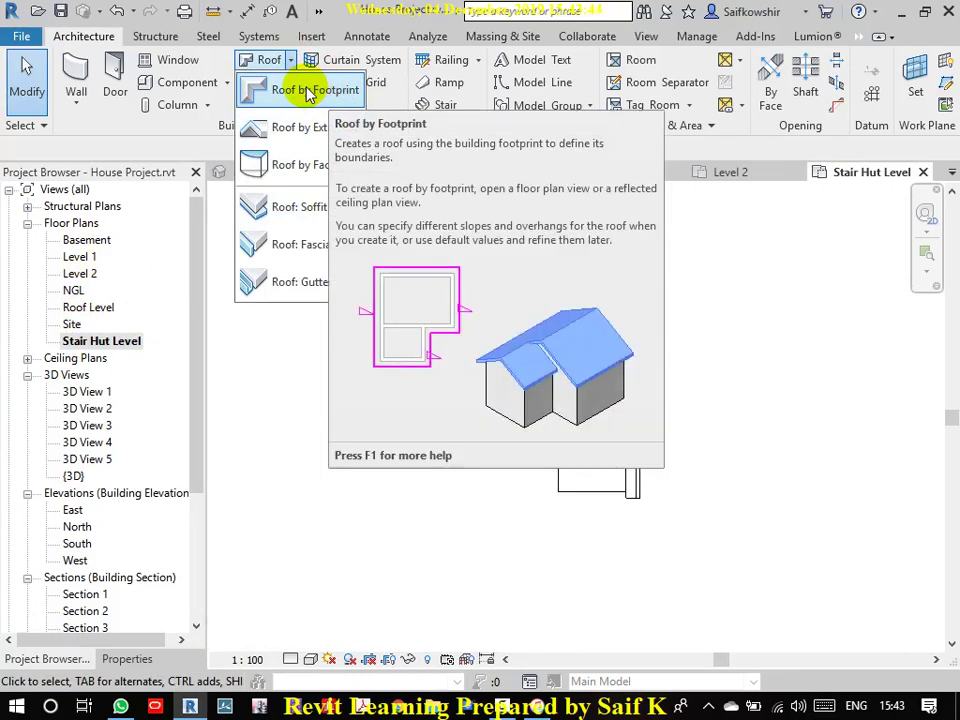
pyautogui.click(308, 91)
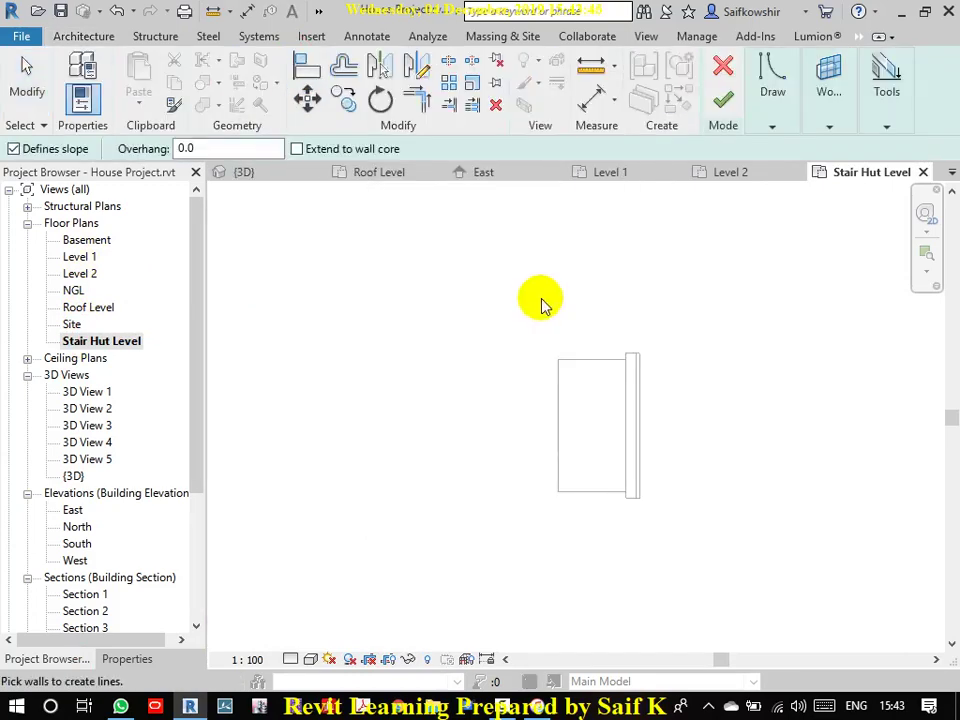
pyautogui.moveTo(765, 95)
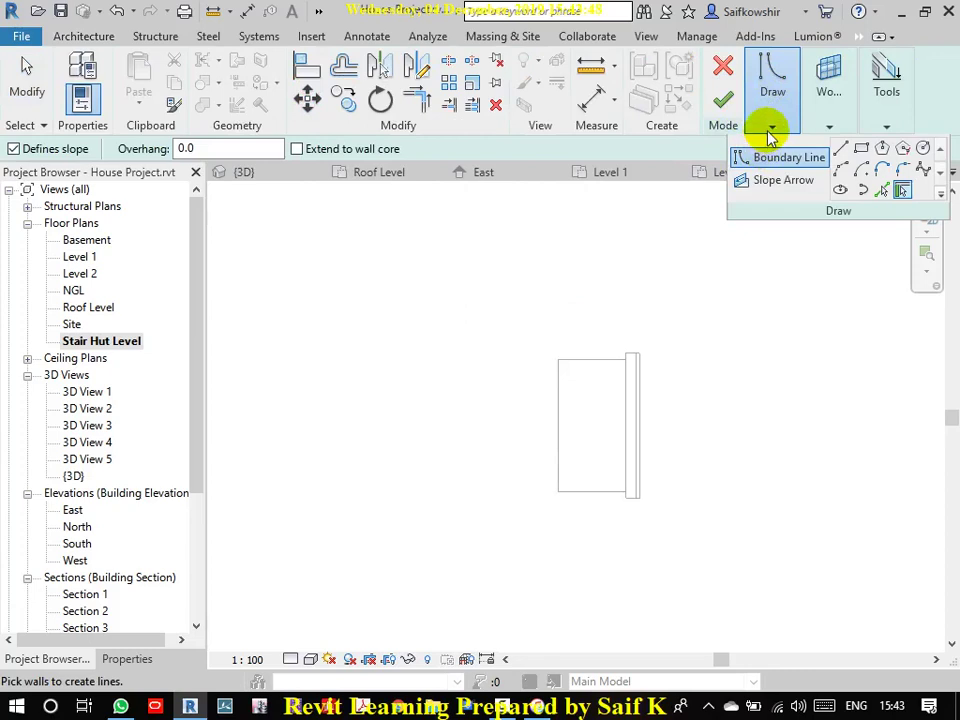
pyautogui.click(861, 148)
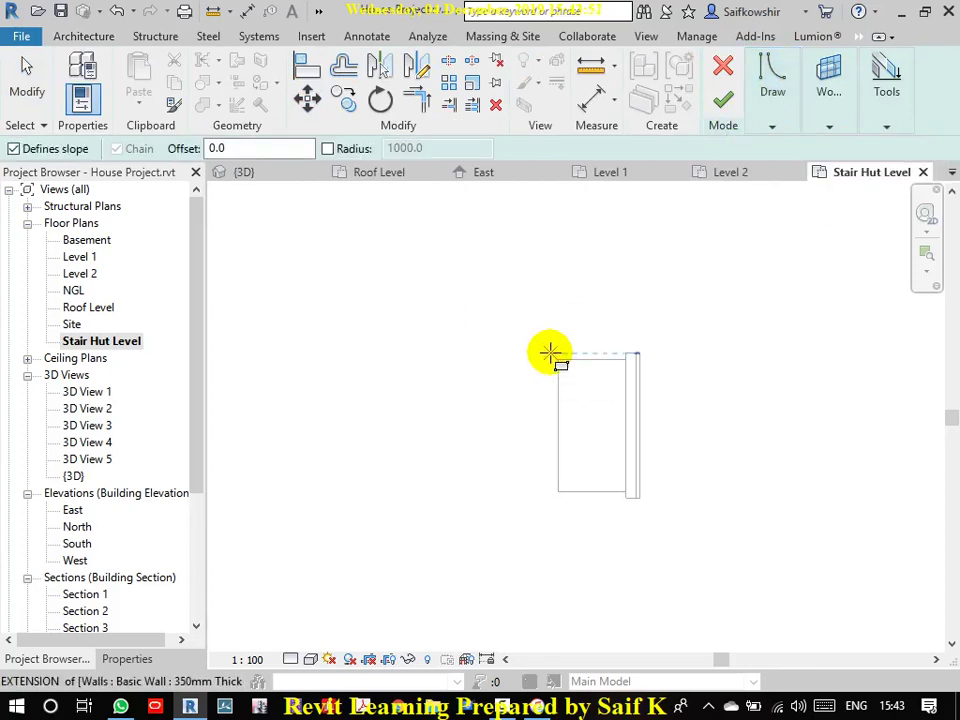
pyautogui.click(550, 352)
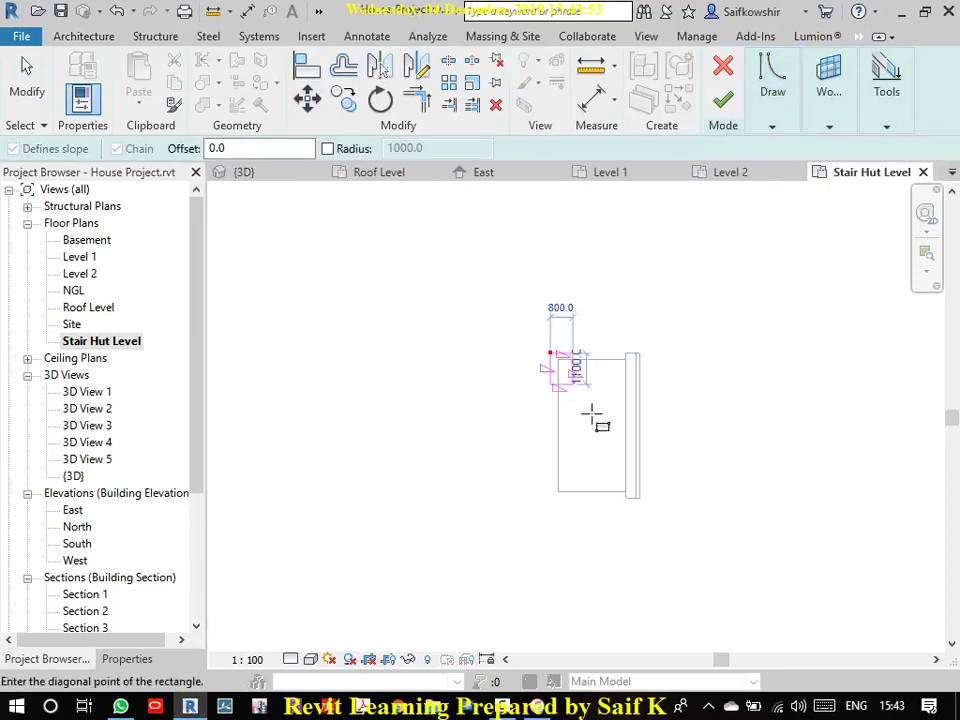
pyautogui.click(647, 506)
pyautogui.click(722, 99)
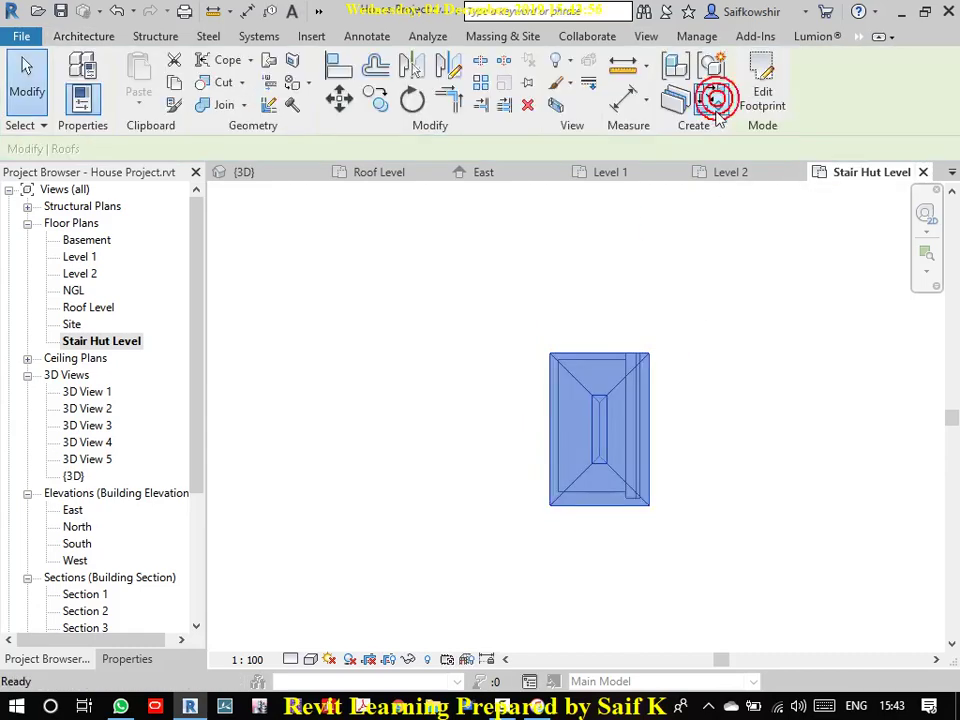
pyautogui.click(642, 267)
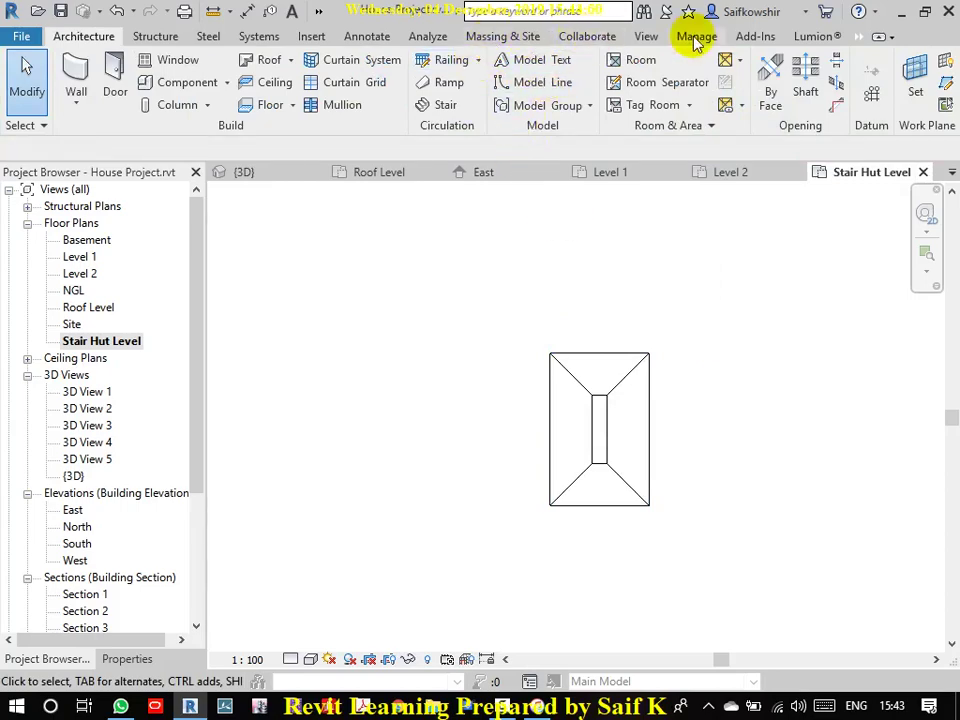
# Step: Examine the new stair hut roof in the 3D view
pyautogui.click(645, 37)
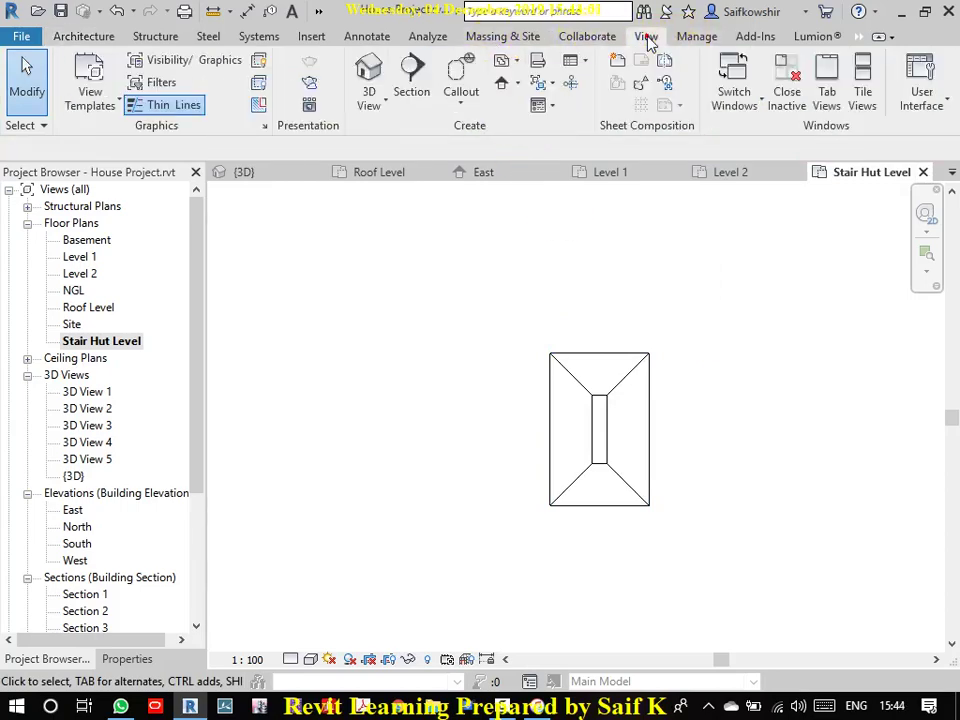
pyautogui.click(385, 78)
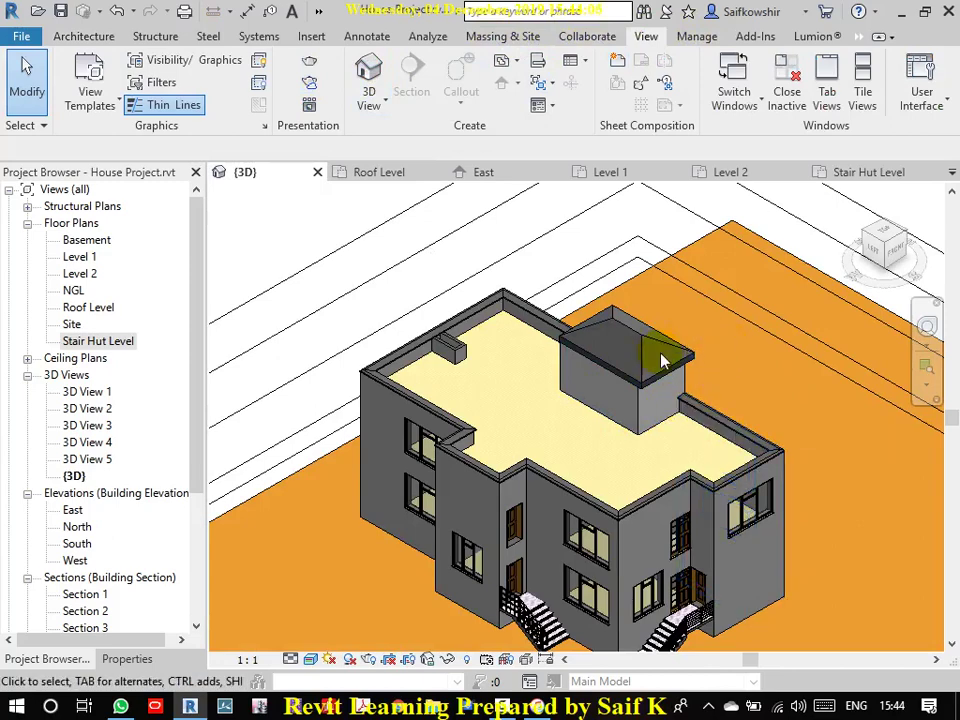
pyautogui.scroll(4, 670, 357)
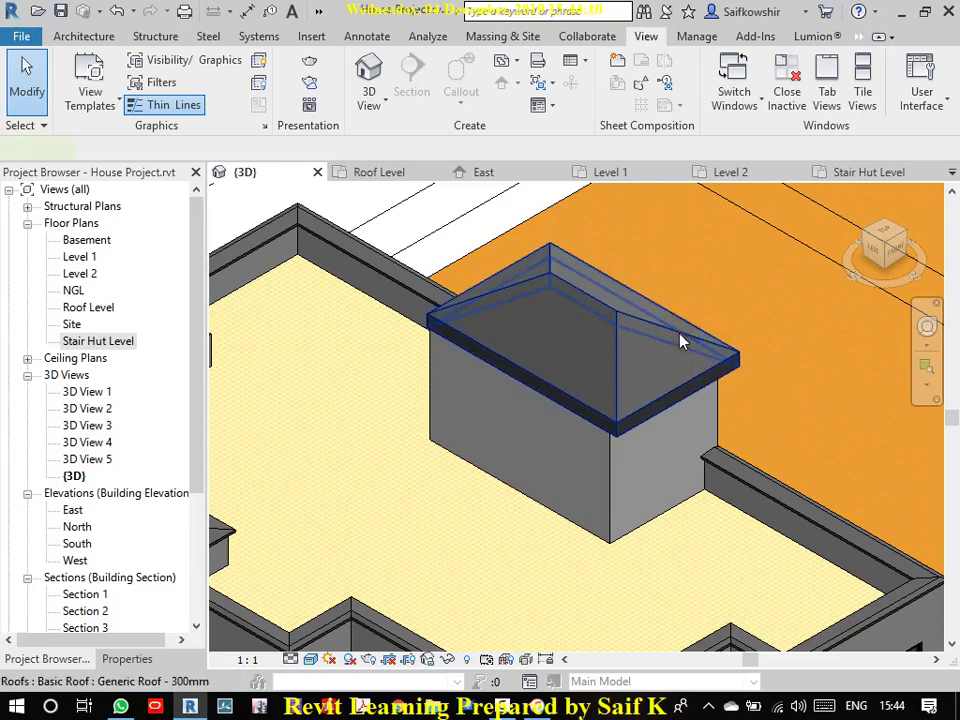
pyautogui.click(680, 340)
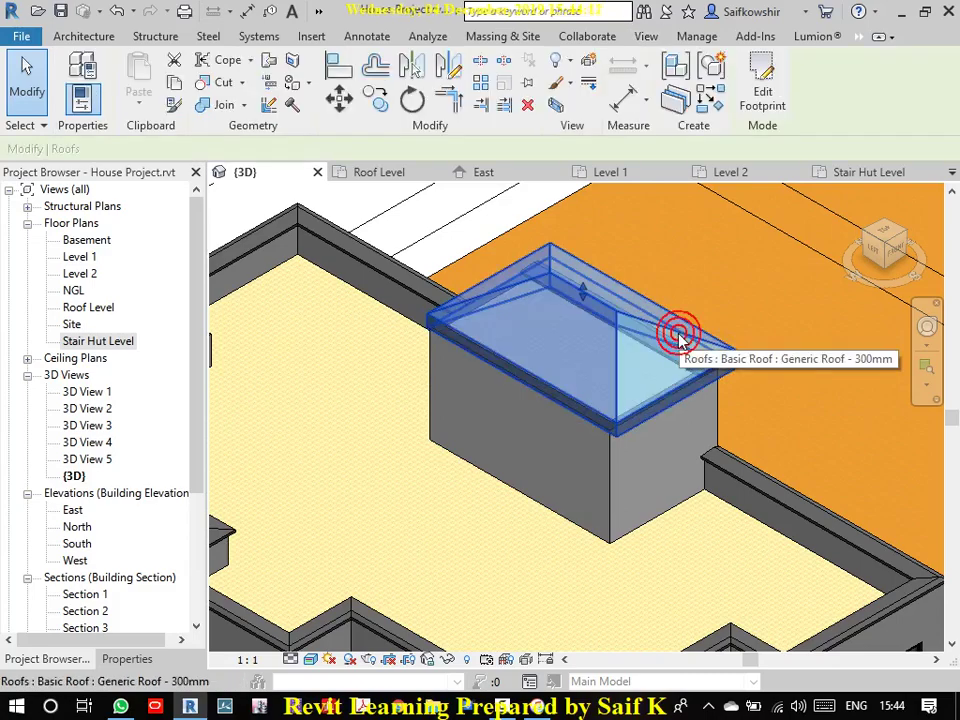
# Step: Edit the stair hut roof's footprint in the Stair Hut Level plan, setting the east edge's slope to 15°
pyautogui.doubleClick(108, 342)
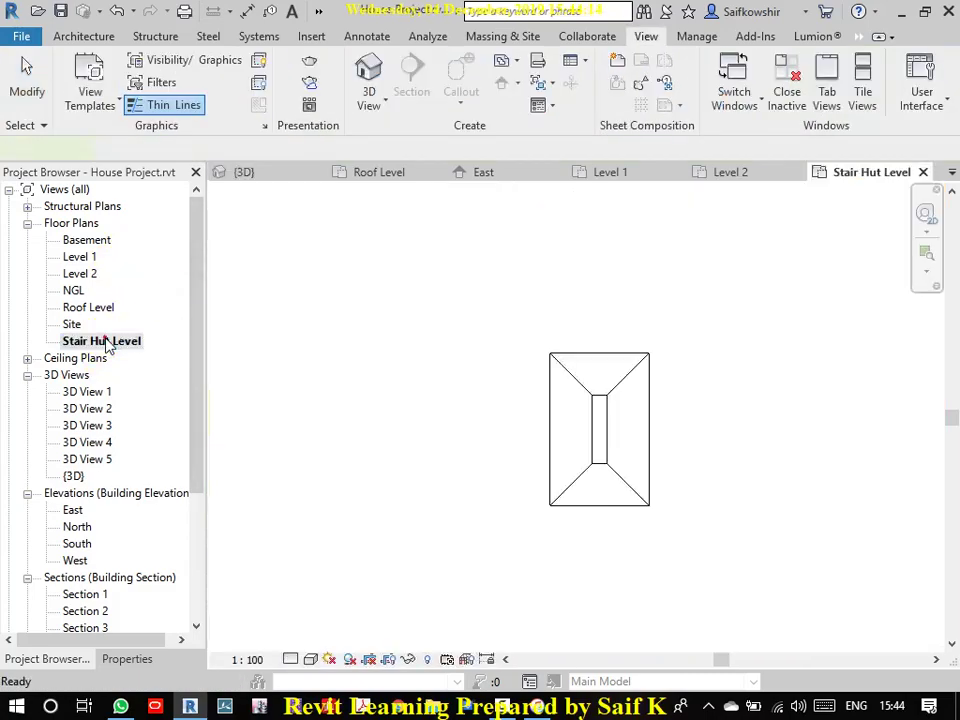
pyautogui.click(594, 418)
pyautogui.click(761, 86)
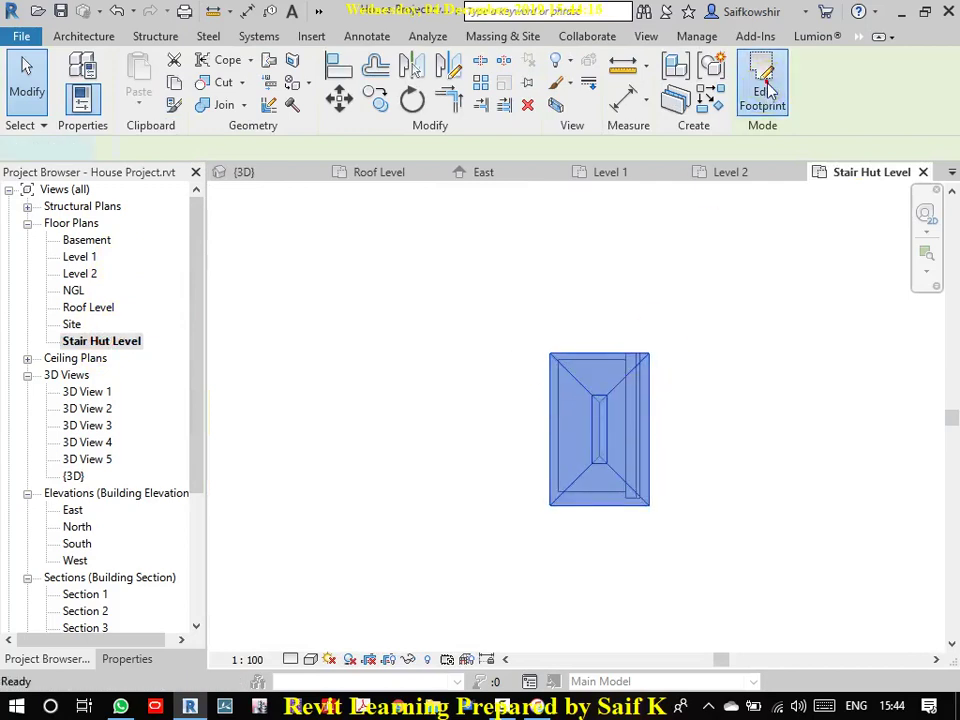
pyautogui.click(655, 446)
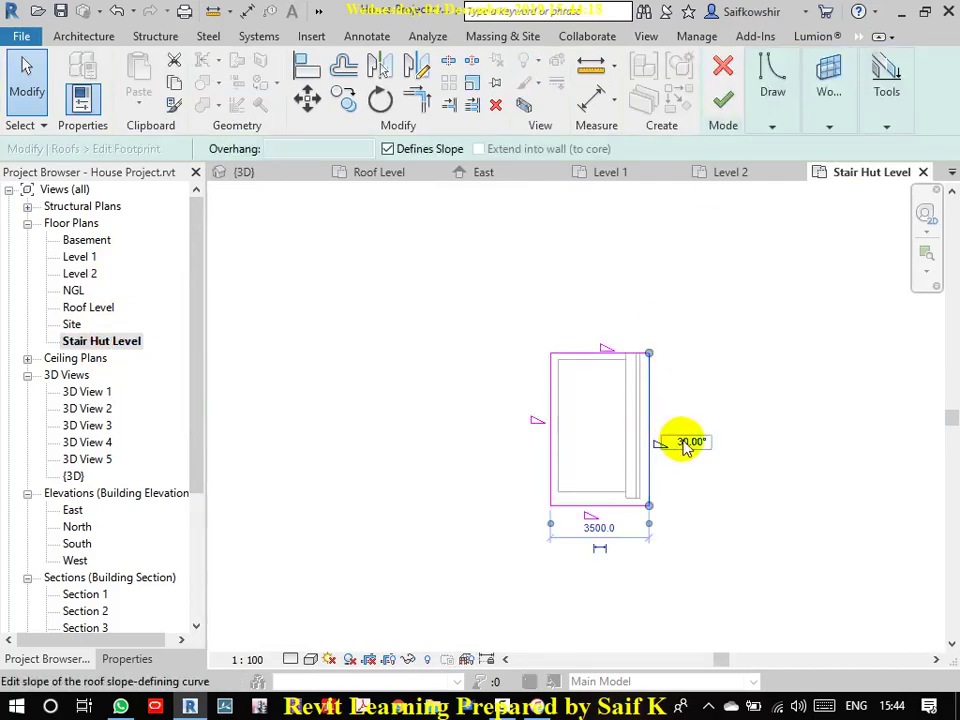
pyautogui.click(684, 442)
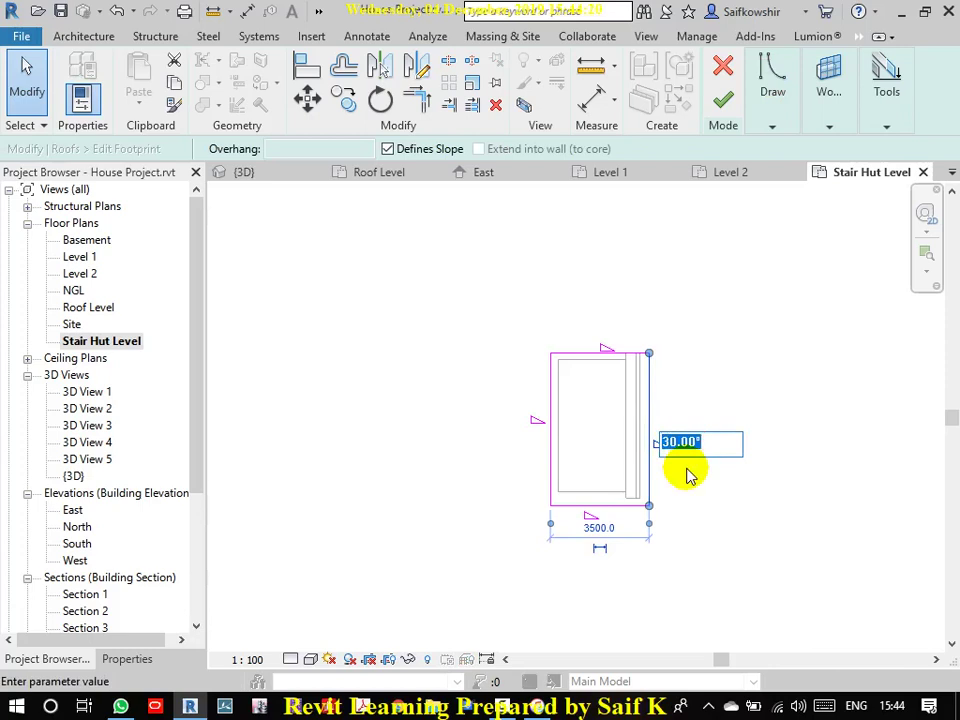
pyautogui.write('15')
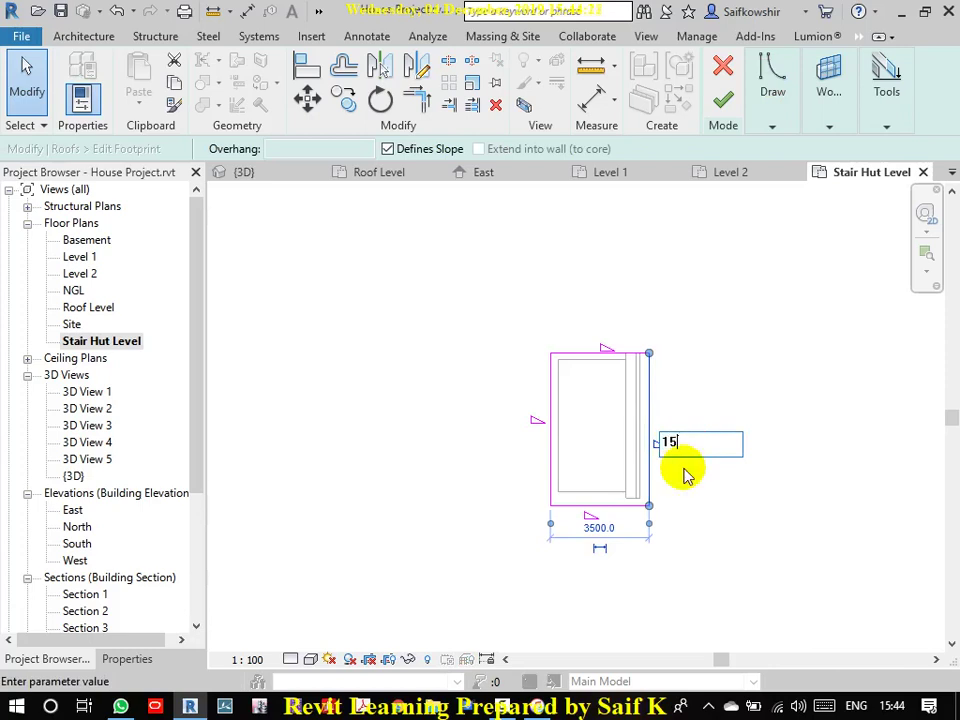
pyautogui.press('Return')
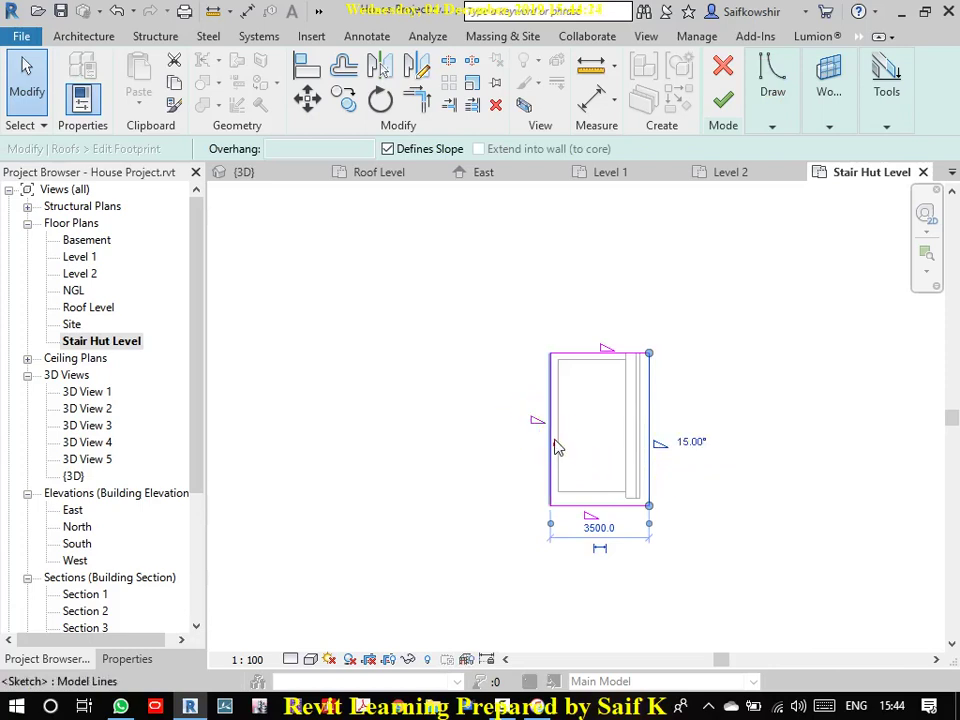
# Step: Set the slopes of the roof footprint's west and north edges to 15°
pyautogui.click(553, 422)
pyautogui.click(578, 416)
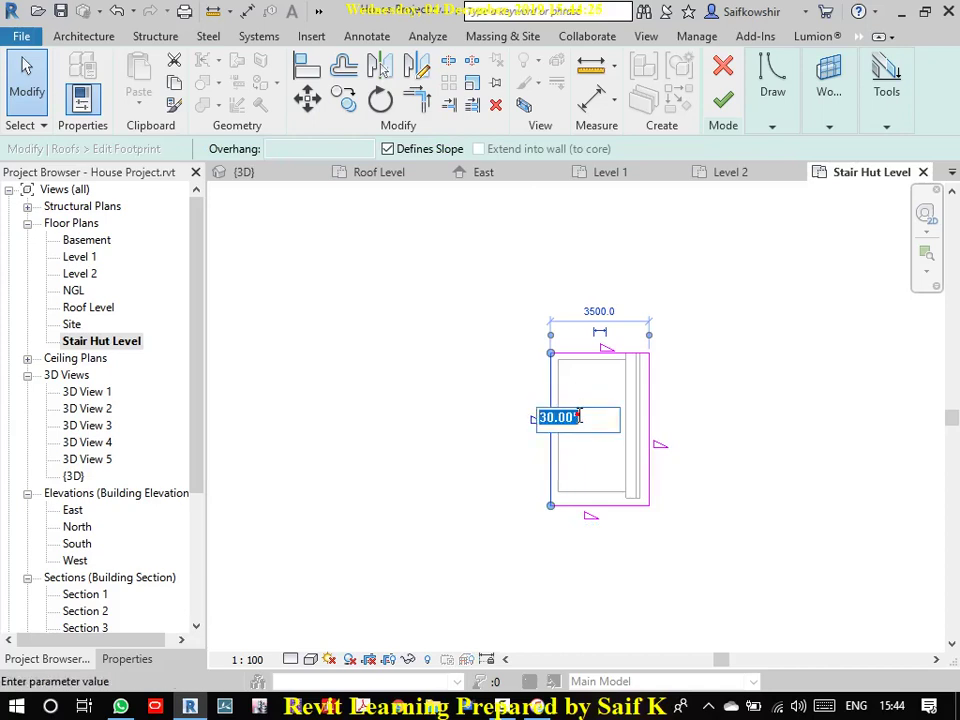
pyautogui.write('15')
pyautogui.click(452, 461)
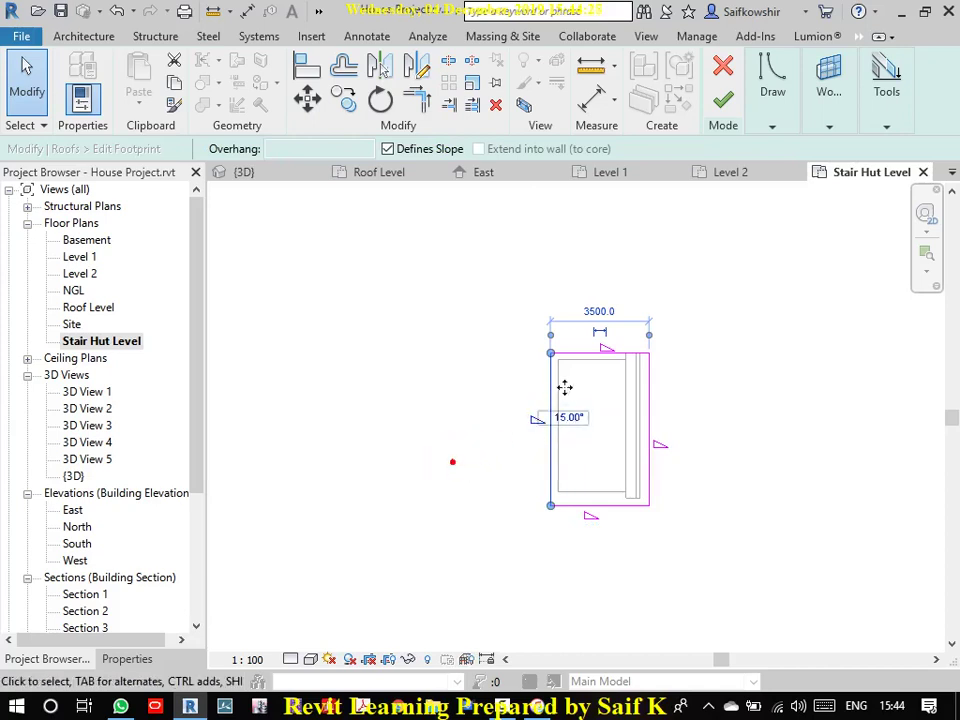
pyautogui.click(605, 354)
pyautogui.click(634, 345)
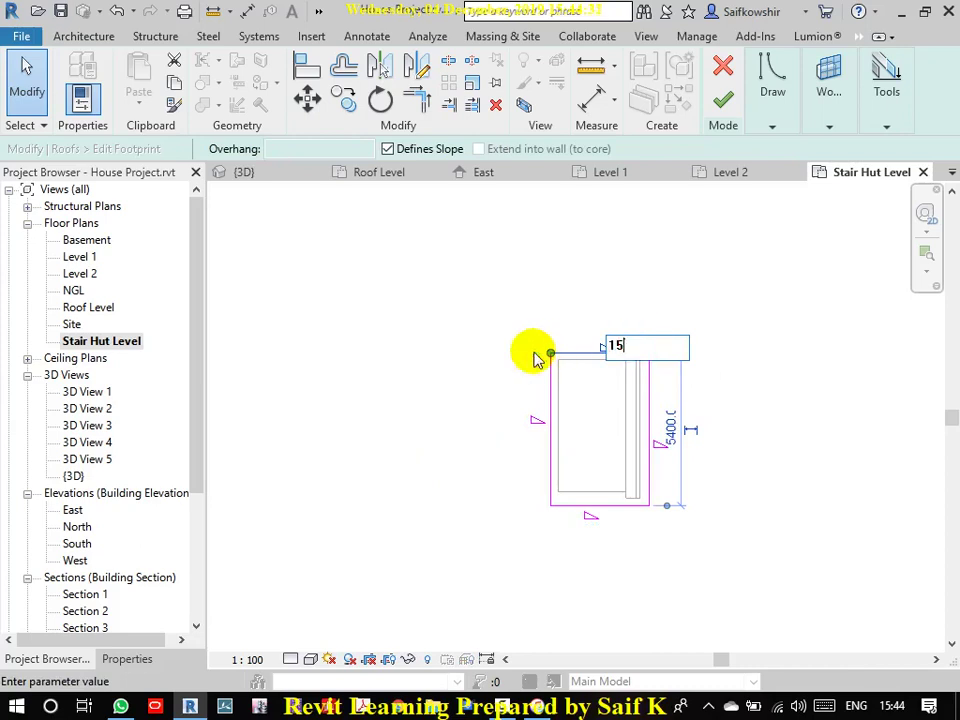
pyautogui.click(440, 358)
# Step: Set the south footprint edge's slope to 15° and finish the roof edit
pyautogui.click(580, 510)
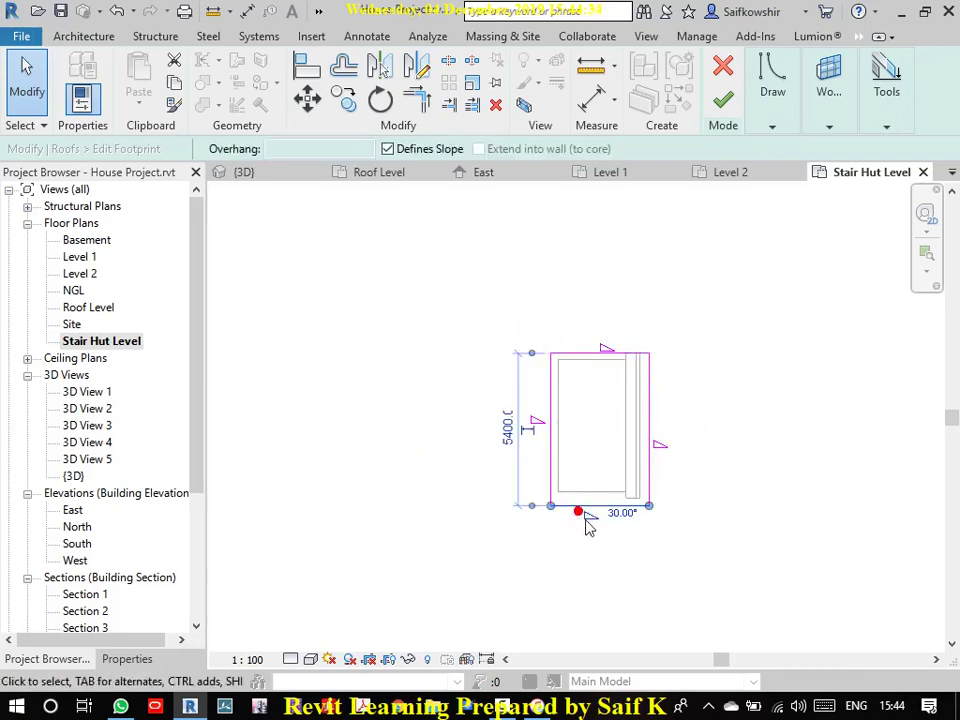
pyautogui.click(620, 514)
pyautogui.write('1')
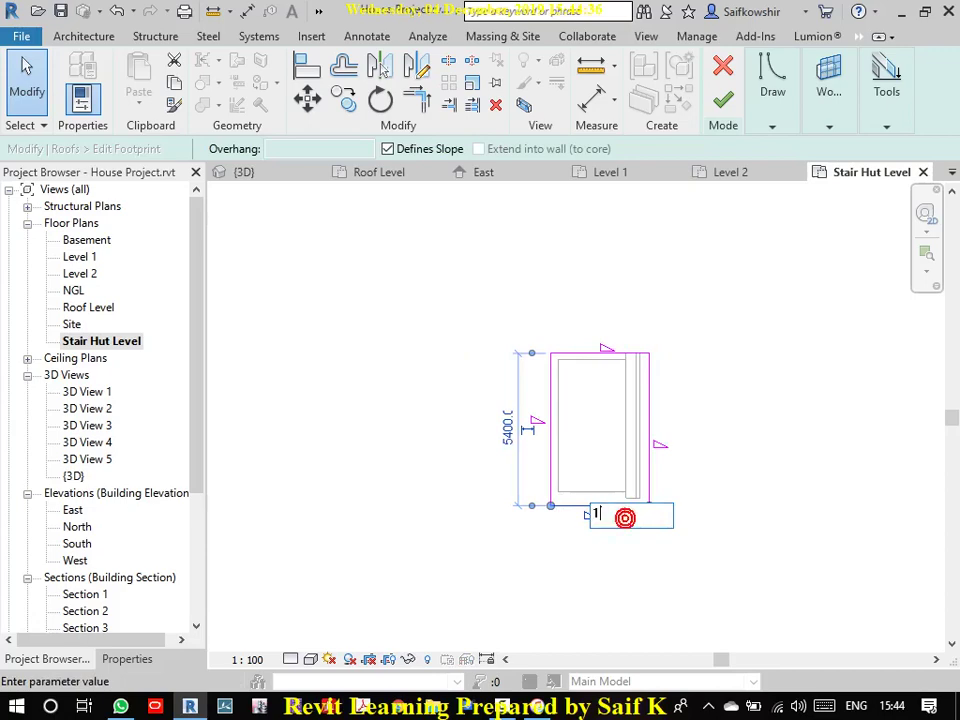
pyautogui.write('5')
pyautogui.click(555, 583)
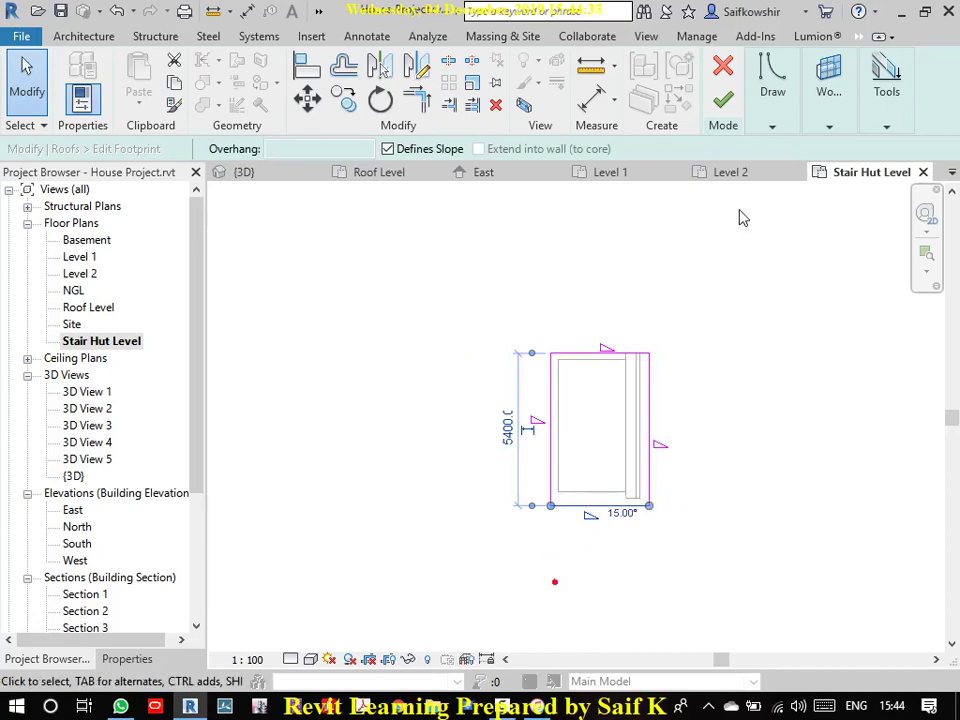
pyautogui.click(724, 92)
pyautogui.click(690, 370)
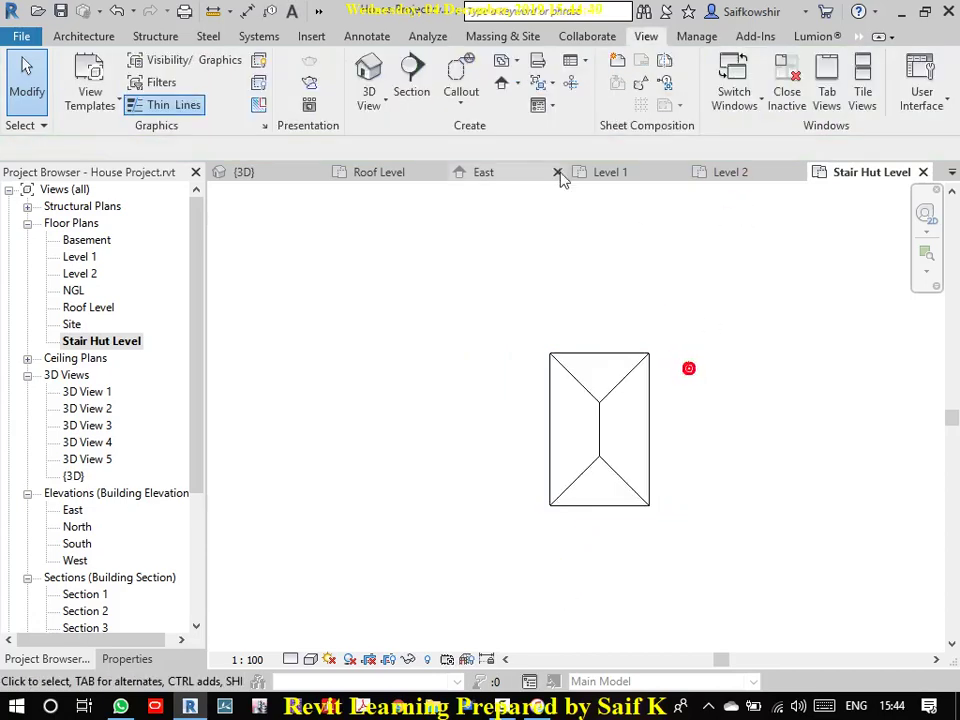
# Step: Delete the Generic Roof - 300mm covering the stair hut in the default 3D view
pyautogui.click(362, 68)
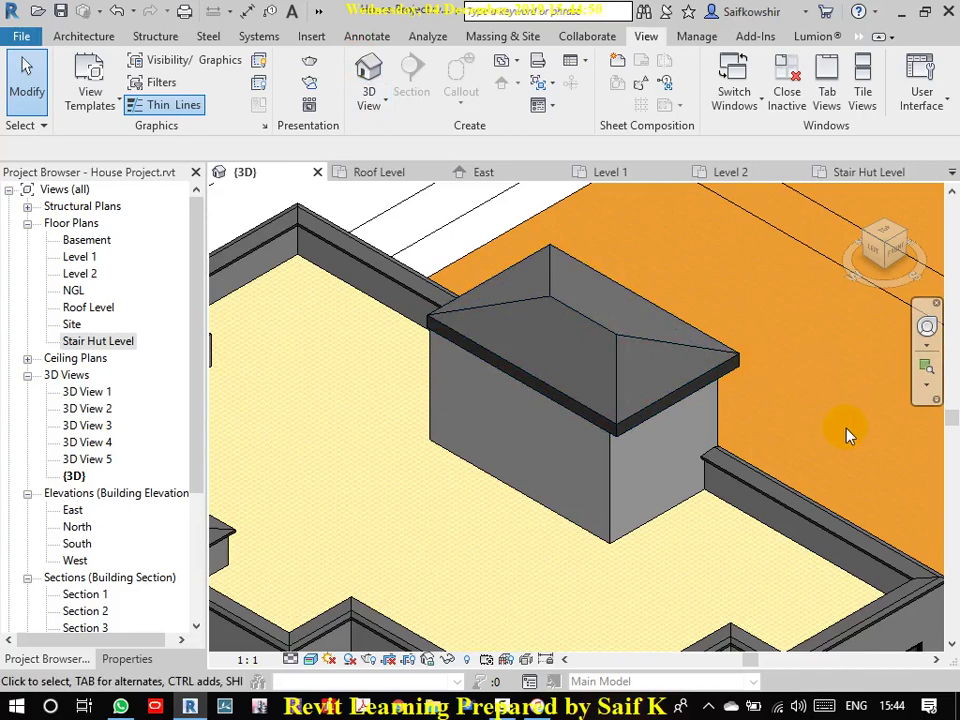
pyautogui.scroll(-2, 605, 410)
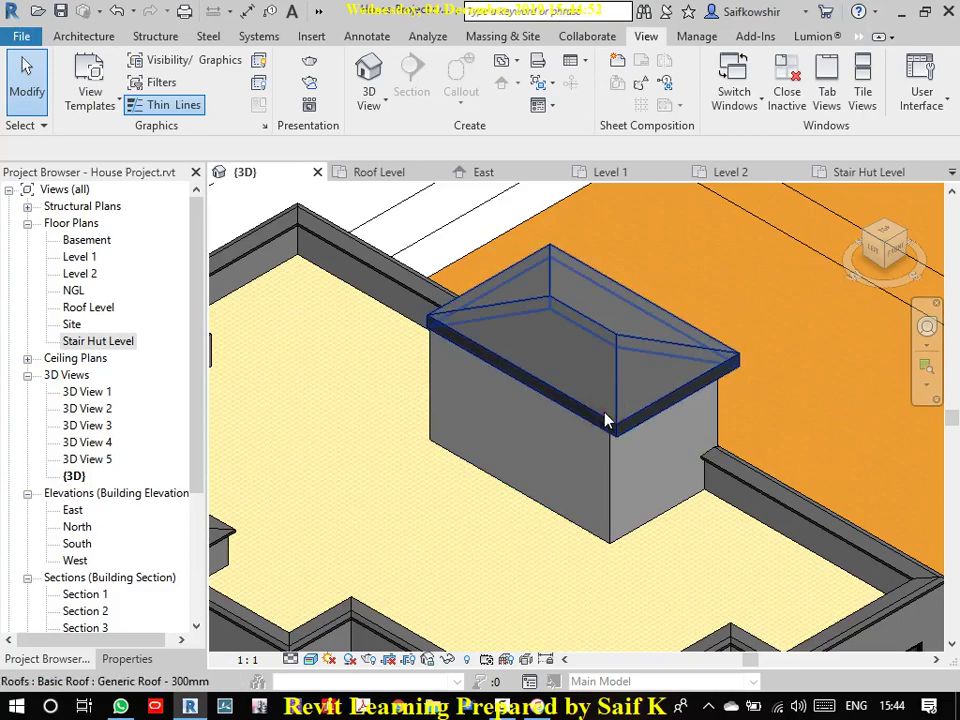
pyautogui.click(606, 418)
pyautogui.scroll(-1, 630, 500)
pyautogui.scroll(1, 642, 494)
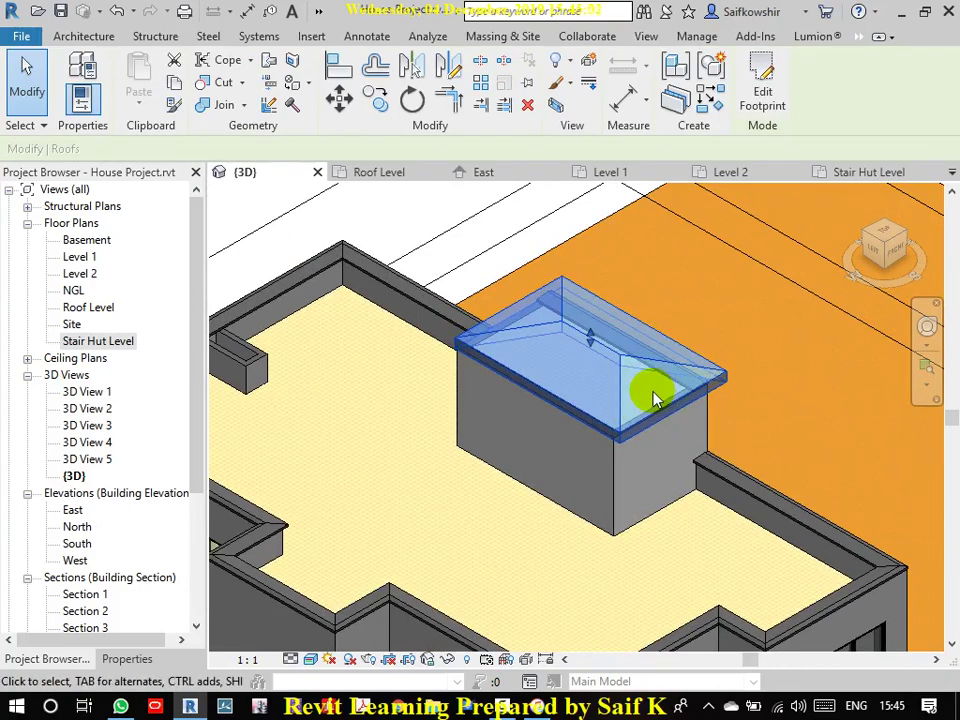
pyautogui.scroll(1, 645, 398)
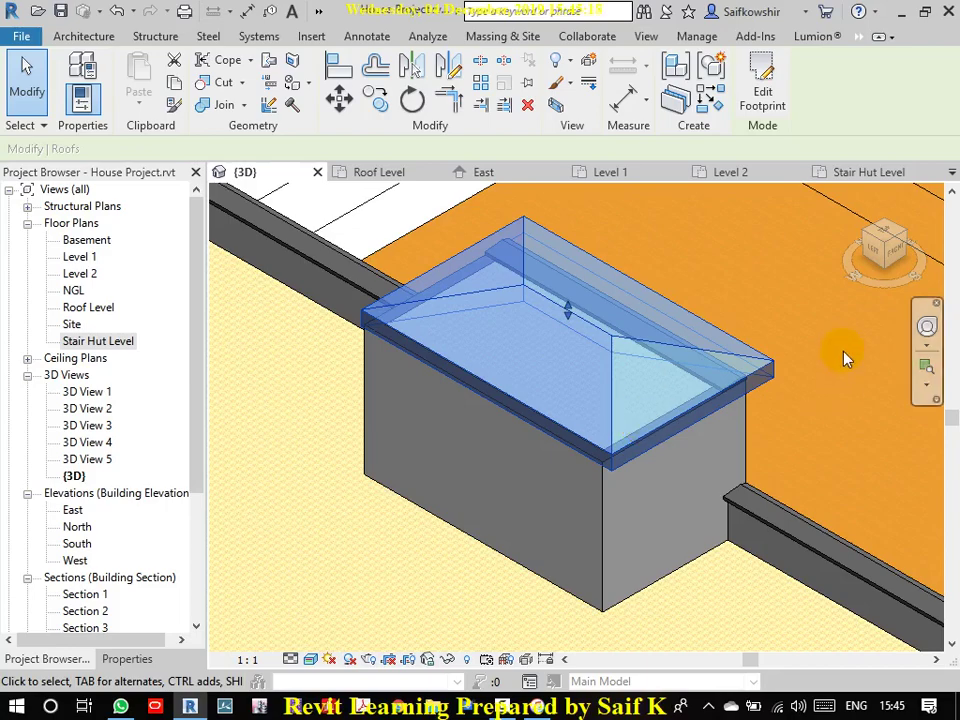
pyautogui.press('Delete')
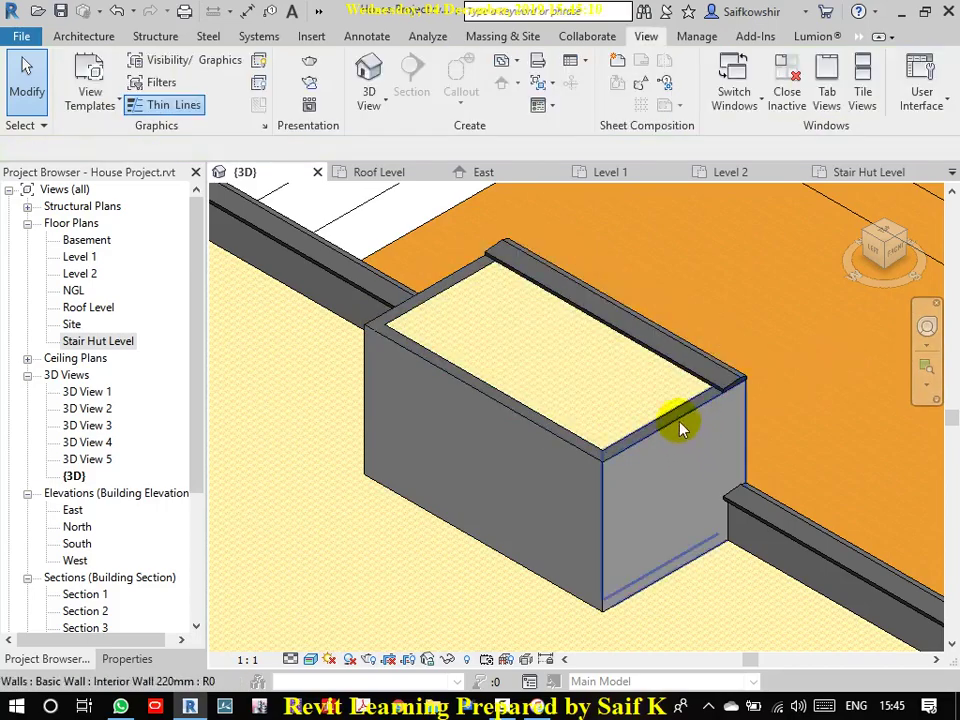
# Step: Set the Top Offset of all four stair hut walls to 800 to form a parapet above Stair Hut Level
pyautogui.click(681, 424)
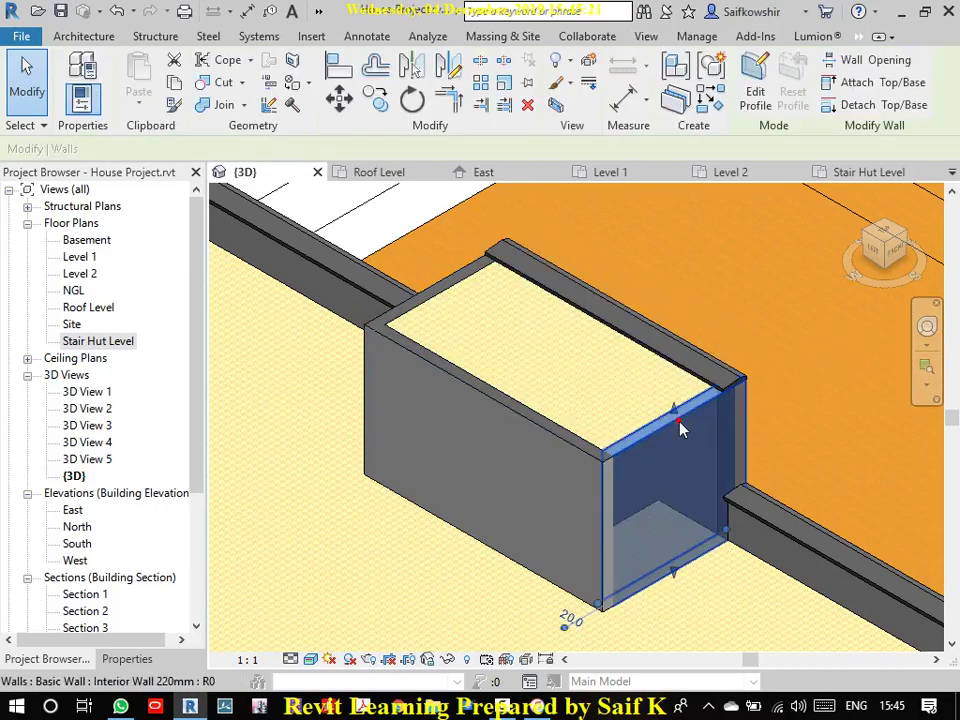
pyautogui.keyDown('ctrl'); pyautogui.click(553, 444); pyautogui.keyUp('ctrl')
pyautogui.keyDown('ctrl'); pyautogui.click(548, 266); pyautogui.keyUp('ctrl')
pyautogui.keyDown('ctrl'); pyautogui.click(548, 266); pyautogui.keyUp('ctrl')
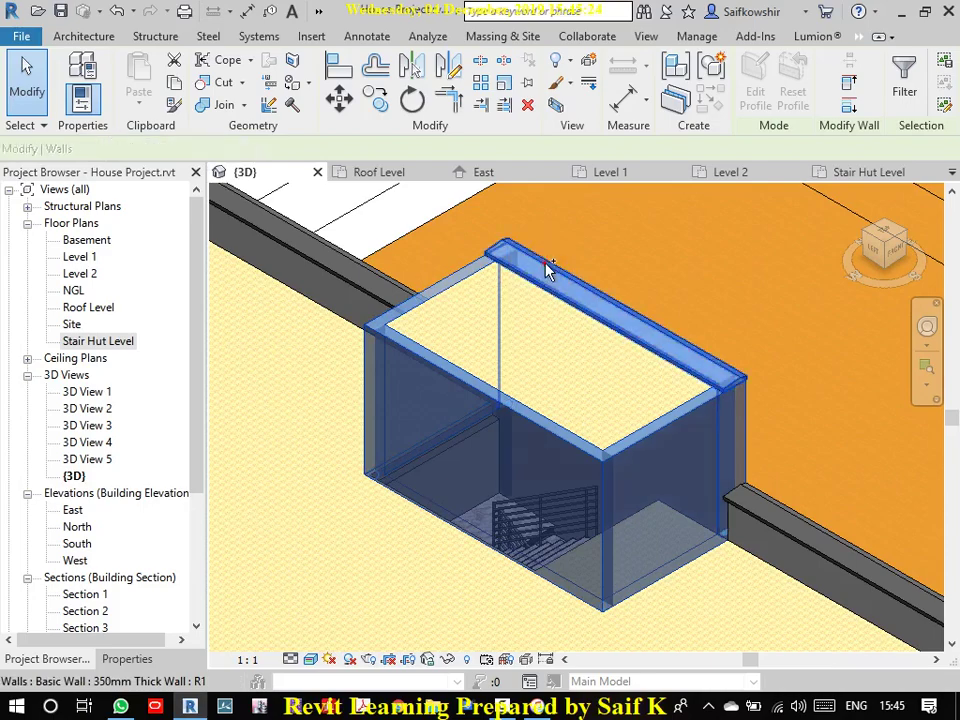
pyautogui.click(126, 658)
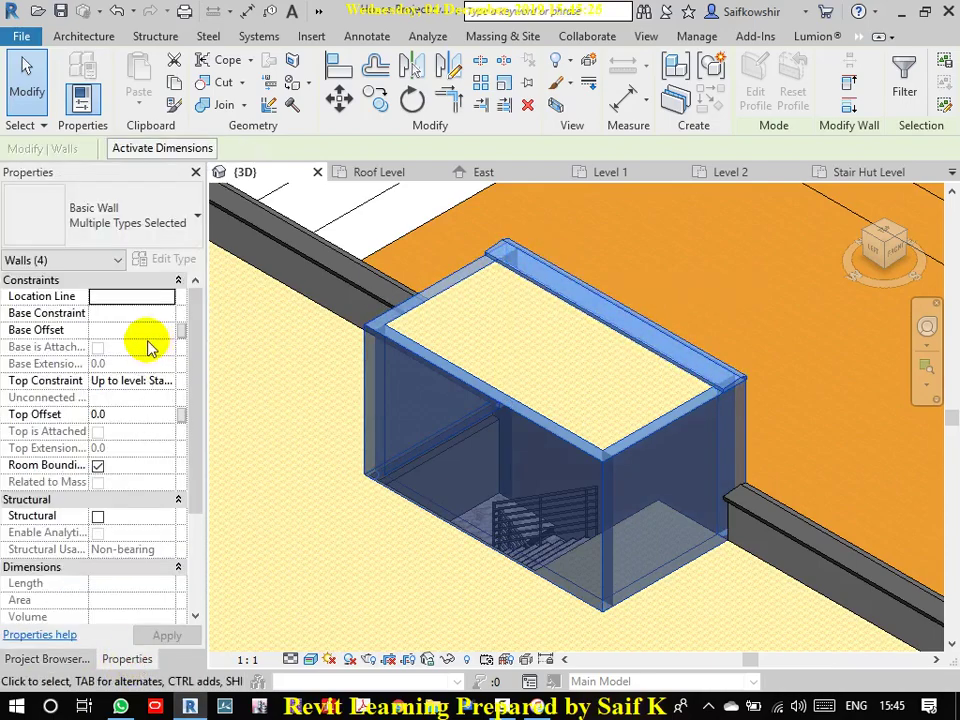
pyautogui.click(139, 413)
pyautogui.write('800')
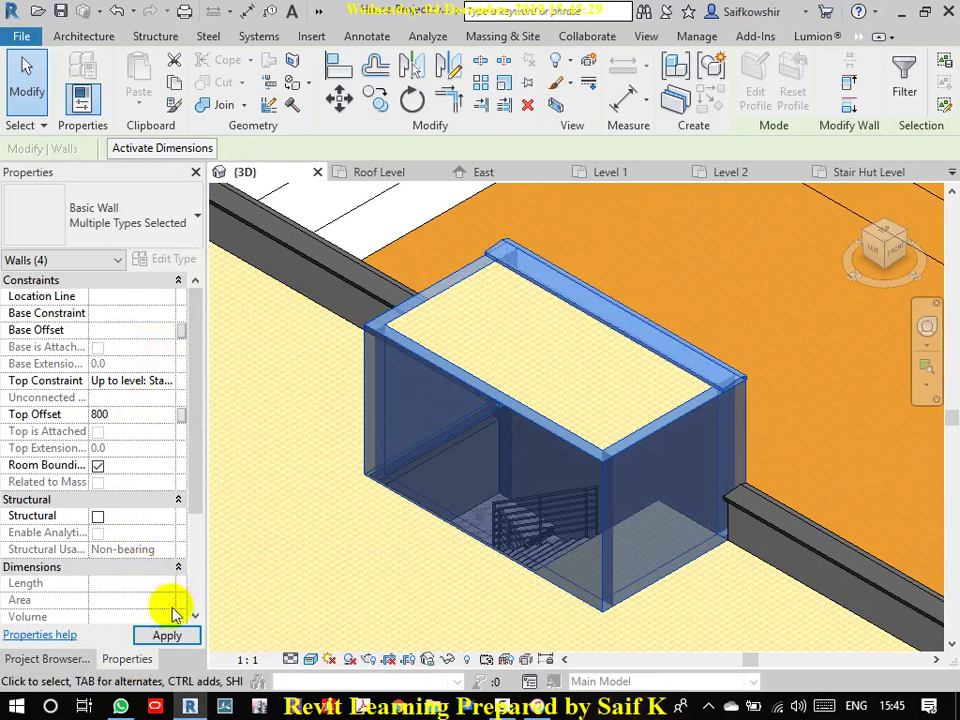
pyautogui.click(167, 637)
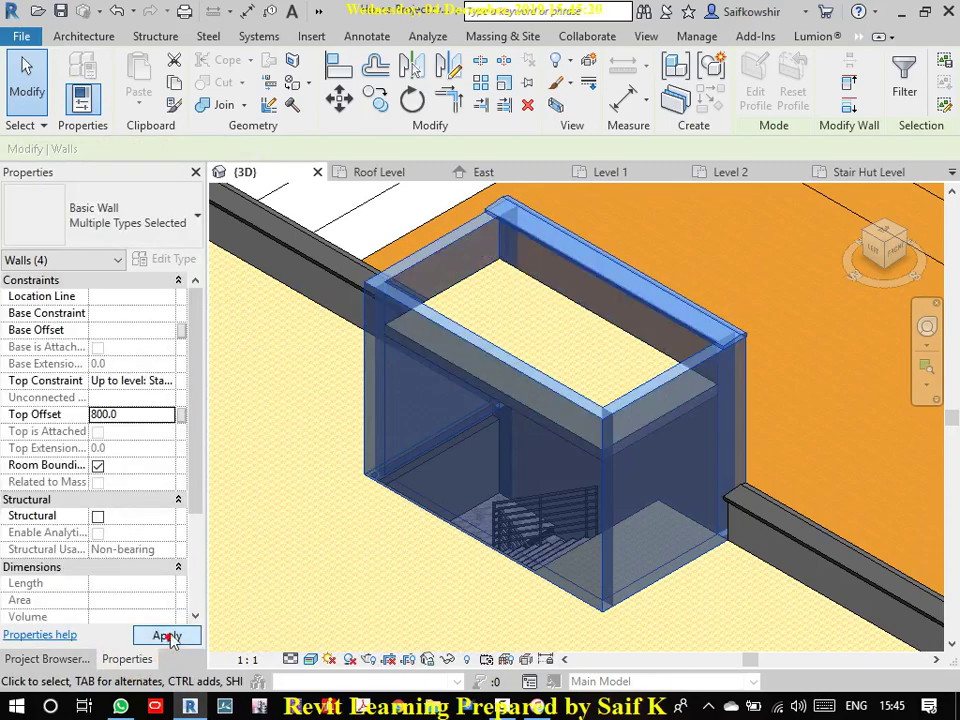
pyautogui.click(315, 521)
pyautogui.scroll(-3, 482, 444)
pyautogui.scroll(-2, 483, 468)
pyautogui.moveTo(492, 458); pyautogui.dragTo(546, 456, button='middle')
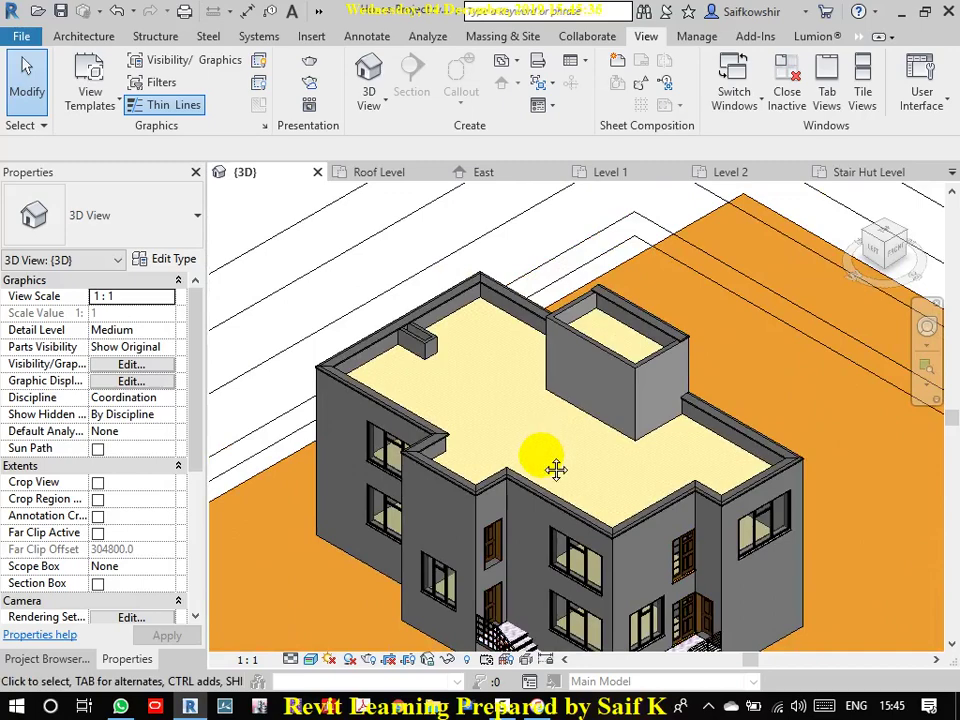
pyautogui.moveTo(553, 467); pyautogui.dragTo(548, 389, button='middle')
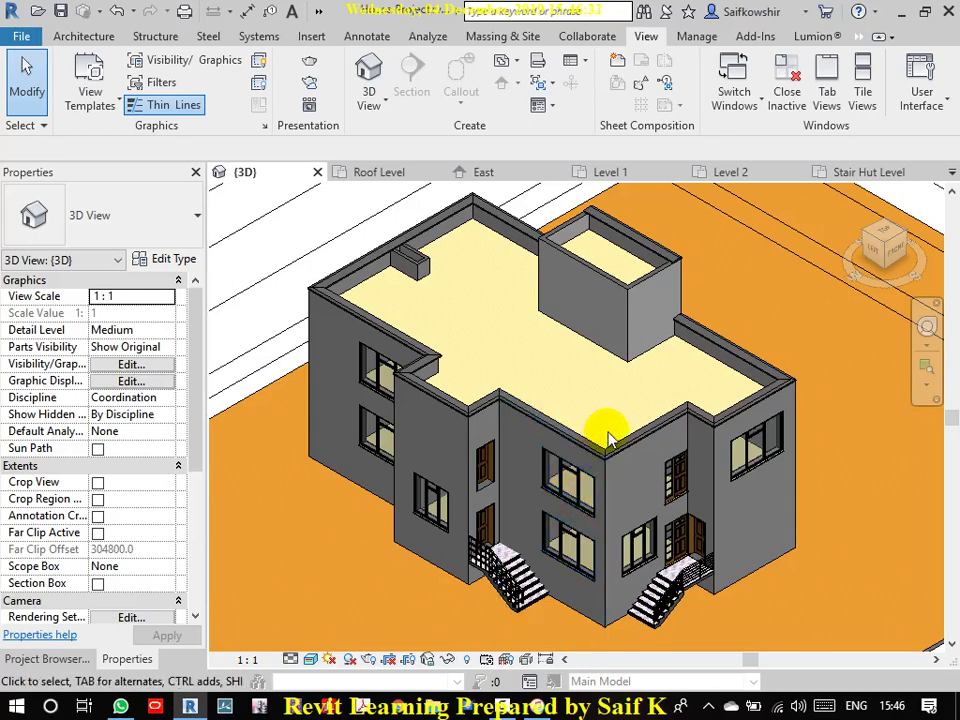
pyautogui.scroll(-4, 576, 390)
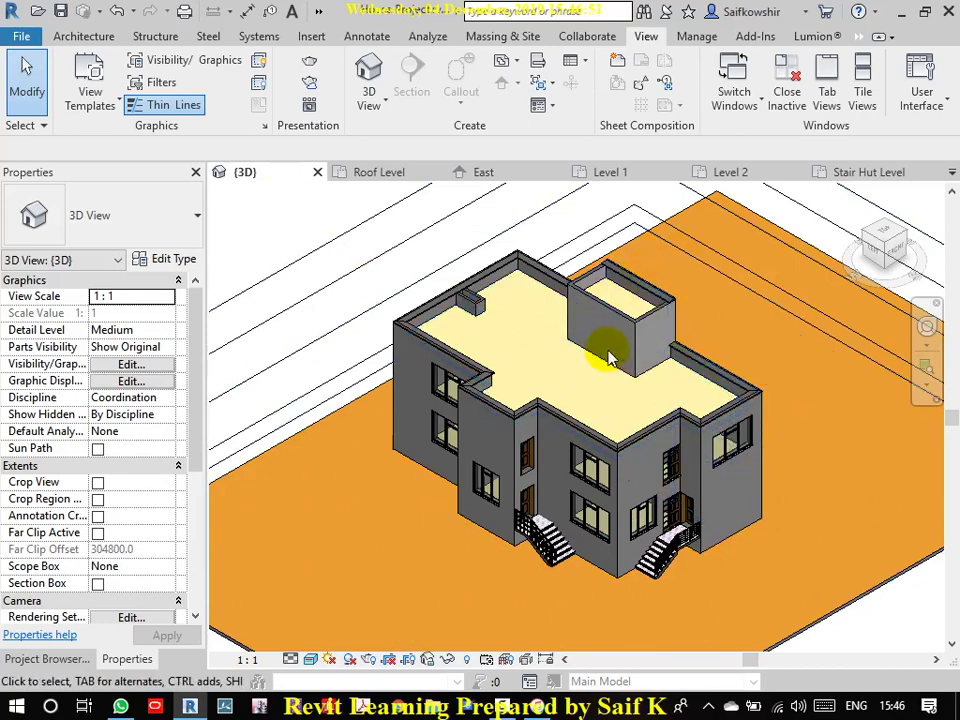
# Step: Open the Roof Level floor plan, start the Door command and save the project
pyautogui.click(77, 658)
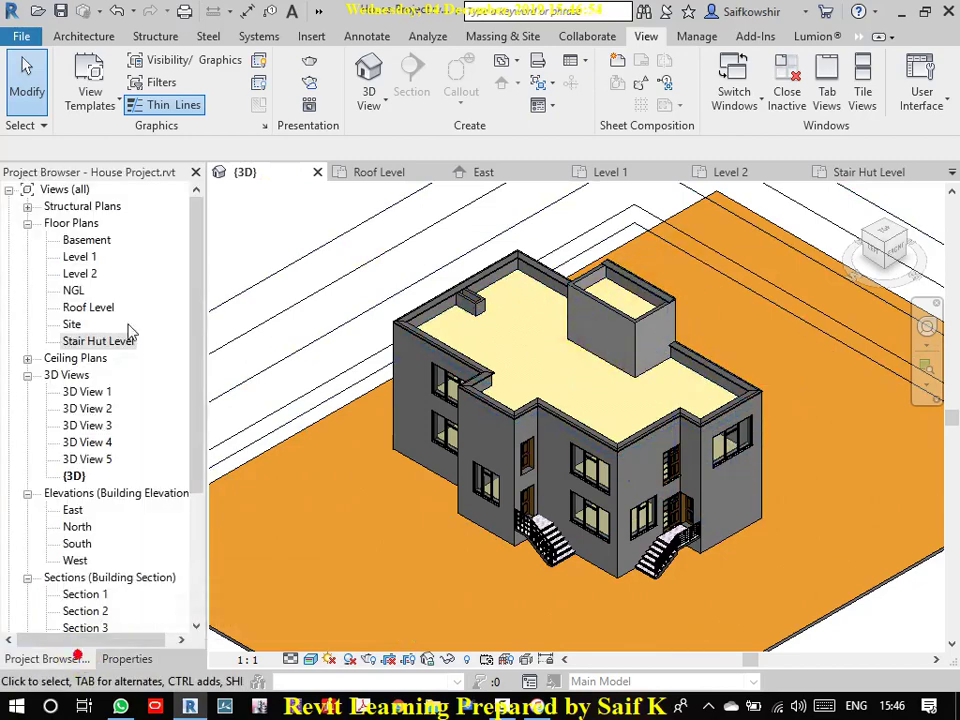
pyautogui.doubleClick(86, 307)
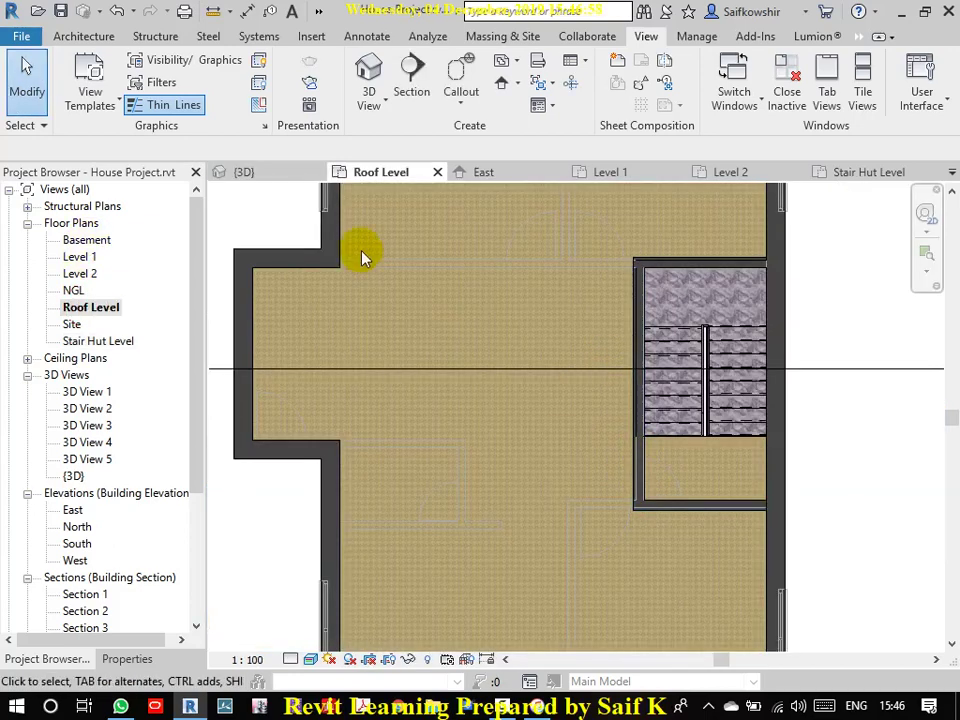
pyautogui.click(83, 36)
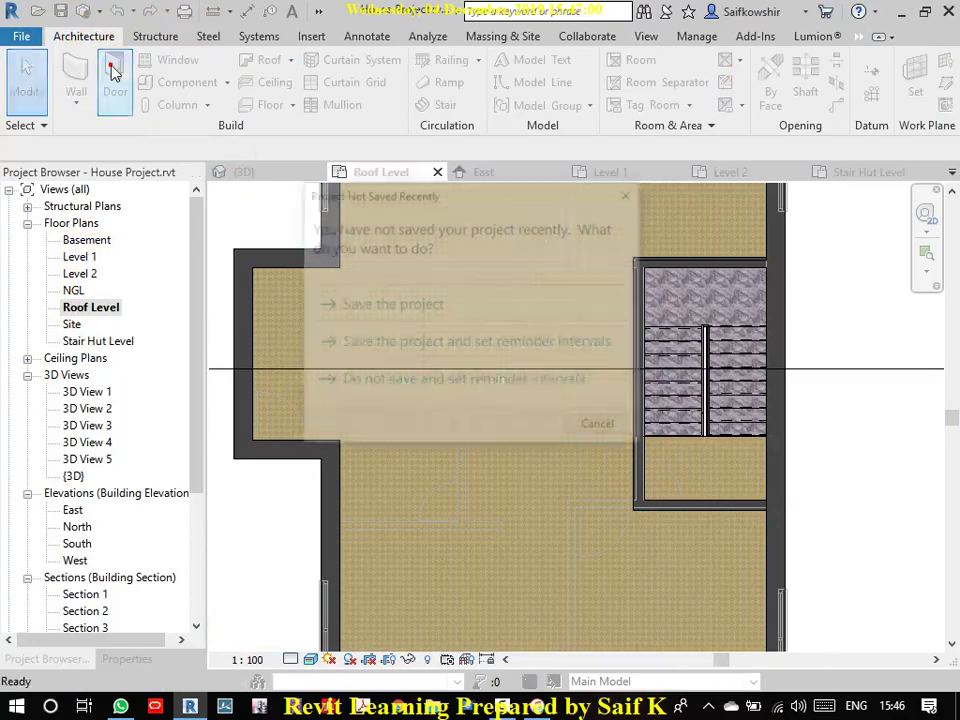
pyautogui.click(382, 303)
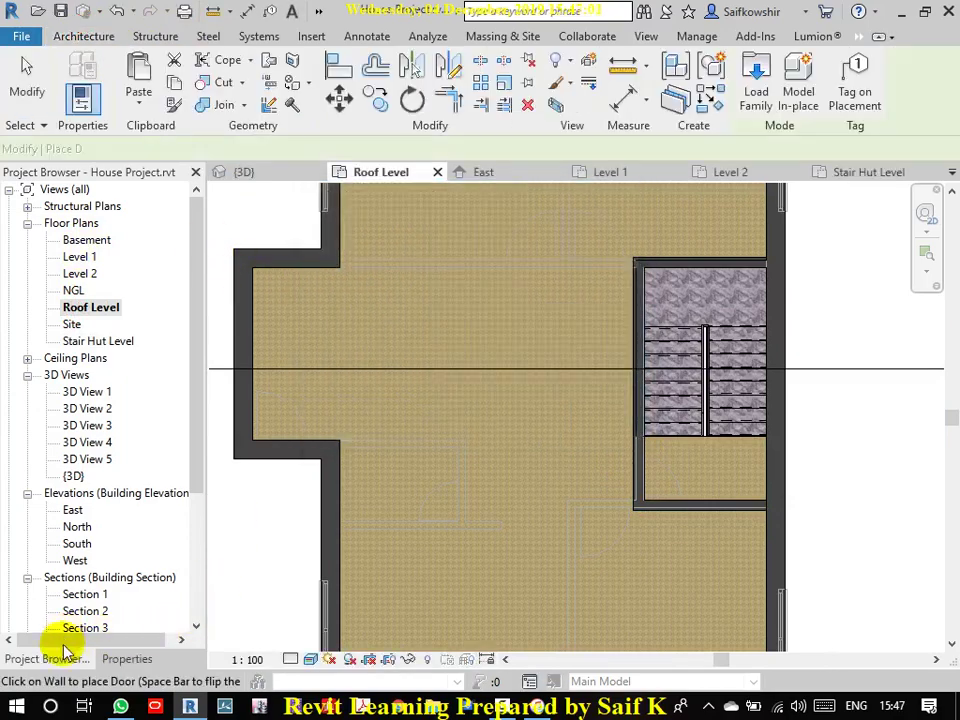
# Step: Place an IntSgl (6).0005 810 x 2110mm door near the south end of the stair hut's west wall and select it
pyautogui.click(120, 662)
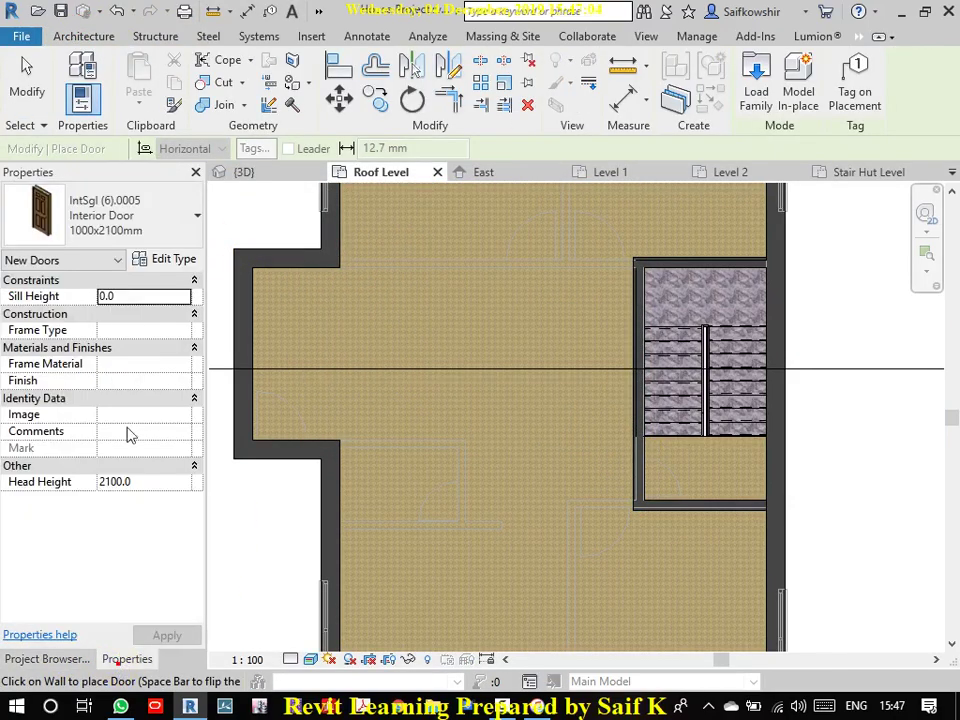
pyautogui.click(159, 219)
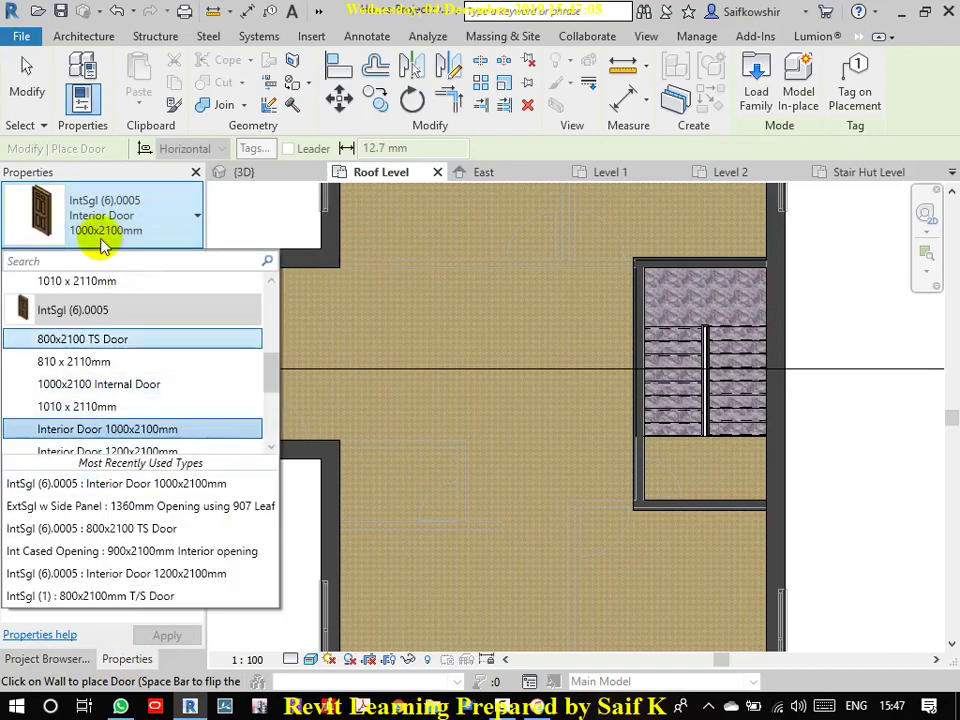
pyautogui.click(85, 364)
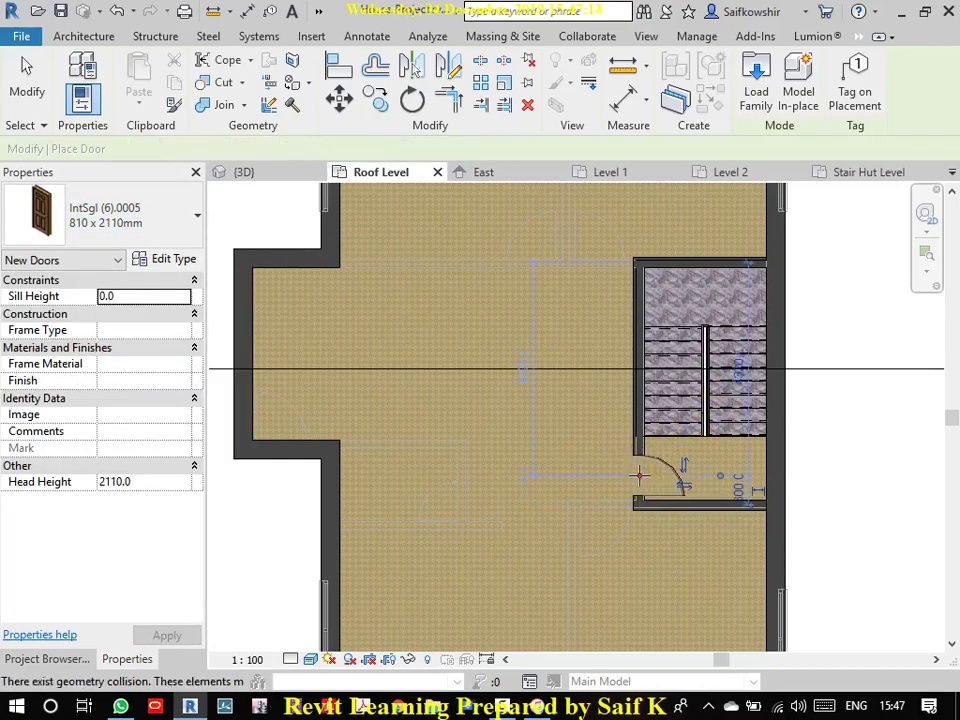
pyautogui.click(640, 476)
pyautogui.click(15, 90)
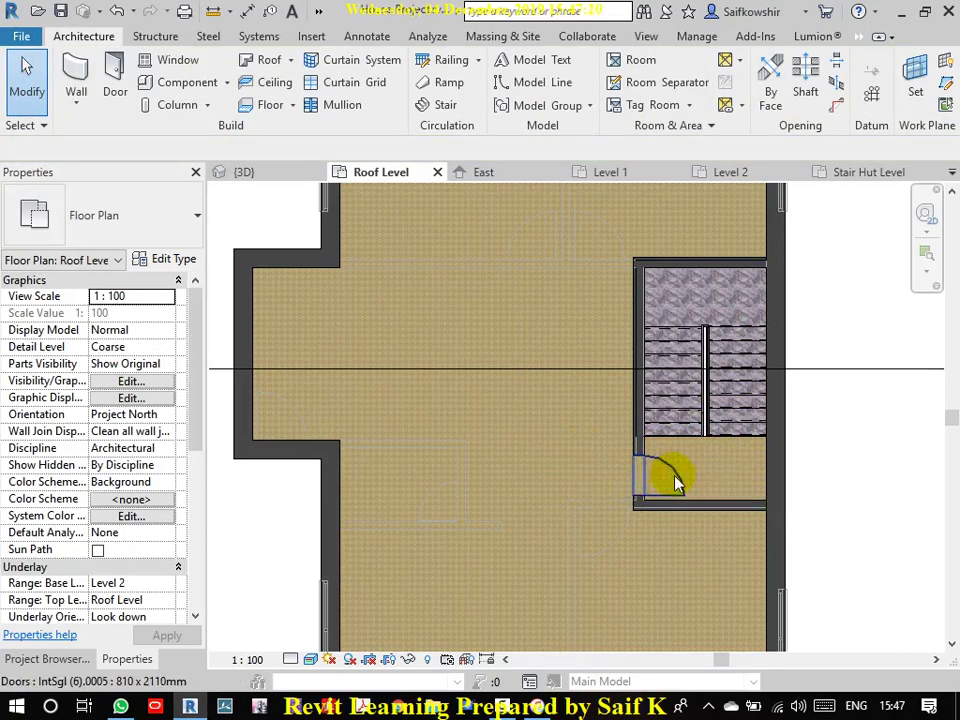
pyautogui.click(630, 478)
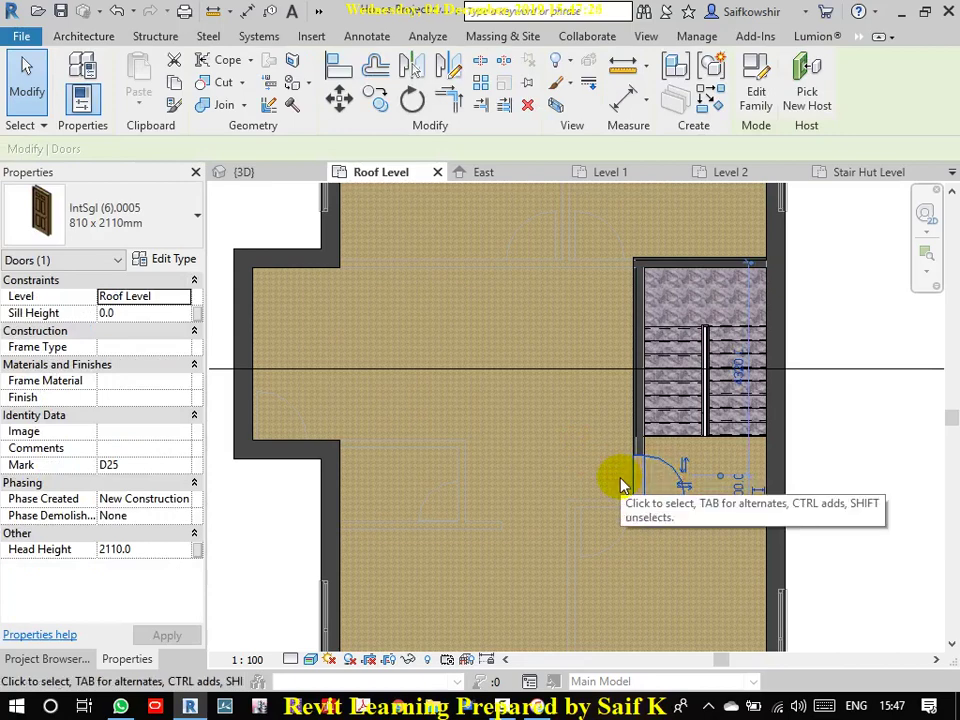
pyautogui.click(596, 427)
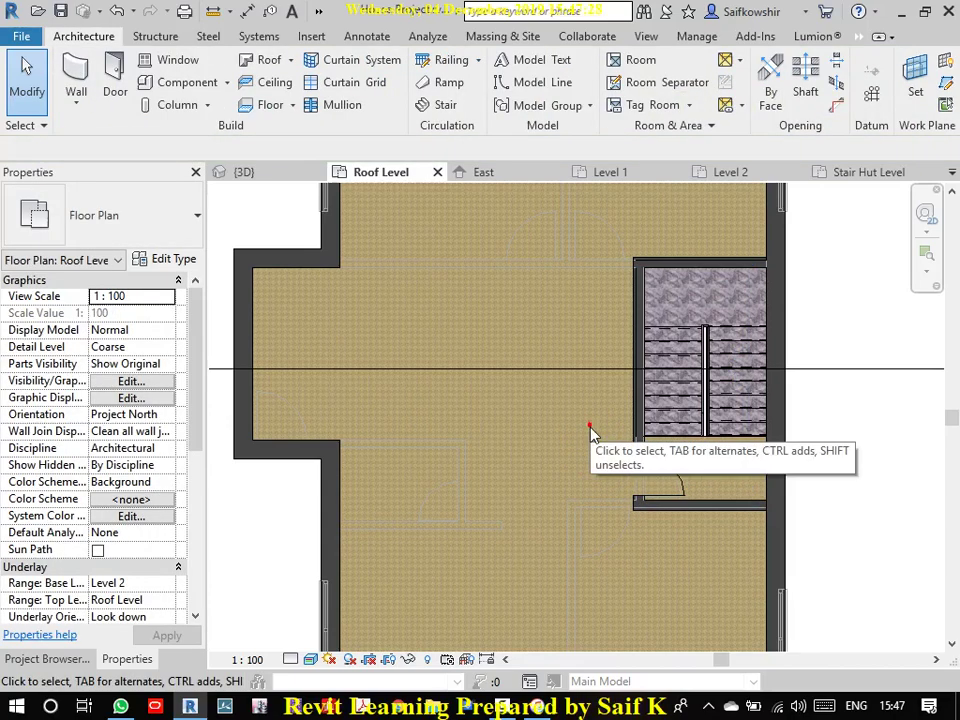
pyautogui.click(672, 489)
pyautogui.click(606, 490)
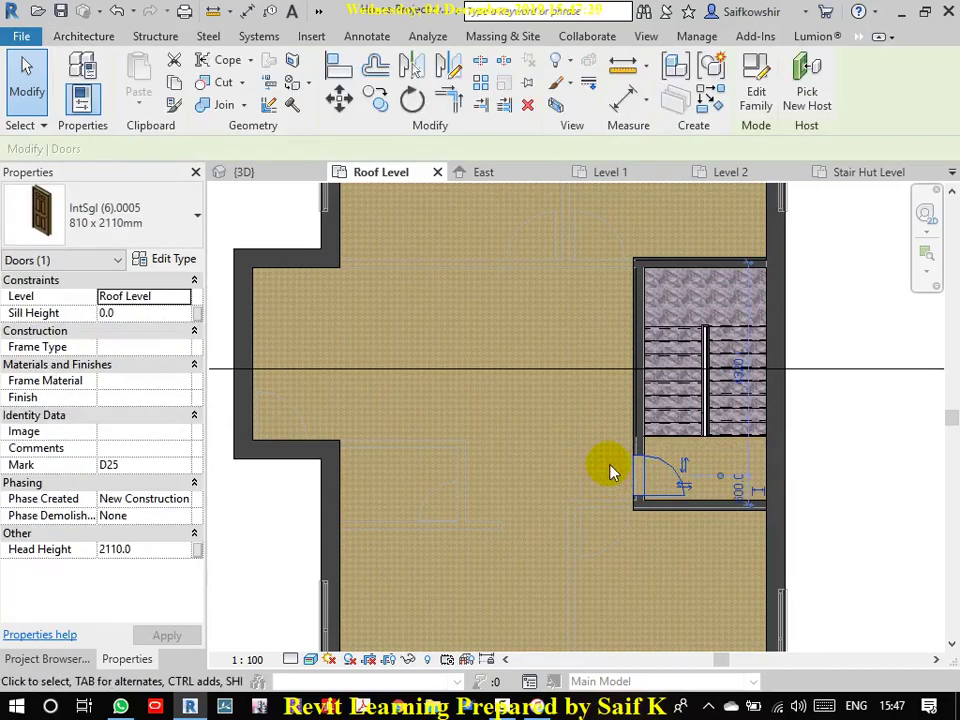
pyautogui.click(611, 470)
pyautogui.click(674, 484)
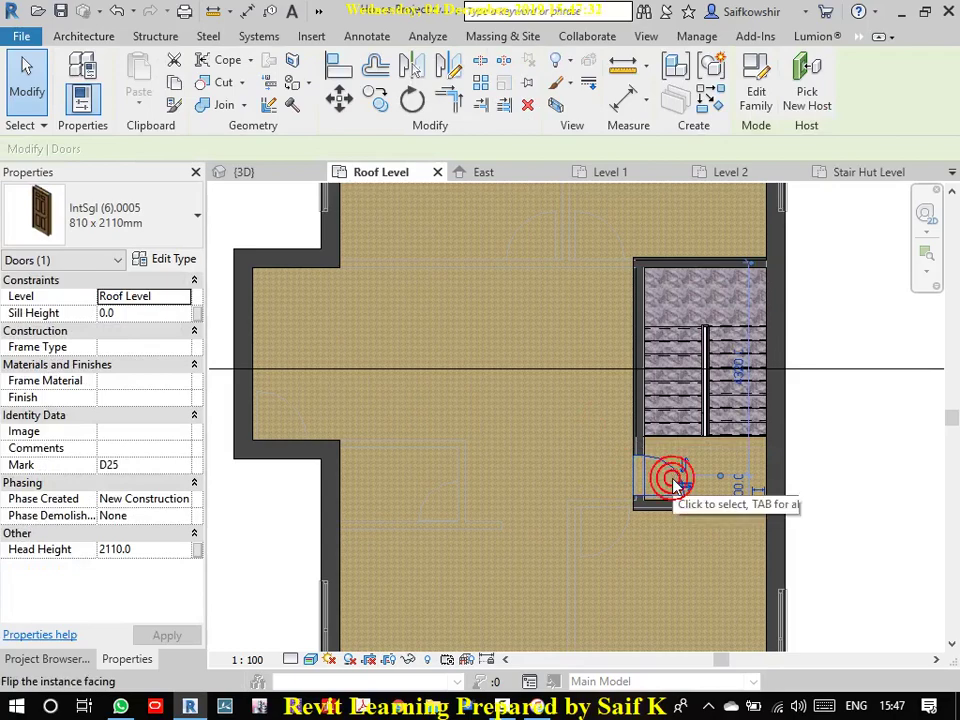
pyautogui.click(589, 495)
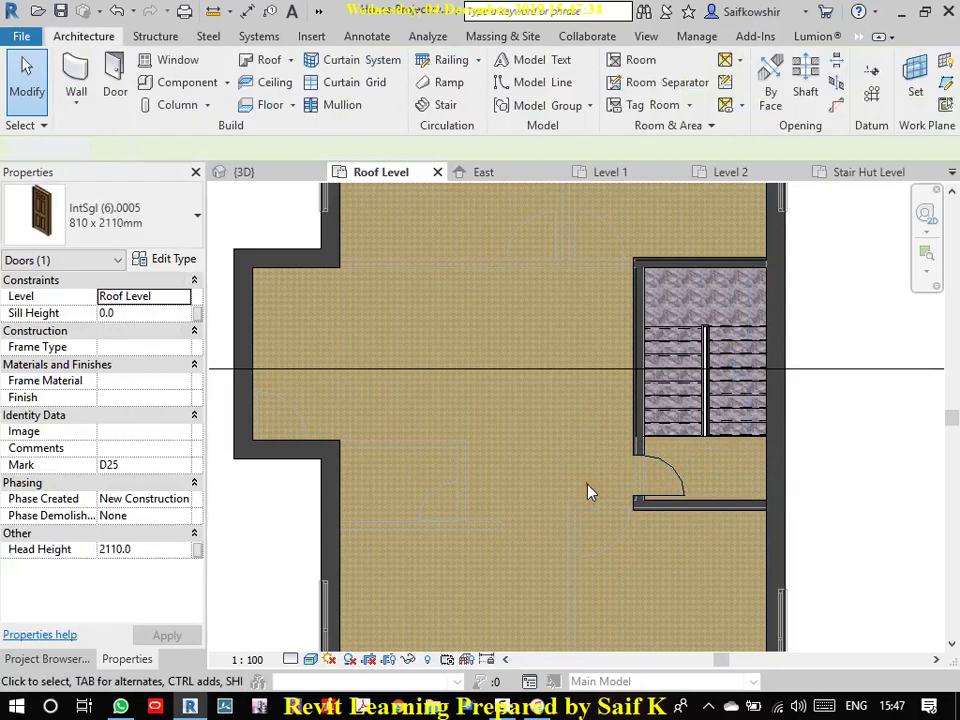
pyautogui.click(588, 490)
pyautogui.click(677, 476)
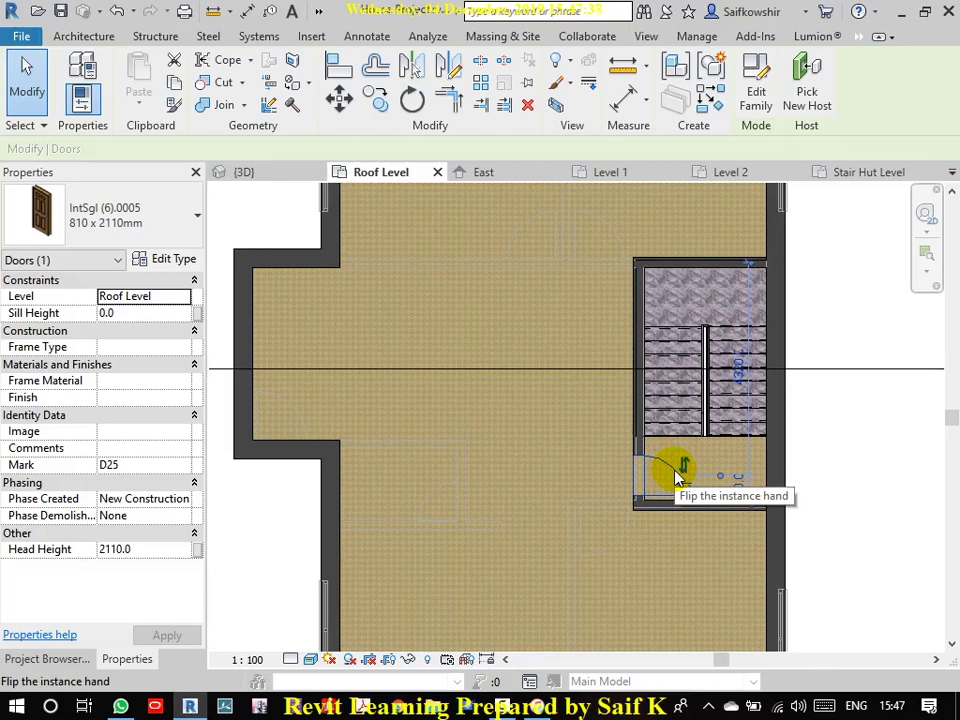
pyautogui.click(679, 474)
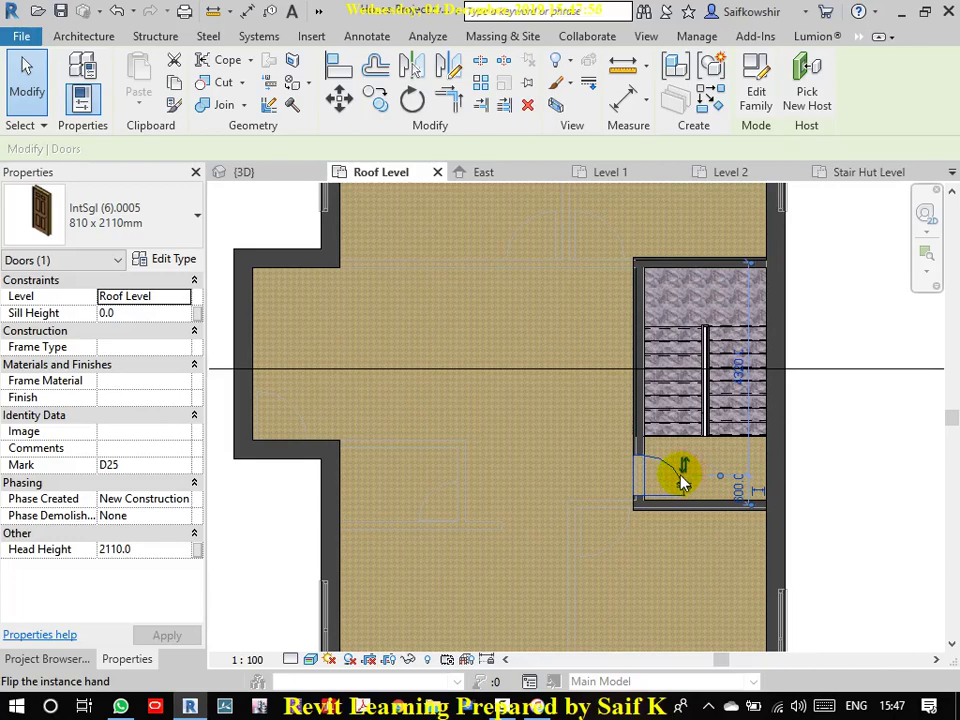
# Step: Select all instances of the stair hut door's type in the entire project, and clear the selection
pyautogui.scroll(-1, 583, 429)
pyautogui.rightClick(636, 460)
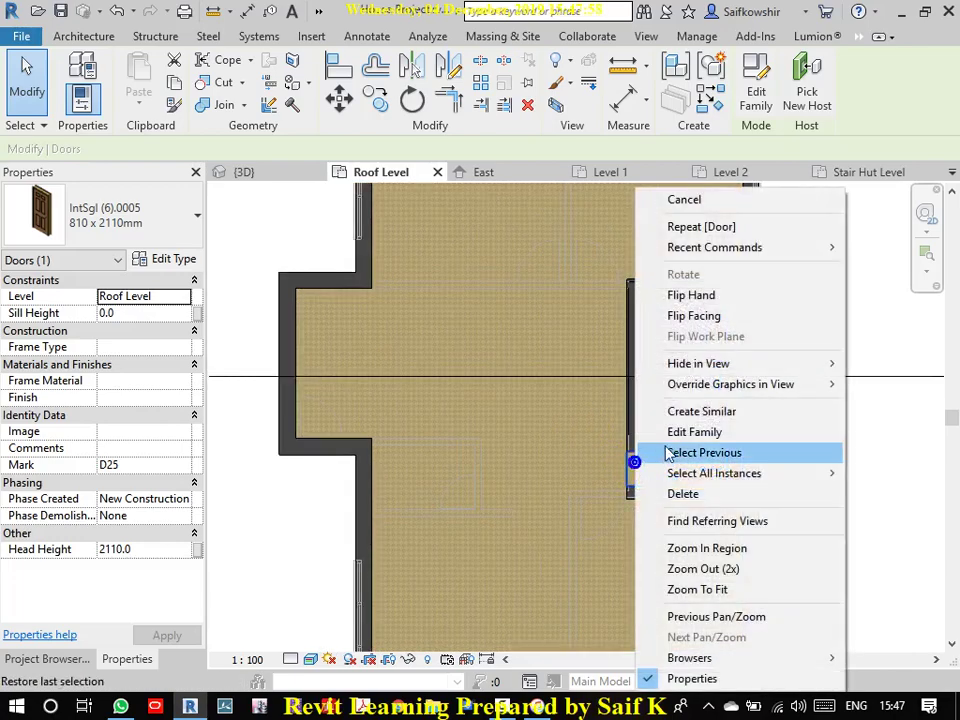
pyautogui.moveTo(686, 474)
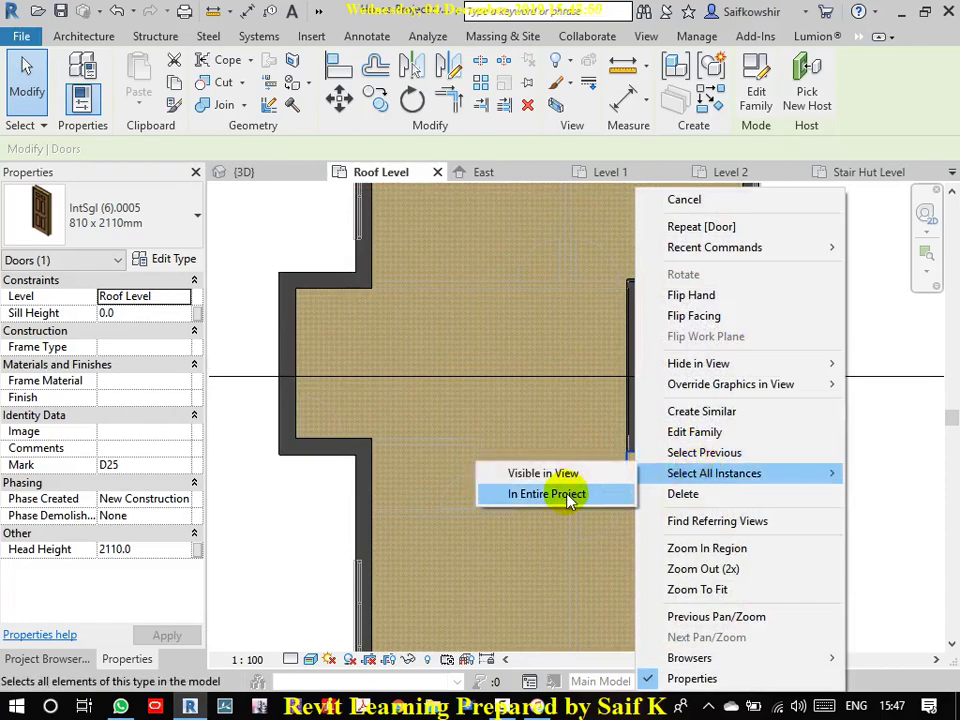
pyautogui.click(548, 494)
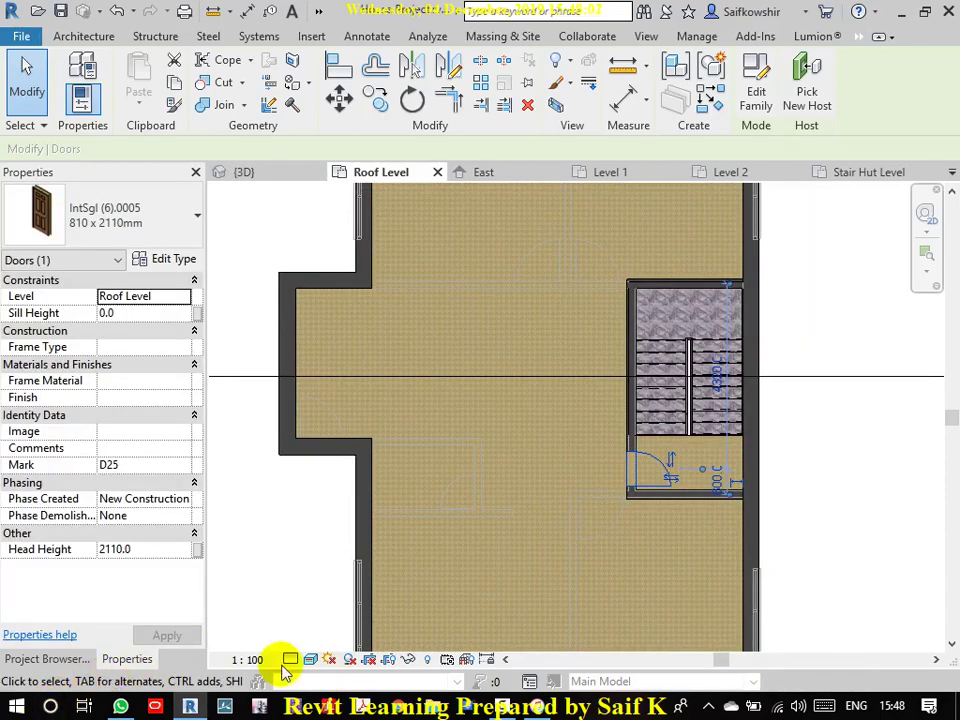
pyautogui.click(557, 525)
pyautogui.scroll(-1, 463, 412)
pyautogui.scroll(-1, 463, 412)
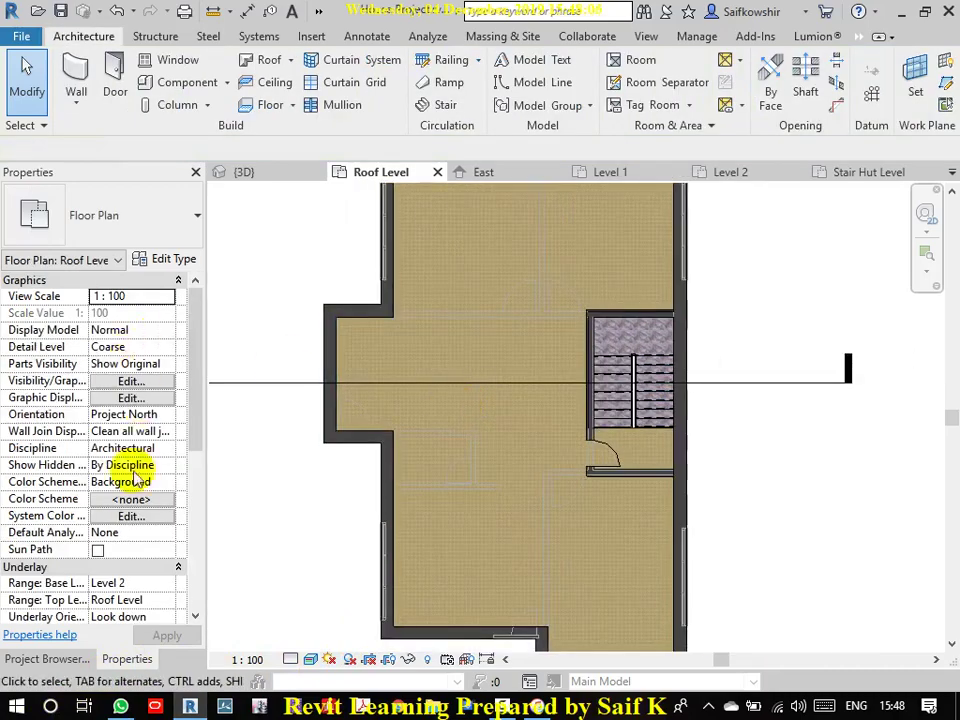
# Step: Open the Level 1 floor plan, select all visible instances of the north-west bedroom's entrance door type, and clear the selection
pyautogui.click(46, 659)
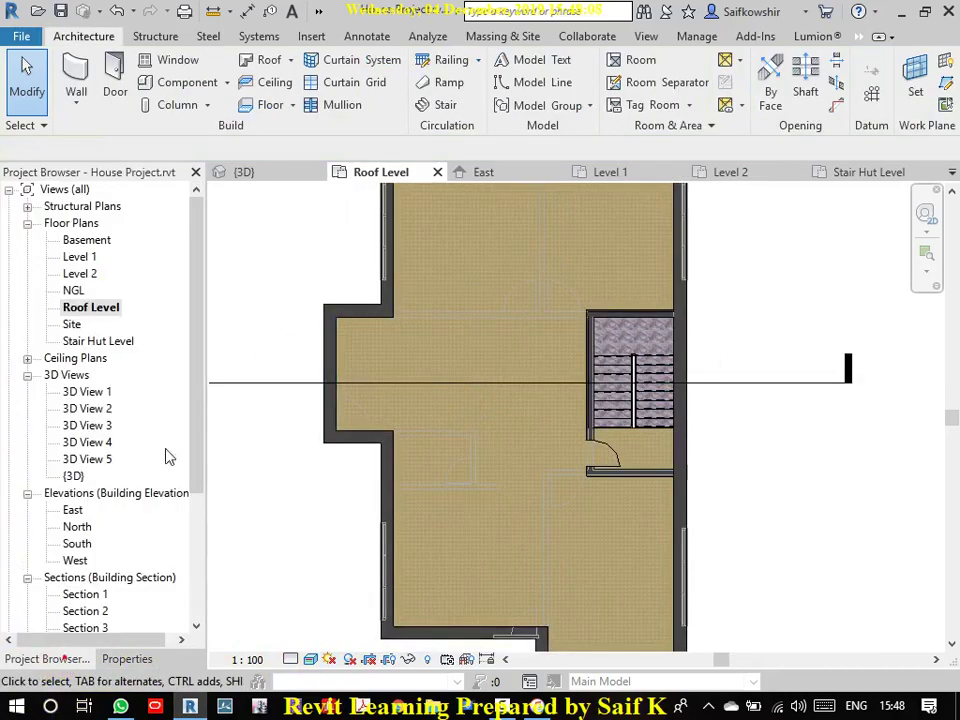
pyautogui.doubleClick(92, 258)
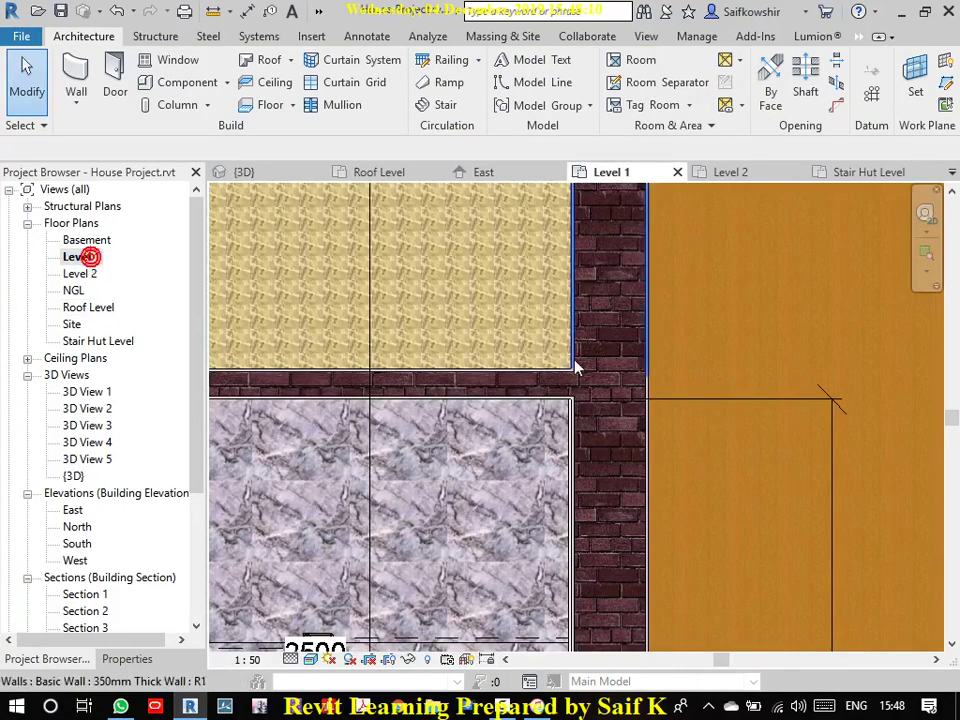
pyautogui.scroll(-3, 565, 493)
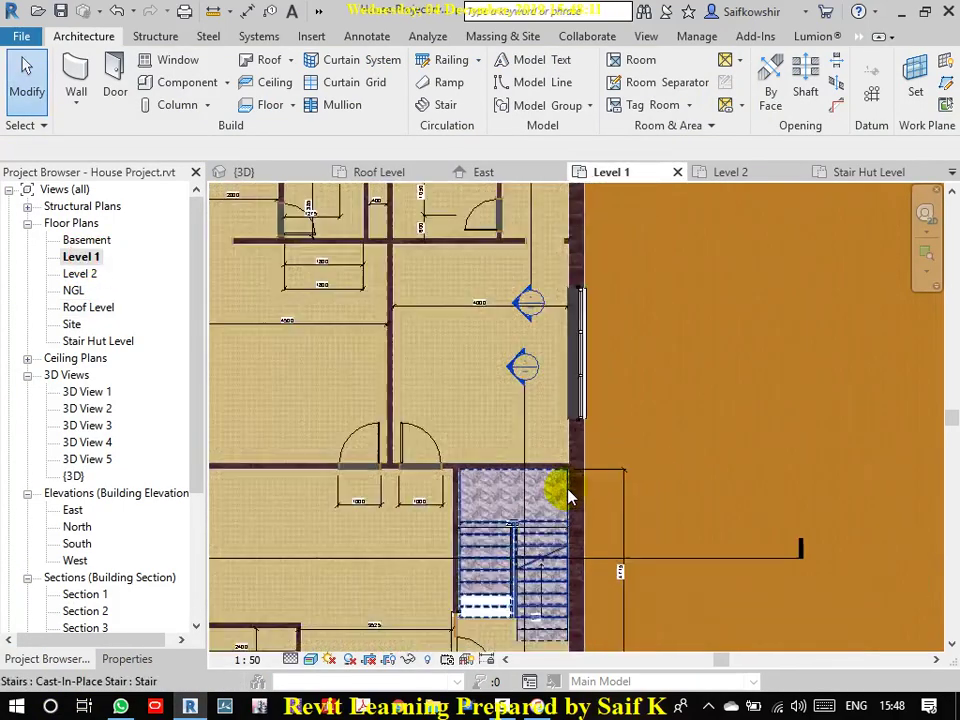
pyautogui.click(447, 460)
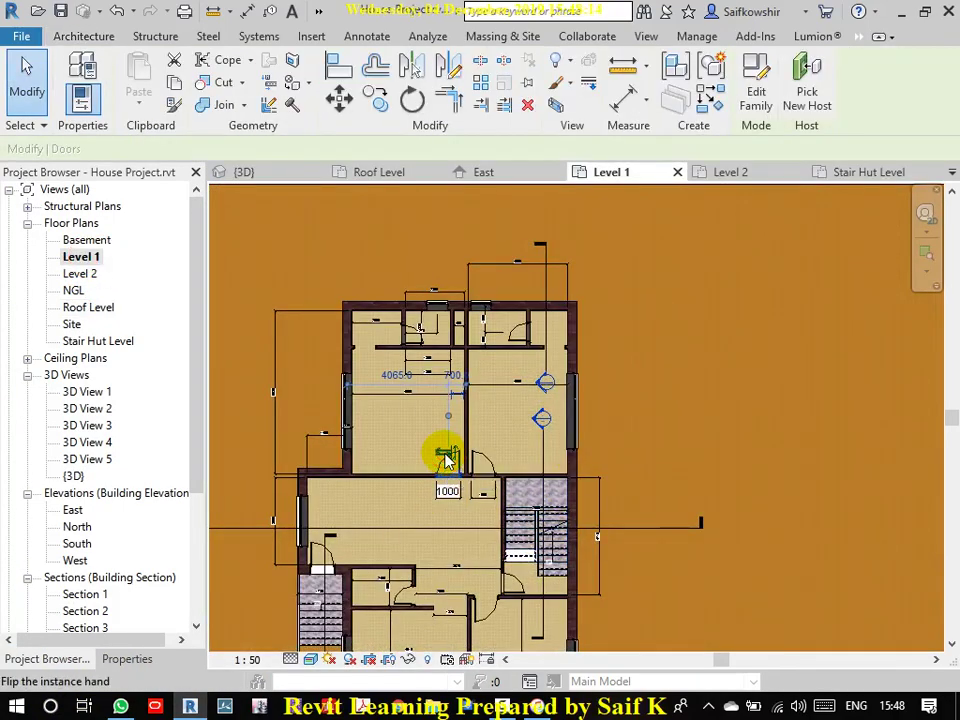
pyautogui.rightClick(441, 455)
pyautogui.moveTo(600, 486)
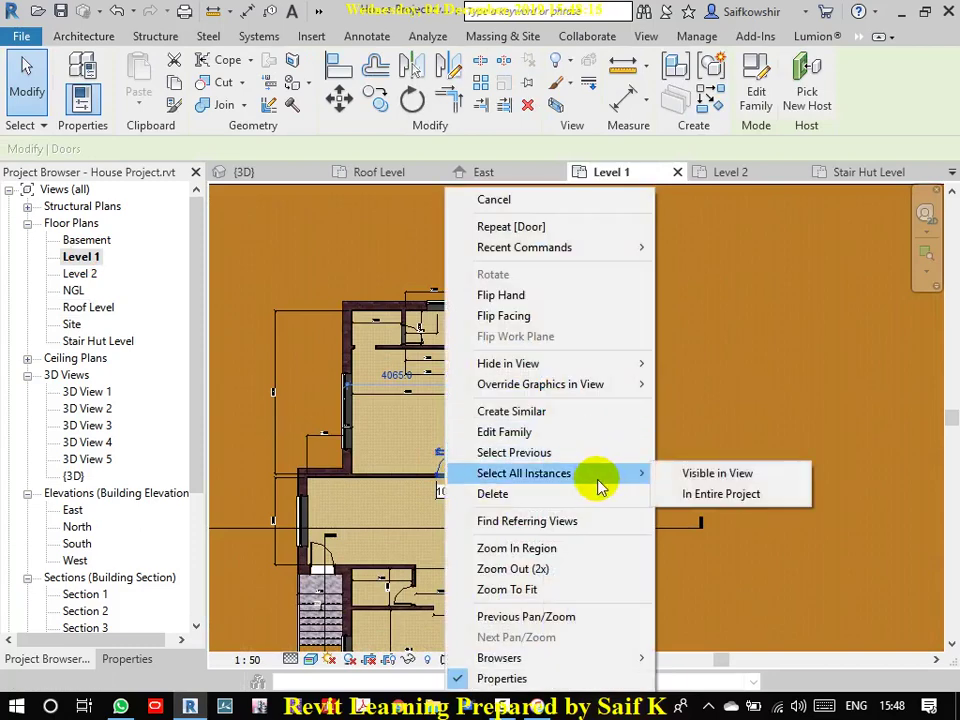
pyautogui.click(731, 476)
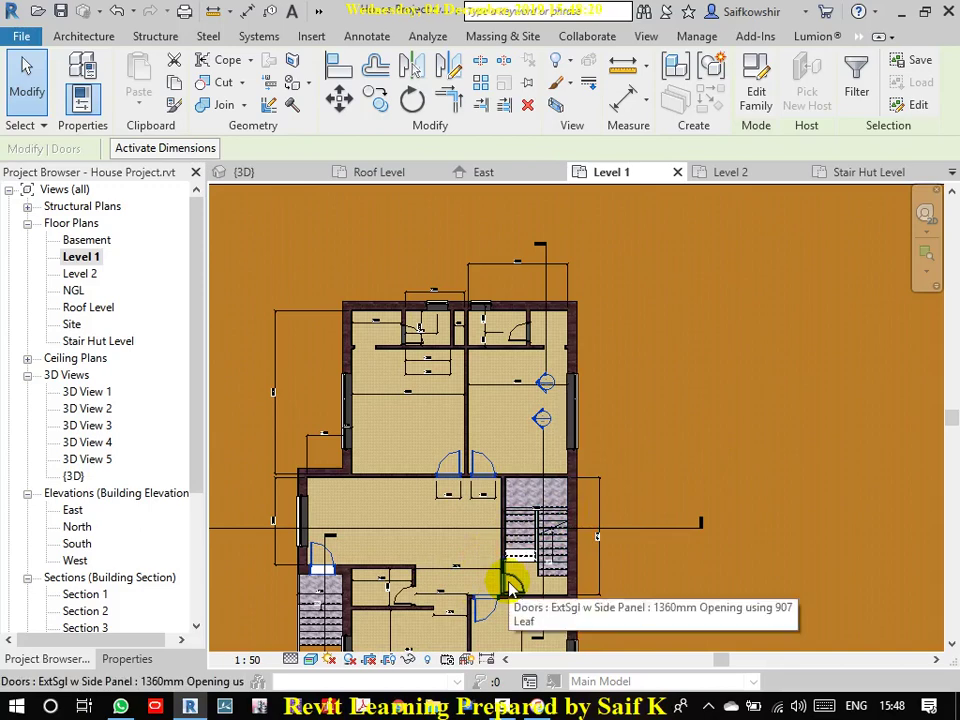
pyautogui.click(729, 504)
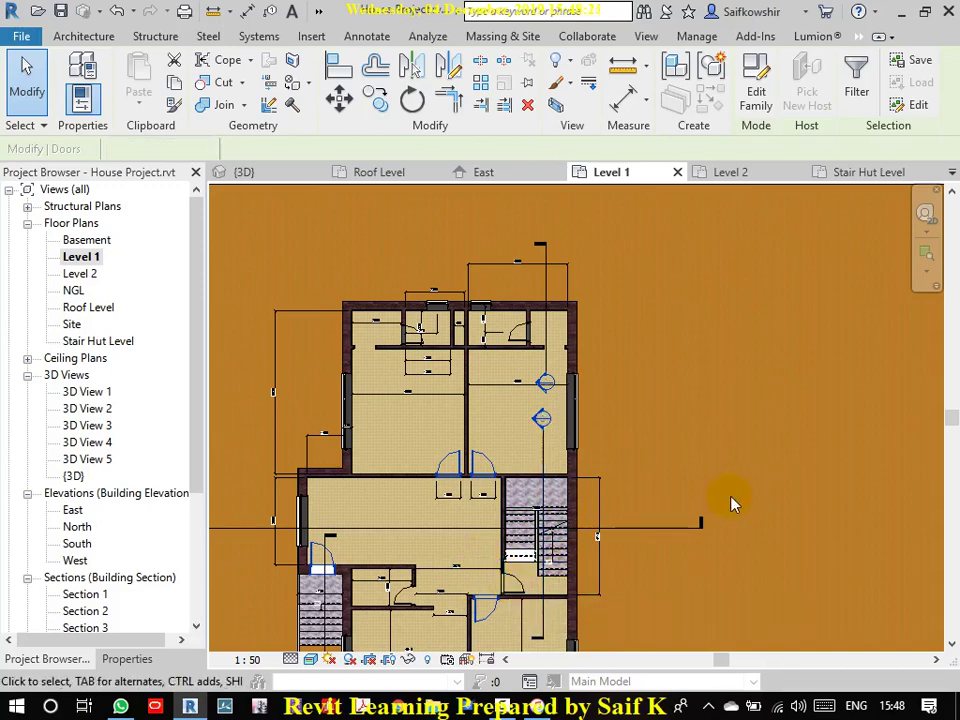
pyautogui.click(512, 334)
pyautogui.click(656, 349)
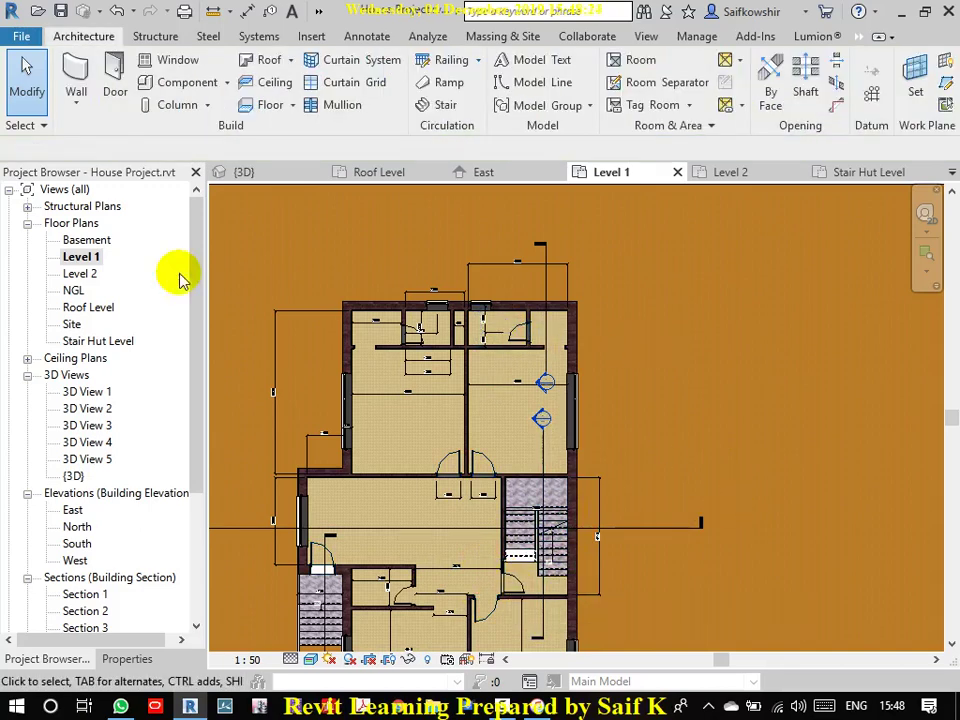
# Step: Open the Roof Level floor plan and examine the stair hut door within the southern part of the roof
pyautogui.click(86, 257)
pyautogui.click(89, 307)
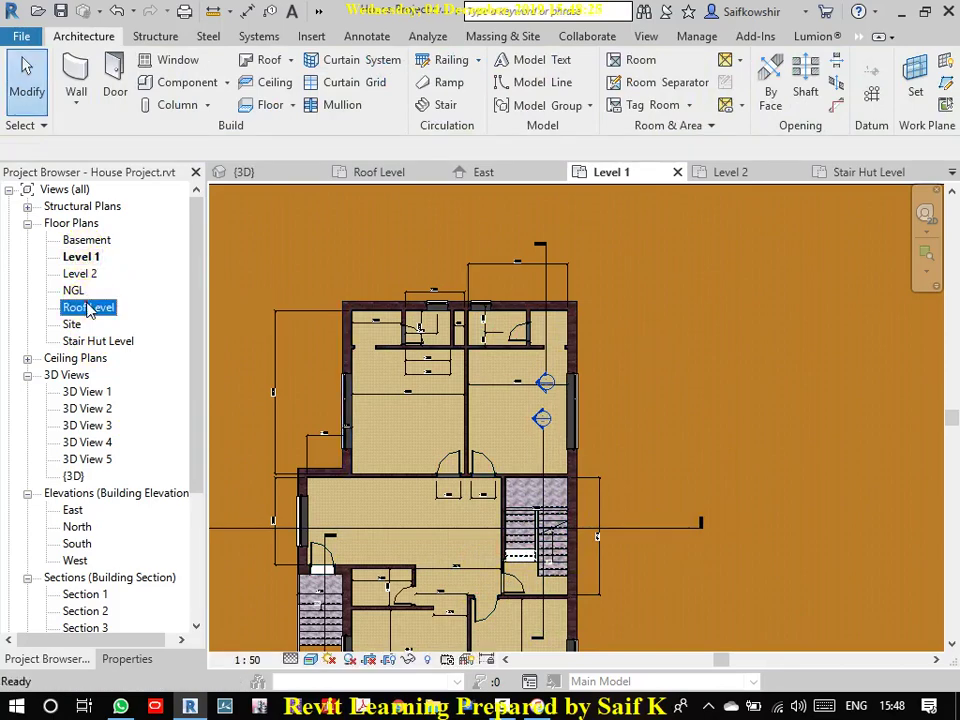
pyautogui.doubleClick(89, 307)
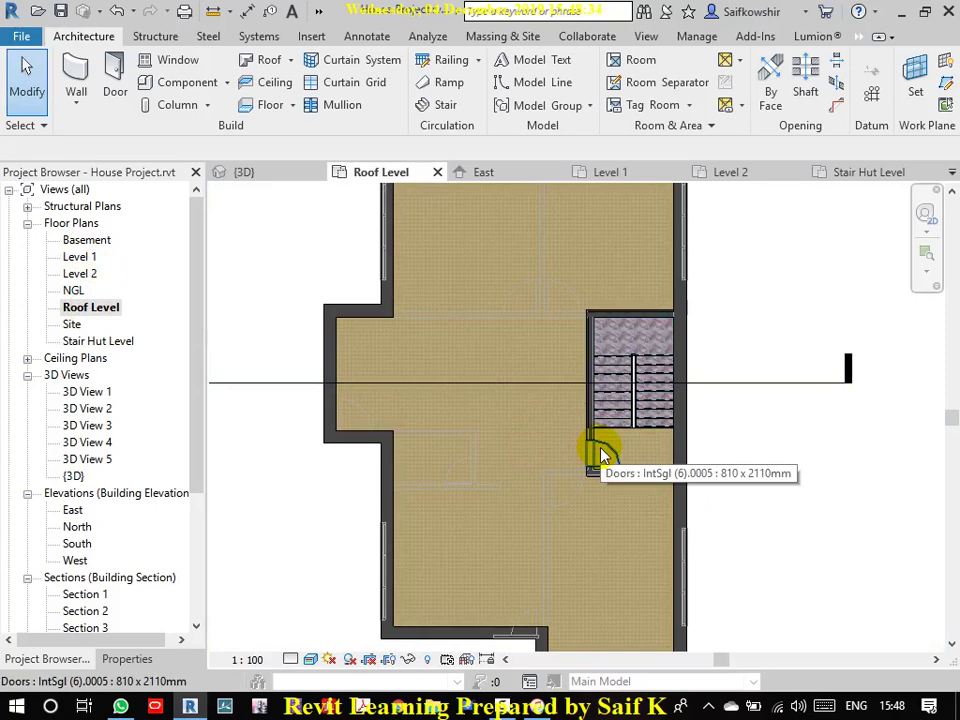
pyautogui.scroll(-3, 705, 490)
pyautogui.moveTo(703, 536); pyautogui.dragTo(681, 482, button='middle')
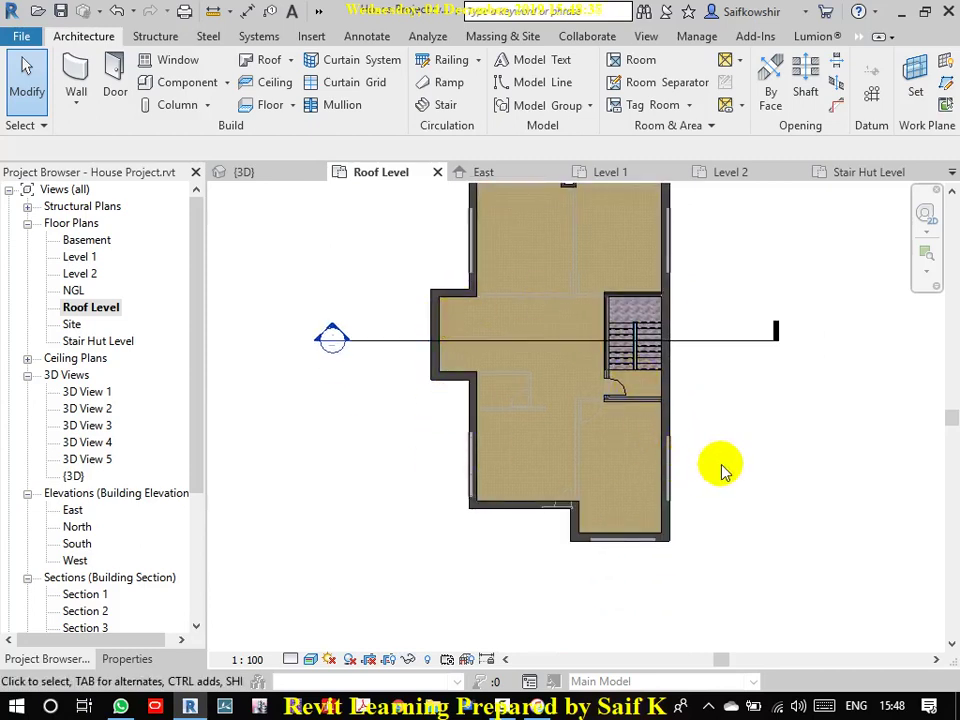
# Step: Reopen the Level 1 floor plan at the short exterior wall beside the hall's north-west corner
pyautogui.click(88, 258)
pyautogui.doubleClick(88, 258)
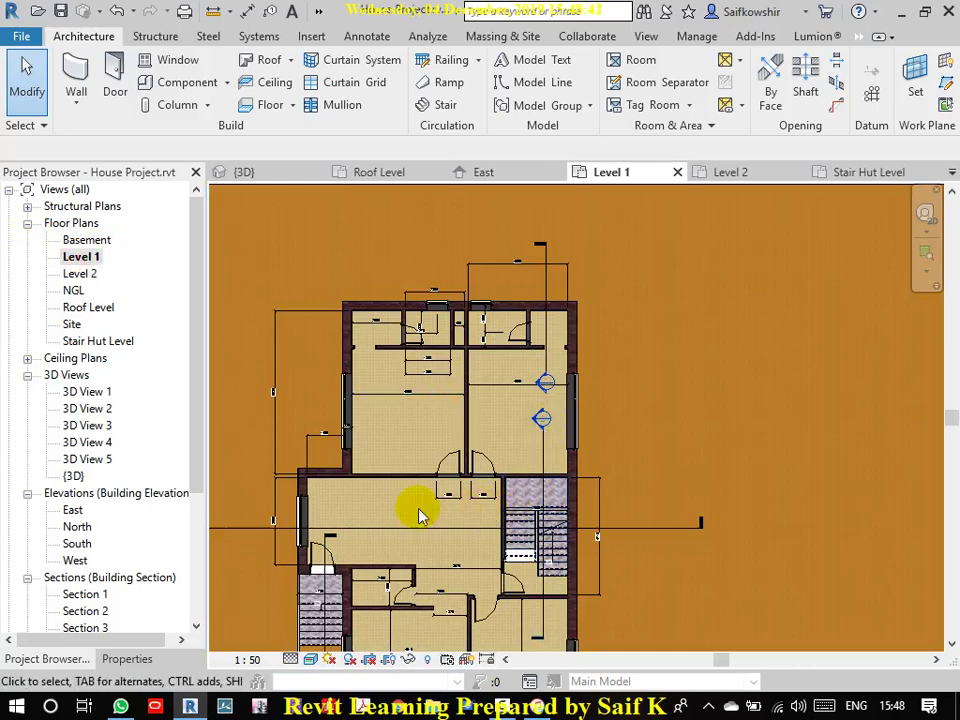
pyautogui.moveTo(418, 510); pyautogui.dragTo(459, 437, button='middle')
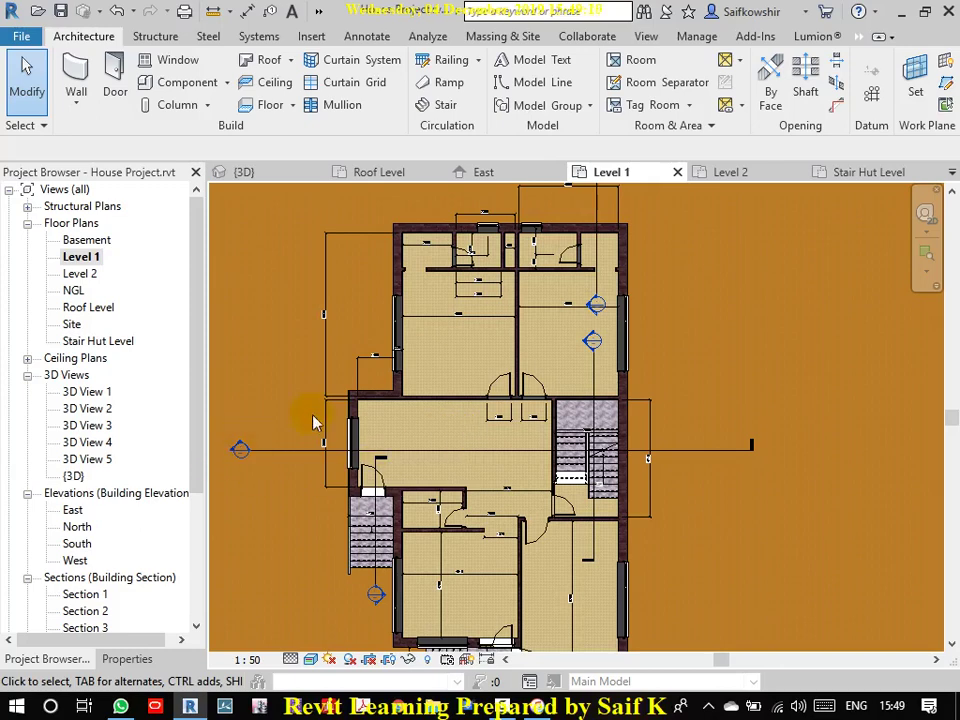
pyautogui.moveTo(372, 393); pyautogui.dragTo(432, 395, button='middle')
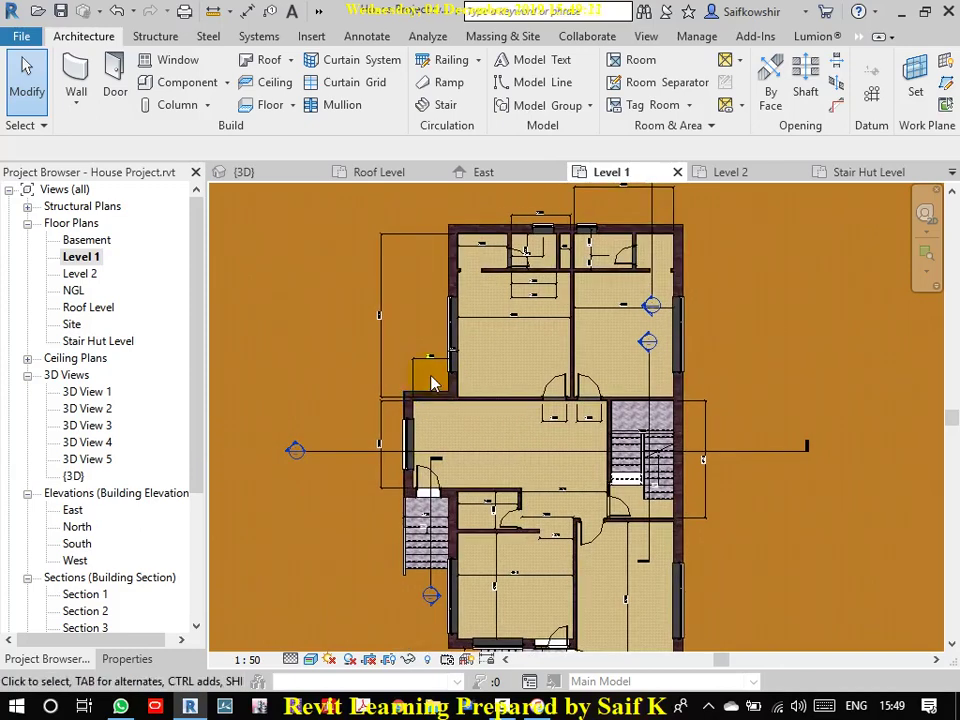
pyautogui.scroll(1, 432, 383)
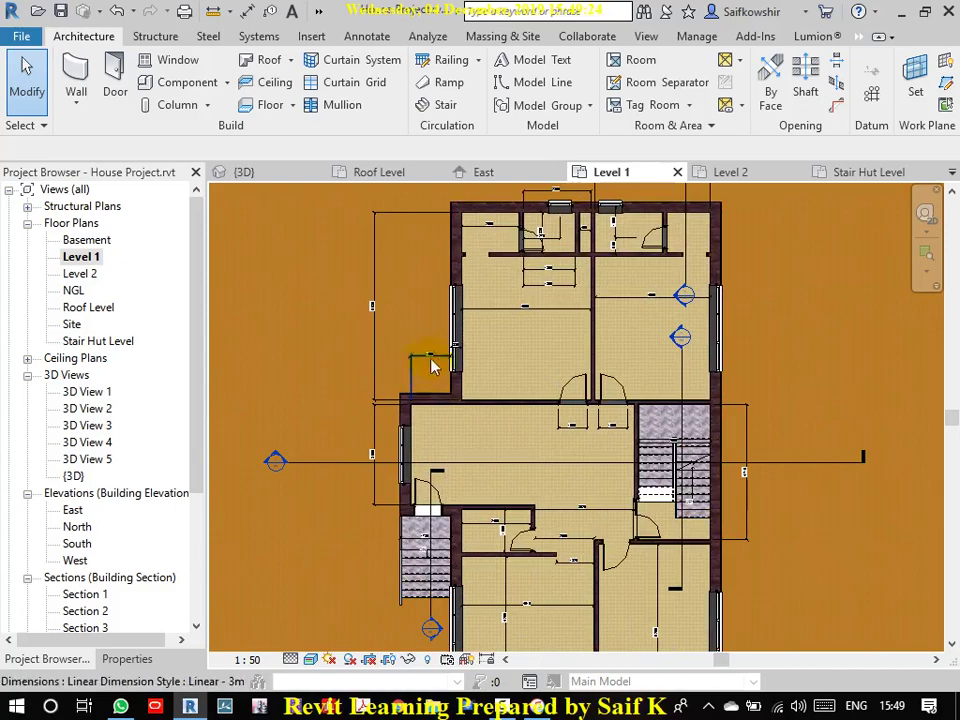
pyautogui.scroll(1, 446, 372)
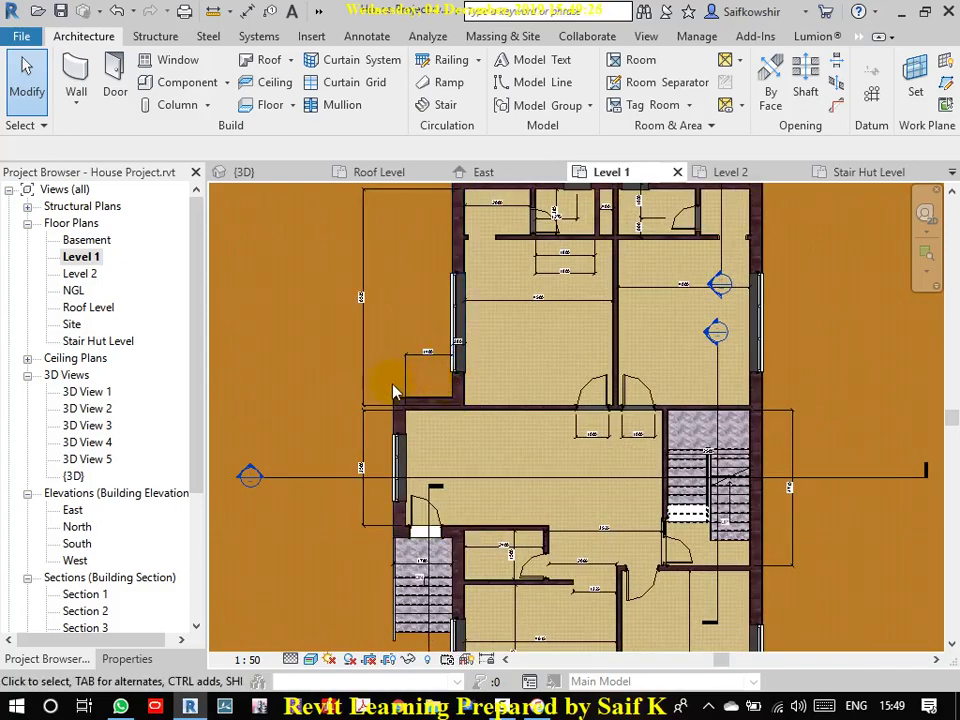
pyautogui.scroll(3, 396, 390)
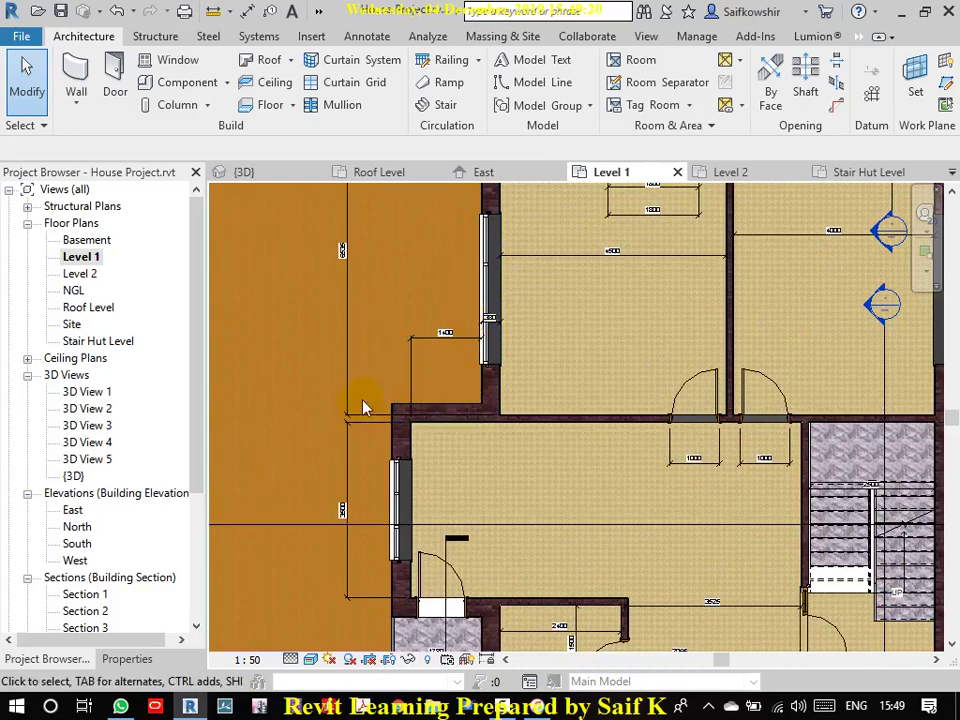
pyautogui.click(422, 410)
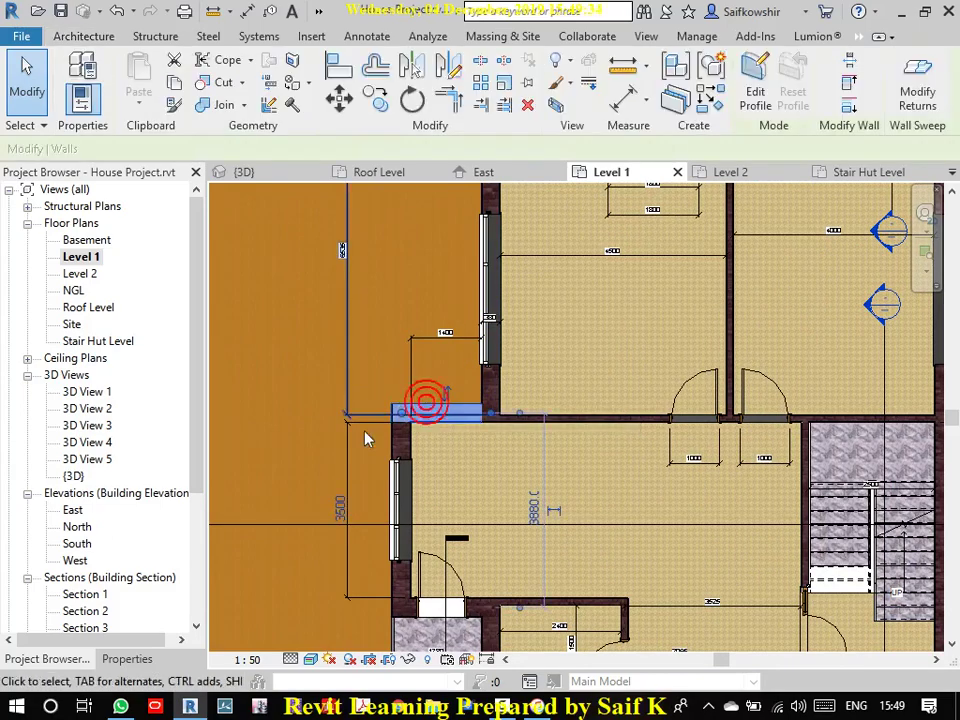
pyautogui.rightClick(463, 403)
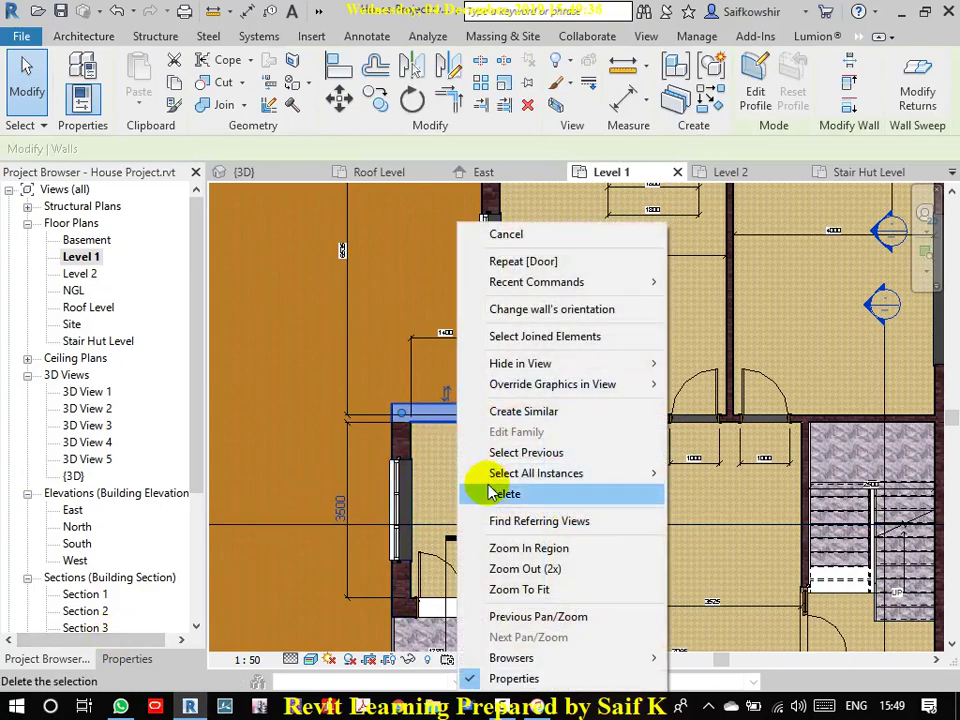
pyautogui.moveTo(493, 473)
pyautogui.click(411, 371)
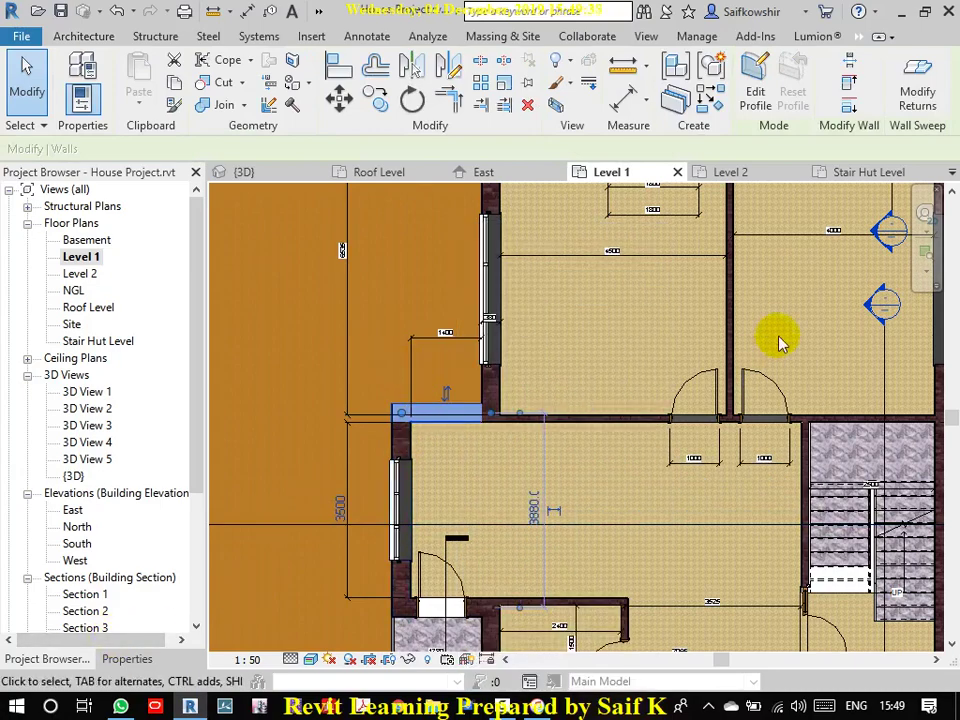
# Step: Start a wall similar to the bedroom partition and duplicate its type as "Pipe Chase Wall 150mm Thick"
pyautogui.rightClick(737, 318)
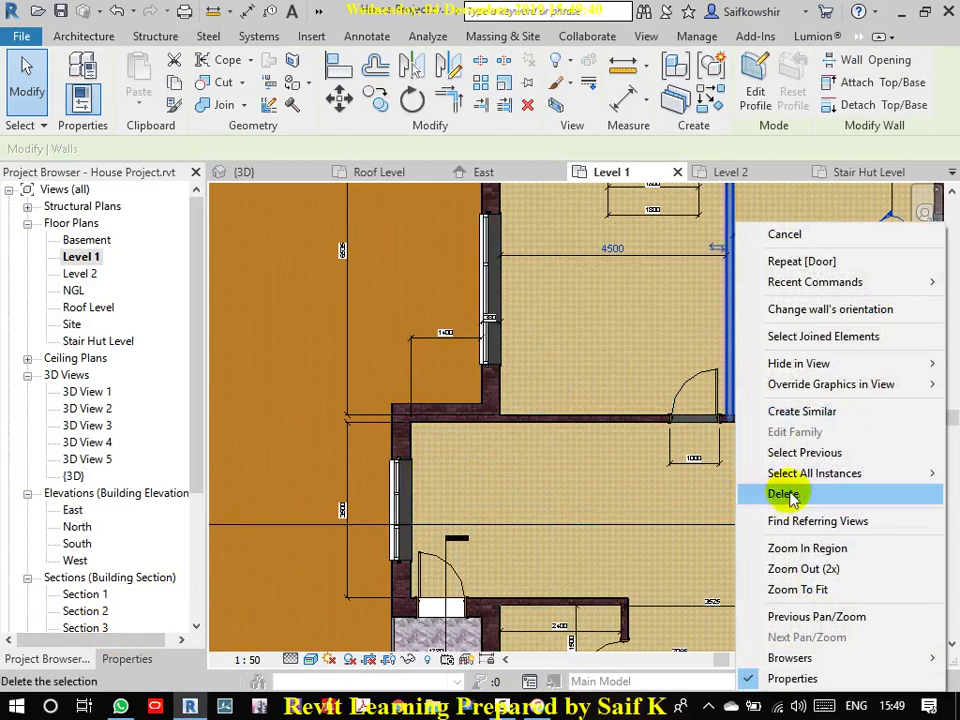
pyautogui.click(818, 413)
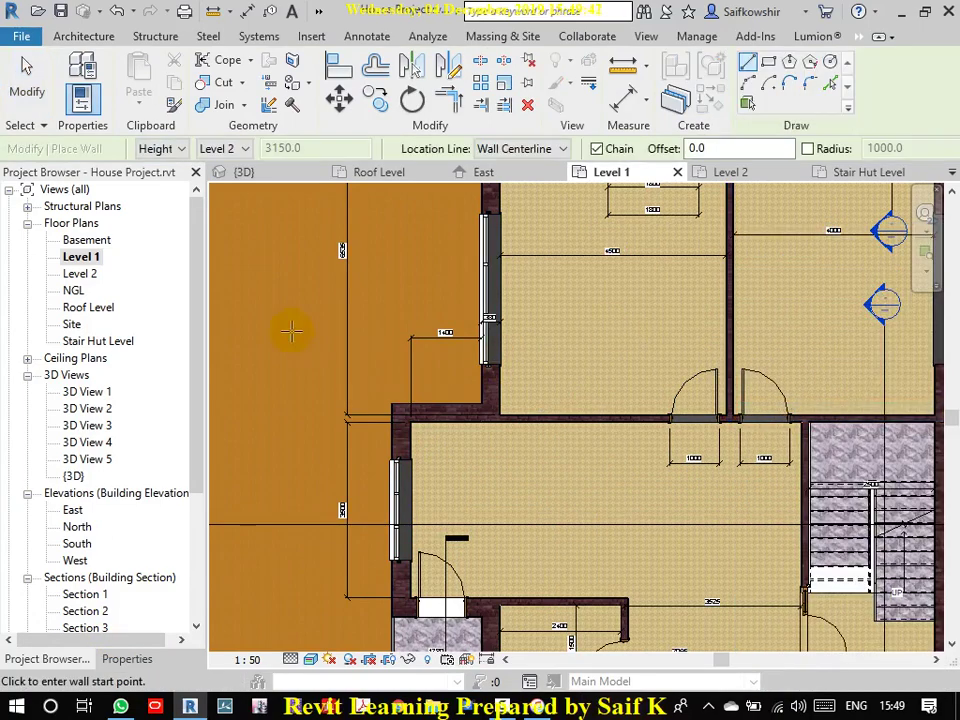
pyautogui.click(112, 659)
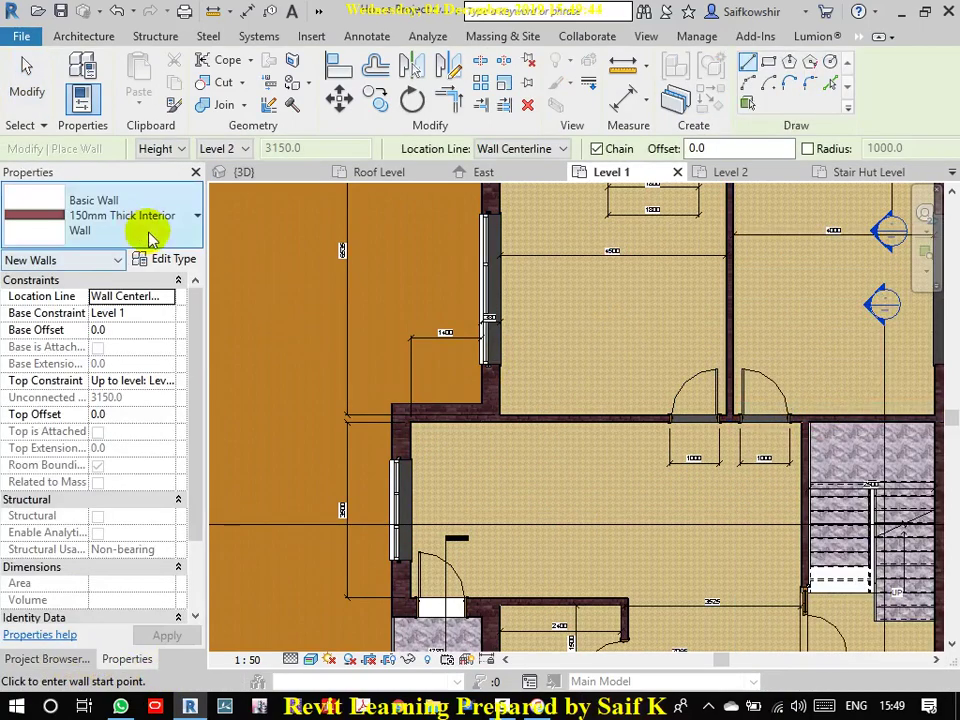
pyautogui.click(175, 260)
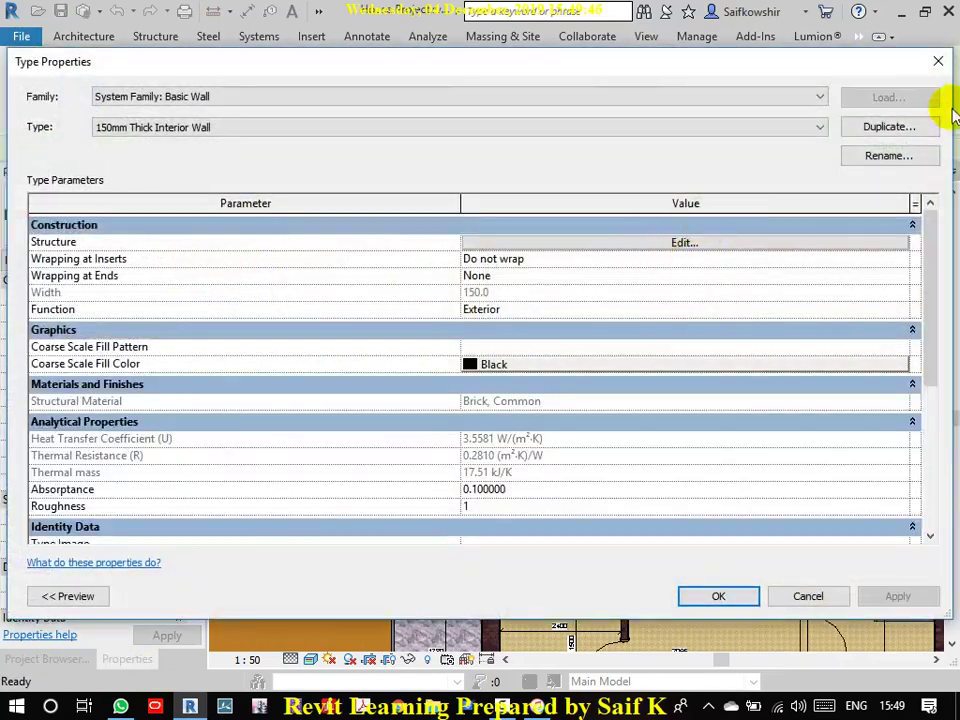
pyautogui.click(924, 128)
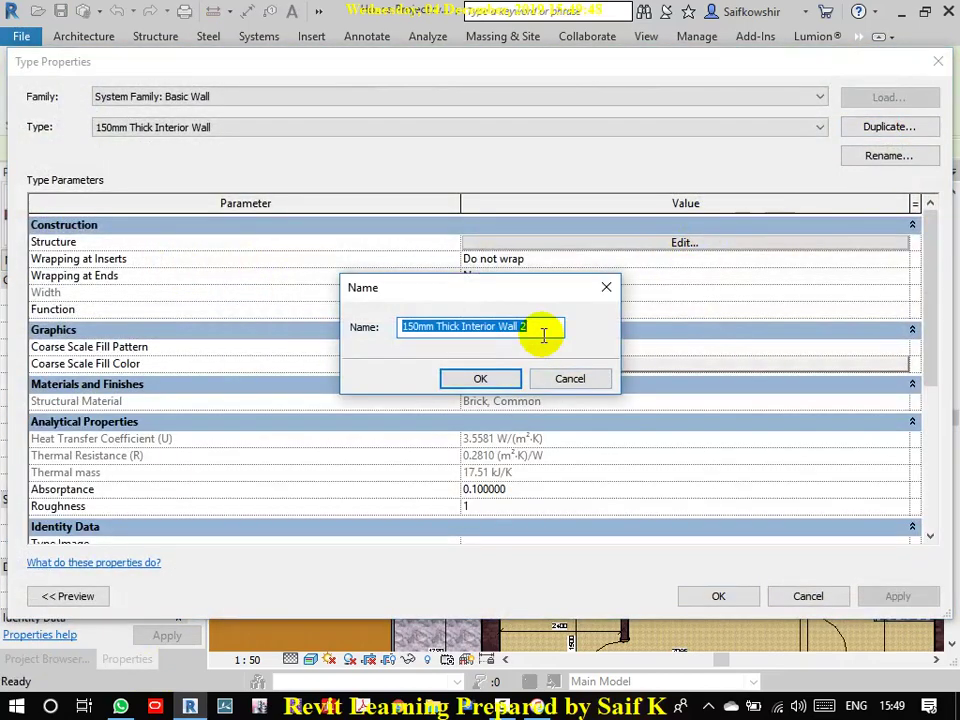
pyautogui.write('Pipe Chase Wall 150mm Thick')
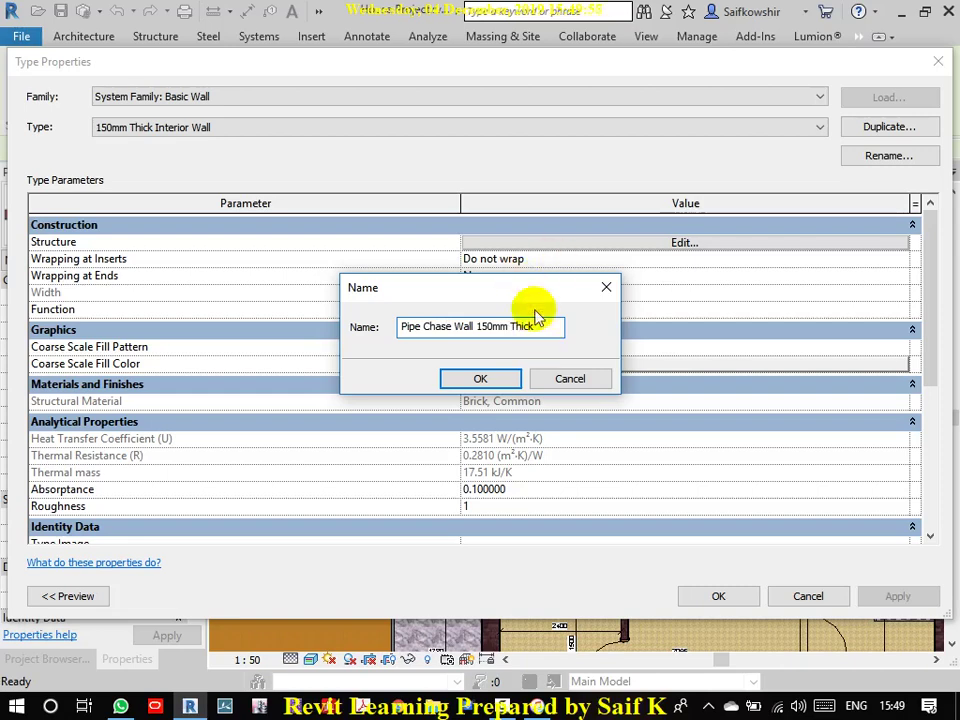
pyautogui.click(481, 378)
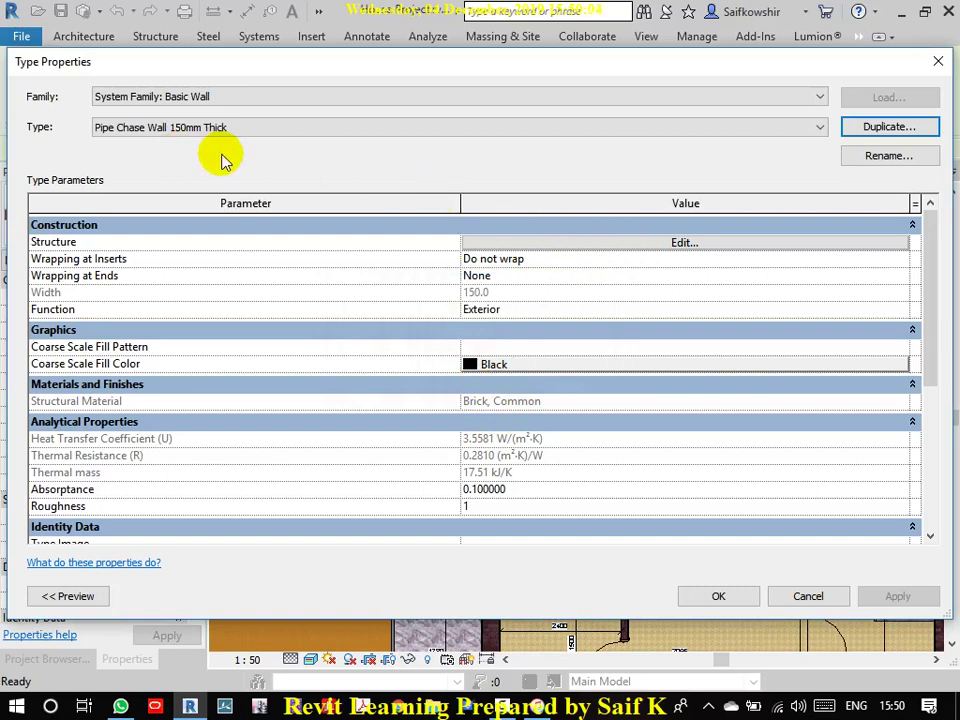
pyautogui.click(718, 597)
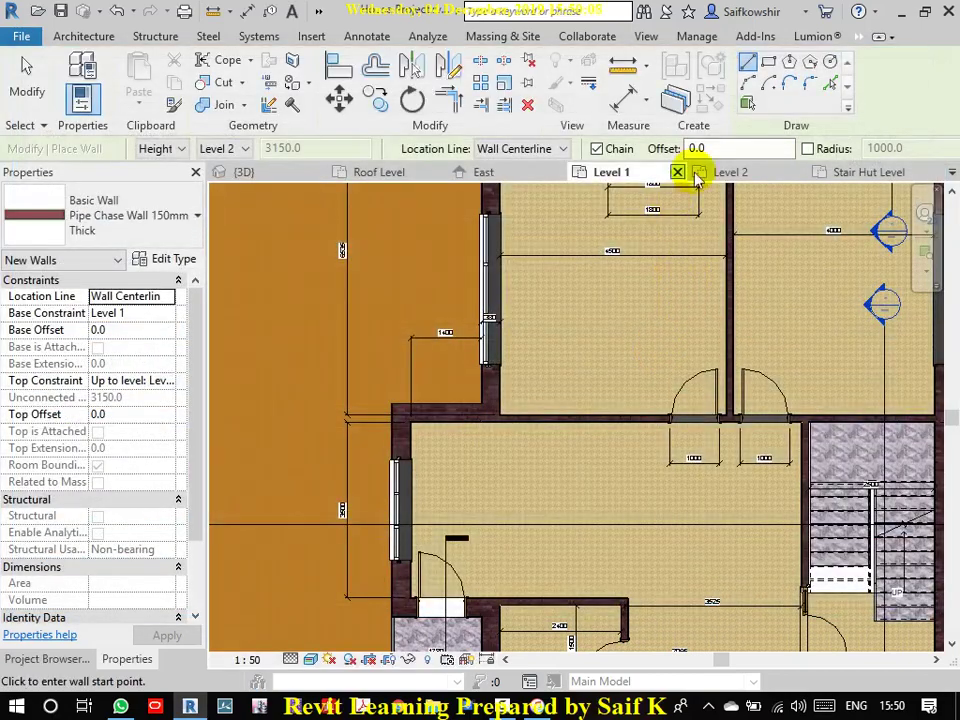
# Step: Draw an L-shaped pipe chase wall by Finish Face: Exterior from the short exterior wall's outer corner to the bedroom wall, enclosing a shaft about 350 mm deep
pyautogui.scroll(2, 381, 398)
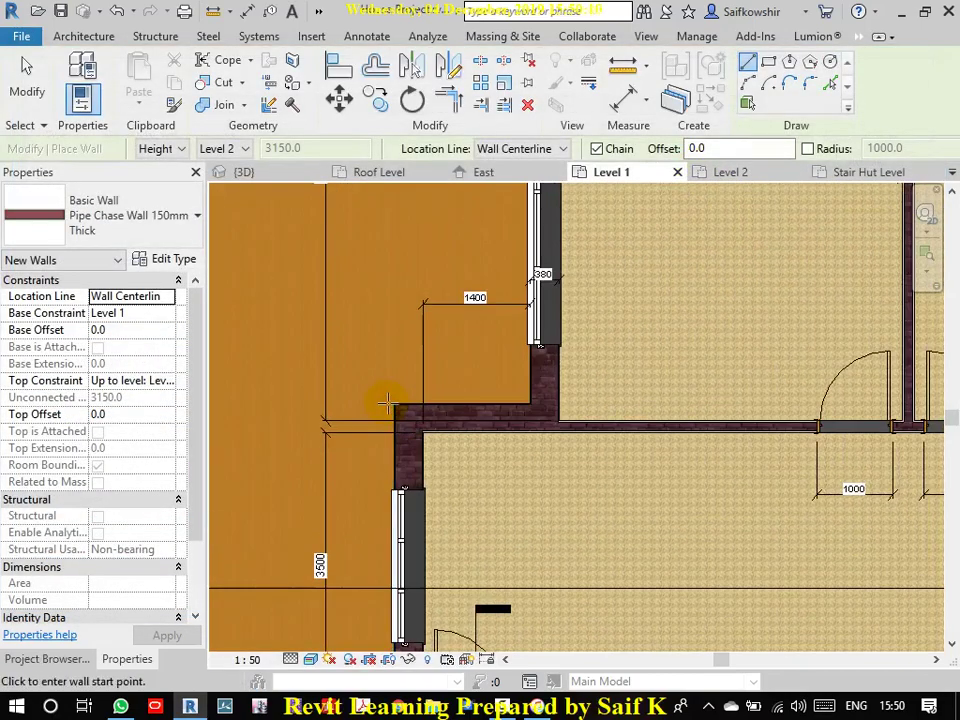
pyautogui.click(519, 152)
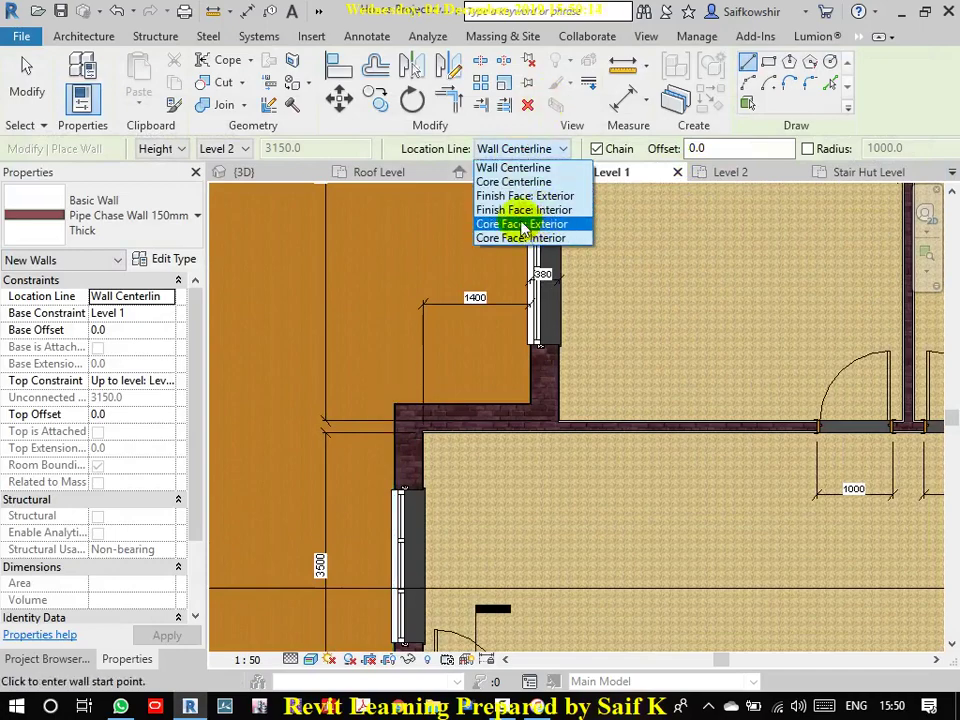
pyautogui.click(525, 196)
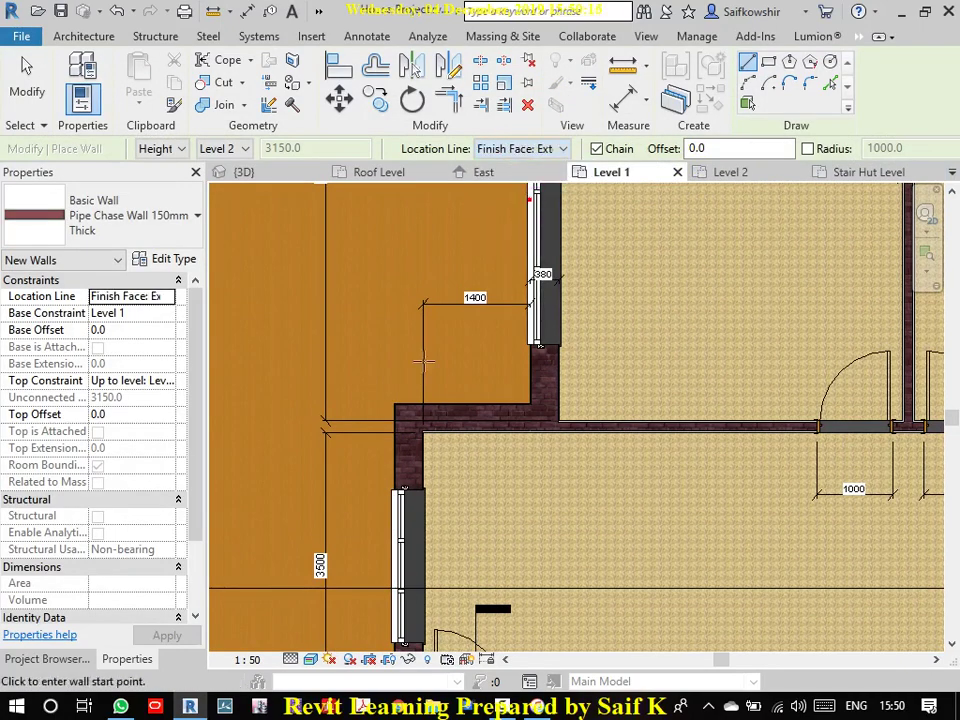
pyautogui.click(392, 401)
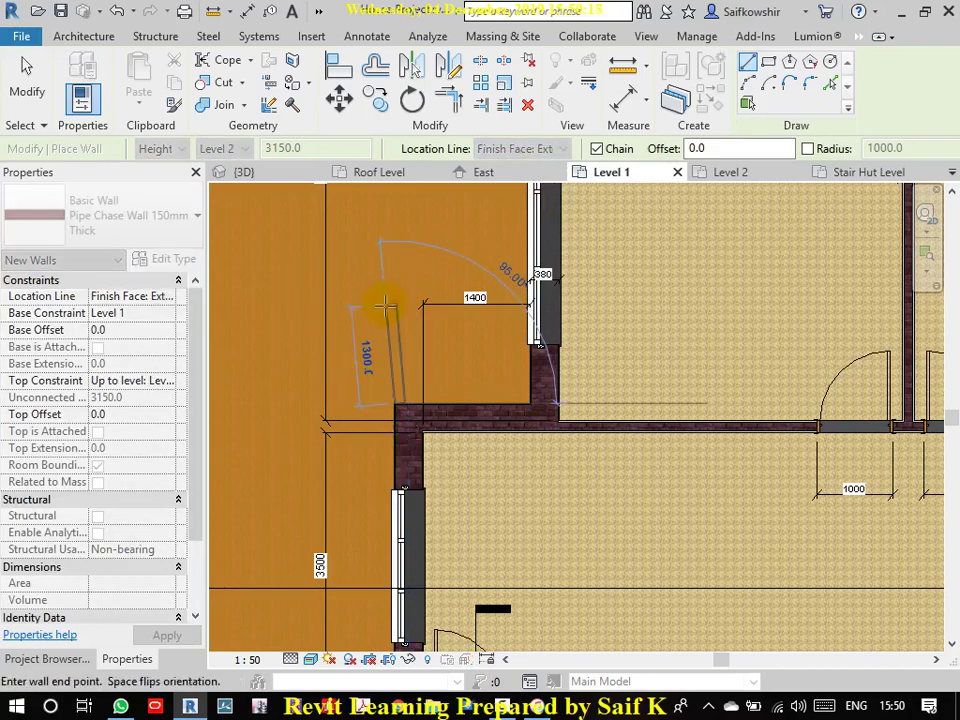
pyautogui.click(393, 363)
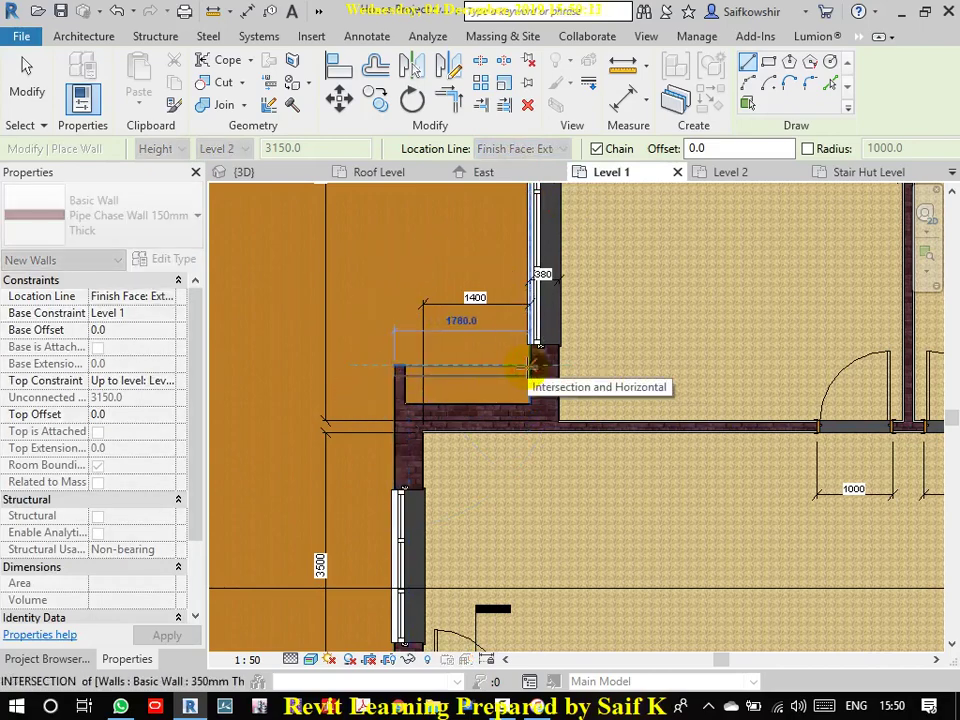
pyautogui.click(528, 366)
pyautogui.rightClick(540, 376)
pyautogui.click(574, 380)
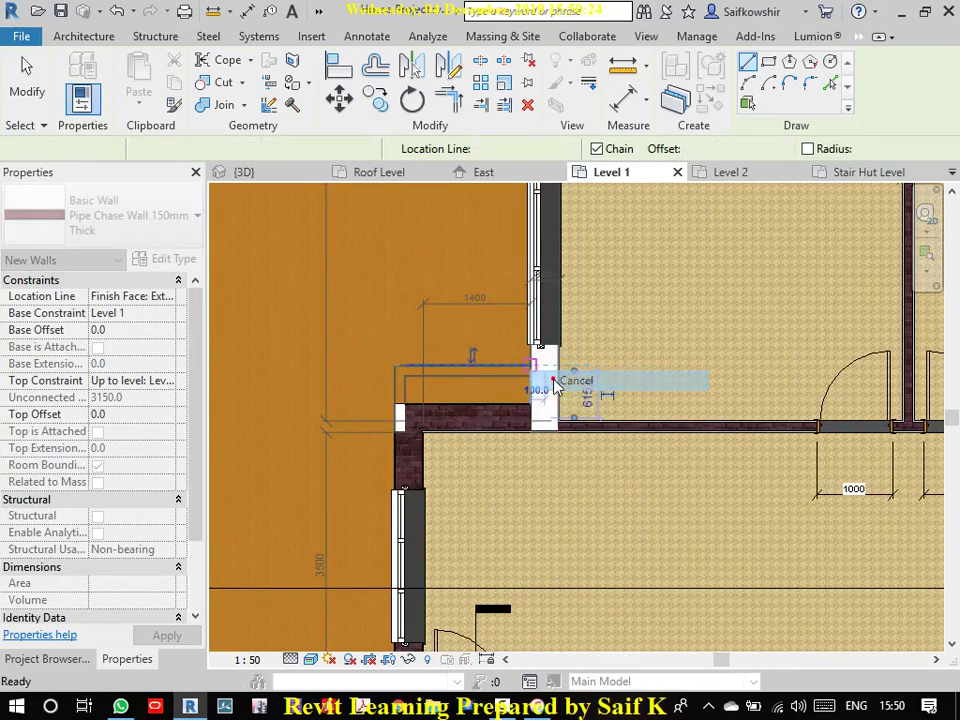
pyautogui.click(20, 86)
# Step: Dimension the pipe chase's clear depth between the short exterior wall and the new chase wall
pyautogui.scroll(3, 538, 395)
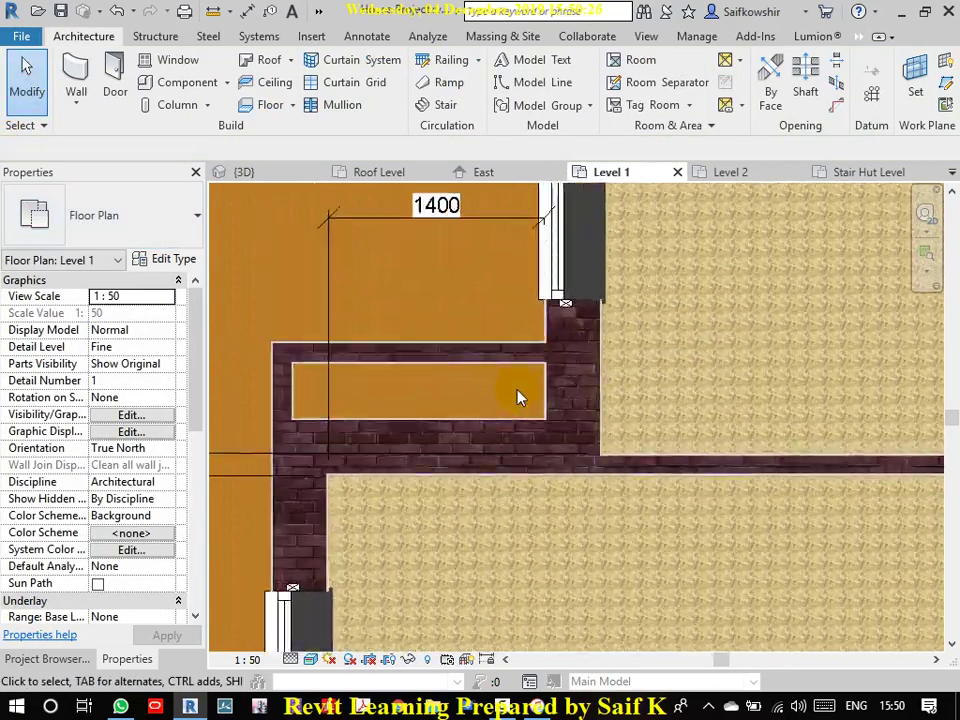
pyautogui.press('d')
pyautogui.press('i')
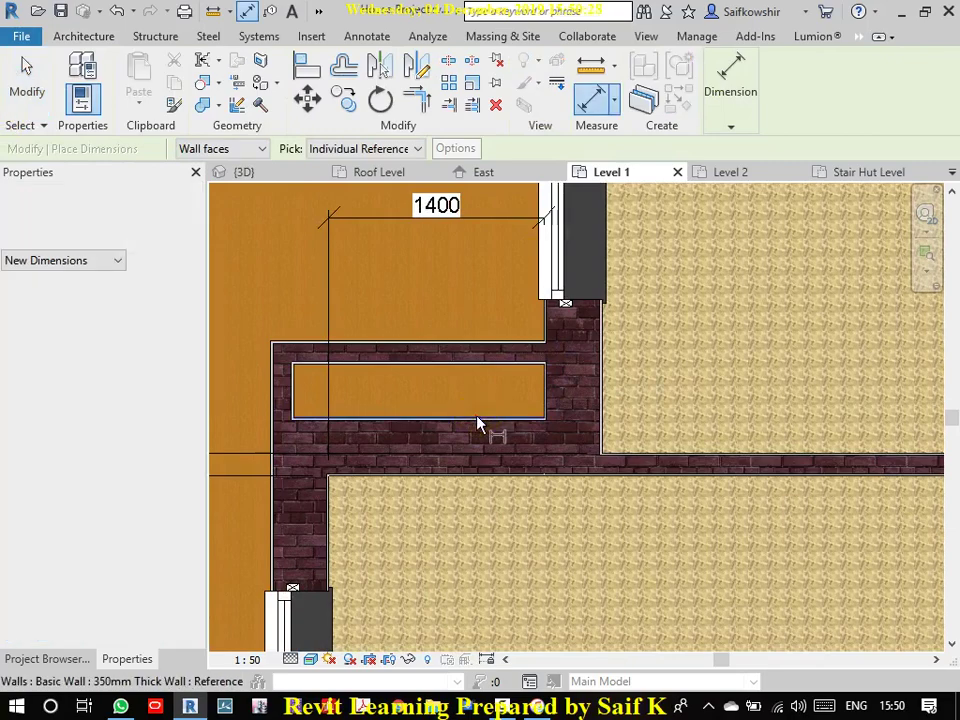
pyautogui.click(477, 416)
pyautogui.click(489, 362)
pyautogui.click(460, 318)
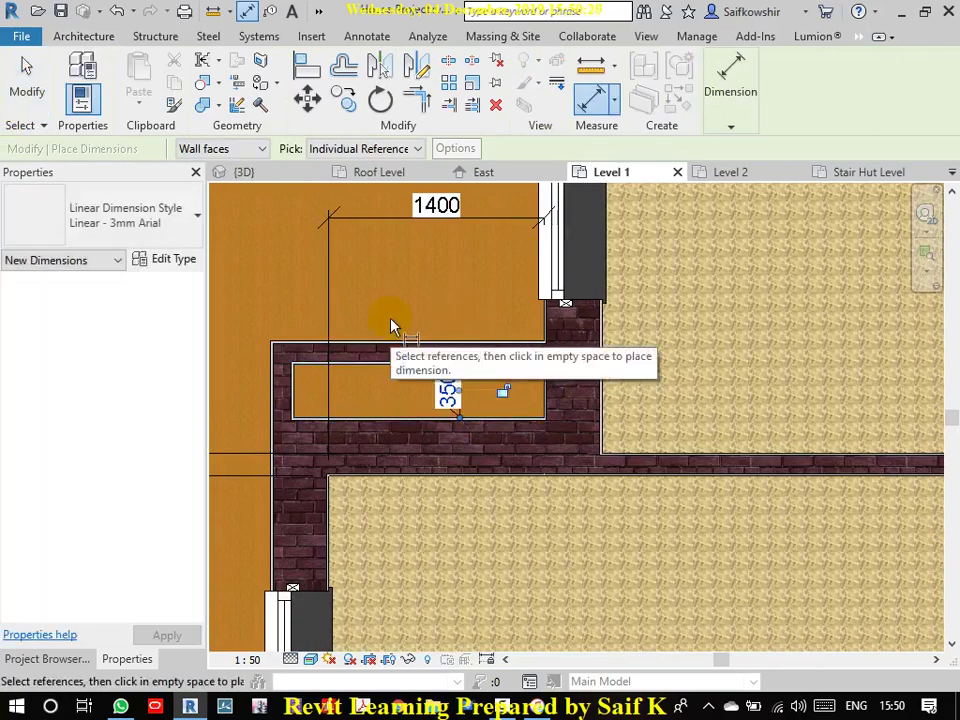
pyautogui.scroll(-2, 394, 322)
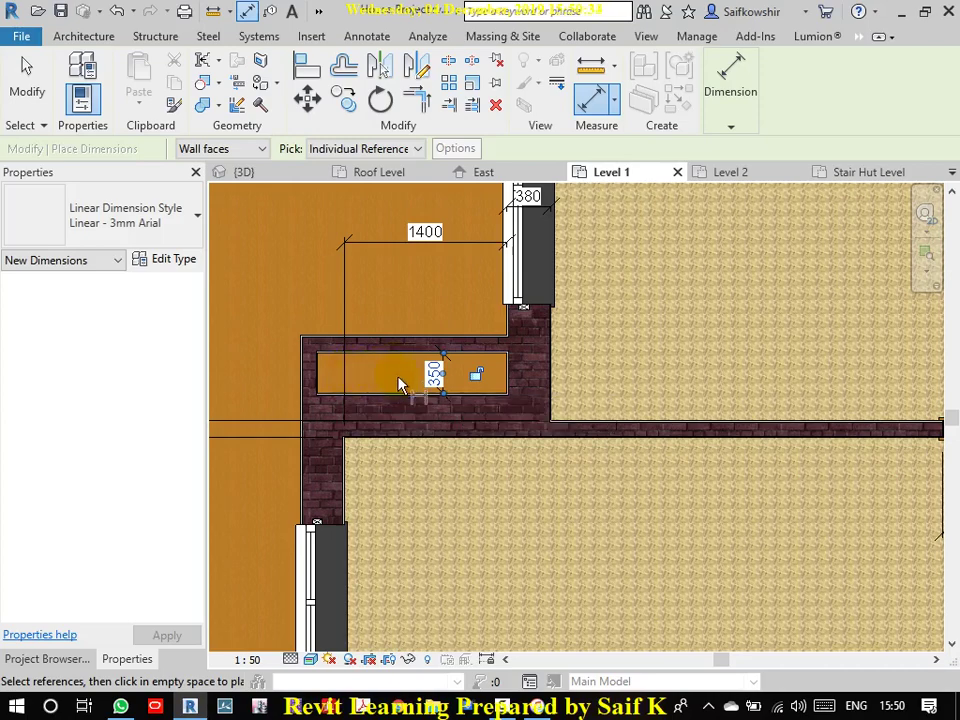
pyautogui.scroll(-1, 404, 474)
pyautogui.moveTo(404, 474); pyautogui.dragTo(465, 480, button='middle')
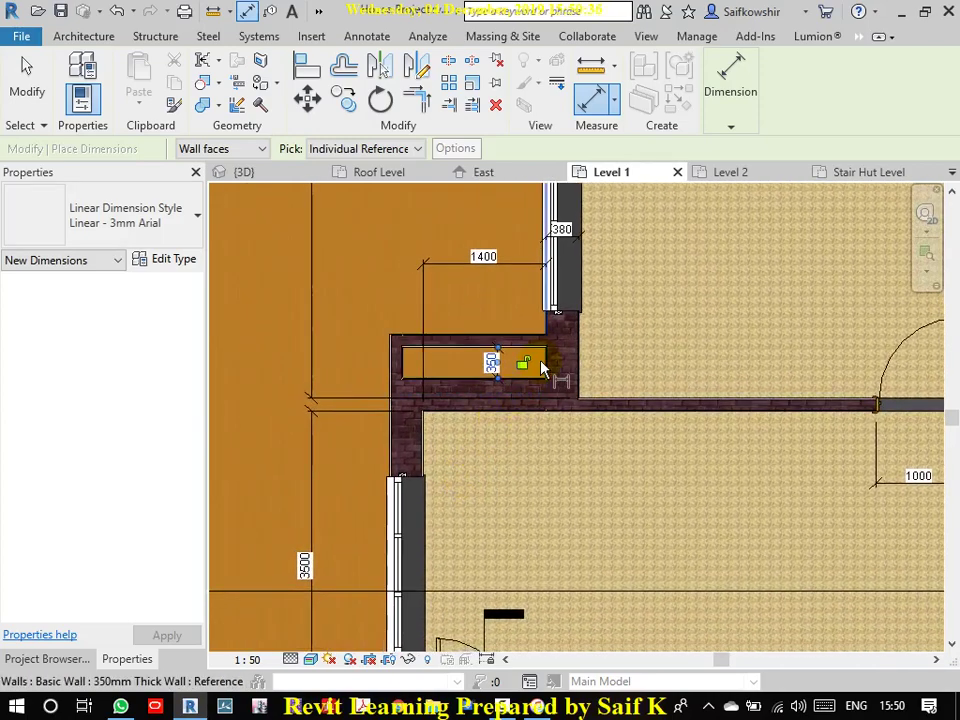
pyautogui.scroll(1, 541, 368)
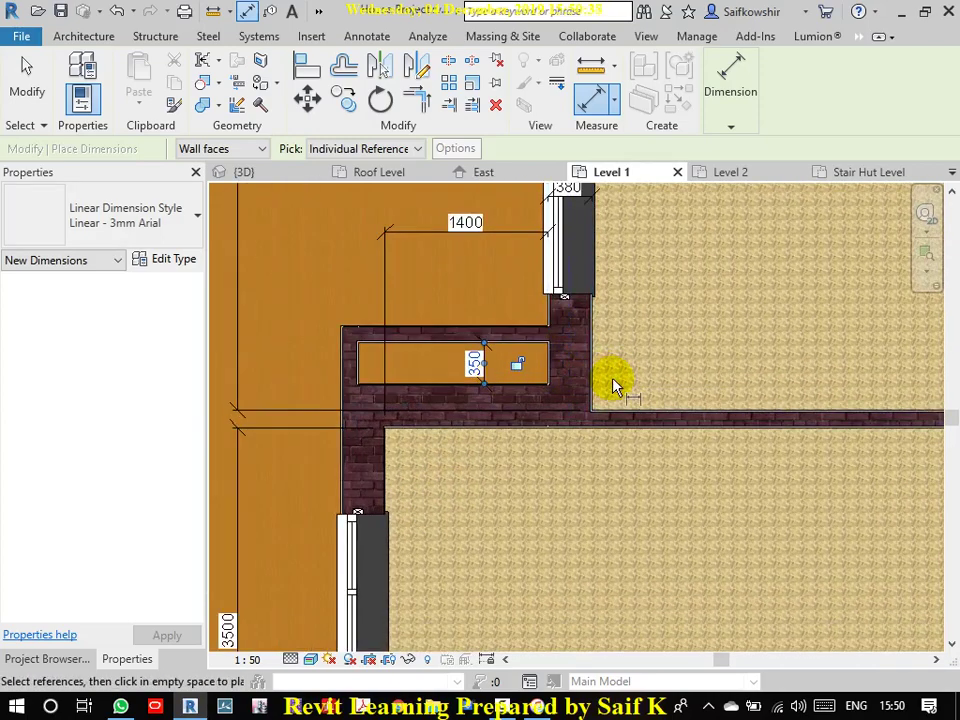
pyautogui.scroll(-2, 615, 384)
pyautogui.moveTo(727, 330); pyautogui.dragTo(660, 405, button='middle')
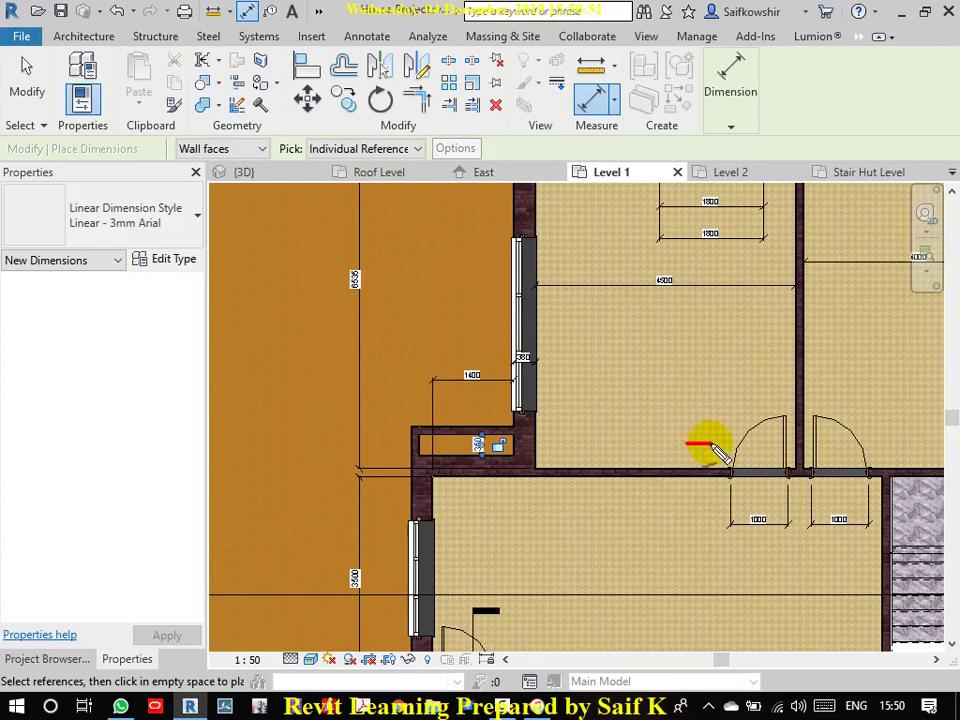
pyautogui.moveTo(712, 467)
pyautogui.mouseDown()
pyautogui.moveTo(617, 468)
pyautogui.moveTo(619, 446)
pyautogui.moveTo(700, 449)
pyautogui.mouseUp()
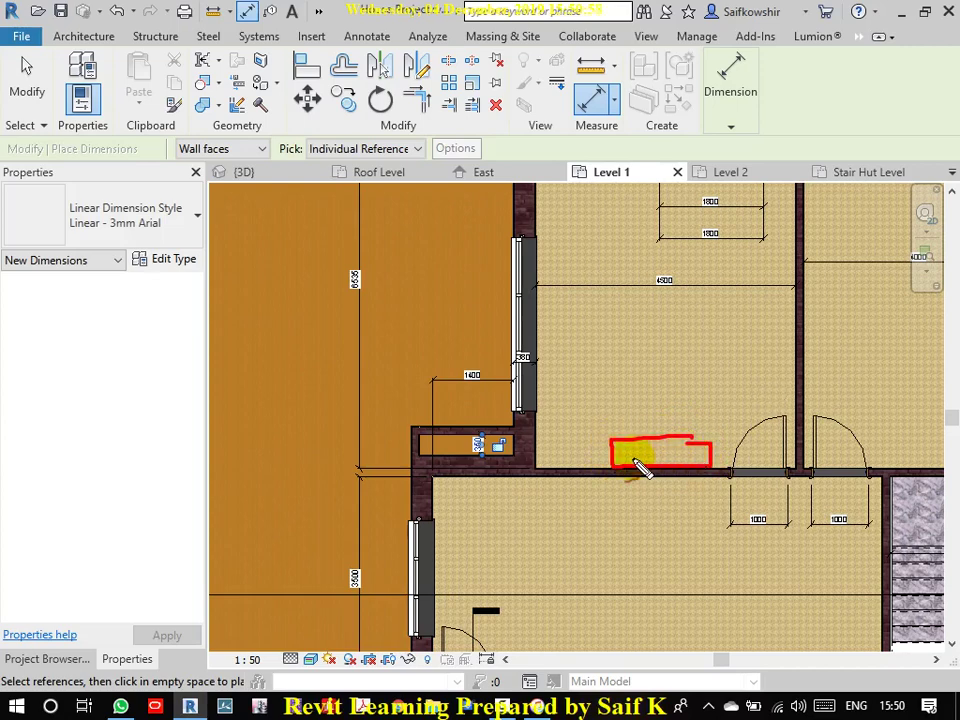
pyautogui.moveTo(632, 460); pyautogui.dragTo(688, 453)
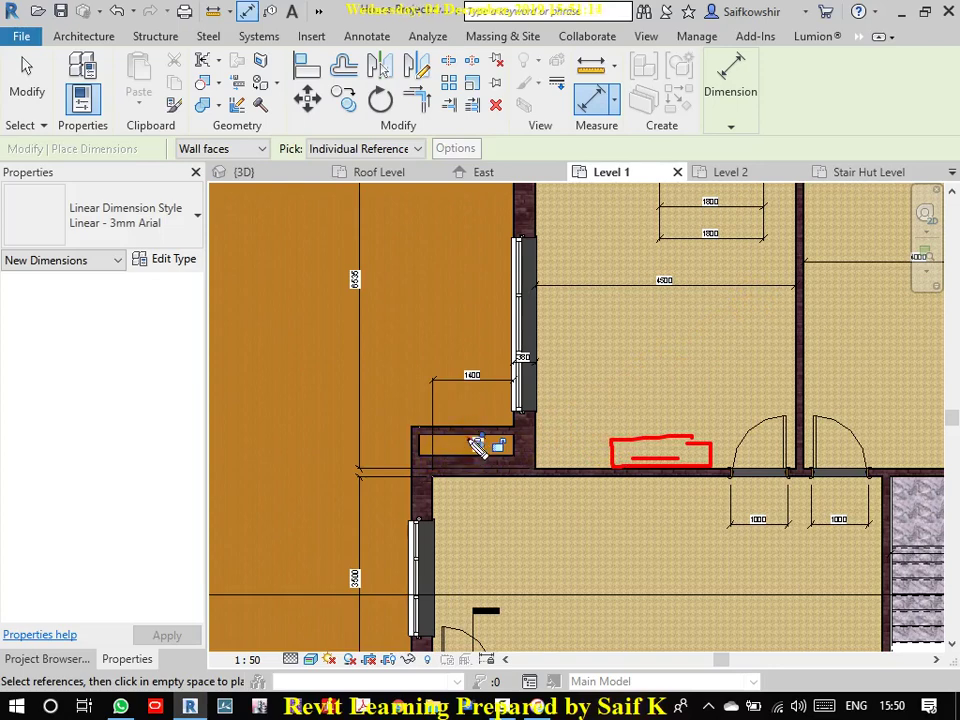
pyautogui.moveTo(468, 436); pyautogui.dragTo(470, 449)
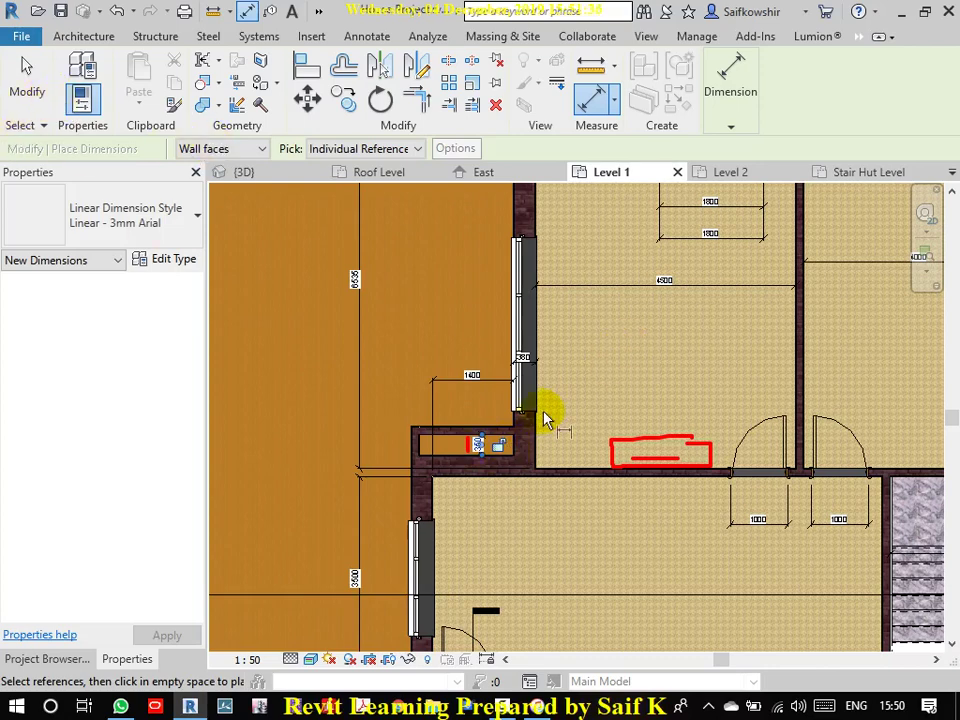
pyautogui.press('Escape')
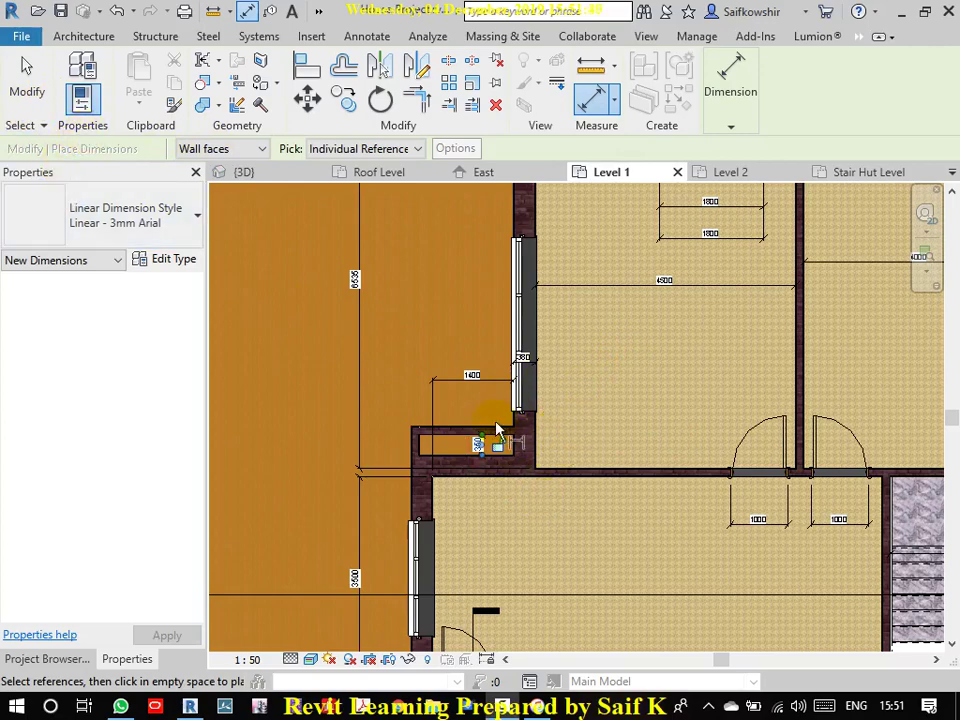
pyautogui.click(27, 70)
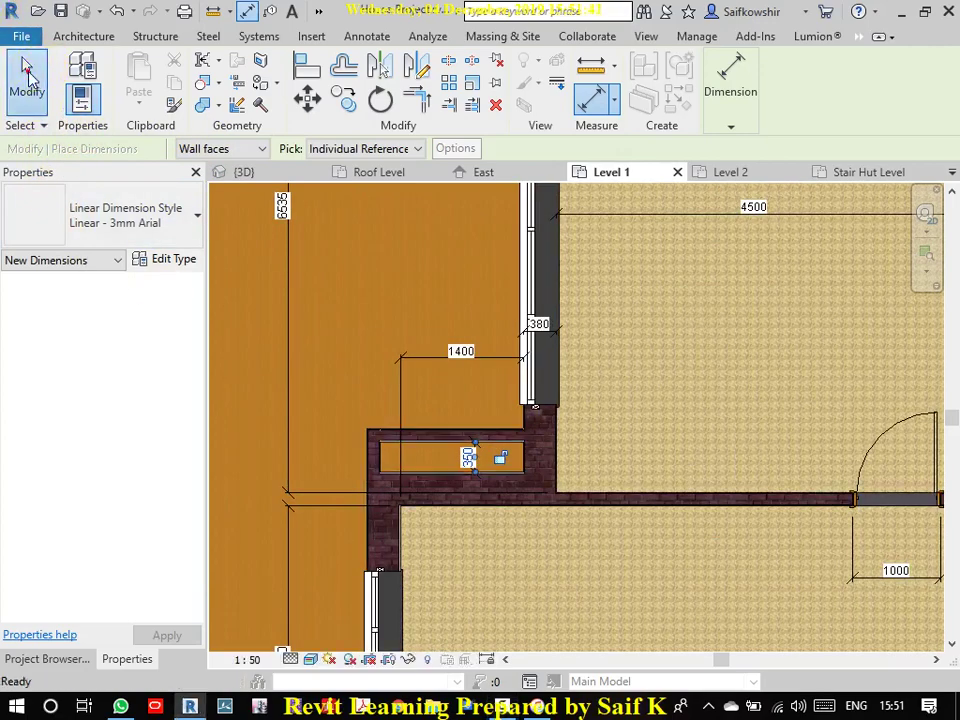
# Step: Draw a Pipe Chase Wall 150mm Thick divider straight across the chase, splitting it into two compartments
pyautogui.click(438, 438)
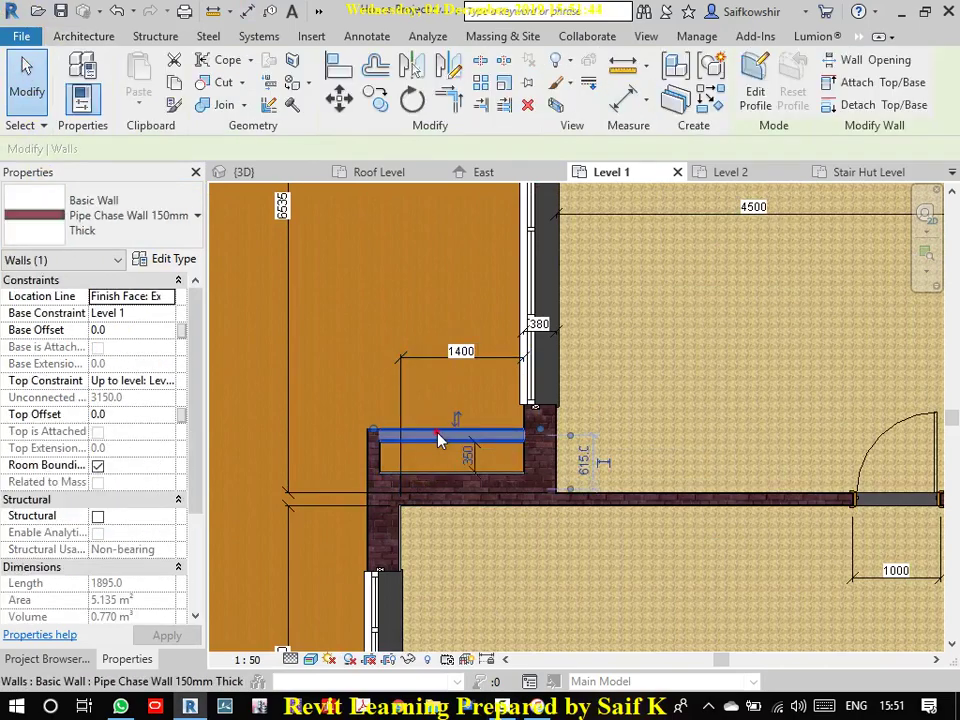
pyautogui.rightClick(439, 439)
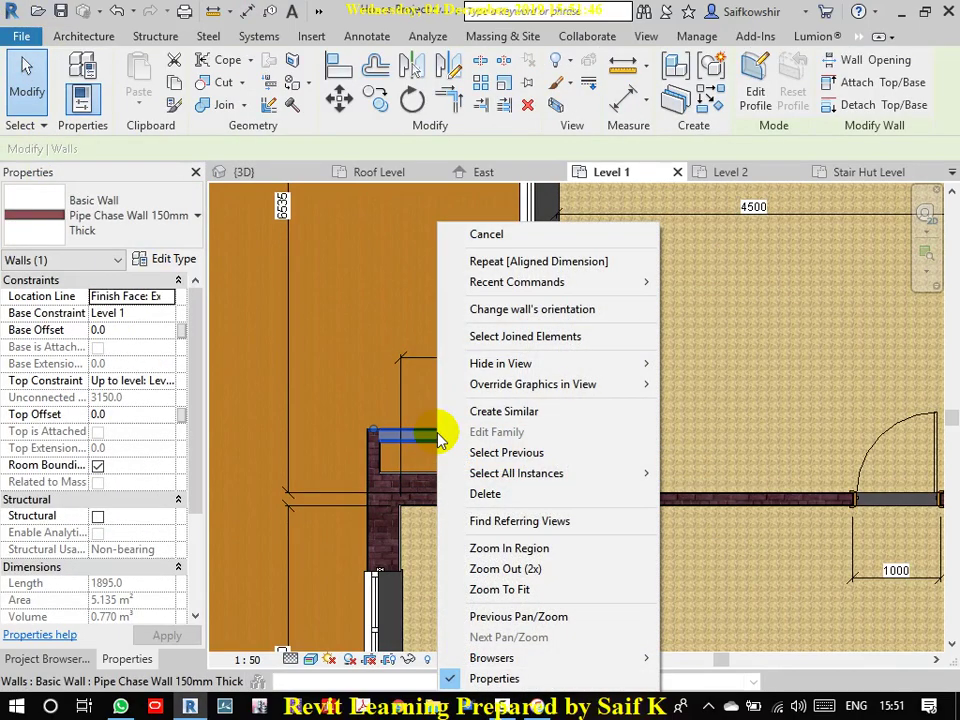
pyautogui.click(487, 413)
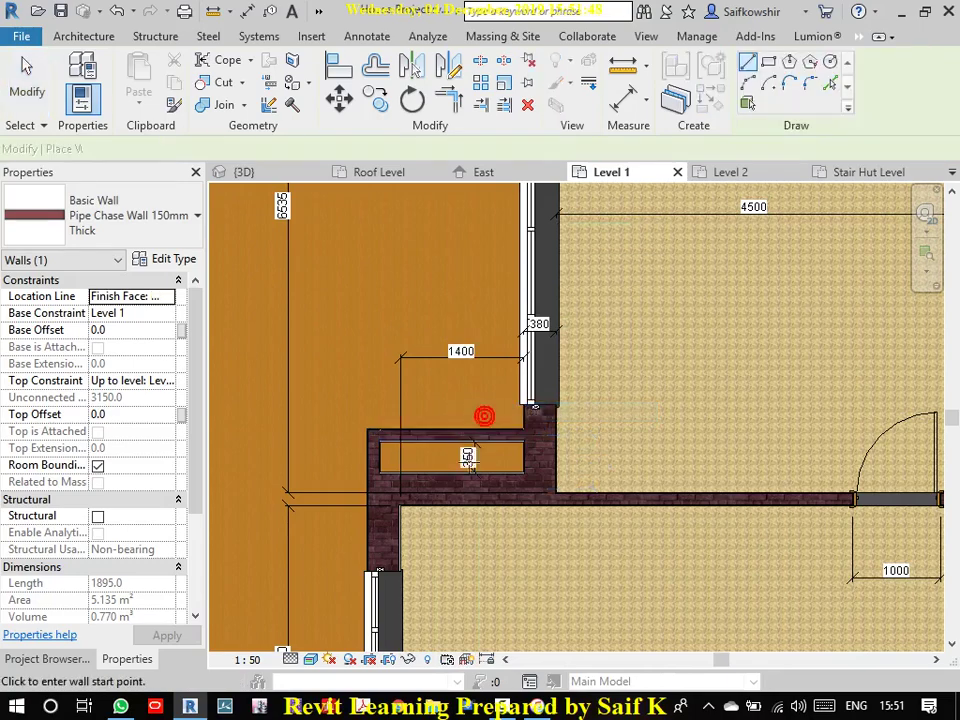
pyautogui.click(452, 440)
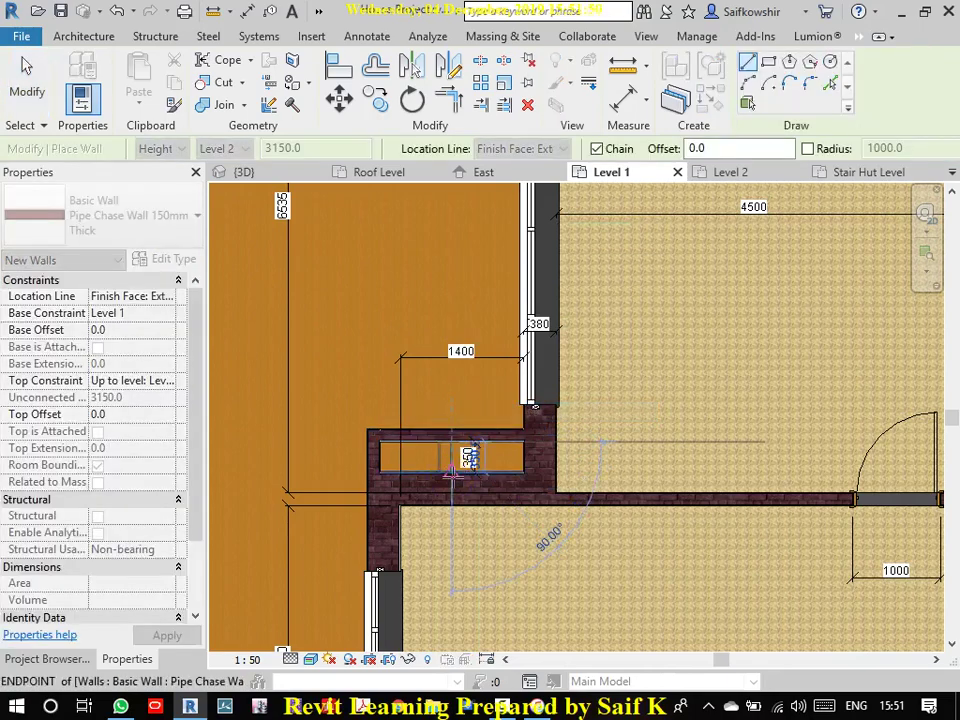
pyautogui.rightClick(434, 348)
pyautogui.click(446, 360)
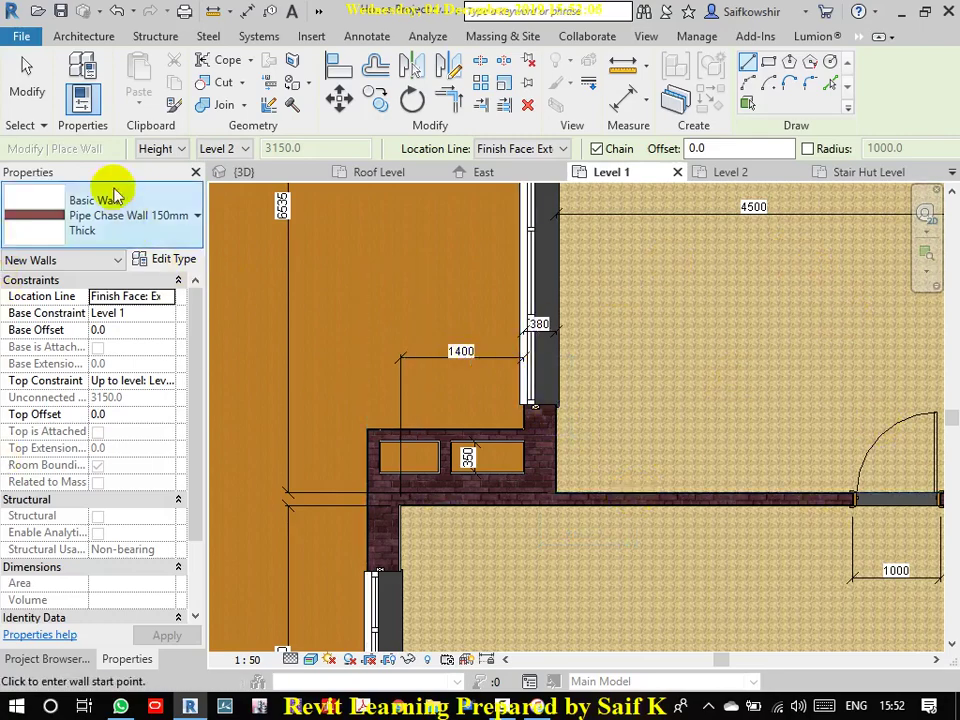
pyautogui.click(38, 85)
# Step: Dimension the clear widths of both pipe chase compartments, placing the dimensions outside the chase
pyautogui.scroll(3, 456, 450)
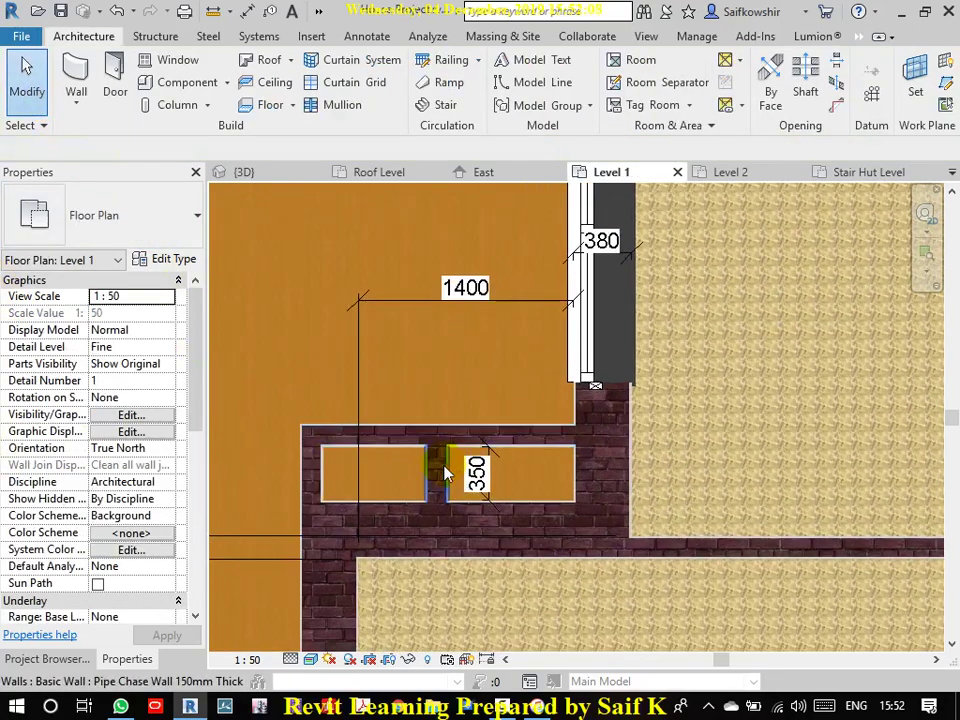
pyautogui.press('d')
pyautogui.press('i')
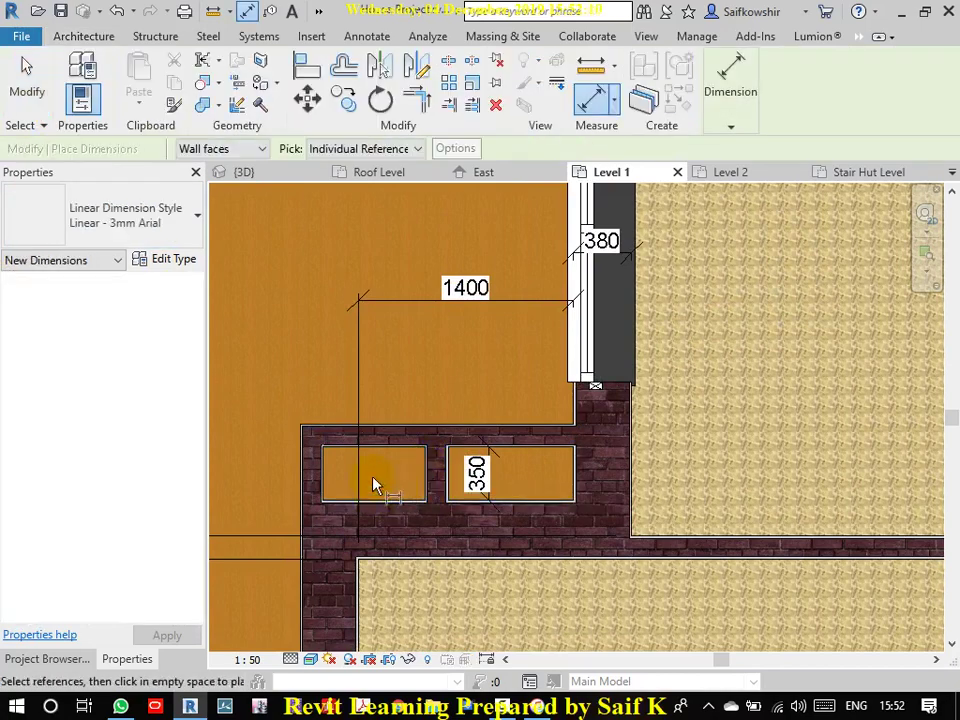
pyautogui.click(323, 474)
pyautogui.click(425, 480)
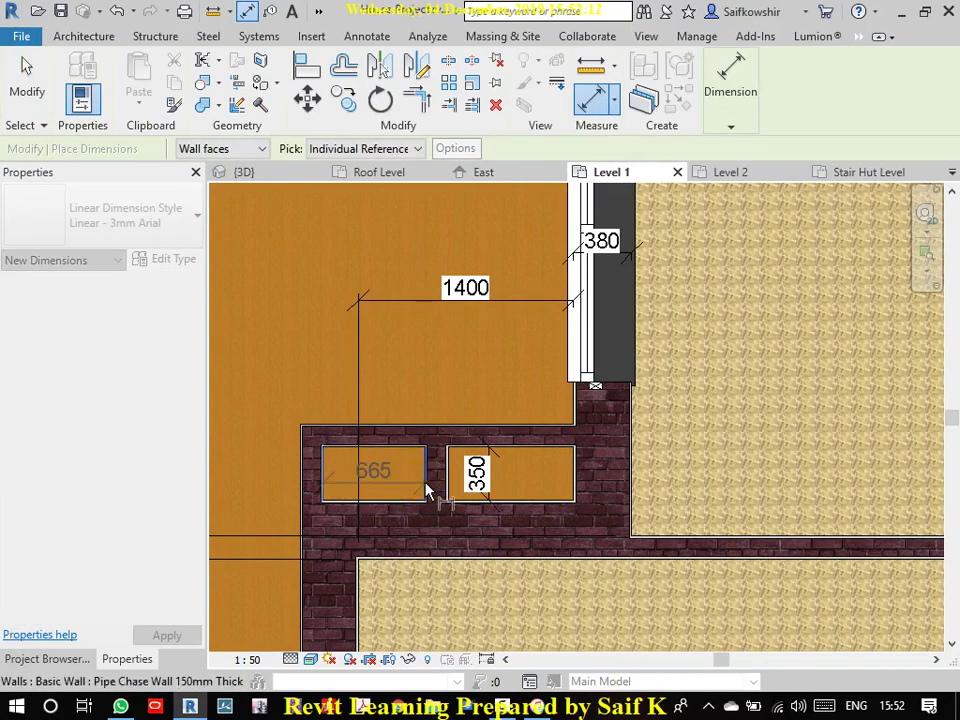
pyautogui.click(488, 370)
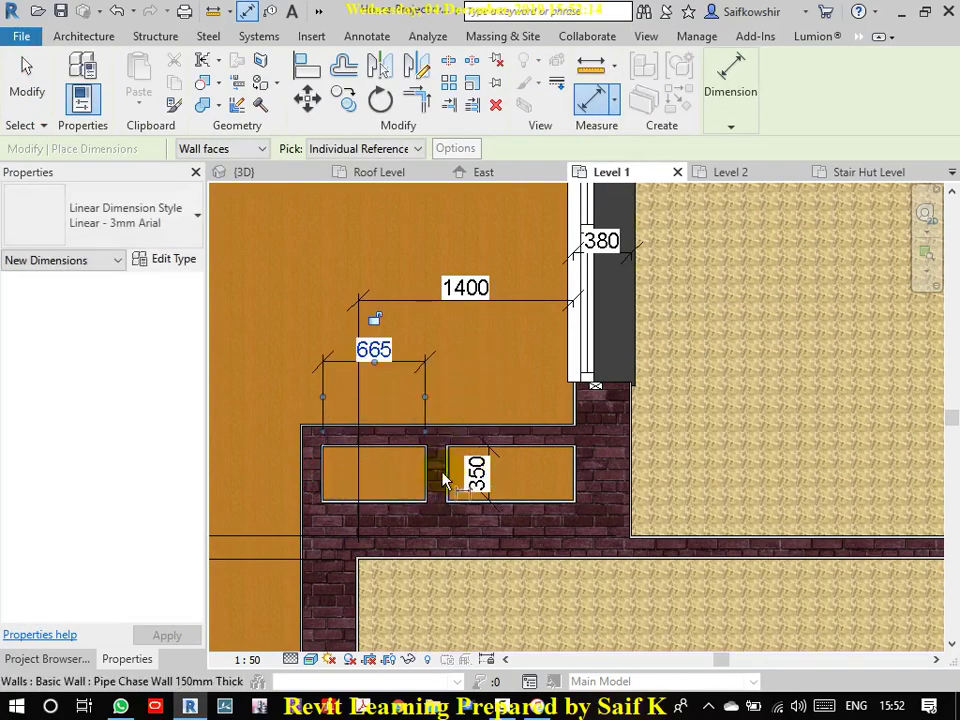
pyautogui.click(576, 490)
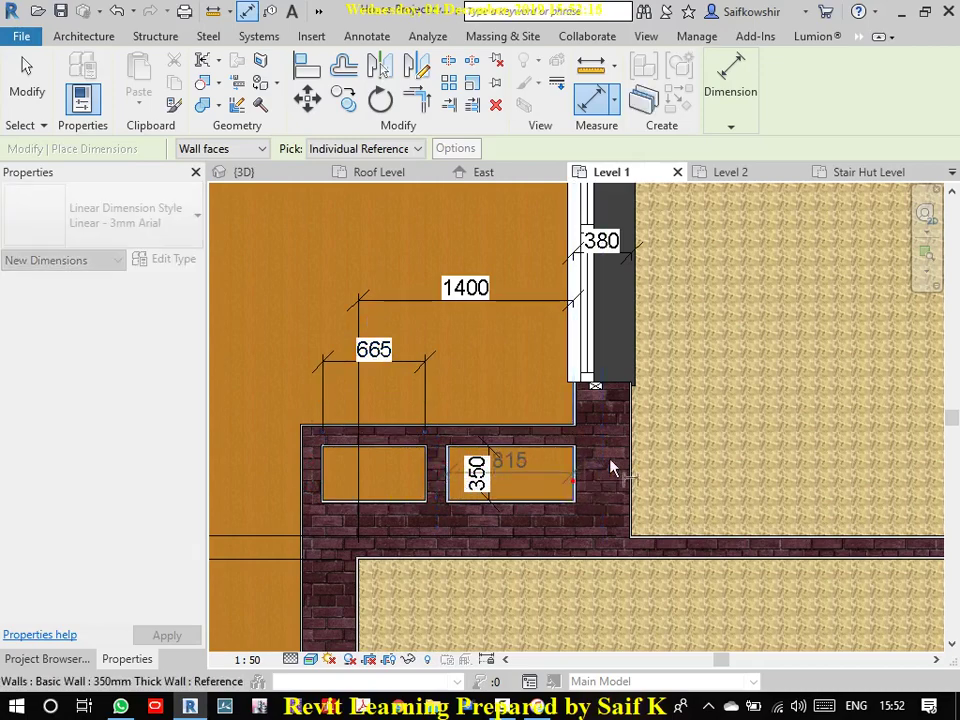
pyautogui.click(728, 381)
pyautogui.click(28, 95)
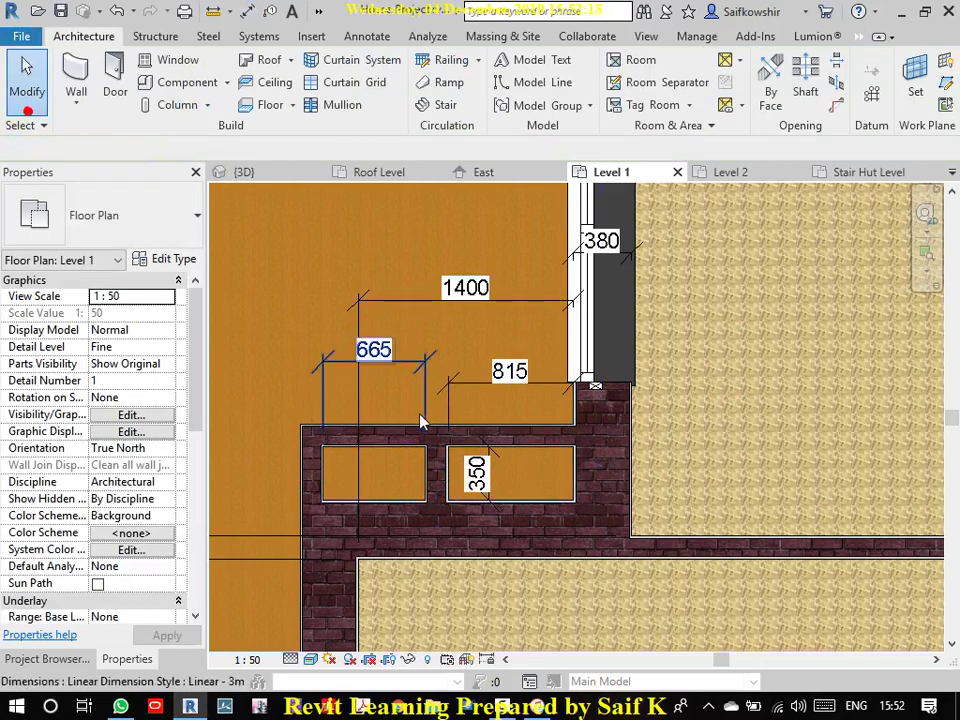
# Step: Move the divider wall by setting the clear width of the compartment nearest the 380 mm wall to 400 mm
pyautogui.click(437, 482)
pyautogui.click(508, 384)
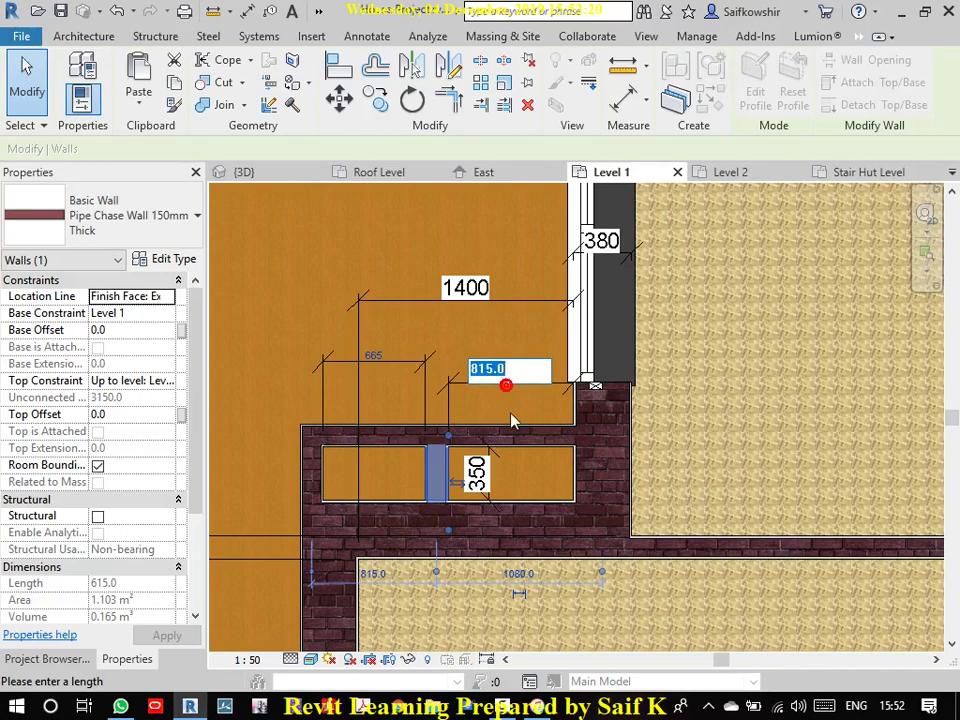
pyautogui.write('6')
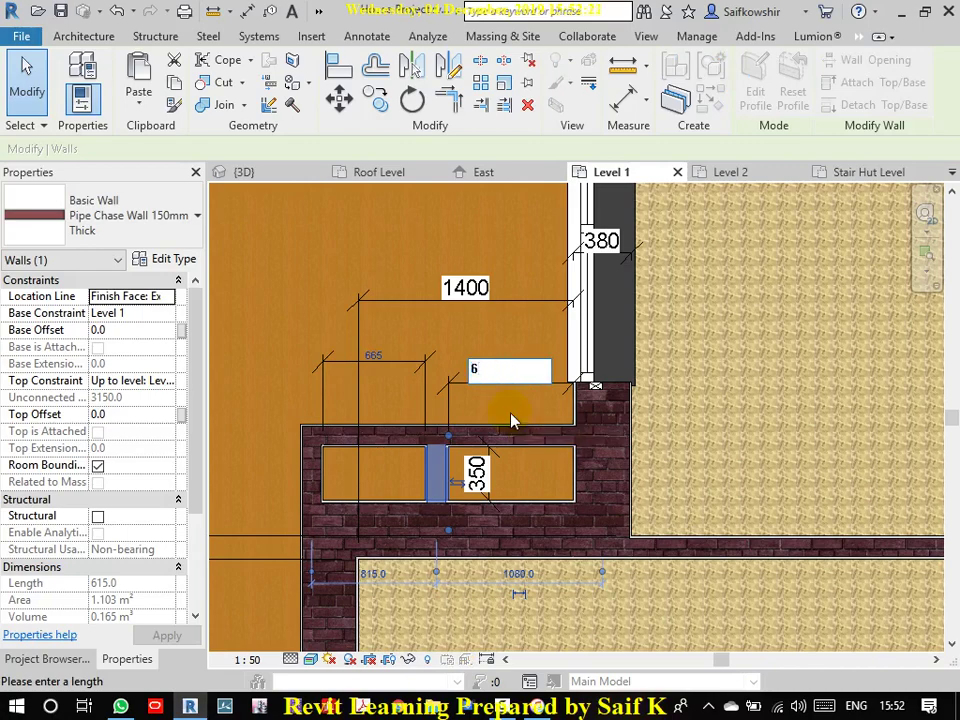
pyautogui.press('BackSpace')
pyautogui.write('400')
pyautogui.press('Return')
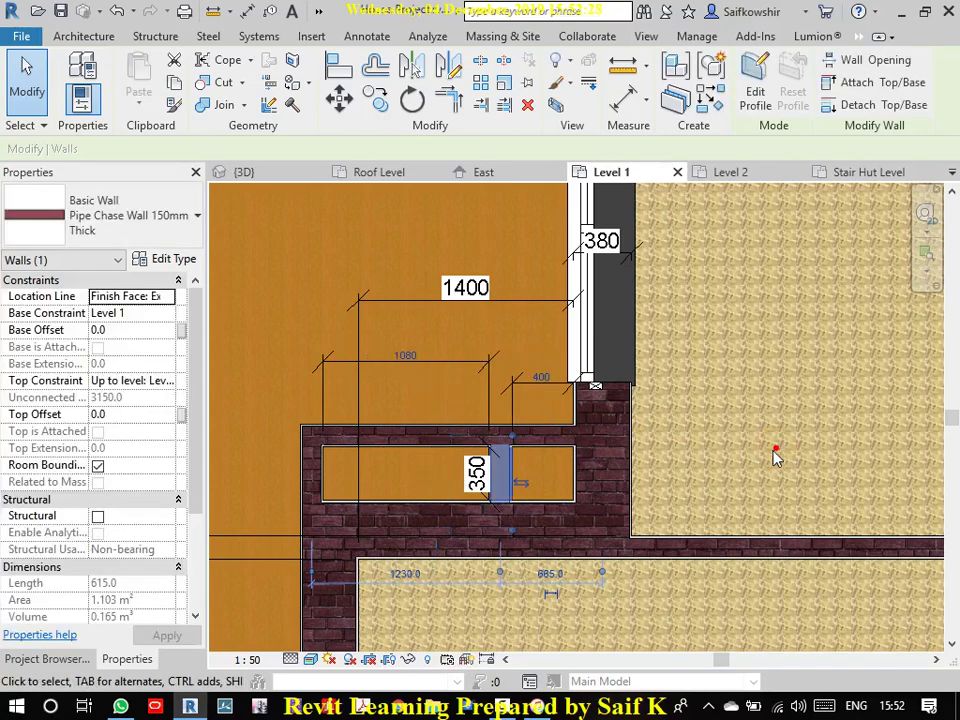
# Step: Set the clear width of the compartment between the divider and the 380 mm wall to 500 mm
pyautogui.click(538, 378)
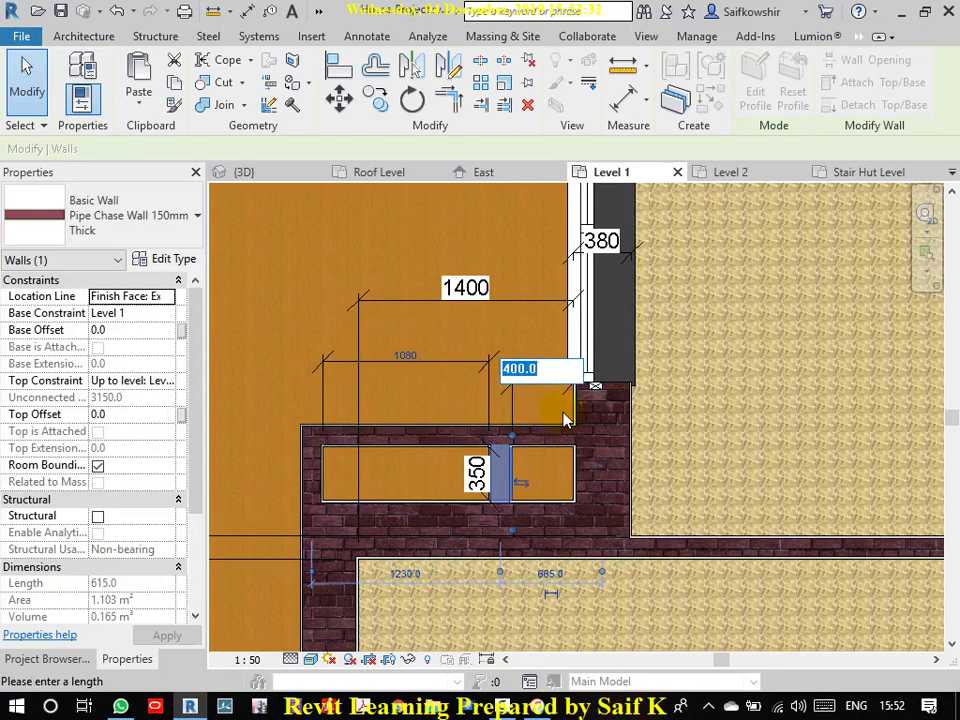
pyautogui.write('500')
pyautogui.press('Return')
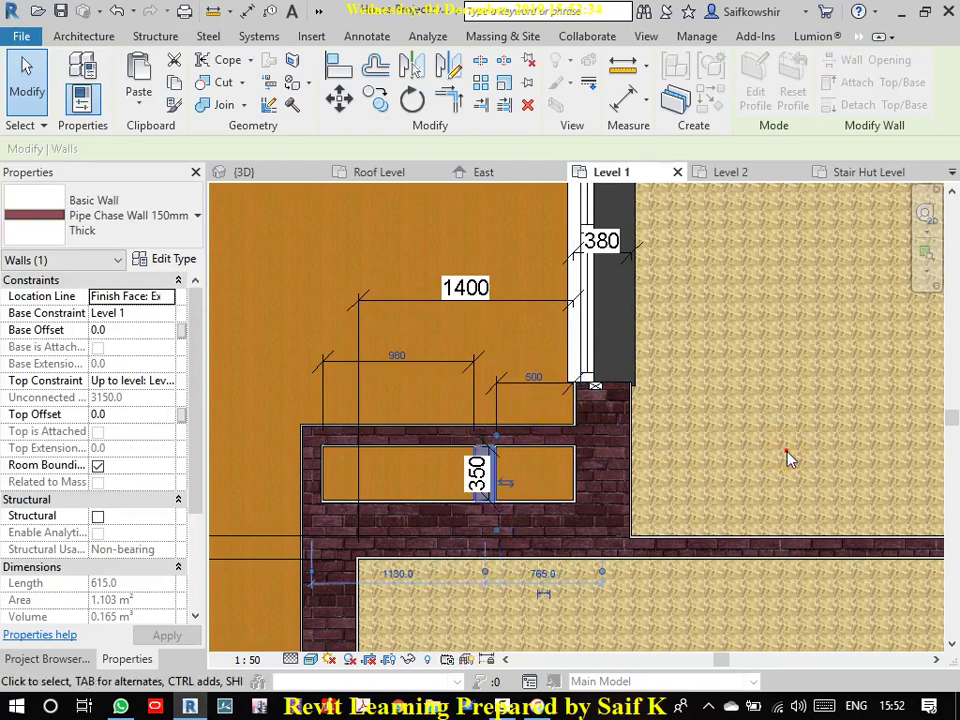
pyautogui.click(784, 450)
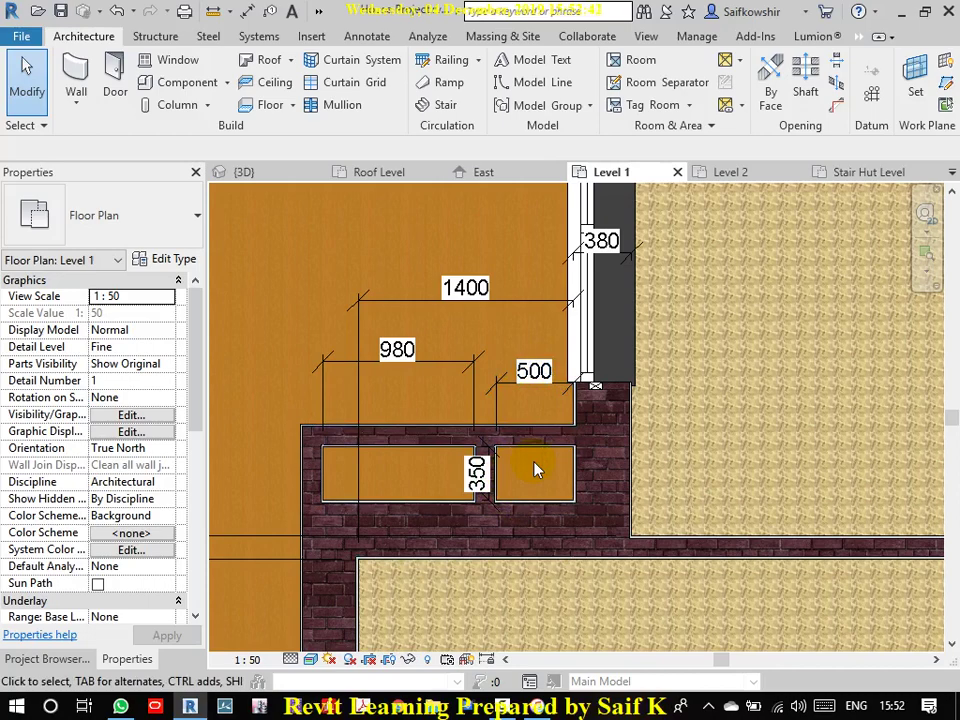
# Step: Set the base constraint of the three 150 mm pipe chase walls, including the divider, to Basement
pyautogui.click(377, 438)
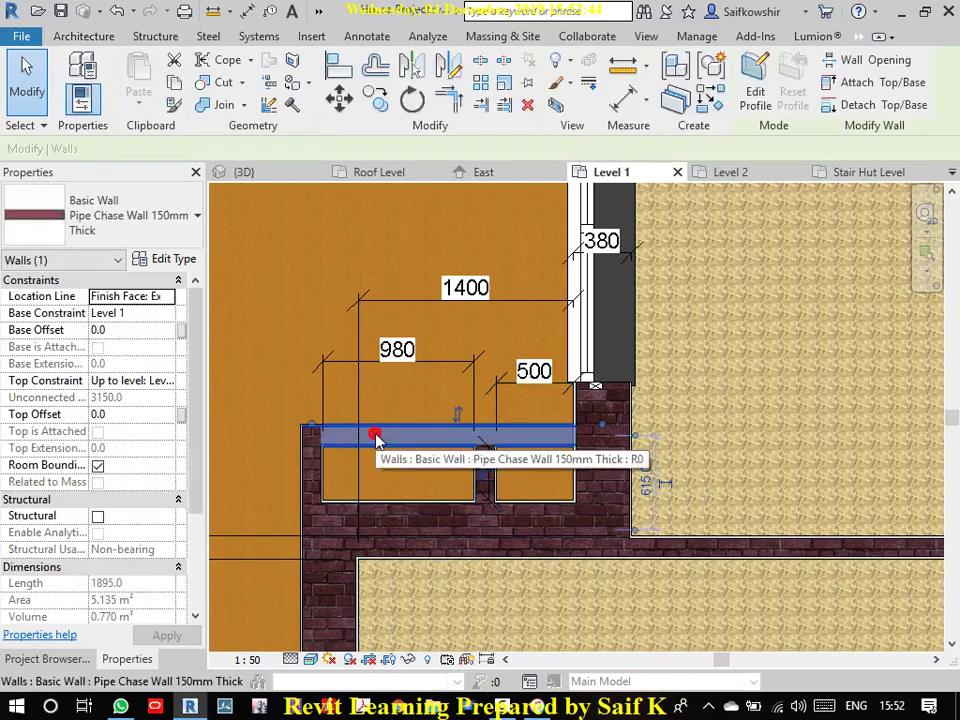
pyautogui.keyDown('ctrl'); pyautogui.click(310, 482); pyautogui.keyUp('ctrl')
pyautogui.keyDown('ctrl'); pyautogui.click(484, 470); pyautogui.keyUp('ctrl')
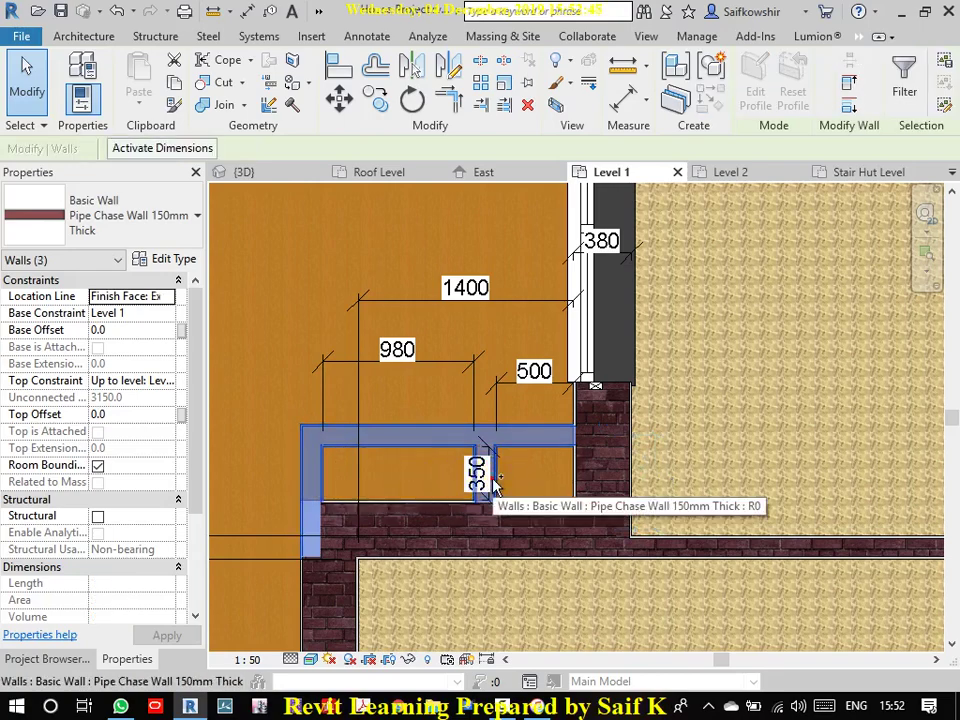
pyautogui.click(160, 313)
pyautogui.click(166, 313)
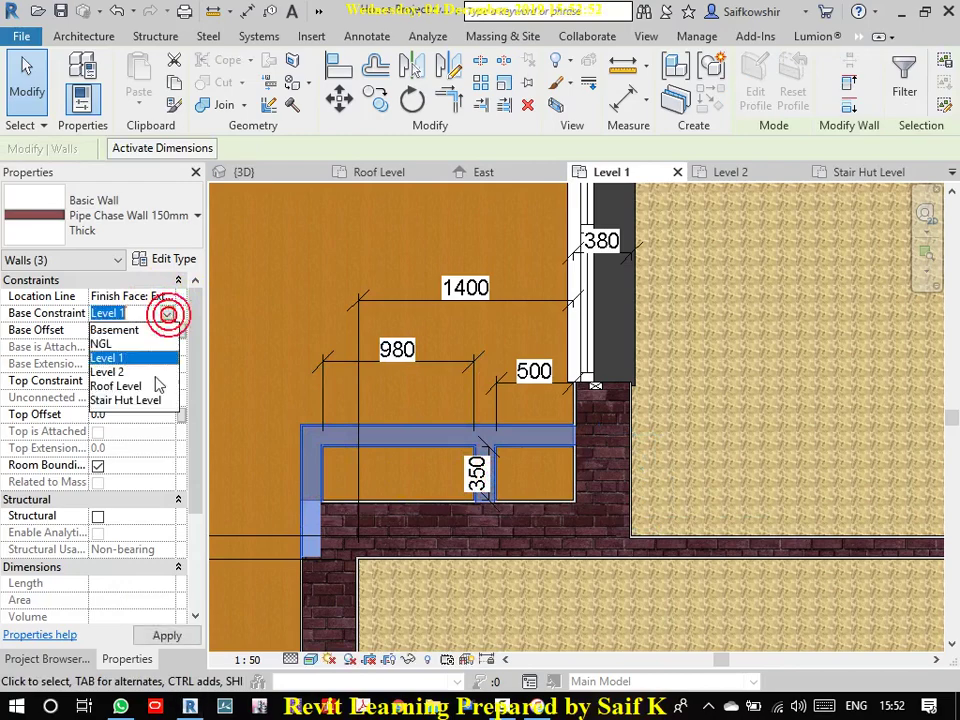
pyautogui.click(139, 330)
# Step: Constrain the tops of the three pipe chase walls up to Roof Level with a top offset of 800 mm
pyautogui.click(165, 380)
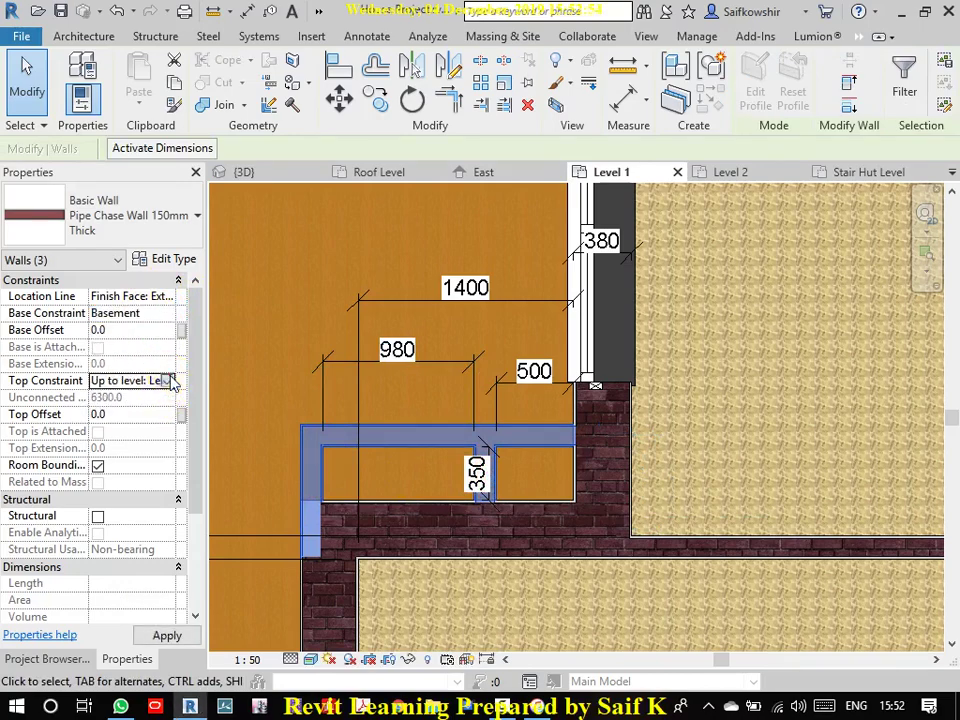
pyautogui.click(167, 381)
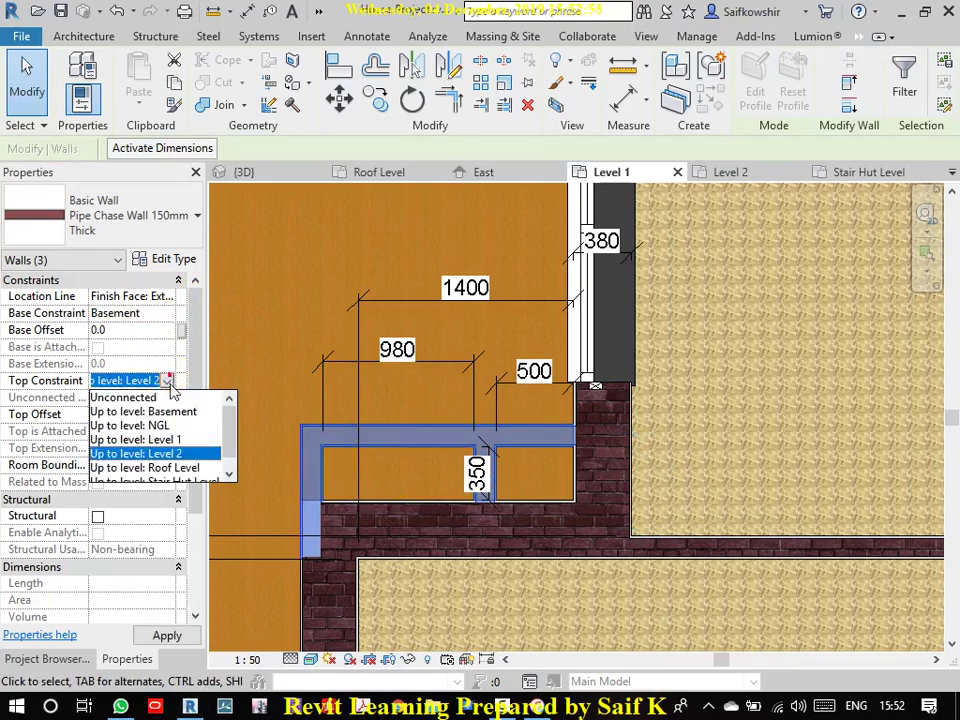
pyautogui.click(188, 466)
pyautogui.click(129, 414)
pyautogui.doubleClick(130, 414)
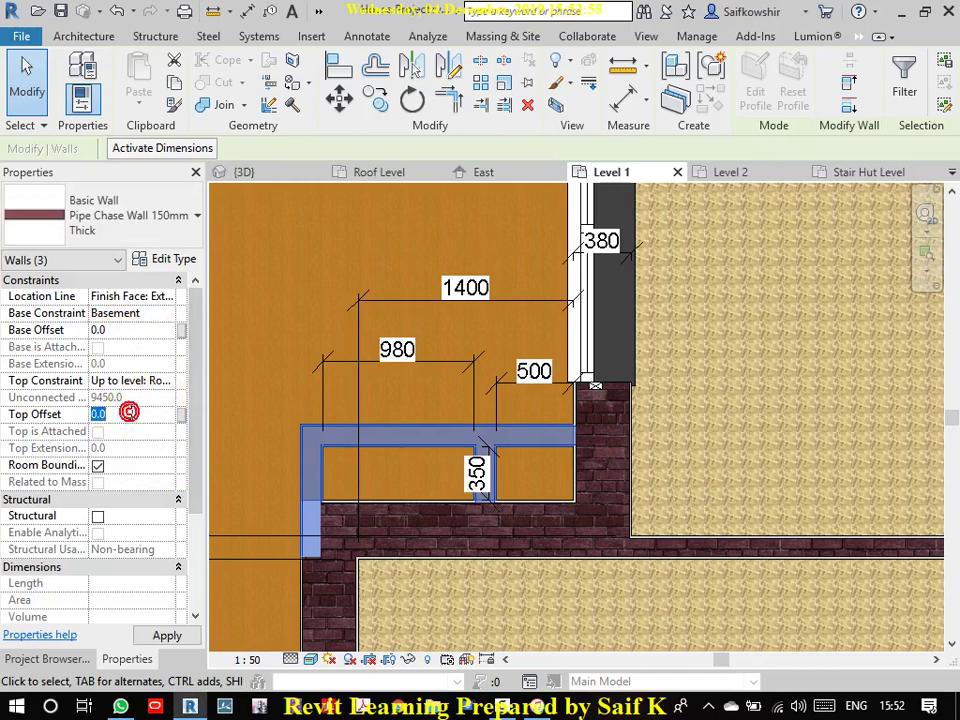
pyautogui.write('8')
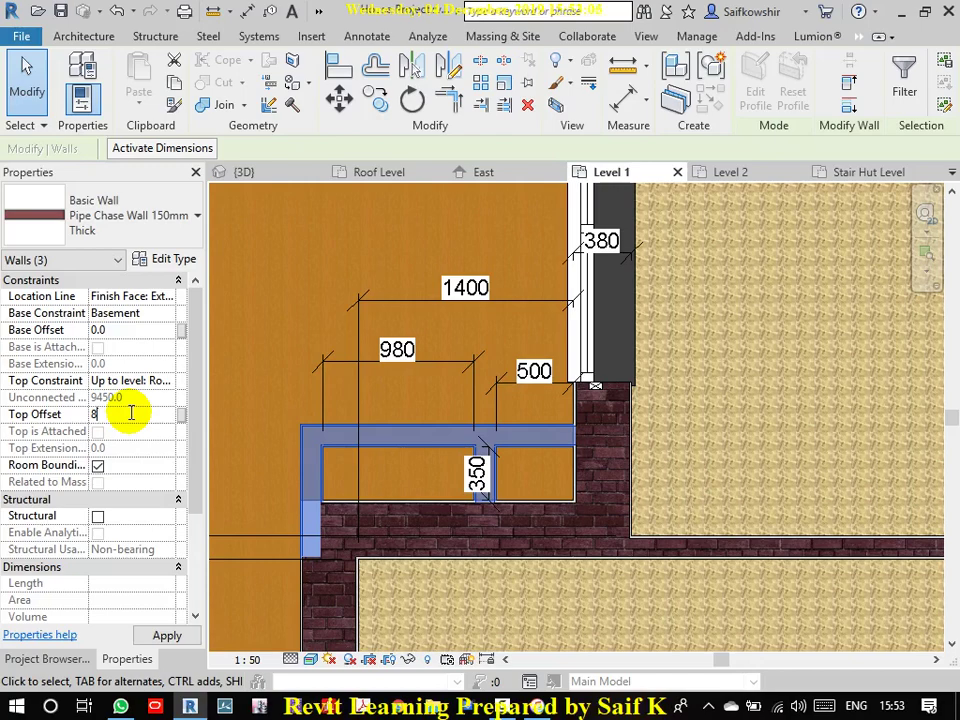
pyautogui.write('00')
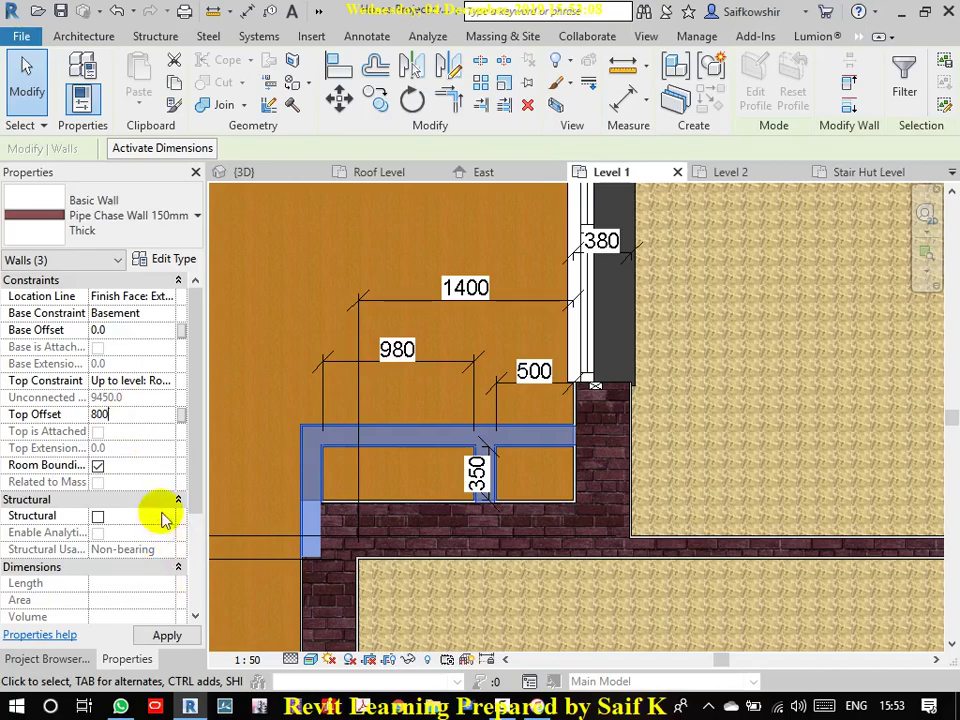
pyautogui.click(167, 635)
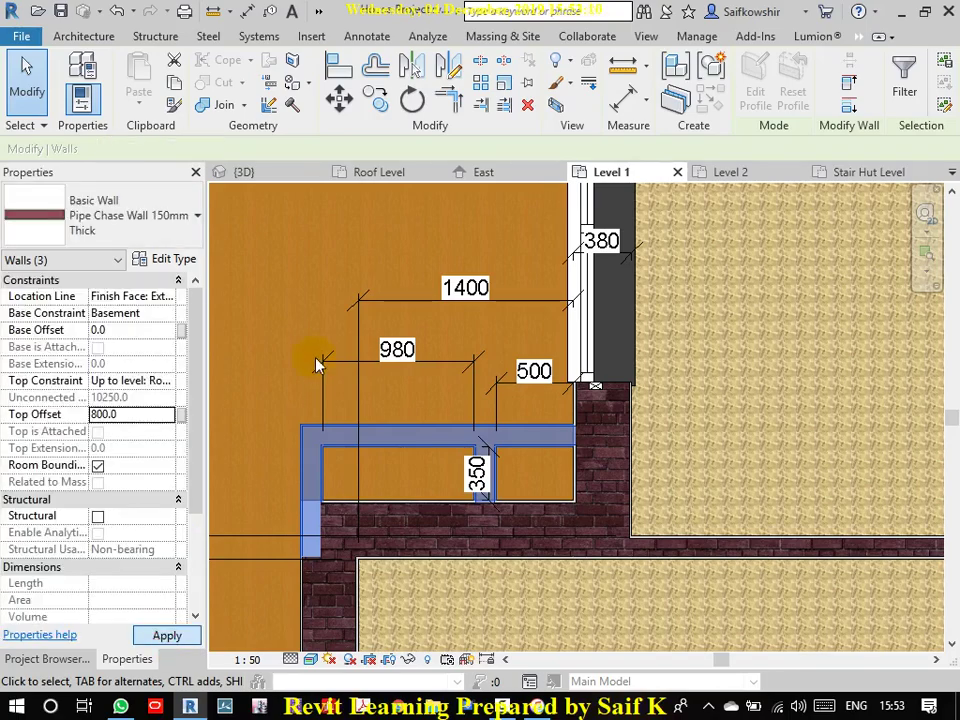
pyautogui.click(316, 352)
# Step: Examine the extended pipe chase walls and their height against the roof parapet in the 3D view
pyautogui.scroll(-3, 354, 369)
pyautogui.scroll(3, 350, 400)
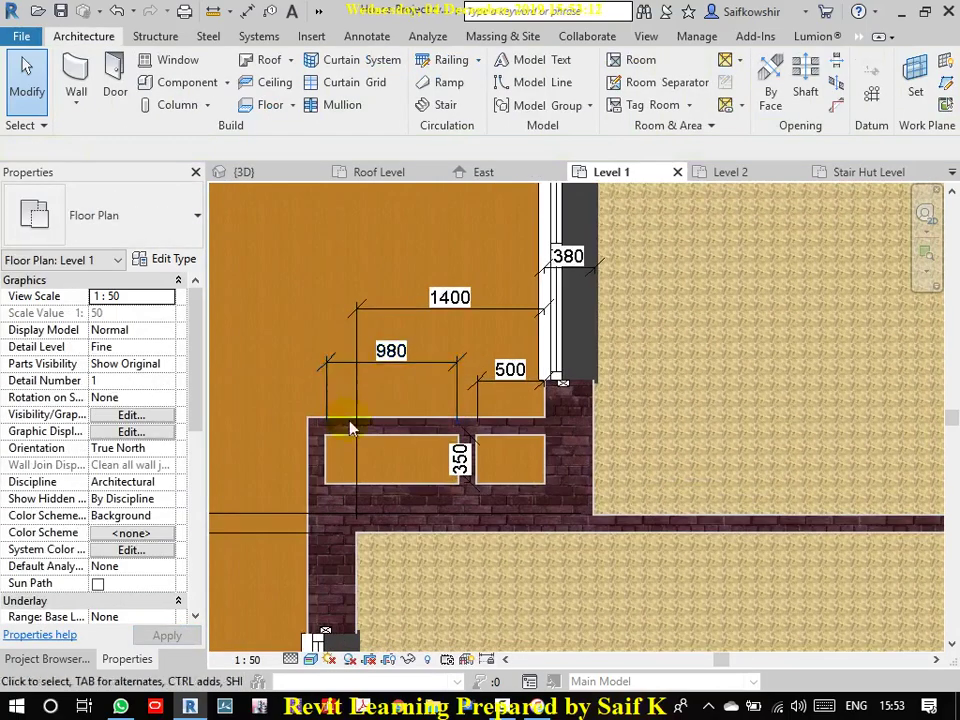
pyautogui.scroll(-3, 360, 458)
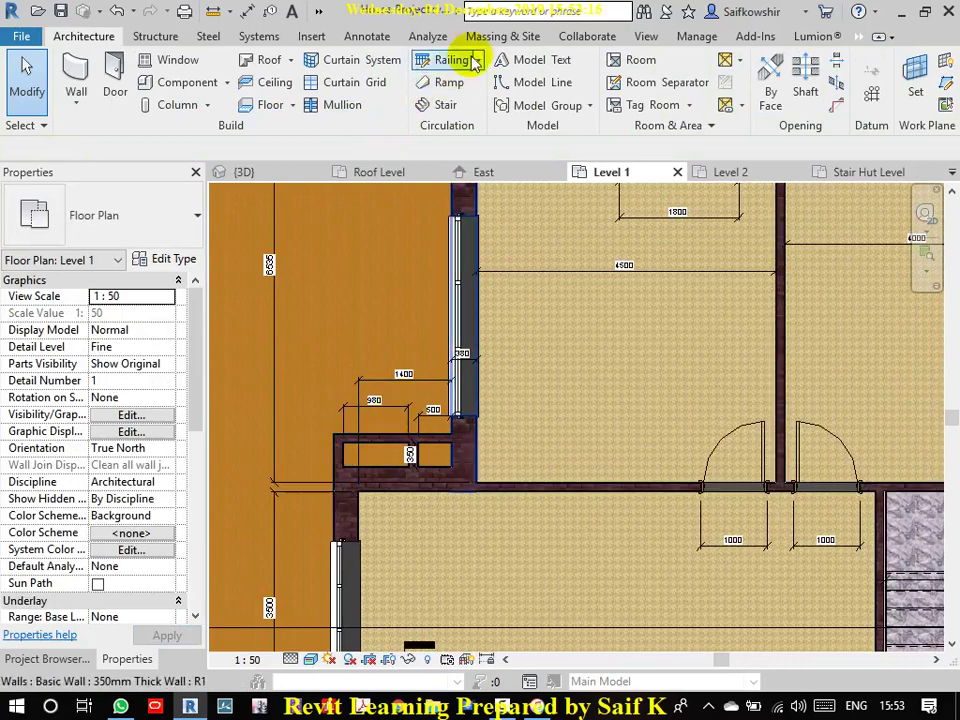
pyautogui.click(268, 178)
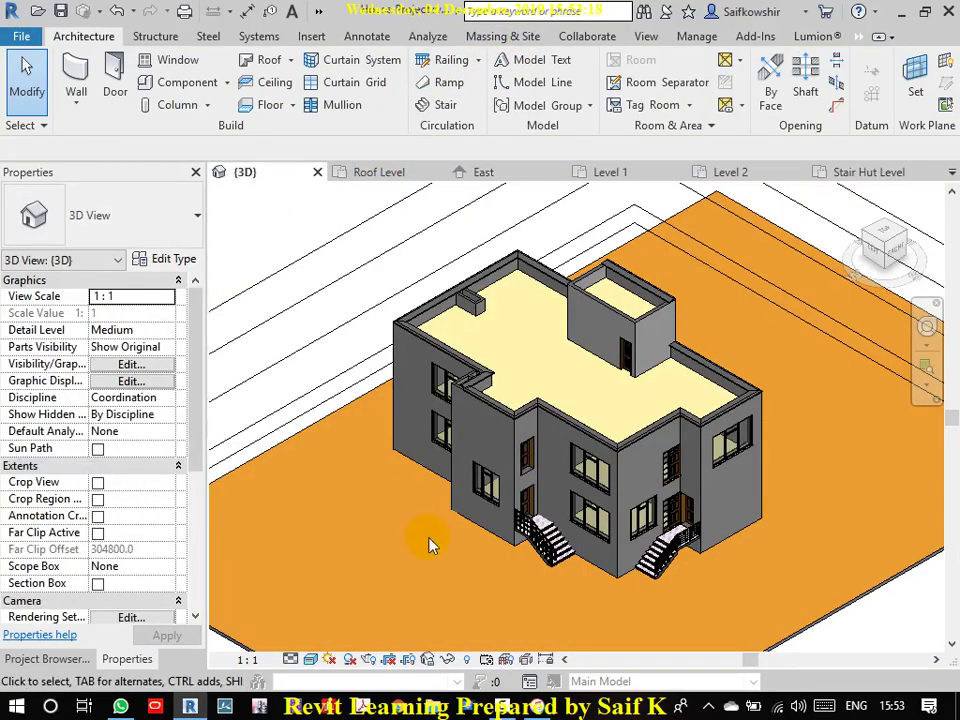
pyautogui.scroll(3, 460, 396)
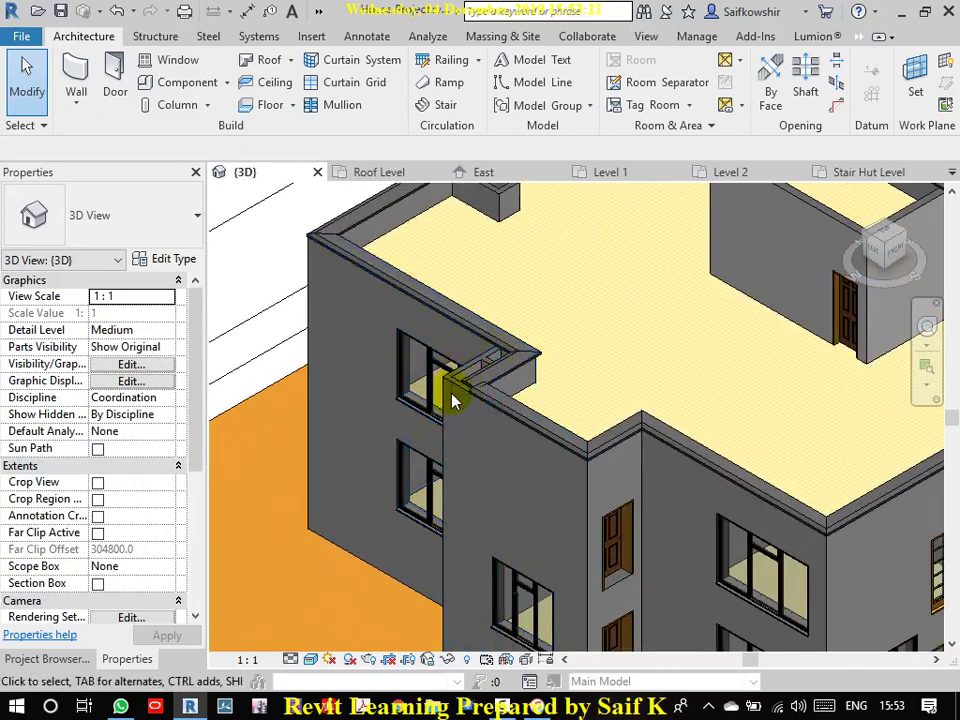
pyautogui.scroll(-4, 591, 418)
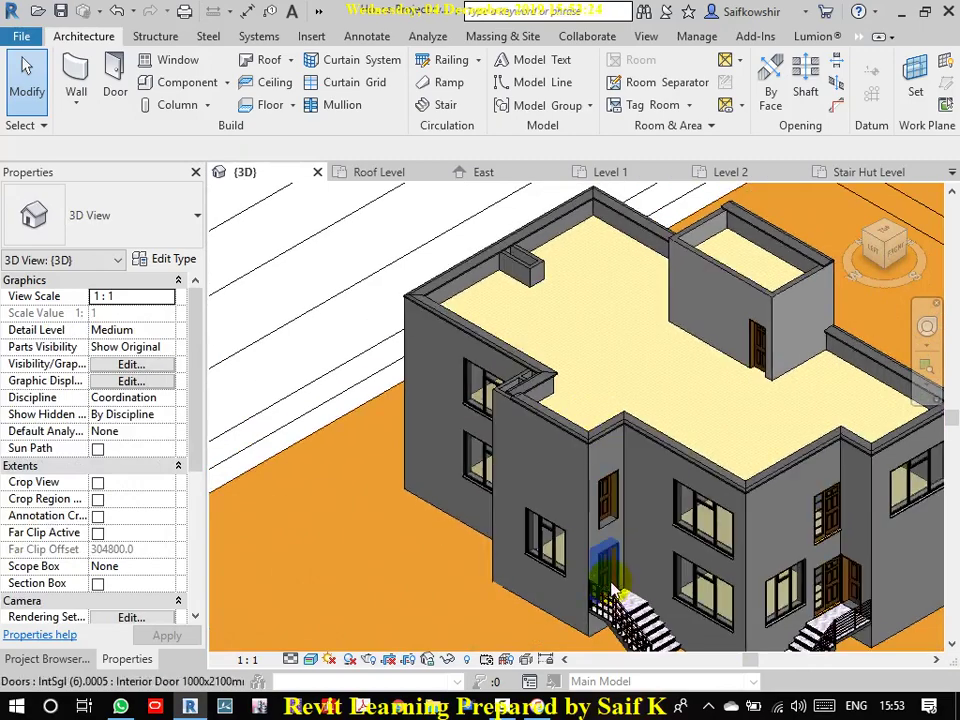
pyautogui.moveTo(597, 526); pyautogui.dragTo(595, 500, button='middle')
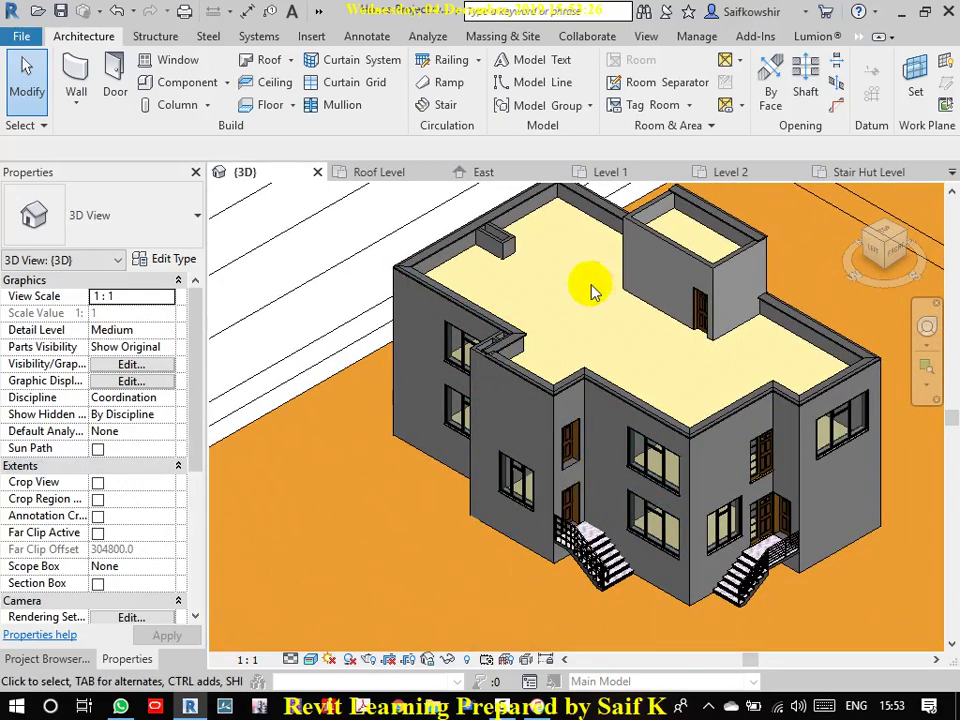
# Step: Reopen the Level 1 floor plan at the small rooms adjoining the 4500 mm wide room
pyautogui.click(72, 659)
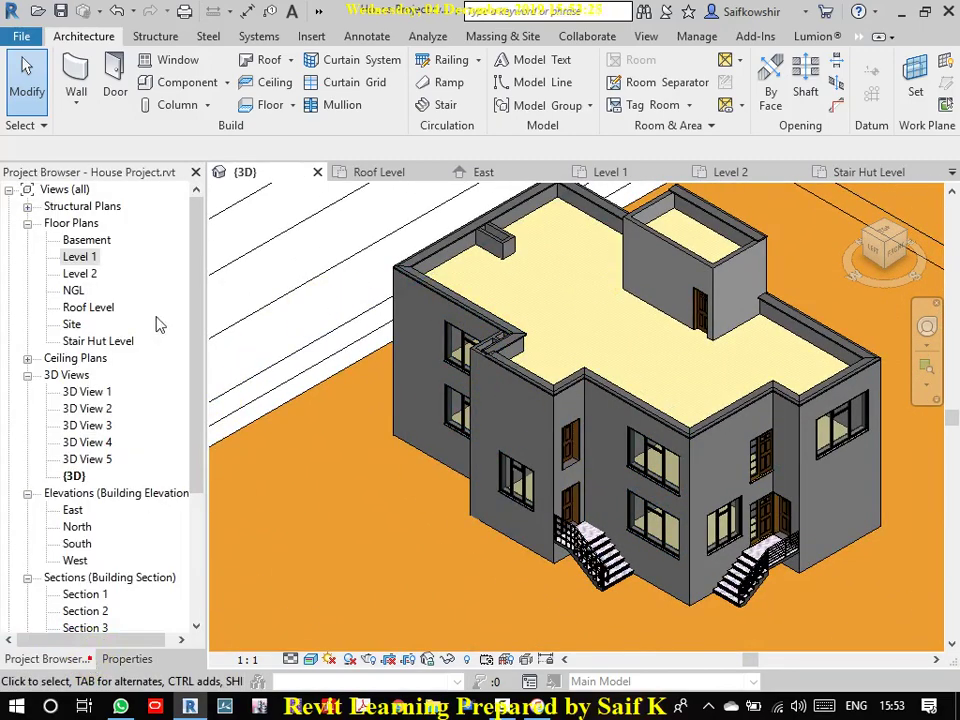
pyautogui.doubleClick(84, 257)
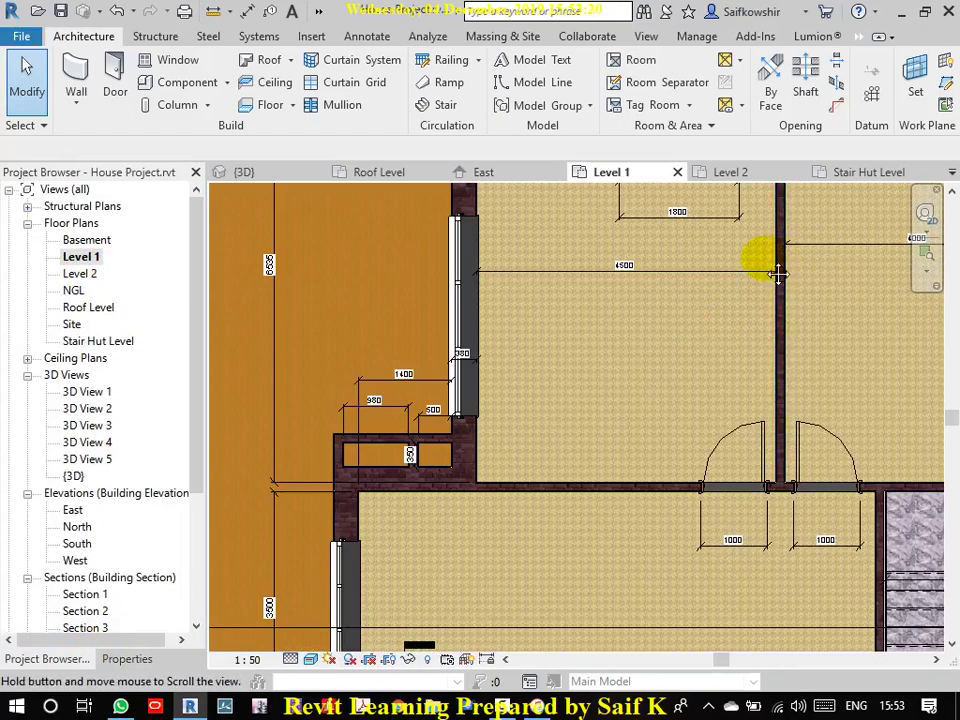
pyautogui.moveTo(761, 257); pyautogui.dragTo(745, 460, button='middle')
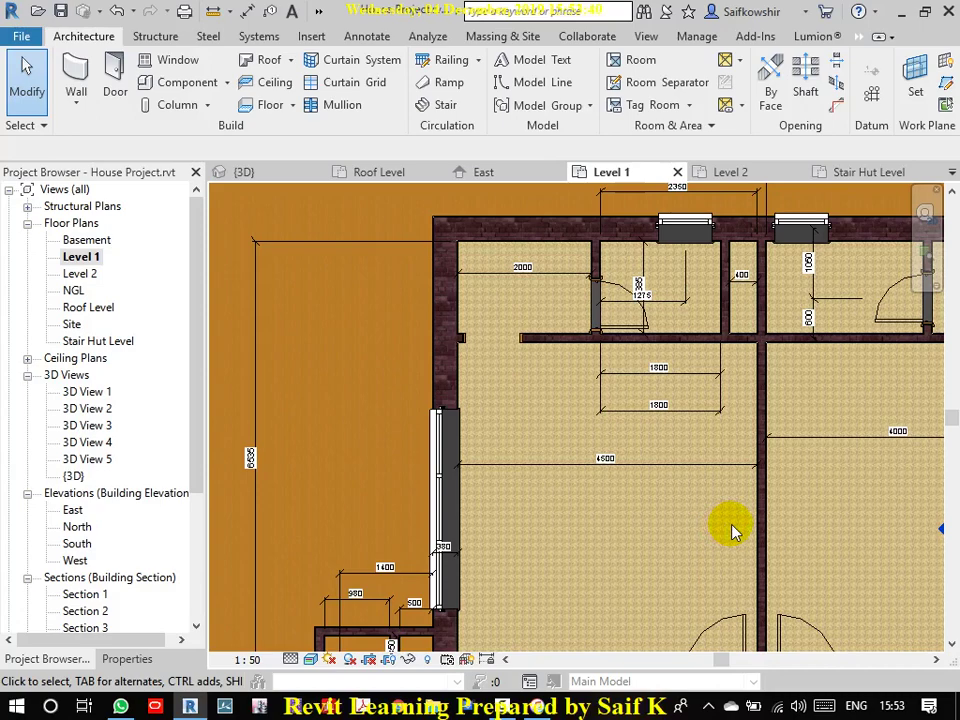
# Step: Examine the Level 1 floor plan's rooms, door openings and staircases from the upper bedrooms down to the front entrance
pyautogui.scroll(-2, 716, 552)
pyautogui.moveTo(720, 544); pyautogui.dragTo(707, 455, button='middle')
pyautogui.scroll(-3, 707, 455)
pyautogui.moveTo(718, 555); pyautogui.dragTo(692, 466, button='middle')
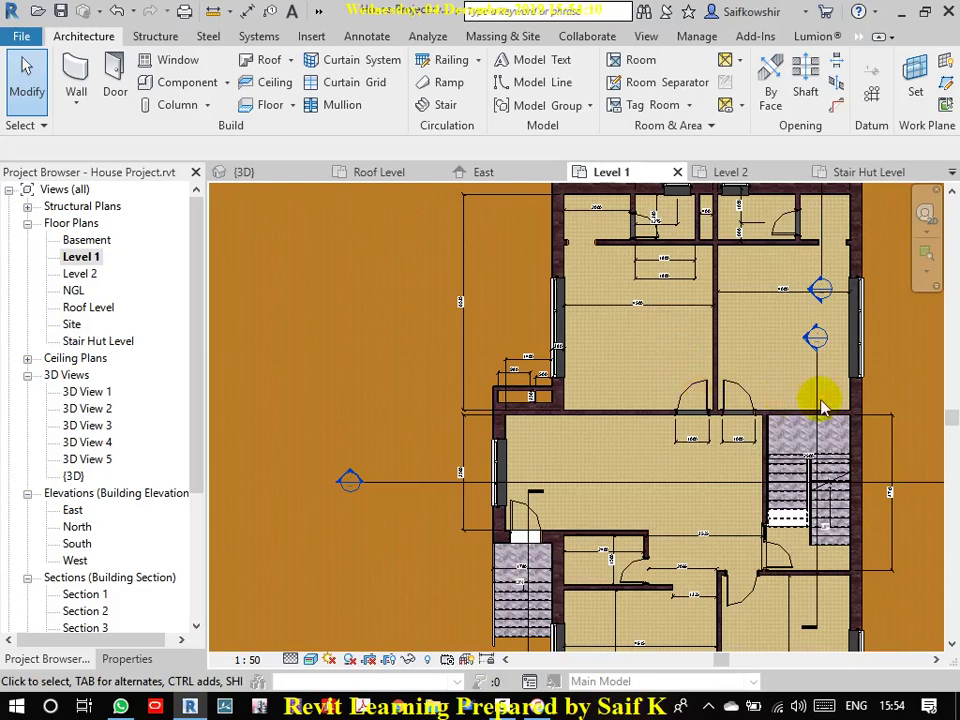
pyautogui.scroll(5, 711, 321)
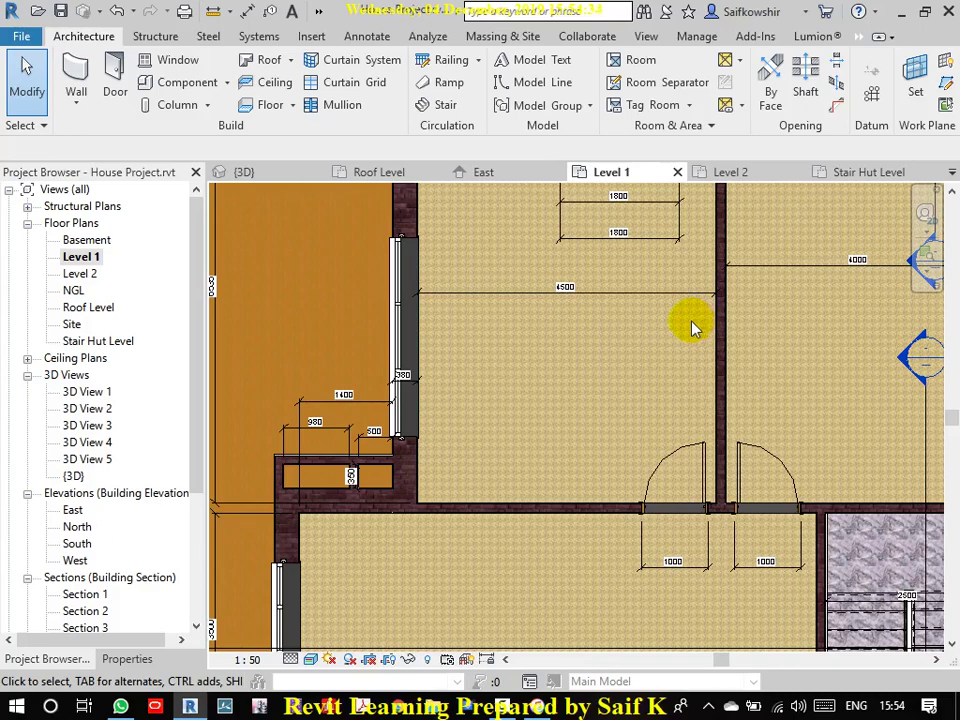
pyautogui.scroll(-1, 420, 545)
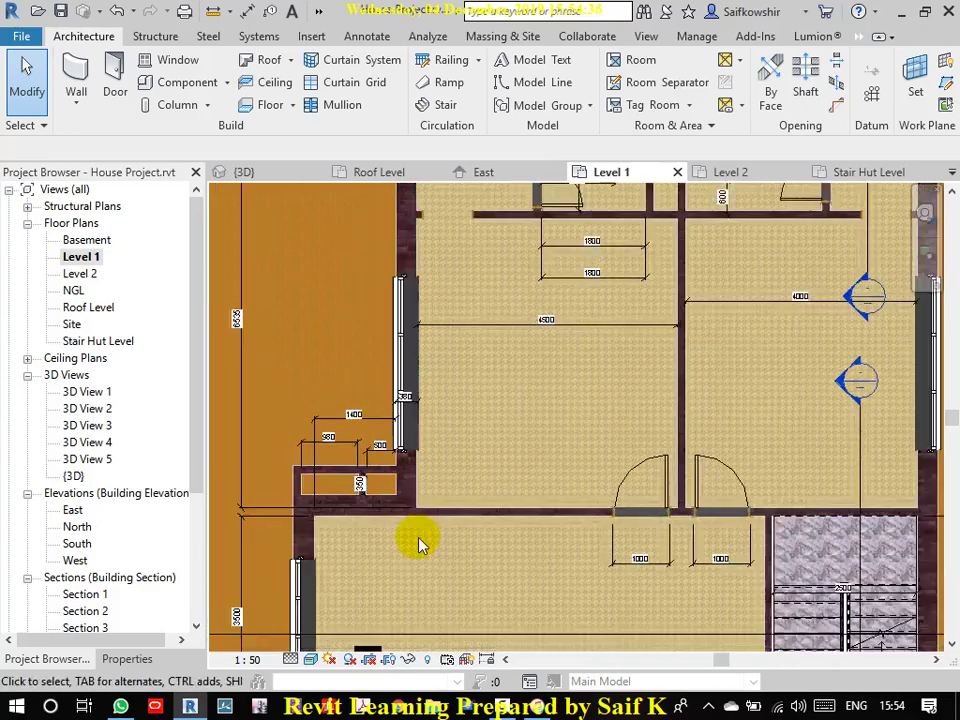
pyautogui.scroll(-2, 420, 545)
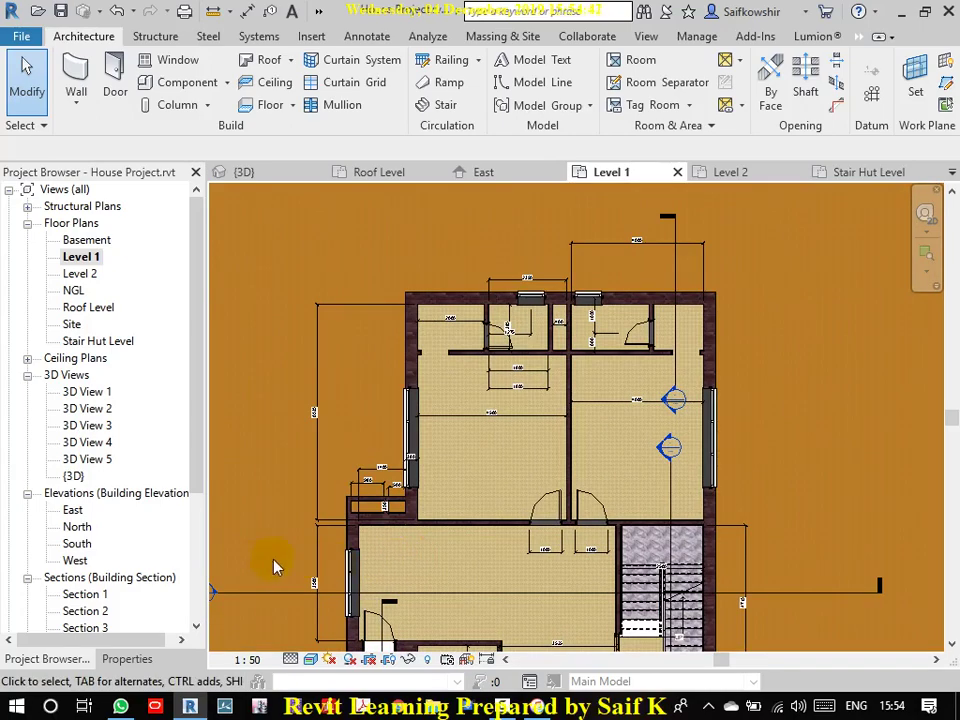
pyautogui.moveTo(396, 557); pyautogui.dragTo(440, 458, button='middle')
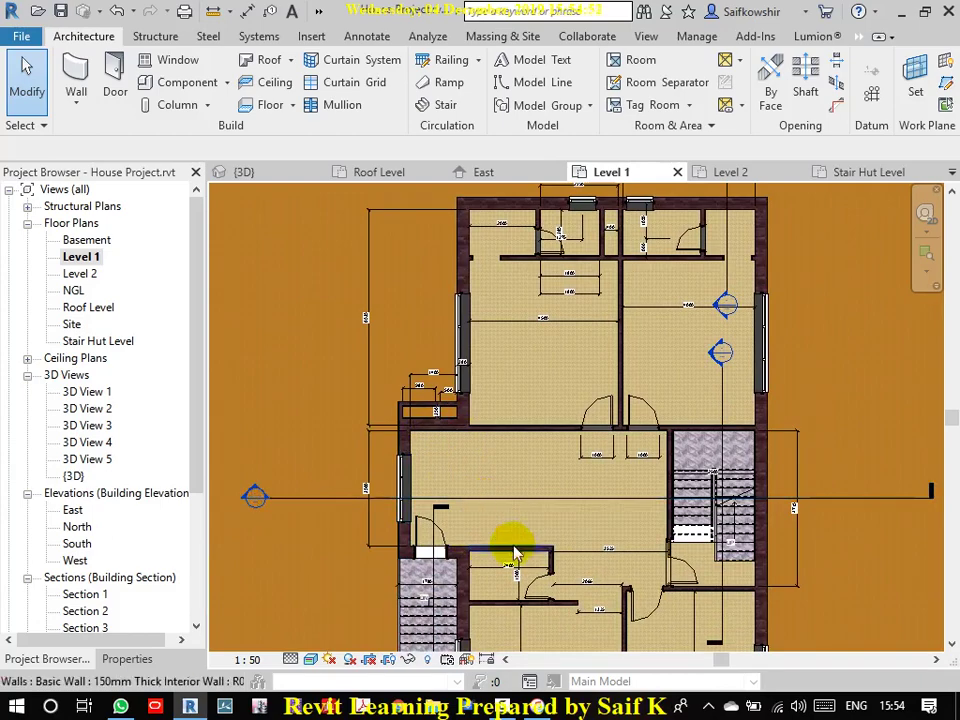
pyautogui.scroll(-2, 519, 446)
pyautogui.moveTo(536, 497); pyautogui.dragTo(562, 386, button='middle')
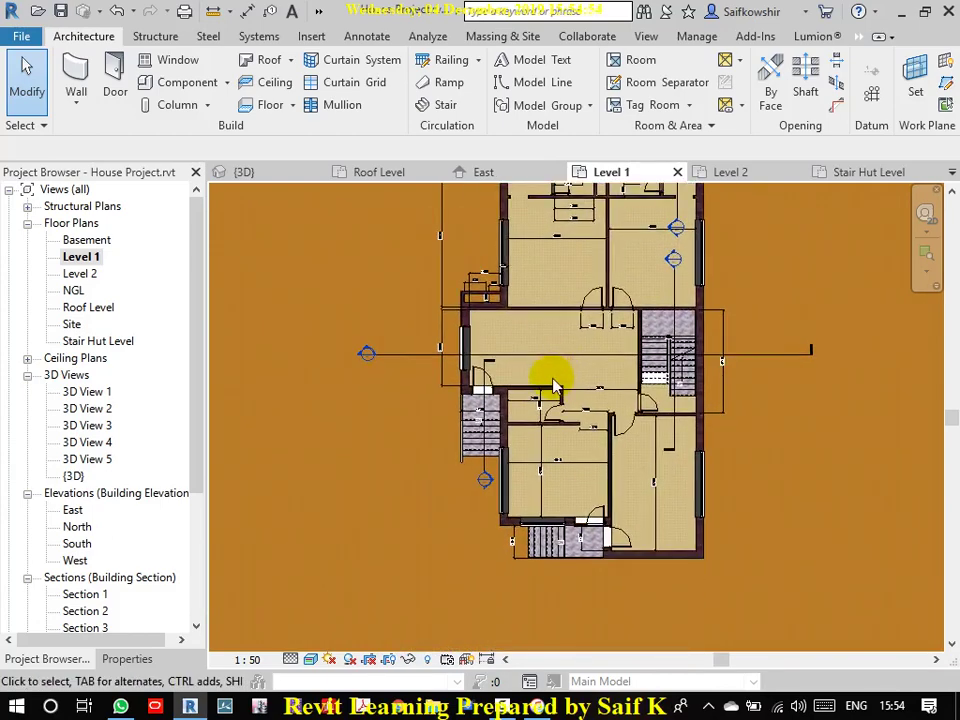
# Step: Reveal the hidden elements and unhide only door tag 12 at the cased opening, returning to the normal plan display
pyautogui.click(430, 662)
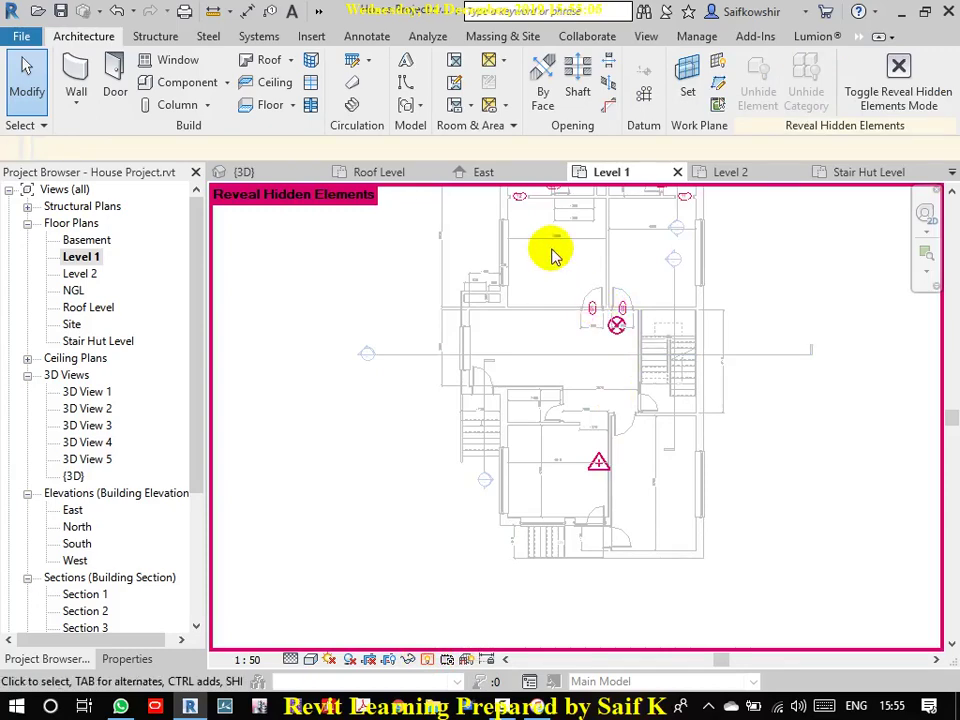
pyautogui.moveTo(546, 214); pyautogui.dragTo(555, 358, button='middle')
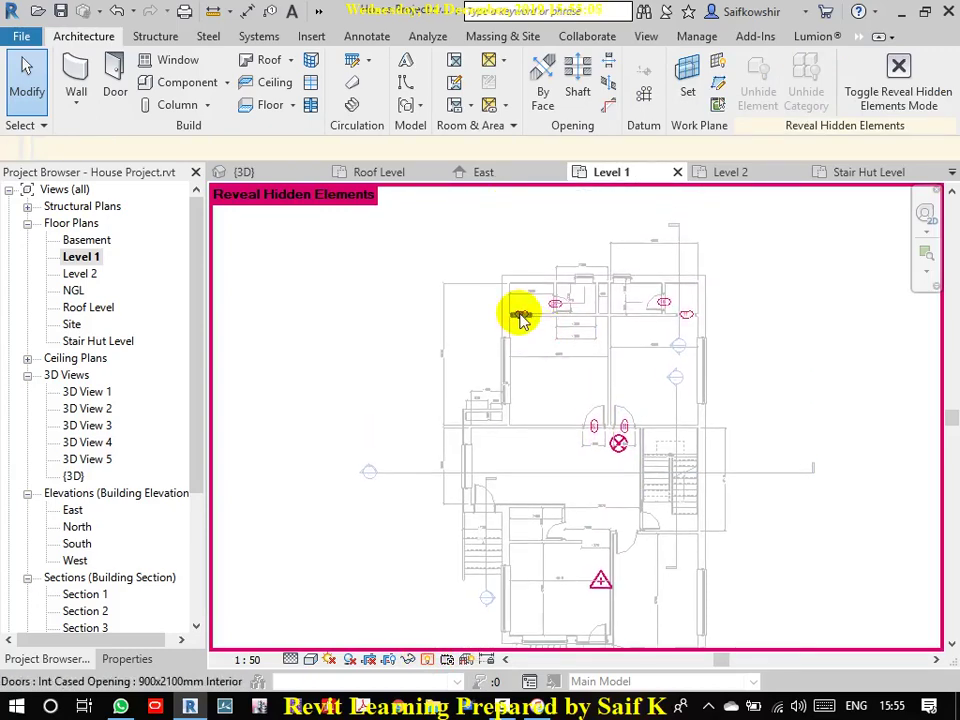
pyautogui.scroll(5, 520, 318)
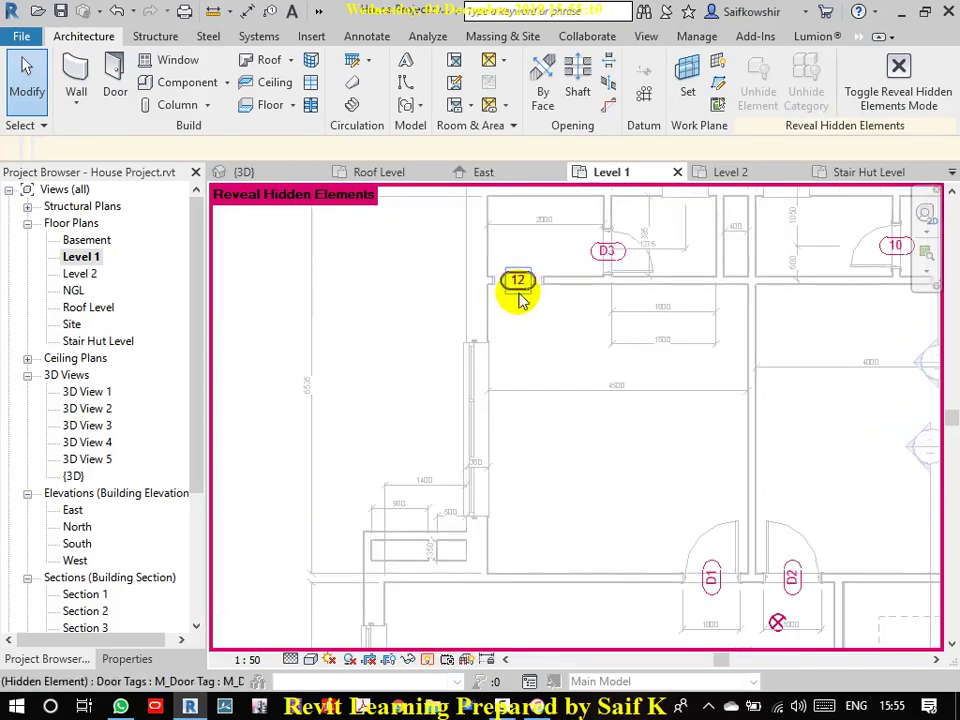
pyautogui.click(519, 295)
pyautogui.rightClick(519, 295)
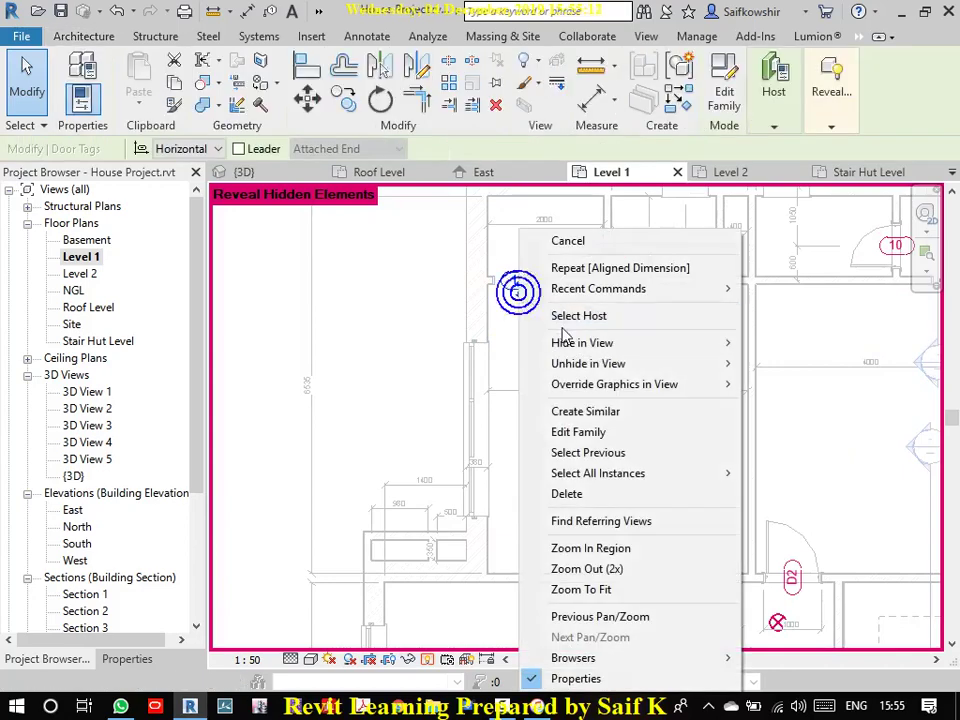
pyautogui.moveTo(588, 345)
pyautogui.moveTo(555, 364)
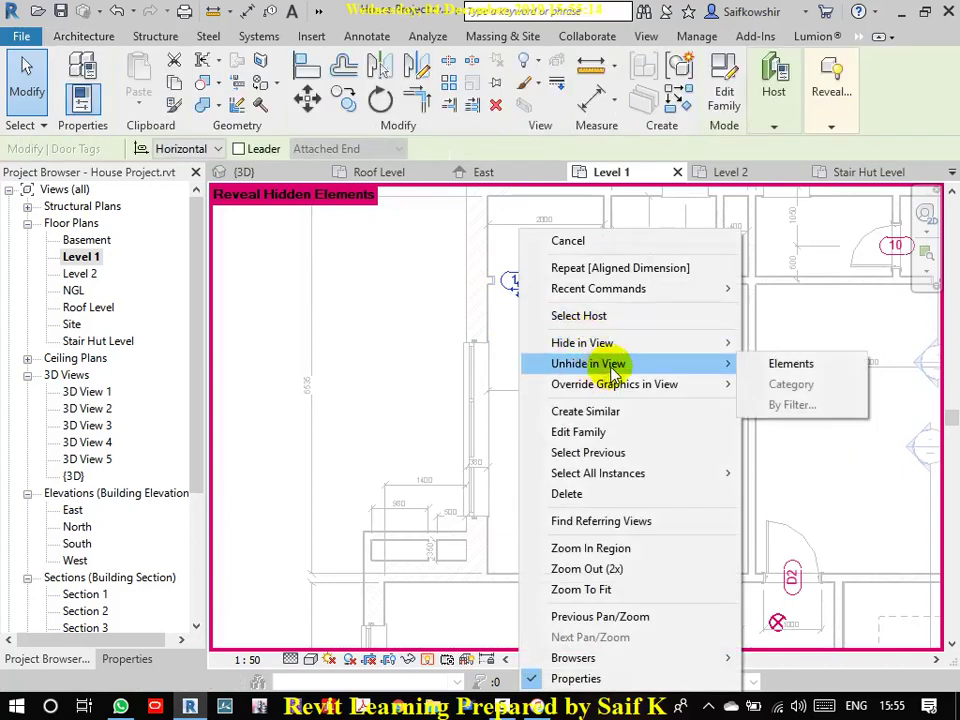
pyautogui.click(842, 368)
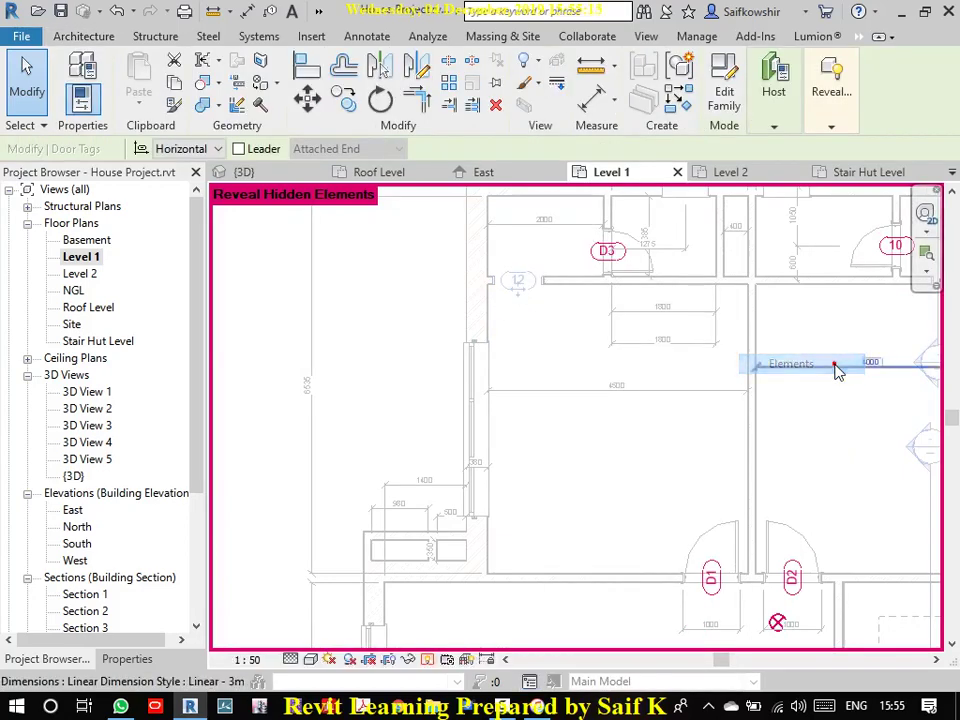
pyautogui.click(428, 659)
pyautogui.scroll(-4, 570, 378)
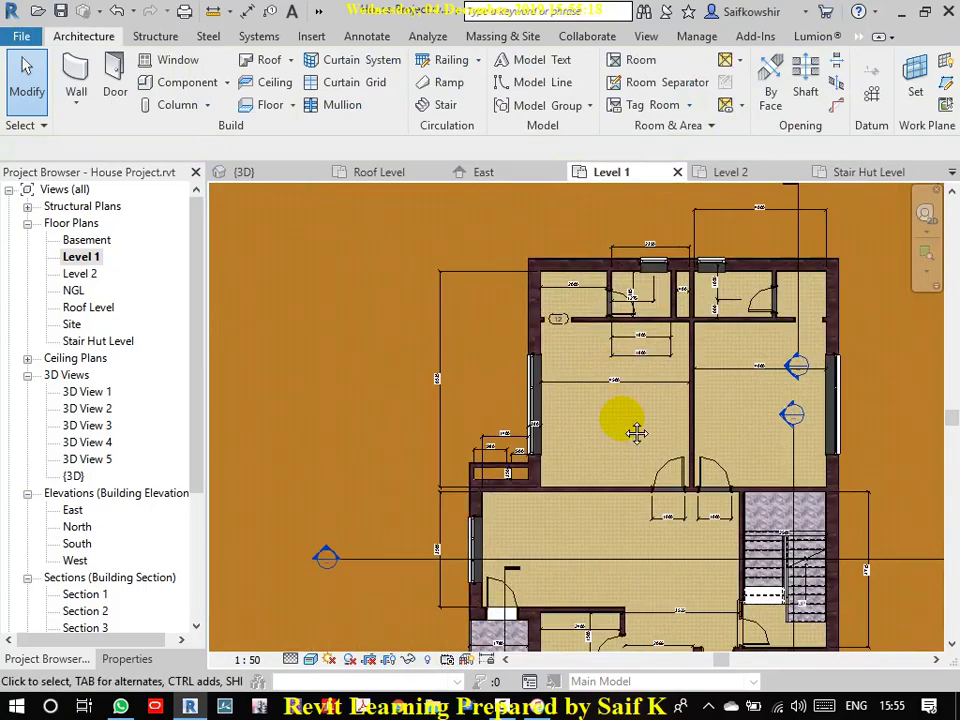
# Step: Try selecting all visible instances of the door tag from tag 12 in the Level 1 view, and clear the selection
pyautogui.click(504, 271)
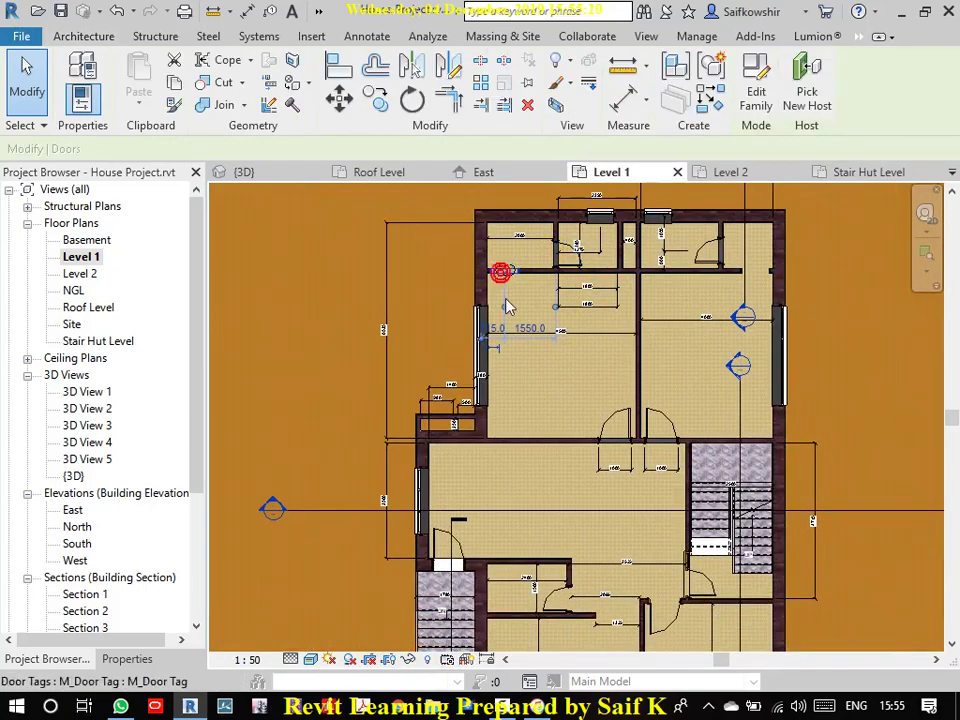
pyautogui.click(423, 308)
pyautogui.scroll(3, 499, 270)
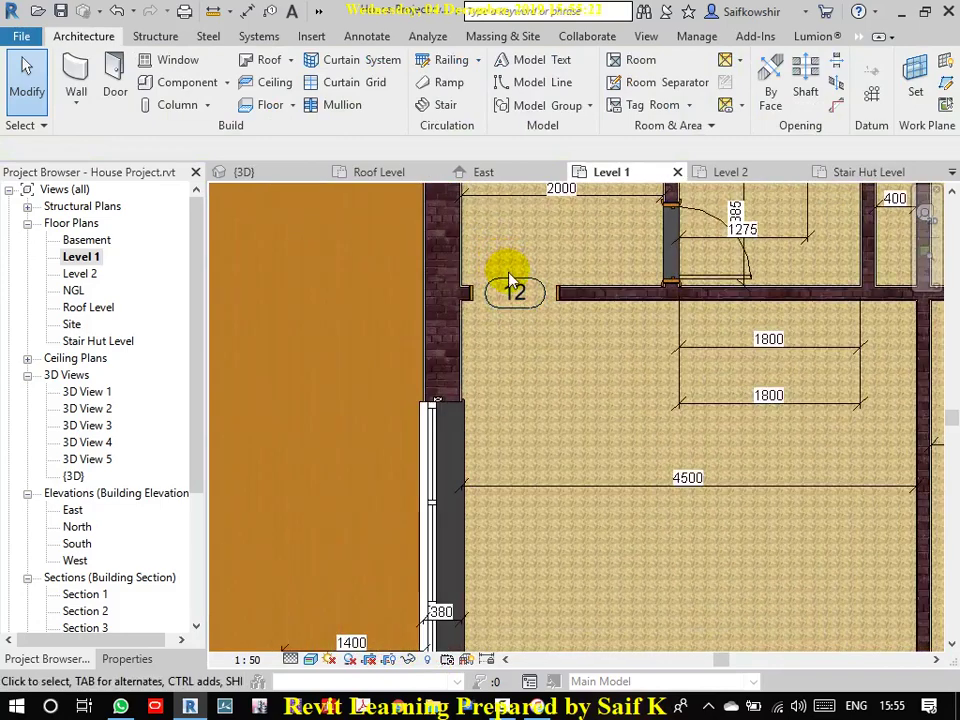
pyautogui.click(516, 286)
pyautogui.rightClick(517, 286)
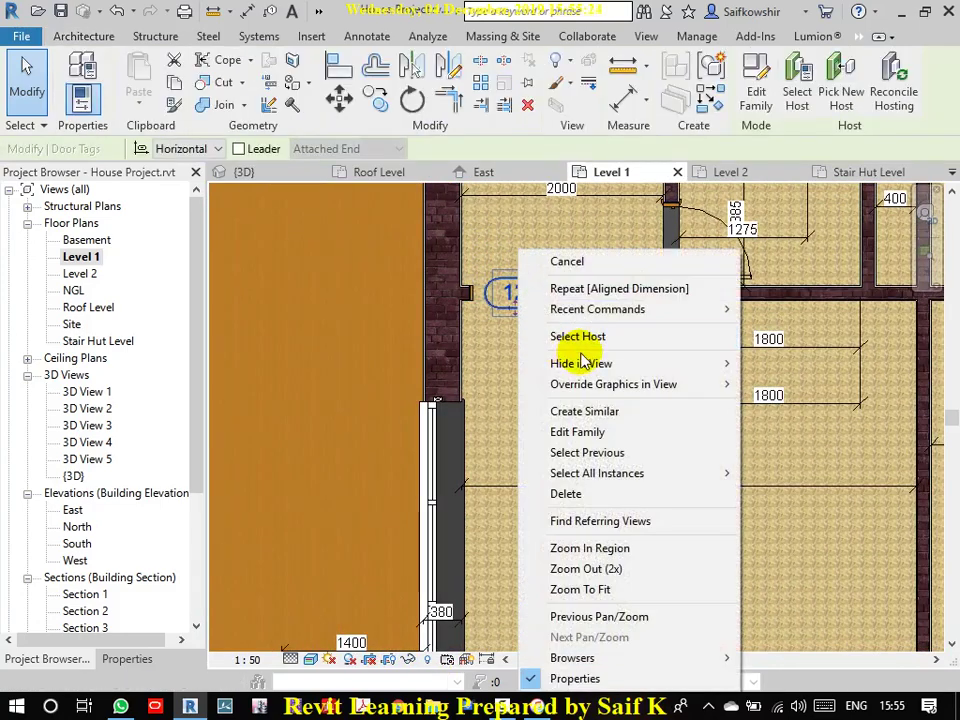
pyautogui.moveTo(612, 370)
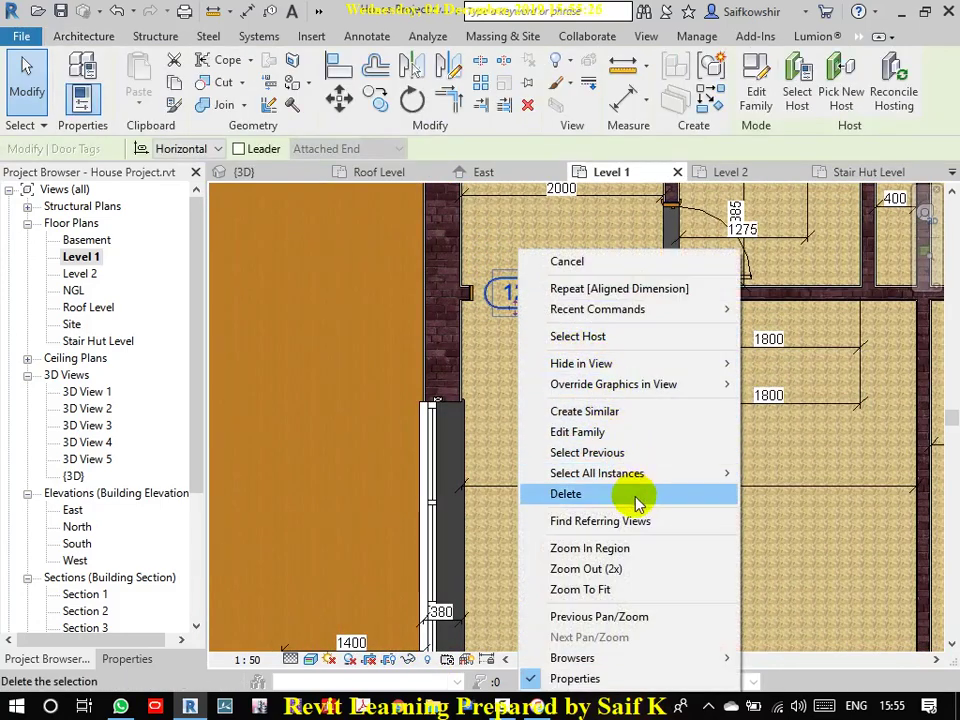
pyautogui.moveTo(664, 478)
pyautogui.click(780, 476)
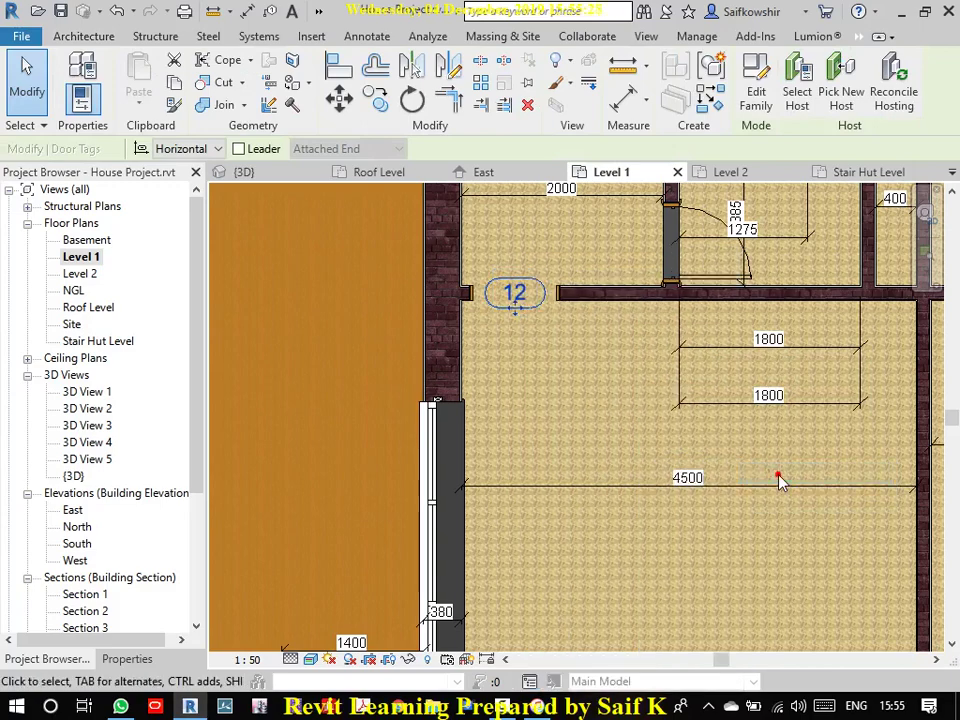
pyautogui.scroll(-1, 478, 338)
pyautogui.scroll(-4, 478, 338)
pyautogui.moveTo(565, 463); pyautogui.dragTo(534, 326, button='middle')
pyautogui.scroll(-2, 553, 414)
pyautogui.scroll(1, 548, 418)
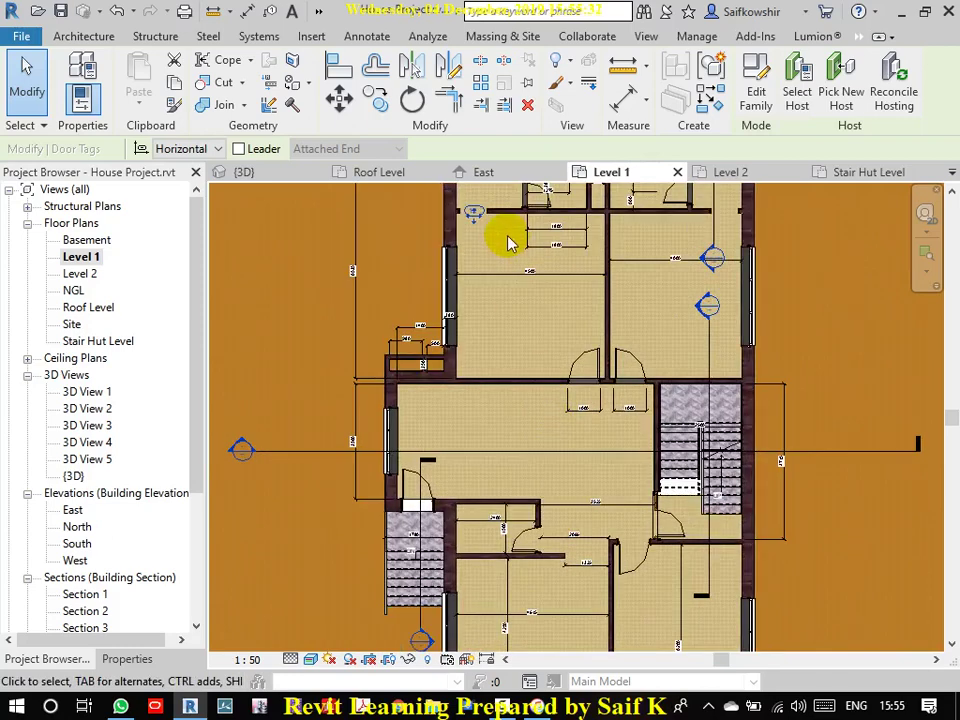
pyautogui.press('Escape')
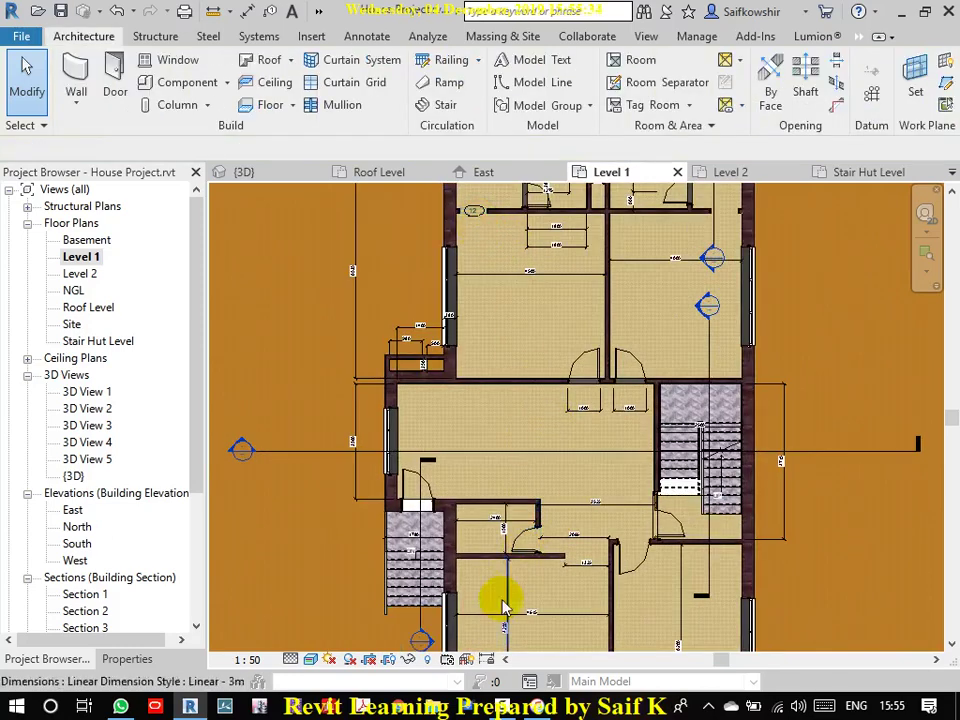
# Step: Reveal the hidden elements and hide the door tag category in the Level 1 view, starting from tag D1
pyautogui.click(427, 659)
pyautogui.click(584, 380)
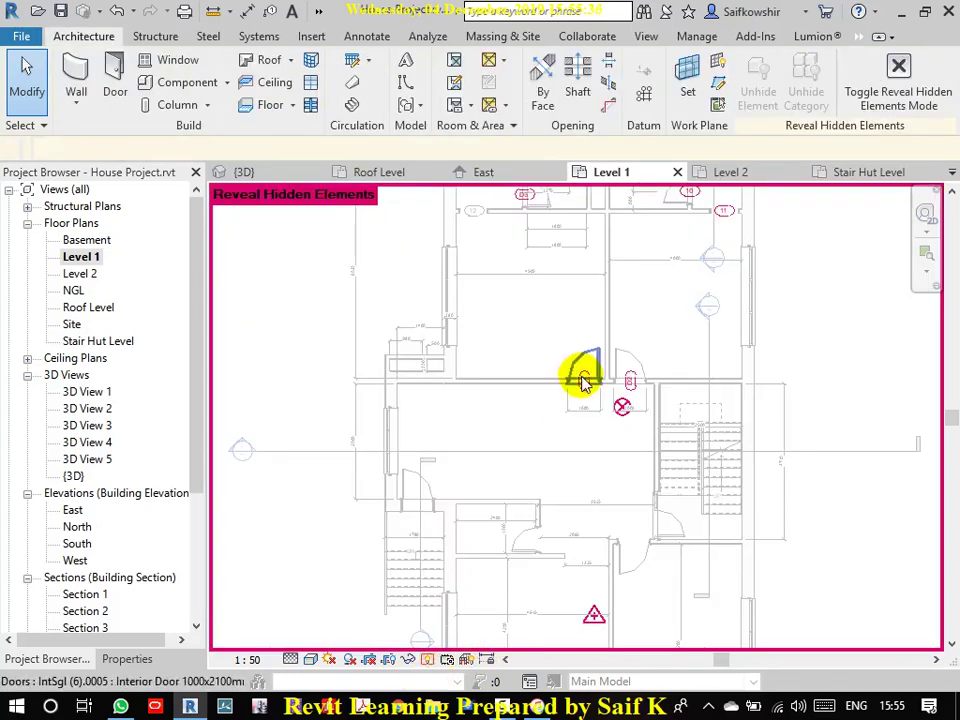
pyautogui.scroll(2, 590, 392)
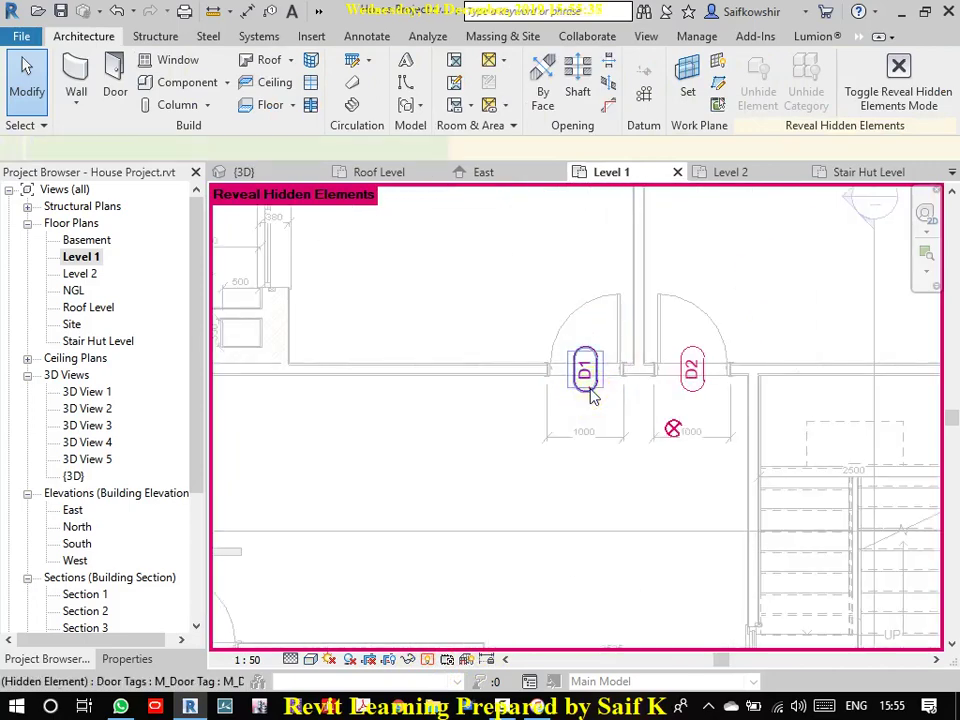
pyautogui.click(590, 395)
pyautogui.rightClick(590, 395)
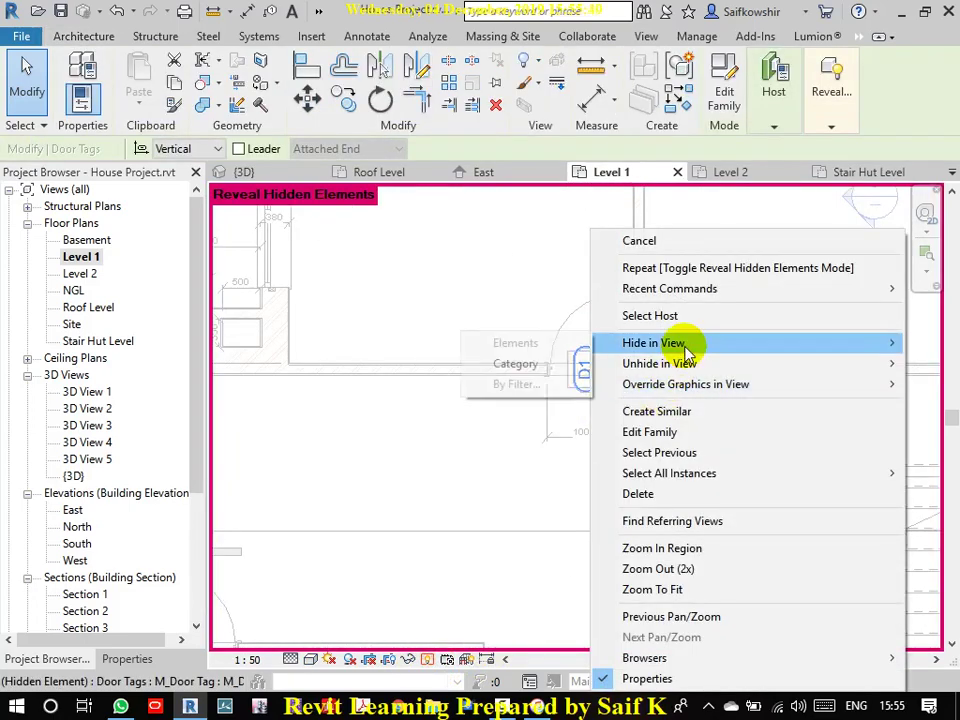
pyautogui.moveTo(687, 366)
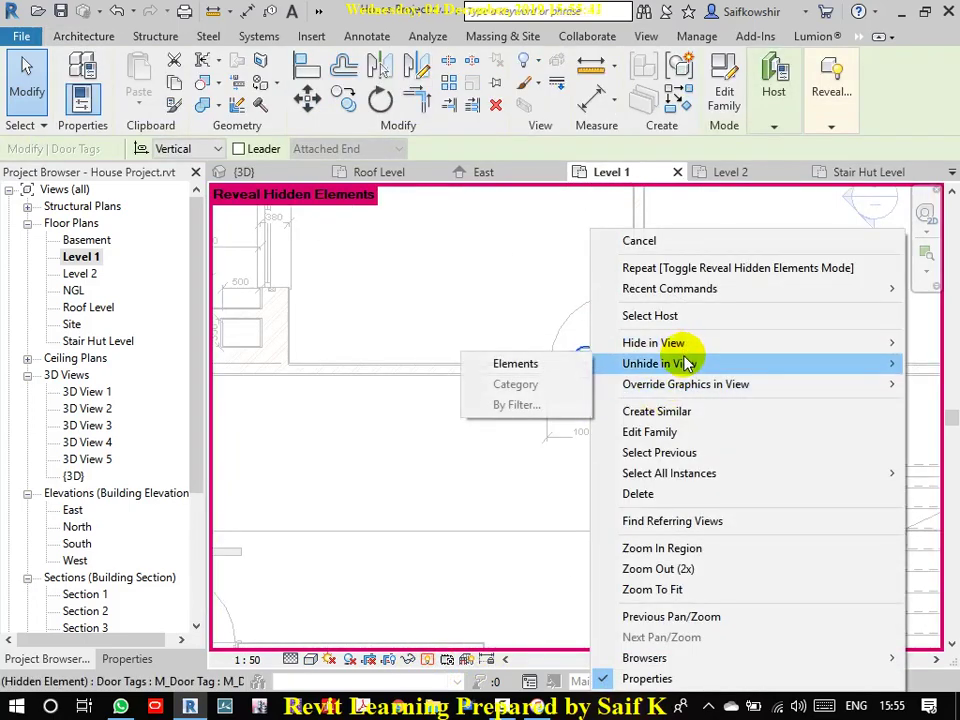
pyautogui.moveTo(623, 350)
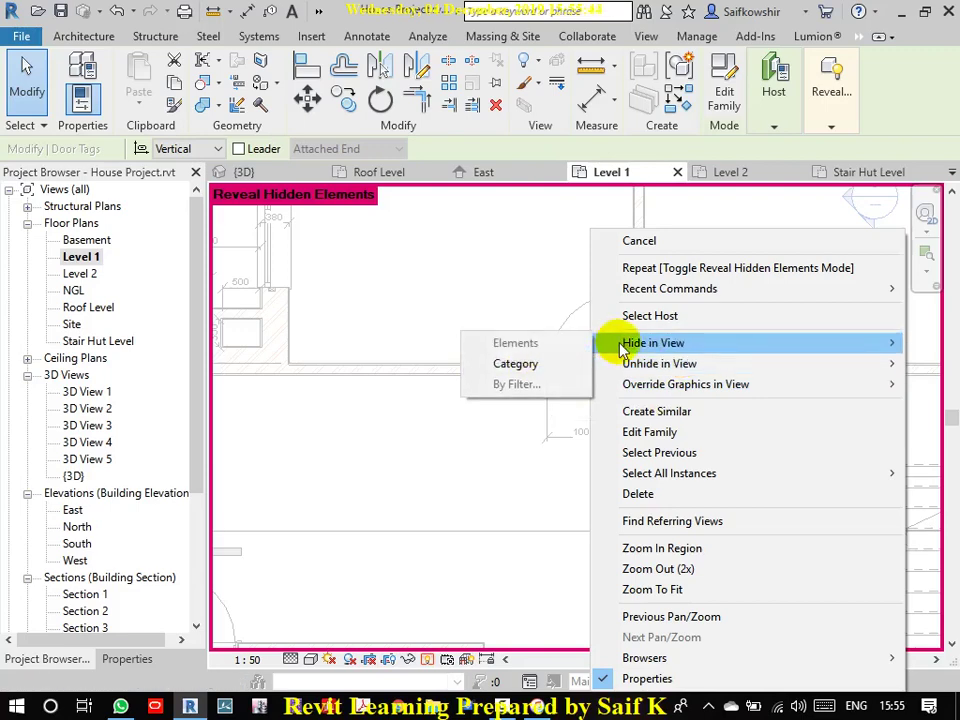
pyautogui.click(558, 363)
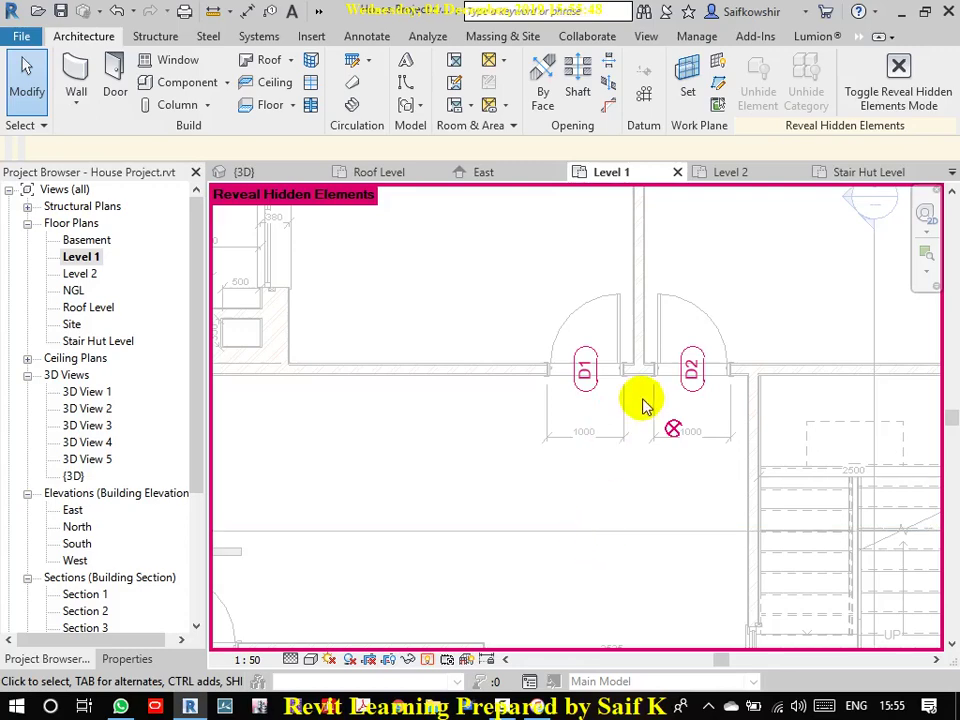
# Step: Select all door tag instances visible in the view from tag D1, unhide their category, and leave reveal hidden elements mode
pyautogui.click(583, 398)
pyautogui.rightClick(583, 398)
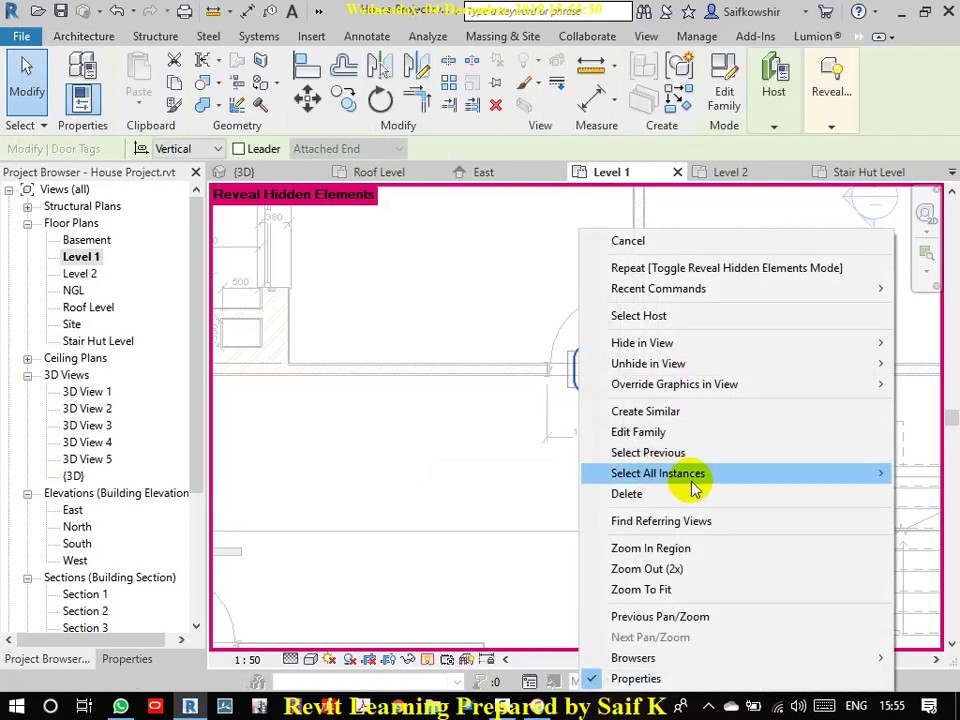
pyautogui.moveTo(705, 485)
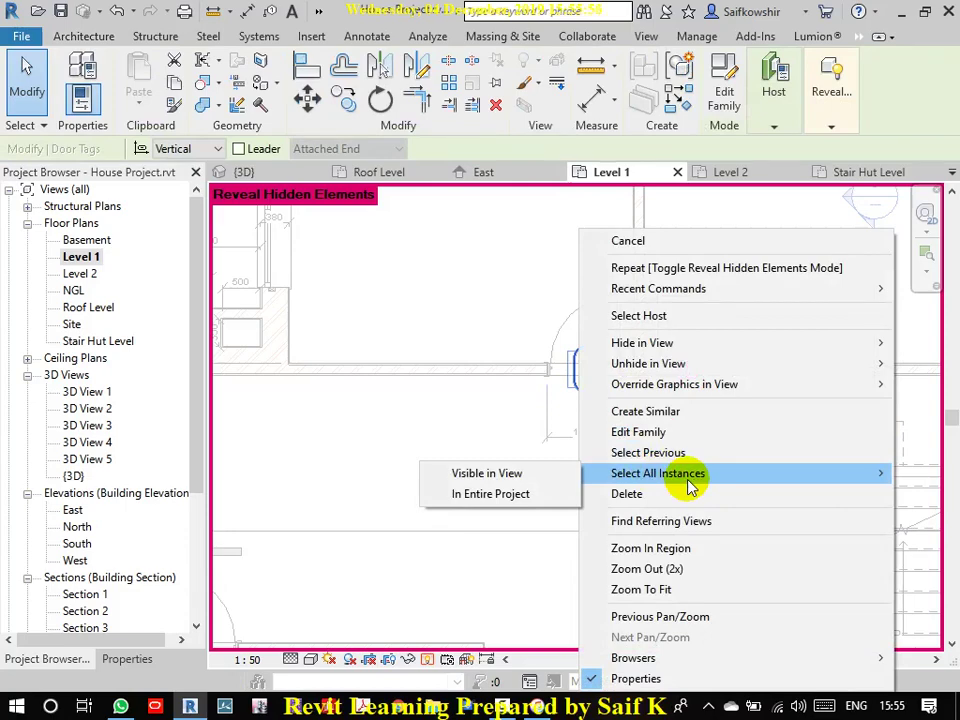
pyautogui.click(556, 486)
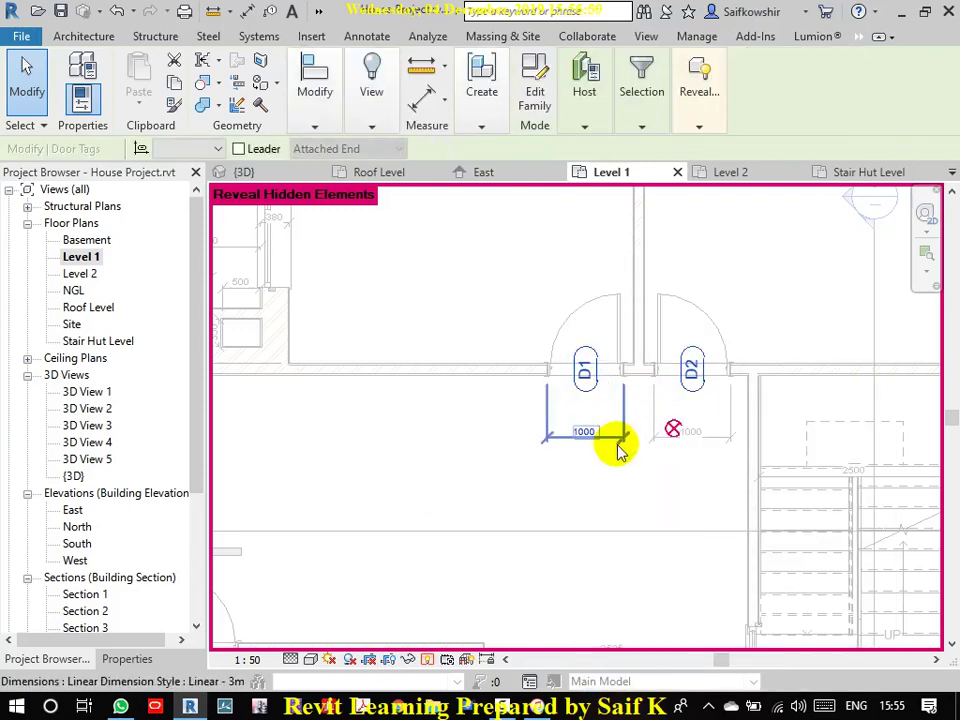
pyautogui.rightClick(588, 362)
pyautogui.moveTo(665, 364)
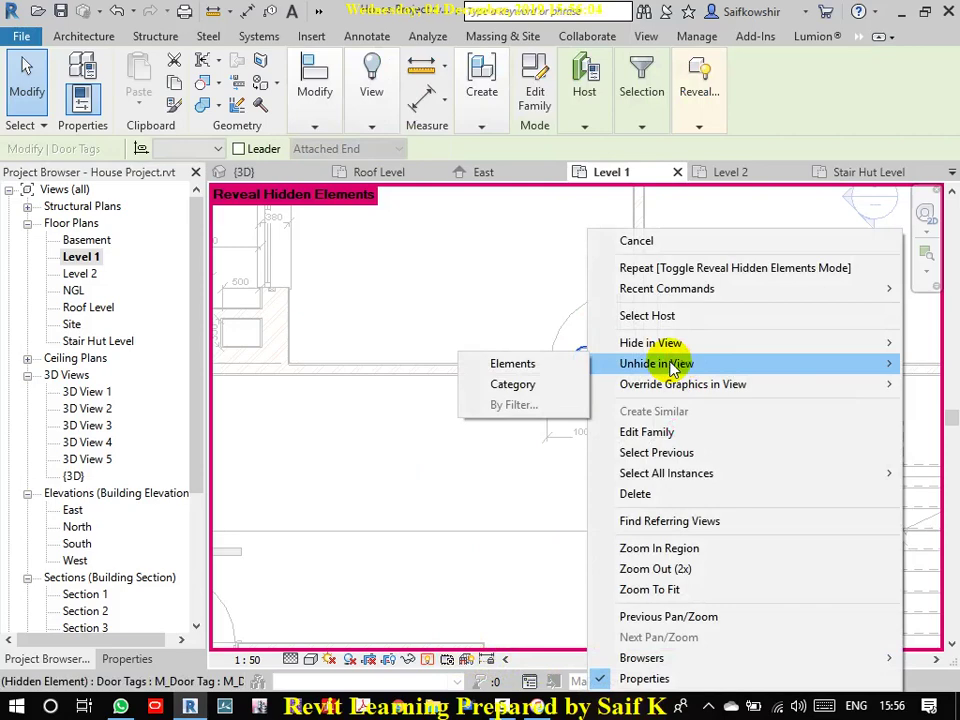
pyautogui.click(518, 397)
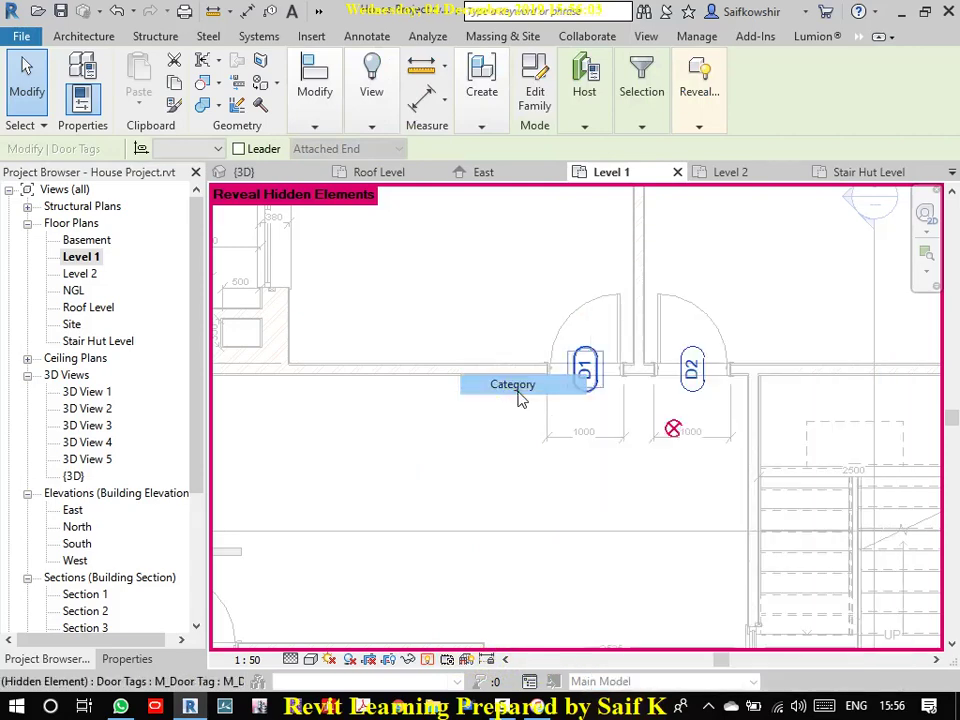
pyautogui.click(499, 532)
pyautogui.click(428, 660)
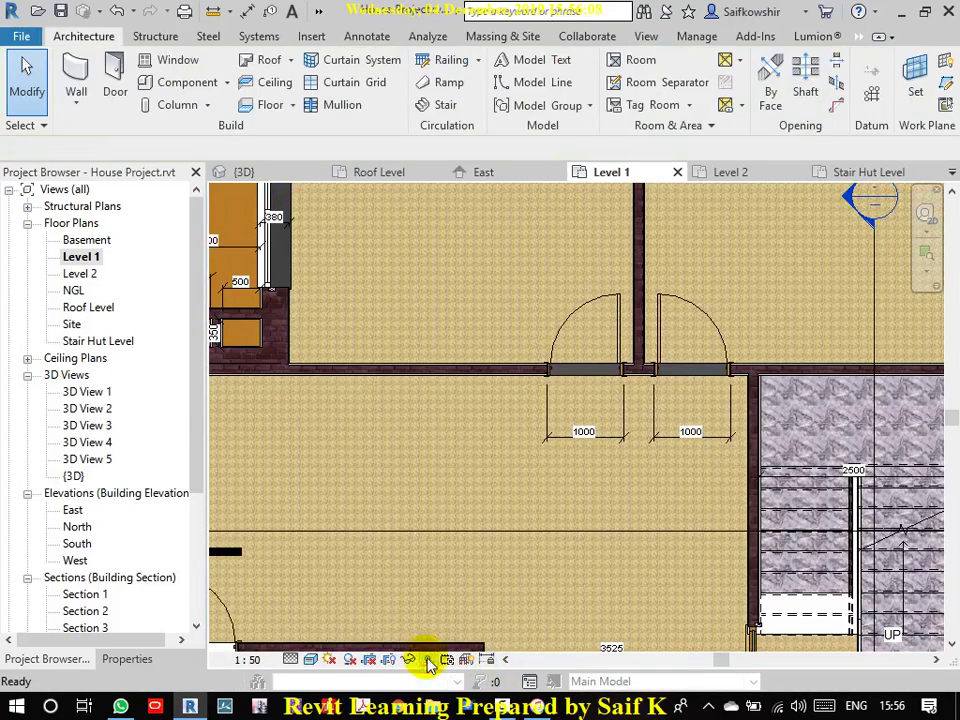
# Step: Inspect door tag 12 at the 900x2100mm cased opening beside the 2000 mm wide room
pyautogui.scroll(-3, 606, 394)
pyautogui.moveTo(572, 286); pyautogui.dragTo(564, 553, button='middle')
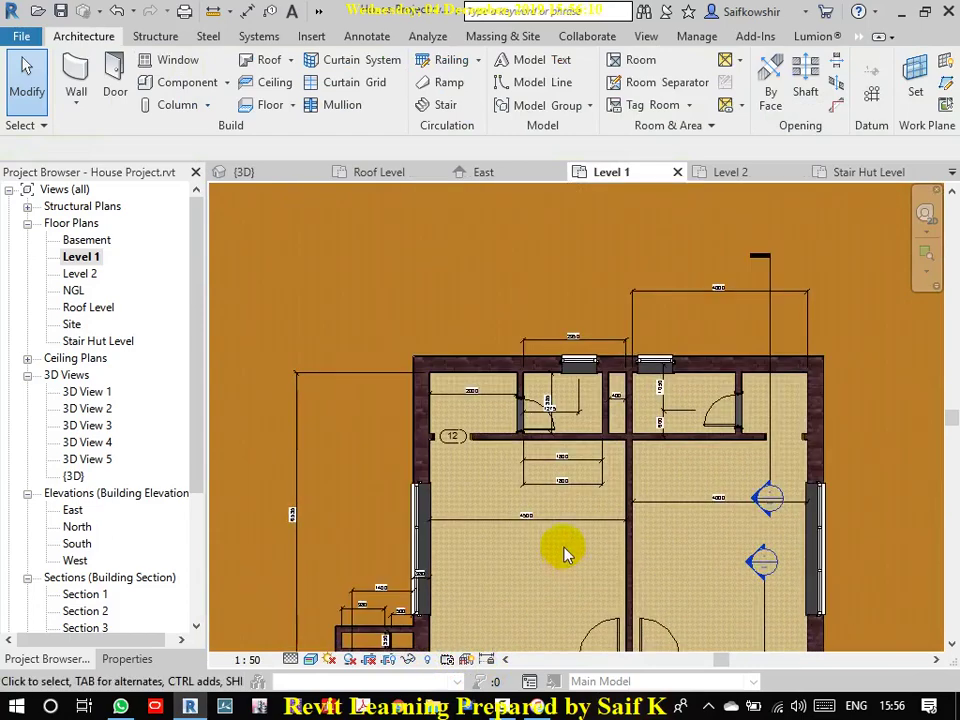
pyautogui.click(452, 439)
pyautogui.press('Escape')
pyautogui.scroll(4, 461, 495)
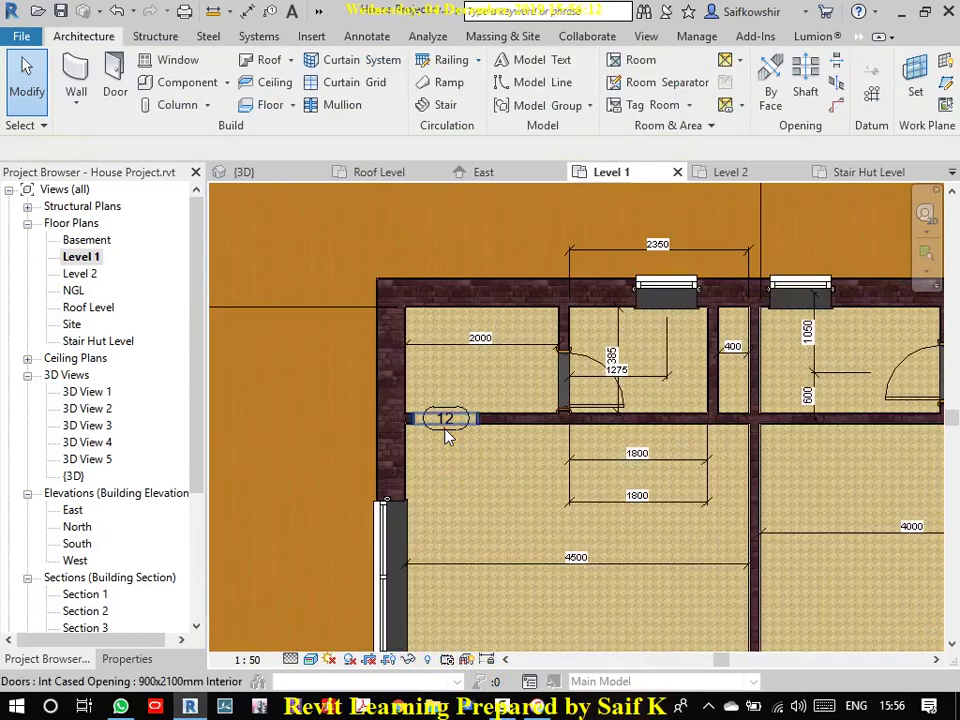
pyautogui.click(440, 425)
pyautogui.press('Escape')
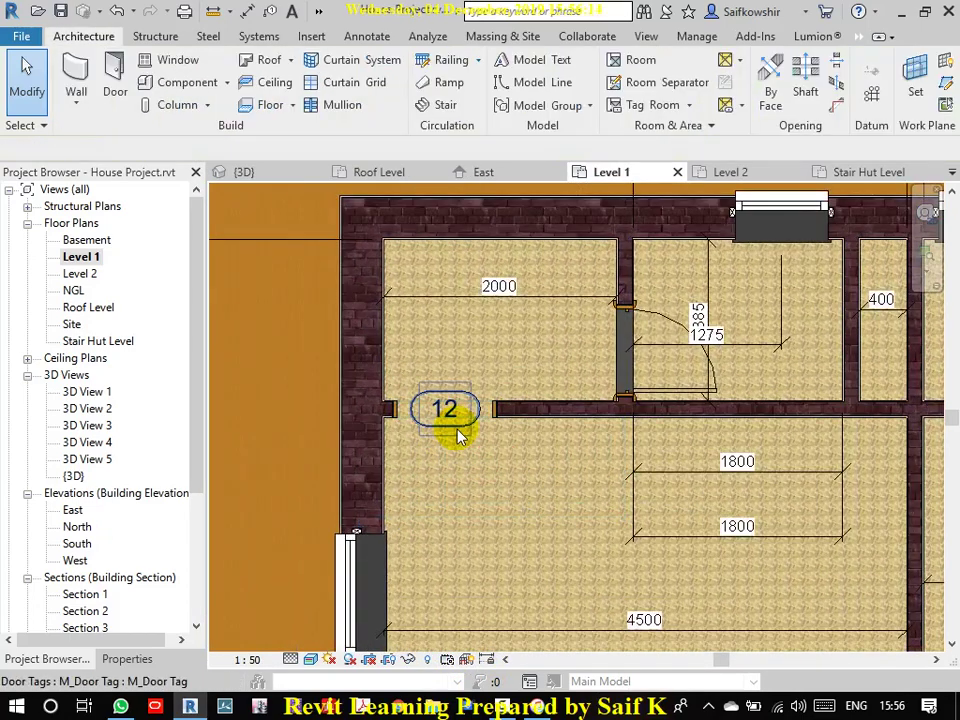
# Step: Delete door tag 12 in the Level 1 plan, and reveal the hidden elements to delete door tag D3
pyautogui.click(450, 425)
pyautogui.press('Delete')
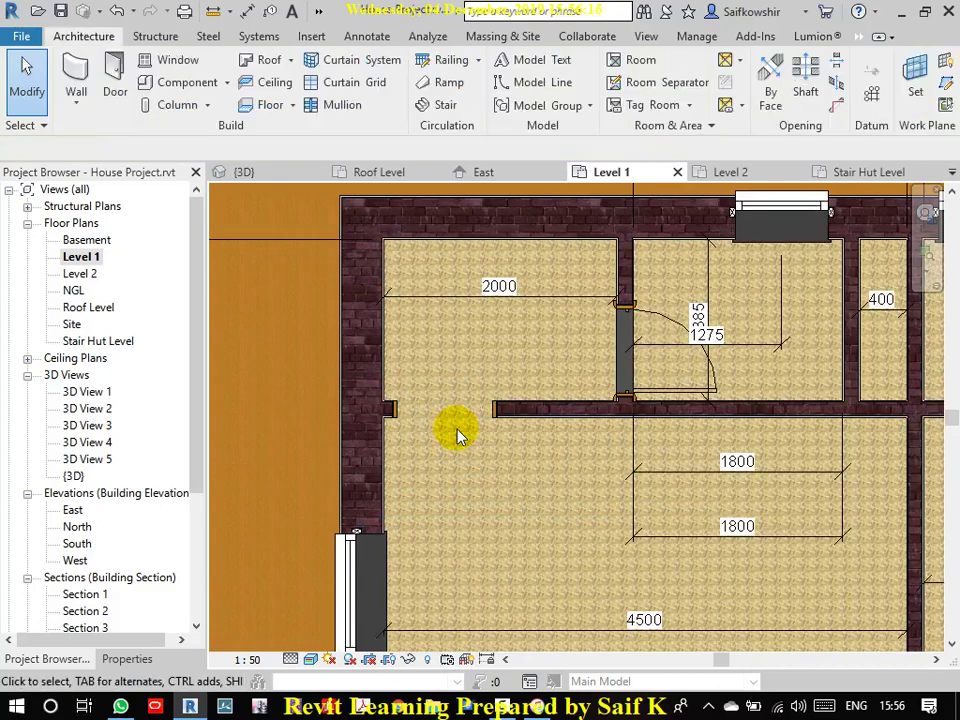
pyautogui.scroll(-3, 456, 433)
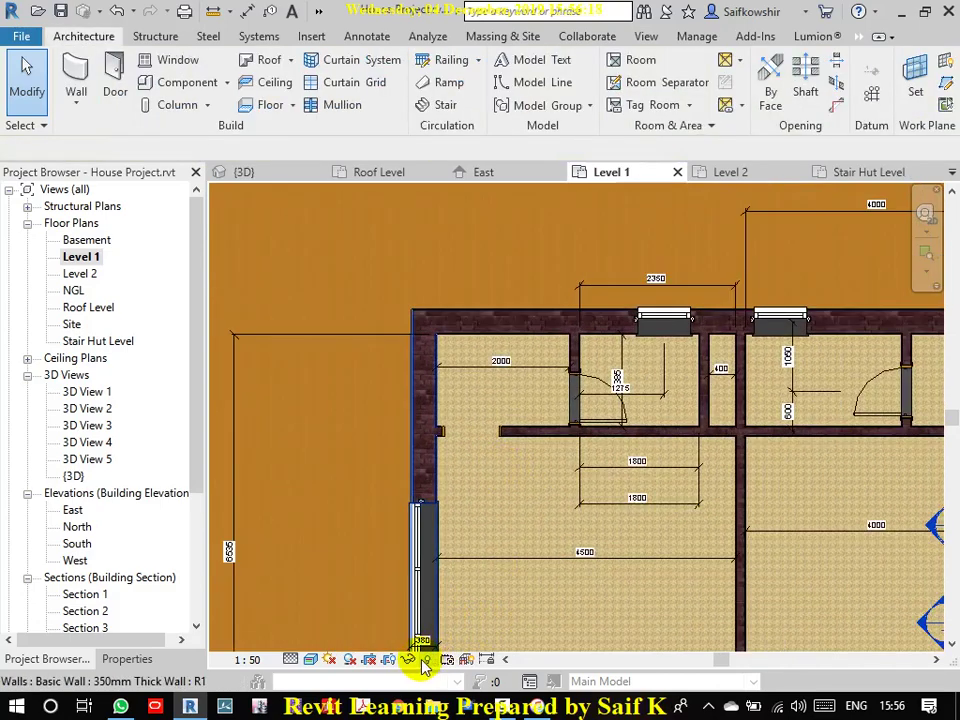
pyautogui.click(427, 659)
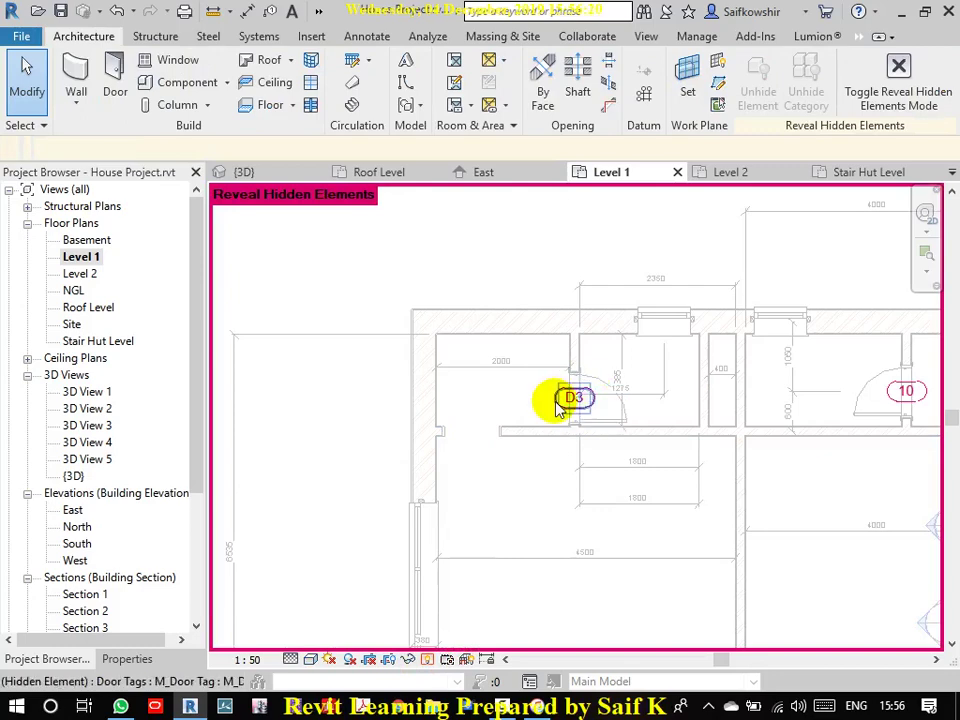
pyautogui.click(560, 405)
pyautogui.press('Delete')
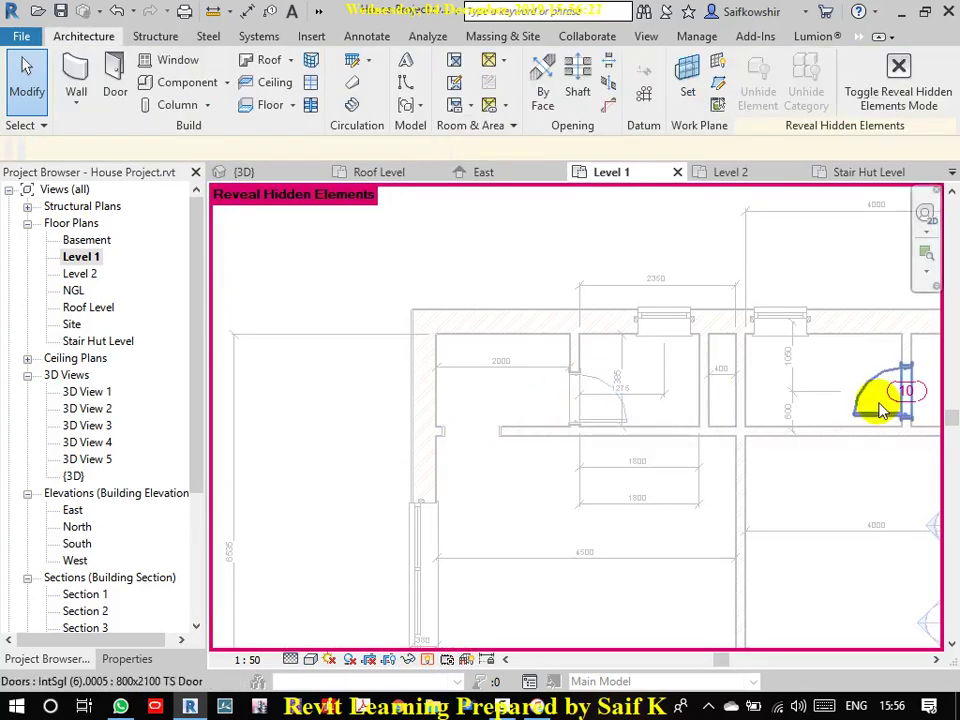
# Step: Delete the hidden door tags 10 and 11 around the small rooms above the 4000 mm wide room
pyautogui.scroll(5, 898, 400)
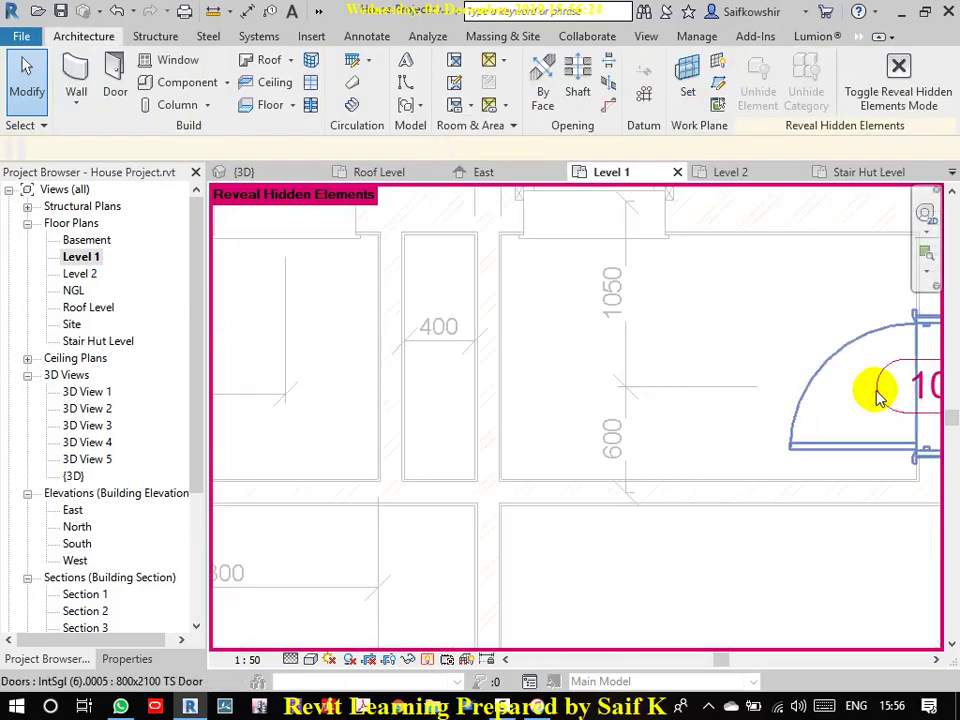
pyautogui.scroll(-3, 696, 399)
pyautogui.moveTo(696, 399); pyautogui.dragTo(435, 343, button='middle')
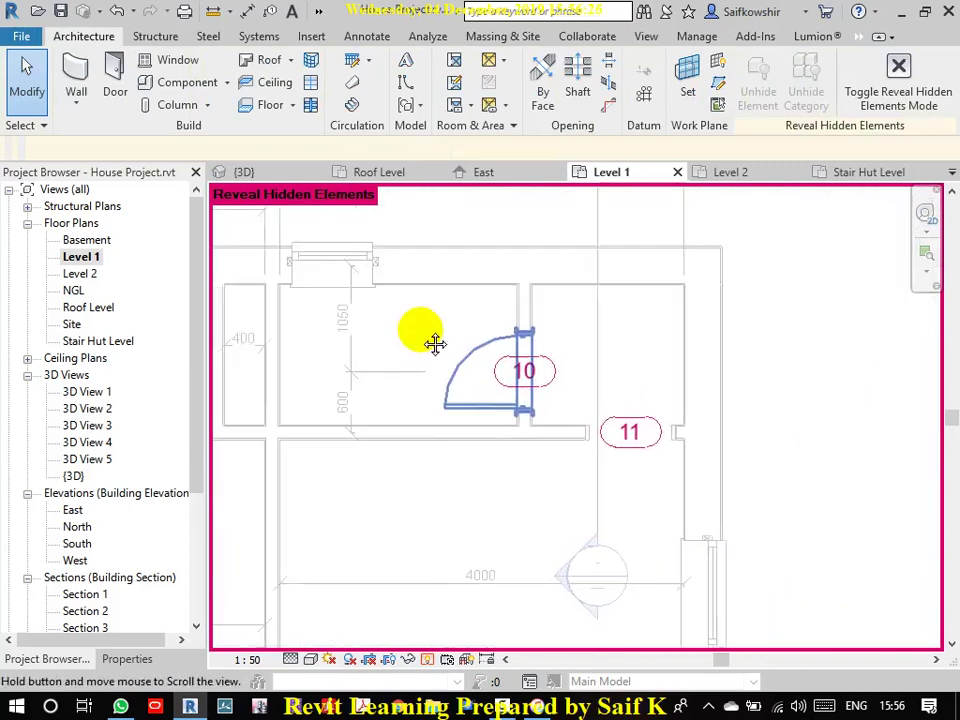
pyautogui.click(609, 417)
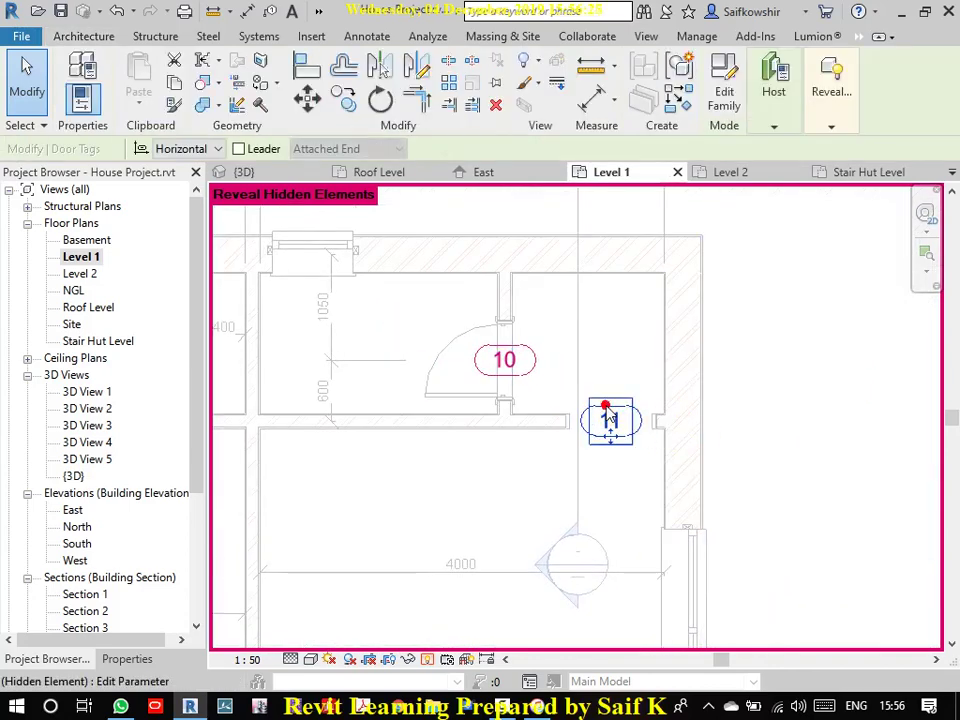
pyautogui.rightClick(608, 415)
pyautogui.moveTo(687, 363)
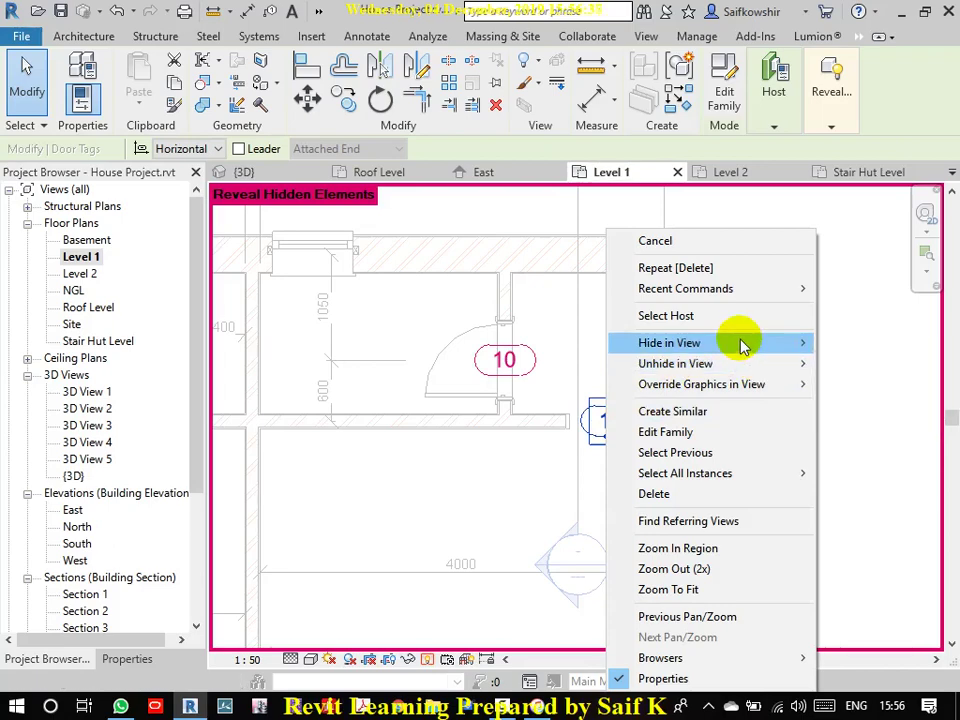
pyautogui.click(555, 360)
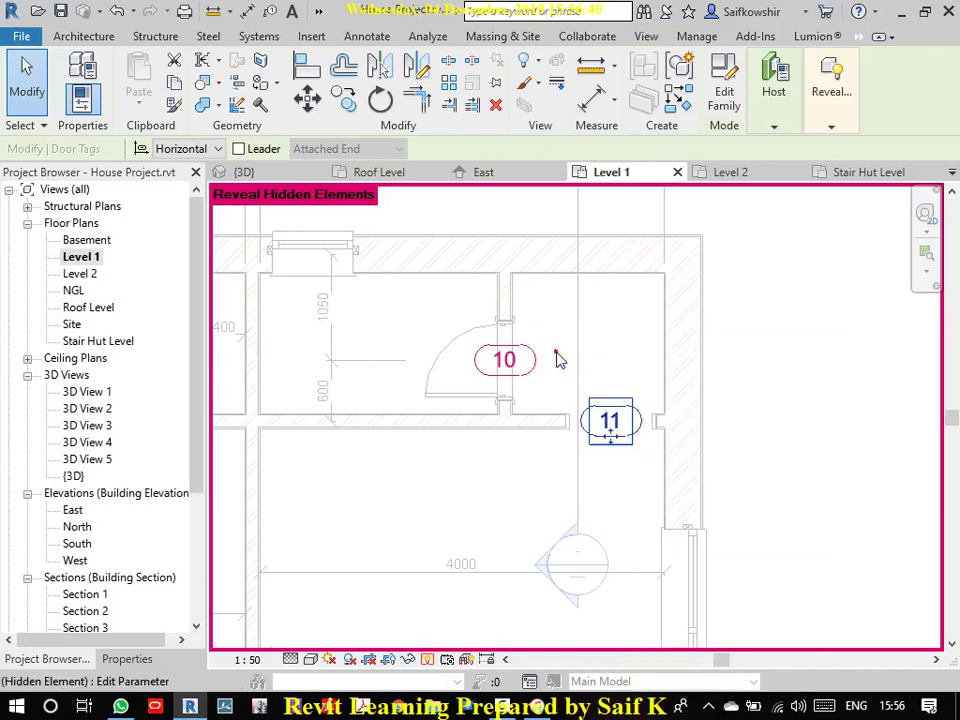
pyautogui.click(536, 366)
pyautogui.click(536, 364)
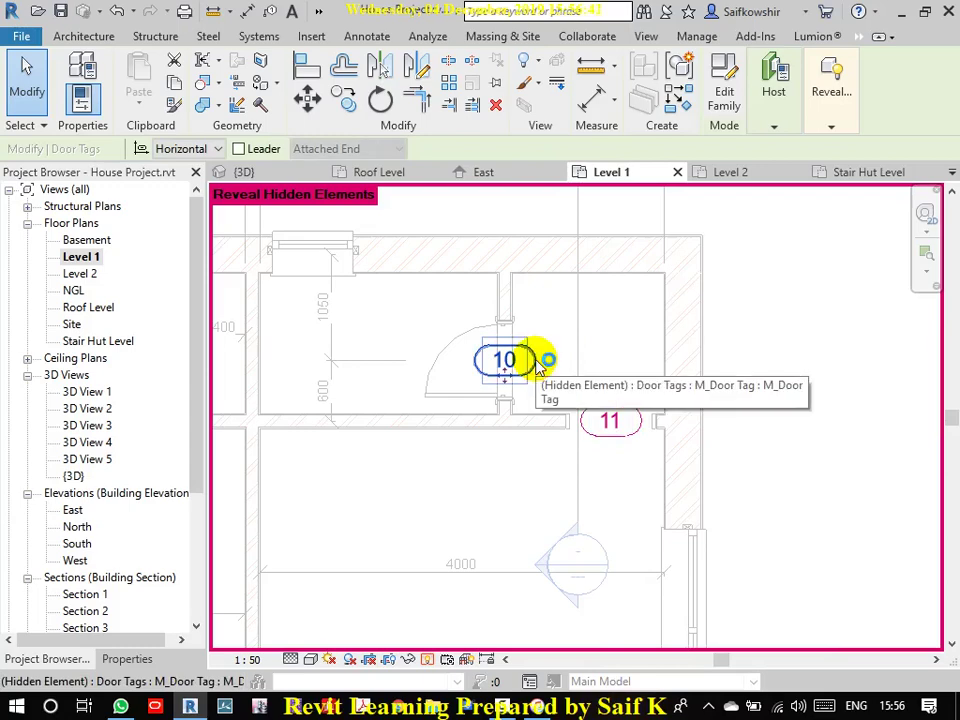
pyautogui.click(615, 403)
pyautogui.click(627, 402)
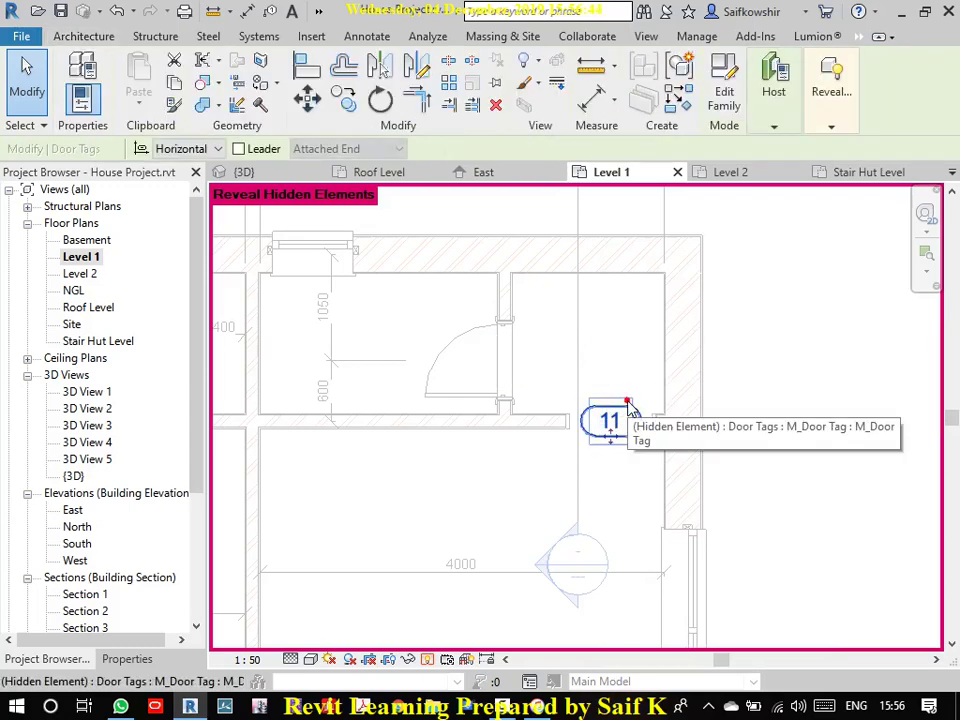
pyautogui.click(611, 446)
# Step: Delete the hidden door tags D2 and D1 at the two 1000 mm doors, and leave reveal hidden elements mode
pyautogui.scroll(-5, 611, 446)
pyautogui.moveTo(613, 456); pyautogui.dragTo(613, 375, button='middle')
pyautogui.scroll(4, 630, 450)
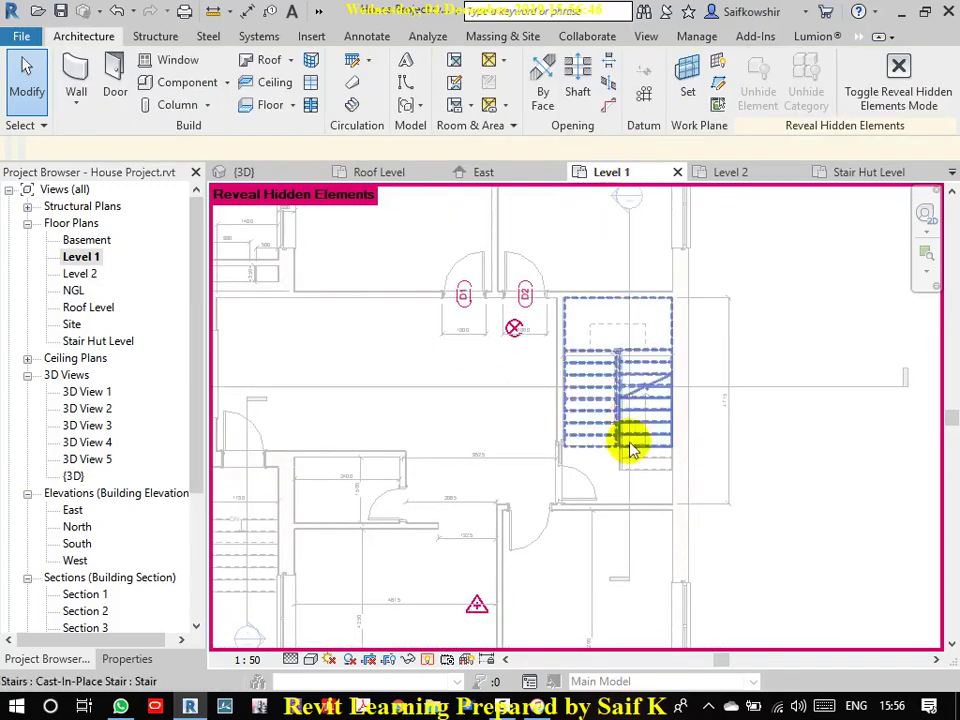
pyautogui.scroll(3, 529, 302)
pyautogui.click(531, 311)
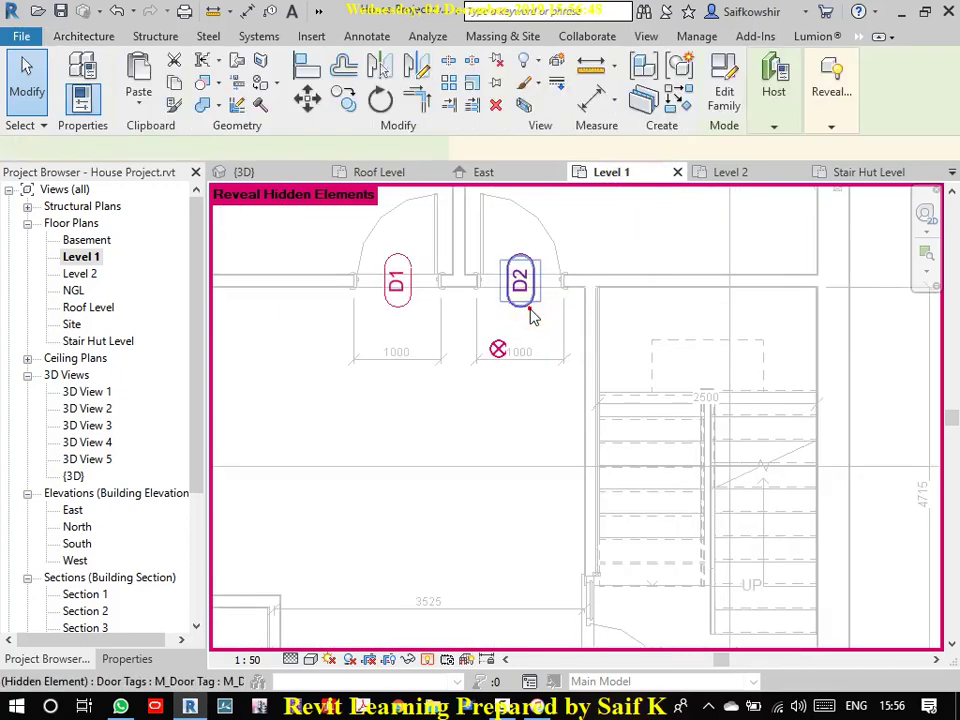
pyautogui.press('Delete')
pyautogui.click(398, 290)
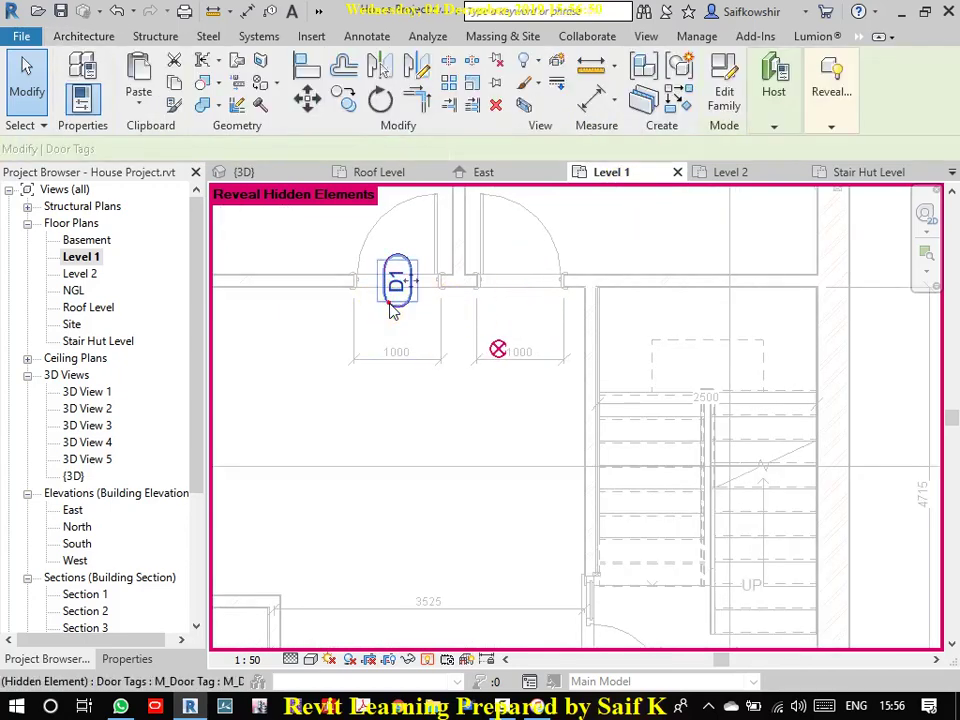
pyautogui.press('Delete')
pyautogui.scroll(-2, 531, 418)
pyautogui.moveTo(500, 556); pyautogui.dragTo(563, 386, button='middle')
pyautogui.scroll(-2, 634, 459)
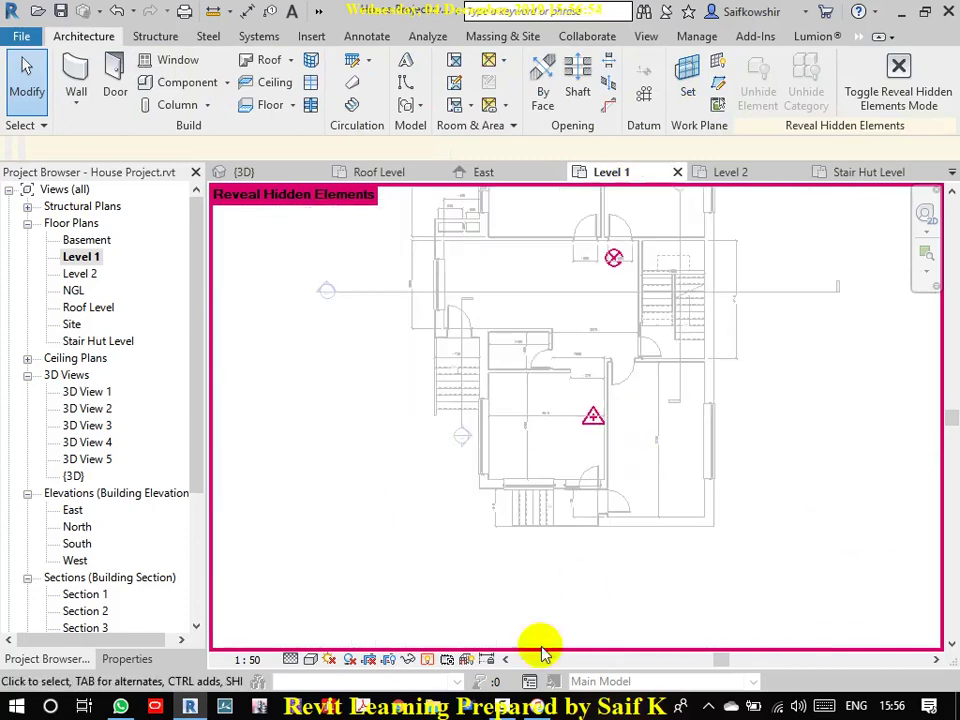
pyautogui.click(426, 660)
# Step: Tag the two adjacent 1000 mm interior doors by category, using horizontal tags with attached-end leaders
pyautogui.moveTo(599, 323); pyautogui.dragTo(606, 456, button='middle')
pyautogui.scroll(-2, 611, 452)
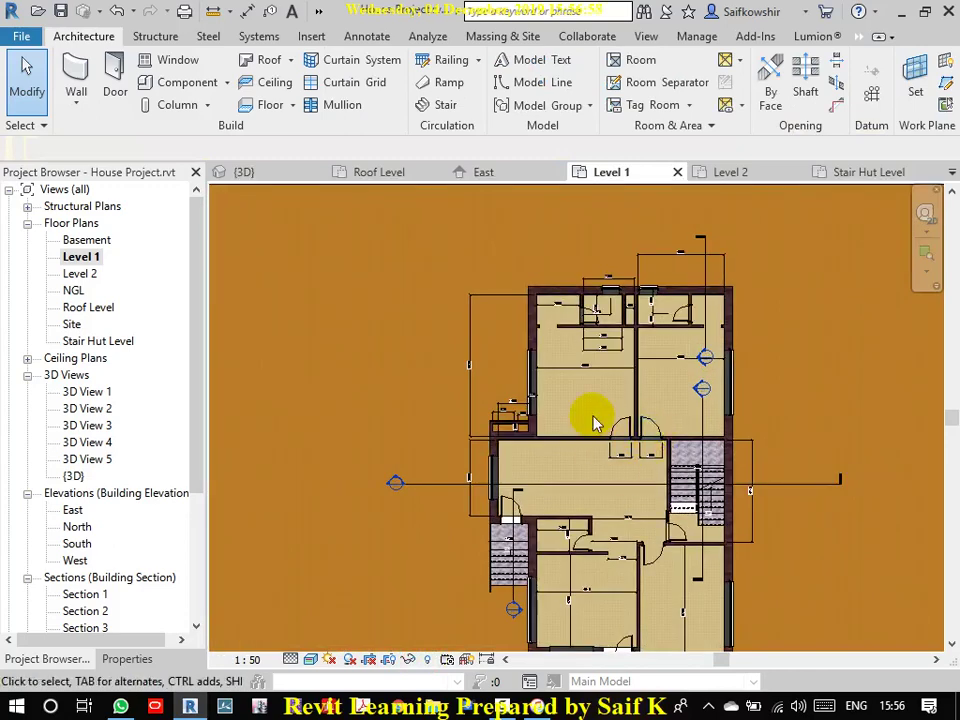
pyautogui.scroll(4, 595, 423)
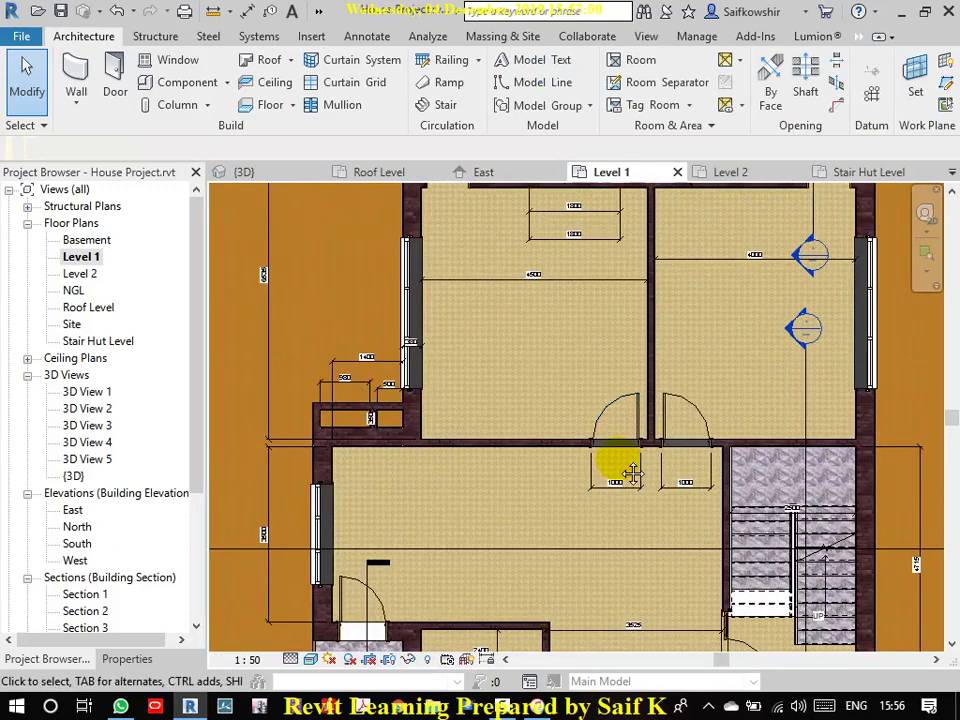
pyautogui.moveTo(631, 475); pyautogui.dragTo(615, 456, button='middle')
pyautogui.scroll(5, 600, 445)
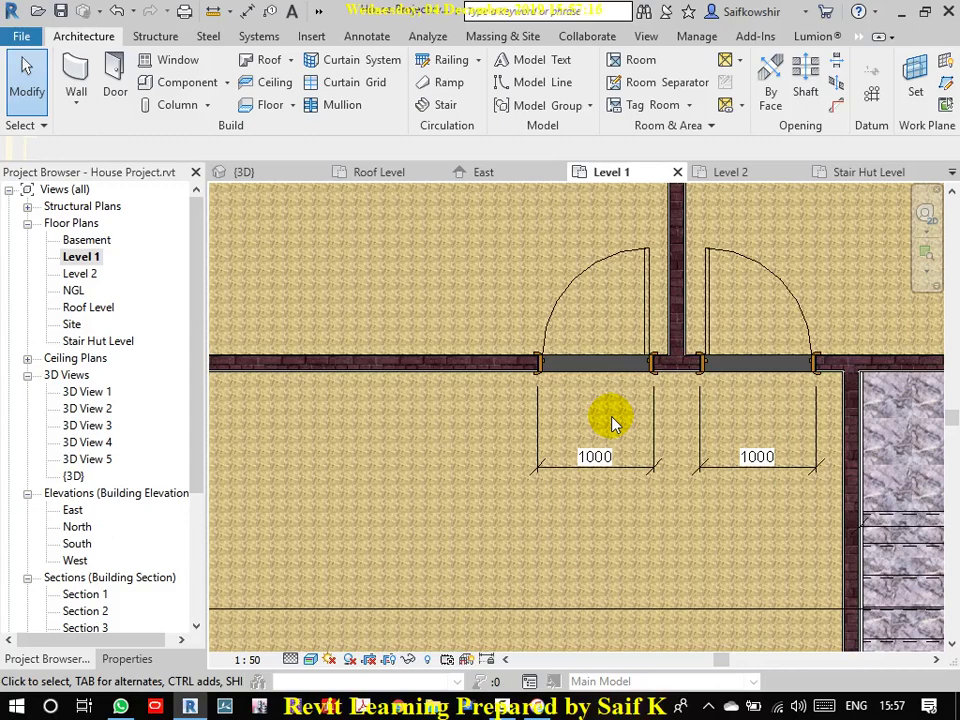
pyautogui.scroll(-3, 612, 422)
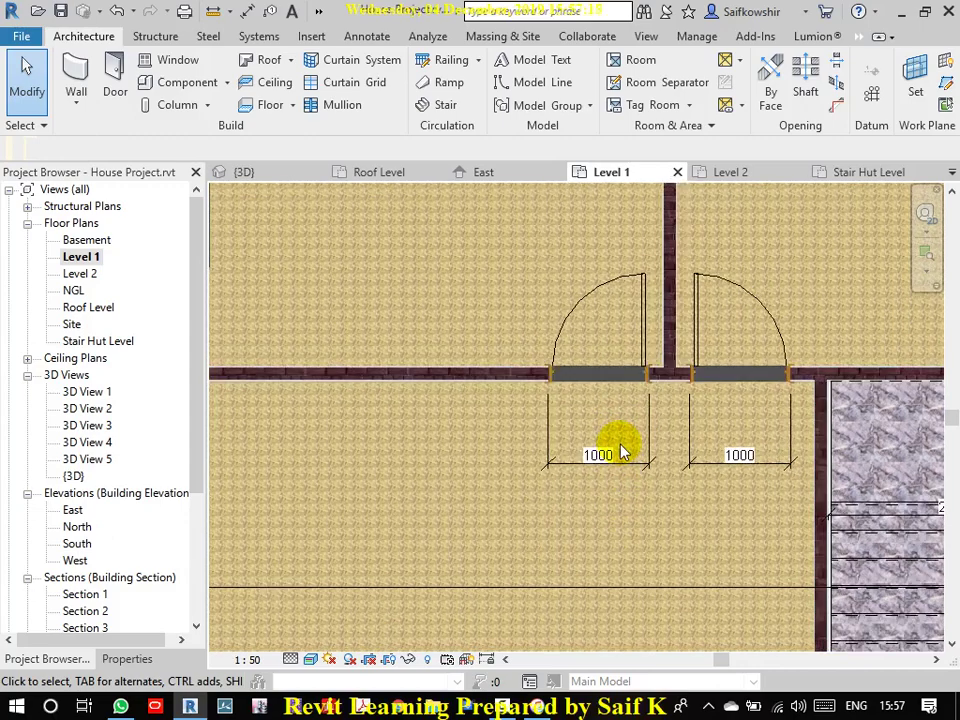
pyautogui.click(368, 37)
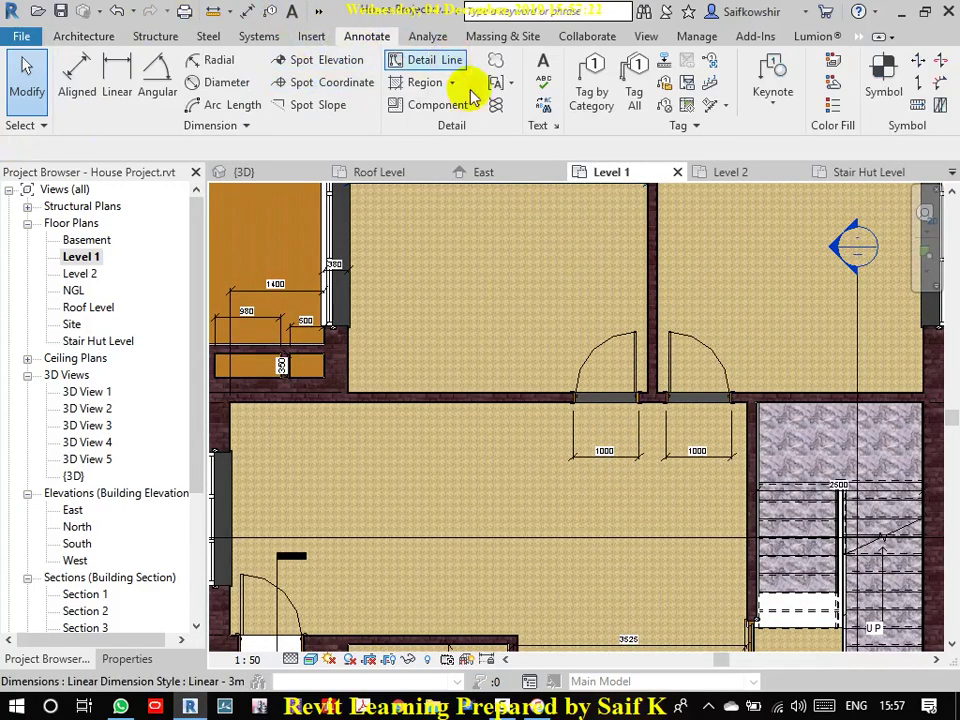
pyautogui.click(592, 90)
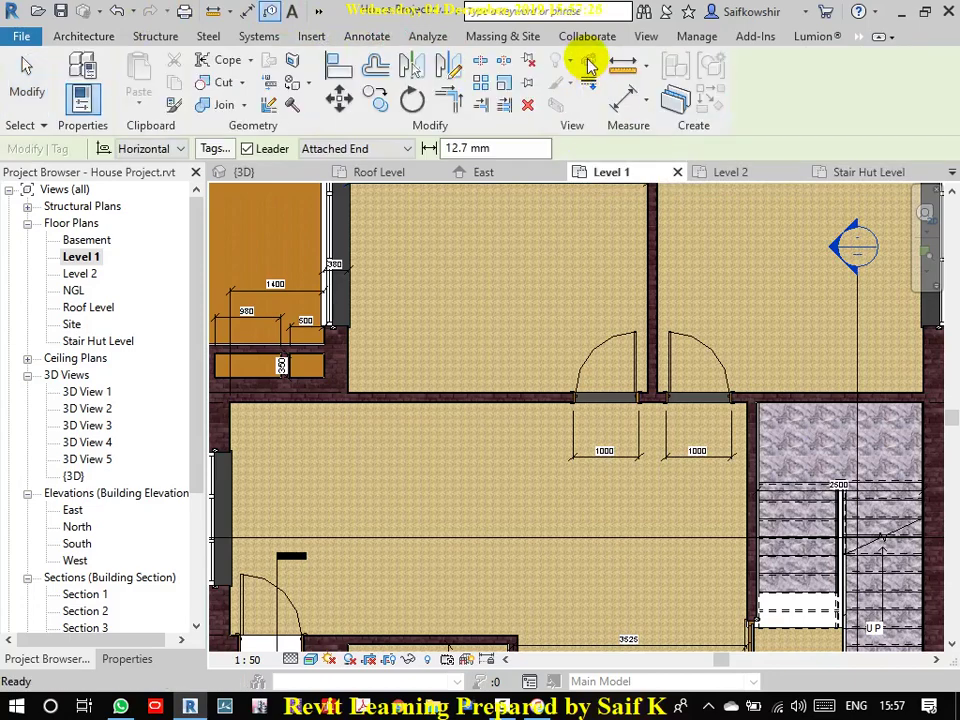
pyautogui.click(605, 403)
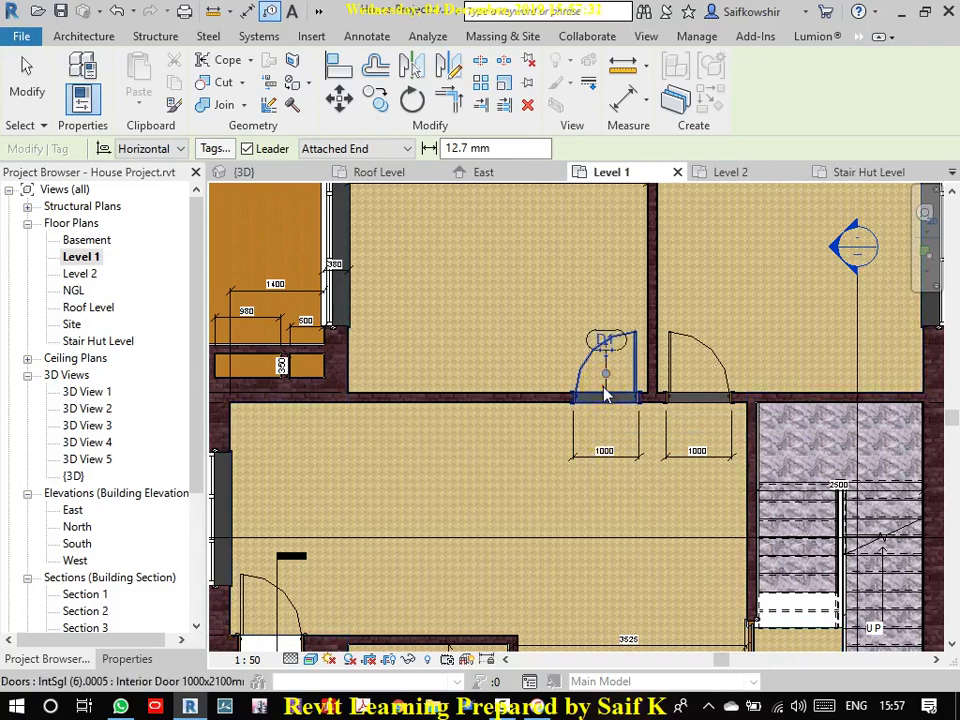
pyautogui.click(690, 400)
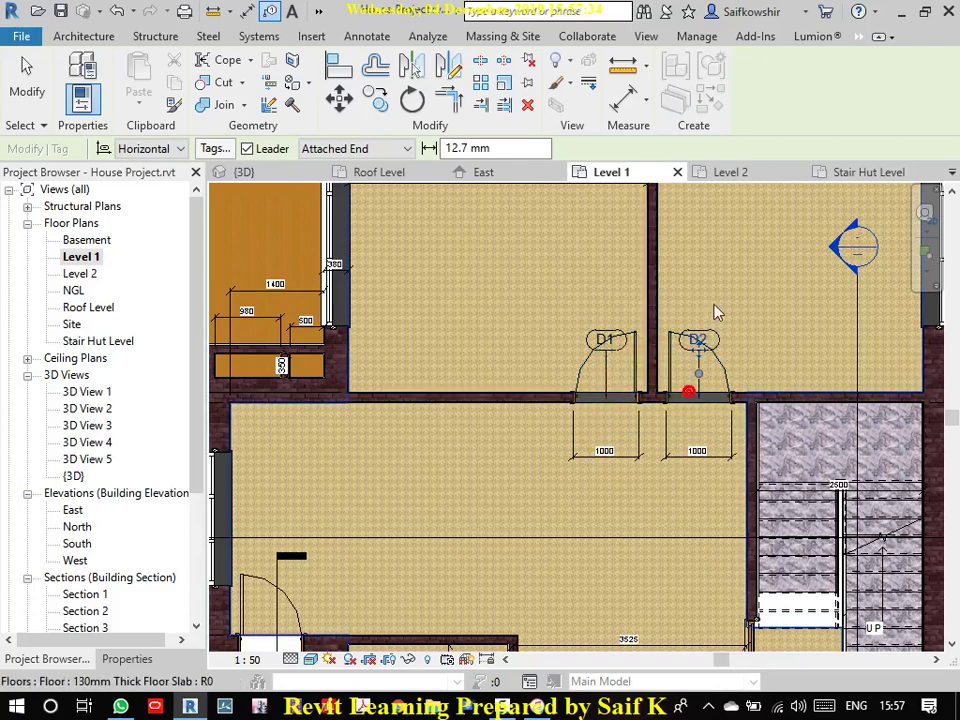
pyautogui.scroll(-3, 720, 300)
pyautogui.moveTo(735, 268); pyautogui.dragTo(641, 390, button='middle')
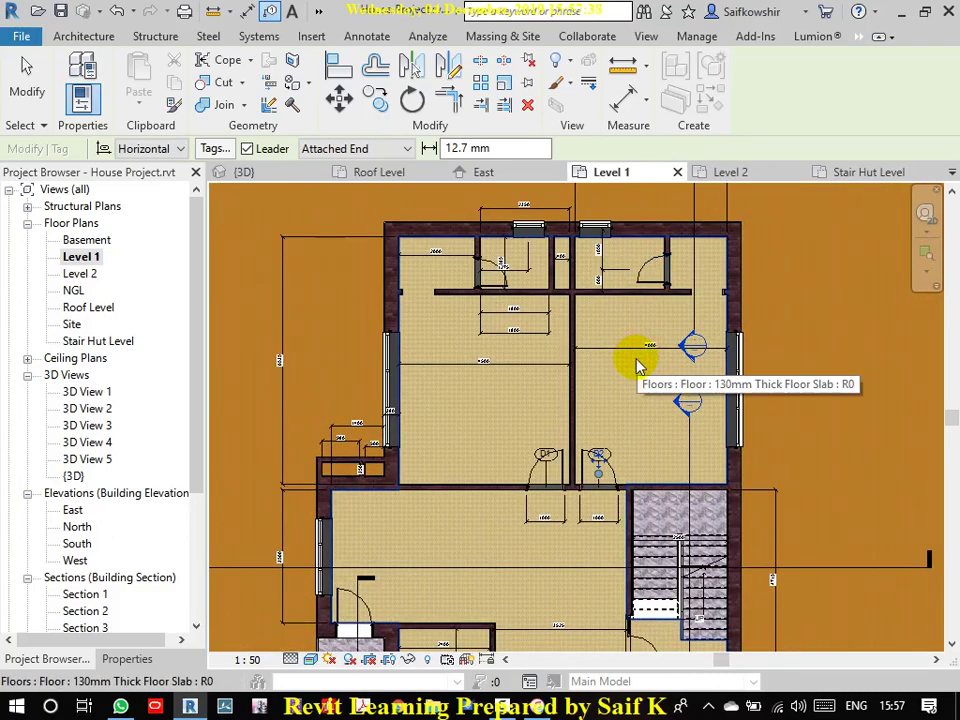
pyautogui.click(30, 88)
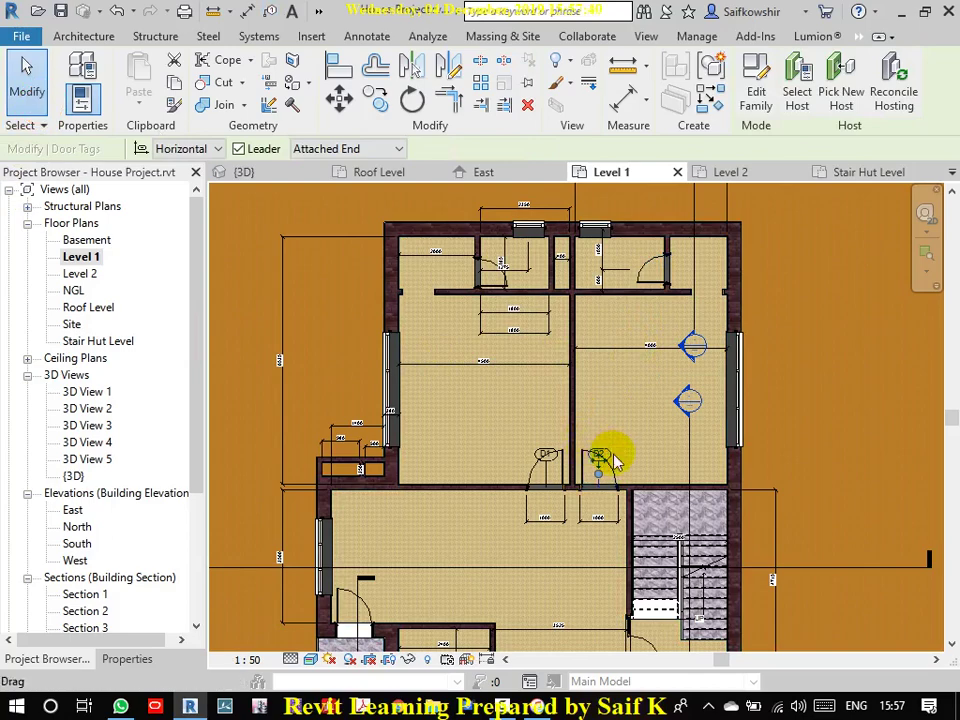
# Step: Delete the leader tags D2 and D1 from the two 1000 mm interior doors
pyautogui.scroll(1, 614, 462)
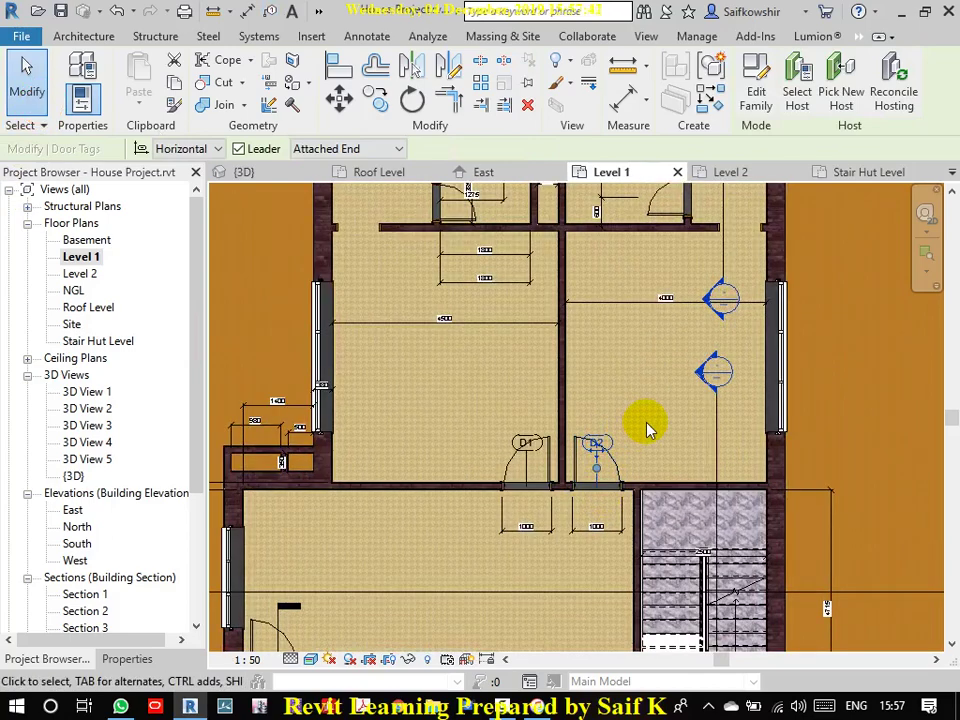
pyautogui.press('Delete')
pyautogui.scroll(3, 523, 440)
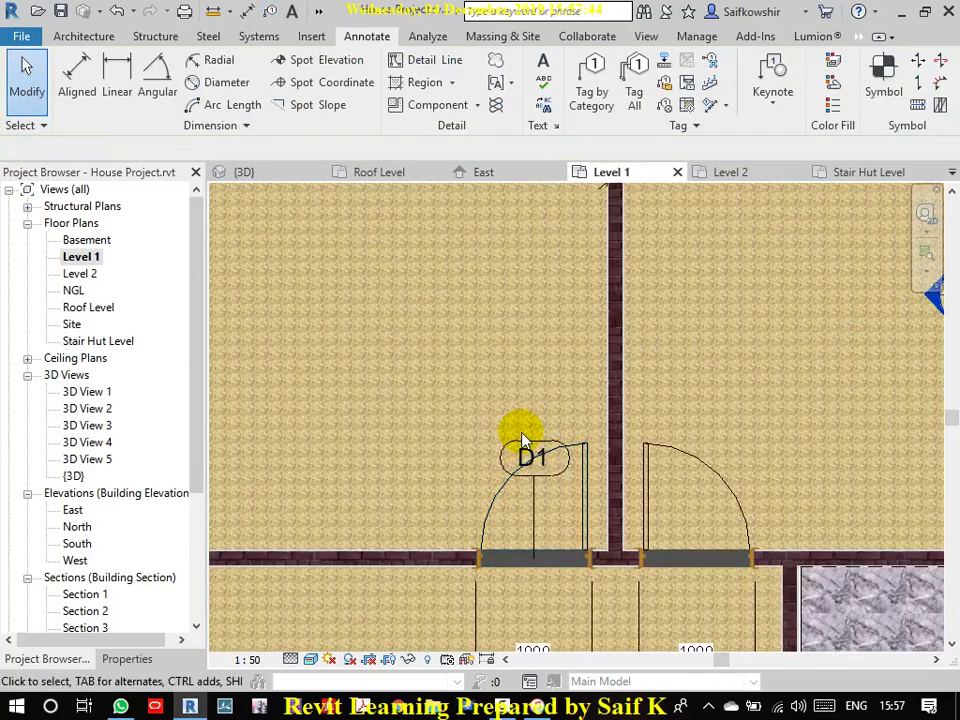
pyautogui.click(522, 460)
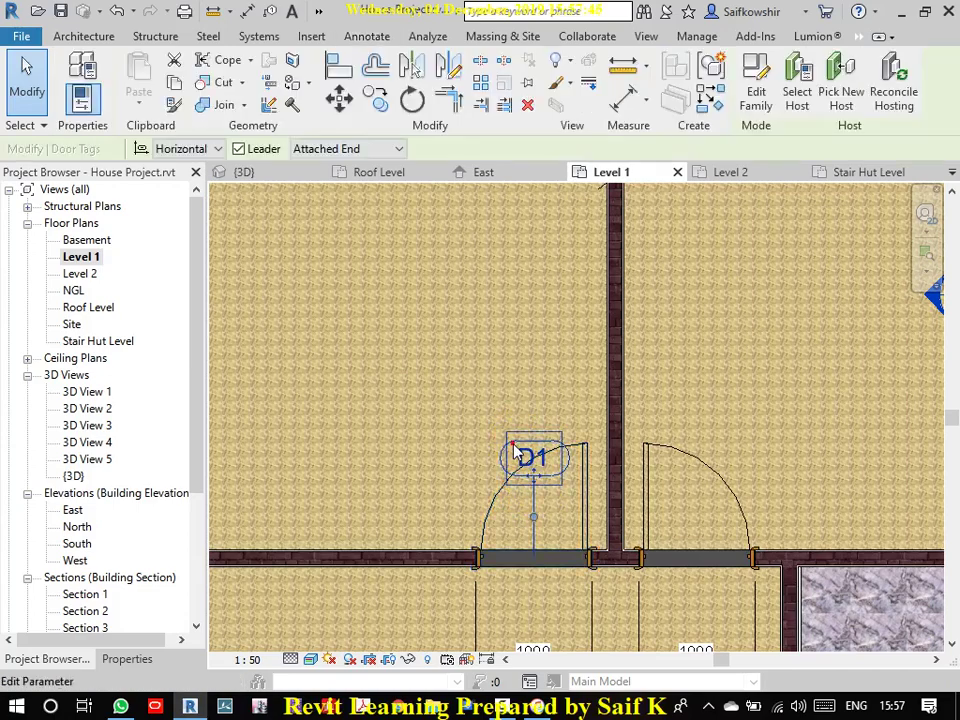
pyautogui.press('Delete')
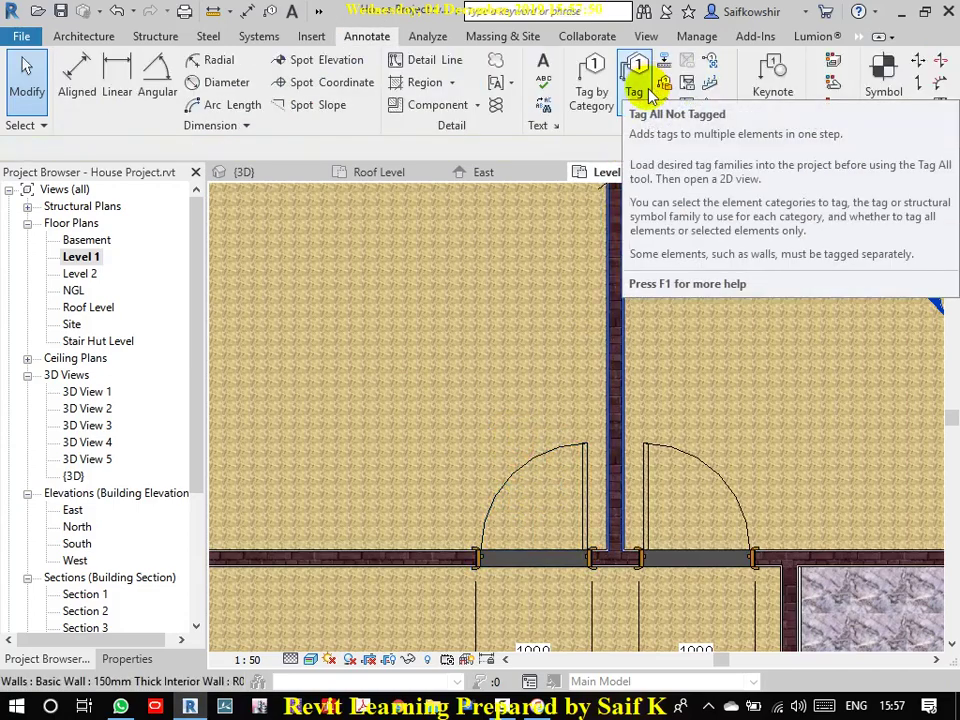
# Step: Tag all untagged doors in the Level 1 view with M_Door Tag, horizontal and without leader
pyautogui.scroll(-3, 647, 500)
pyautogui.scroll(-2, 648, 501)
pyautogui.moveTo(660, 560); pyautogui.dragTo(659, 491, button='middle')
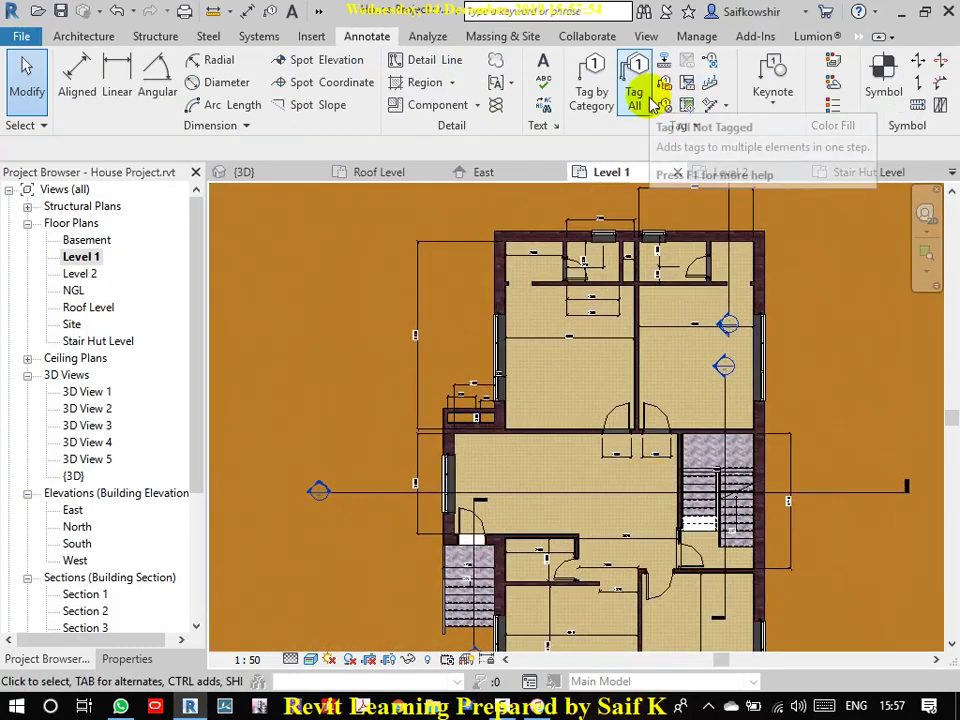
pyautogui.click(643, 97)
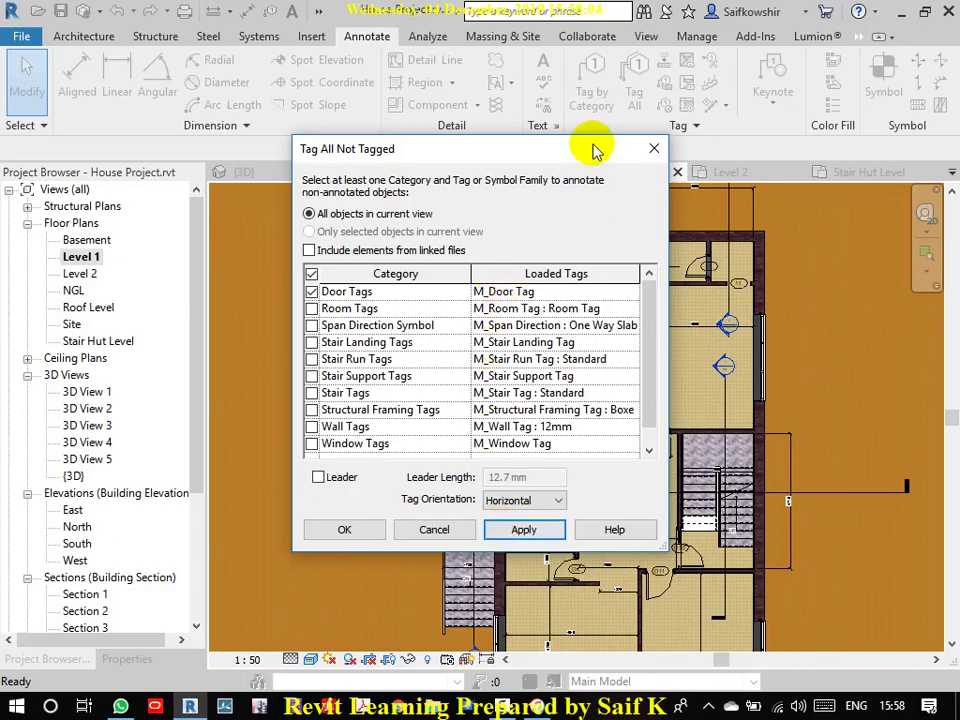
pyautogui.moveTo(568, 153); pyautogui.dragTo(287, 170)
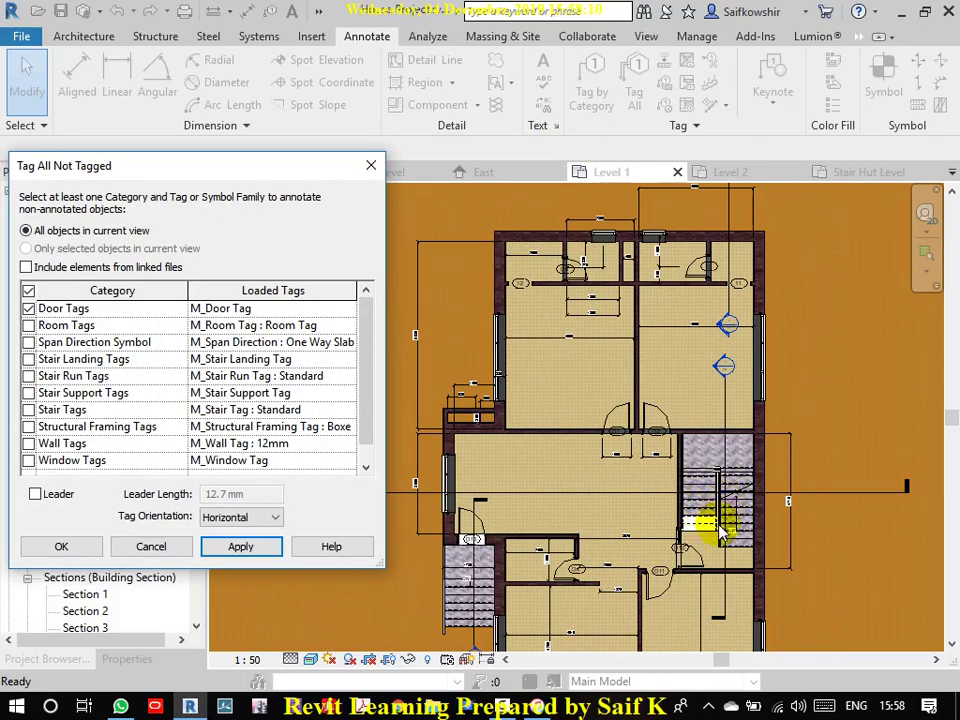
pyautogui.moveTo(221, 167); pyautogui.dragTo(318, 145)
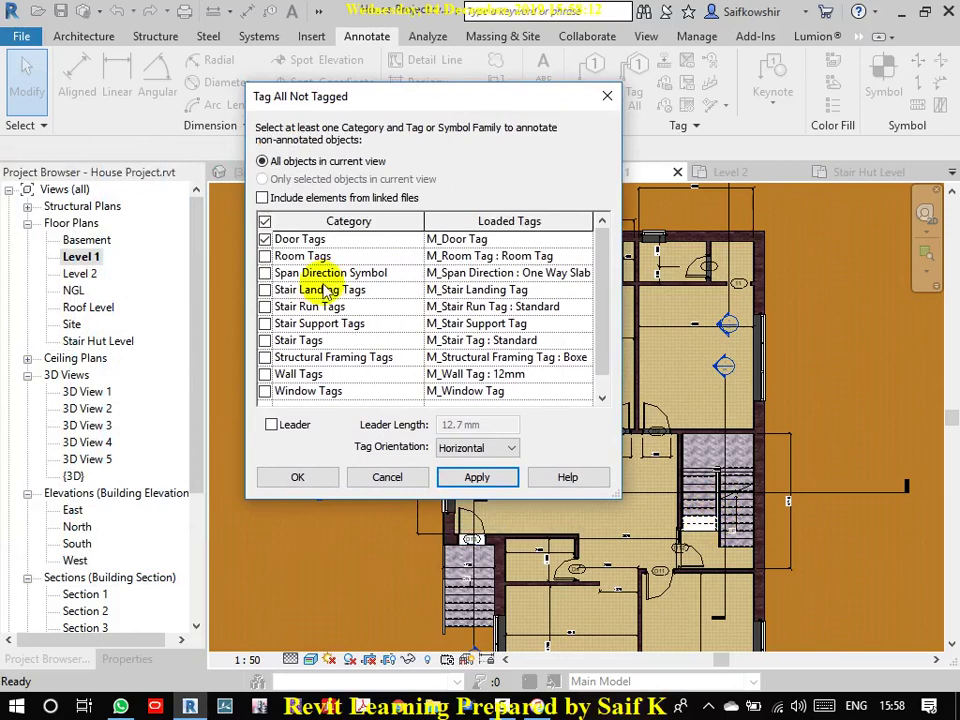
# Step: Tag all untagged windows in the Level 1 view with M_Window Tag, horizontal and without leader
pyautogui.click(265, 221)
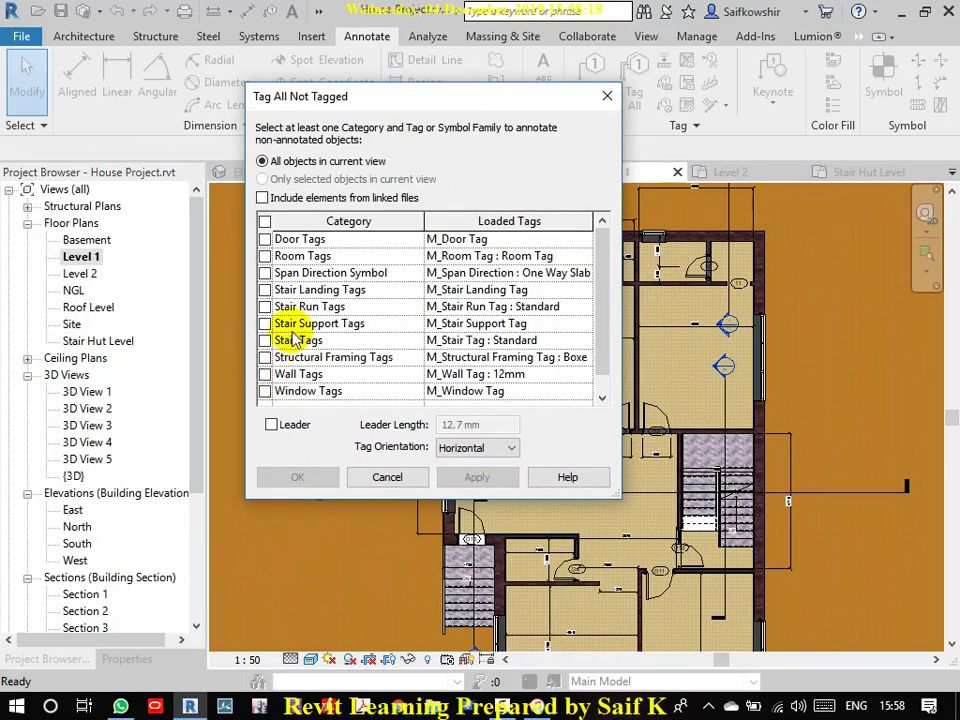
pyautogui.click(287, 259)
pyautogui.click(287, 259)
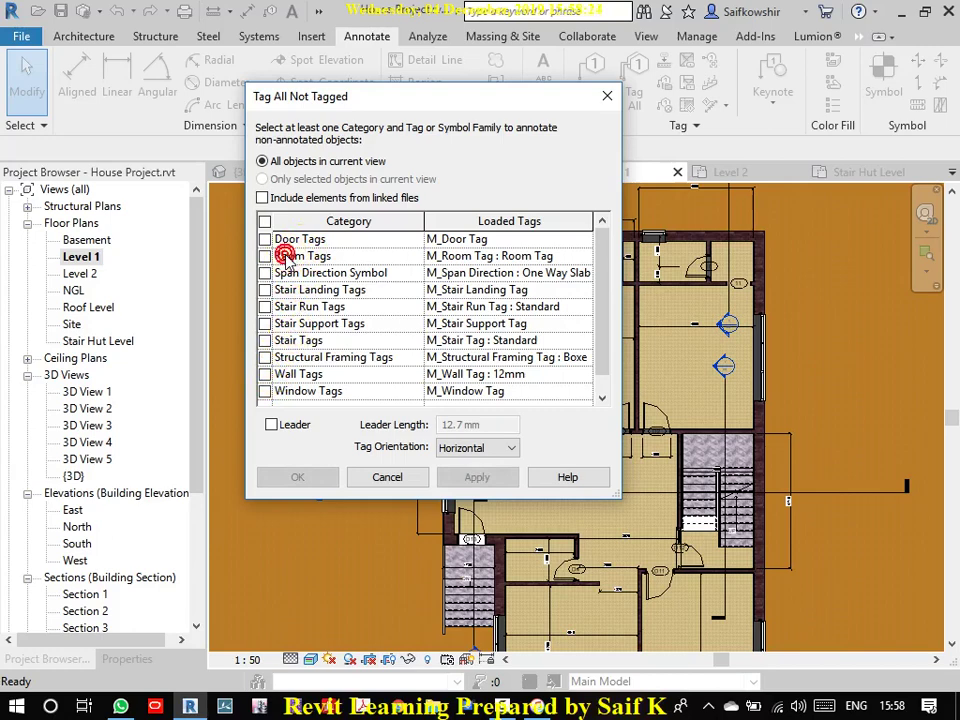
pyautogui.click(265, 392)
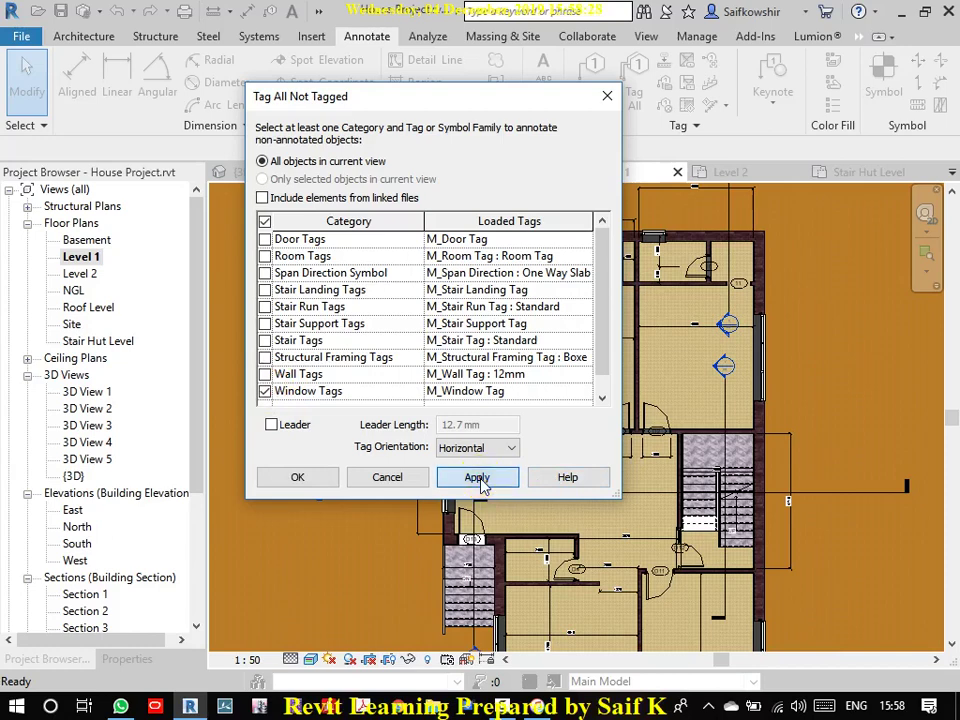
pyautogui.click(479, 479)
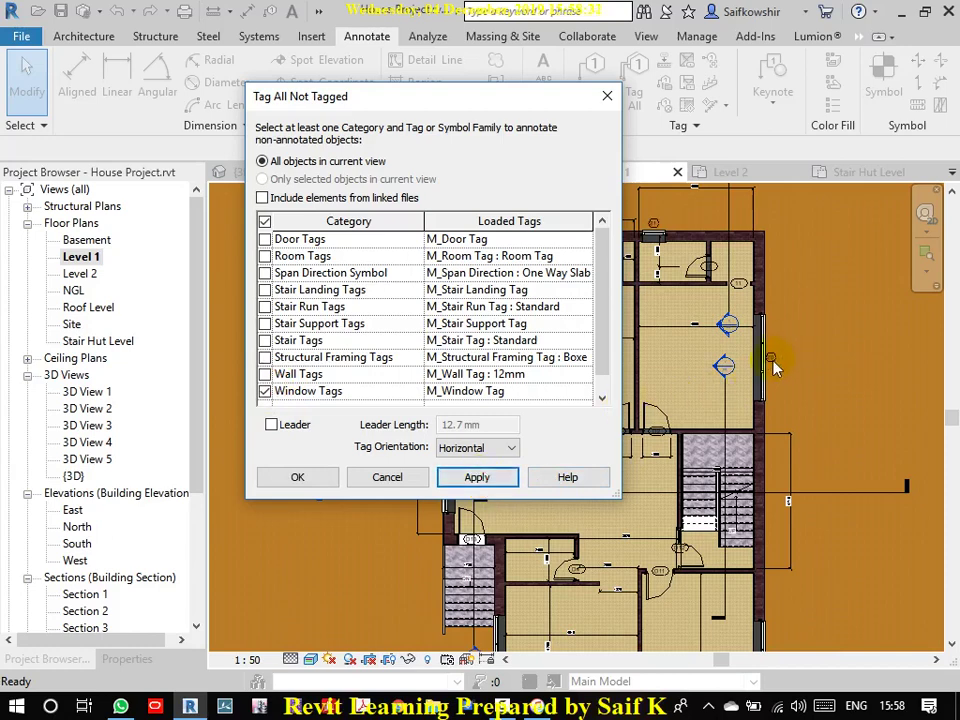
pyautogui.click(315, 477)
# Step: Examine the window and door tags across the whole Level 1 plan
pyautogui.scroll(6, 775, 370)
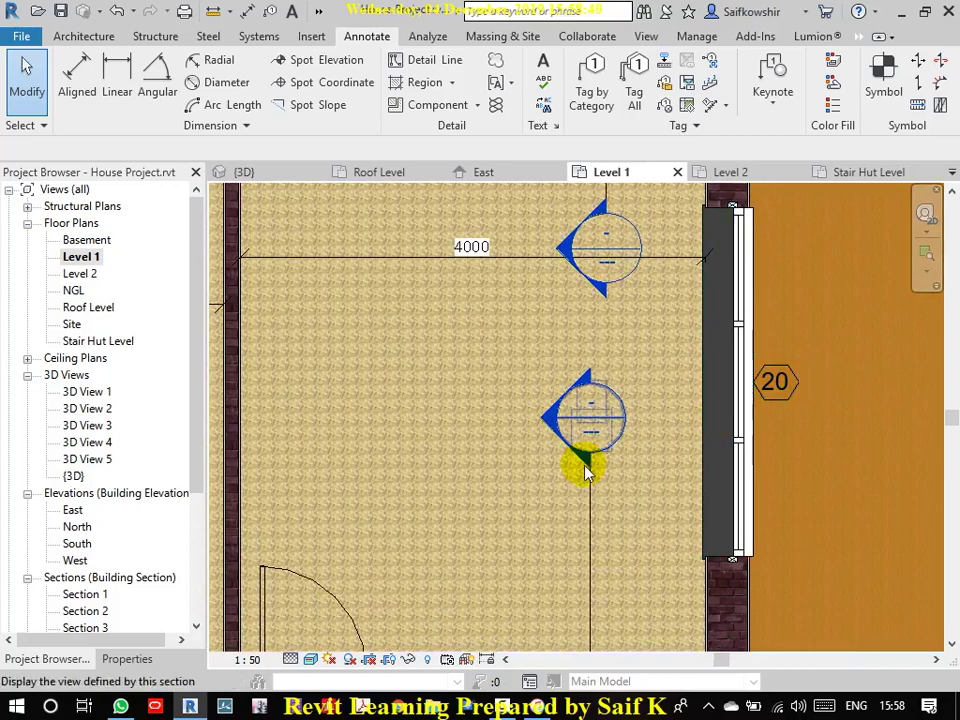
pyautogui.scroll(-5, 590, 462)
pyautogui.moveTo(435, 521); pyautogui.dragTo(561, 461, button='middle')
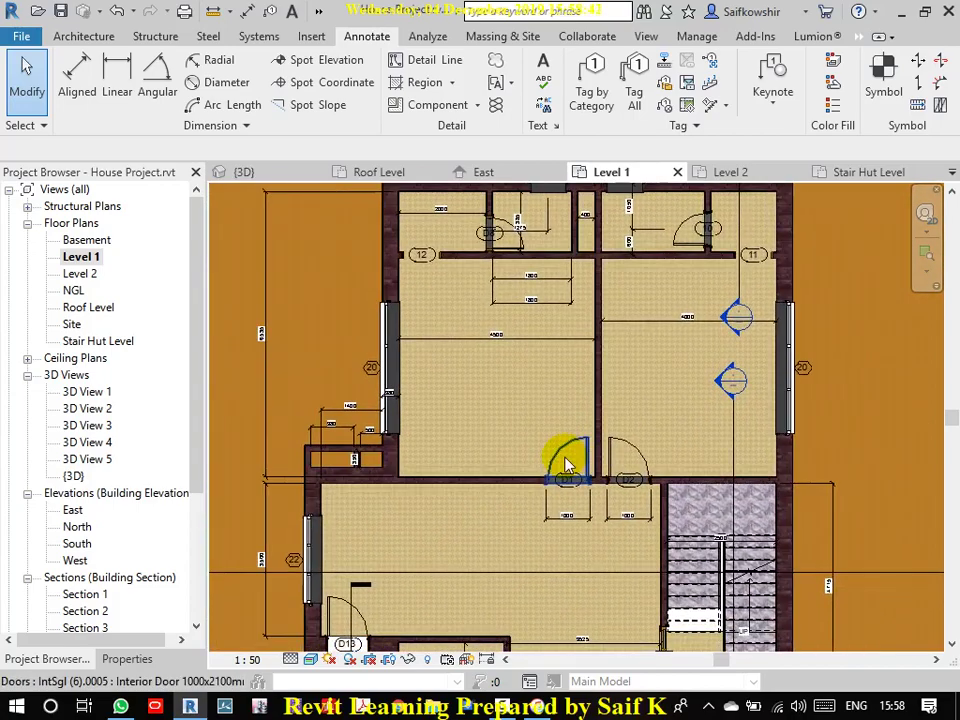
pyautogui.scroll(-1, 529, 450)
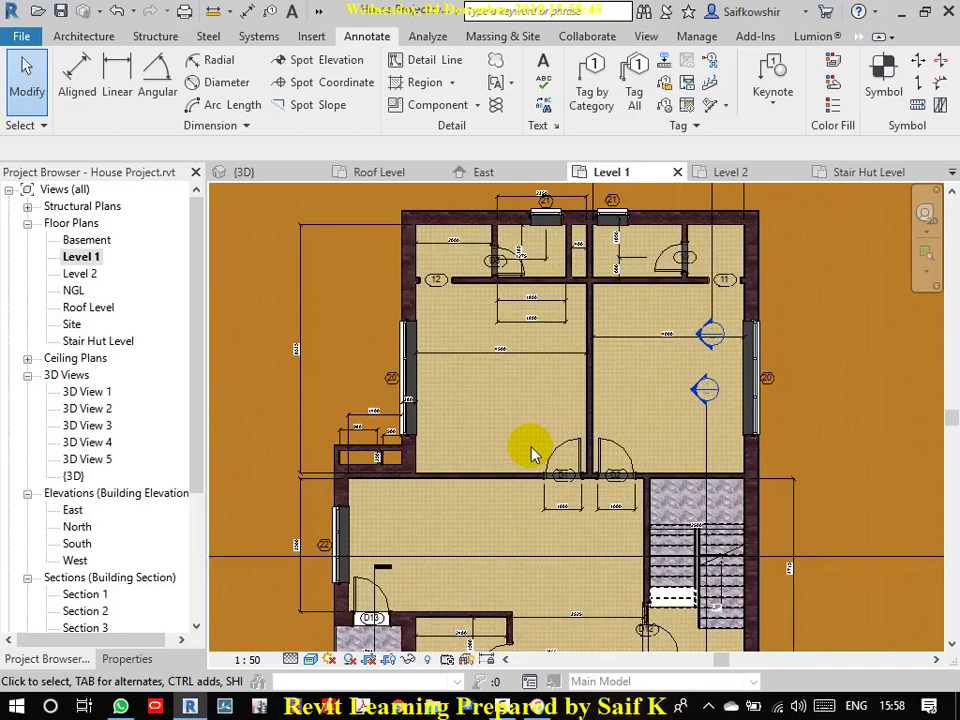
pyautogui.scroll(3, 786, 384)
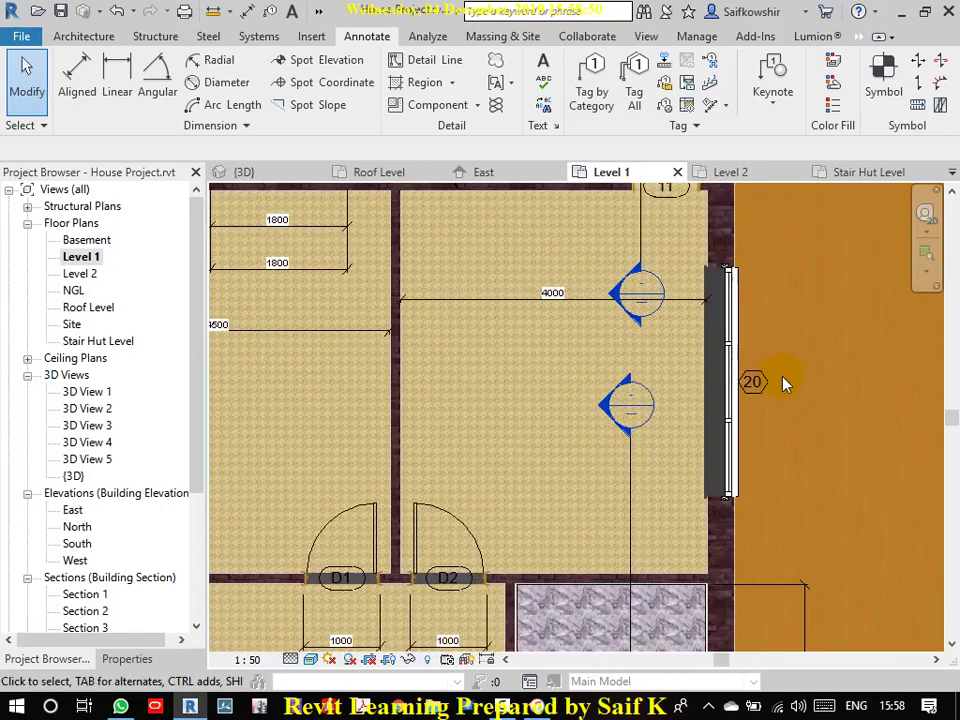
pyautogui.scroll(-3, 752, 384)
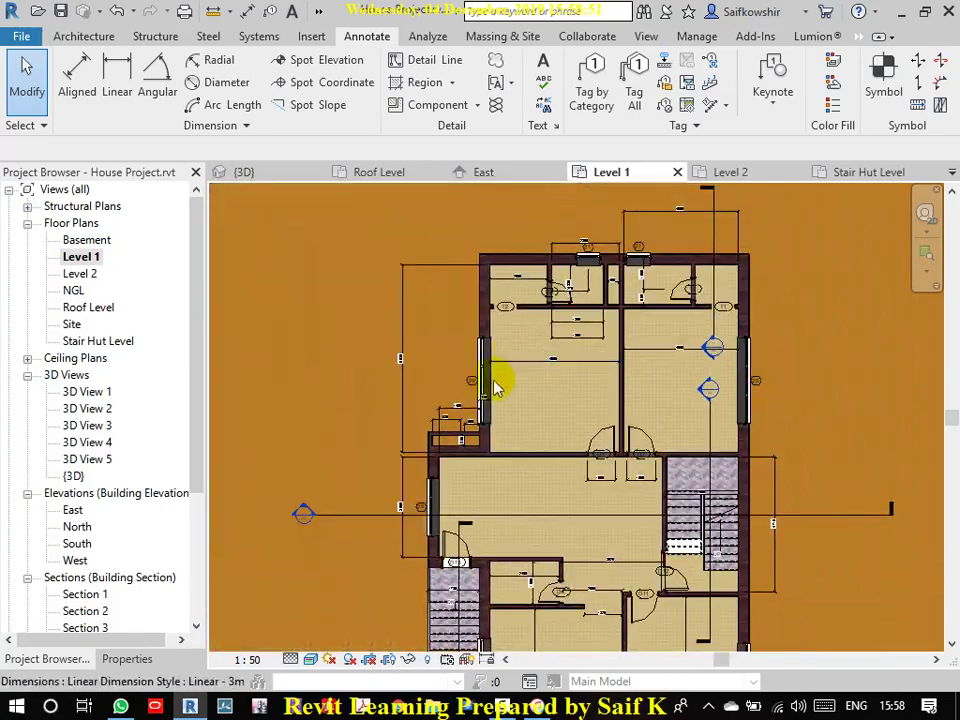
pyautogui.scroll(3, 440, 396)
pyautogui.scroll(3, 518, 385)
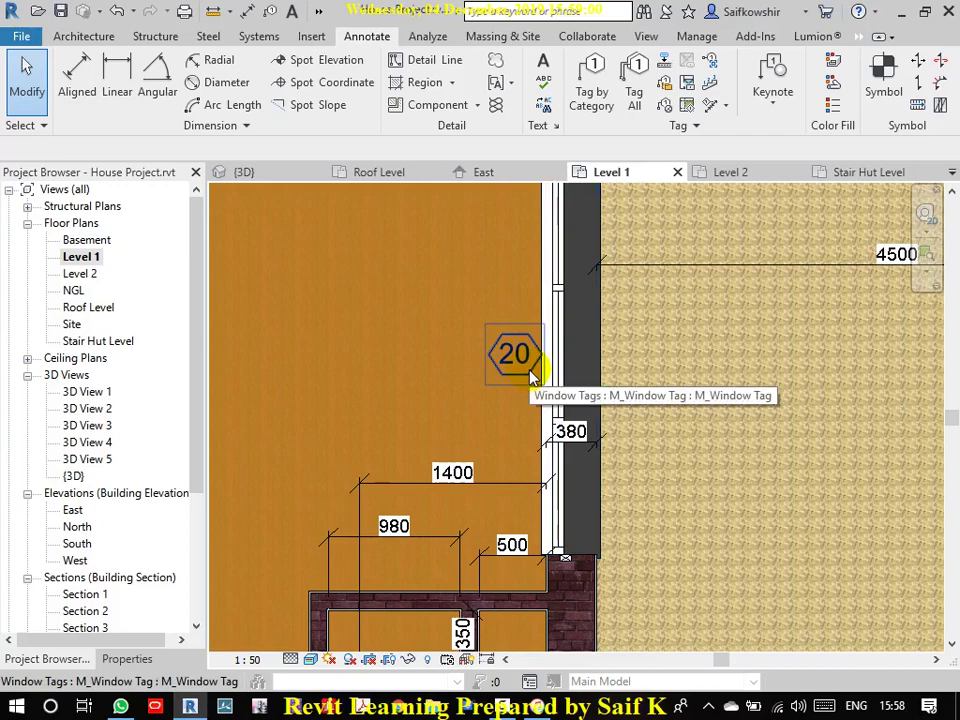
pyautogui.scroll(-3, 561, 429)
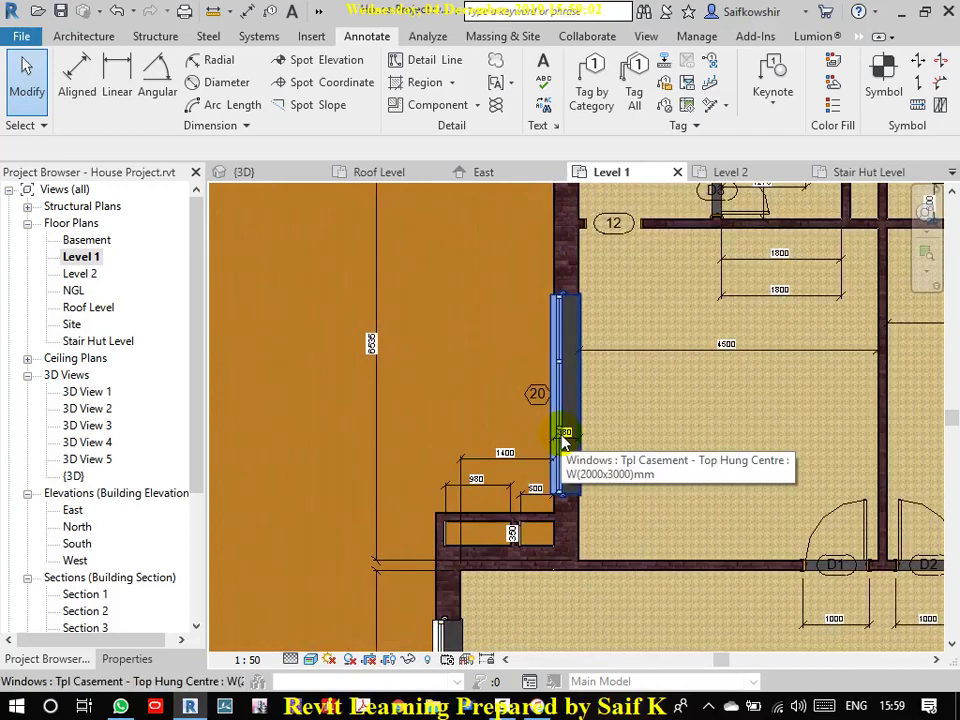
pyautogui.moveTo(638, 490)
pyautogui.mouseDown(button='middle')
pyautogui.moveTo(574, 309)
pyautogui.moveTo(606, 450)
pyautogui.moveTo(521, 521)
pyautogui.moveTo(490, 488)
pyautogui.mouseUp(button='middle')
pyautogui.moveTo(754, 561); pyautogui.dragTo(624, 336, button='middle')
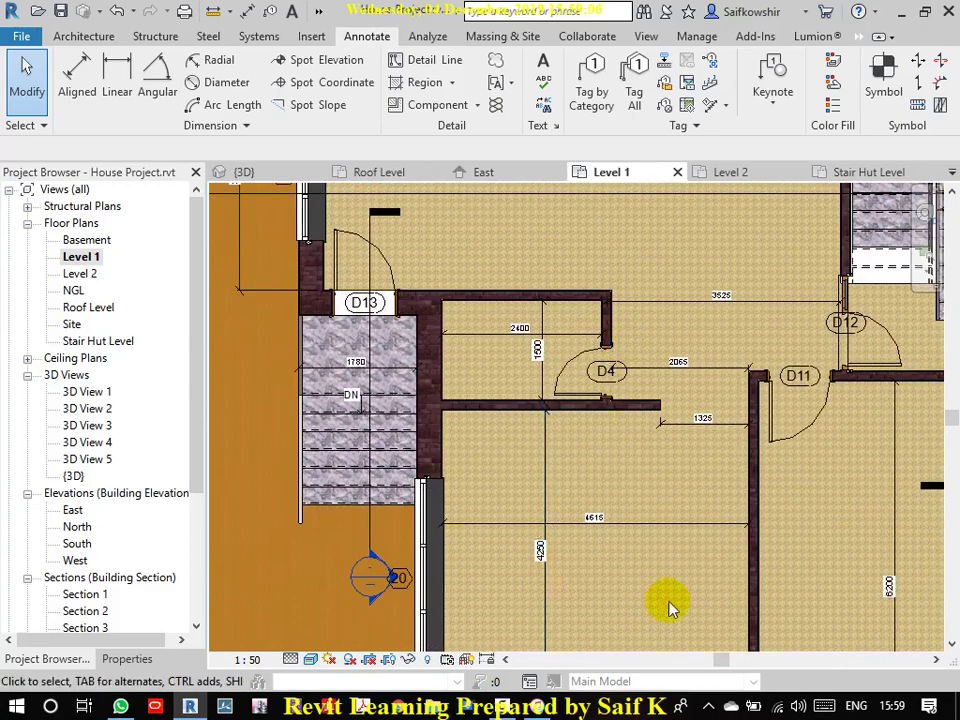
pyautogui.scroll(-2, 697, 578)
pyautogui.moveTo(697, 578); pyautogui.dragTo(579, 426, button='middle')
pyautogui.scroll(3, 574, 523)
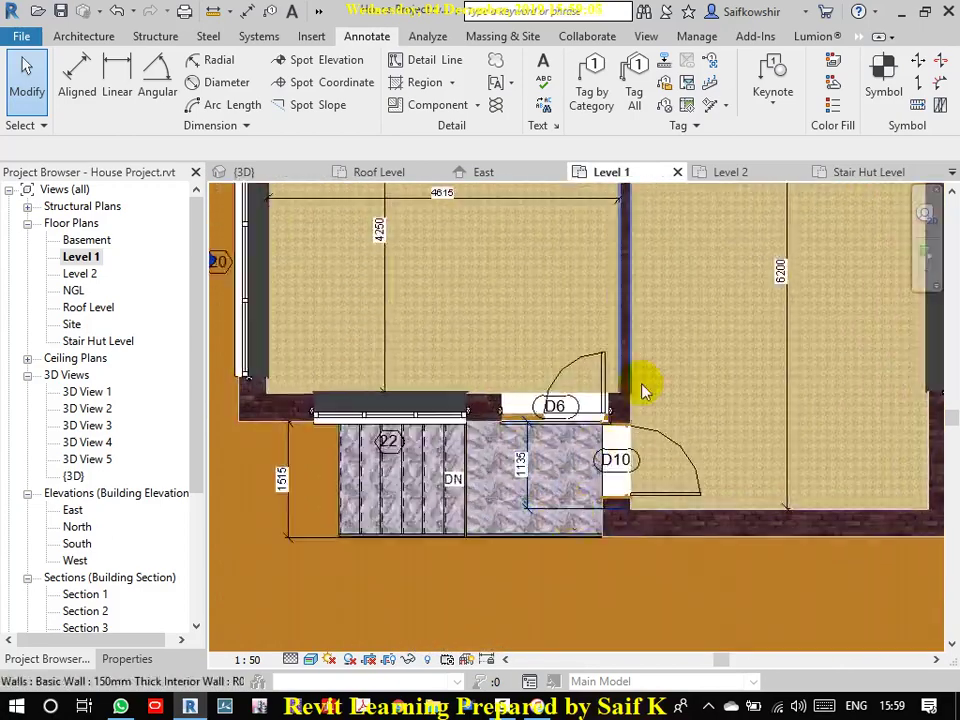
pyautogui.moveTo(671, 330); pyautogui.dragTo(656, 452, button='middle')
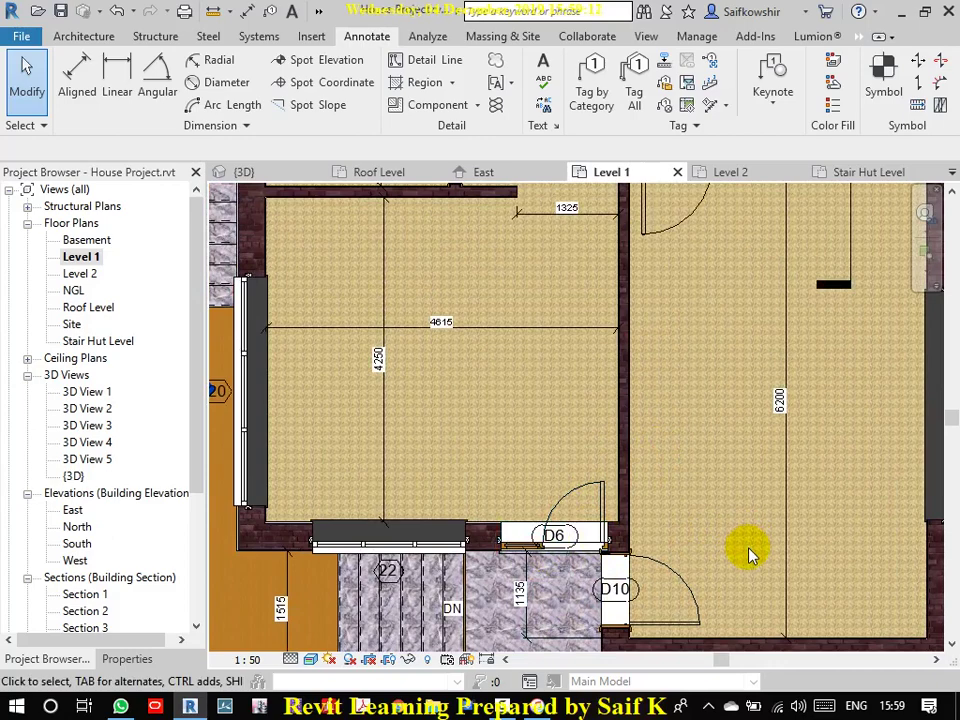
pyautogui.scroll(1, 733, 531)
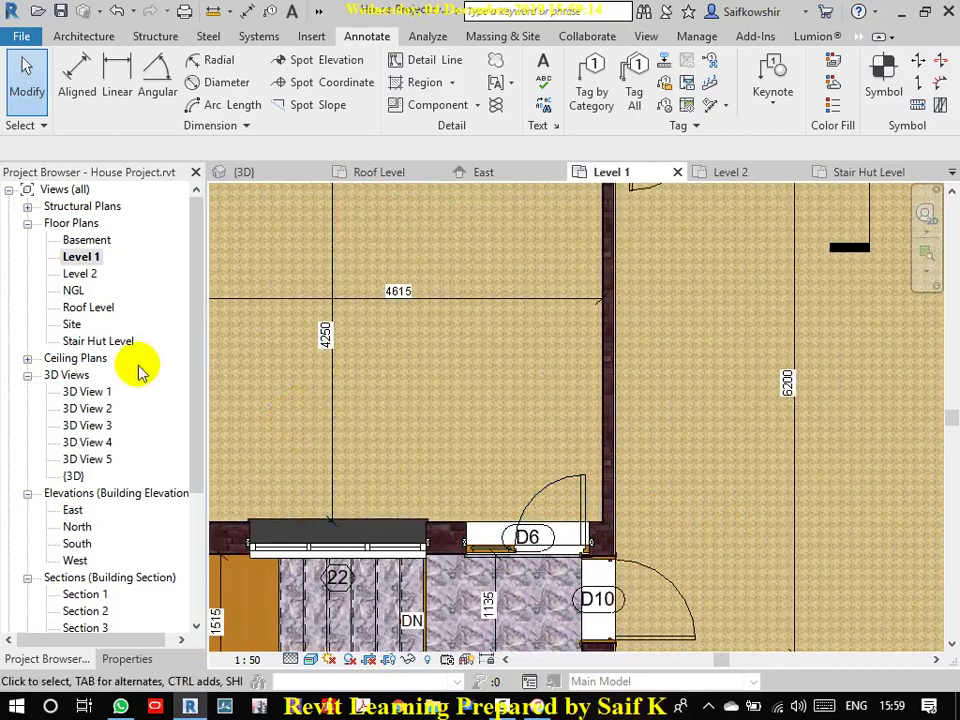
# Step: Open the Level 2 floor plan and tag all its untagged doors with M_Door Tag, horizontal and without leader
pyautogui.doubleClick(78, 273)
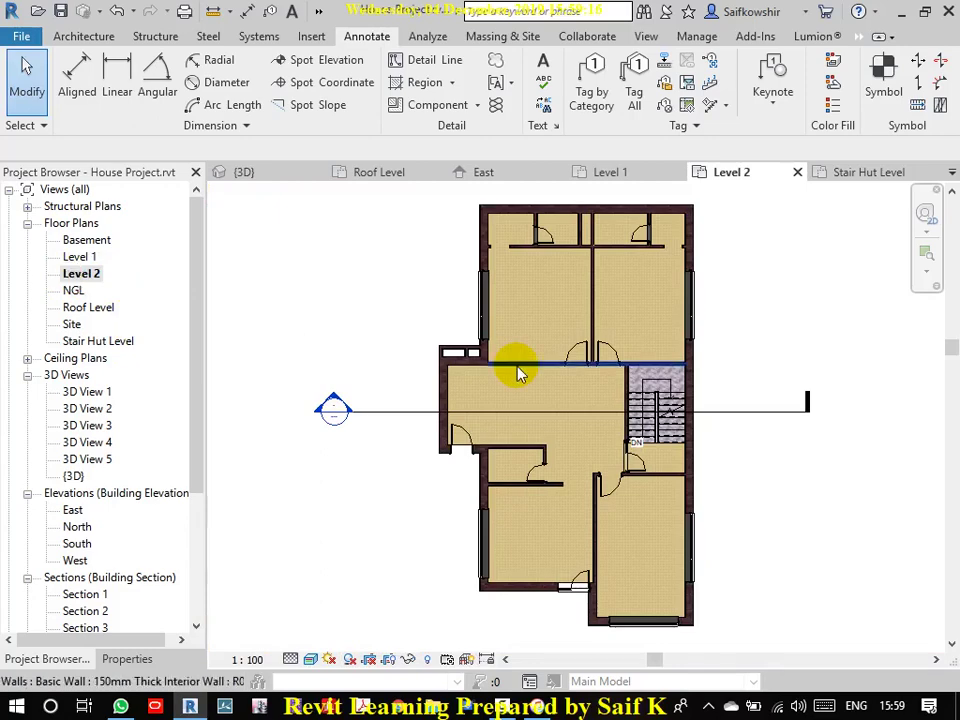
pyautogui.click(636, 72)
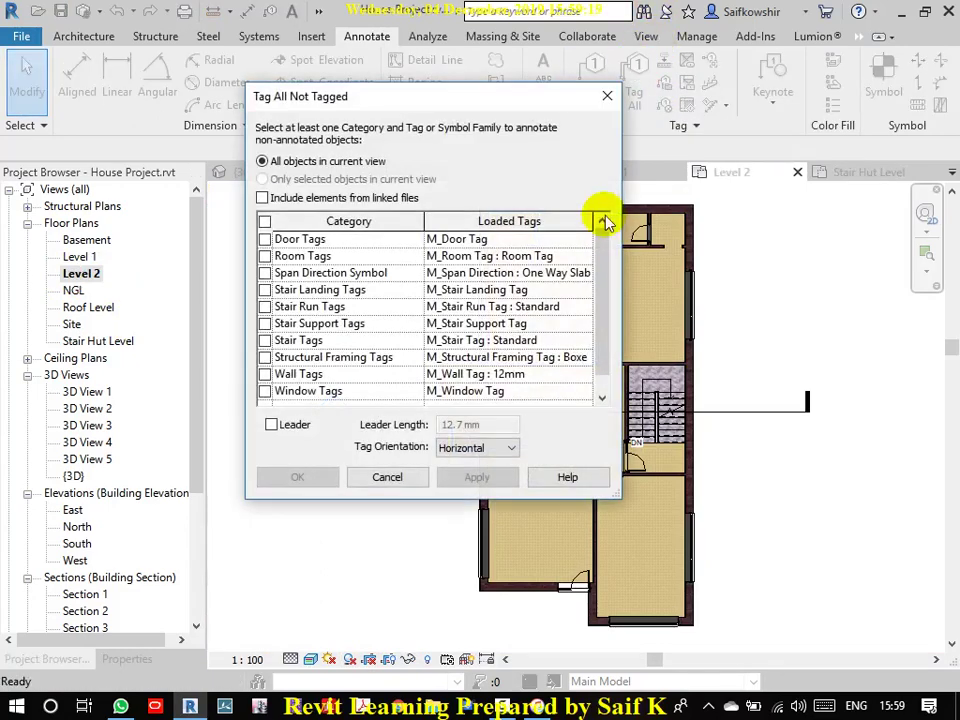
pyautogui.click(265, 239)
pyautogui.click(476, 477)
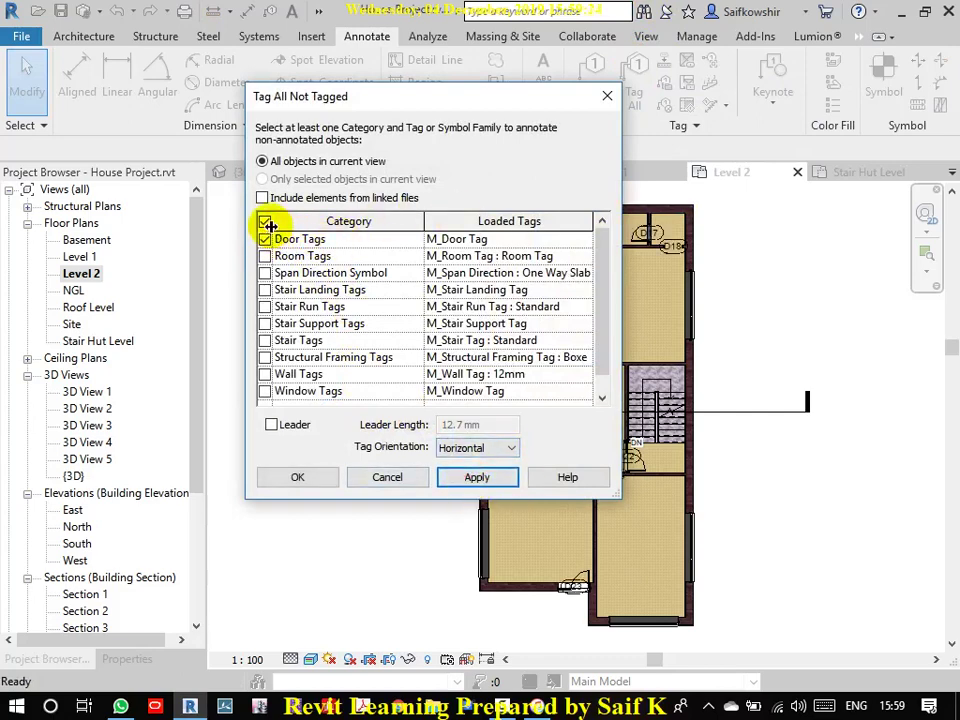
# Step: Tag all untagged windows in the Level 2 view with M_Window Tag, horizontal and without leader
pyautogui.click(265, 221)
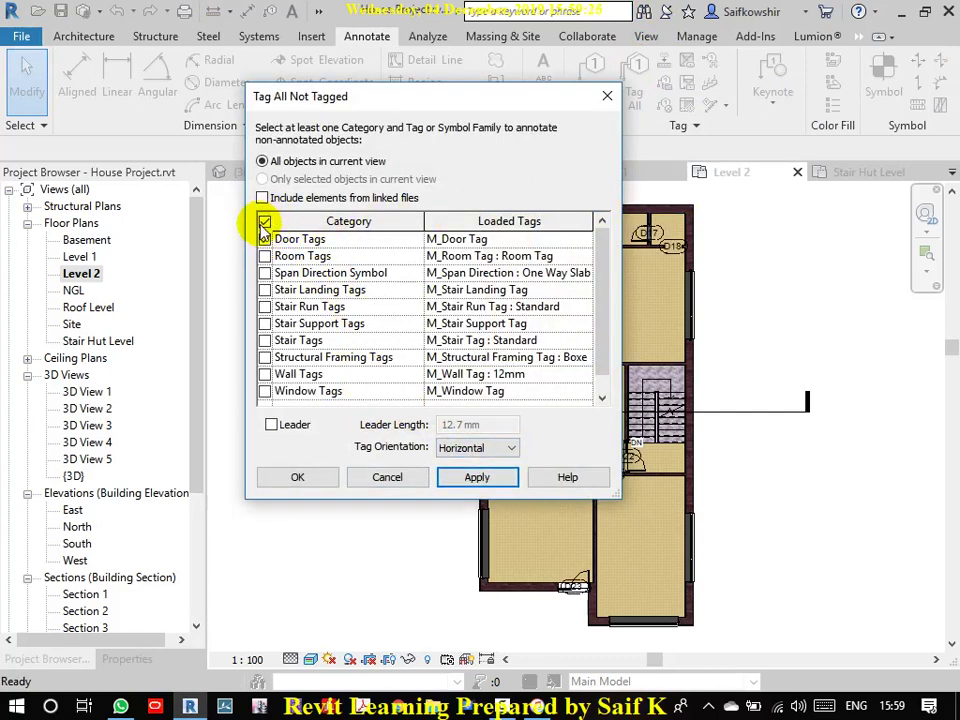
pyautogui.click(265, 221)
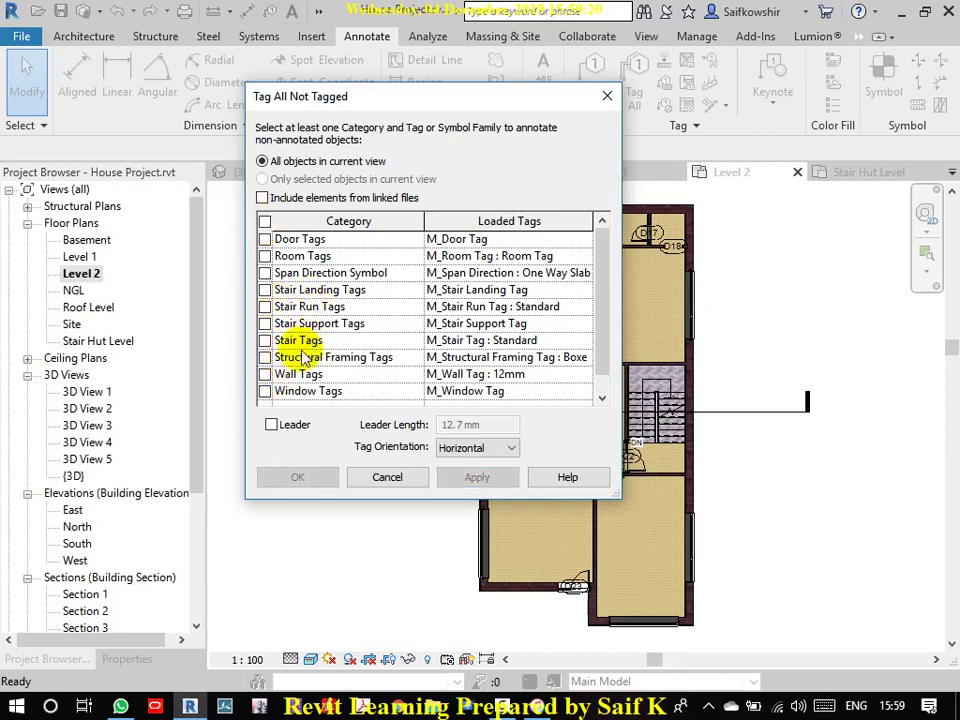
pyautogui.click(265, 391)
pyautogui.click(477, 477)
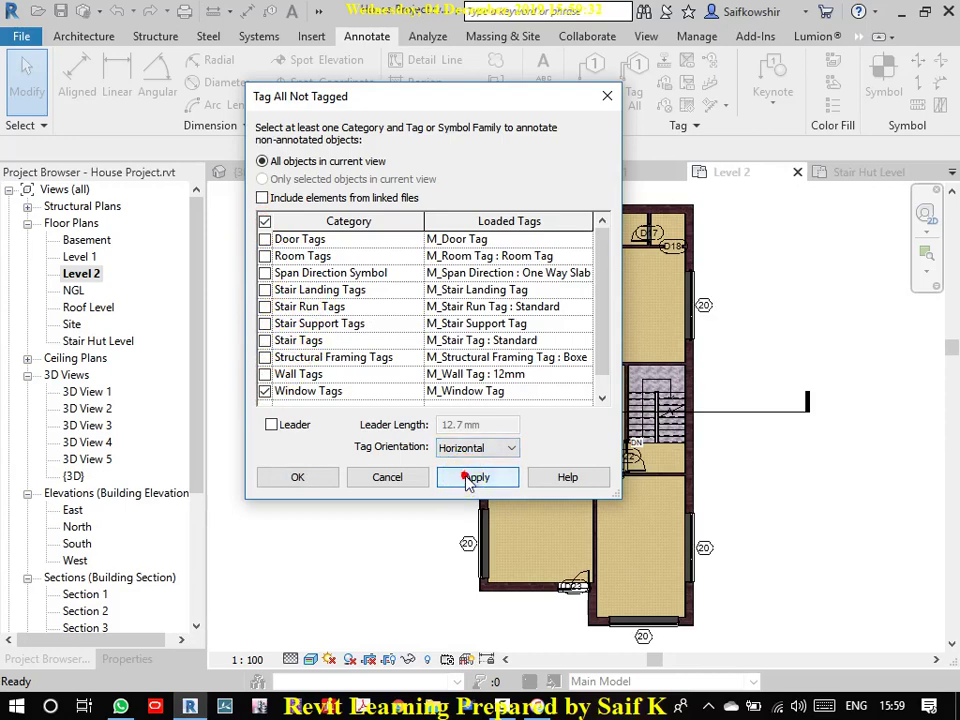
pyautogui.click(296, 477)
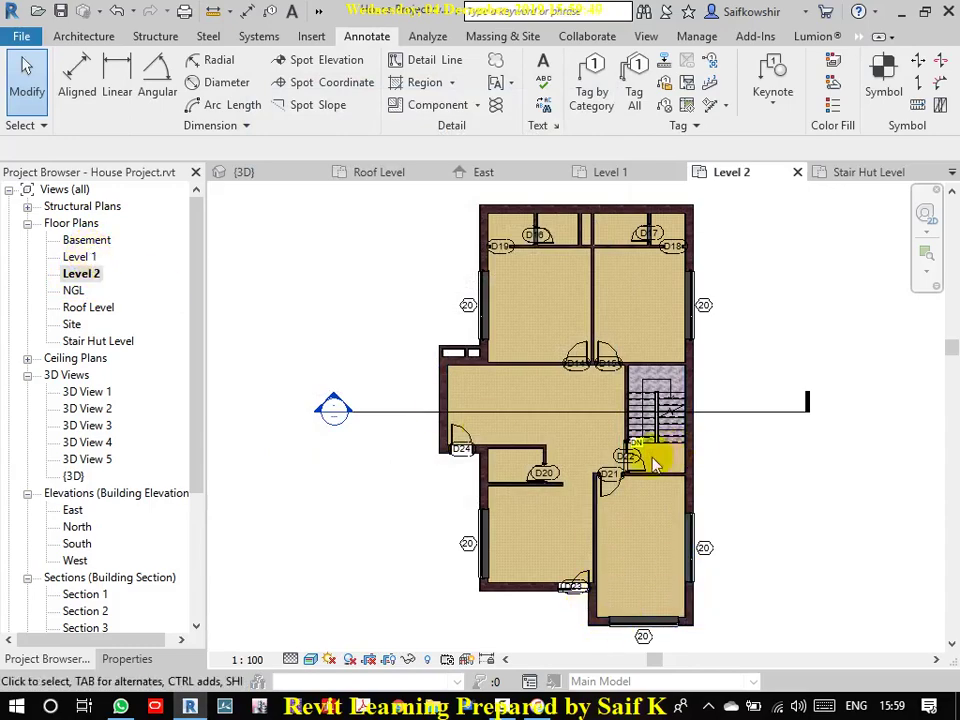
# Step: Set the Level 2 plan's view scale to 1:50
pyautogui.scroll(4, 645, 455)
pyautogui.scroll(-2, 580, 300)
pyautogui.moveTo(565, 268); pyautogui.dragTo(640, 428, button='middle')
pyautogui.click(240, 659)
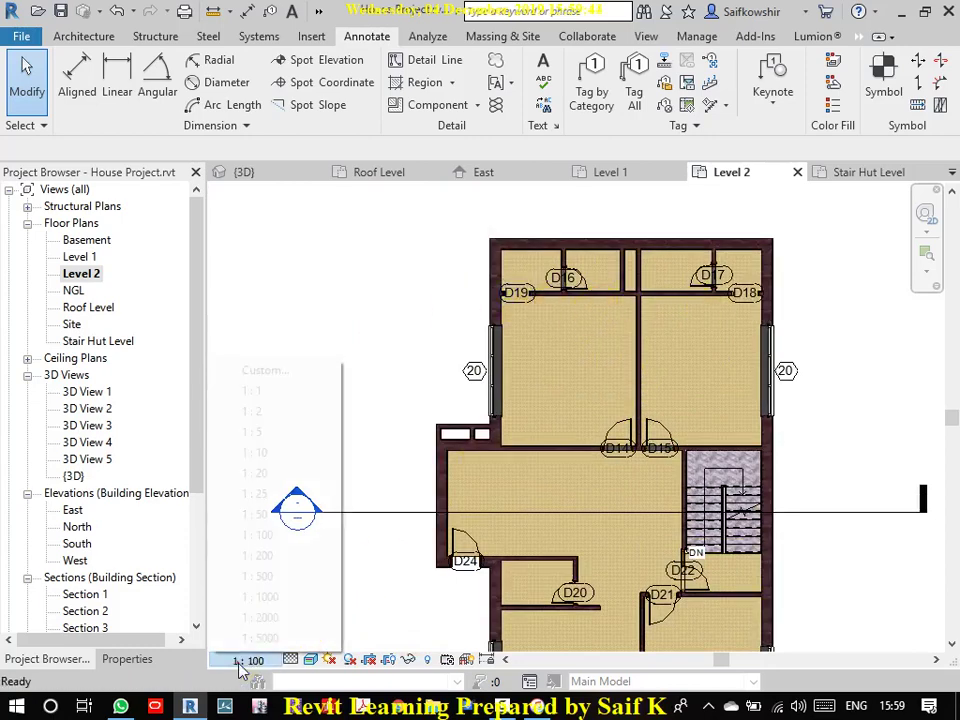
pyautogui.click(287, 514)
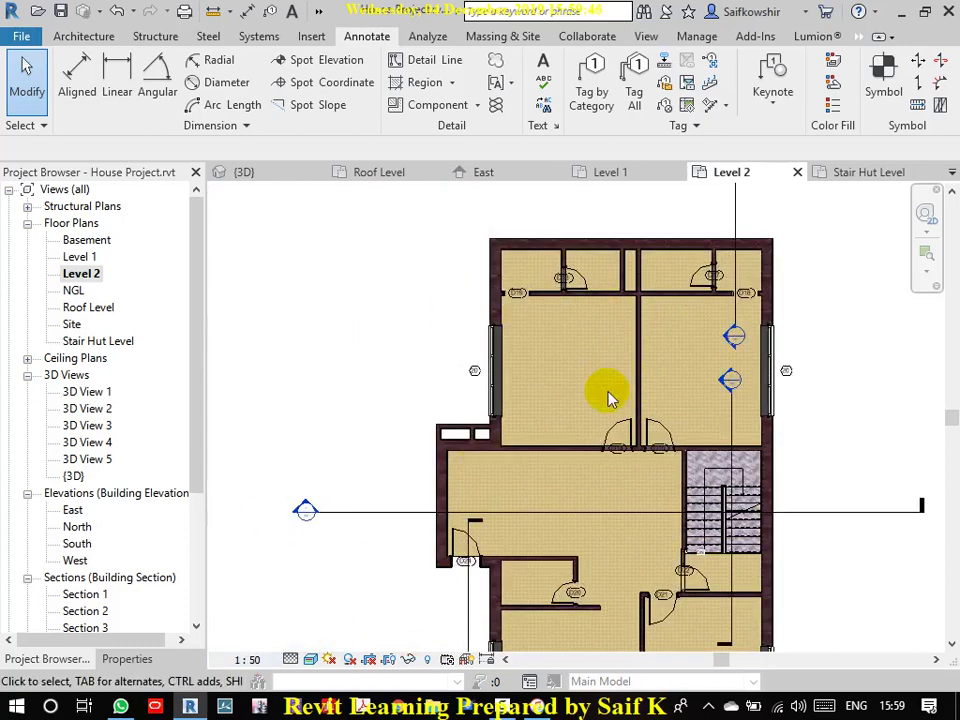
pyautogui.moveTo(615, 541); pyautogui.dragTo(617, 418, button='middle')
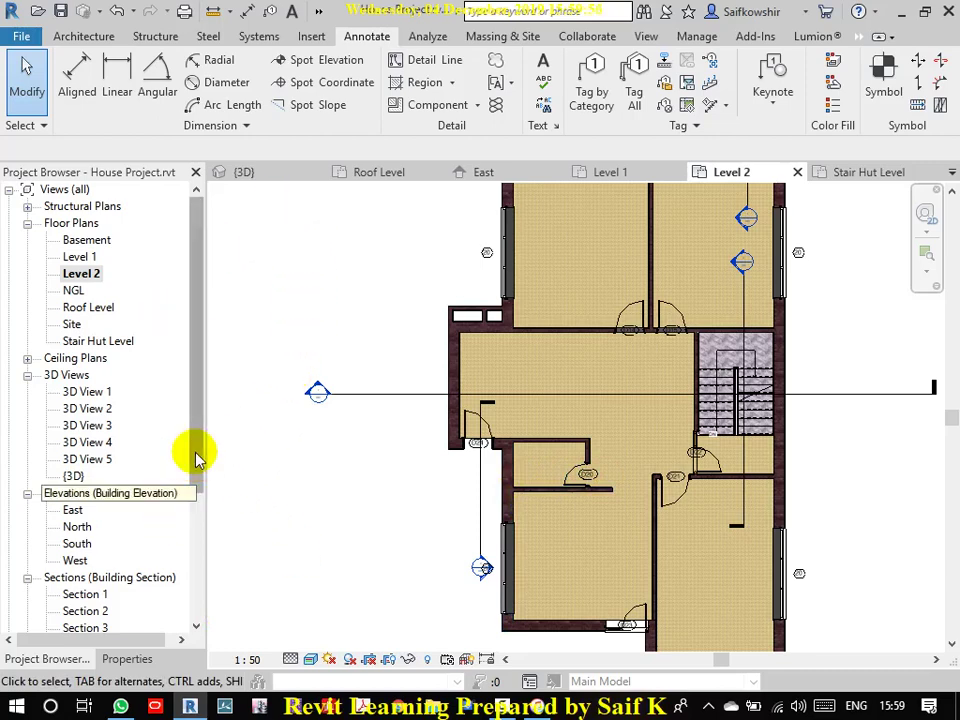
# Step: Delete the existing Door Schedule from the project's schedules
pyautogui.moveTo(198, 450); pyautogui.dragTo(197, 570)
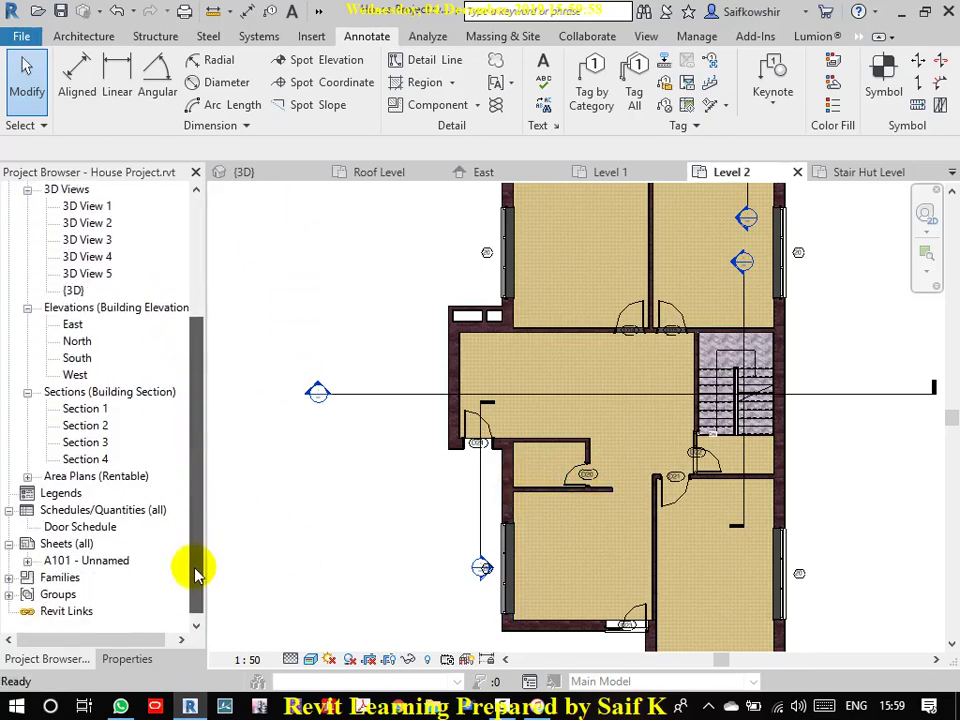
pyautogui.click(104, 512)
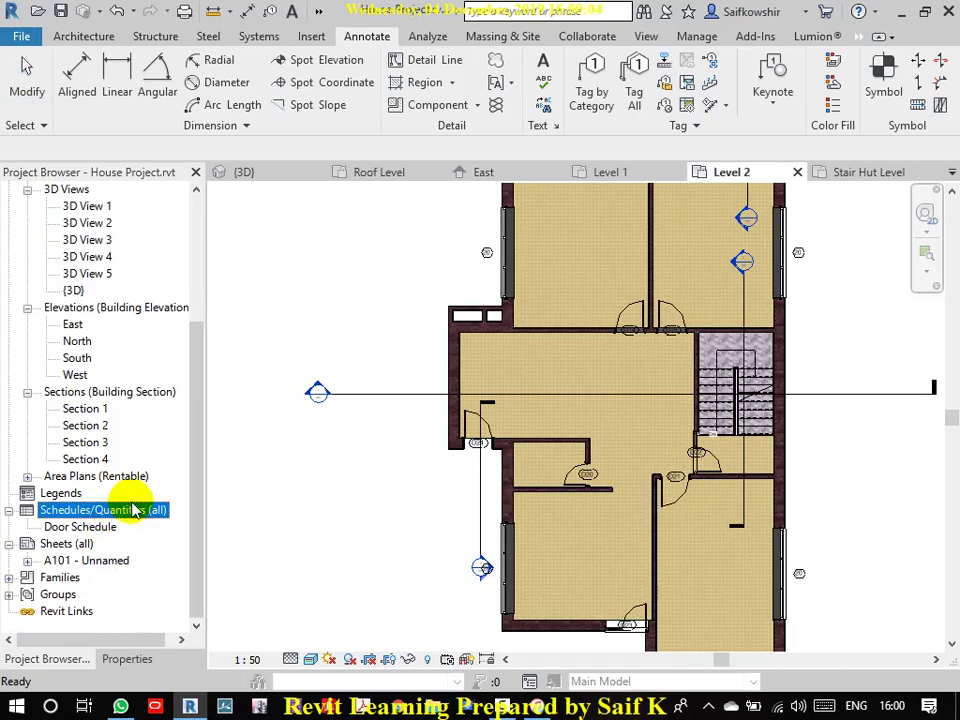
pyautogui.click(110, 528)
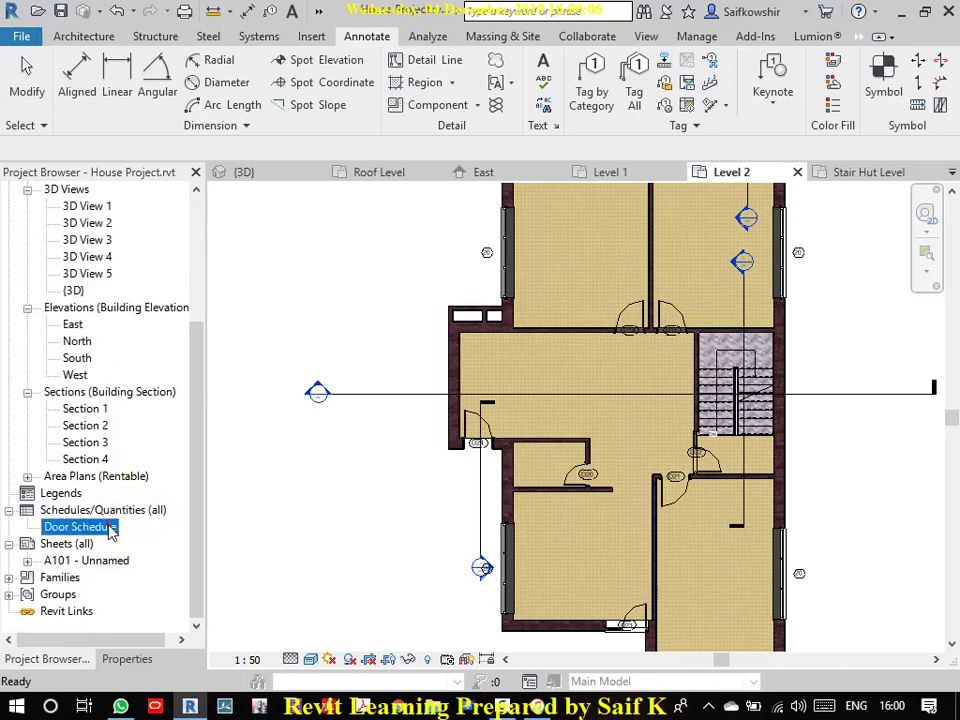
pyautogui.rightClick(110, 530)
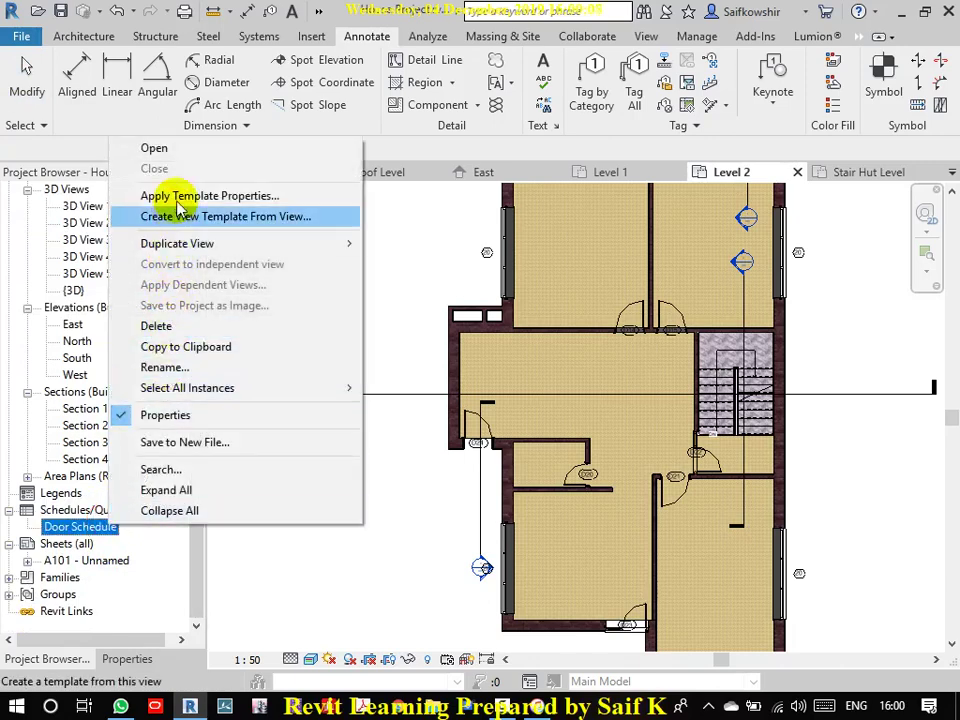
pyautogui.click(186, 327)
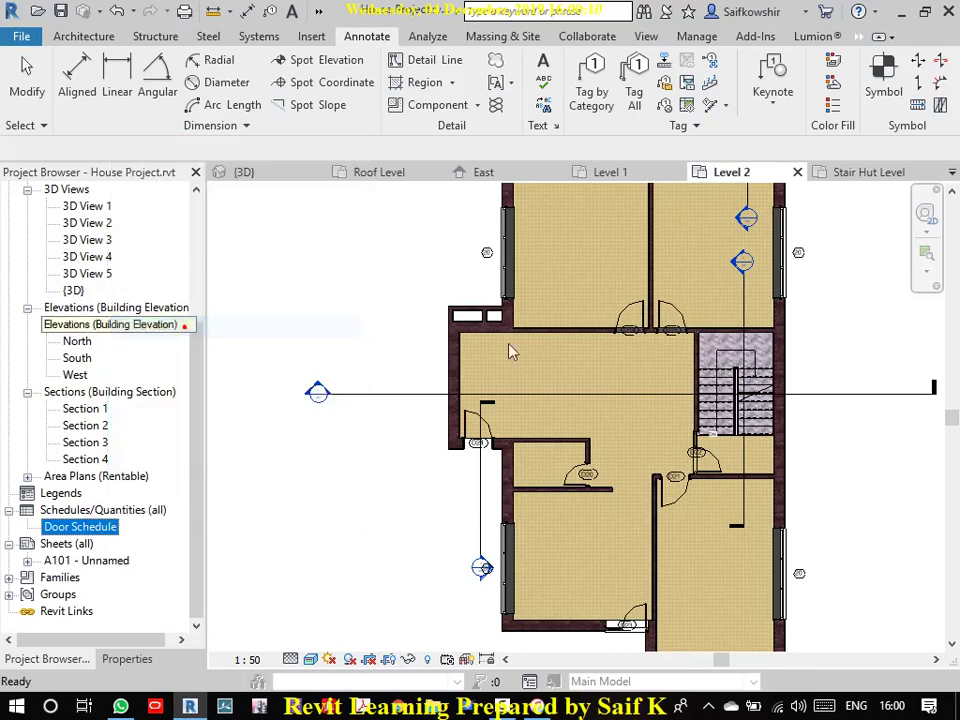
# Step: Create a new schedule for the Doors category named Door Schedule, scheduling building components in the New Construction phase
pyautogui.rightClick(84, 532)
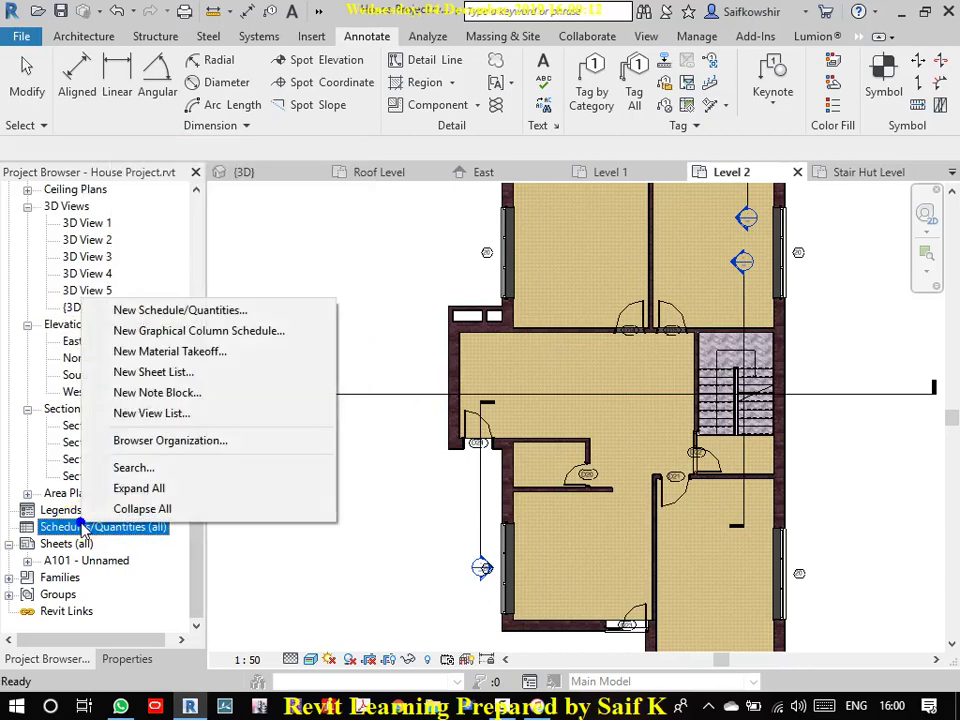
pyautogui.click(228, 311)
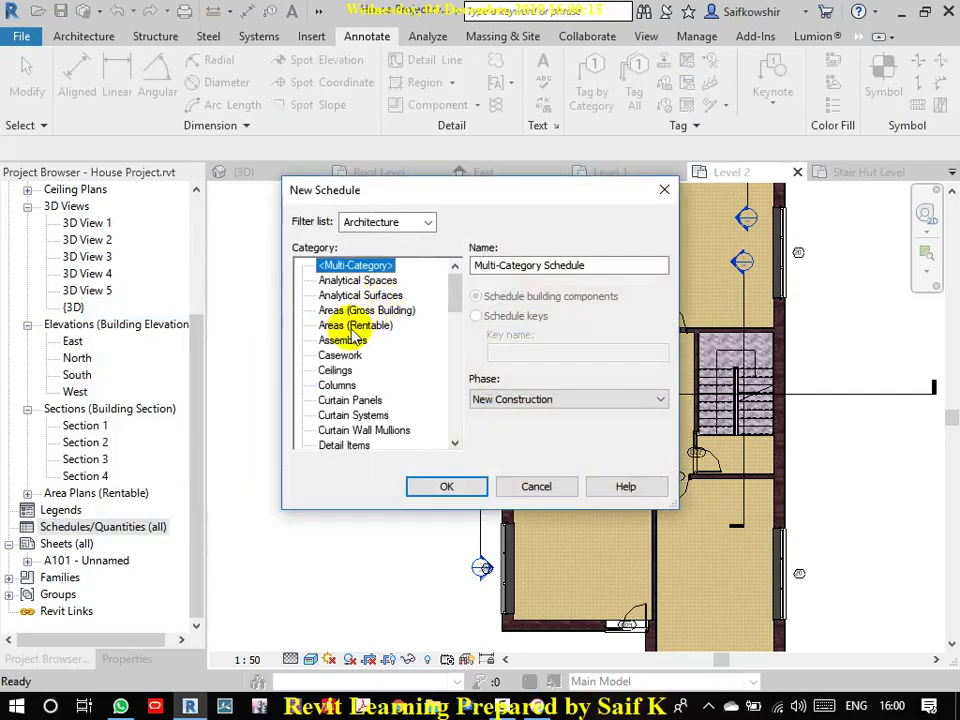
pyautogui.click(341, 355)
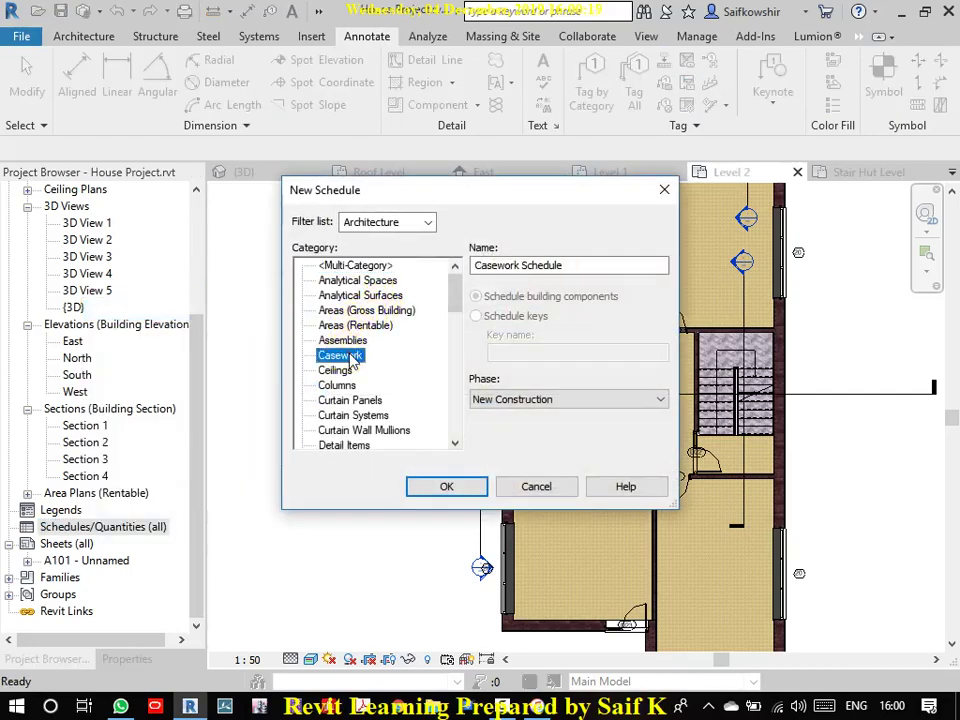
pyautogui.click(389, 224)
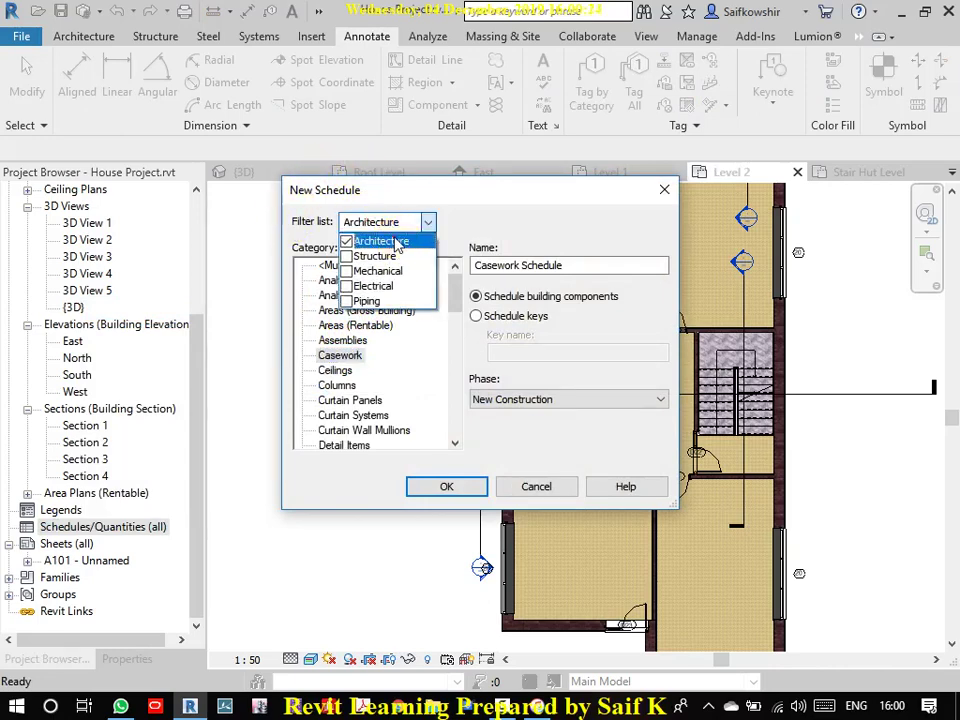
pyautogui.click(428, 222)
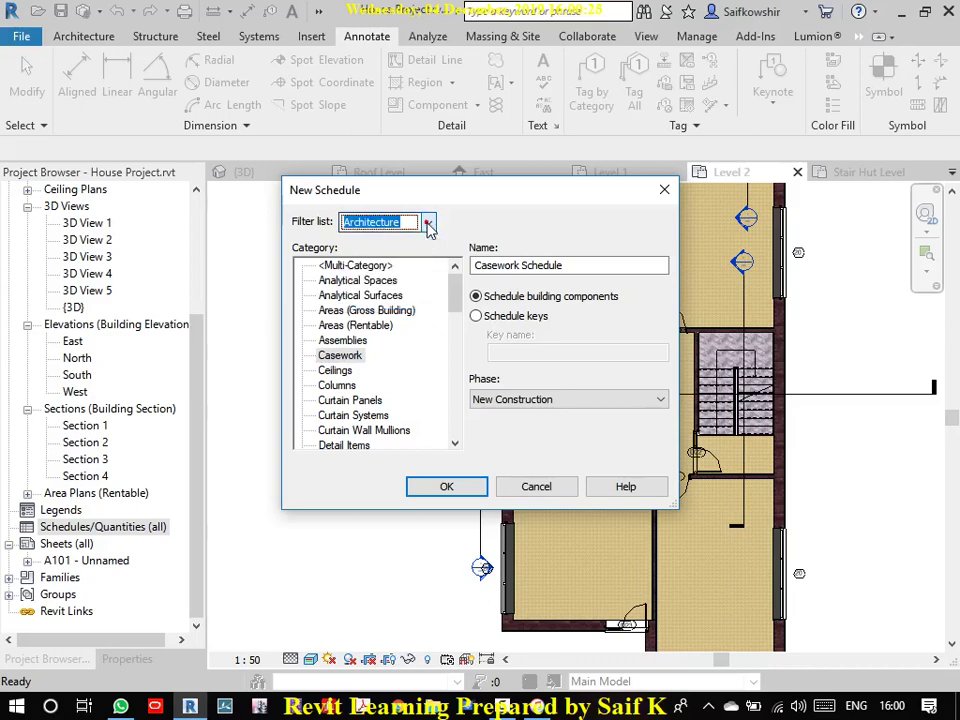
pyautogui.click(358, 265)
pyautogui.press('d')
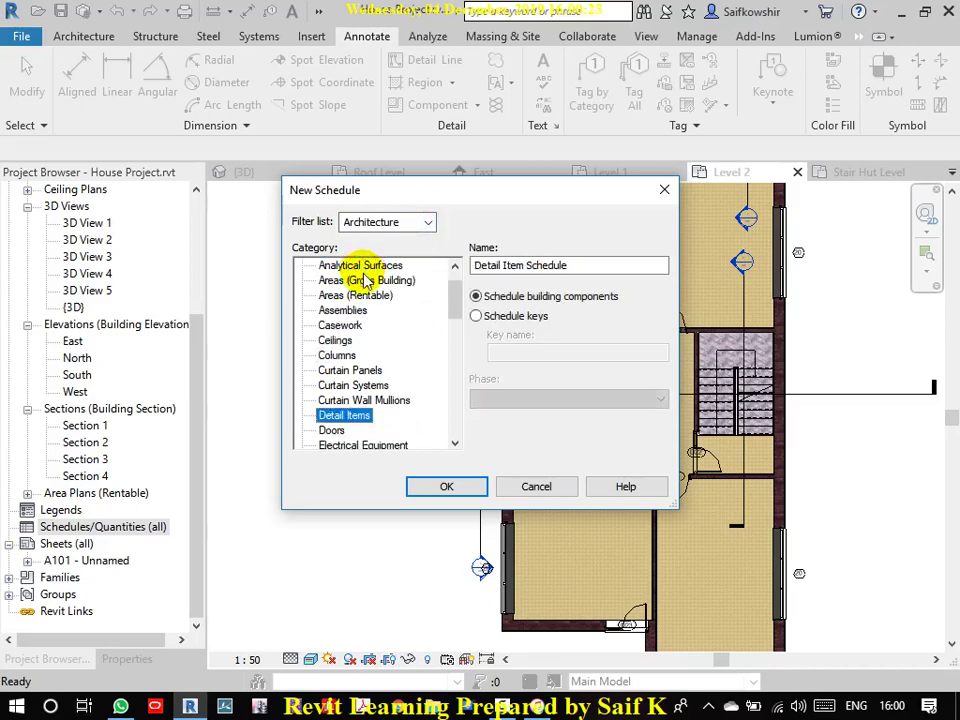
pyautogui.click(338, 428)
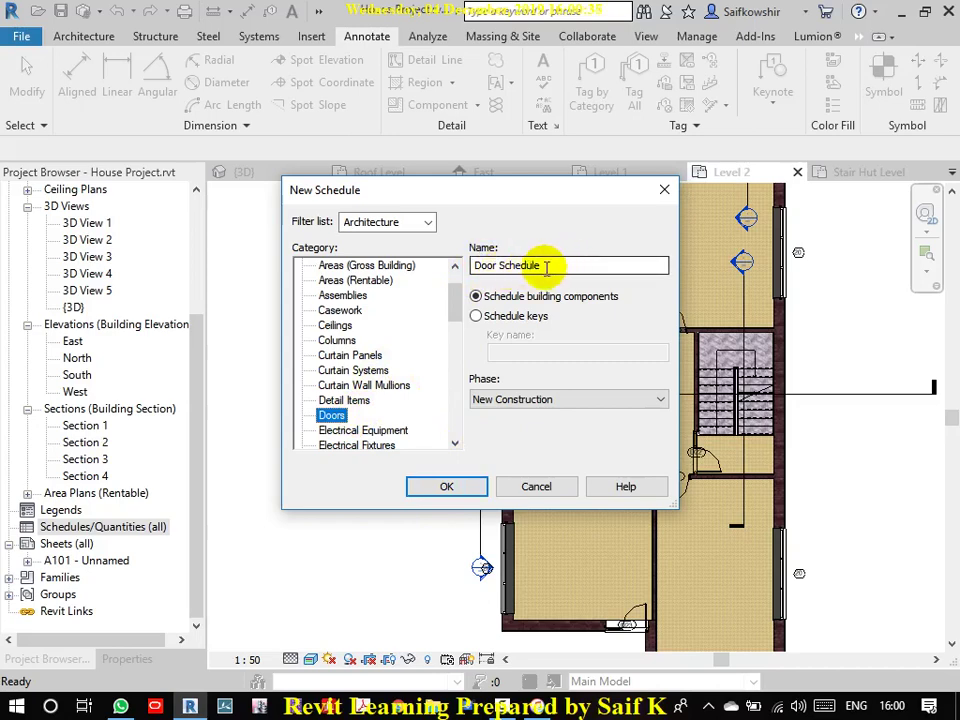
pyautogui.click(455, 486)
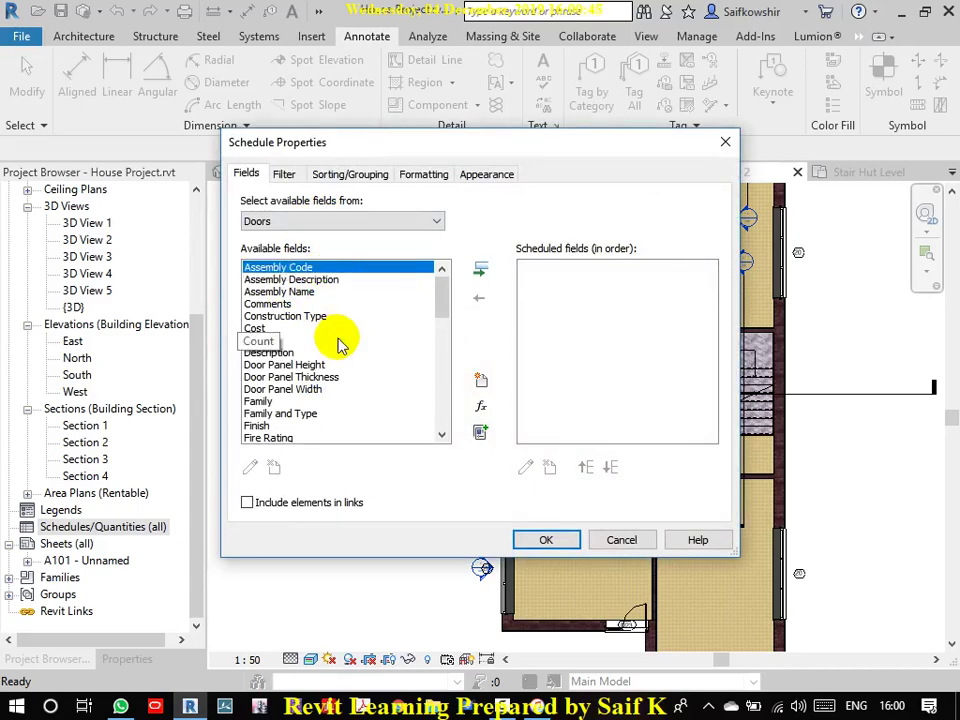
# Step: Add the Level and Mark fields to the door schedule's scheduled fields
pyautogui.click(275, 279)
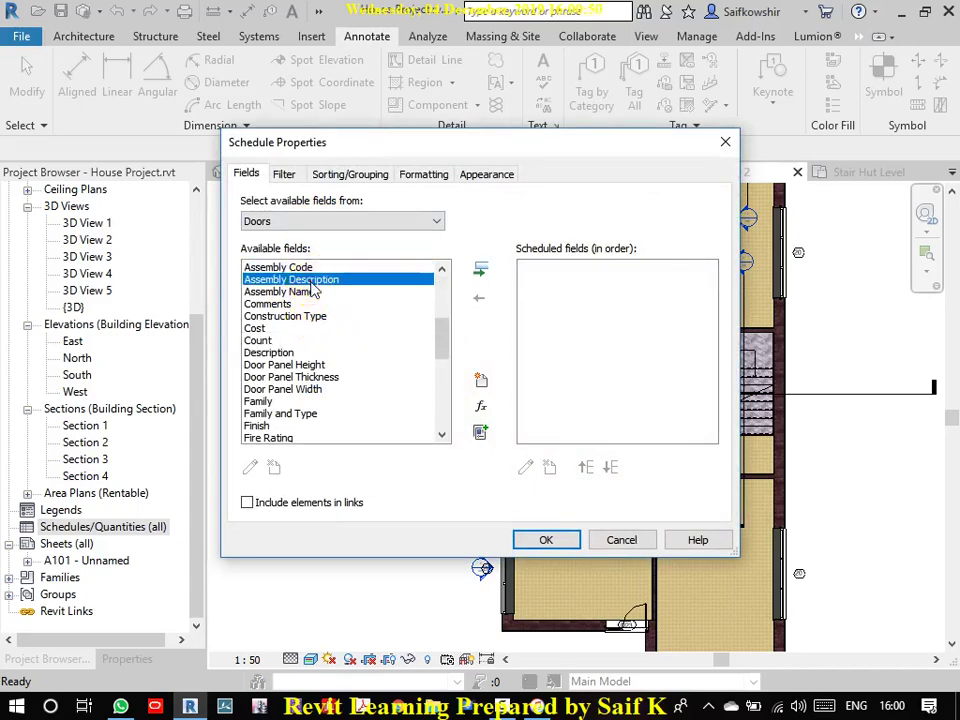
pyautogui.press('l')
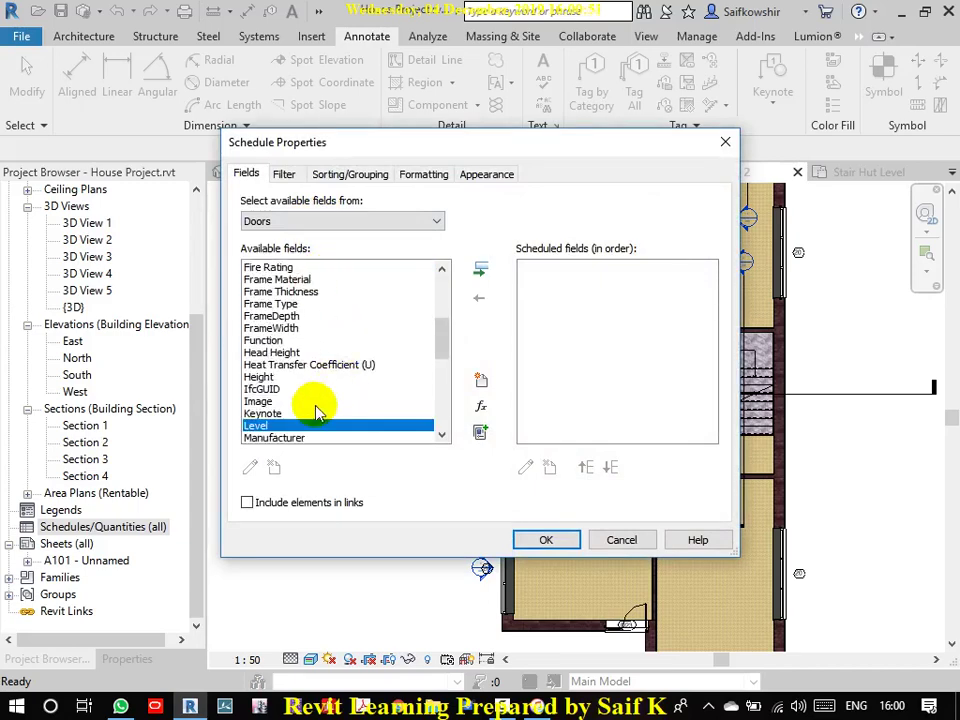
pyautogui.click(480, 268)
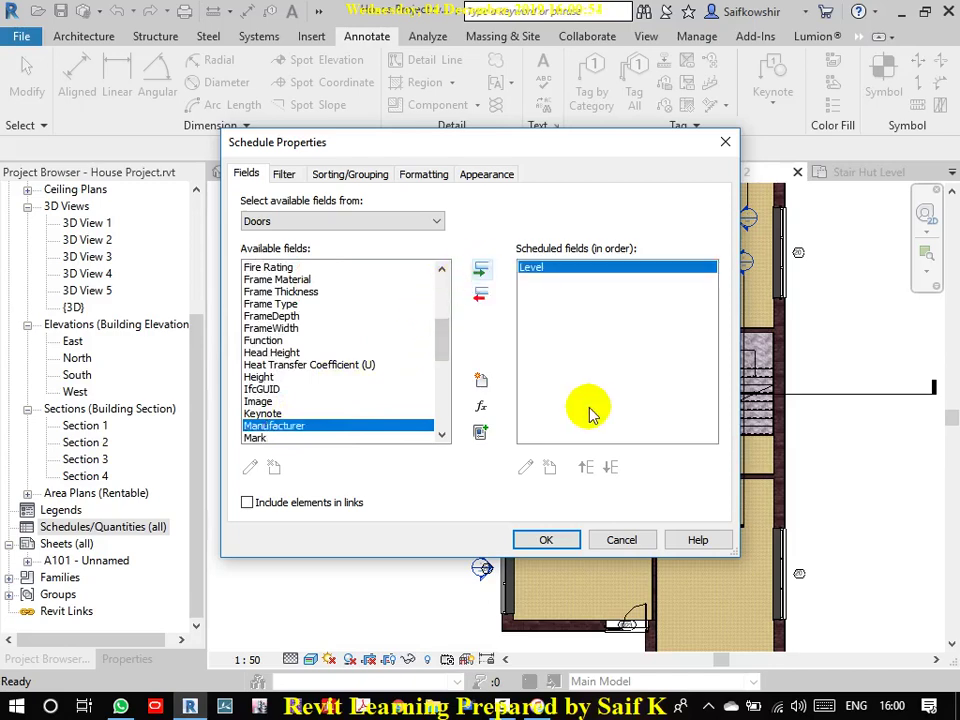
pyautogui.click(262, 439)
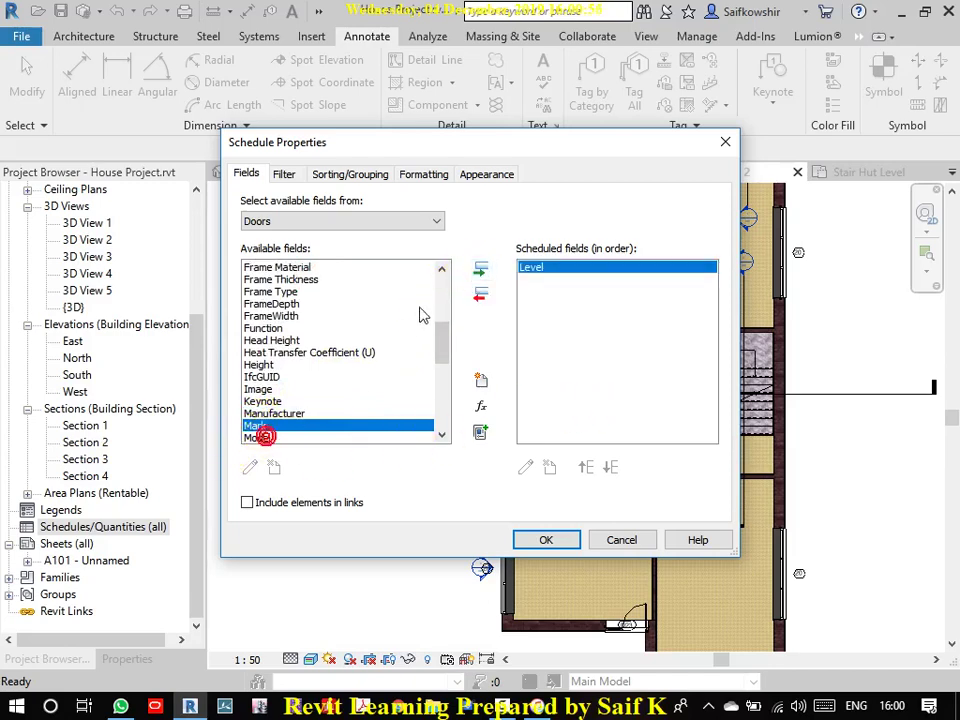
pyautogui.click(482, 270)
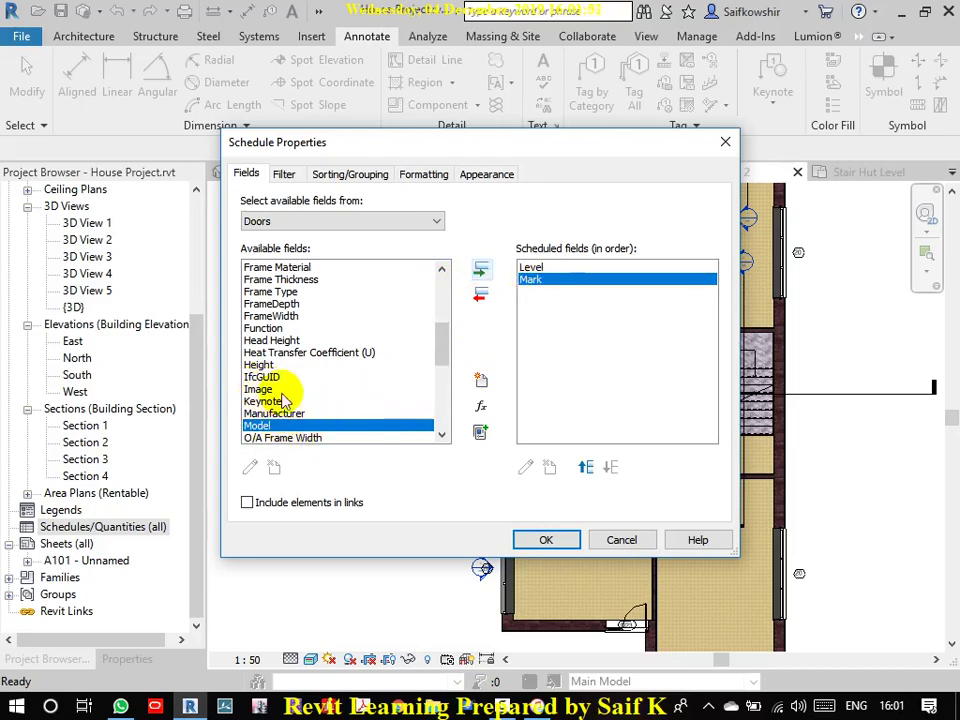
# Step: Find the Type Mark field and add it to the scheduled fields after Mark
pyautogui.click(287, 293)
pyautogui.scroll(-4, 287, 303)
pyautogui.click(285, 424)
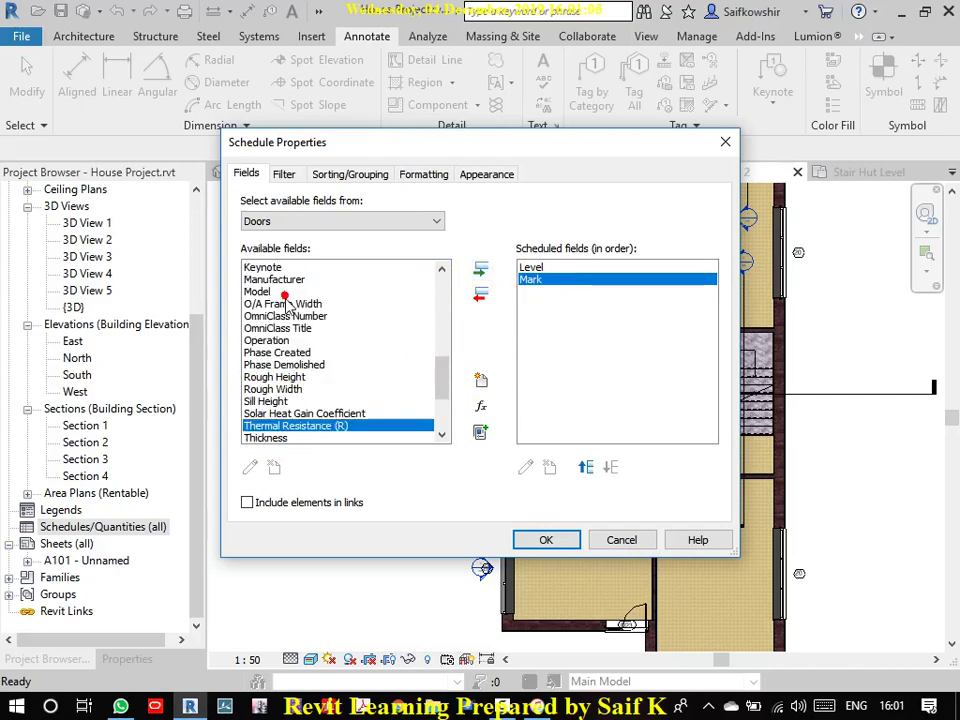
pyautogui.click(280, 438)
pyautogui.press('t')
pyautogui.press('t')
pyautogui.press('t')
pyautogui.press('t')
pyautogui.press('t')
pyautogui.press('t')
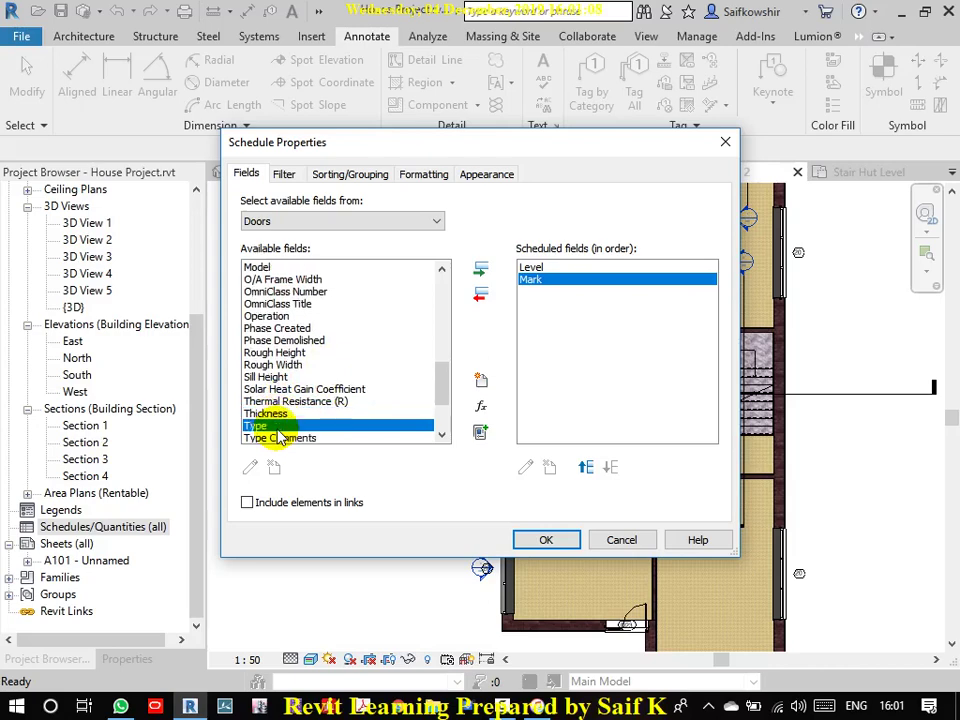
pyautogui.click(279, 427)
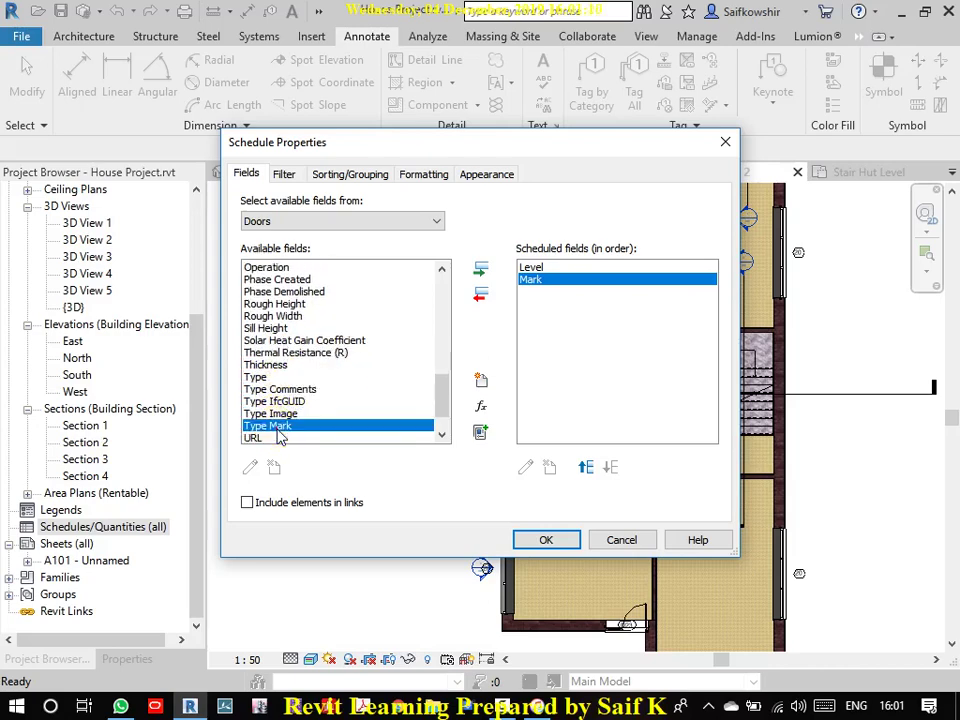
pyautogui.click(482, 270)
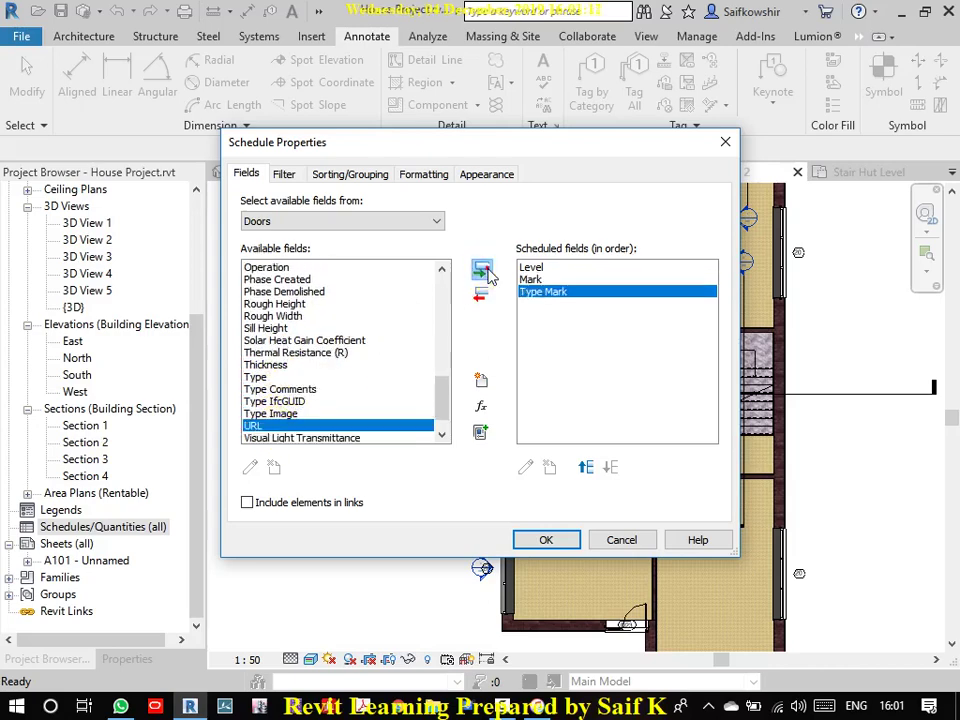
# Step: Add the Width and Height fields to the door schedule after Type Mark
pyautogui.click(280, 305)
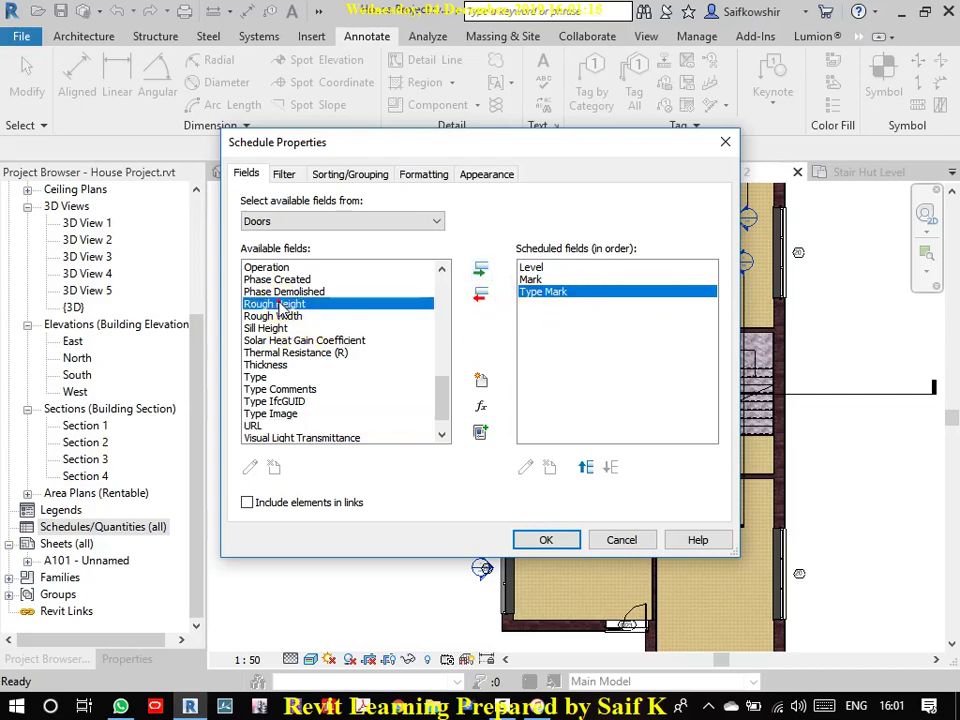
pyautogui.press('w')
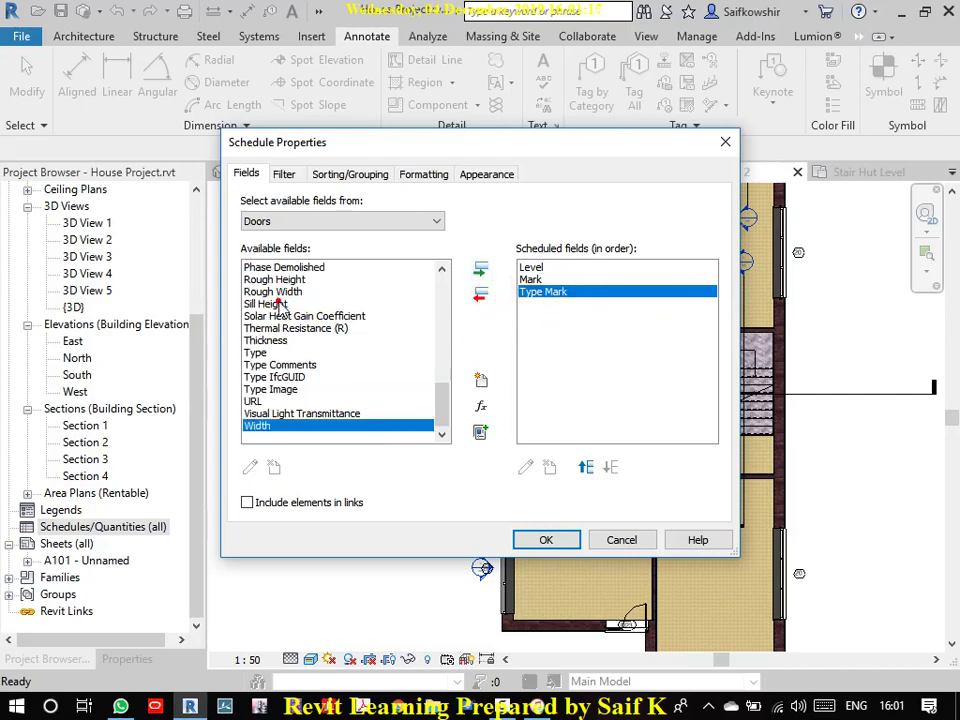
pyautogui.click(480, 272)
pyautogui.click(259, 402)
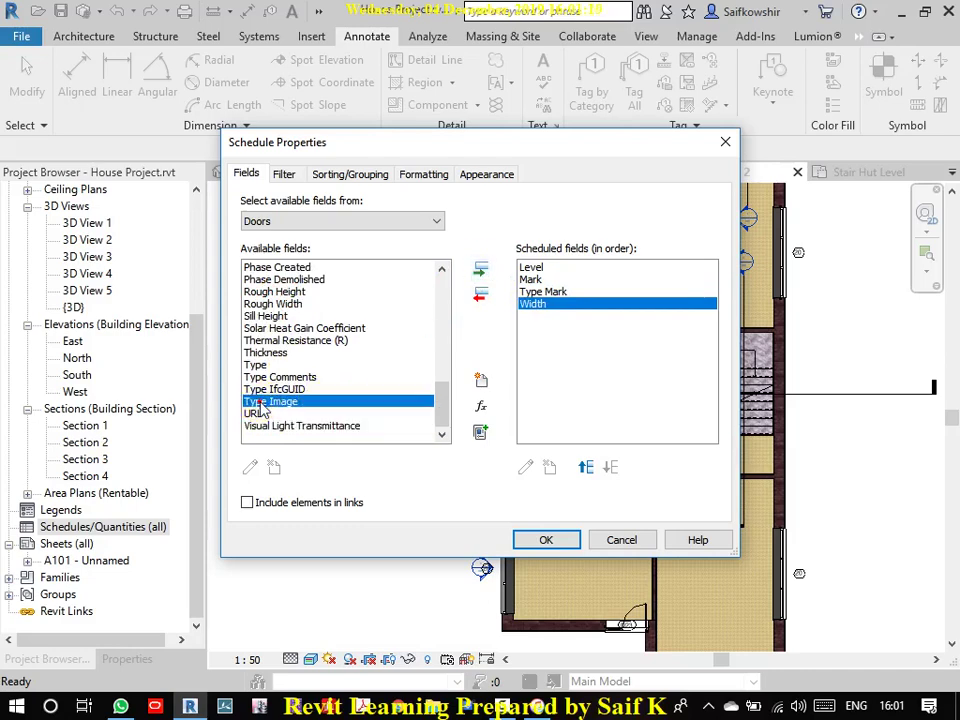
pyautogui.press('h')
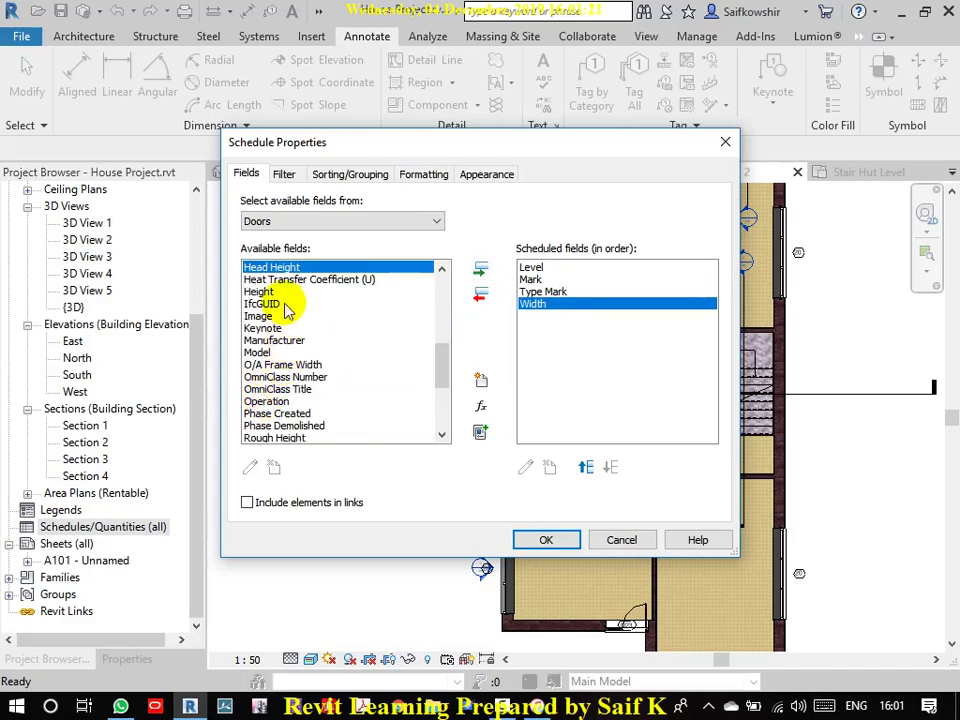
pyautogui.press('h')
pyautogui.press('h')
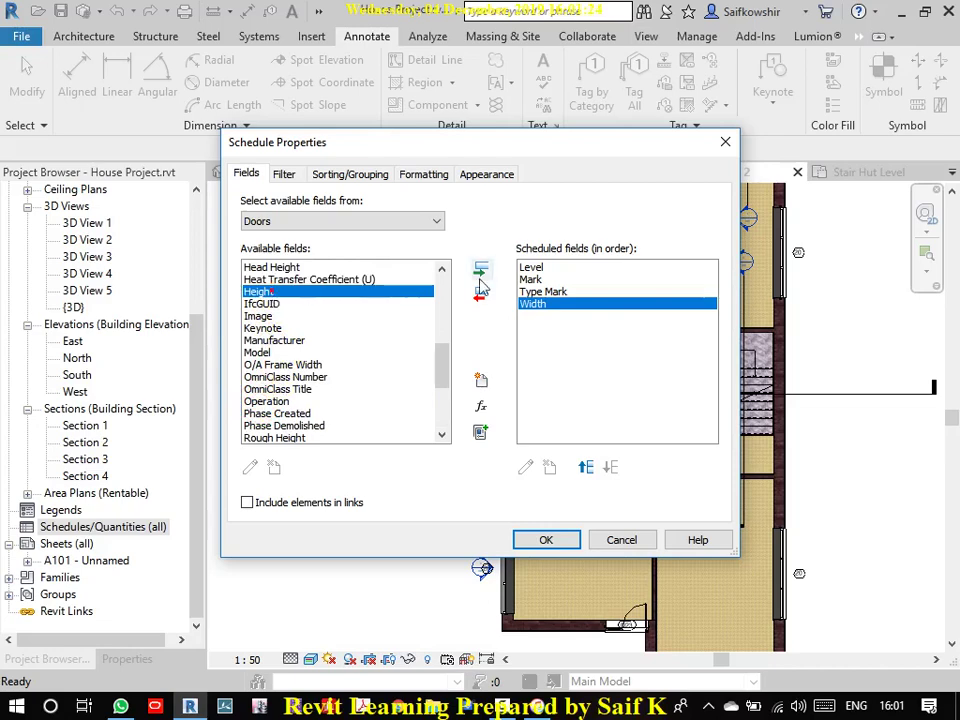
pyautogui.click(480, 272)
# Step: Add the Head Height and Sill Height fields and generate the door schedule
pyautogui.click(270, 267)
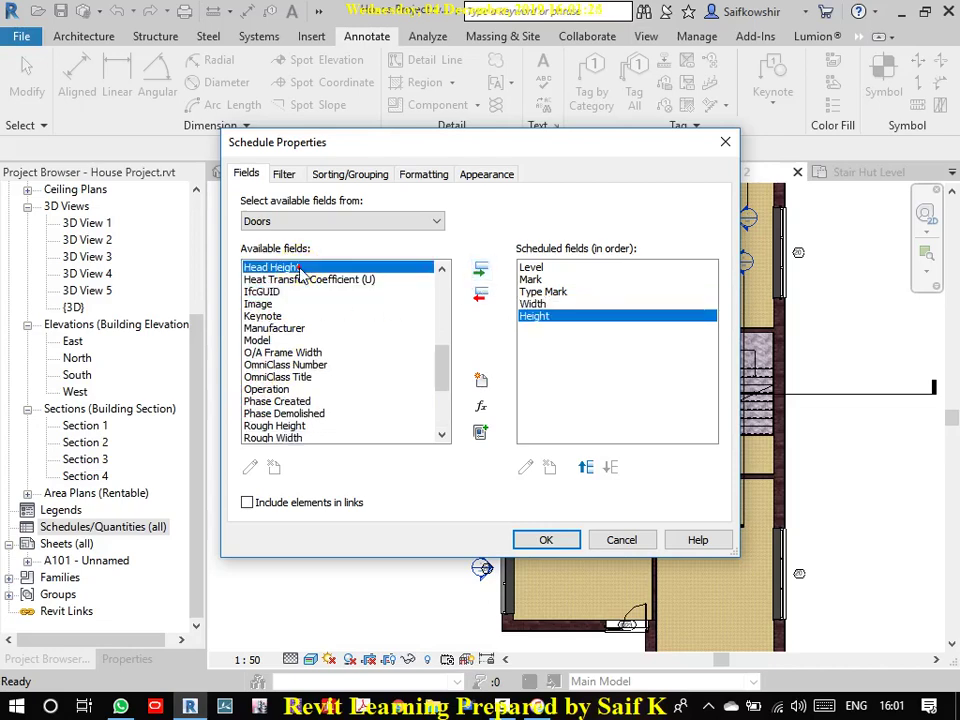
pyautogui.click(488, 270)
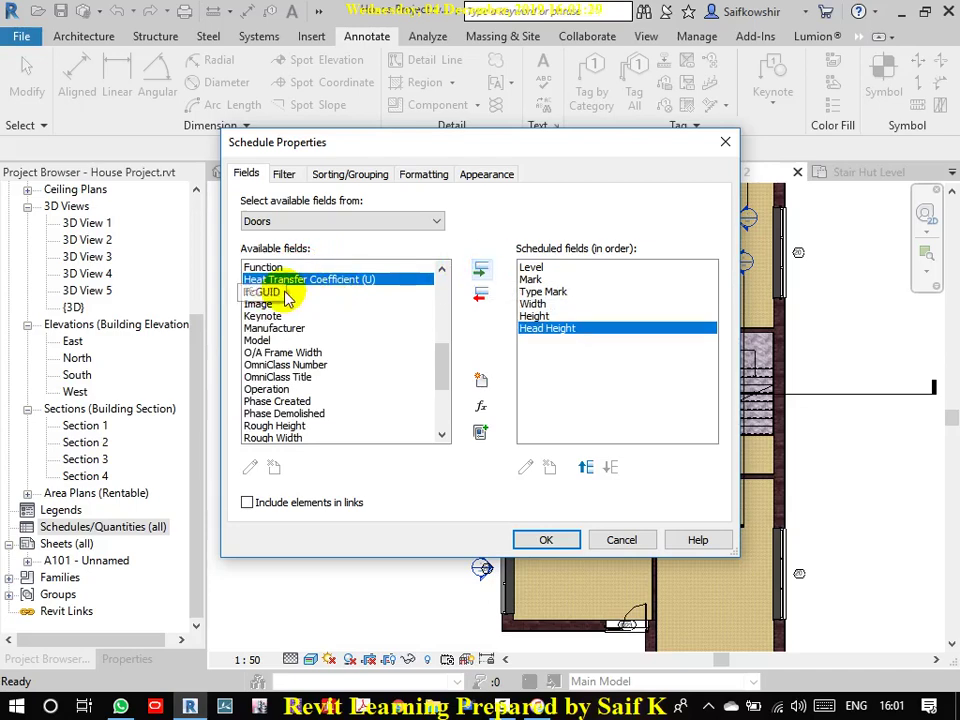
pyautogui.press('s')
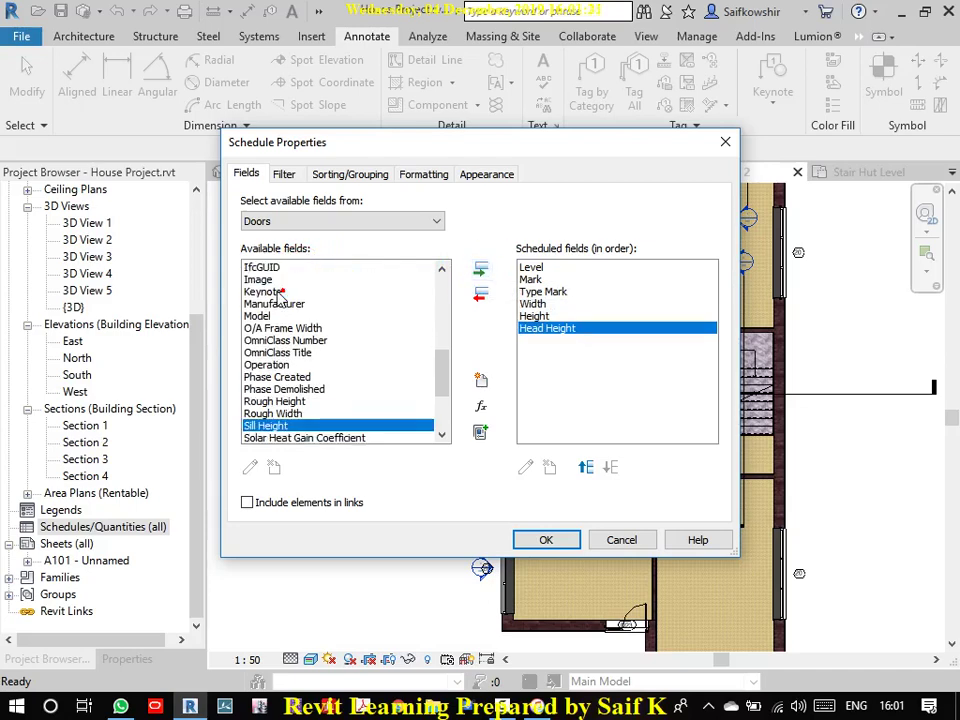
pyautogui.click(481, 276)
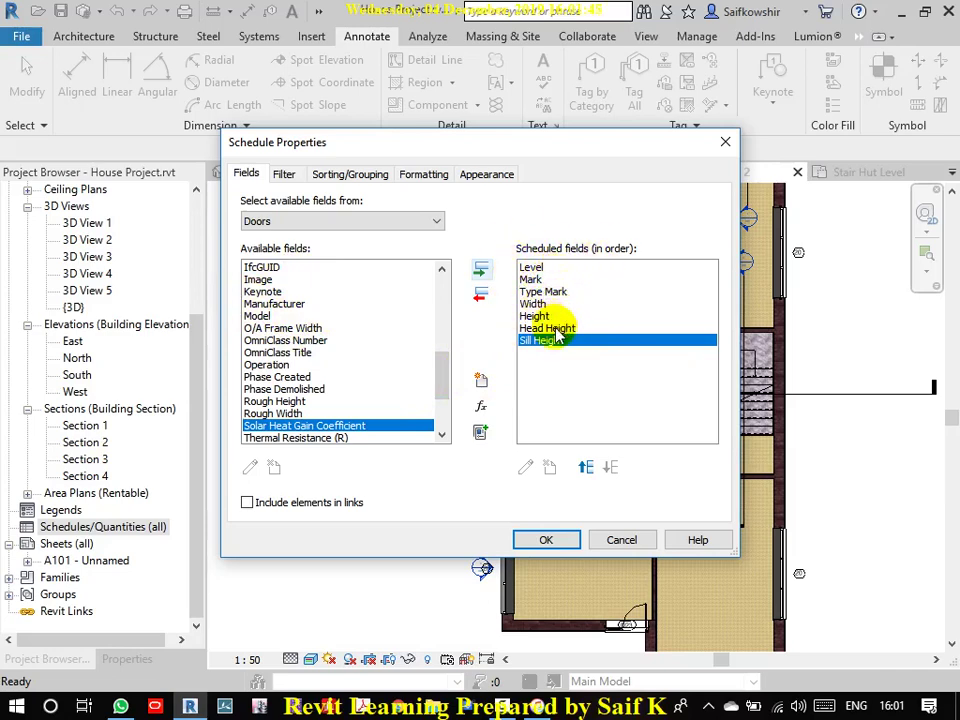
pyautogui.click(566, 541)
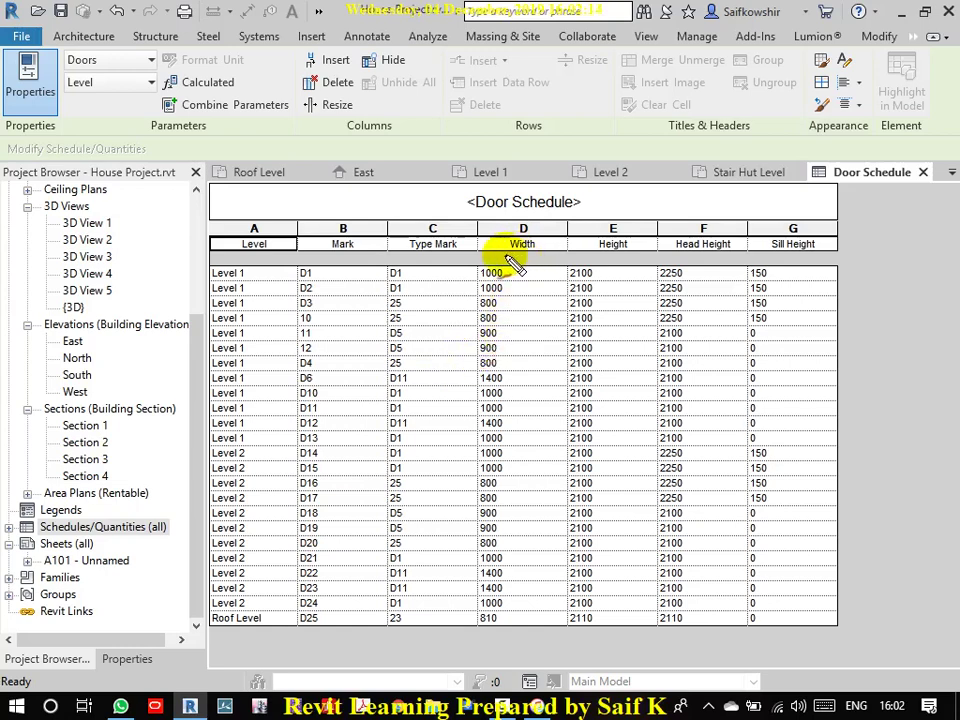
pyautogui.moveTo(502, 255); pyautogui.dragTo(718, 258)
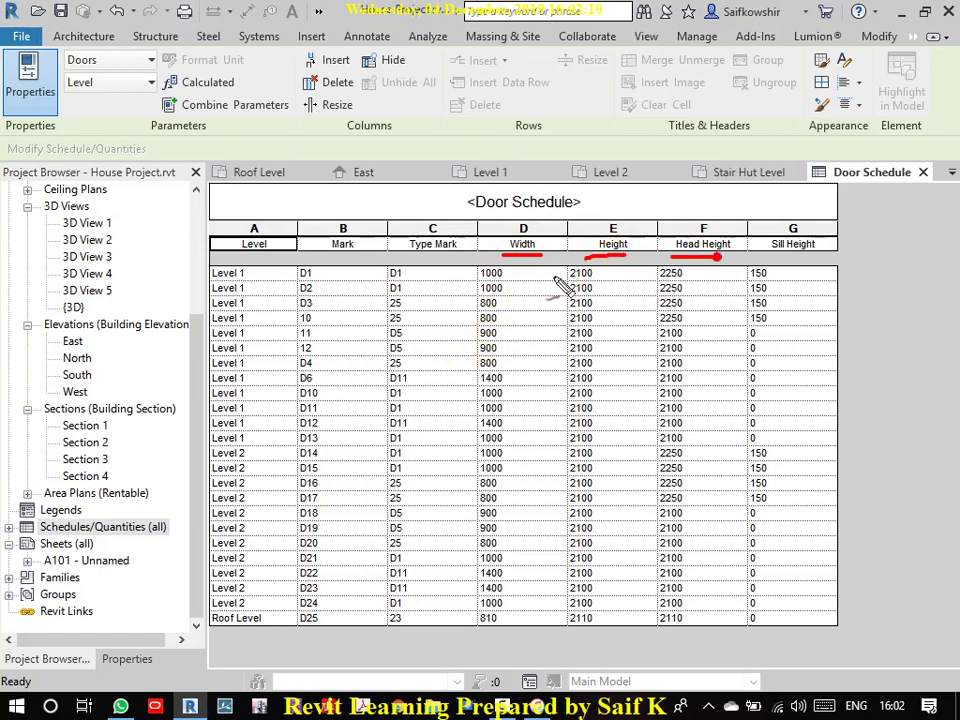
pyautogui.moveTo(660, 272); pyautogui.dragTo(690, 272)
pyautogui.moveTo(780, 243); pyautogui.dragTo(826, 259)
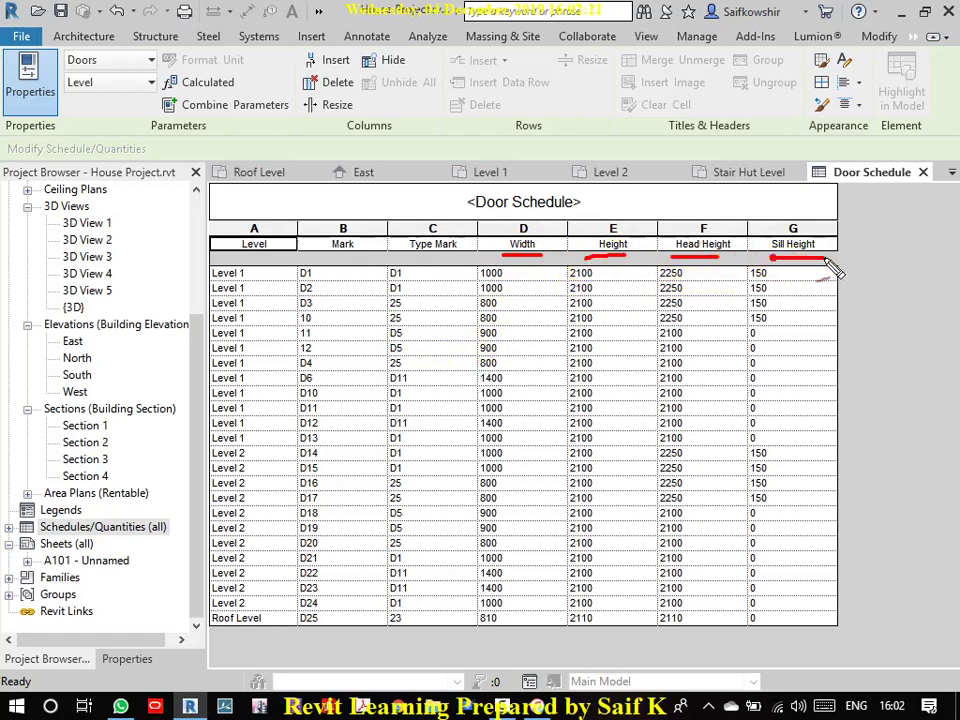
pyautogui.moveTo(396, 297); pyautogui.dragTo(567, 287)
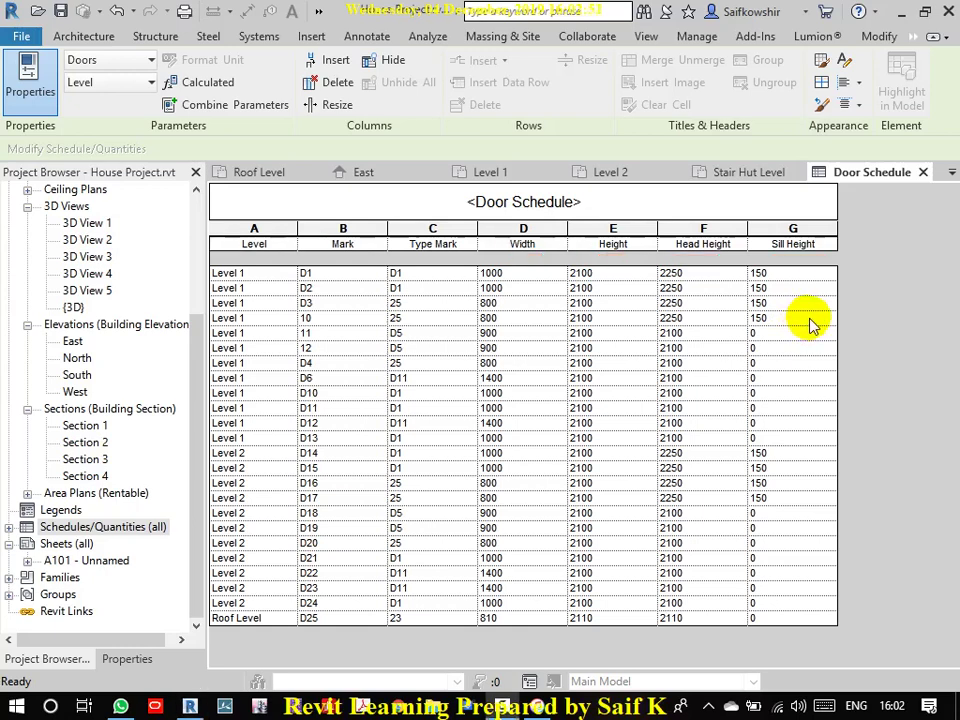
# Step: Set the sill height of Level 1 doors D1, D2, D3 and 10 to 0 in the door schedule
pyautogui.click(785, 275)
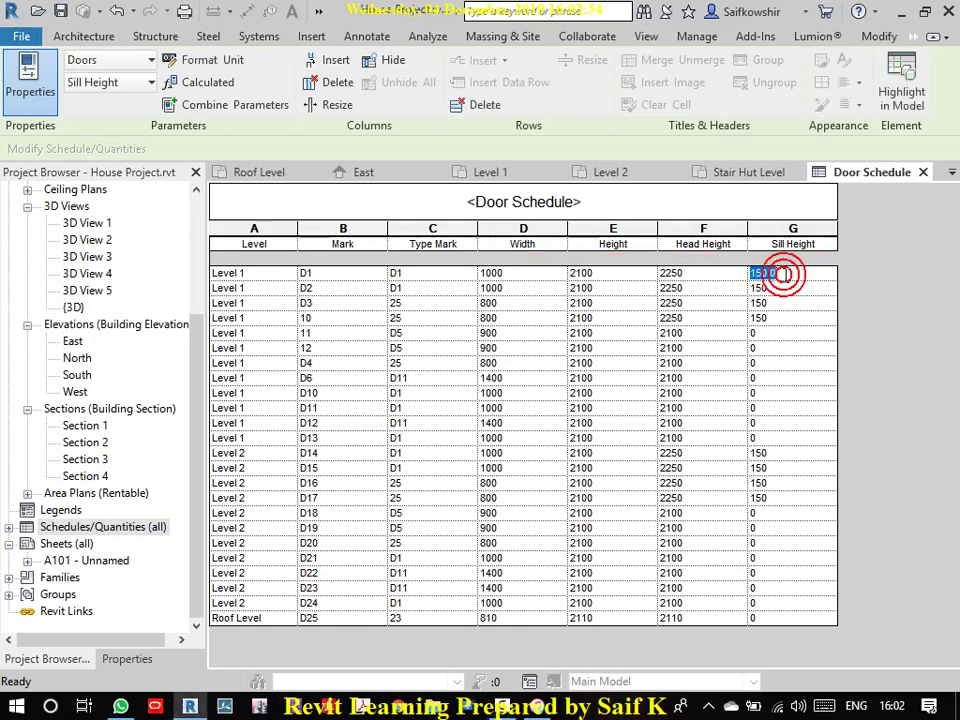
pyautogui.click(785, 289)
pyautogui.write('0')
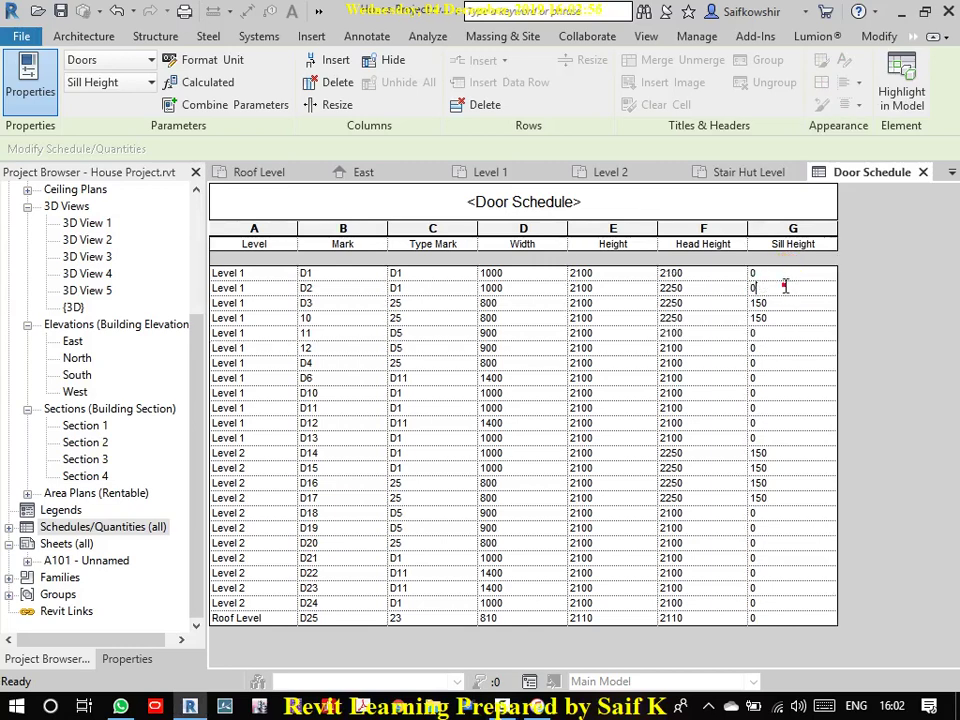
pyautogui.click(785, 304)
pyautogui.write('0')
pyautogui.click(785, 318)
pyautogui.write('0')
pyautogui.click(786, 333)
# Step: Set the sill height of Level 2 doors D14, D15, D16 and D17 to 0 in the door schedule
pyautogui.click(792, 453)
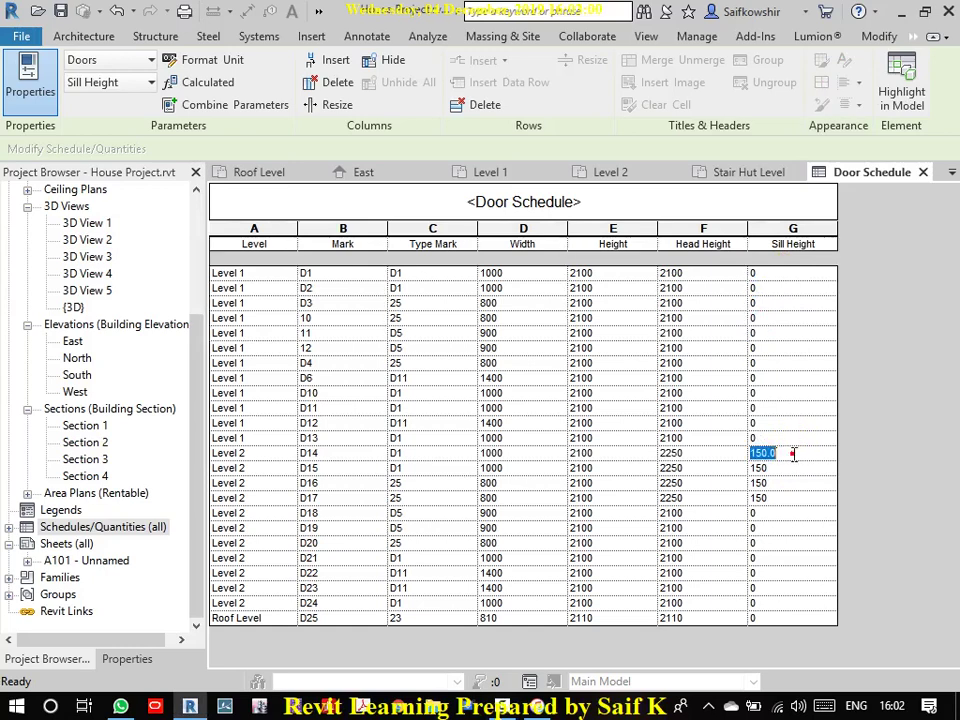
pyautogui.write('0')
pyautogui.click(791, 466)
pyautogui.write('0')
pyautogui.click(778, 483)
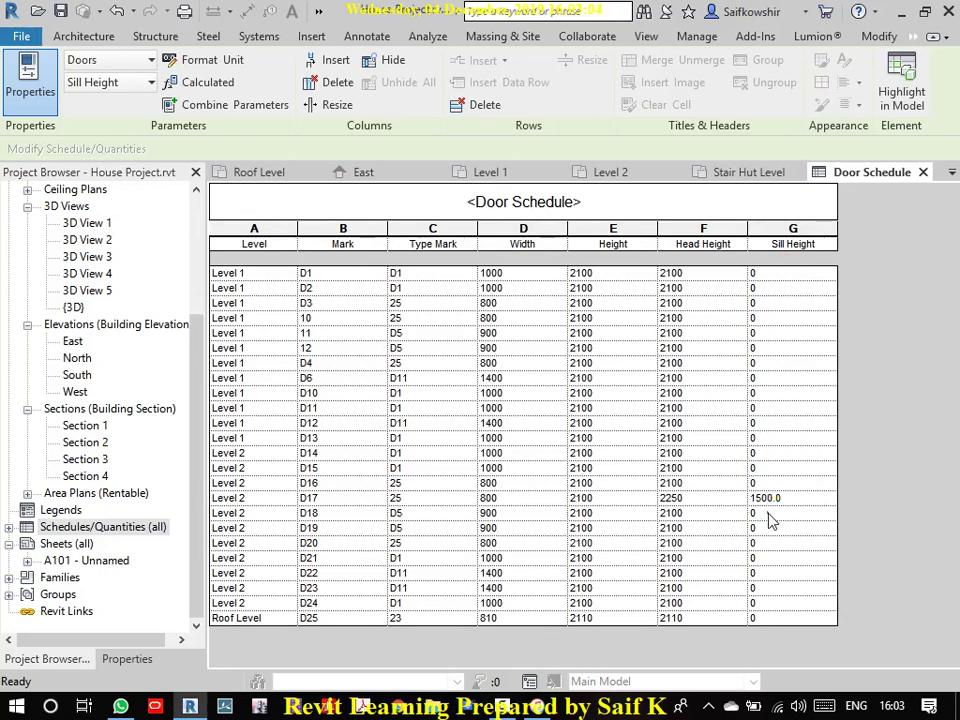
pyautogui.click(770, 514)
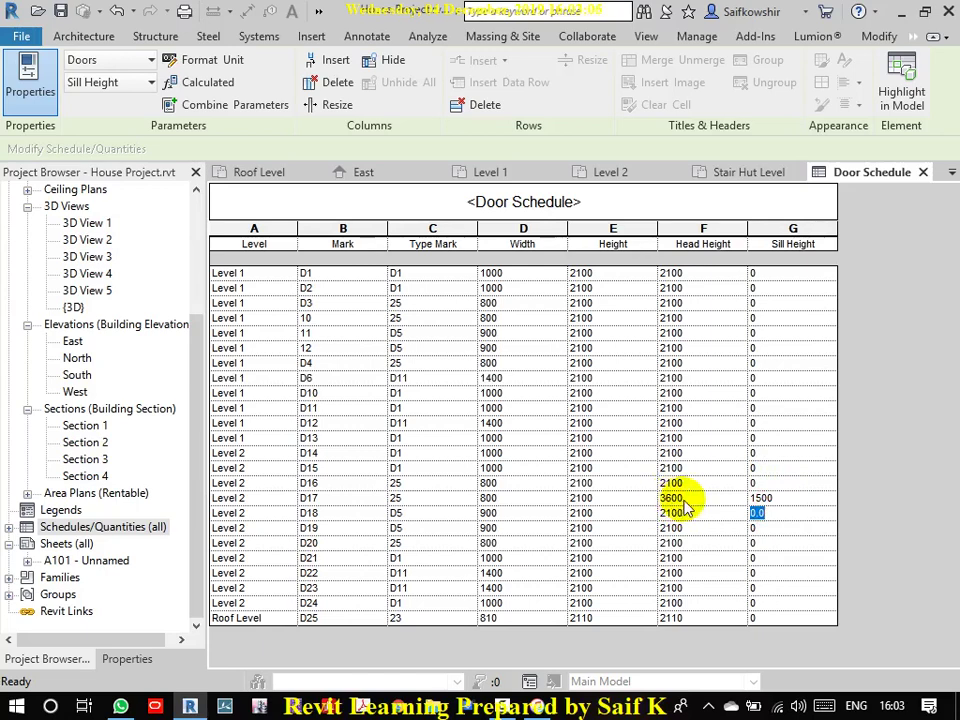
pyautogui.click(782, 499)
pyautogui.moveTo(793, 497); pyautogui.dragTo(747, 497)
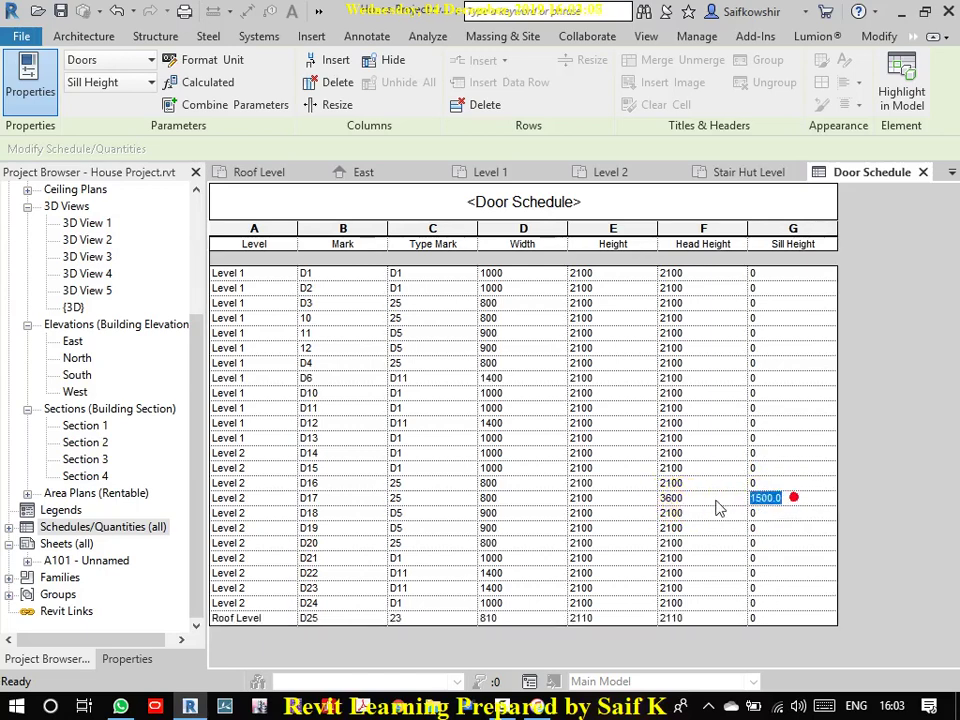
pyautogui.write('0')
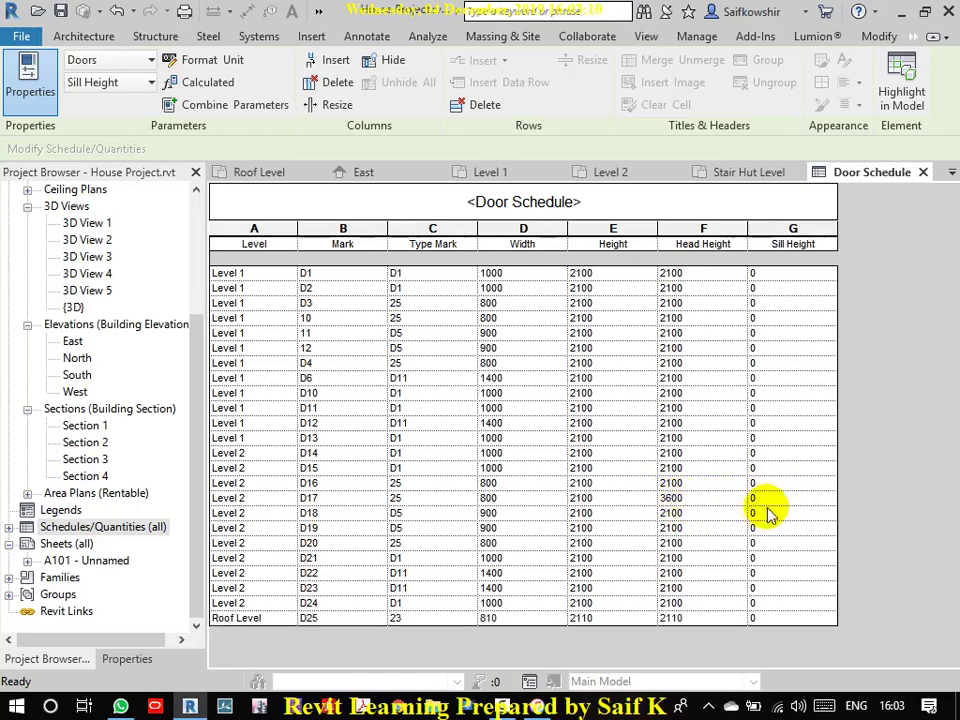
pyautogui.click(767, 512)
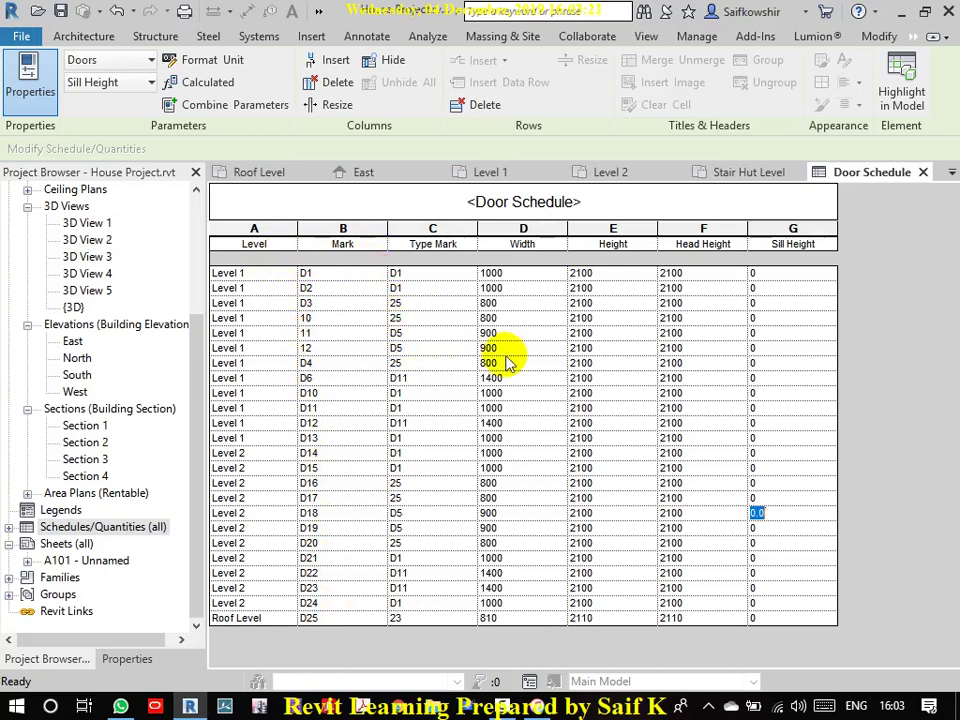
# Step: Open the door schedule's properties and add a filter by Level using the equals condition
pyautogui.click(136, 660)
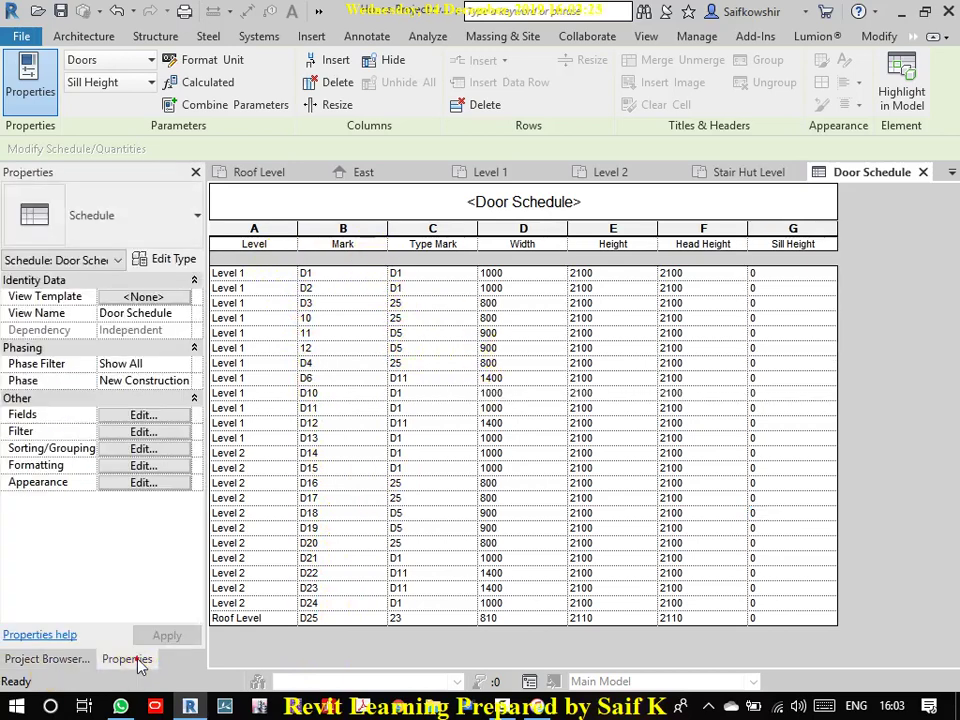
pyautogui.click(141, 418)
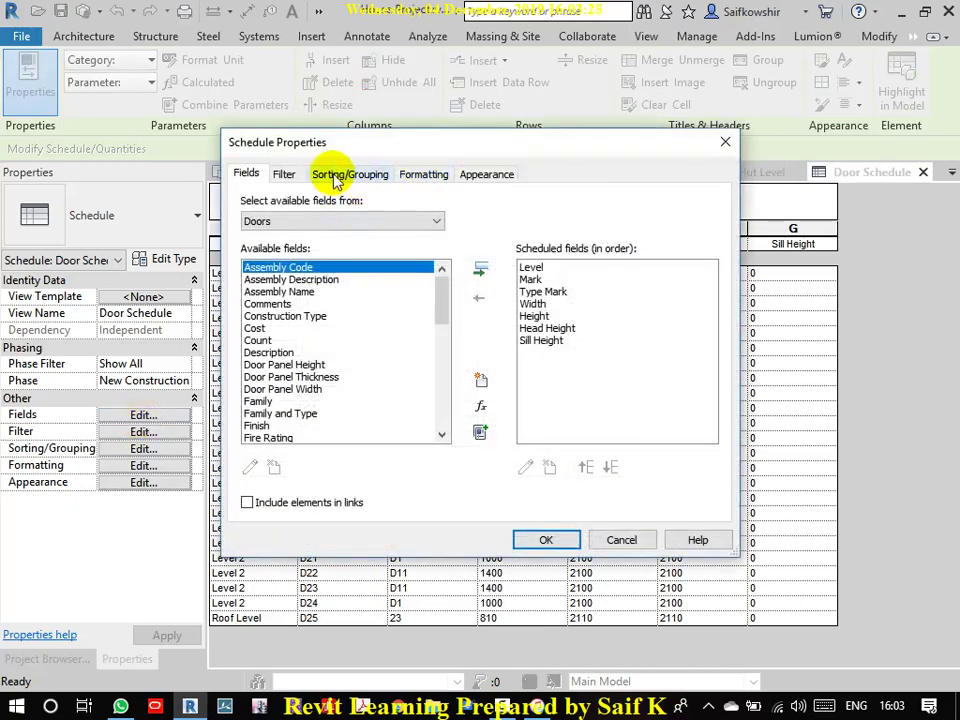
pyautogui.click(284, 175)
pyautogui.click(342, 205)
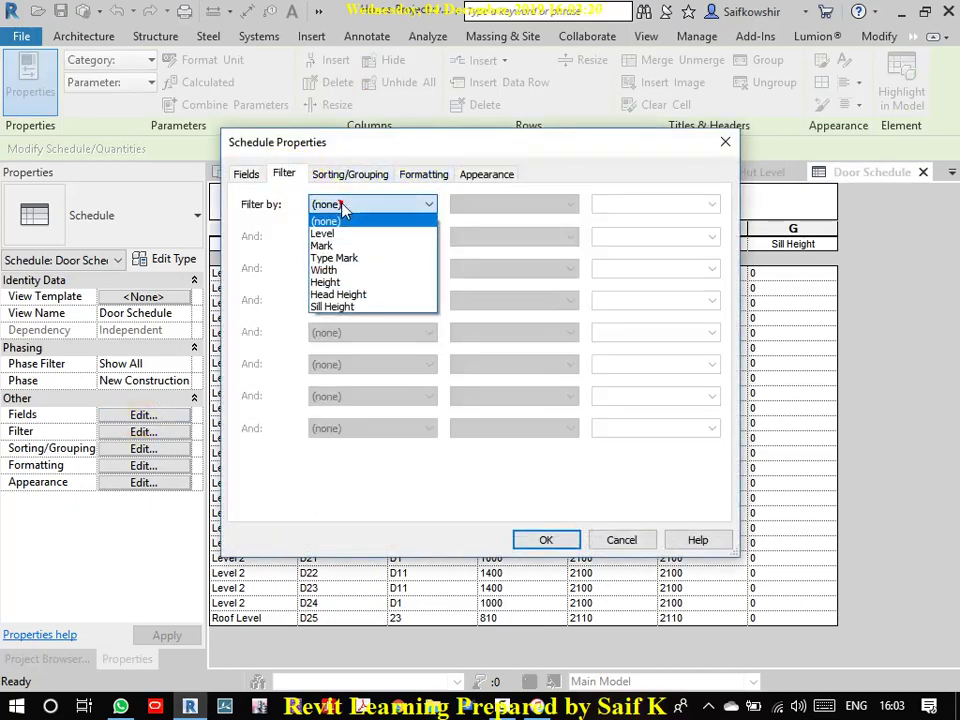
pyautogui.click(342, 232)
pyautogui.click(340, 236)
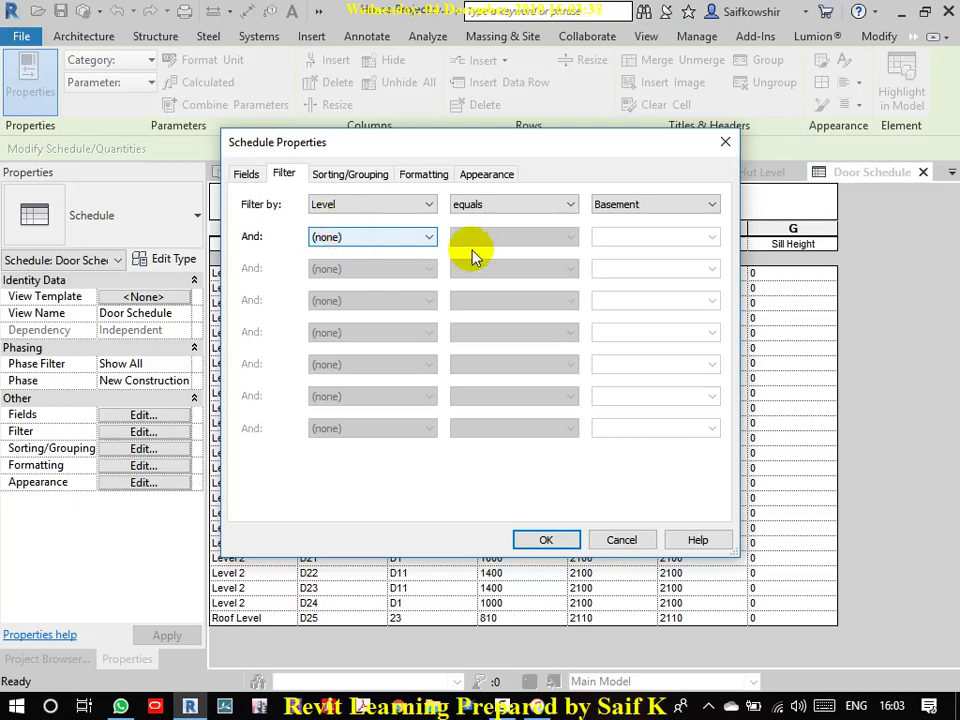
pyautogui.click(428, 240)
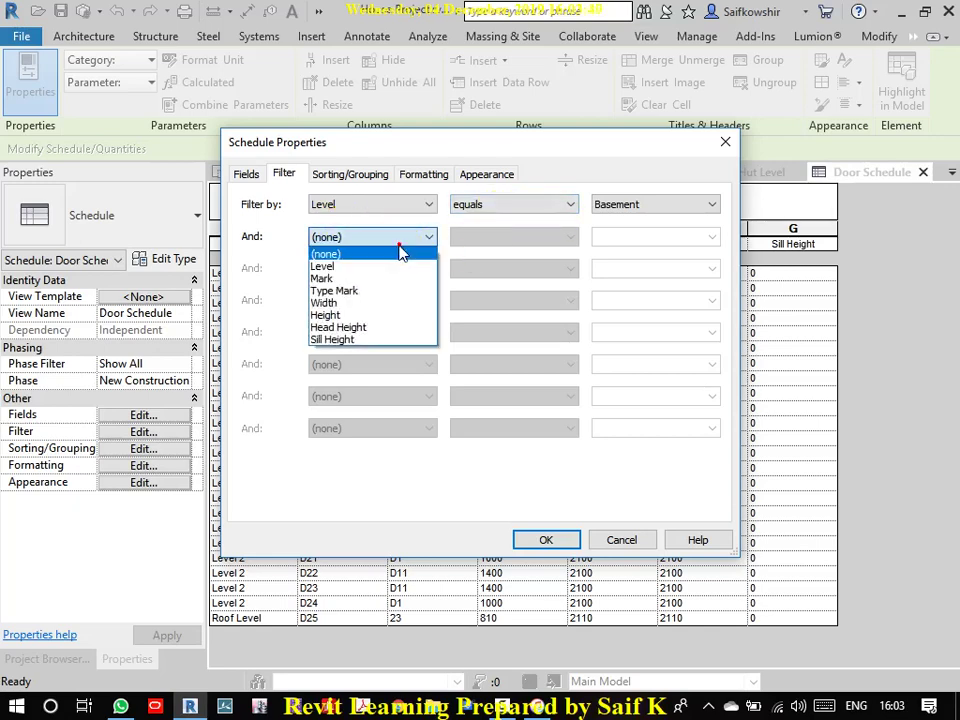
pyautogui.click(368, 250)
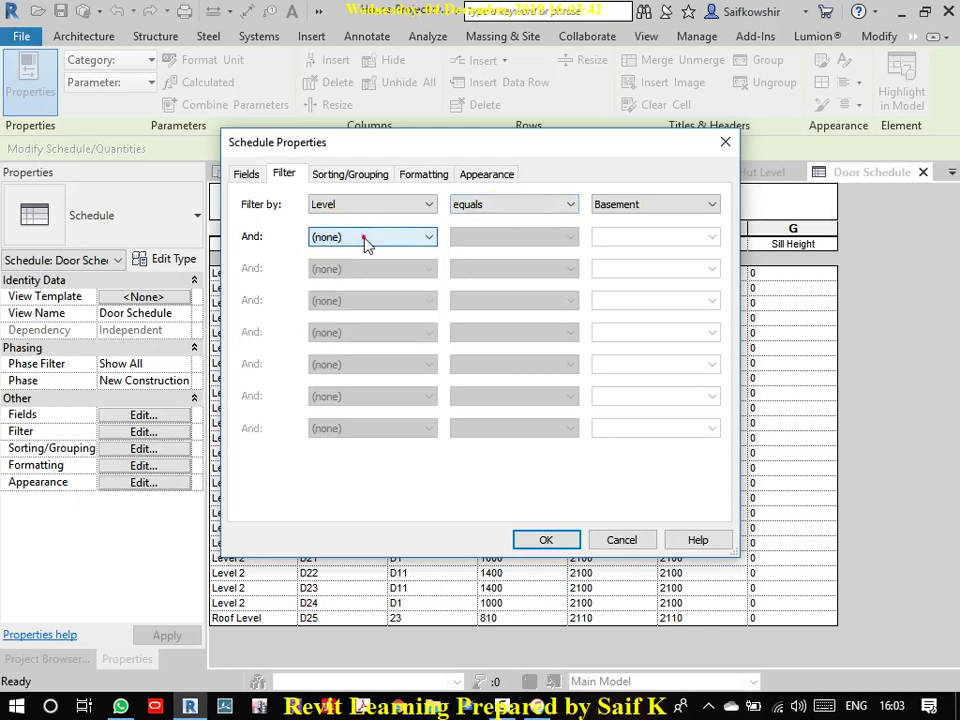
# Step: Set the schedule's level filter value to Level 1 and apply it
pyautogui.click(639, 206)
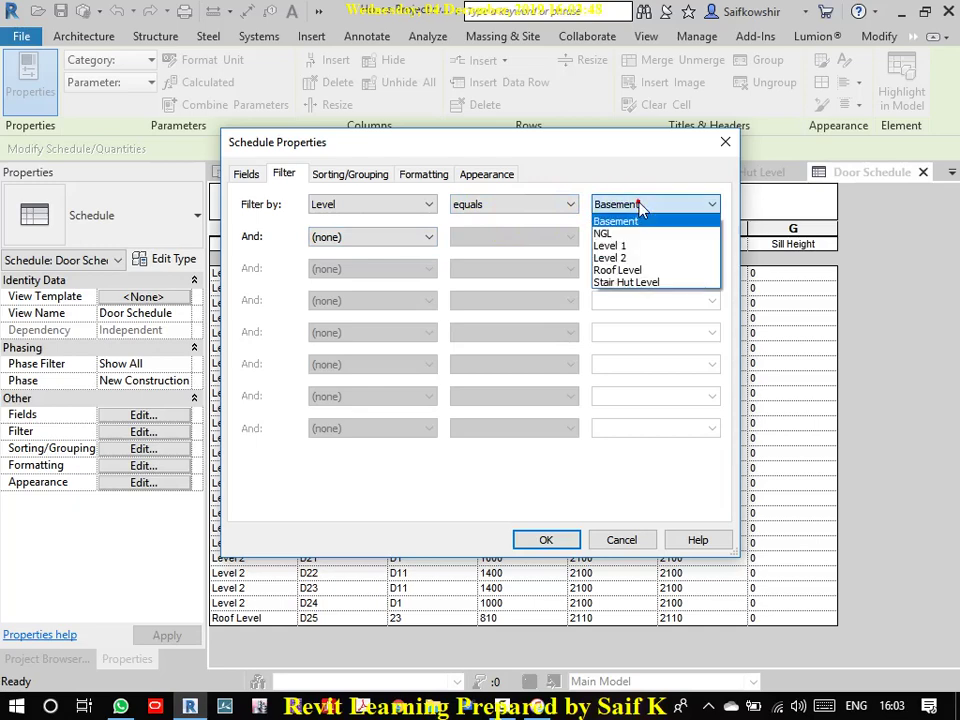
pyautogui.click(639, 206)
pyautogui.click(640, 206)
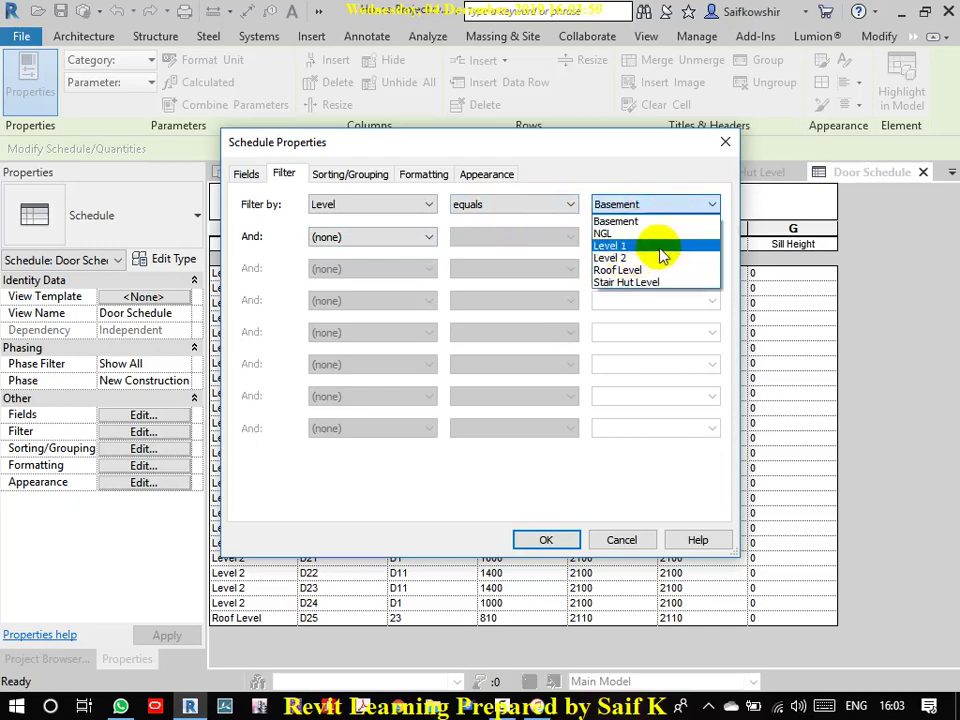
pyautogui.click(660, 246)
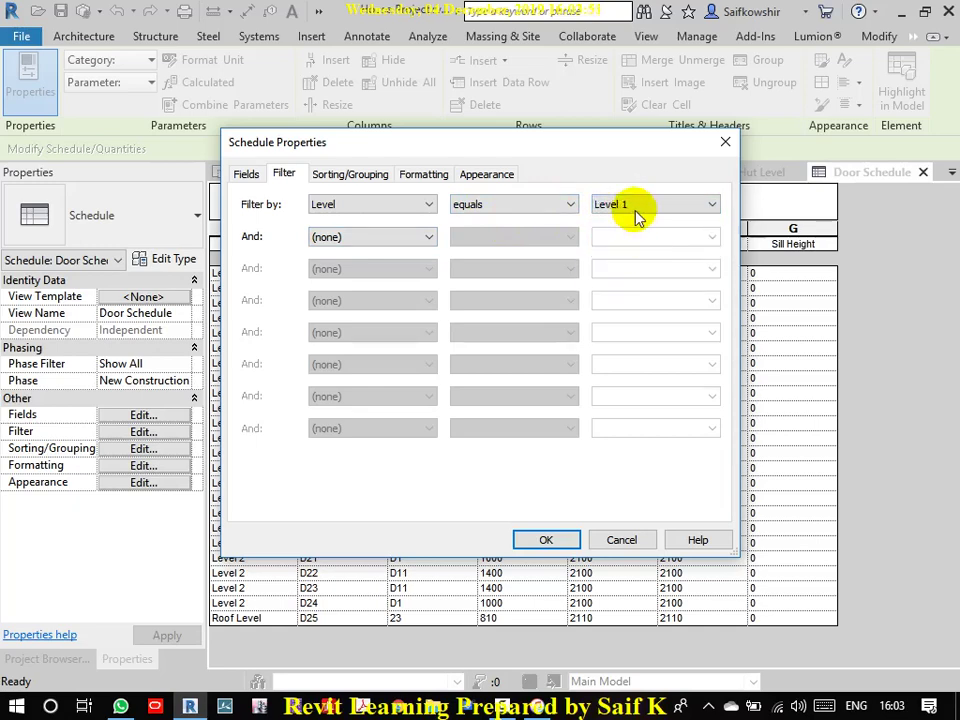
pyautogui.click(546, 539)
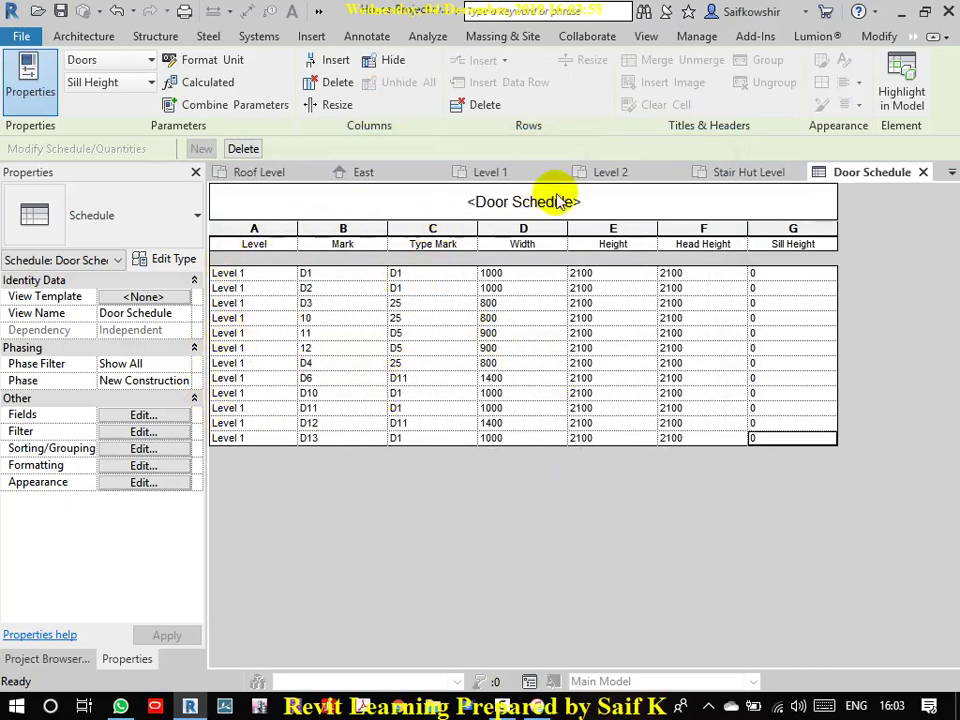
# Step: Reopen the door schedule's properties and remove the level filter by setting it to none
pyautogui.click(48, 659)
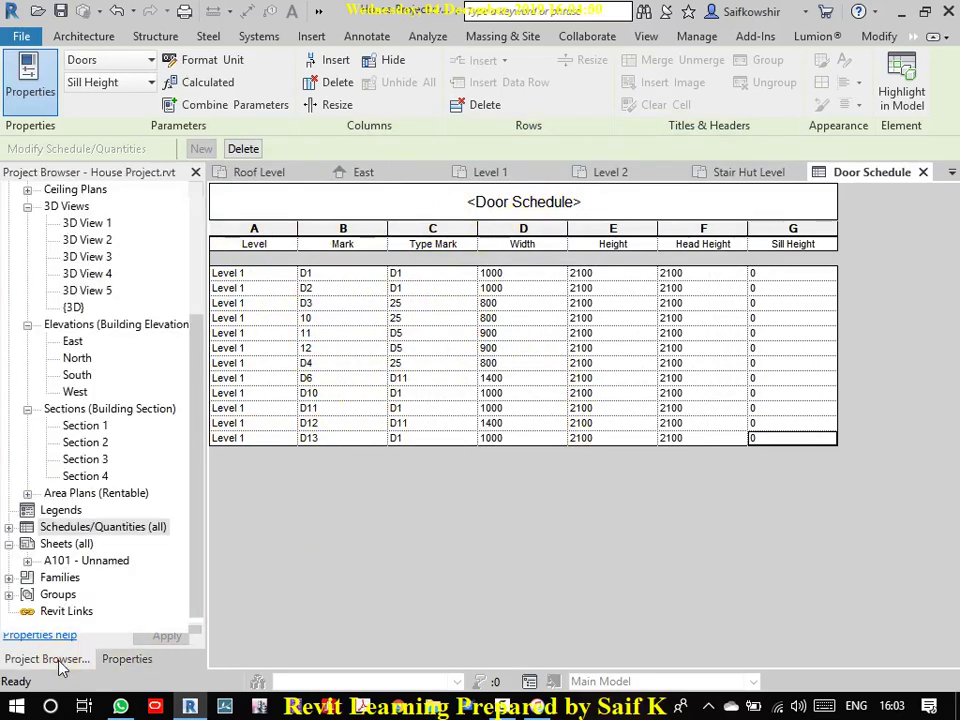
pyautogui.click(9, 527)
pyautogui.click(82, 543)
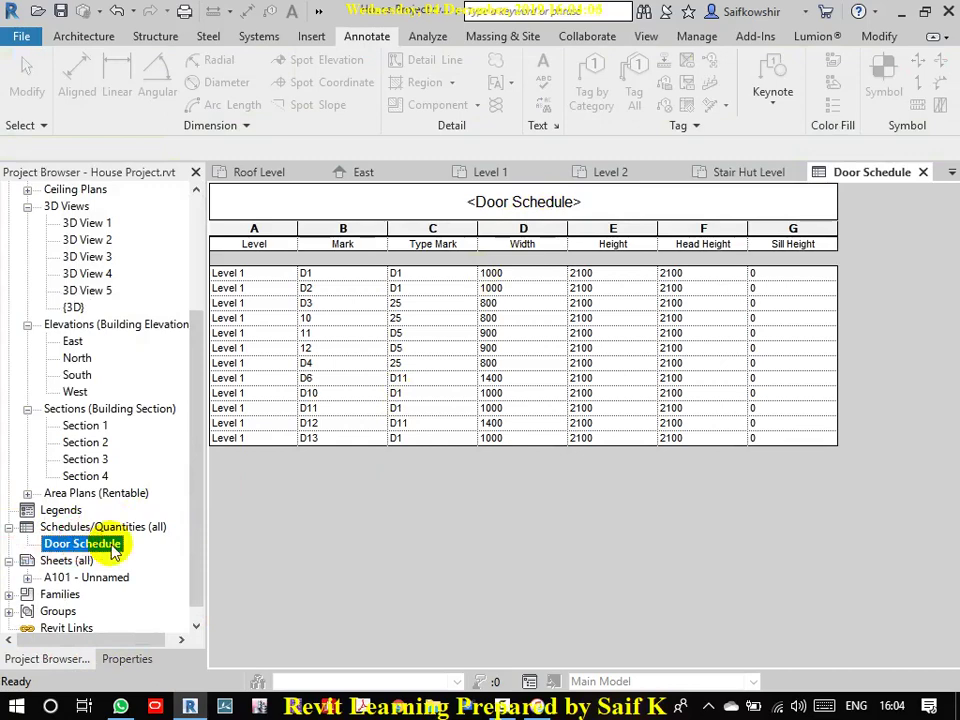
pyautogui.click(130, 659)
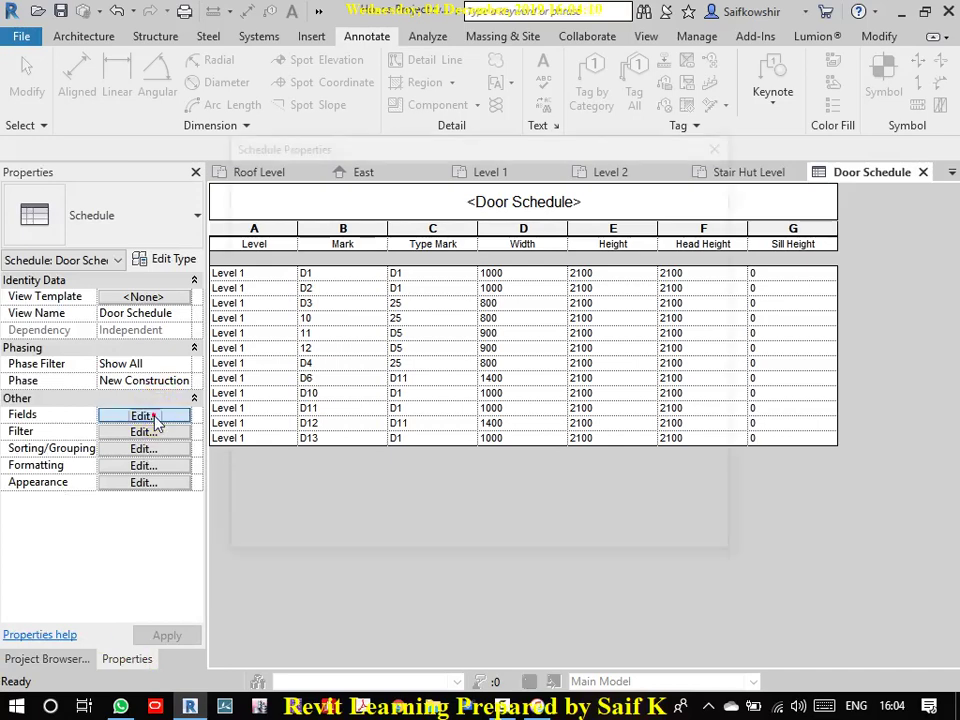
pyautogui.click(150, 415)
pyautogui.click(302, 176)
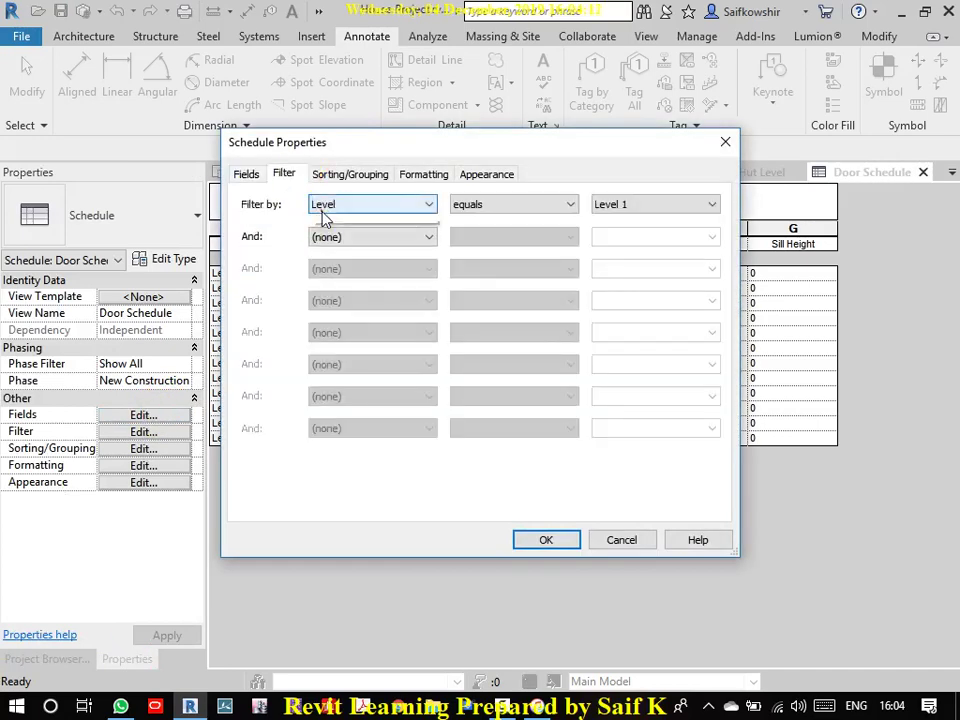
pyautogui.click(322, 205)
pyautogui.click(383, 220)
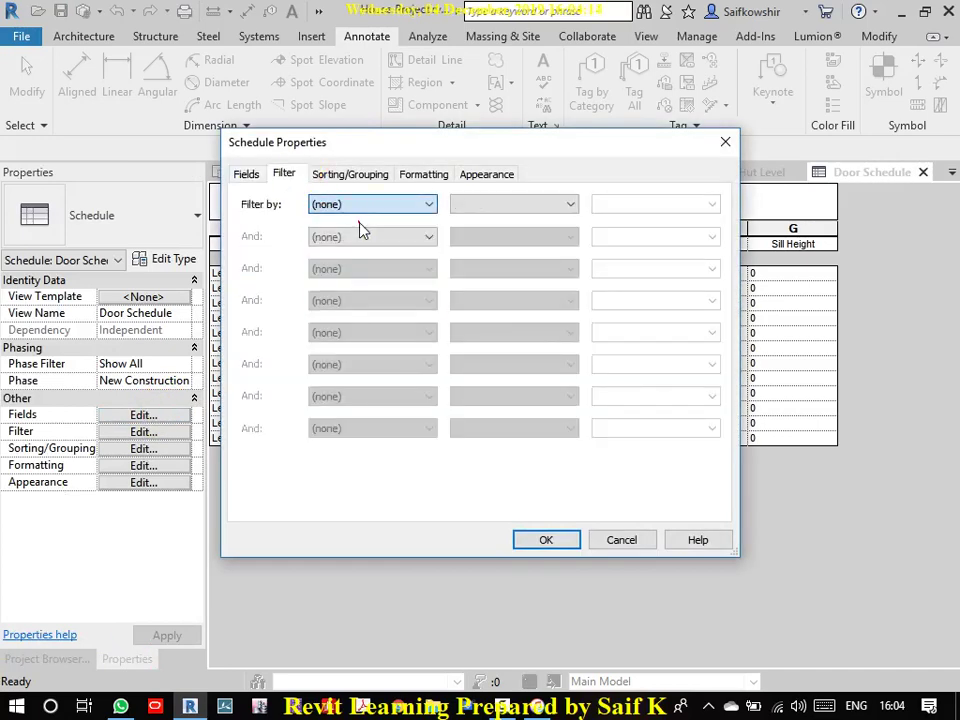
# Step: Sort the door schedule by Level in ascending order with a header and a title, count and totals footer, and apply the settings
pyautogui.click(352, 175)
pyautogui.click(380, 205)
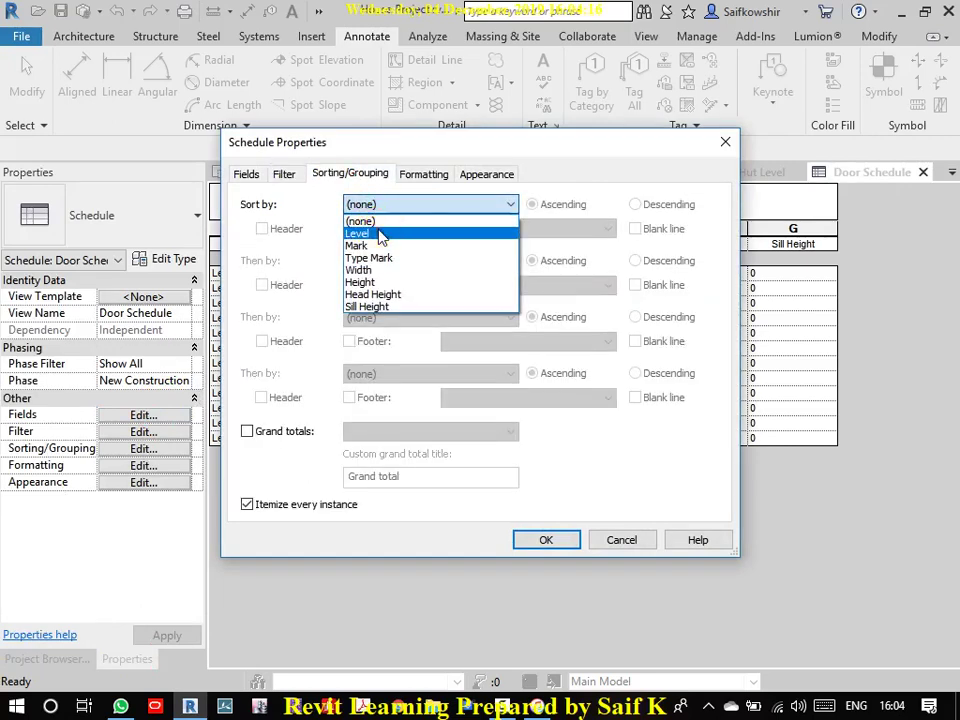
pyautogui.click(381, 233)
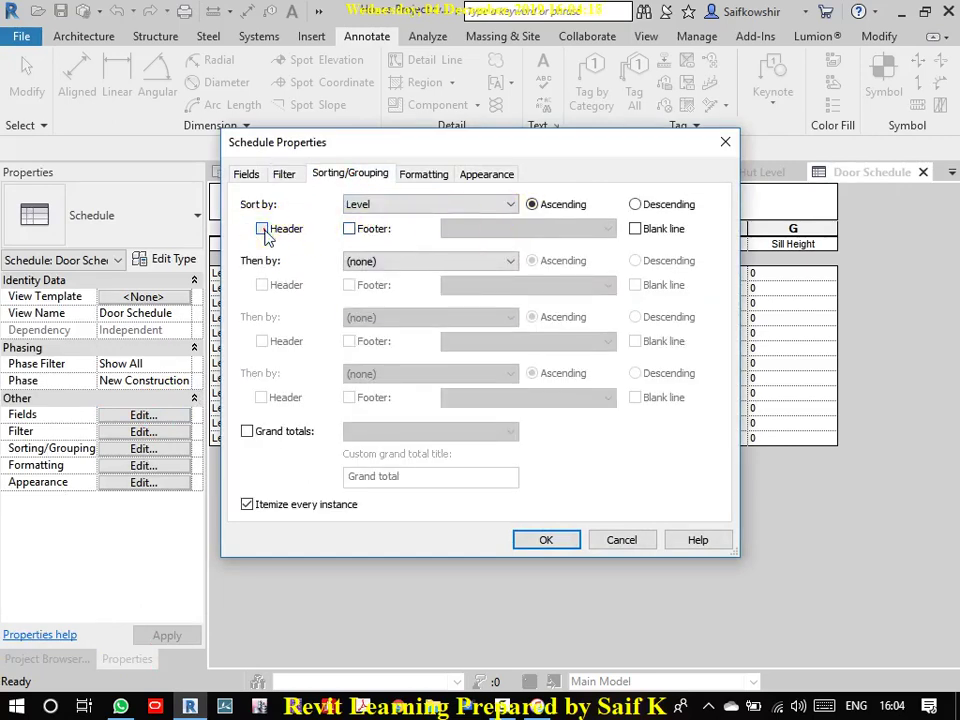
pyautogui.click(259, 228)
pyautogui.click(347, 230)
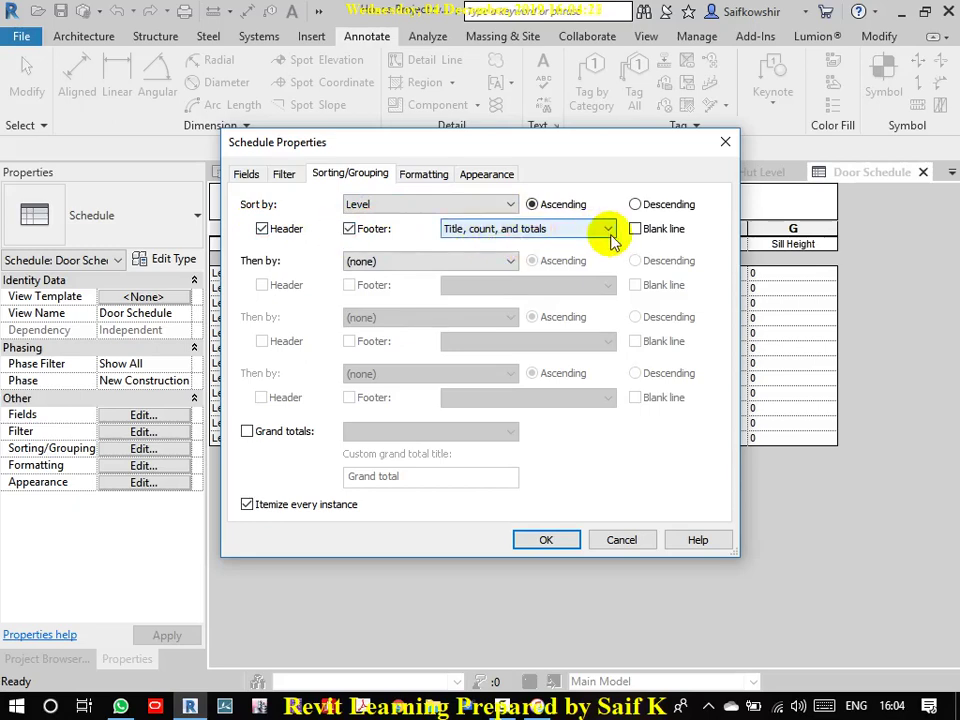
pyautogui.click(548, 539)
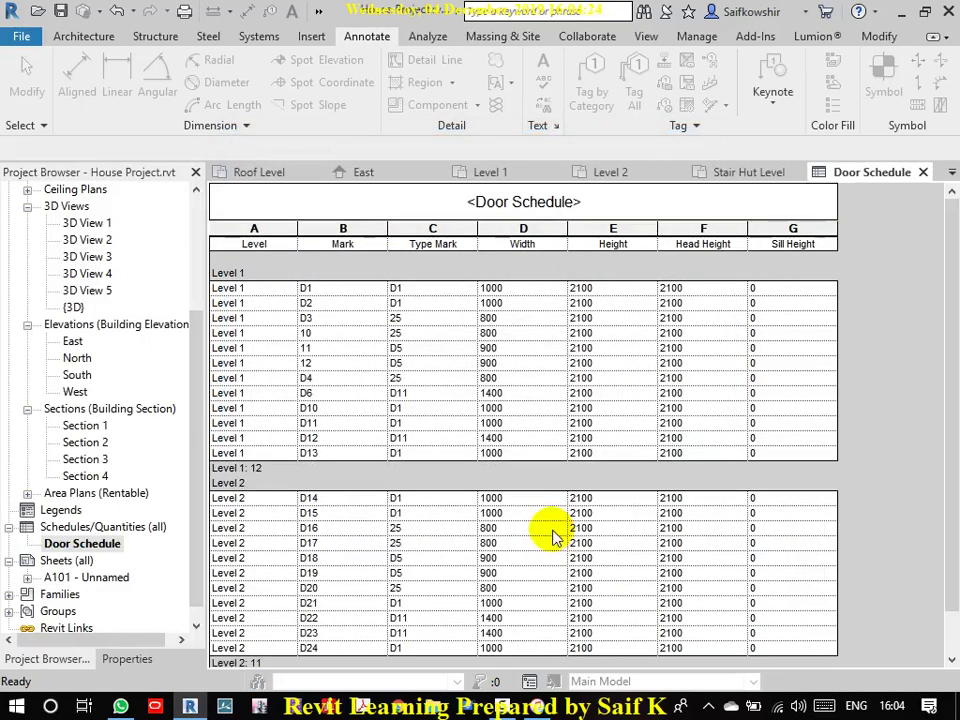
pyautogui.scroll(-2, 246, 311)
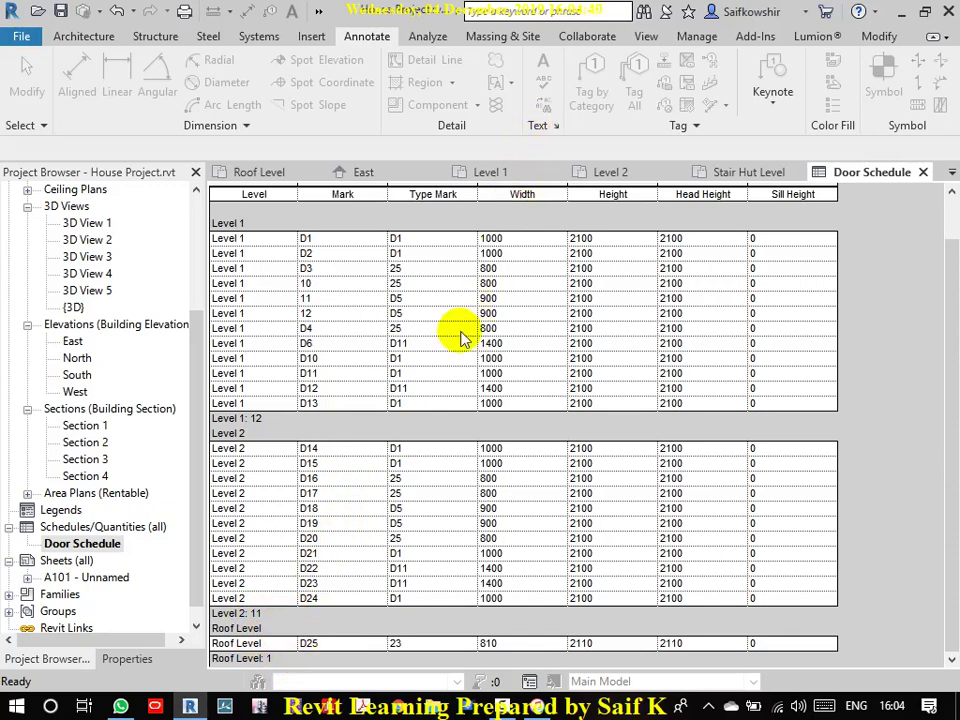
pyautogui.click(323, 240)
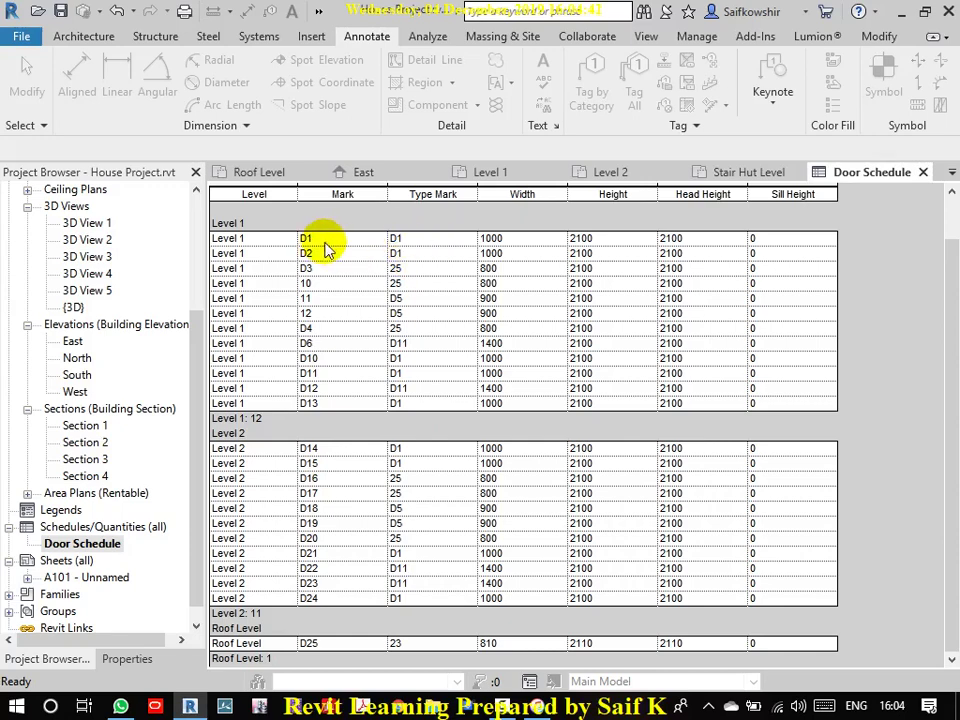
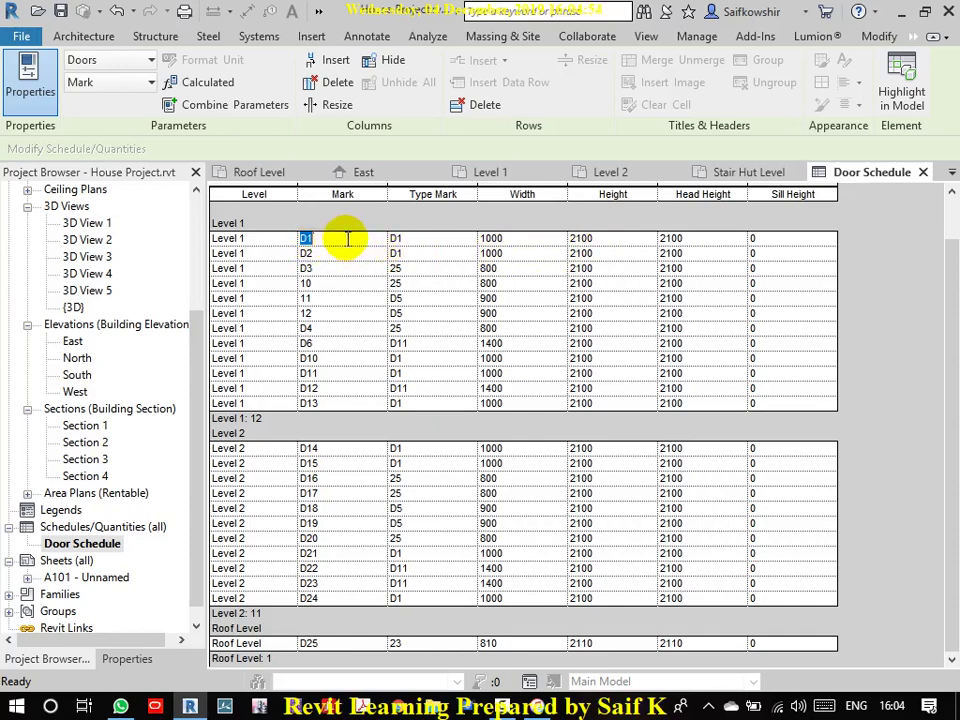
pyautogui.click(500, 270)
pyautogui.write('0')
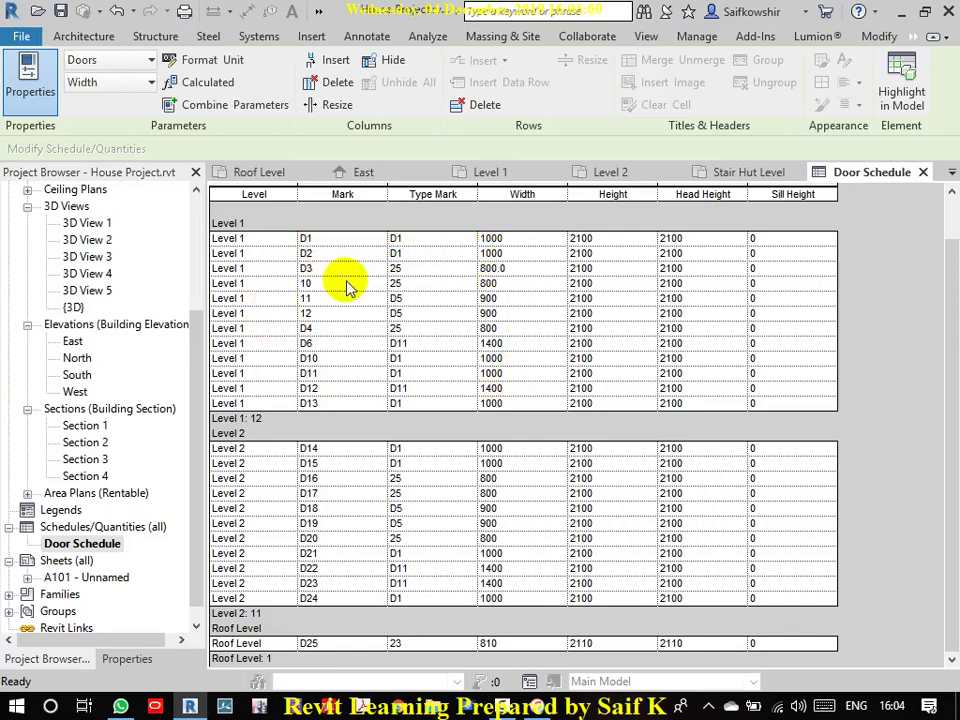
pyautogui.press('Delete')
pyautogui.click(336, 283)
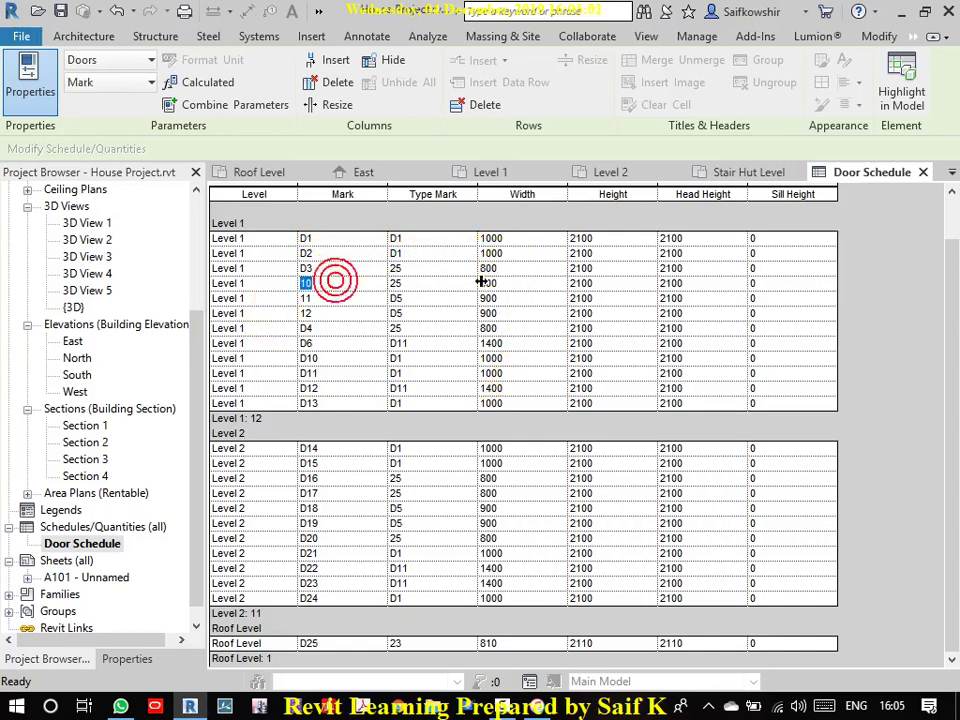
# Step: Set the type mark of the 800-wide Level 1 door D3 to D2 and apply the change to all doors of its type
pyautogui.click(428, 280)
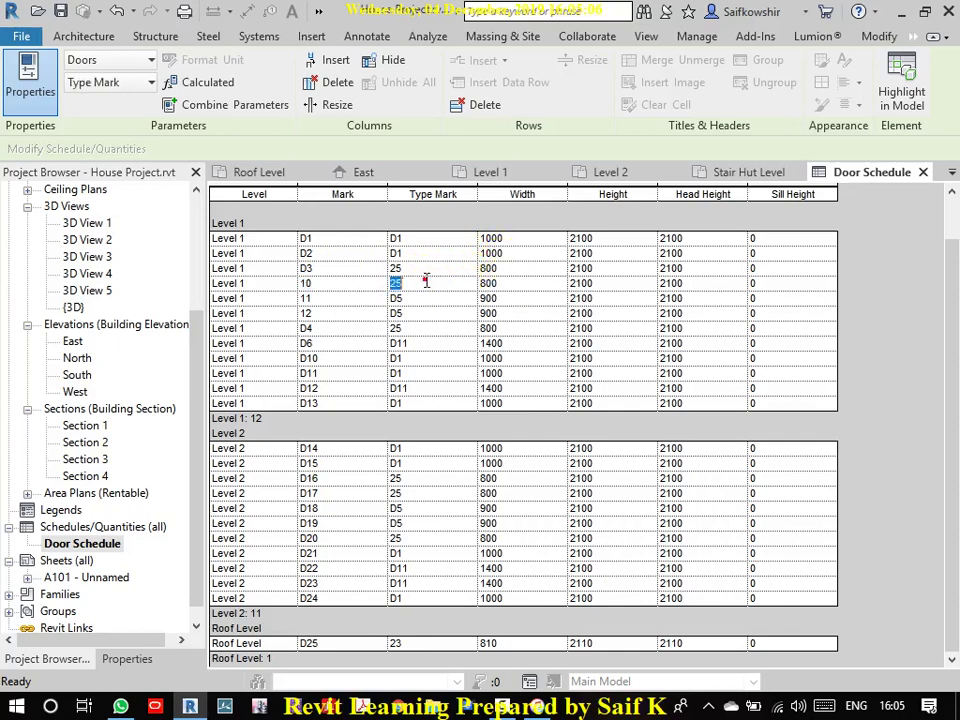
pyautogui.click(420, 268)
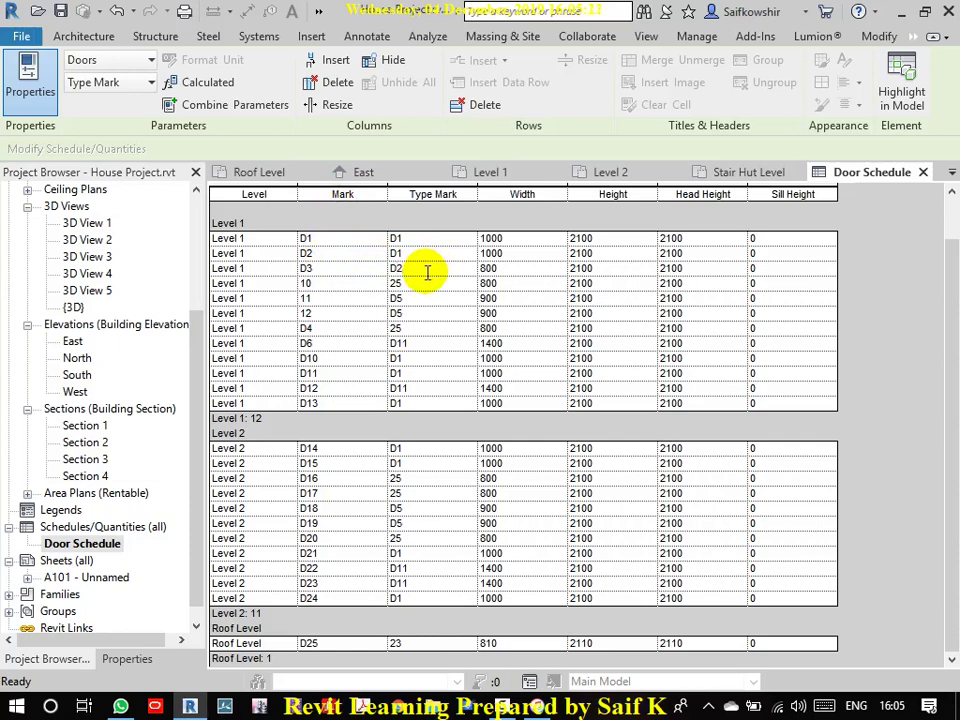
pyautogui.press('Return')
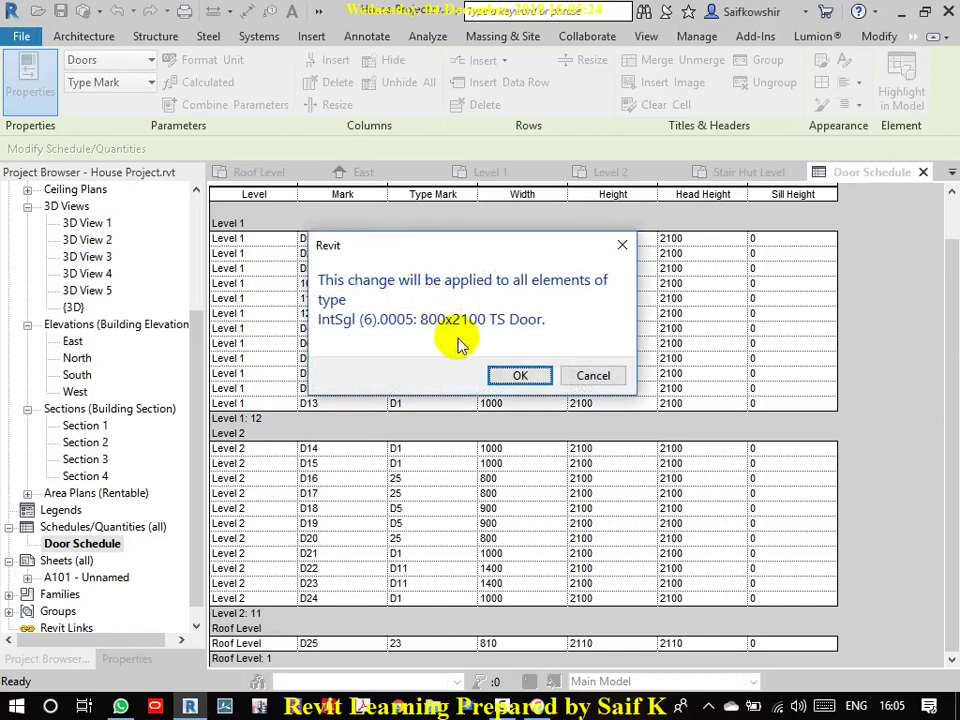
pyautogui.click(515, 376)
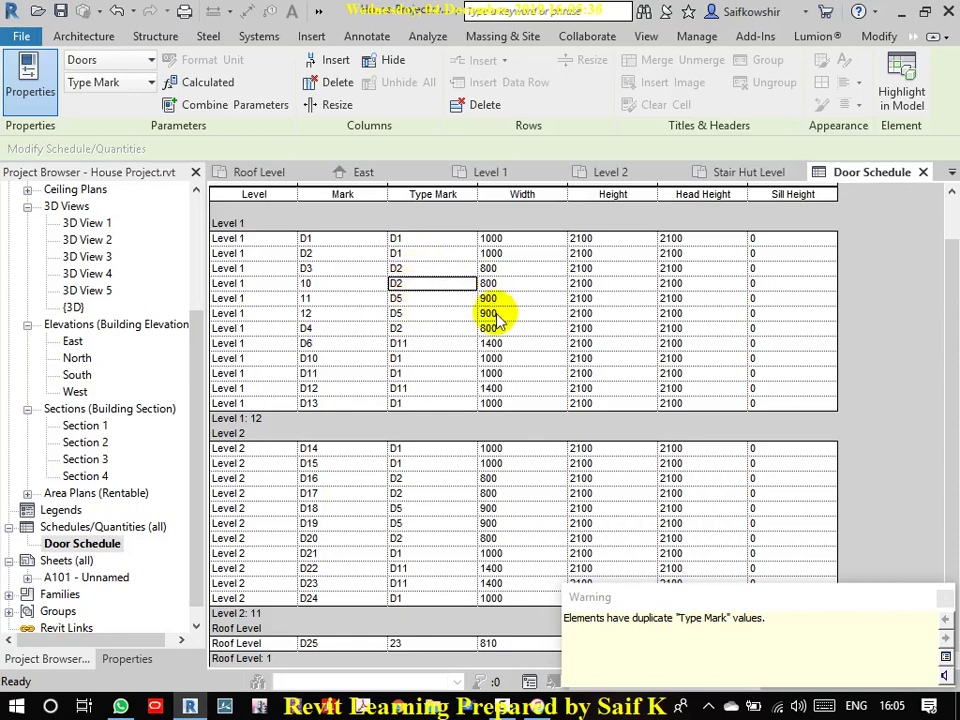
pyautogui.click(435, 330)
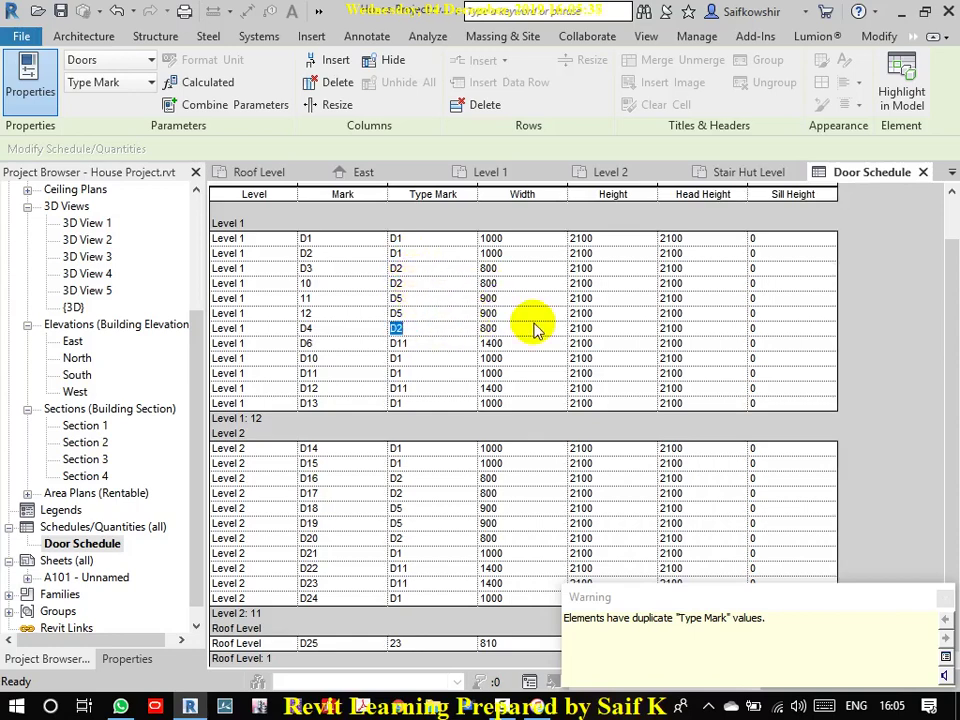
# Step: Set the type mark of the 1400-wide Level 1 door D6 to D4 and apply the change to all doors of its type
pyautogui.click(444, 345)
pyautogui.click(425, 343)
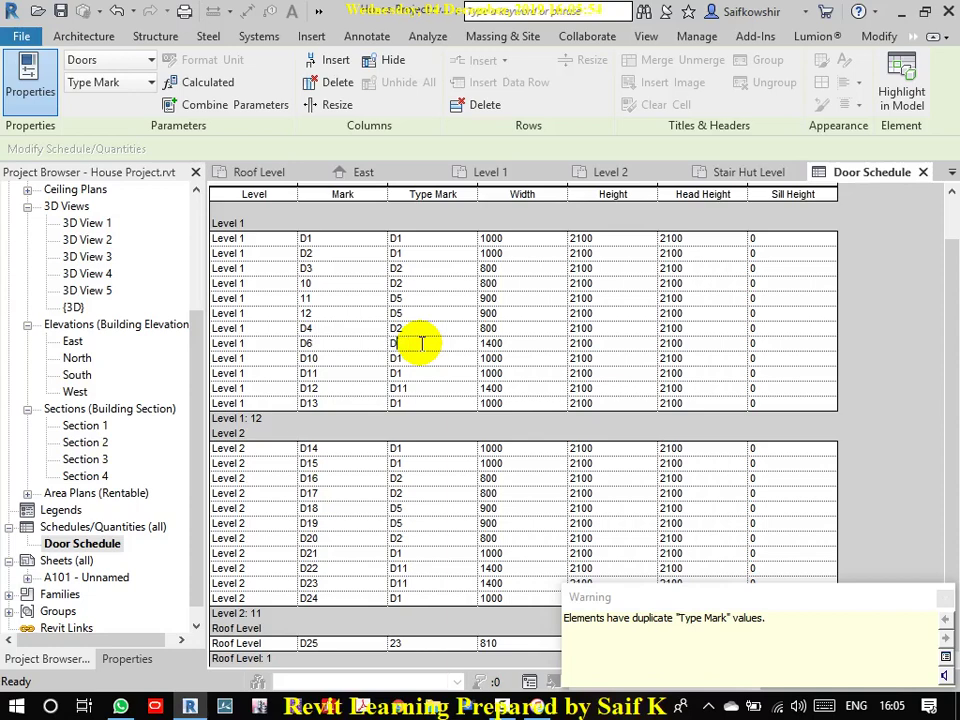
pyautogui.click(422, 360)
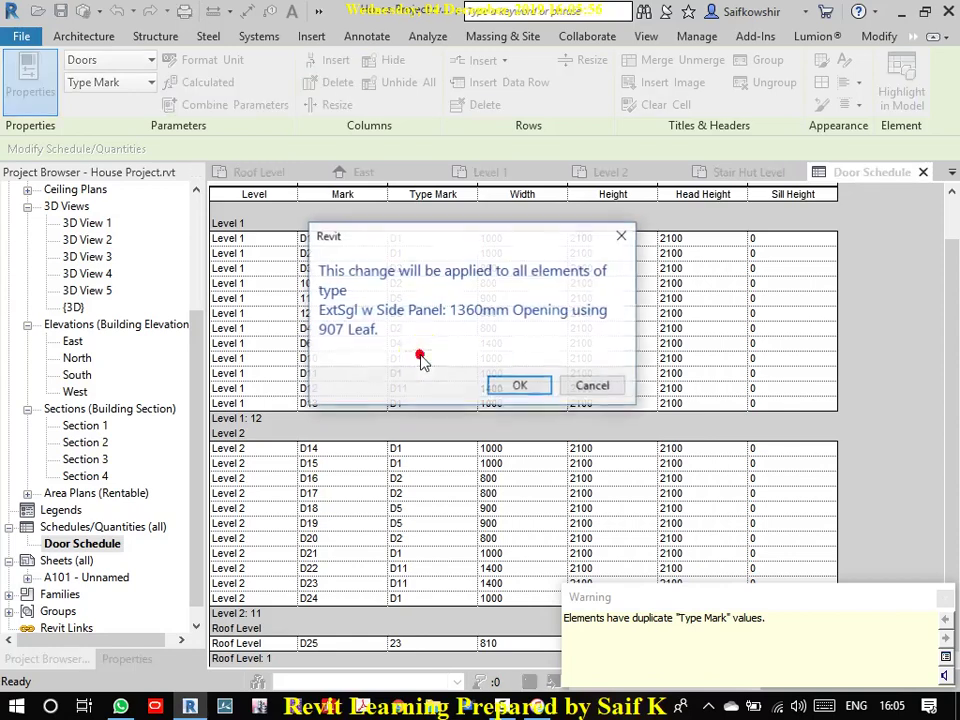
pyautogui.click(513, 384)
pyautogui.click(424, 357)
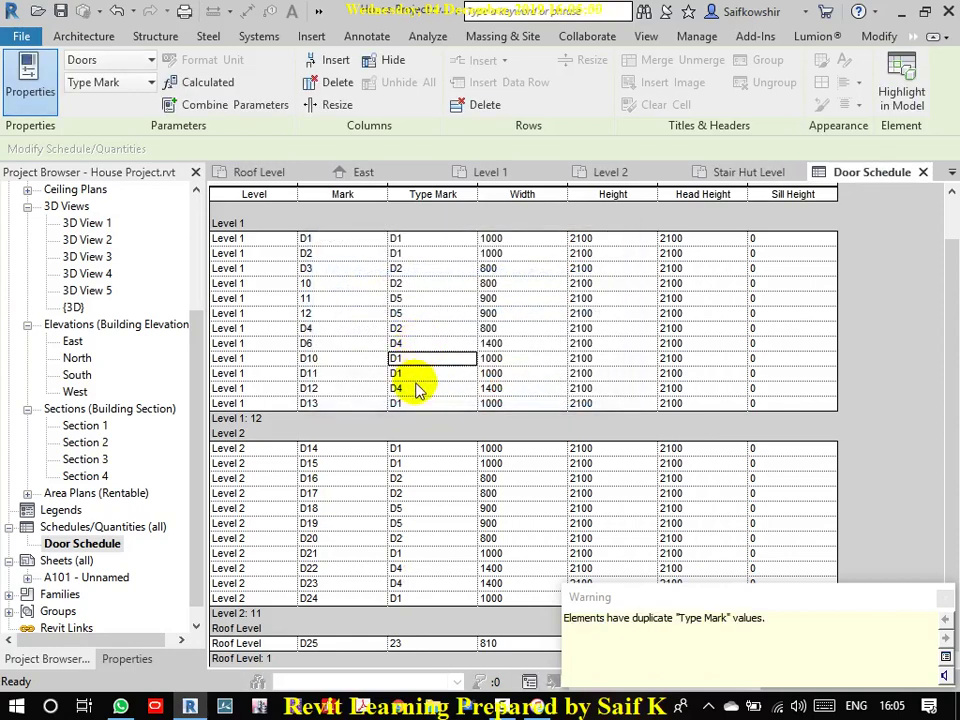
# Step: Set the type mark of the 900-wide Level 1 door 11 to D3, apply it to its whole type, and dismiss the duplicate warning
pyautogui.click(406, 299)
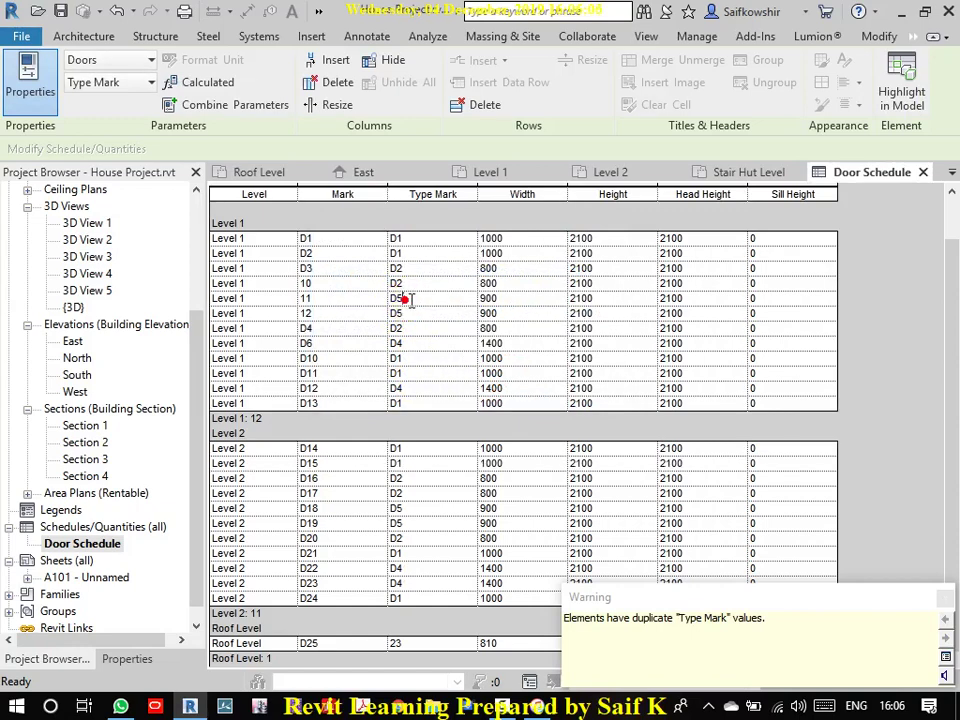
pyautogui.click(406, 299)
pyautogui.click(378, 305)
pyautogui.click(412, 312)
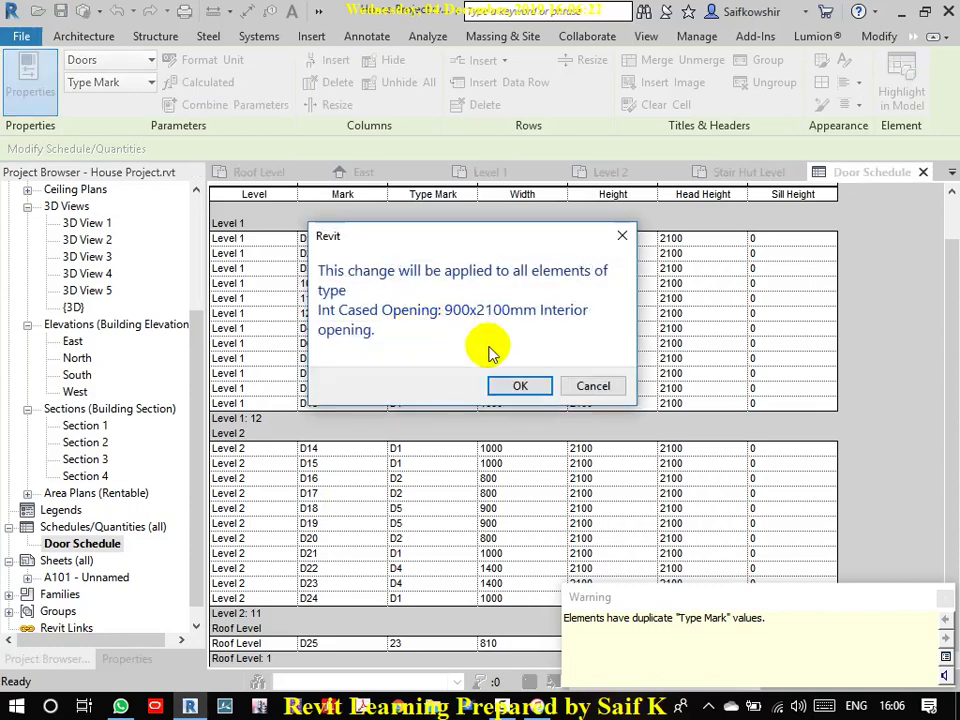
pyautogui.click(514, 386)
pyautogui.click(427, 314)
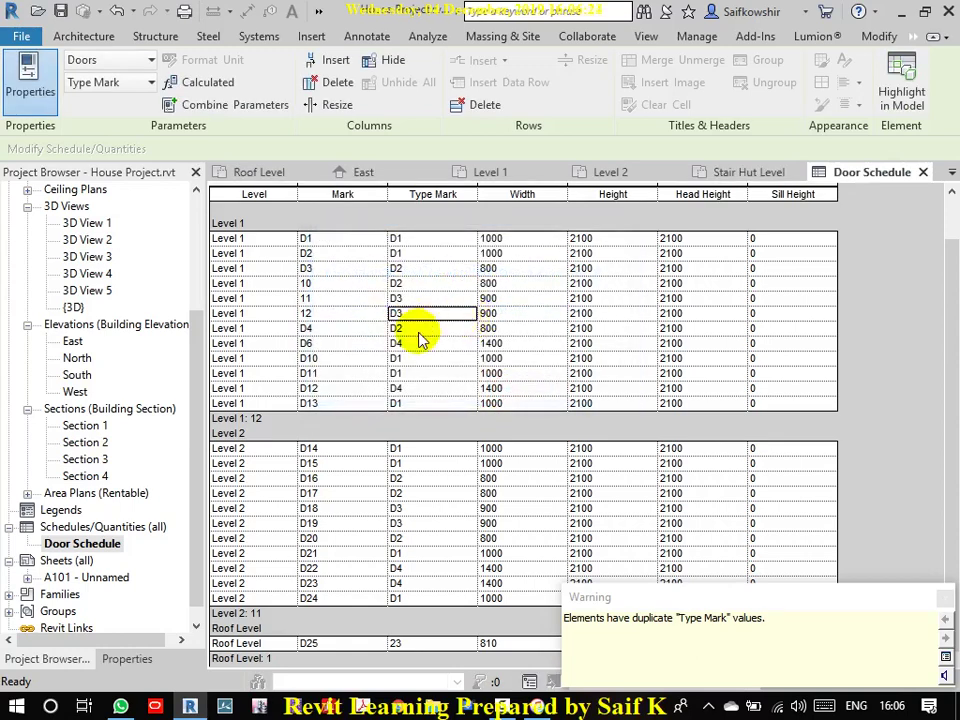
pyautogui.click(419, 333)
pyautogui.click(412, 388)
pyautogui.click(412, 388)
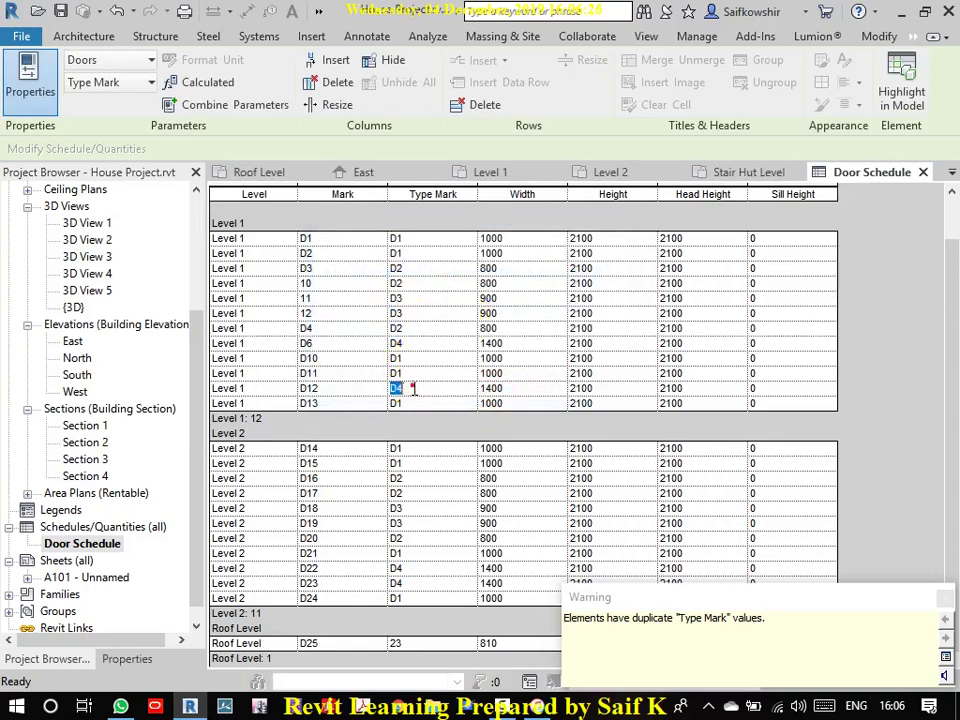
pyautogui.click(944, 598)
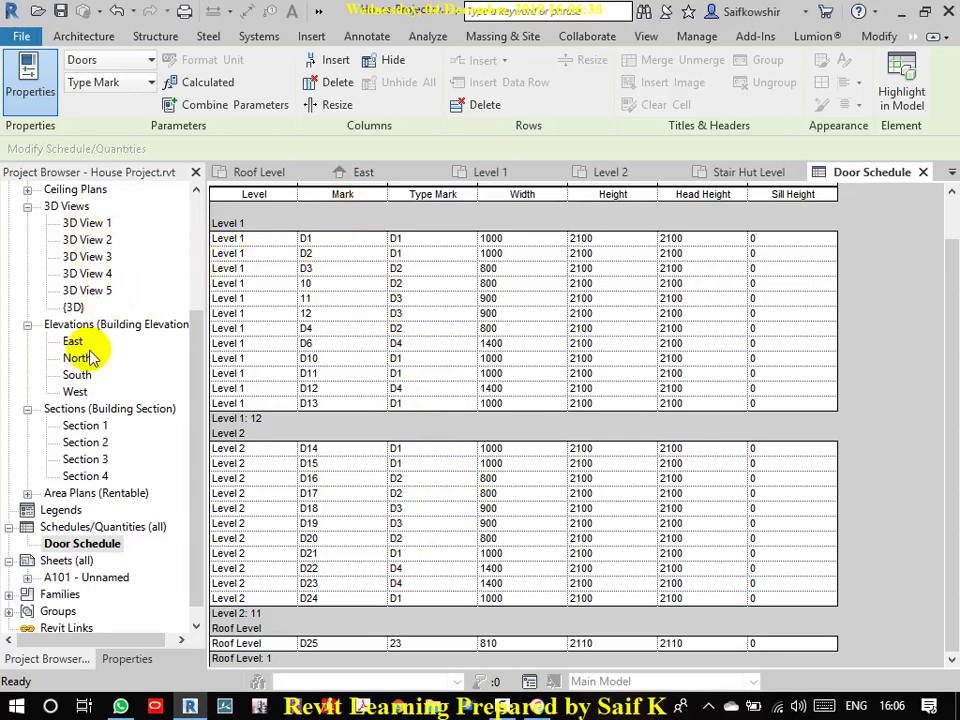
# Step: Open the Level 1 floor plan and examine the door tags, including D6, D10, D12 and D13
pyautogui.scroll(1, 92, 350)
pyautogui.scroll(2, 80, 200)
pyautogui.doubleClick(80, 189)
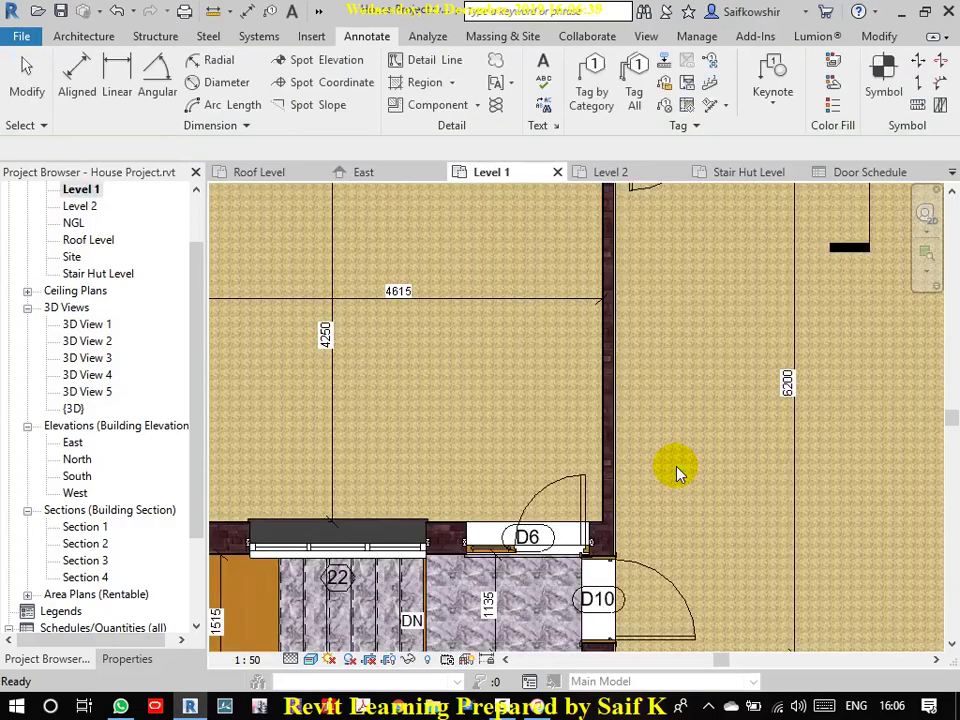
pyautogui.click(639, 521)
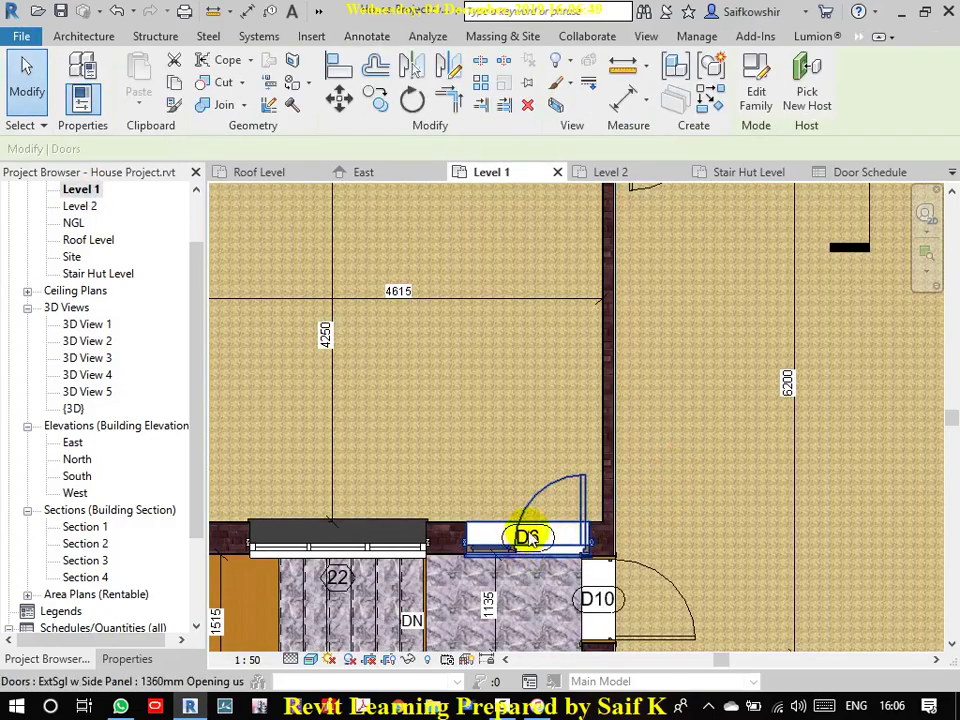
pyautogui.scroll(-3, 540, 515)
pyautogui.scroll(5, 545, 512)
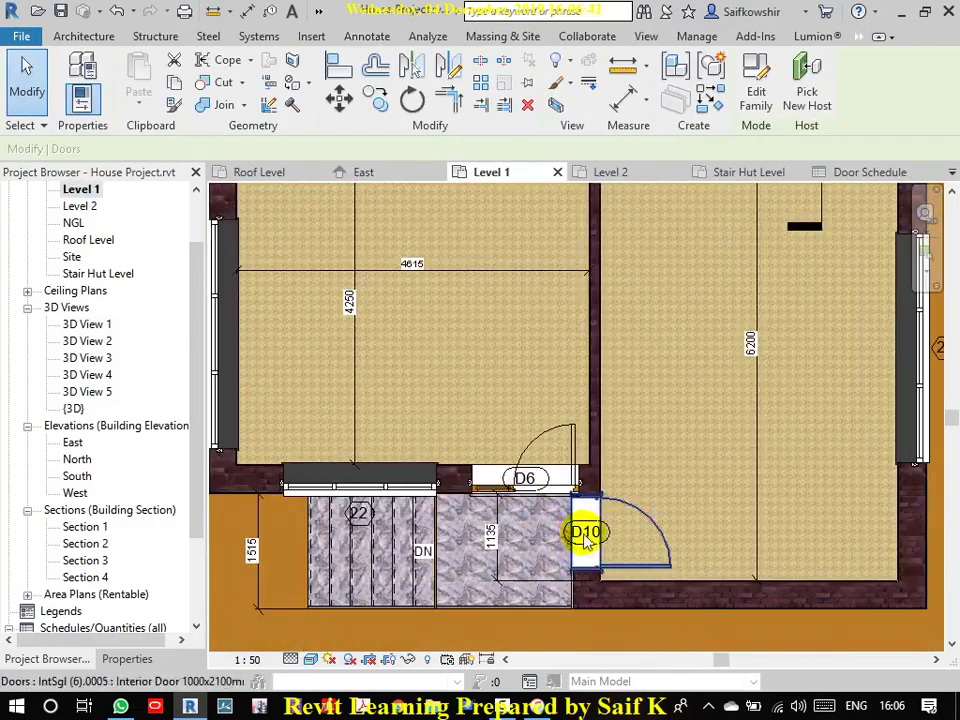
pyautogui.scroll(-5, 542, 369)
pyautogui.scroll(3, 542, 508)
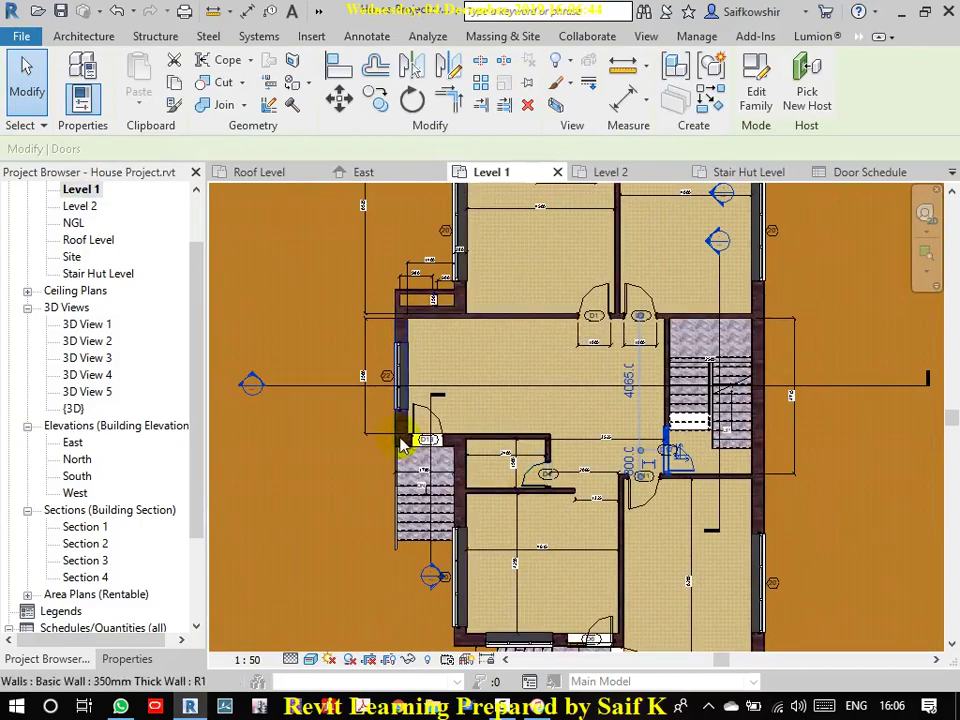
pyautogui.scroll(3, 430, 445)
pyautogui.scroll(-3, 489, 420)
pyautogui.scroll(-2, 613, 349)
pyautogui.moveTo(613, 349); pyautogui.dragTo(609, 407, button='middle')
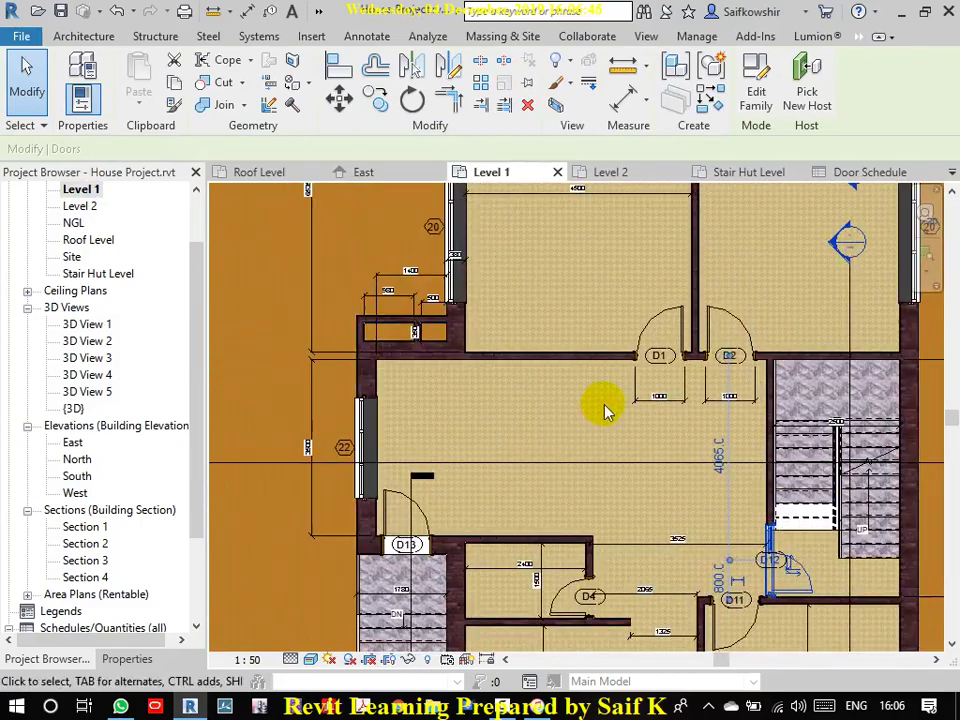
pyautogui.scroll(2, 686, 365)
pyautogui.scroll(-2, 669, 360)
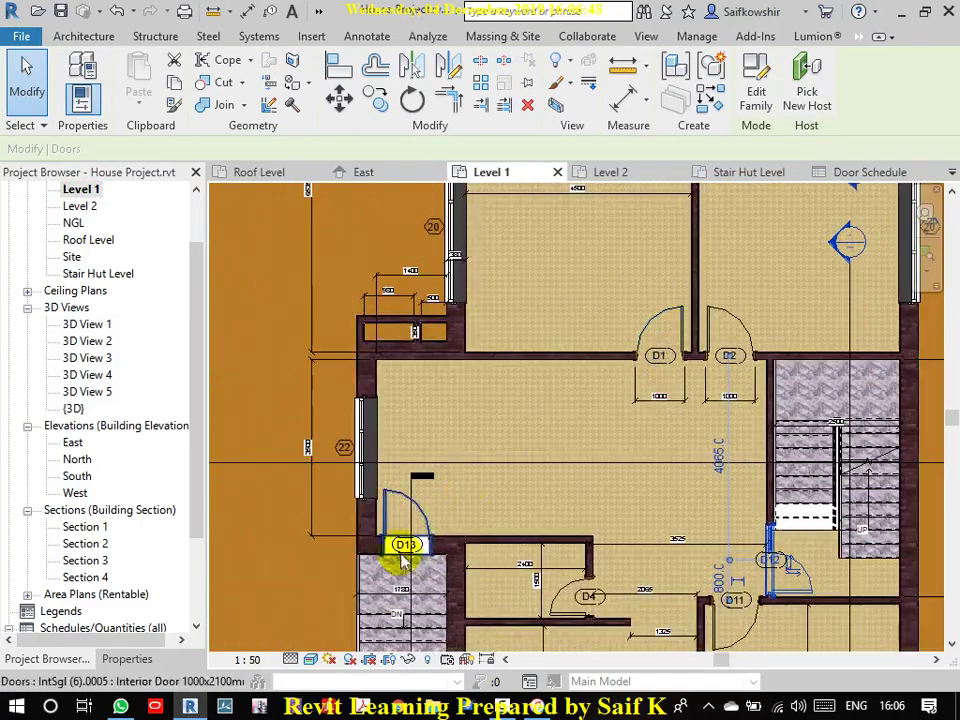
pyautogui.scroll(2, 405, 566)
pyautogui.scroll(1, 405, 566)
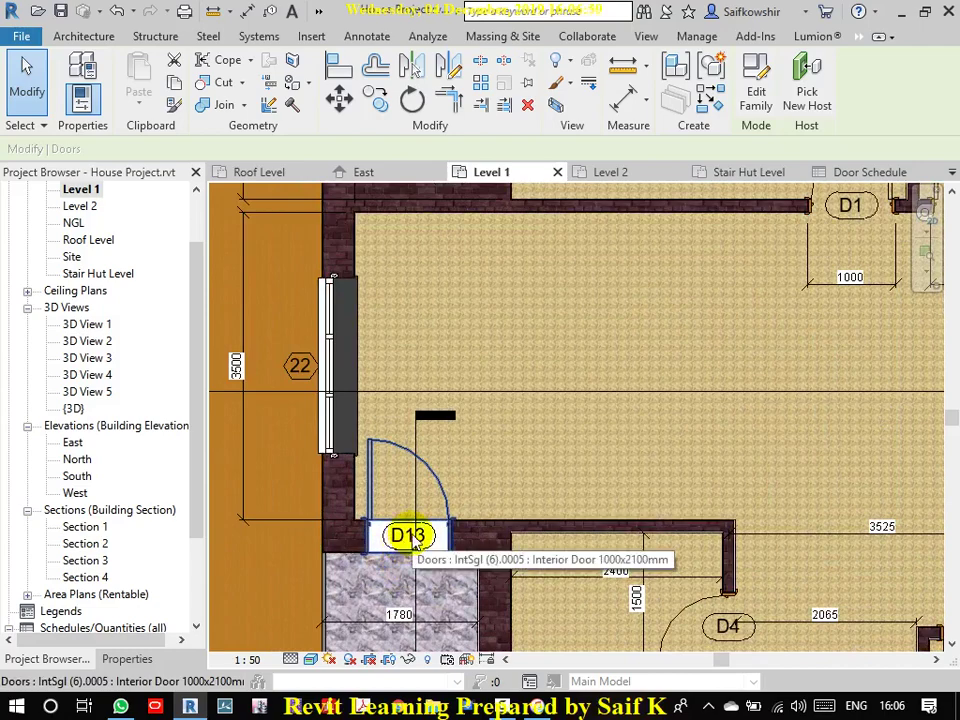
pyautogui.scroll(-2, 563, 411)
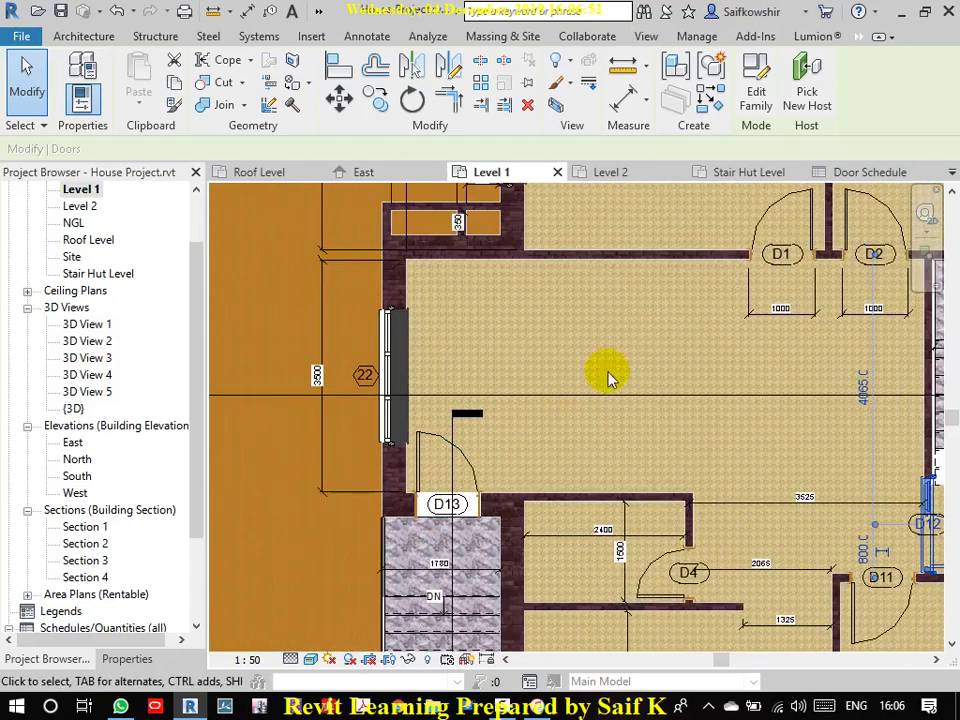
pyautogui.moveTo(693, 305); pyautogui.dragTo(583, 419, button='middle')
# Step: Check the type mark of door D1 in its type properties and close them
pyautogui.click(690, 367)
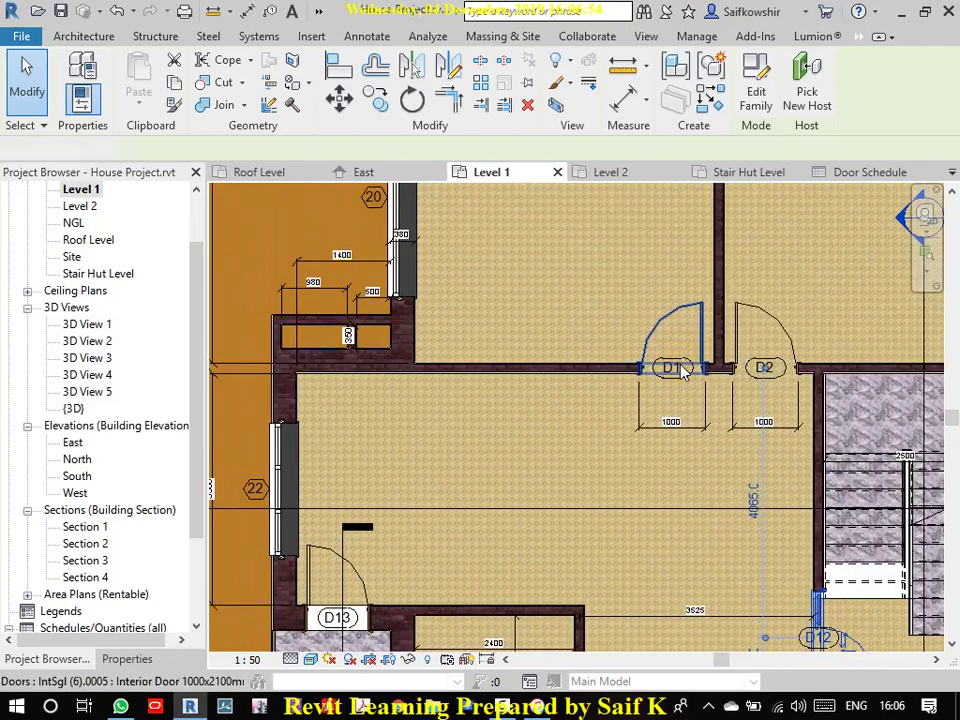
pyautogui.click(128, 660)
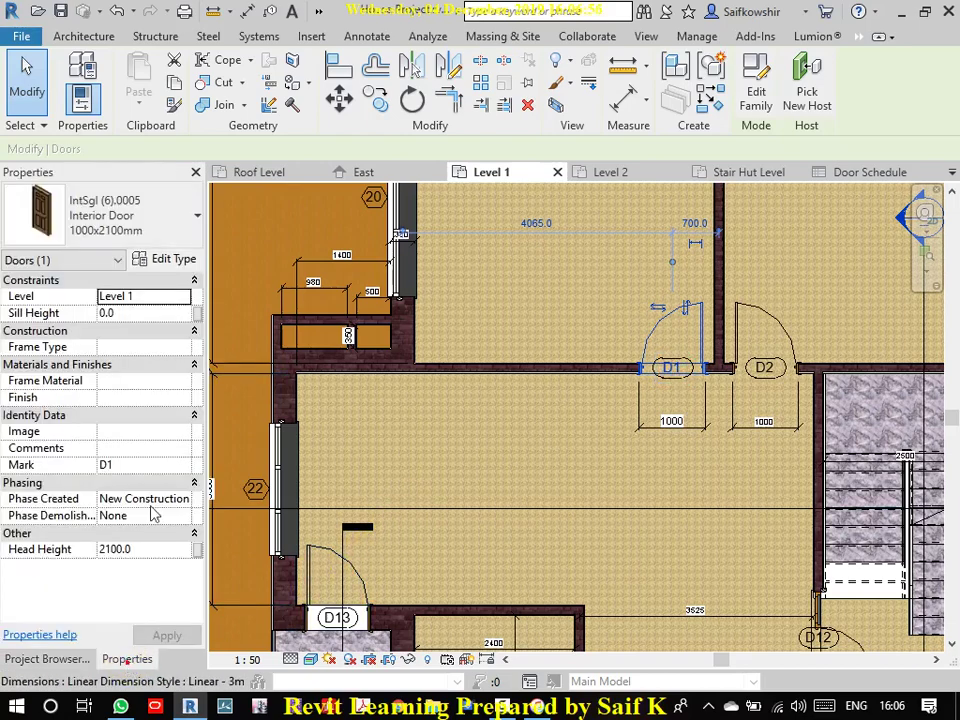
pyautogui.click(166, 262)
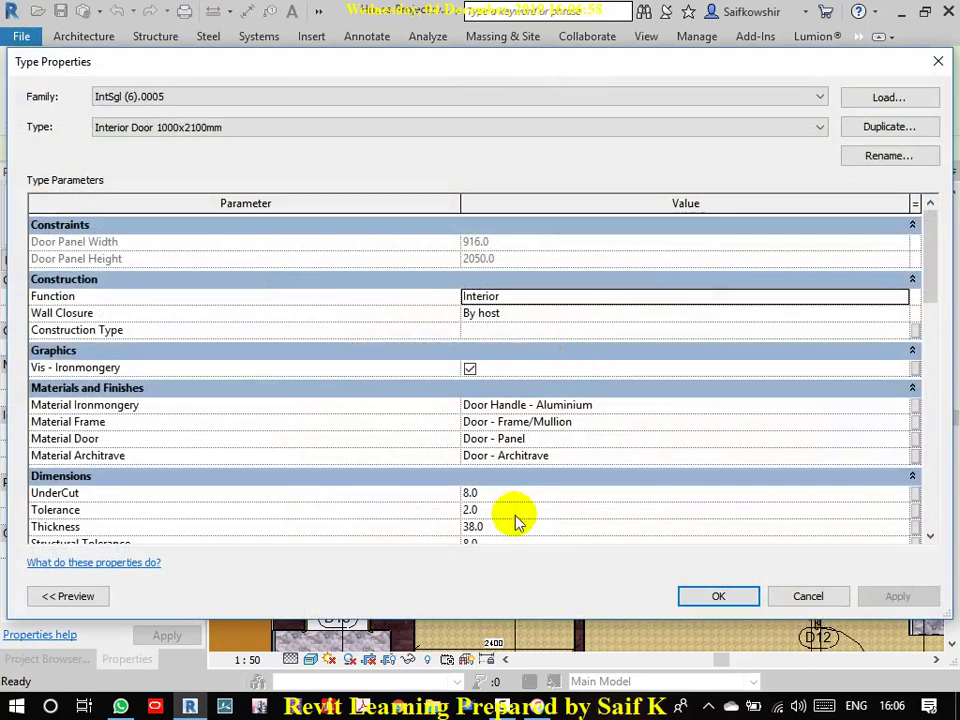
pyautogui.scroll(-8, 514, 516)
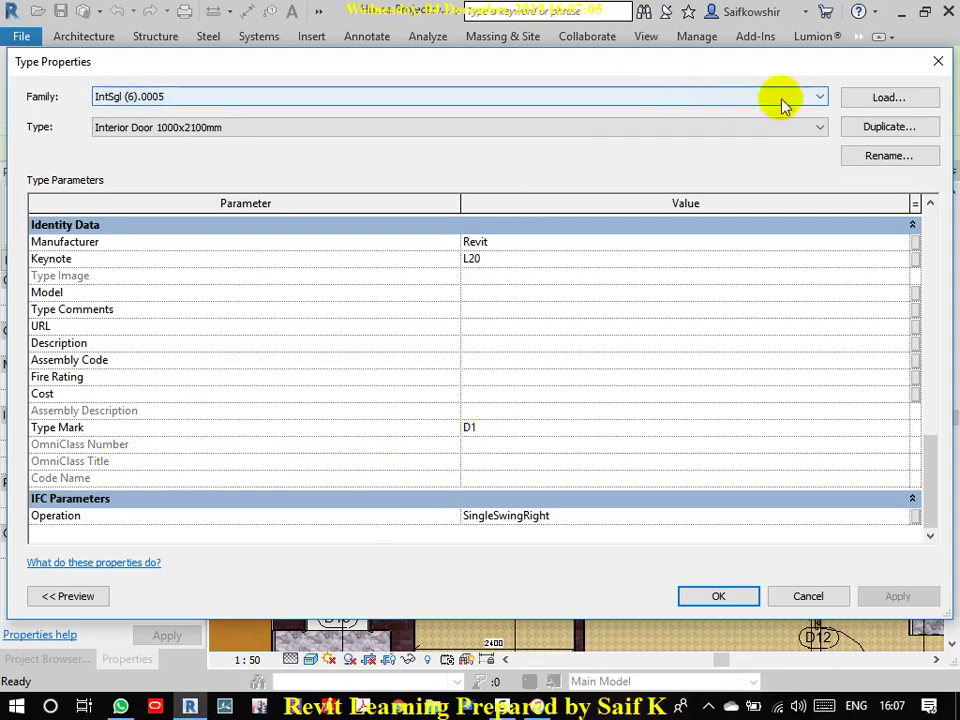
pyautogui.moveTo(812, 65); pyautogui.dragTo(783, 28)
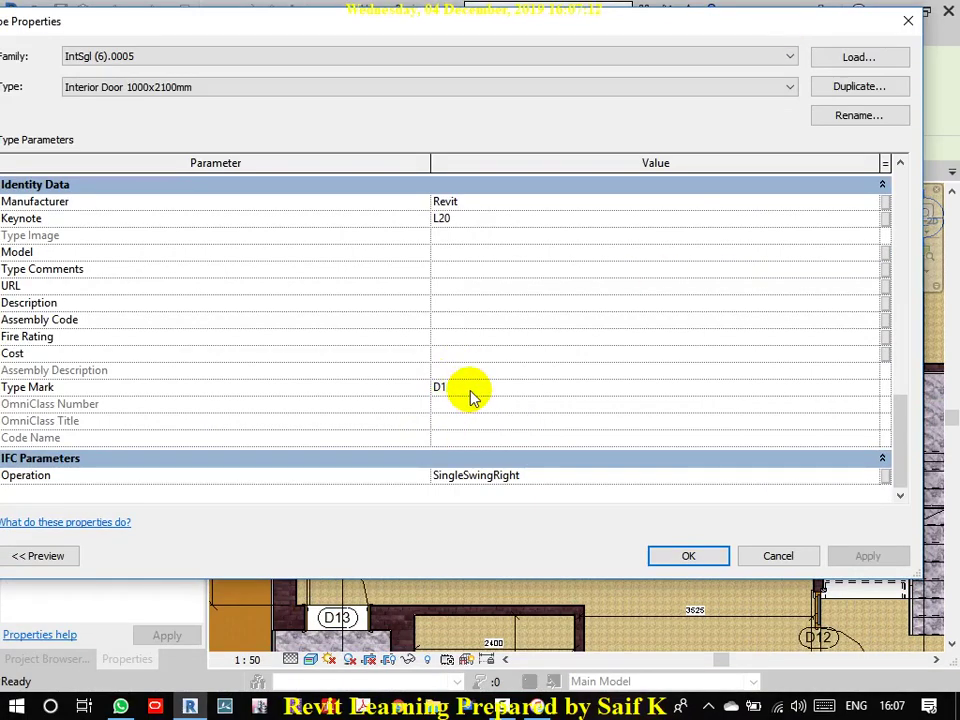
pyautogui.click(676, 557)
# Step: Check door D13's type mark in its type properties without changing it, and inspect the mark value in its plan tag
pyautogui.scroll(-2, 615, 392)
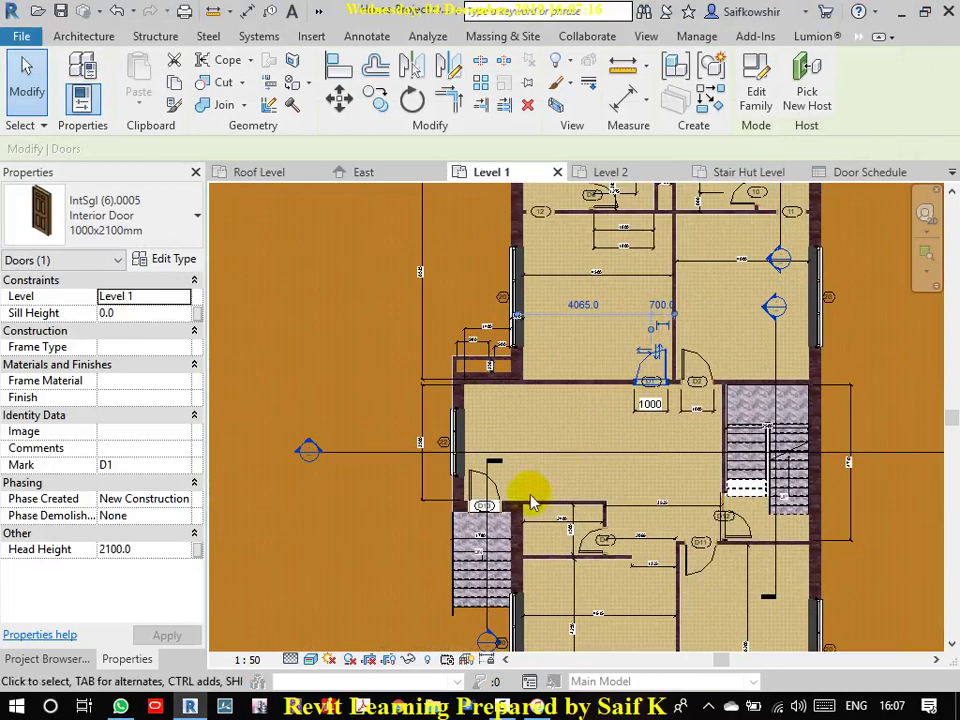
pyautogui.scroll(5, 480, 512)
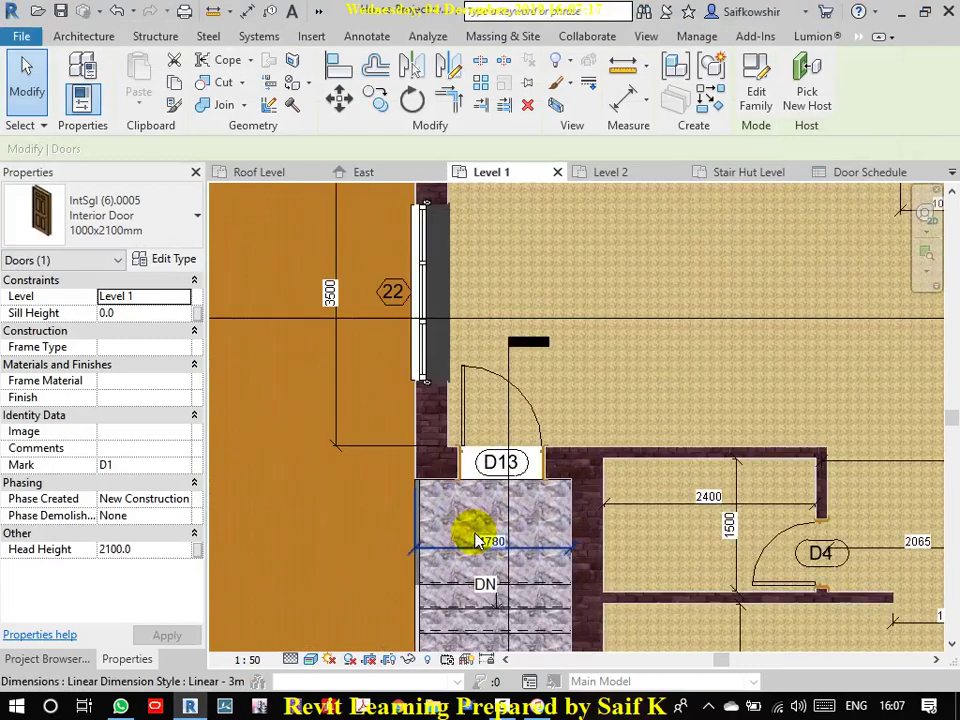
pyautogui.click(492, 466)
pyautogui.click(467, 422)
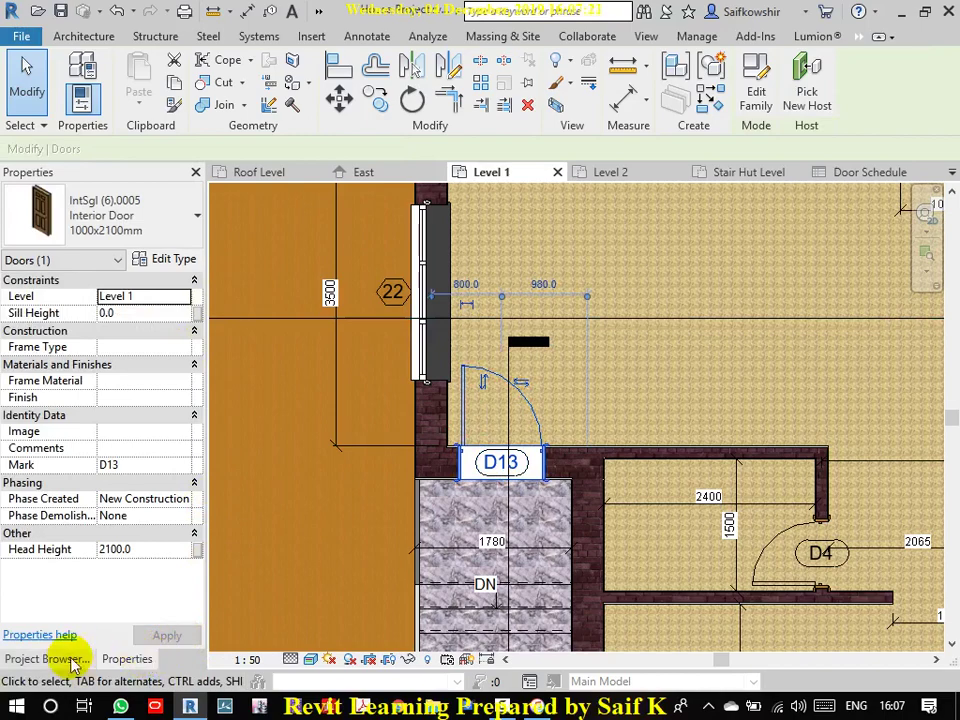
pyautogui.click(178, 260)
pyautogui.scroll(-10, 608, 446)
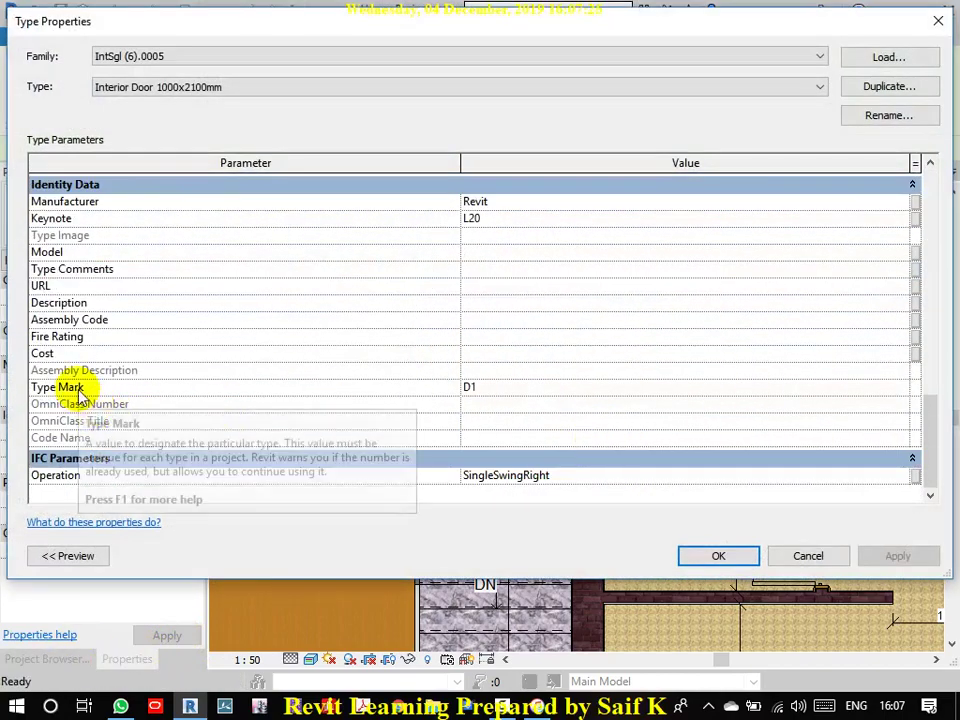
pyautogui.click(497, 387)
pyautogui.doubleClick(471, 388)
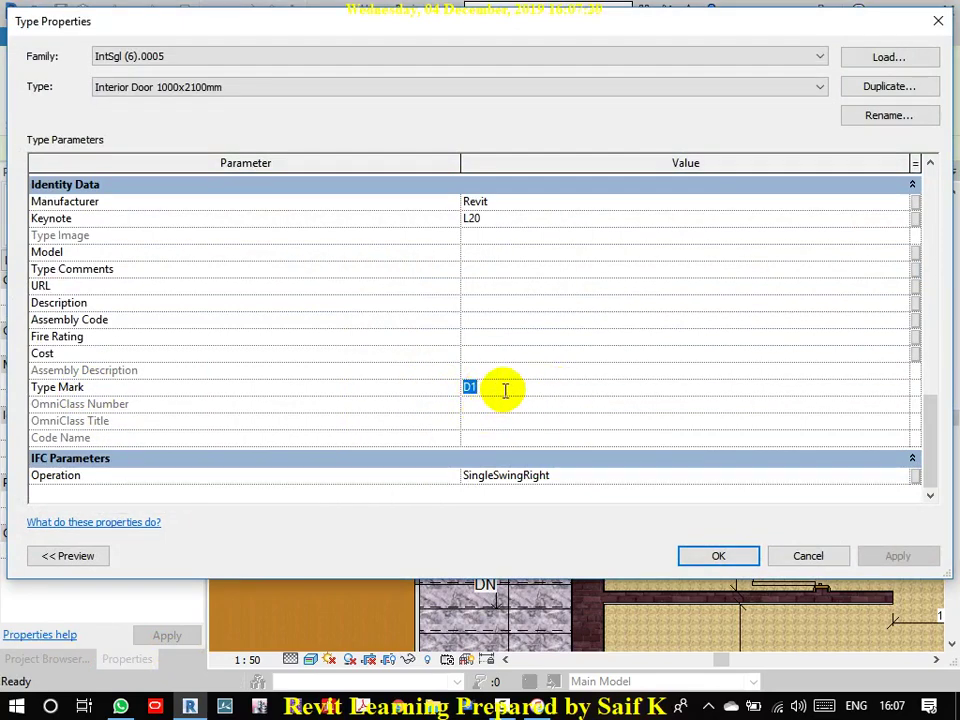
pyautogui.click(806, 556)
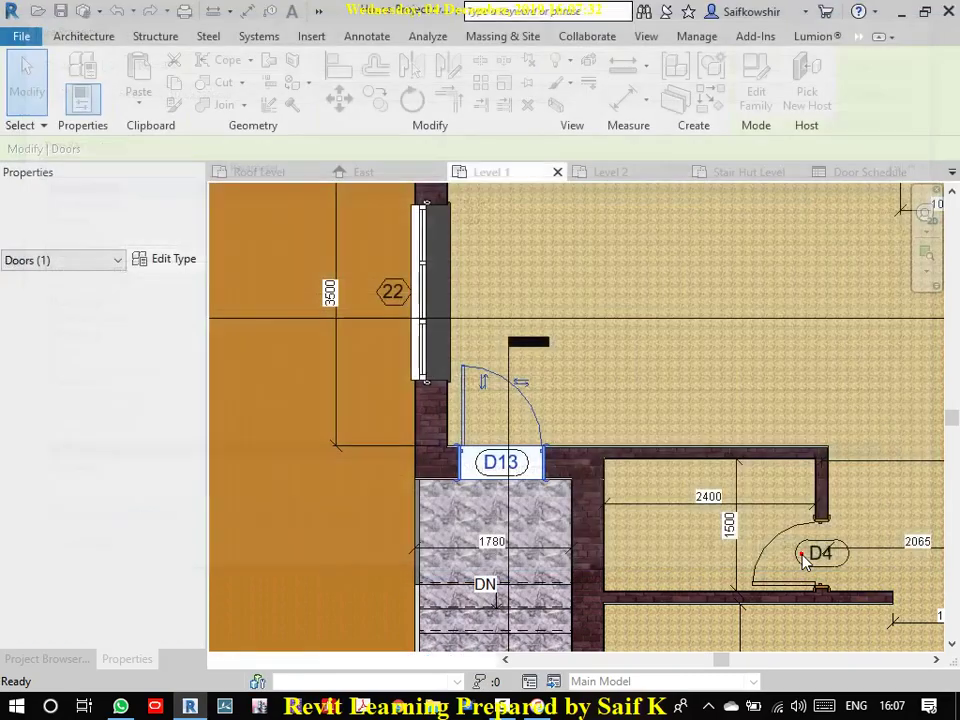
pyautogui.scroll(3, 500, 465)
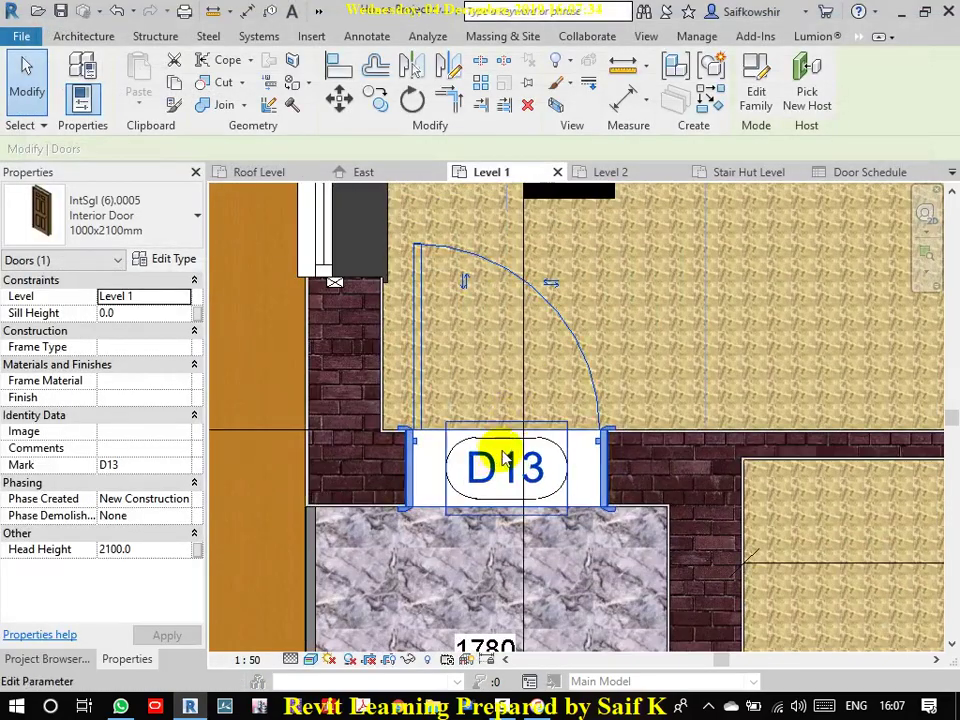
pyautogui.click(476, 447)
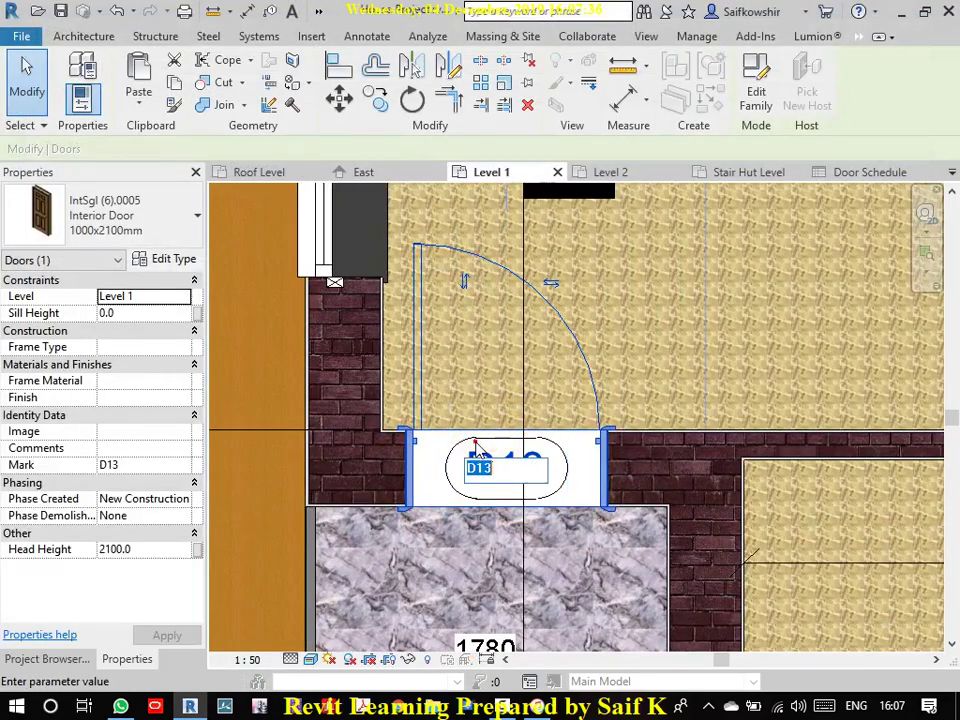
pyautogui.click(489, 378)
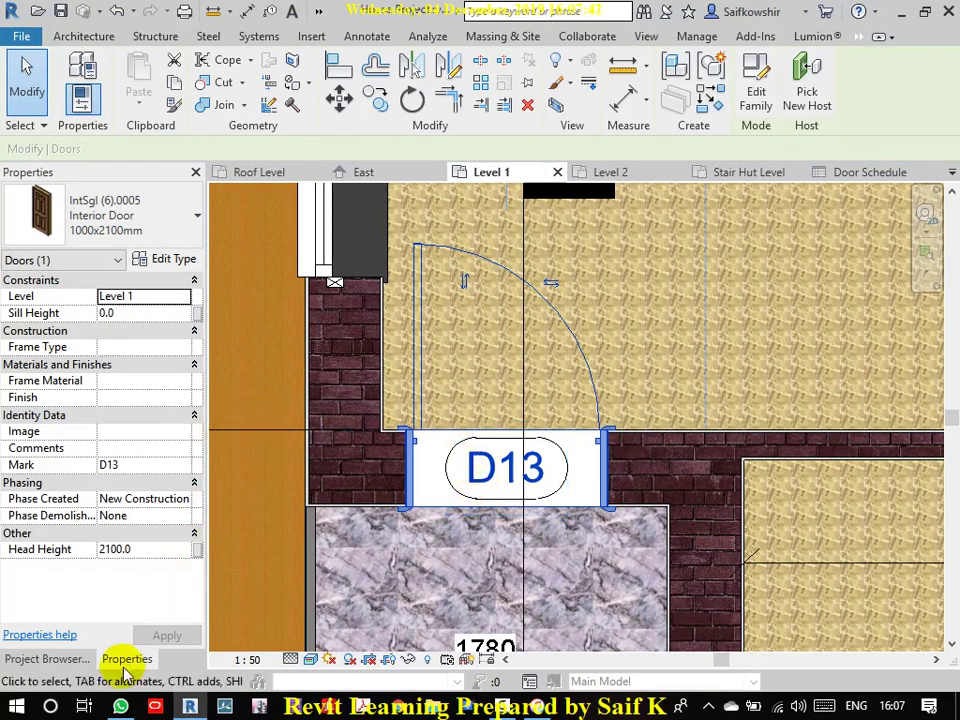
# Step: Reopen the door schedule and set the mark of the Level 1 door D13 to D1
pyautogui.click(84, 664)
pyautogui.scroll(-3, 125, 550)
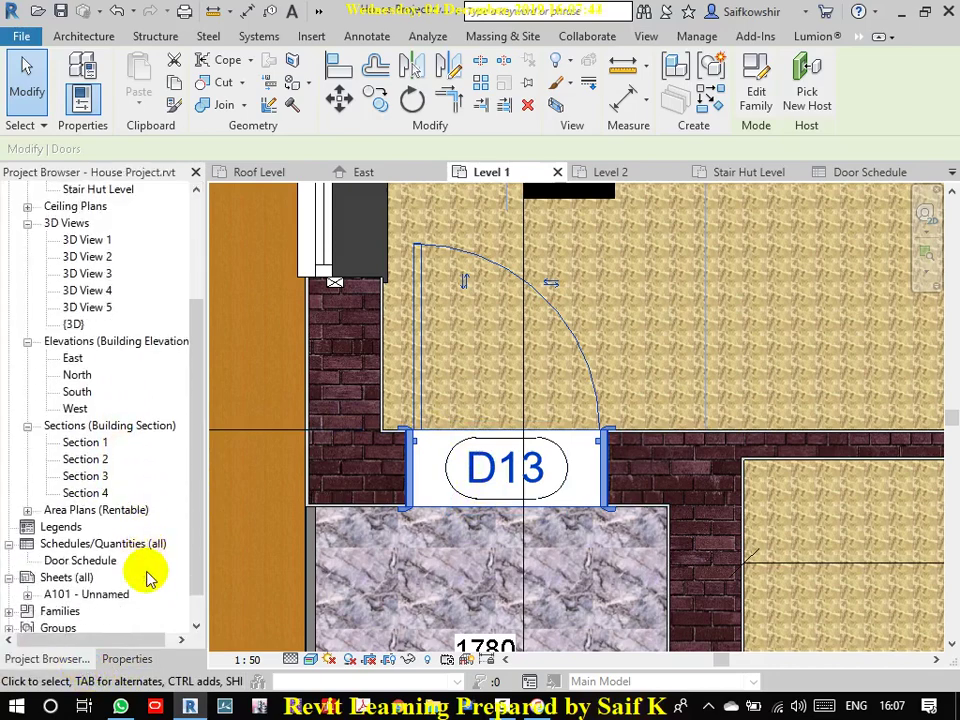
pyautogui.doubleClick(98, 527)
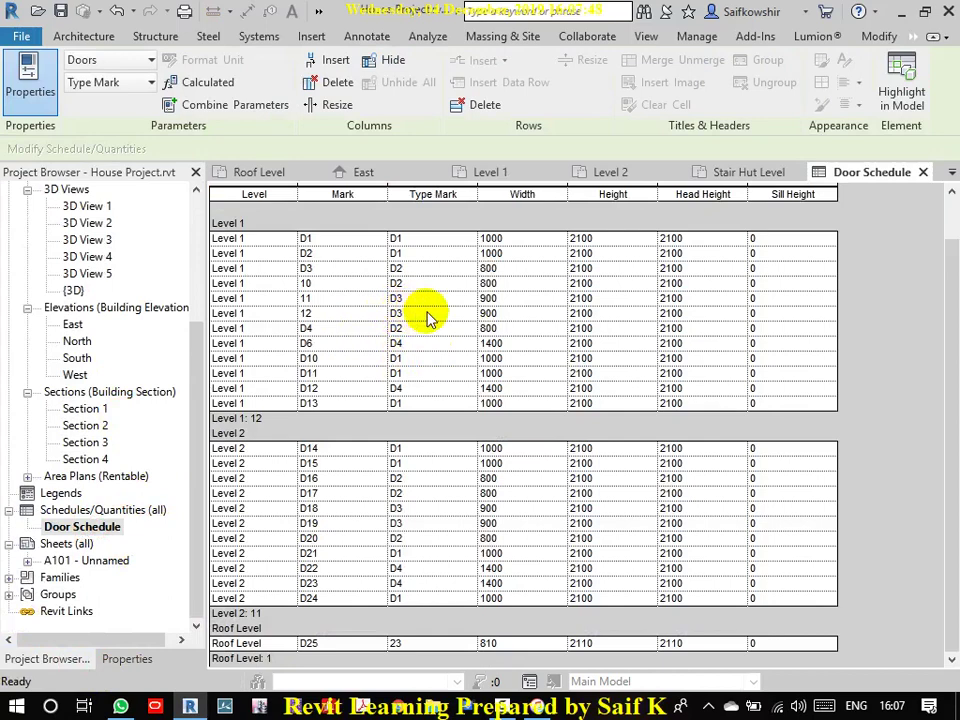
pyautogui.click(334, 402)
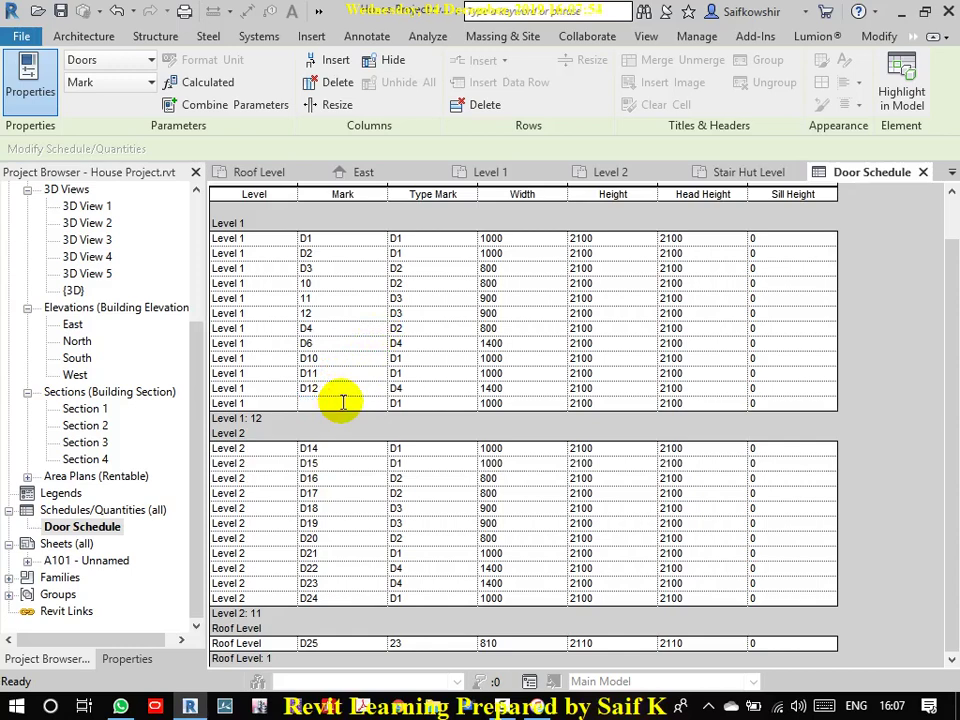
pyautogui.write('D1')
# Step: In the door schedule, set the Level 1 marks D12 and D6 to D4, and the marks D11 and D10 to D1
pyautogui.click(335, 390)
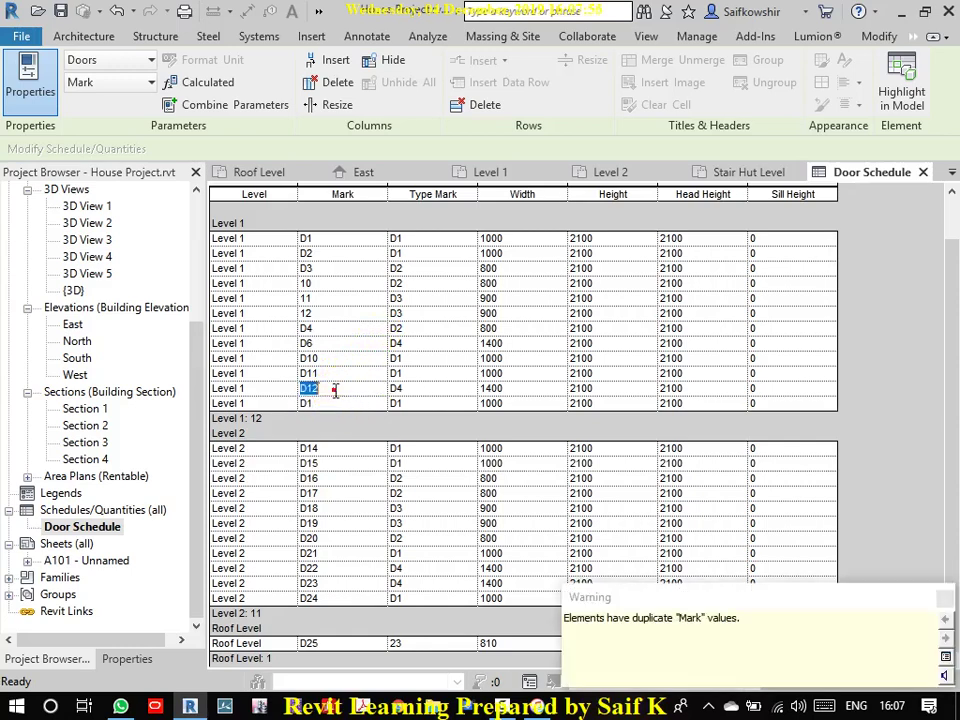
pyautogui.write('D')
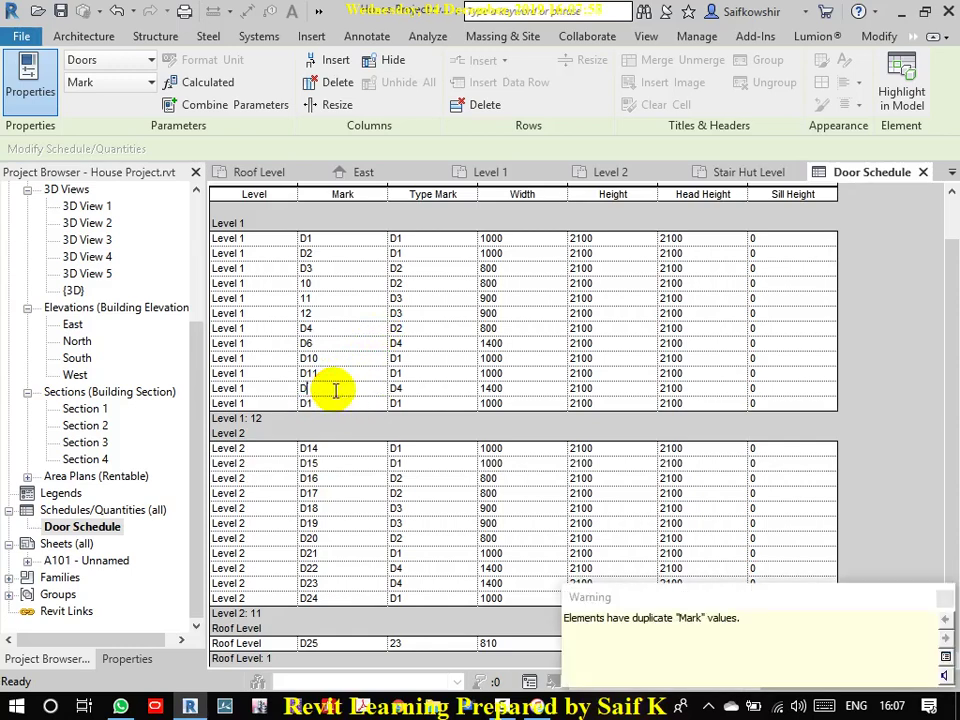
pyautogui.write('4')
pyautogui.click(333, 373)
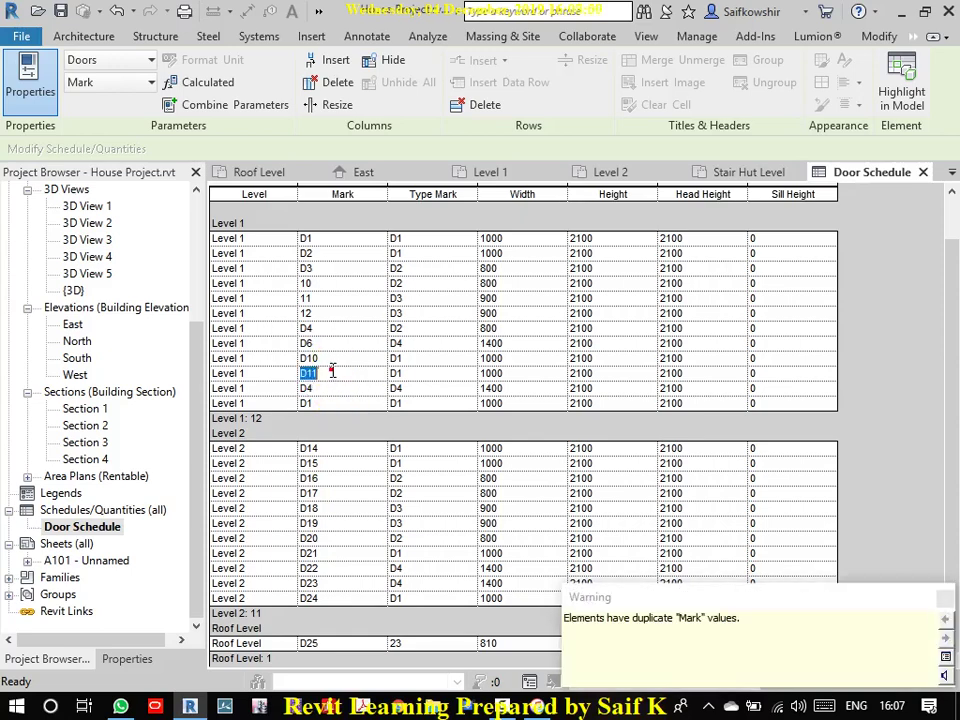
pyautogui.write('D1')
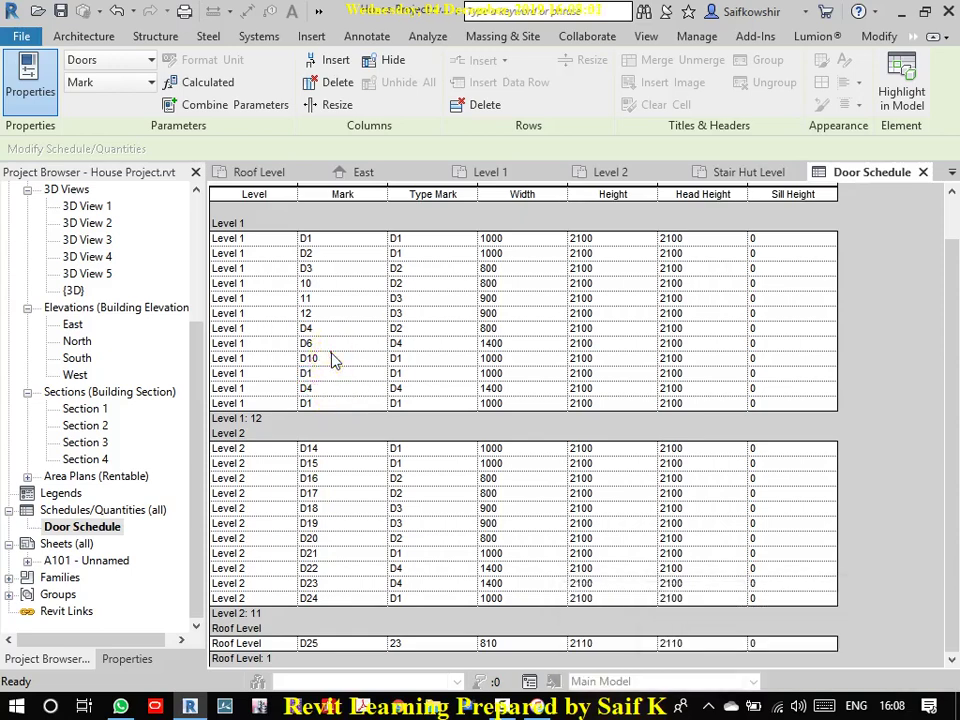
pyautogui.click(332, 358)
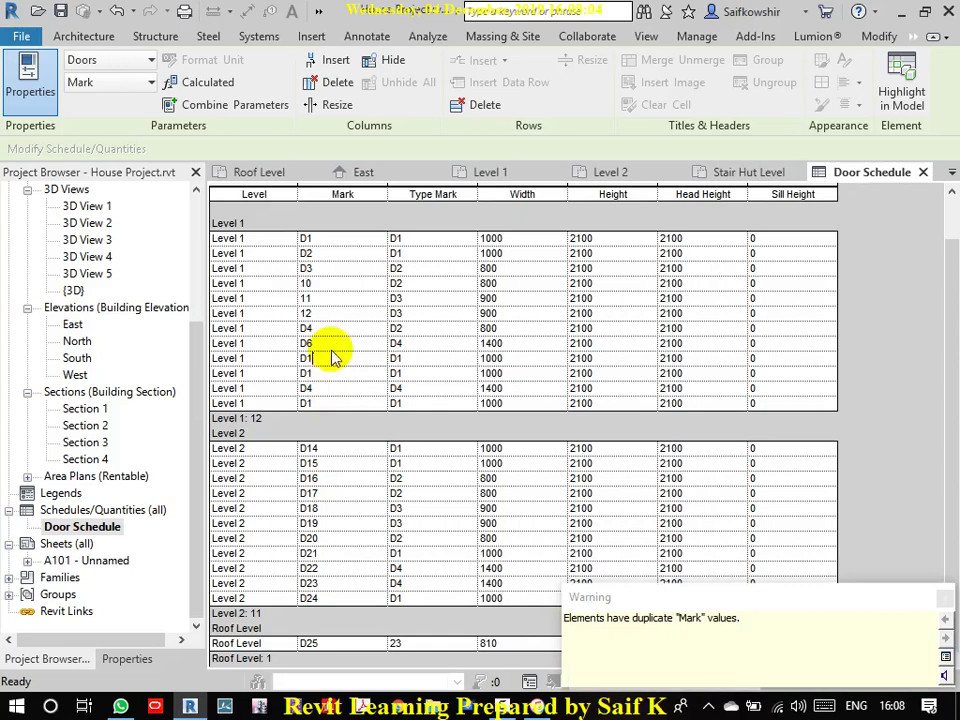
pyautogui.click(333, 343)
pyautogui.write('D4')
# Step: Set the Level 1 door marks 12 and 11 to D3 and mark 10 to D2, and dismiss the duplicate-mark warning
pyautogui.click(328, 314)
pyautogui.doubleClick(336, 302)
pyautogui.write('D3')
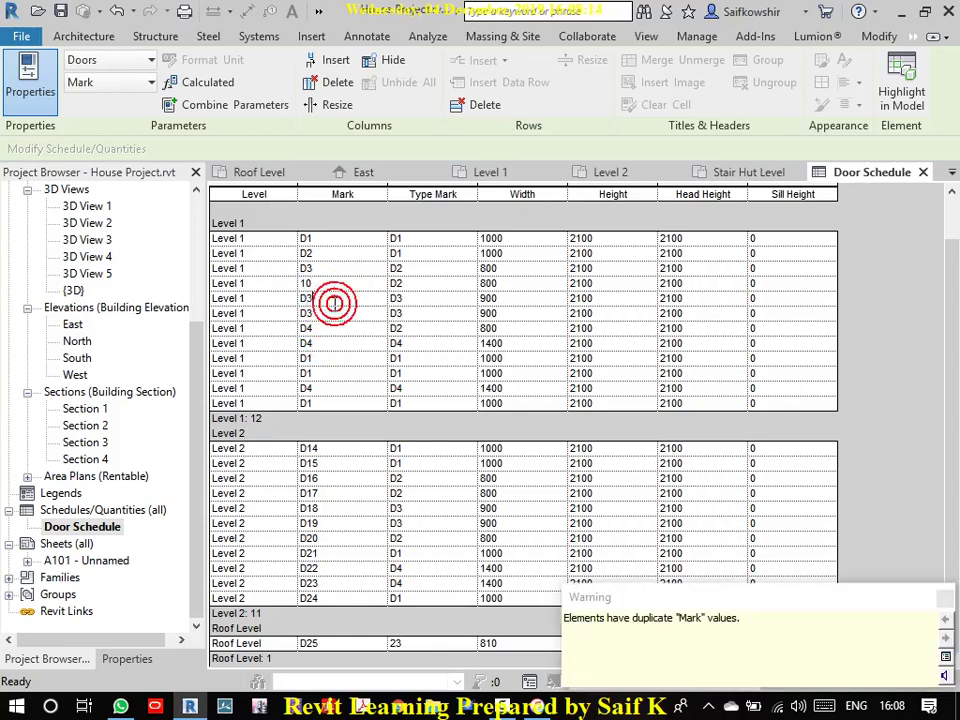
pyautogui.doubleClick(342, 283)
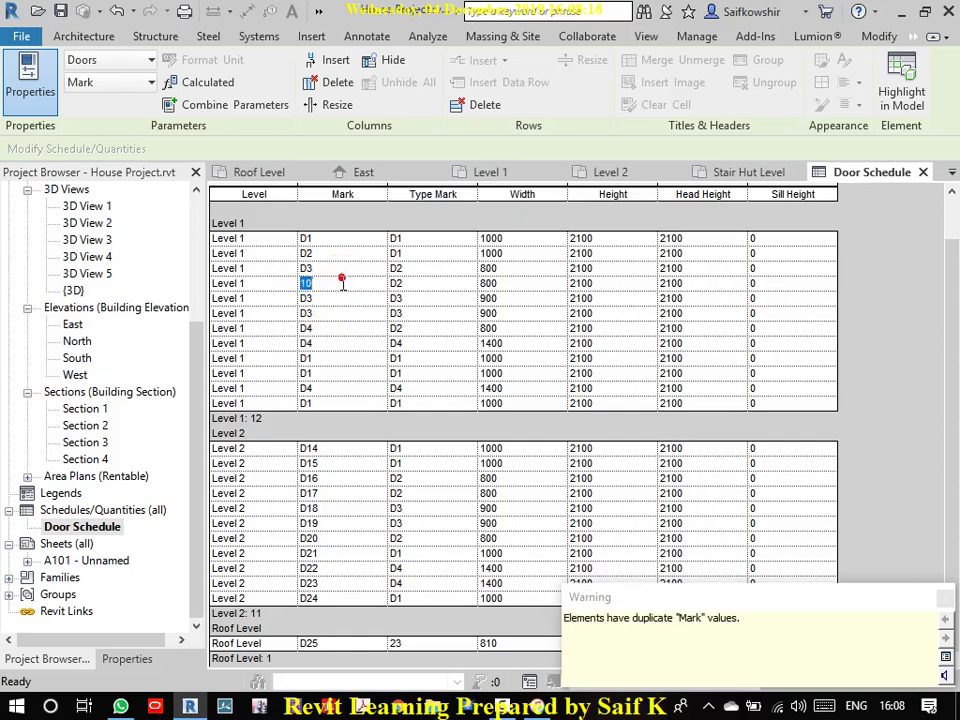
pyautogui.write('D2')
pyautogui.doubleClick(342, 271)
pyautogui.click(944, 598)
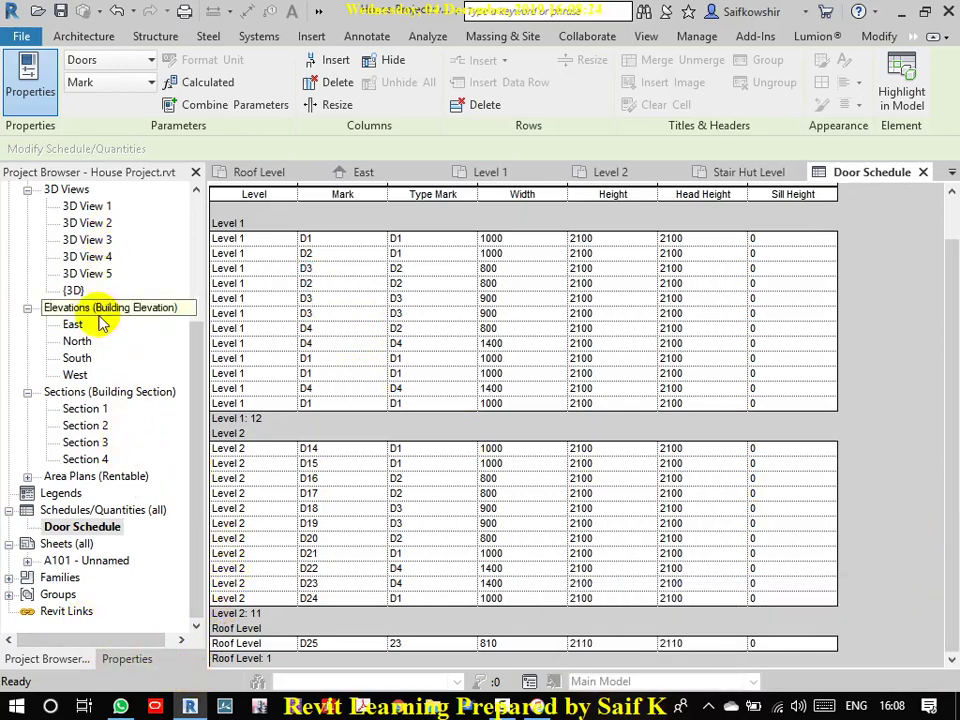
# Step: Open the Level 1 floor plan, examine the door tags around the stairs and central rooms, and view the selected door's properties
pyautogui.scroll(3, 94, 242)
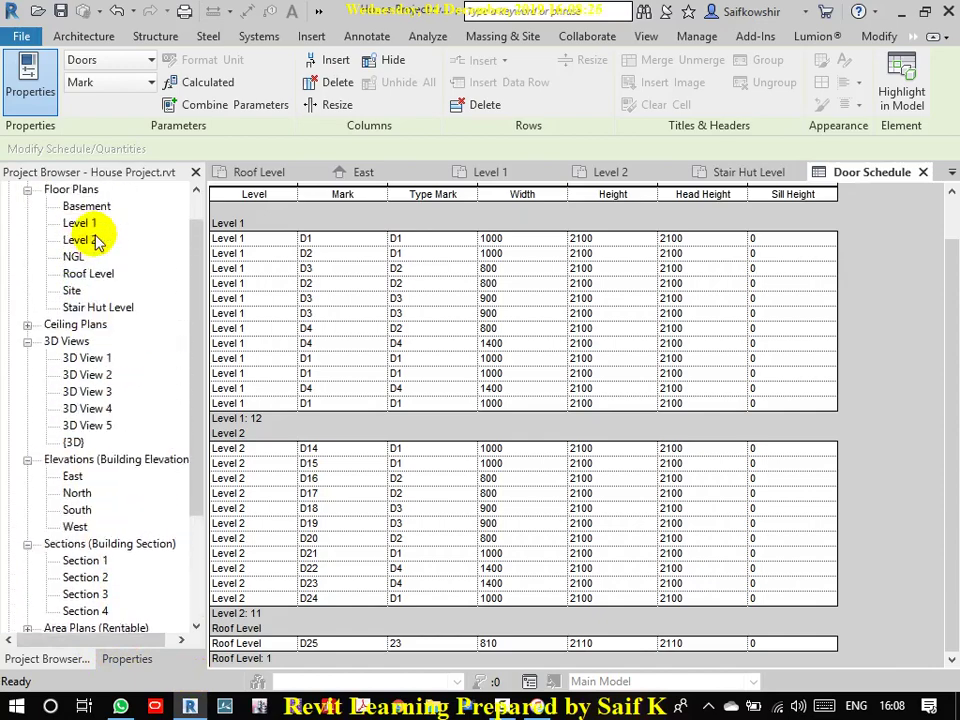
pyautogui.scroll(1, 85, 242)
pyautogui.doubleClick(80, 241)
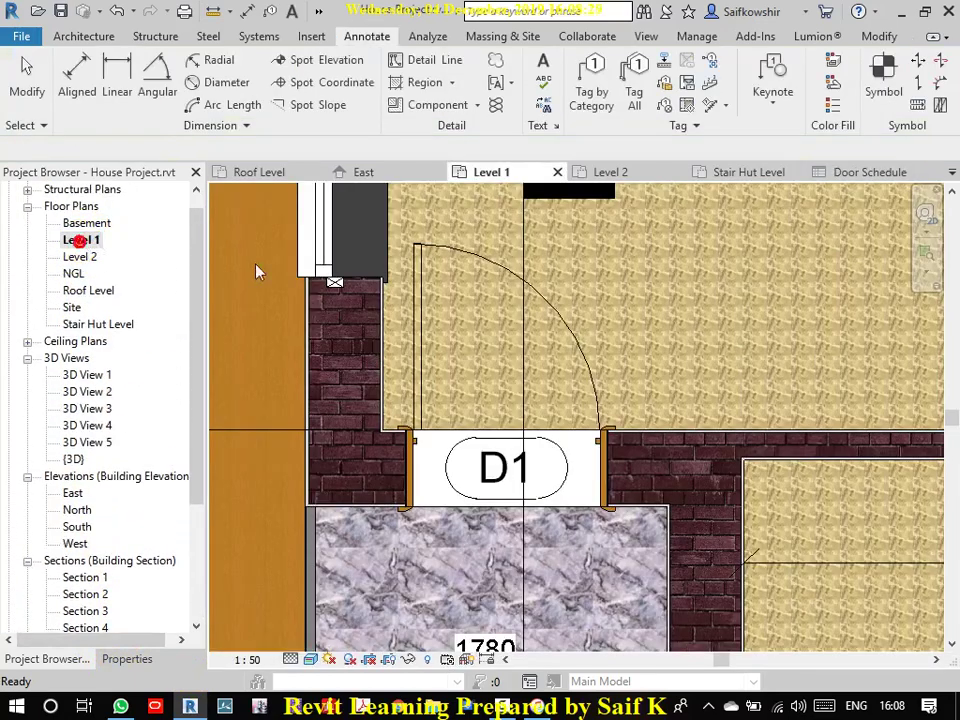
pyautogui.click(429, 574)
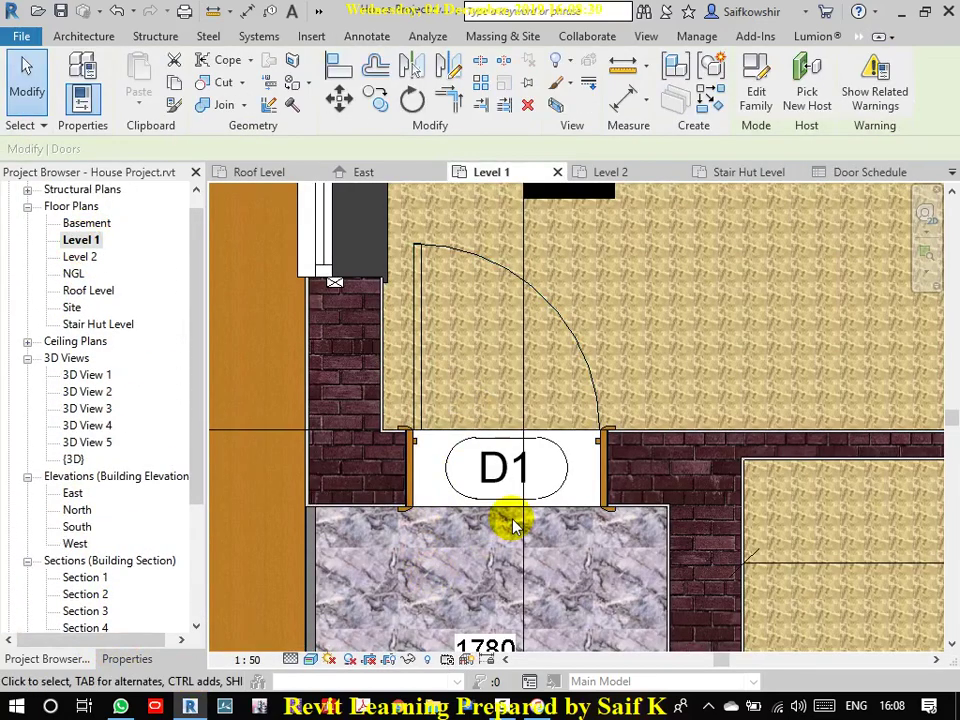
pyautogui.scroll(-3, 555, 489)
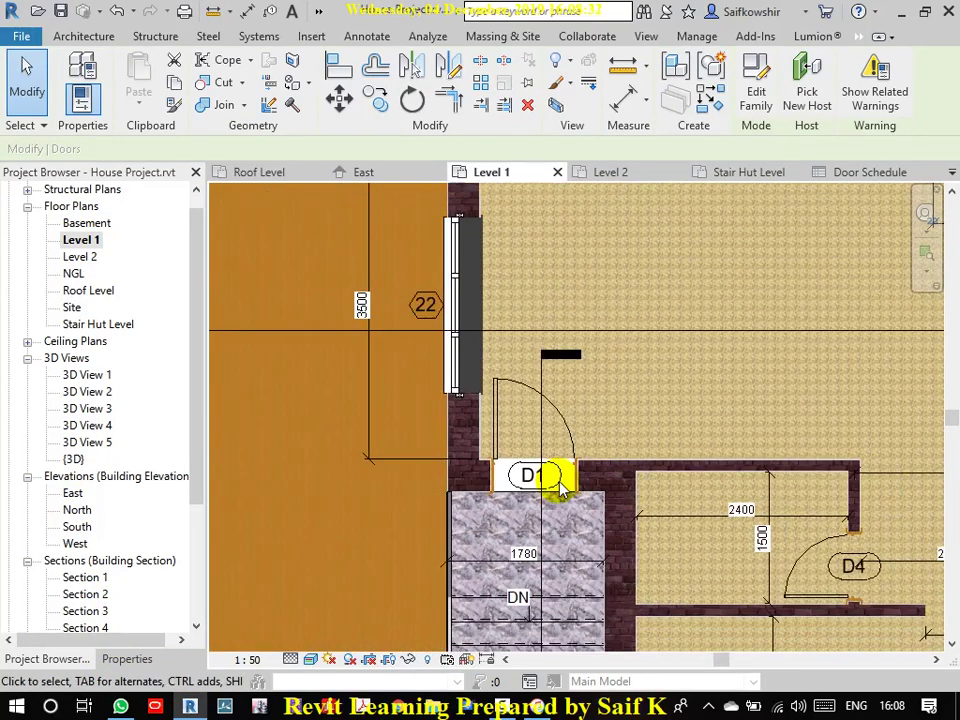
pyautogui.scroll(-2, 829, 386)
pyautogui.moveTo(829, 386); pyautogui.dragTo(649, 381, button='middle')
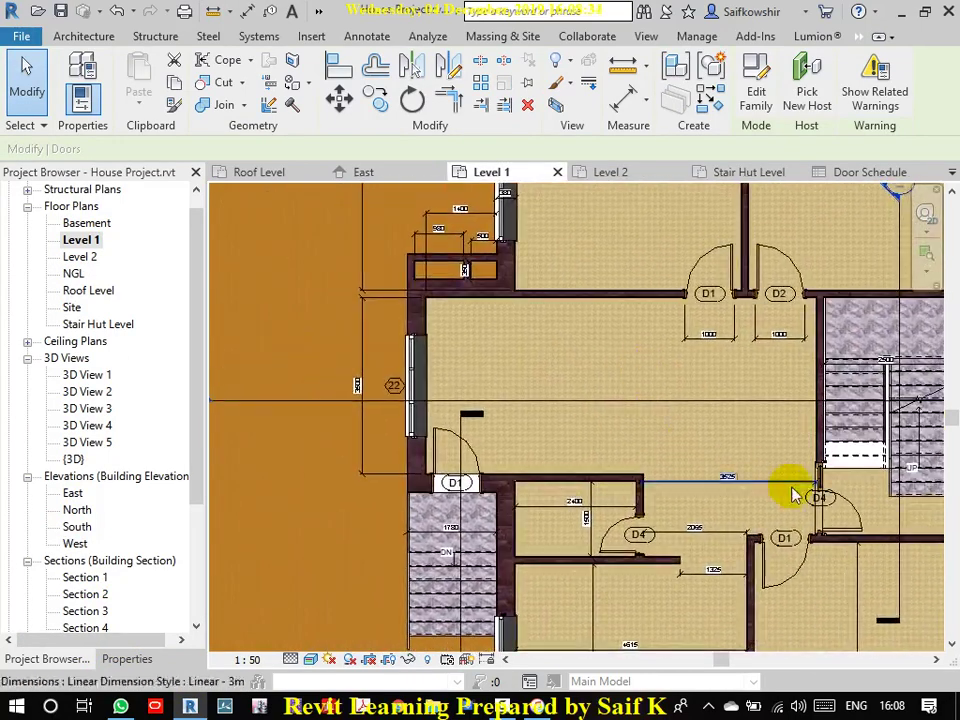
pyautogui.scroll(2, 830, 505)
pyautogui.scroll(-1, 831, 499)
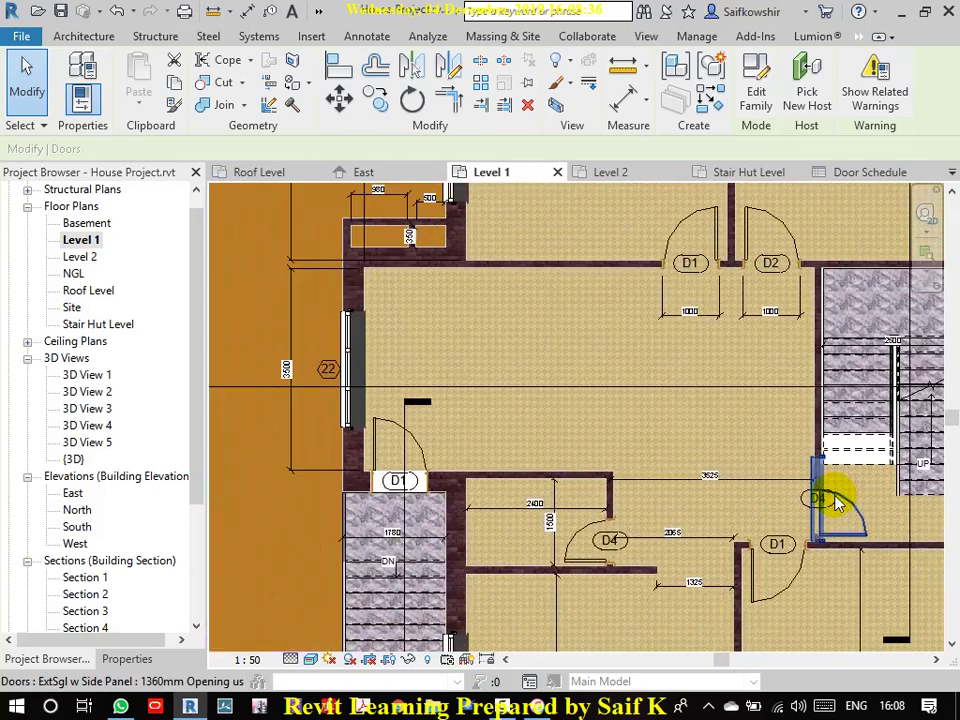
pyautogui.click(130, 659)
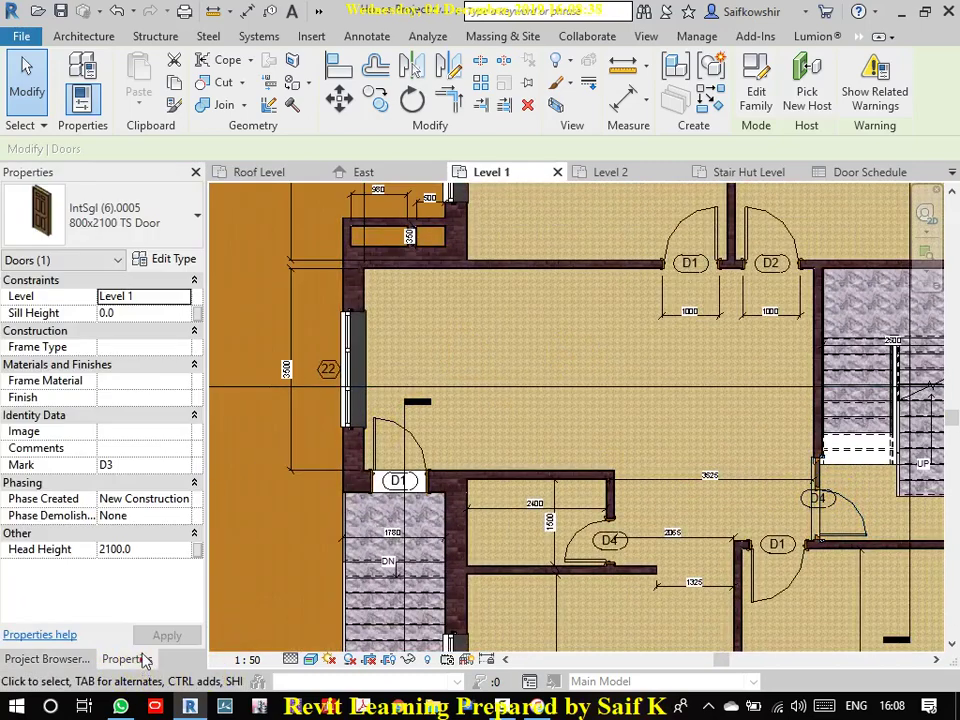
pyautogui.click(88, 659)
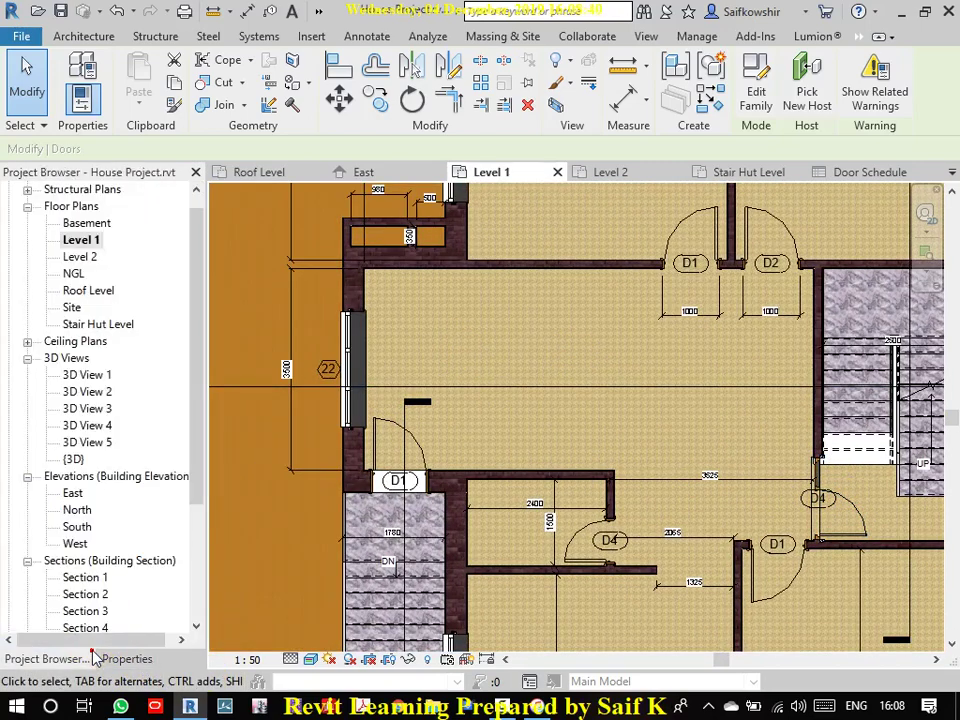
# Step: Reopen the door schedule and enable grand totals showing title, count, and totals
pyautogui.scroll(-2, 146, 574)
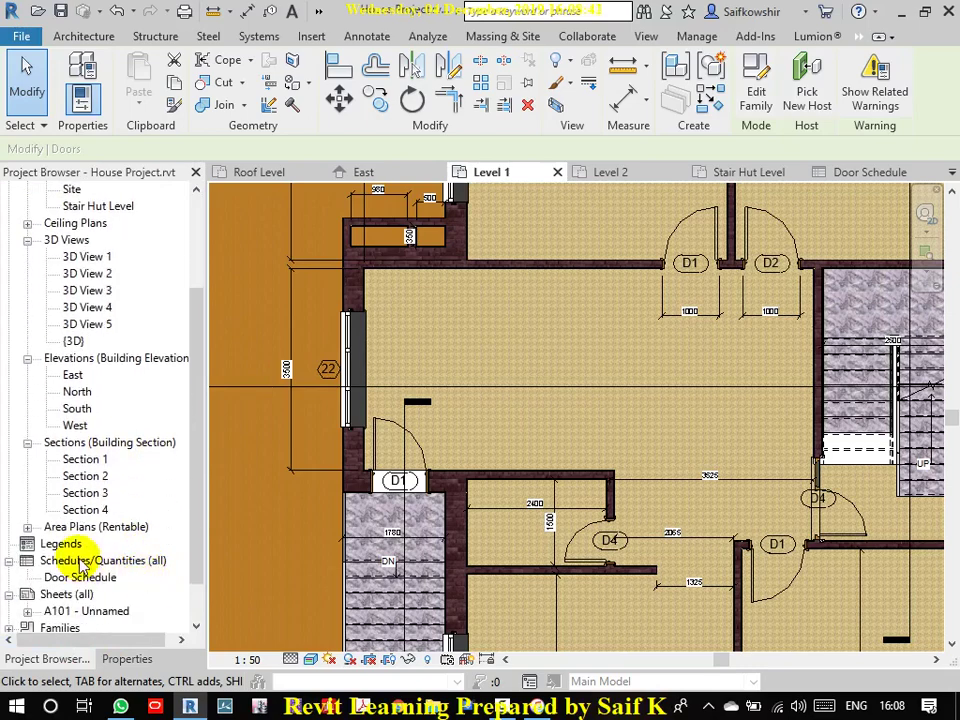
pyautogui.doubleClick(96, 578)
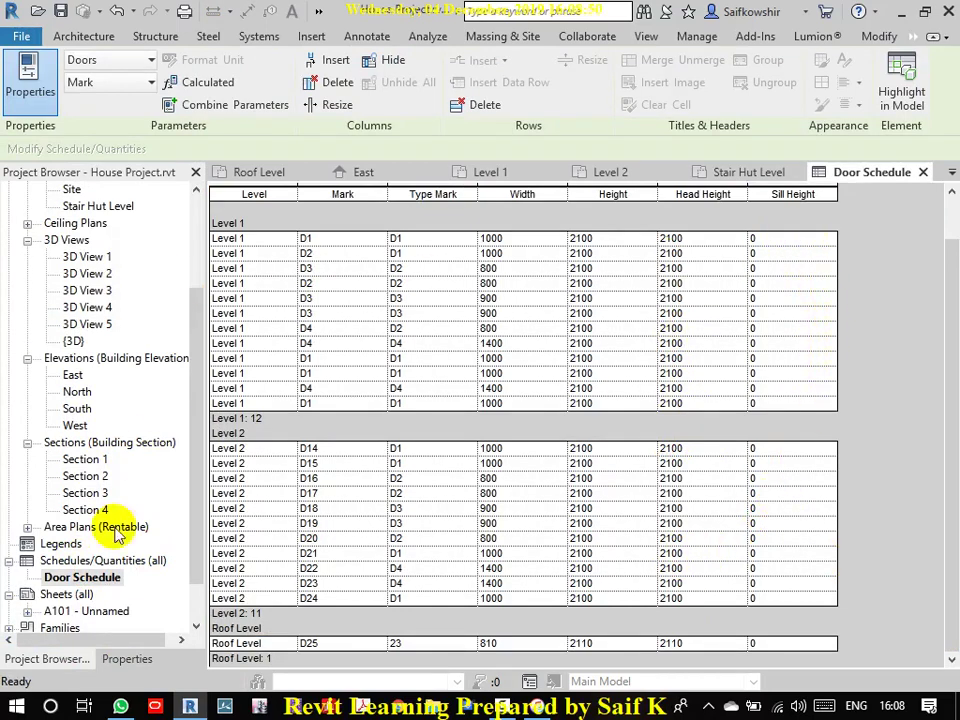
pyautogui.click(100, 578)
pyautogui.click(116, 658)
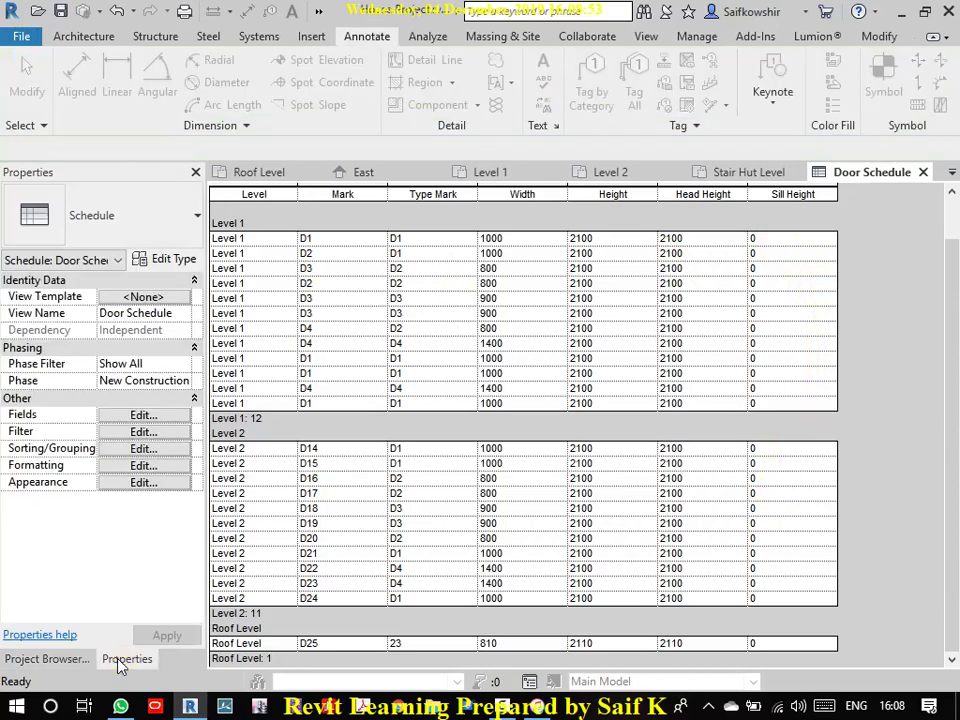
pyautogui.click(141, 415)
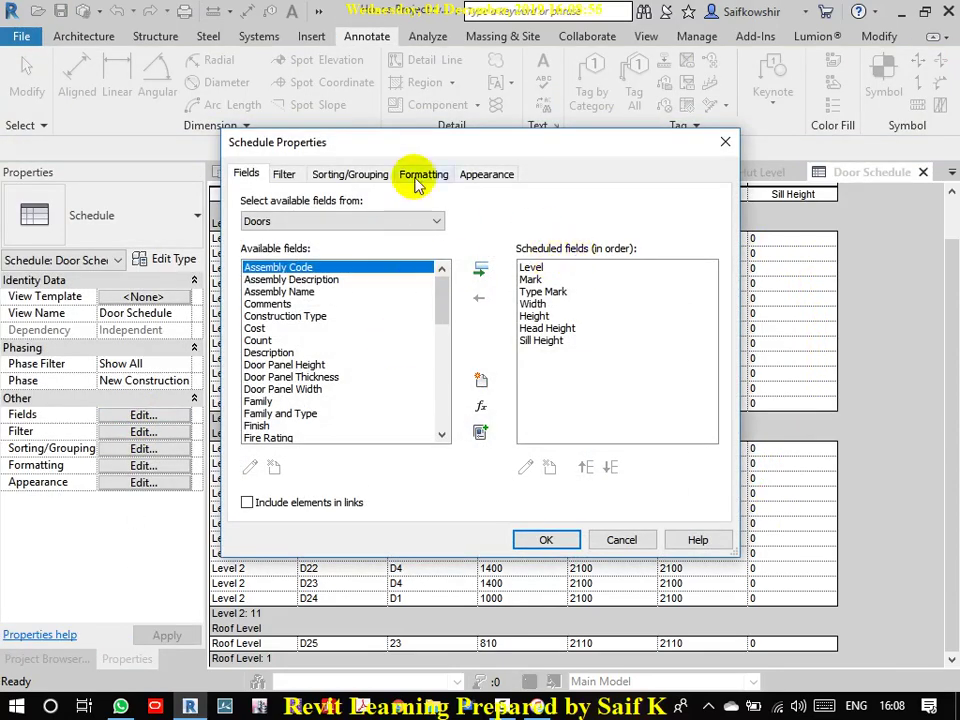
pyautogui.click(350, 174)
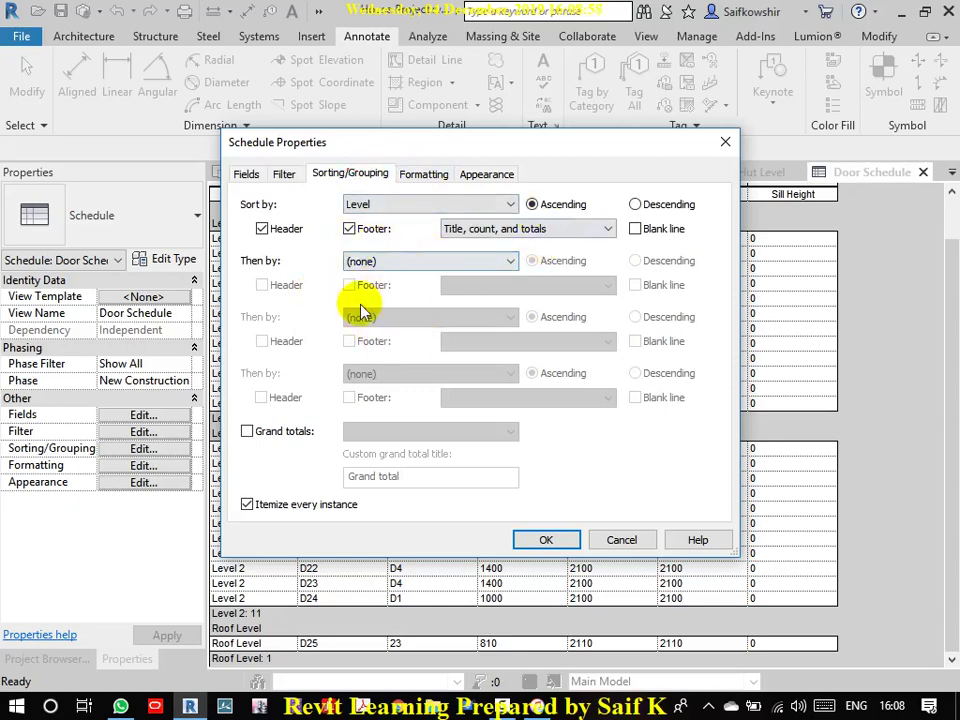
pyautogui.click(247, 431)
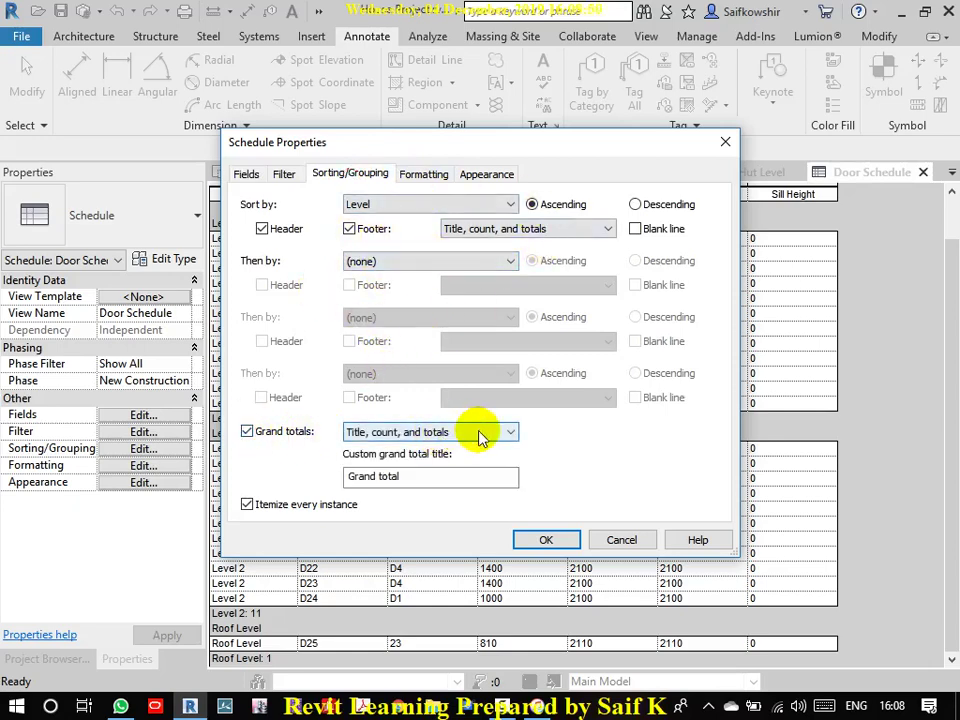
pyautogui.click(548, 540)
pyautogui.scroll(-1, 537, 515)
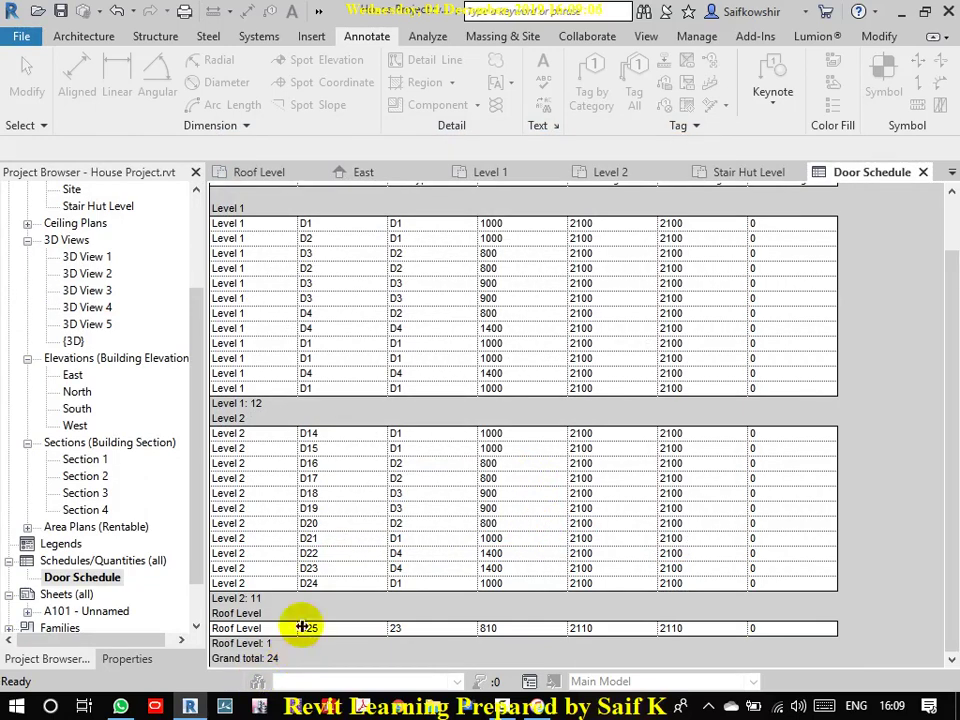
# Step: Set the alignment of the schedule's Level field to Center, keeping its heading orientation Horizontal
pyautogui.click(138, 656)
pyautogui.click(157, 420)
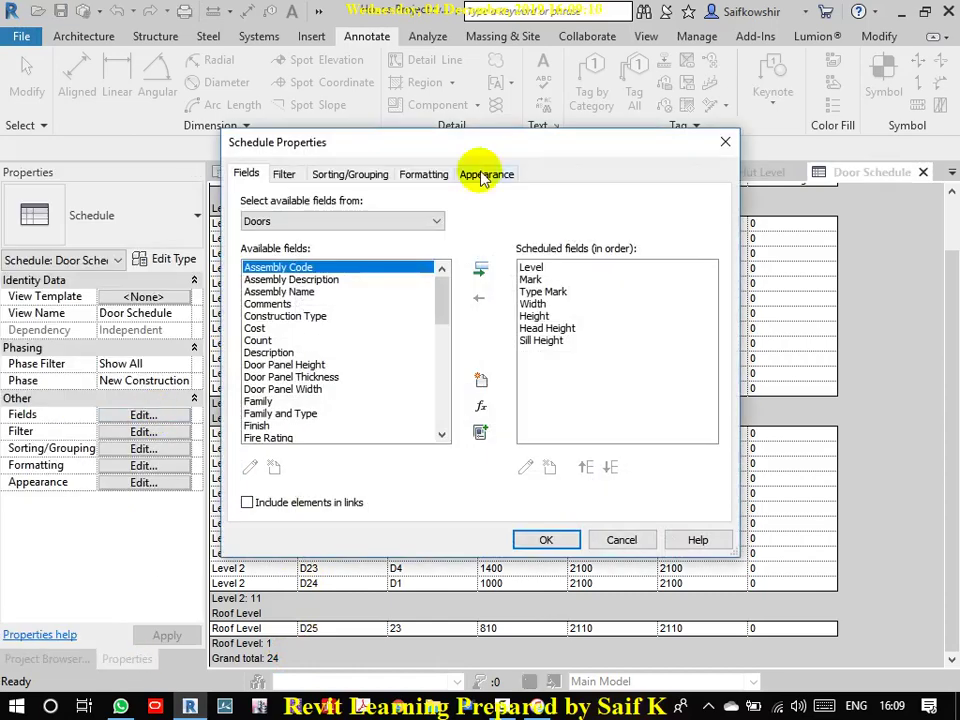
pyautogui.click(372, 179)
pyautogui.click(437, 178)
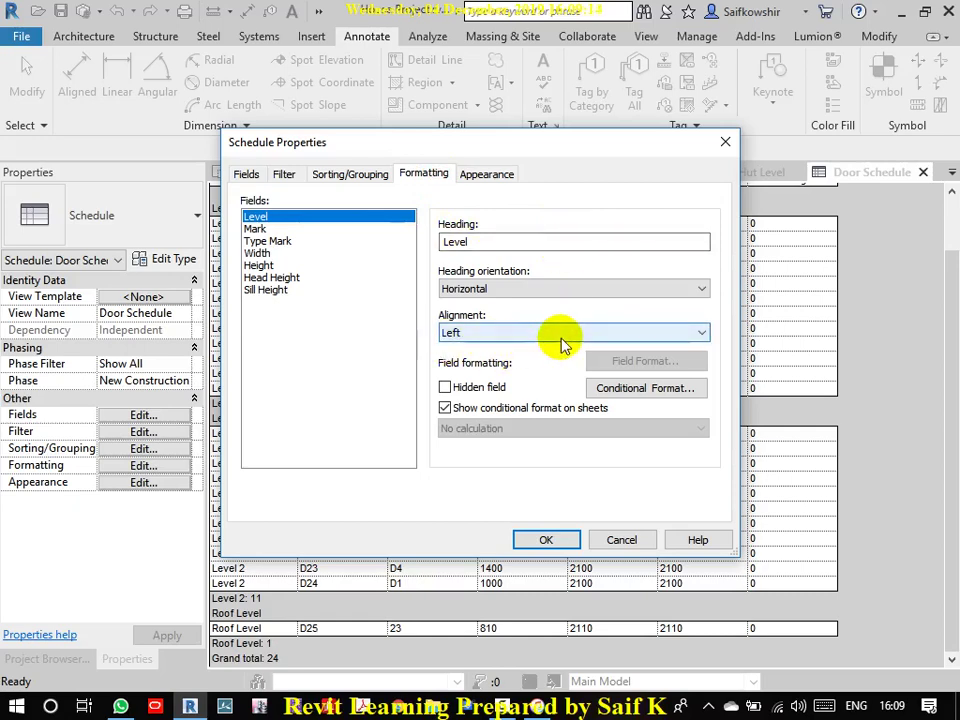
pyautogui.click(496, 292)
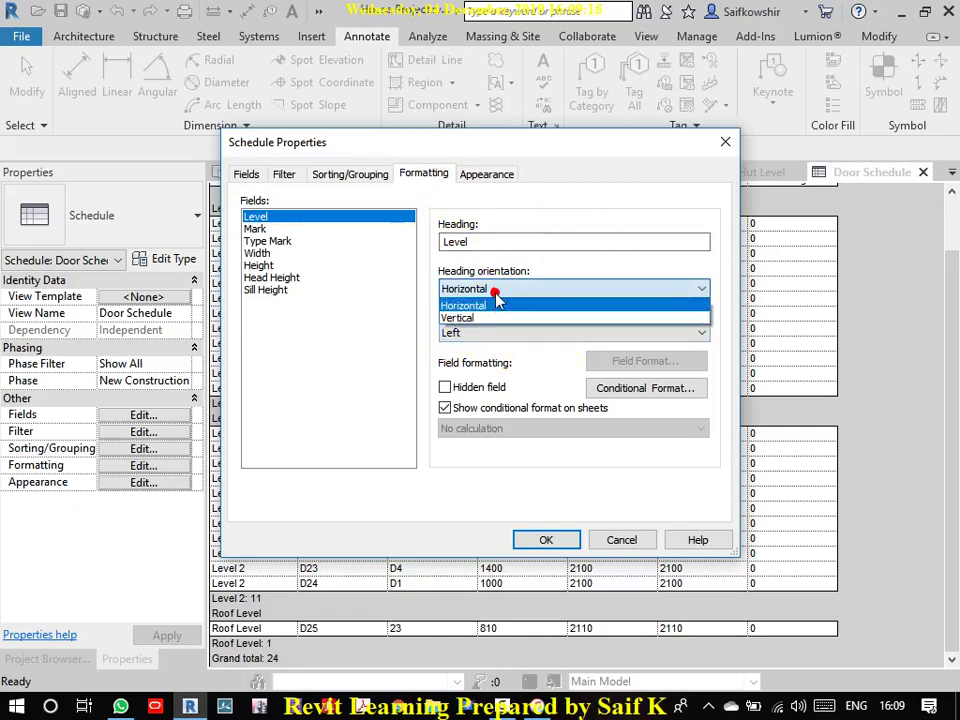
pyautogui.click(495, 292)
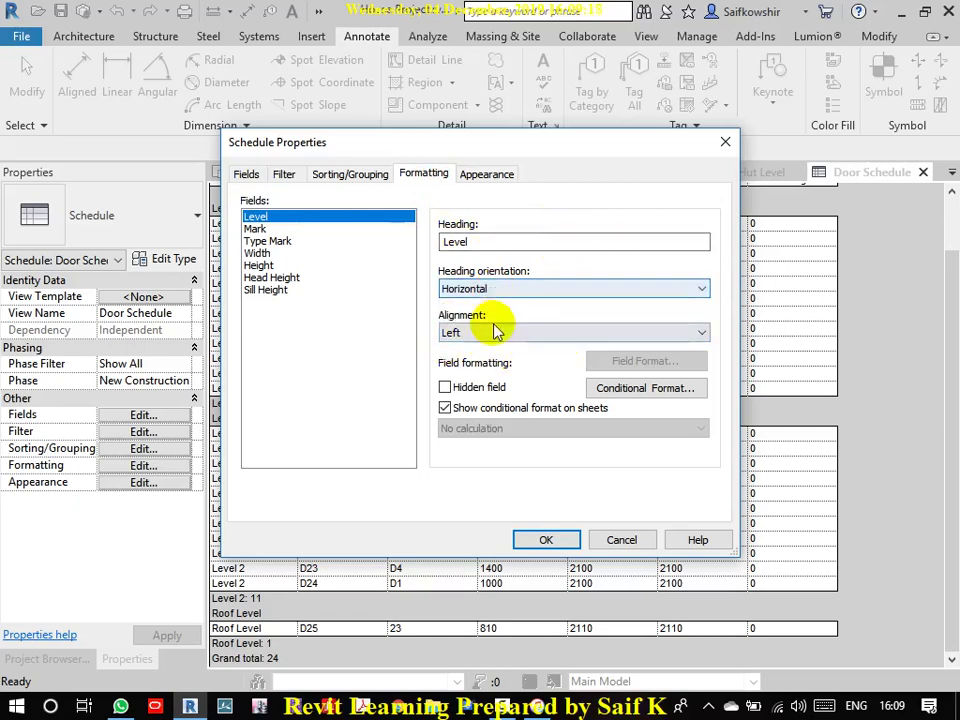
pyautogui.click(531, 336)
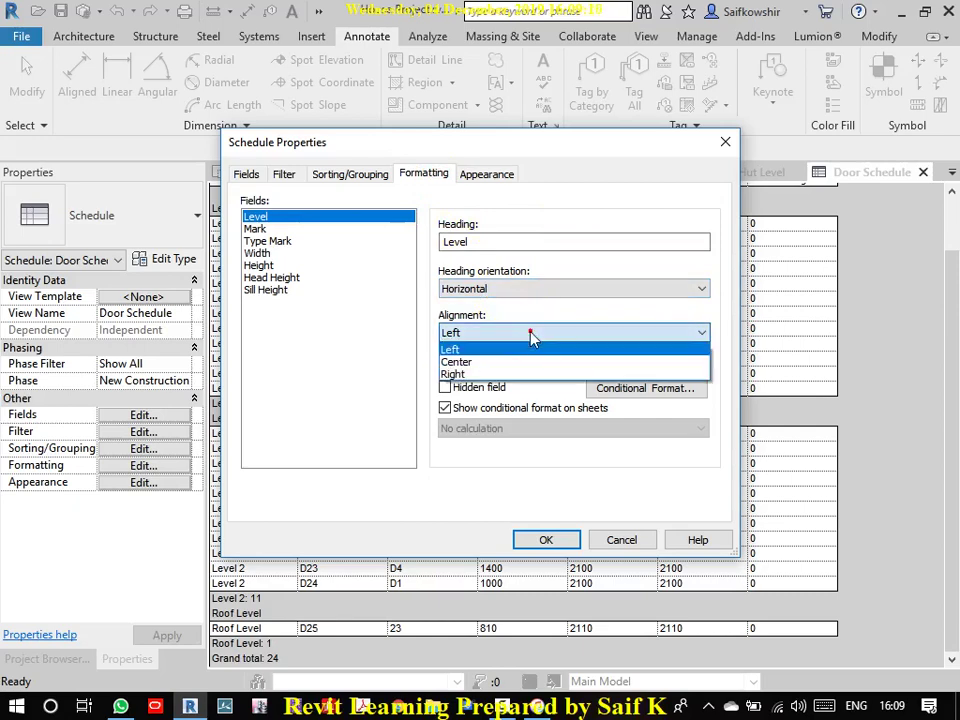
pyautogui.click(442, 358)
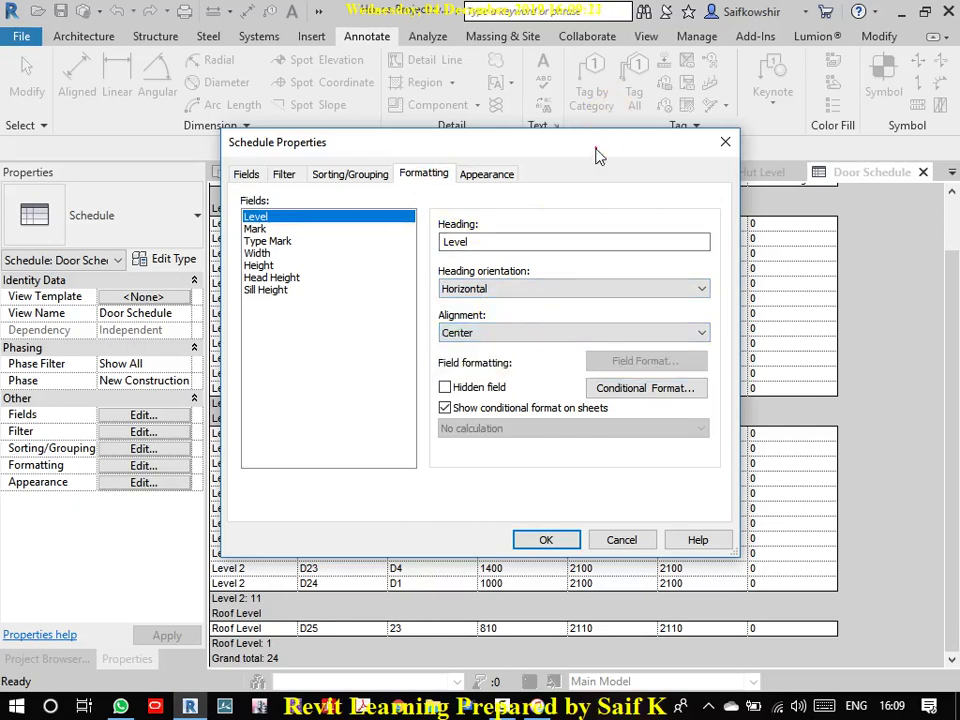
pyautogui.moveTo(597, 154); pyautogui.dragTo(641, 100)
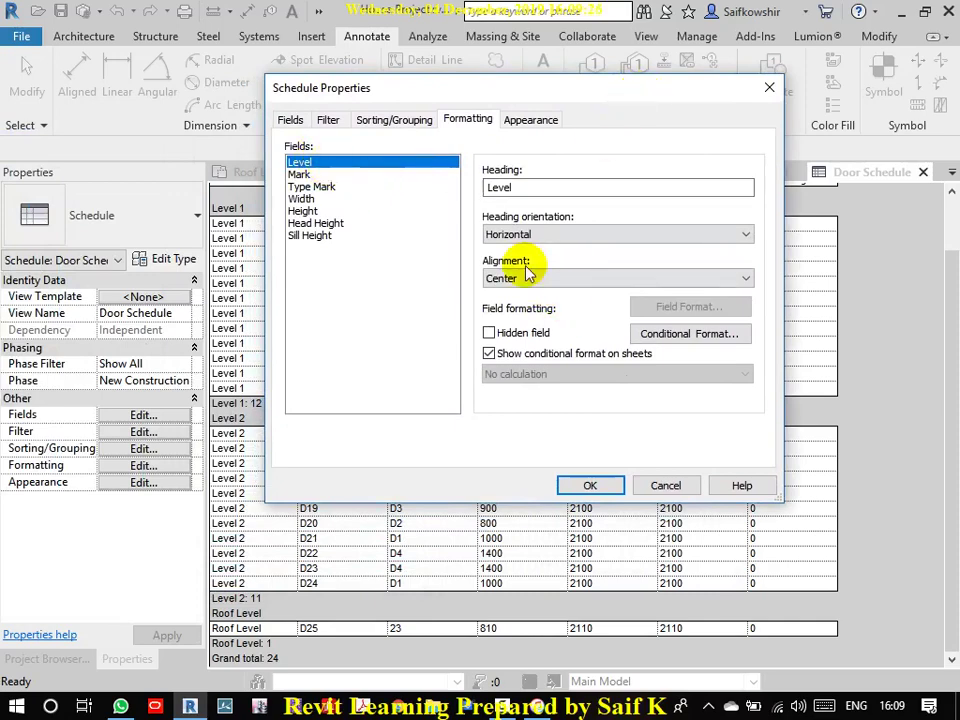
pyautogui.click(596, 486)
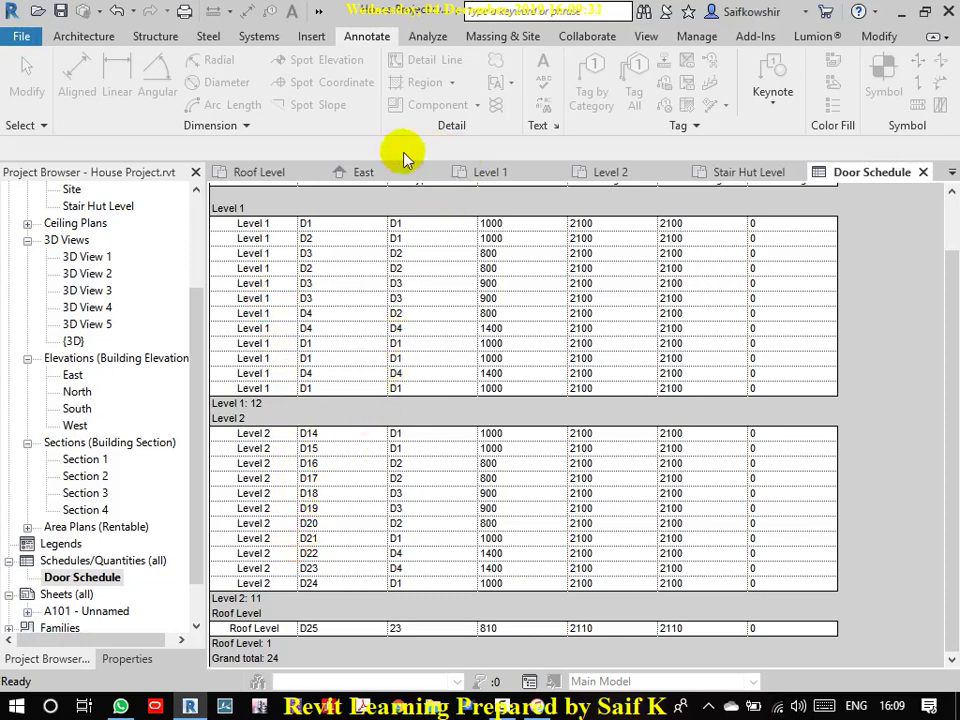
# Step: Review the door schedule's Fields, Formatting, and Appearance settings in its schedule properties
pyautogui.click(140, 660)
pyautogui.click(140, 415)
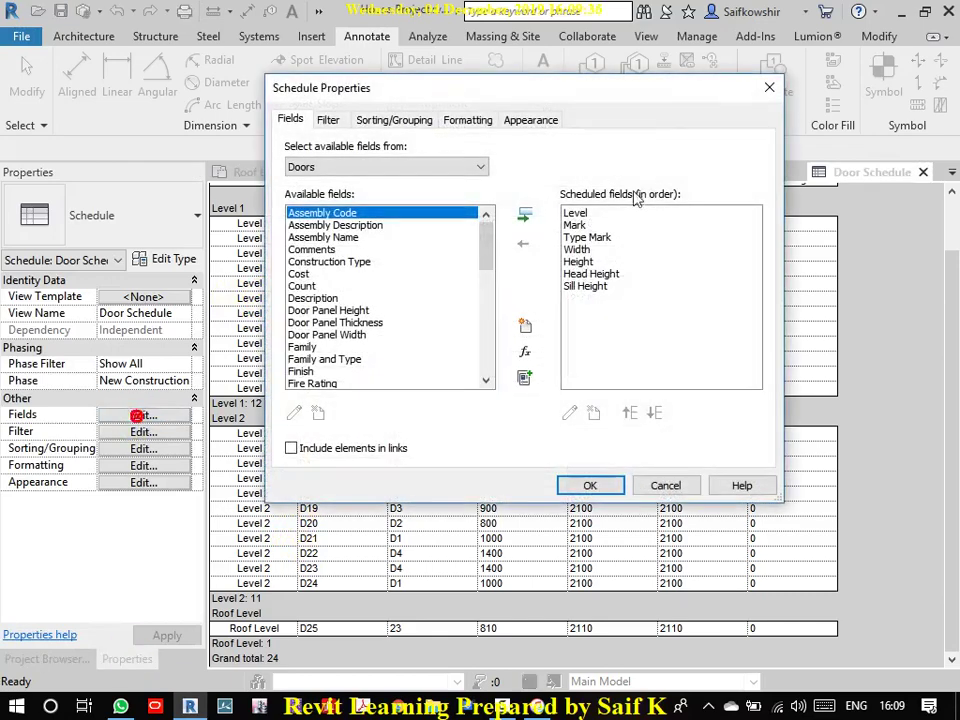
pyautogui.click(463, 119)
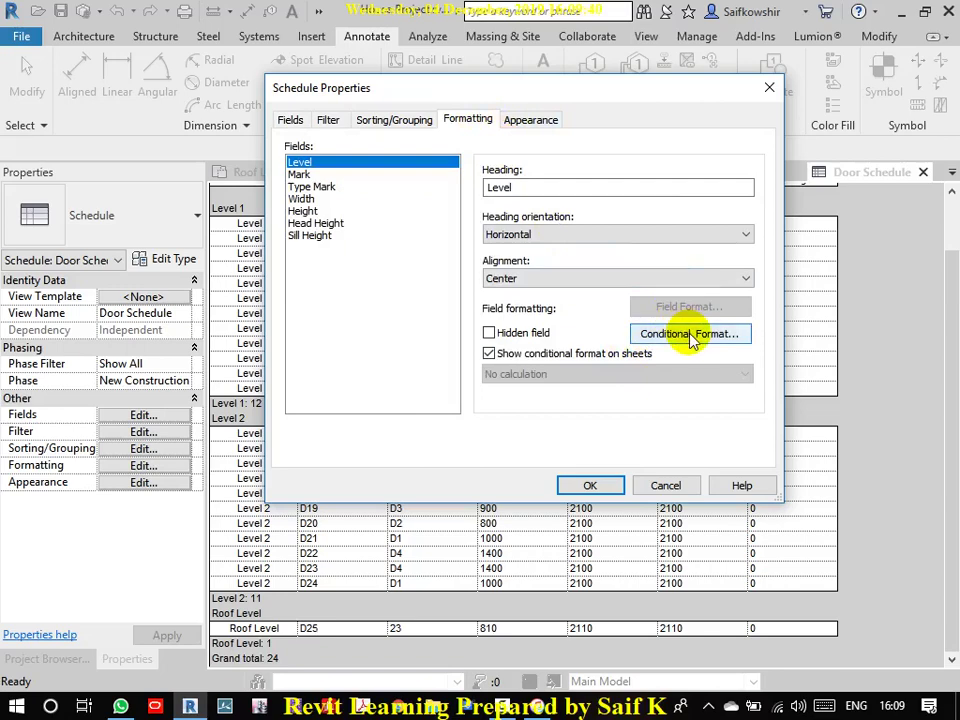
pyautogui.click(525, 119)
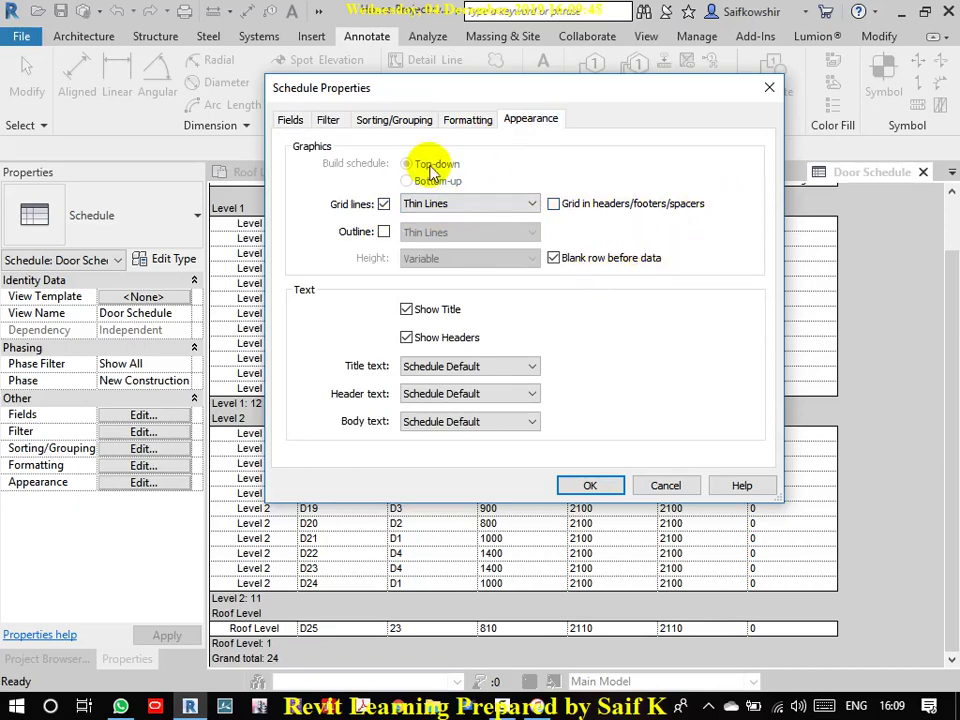
pyautogui.click(293, 125)
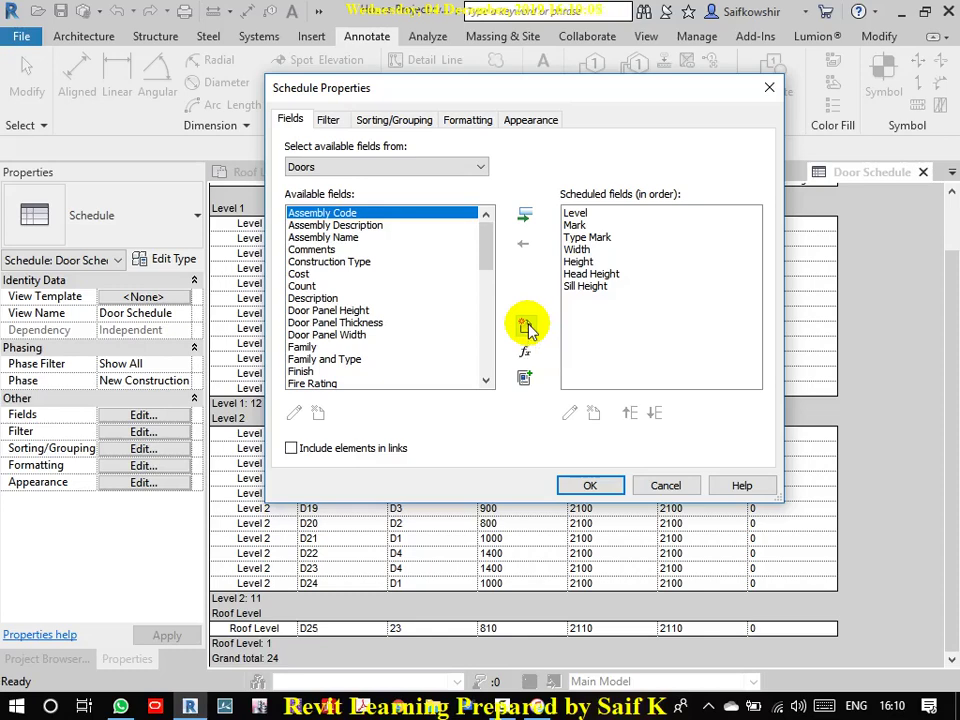
# Step: View the formula options for adding a calculated value to the door schedule, and cancel without creating one
pyautogui.click(524, 352)
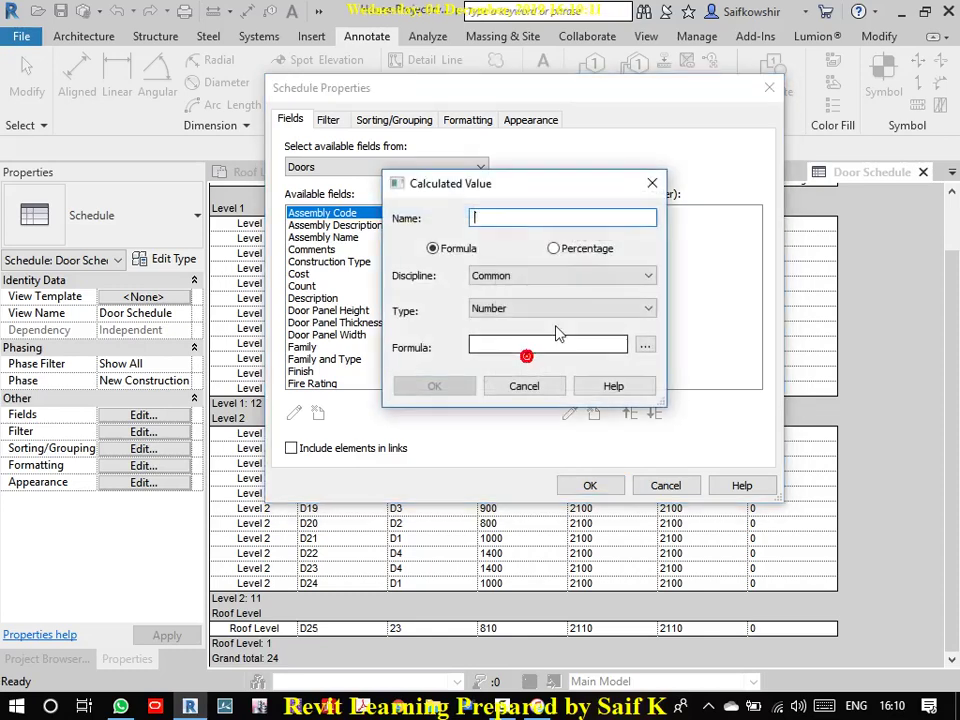
pyautogui.click(507, 347)
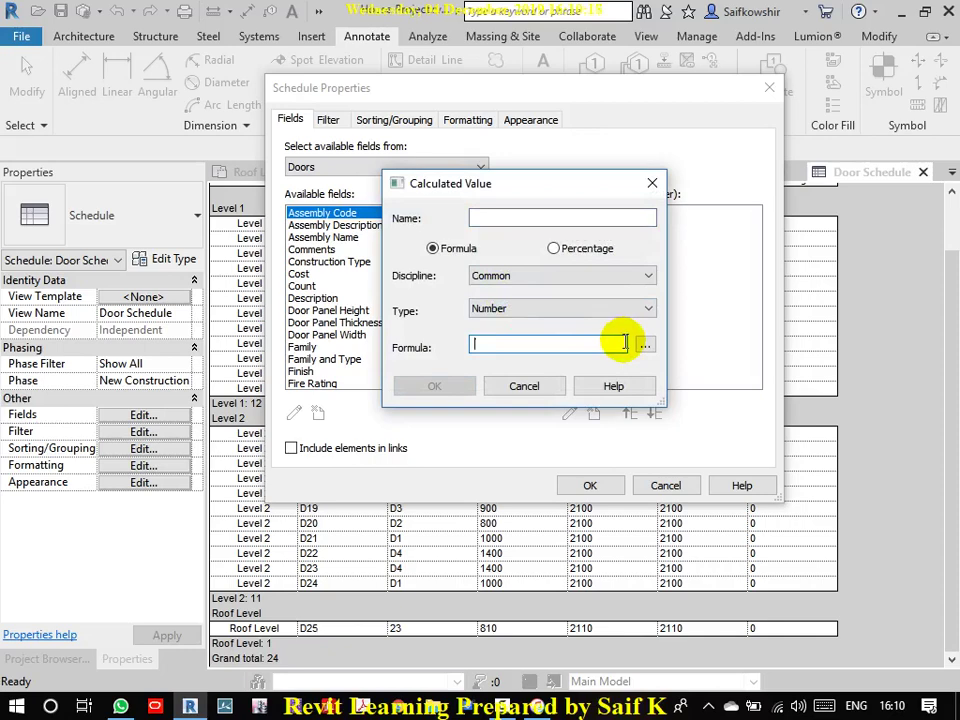
pyautogui.click(549, 391)
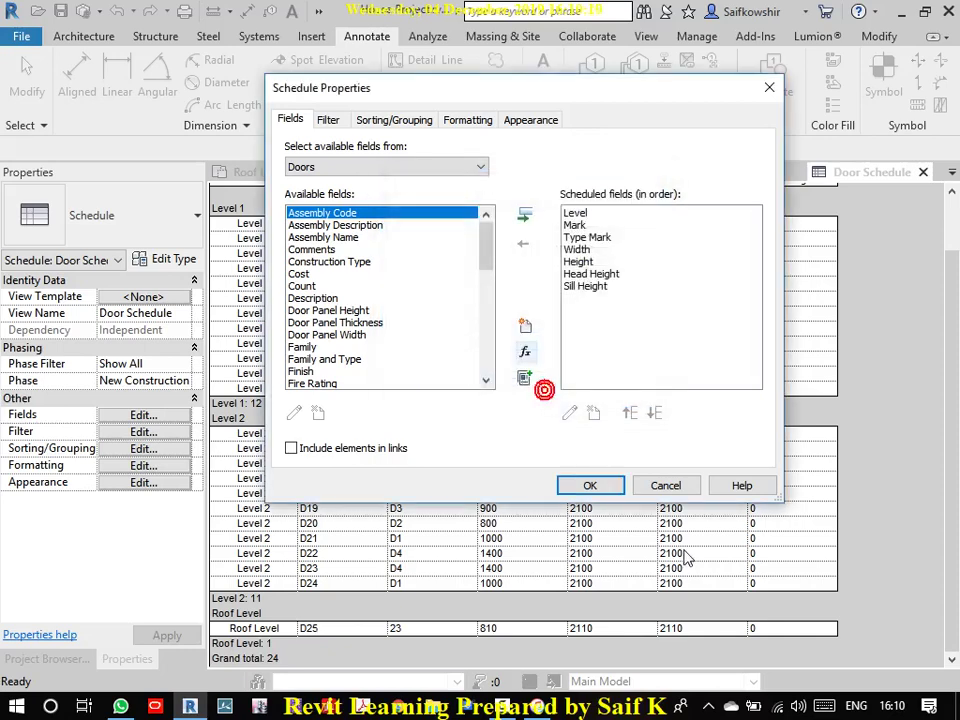
pyautogui.click(667, 487)
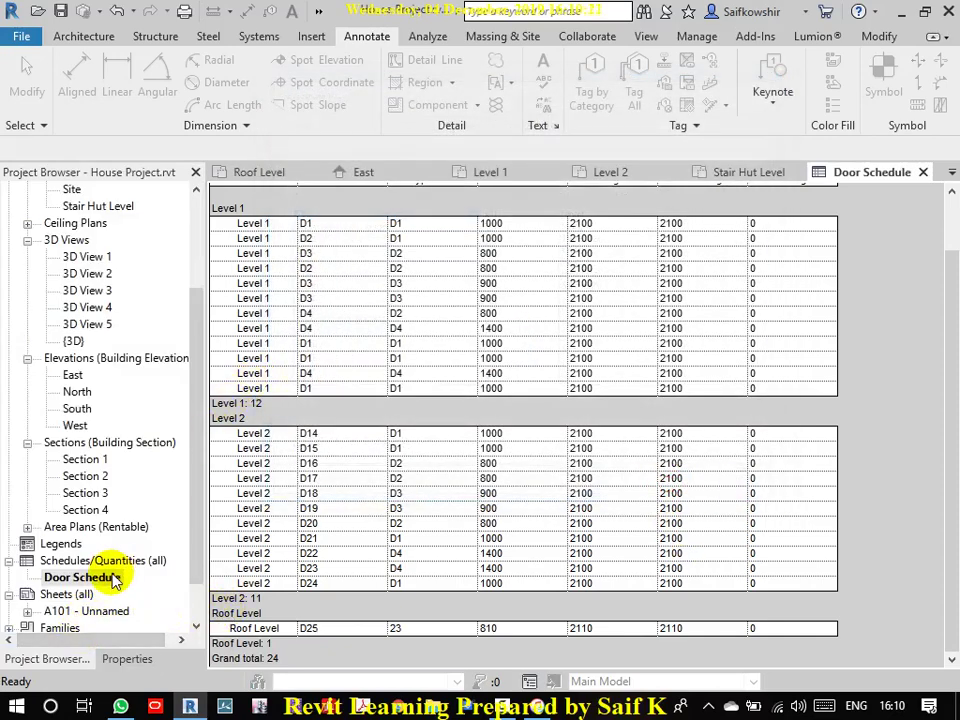
# Step: Open the Level 1 floor plan and select the D1 door at the head of the exterior stairs
pyautogui.click(125, 660)
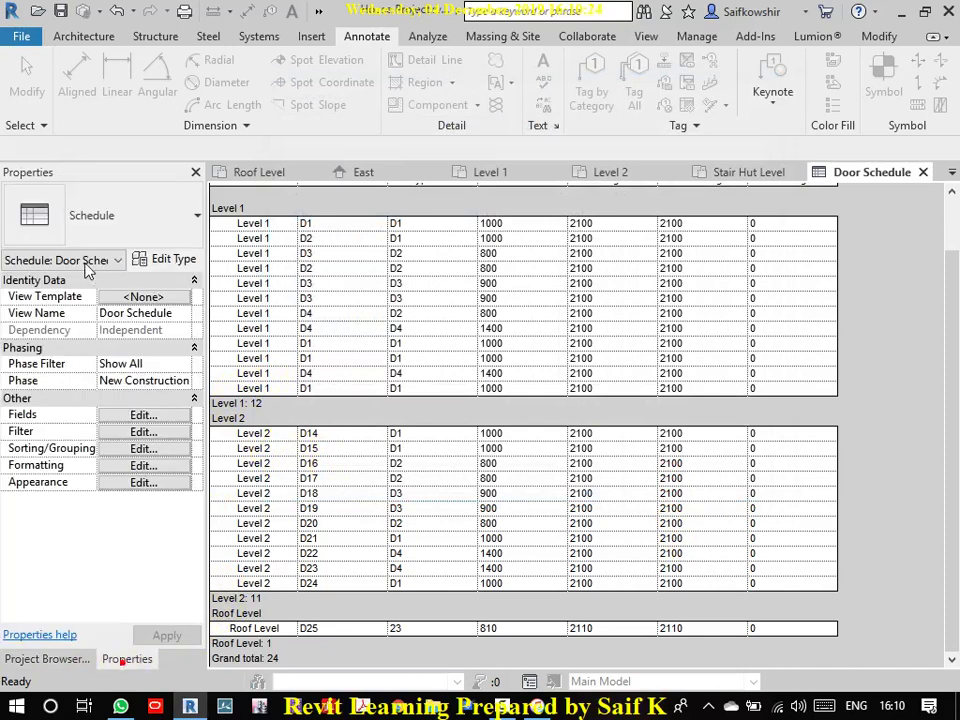
pyautogui.click(66, 659)
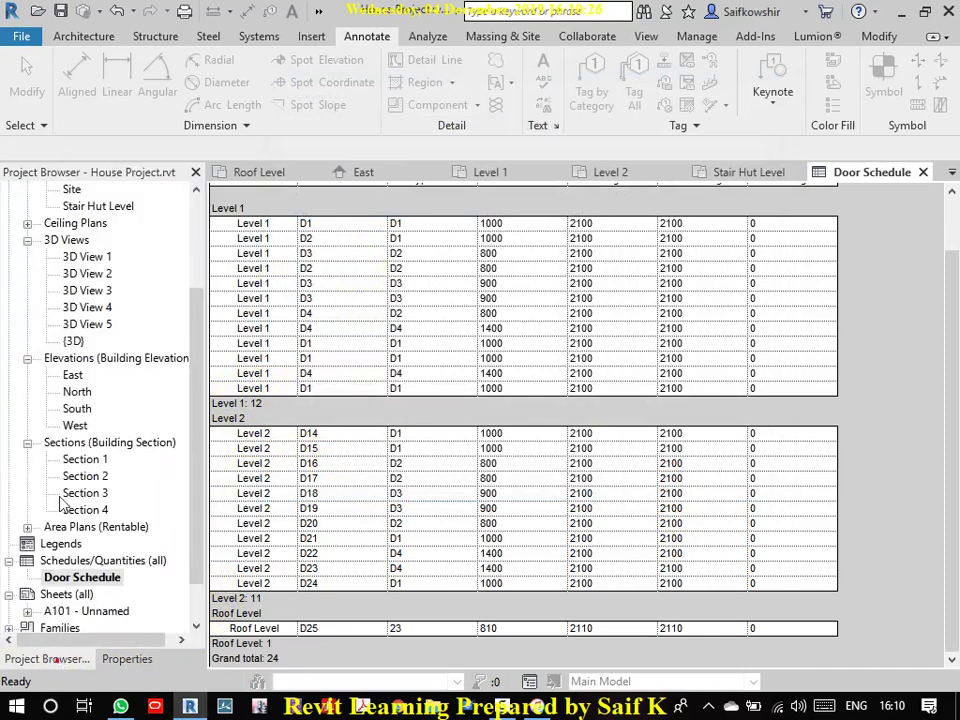
pyautogui.scroll(3, 120, 255)
pyautogui.click(90, 259)
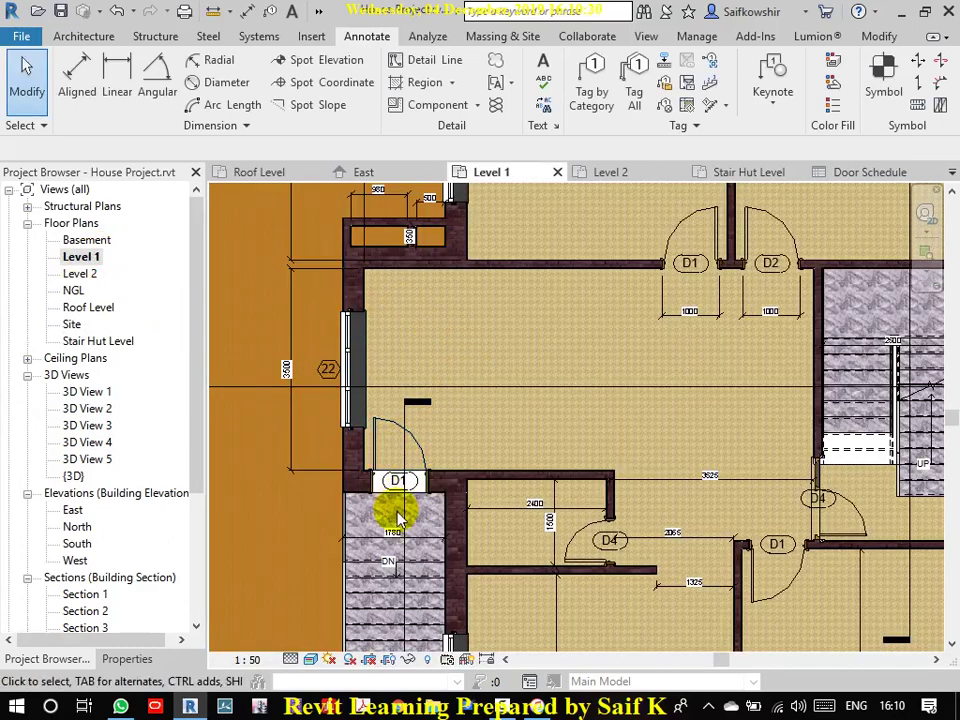
pyautogui.click(398, 481)
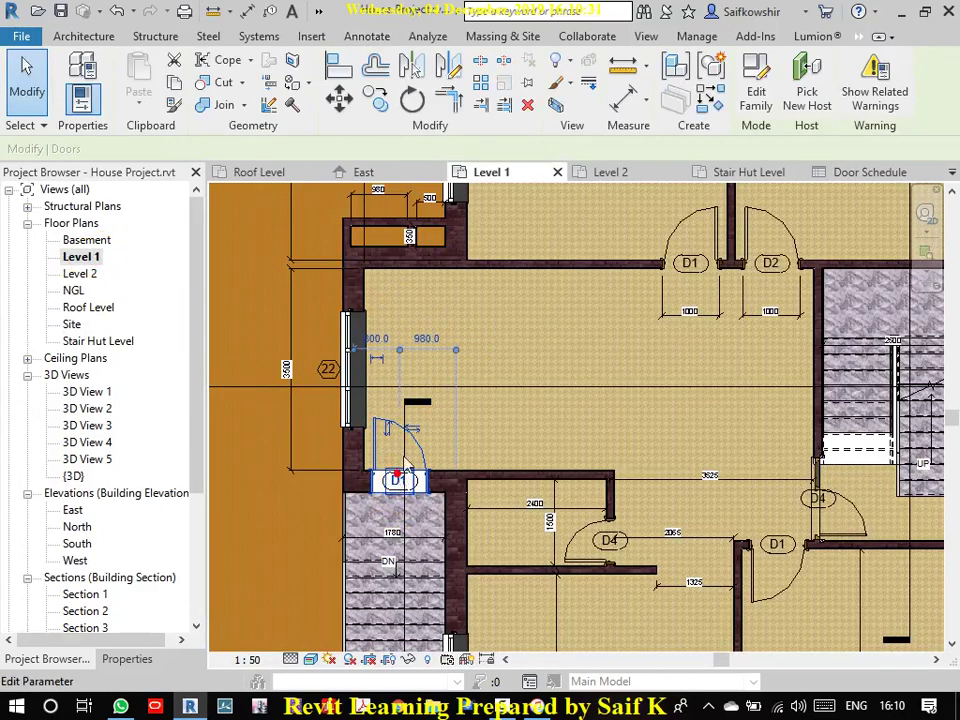
# Step: Examine the selected door's type properties down to the Cost parameter under Identity Data, and close them
pyautogui.click(152, 659)
pyautogui.click(168, 259)
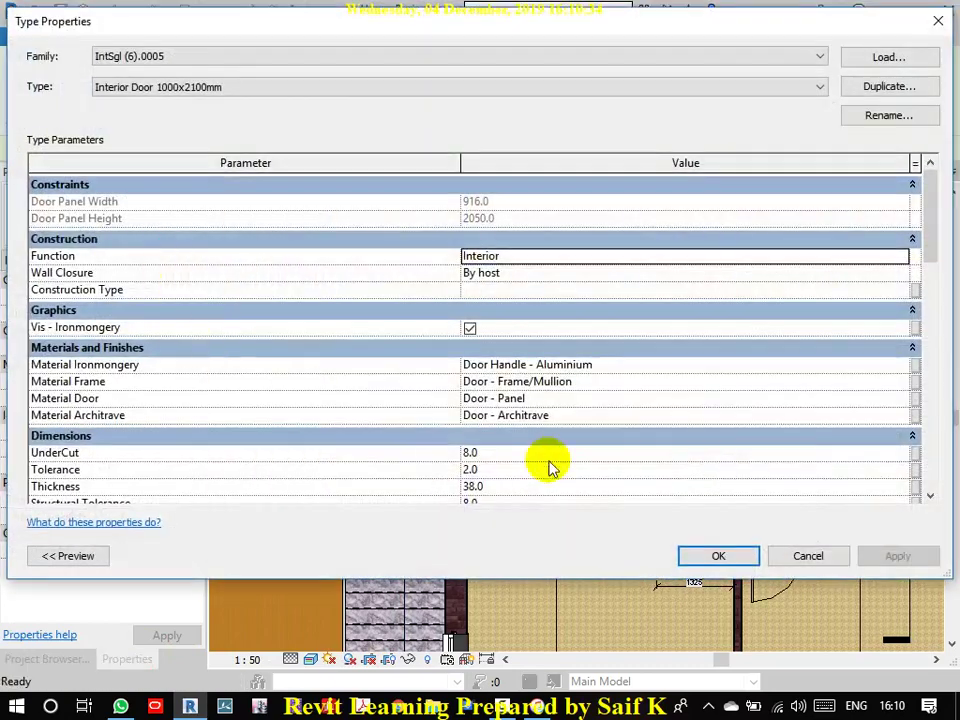
pyautogui.scroll(-4, 560, 465)
pyautogui.scroll(-10, 566, 465)
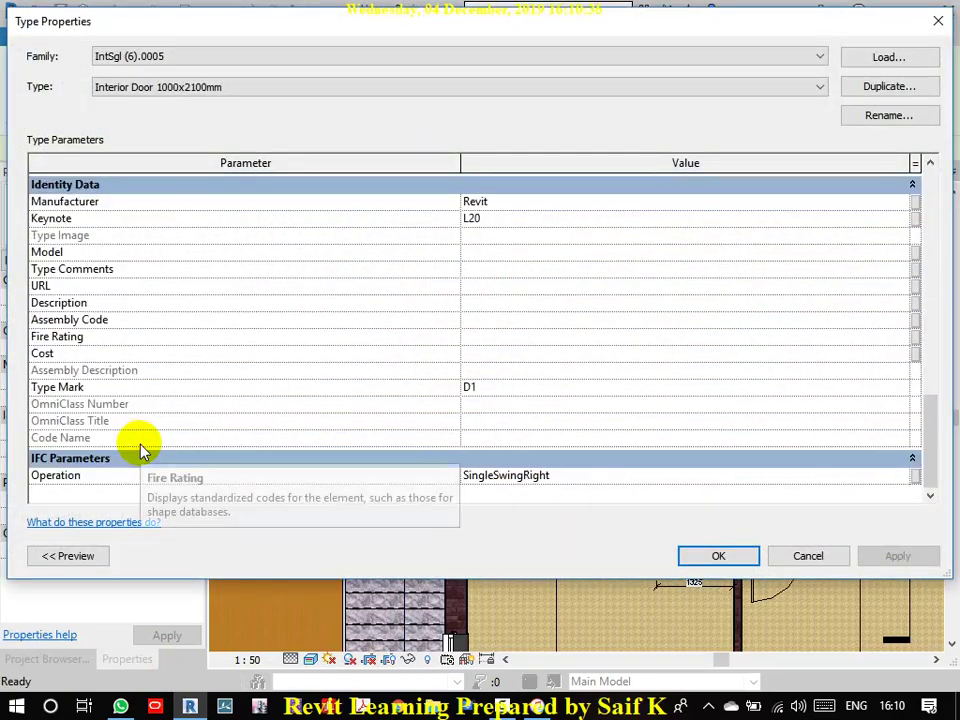
pyautogui.click(509, 351)
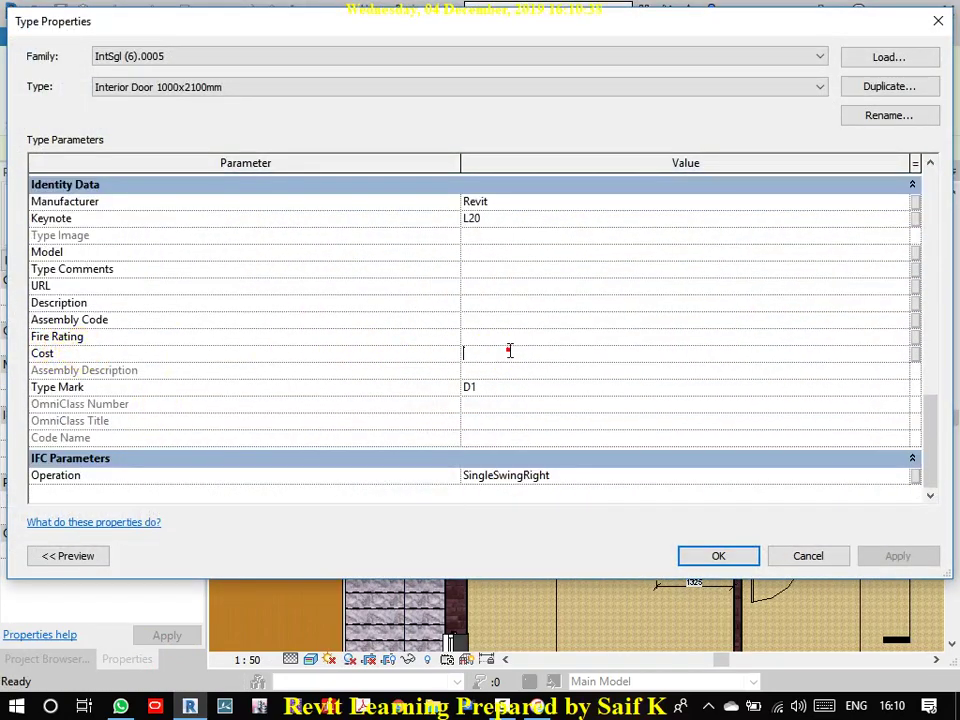
pyautogui.click(508, 349)
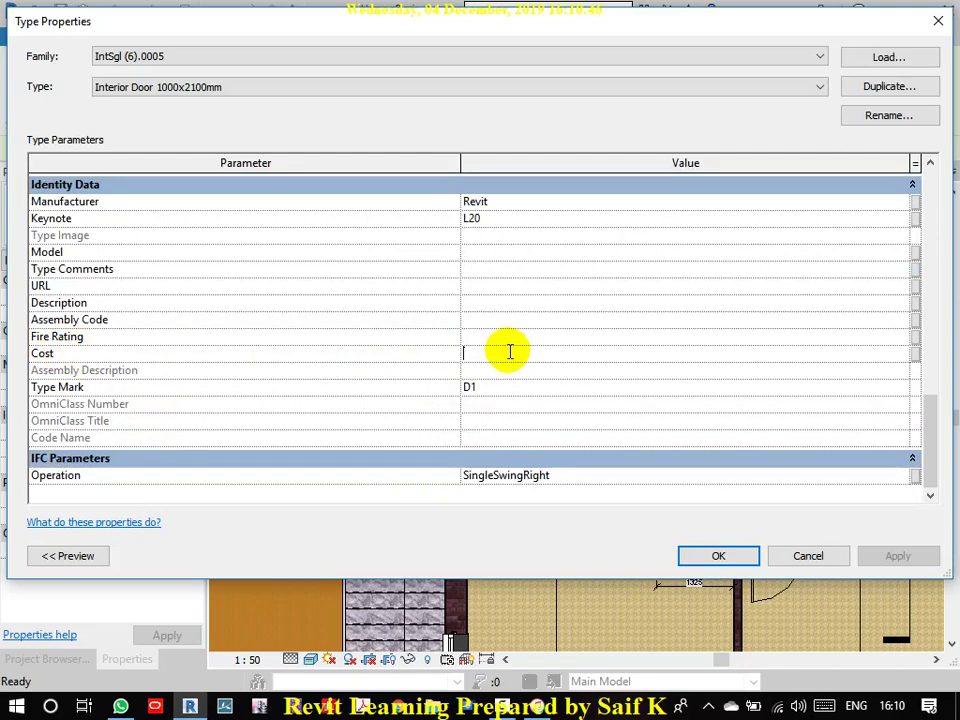
pyautogui.click(400, 352)
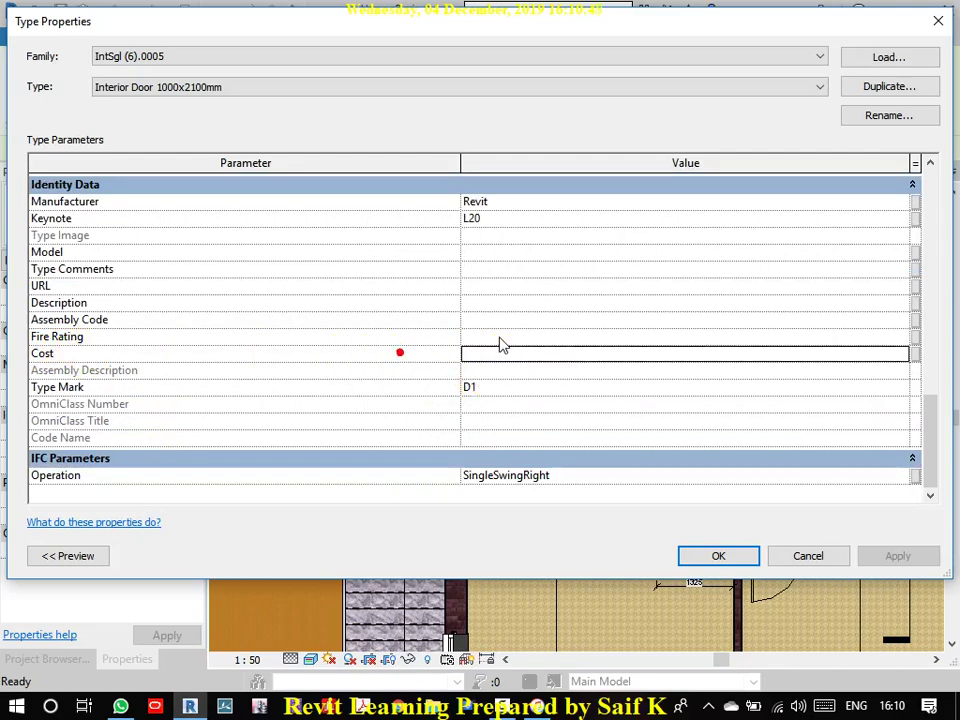
pyautogui.click(735, 558)
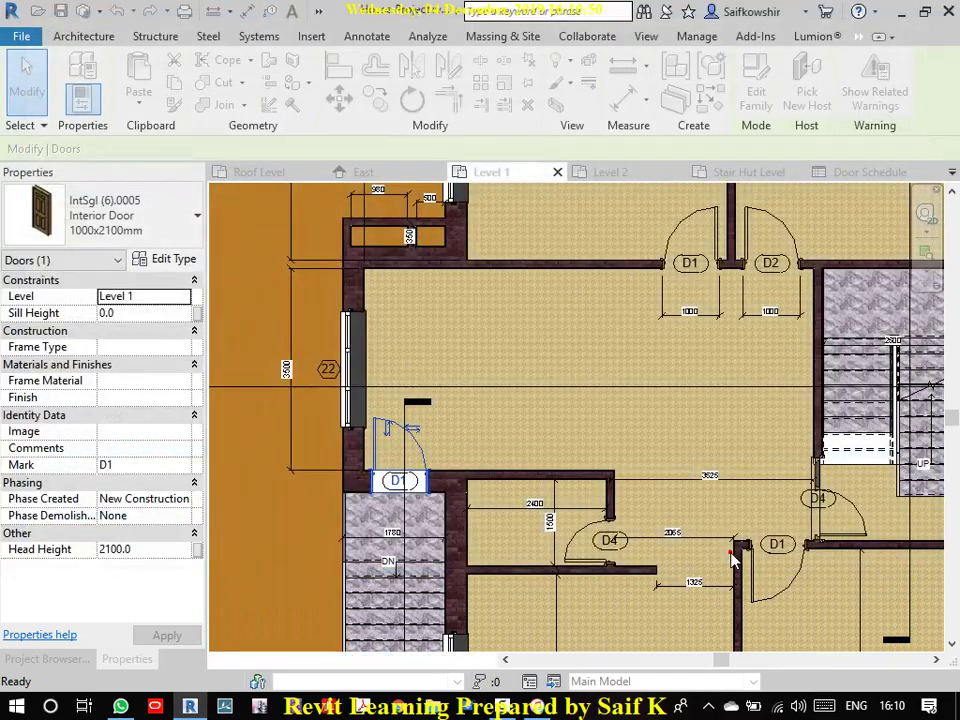
# Step: View the whole Level 1 floor plan and clear the door selection
pyautogui.scroll(-3, 715, 473)
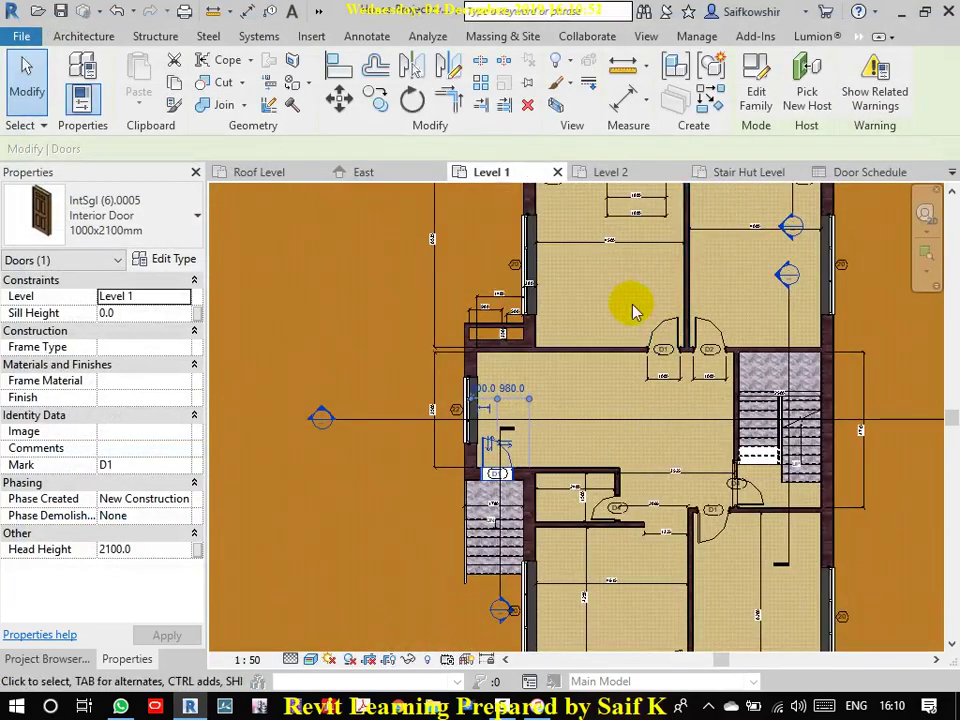
pyautogui.moveTo(617, 340); pyautogui.dragTo(543, 440, button='middle')
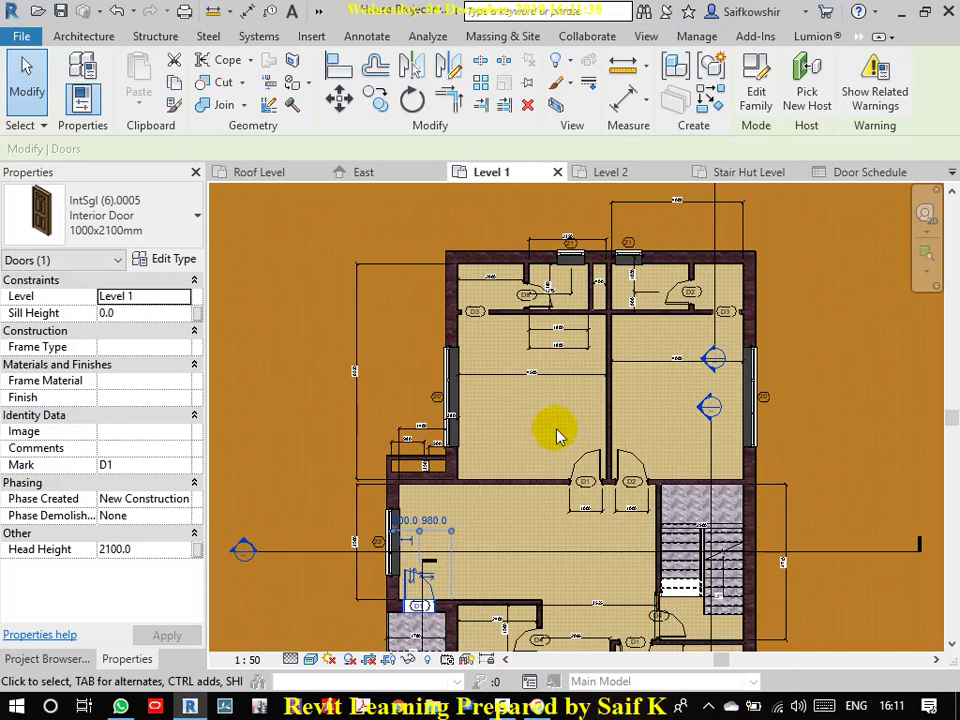
pyautogui.scroll(-3, 611, 388)
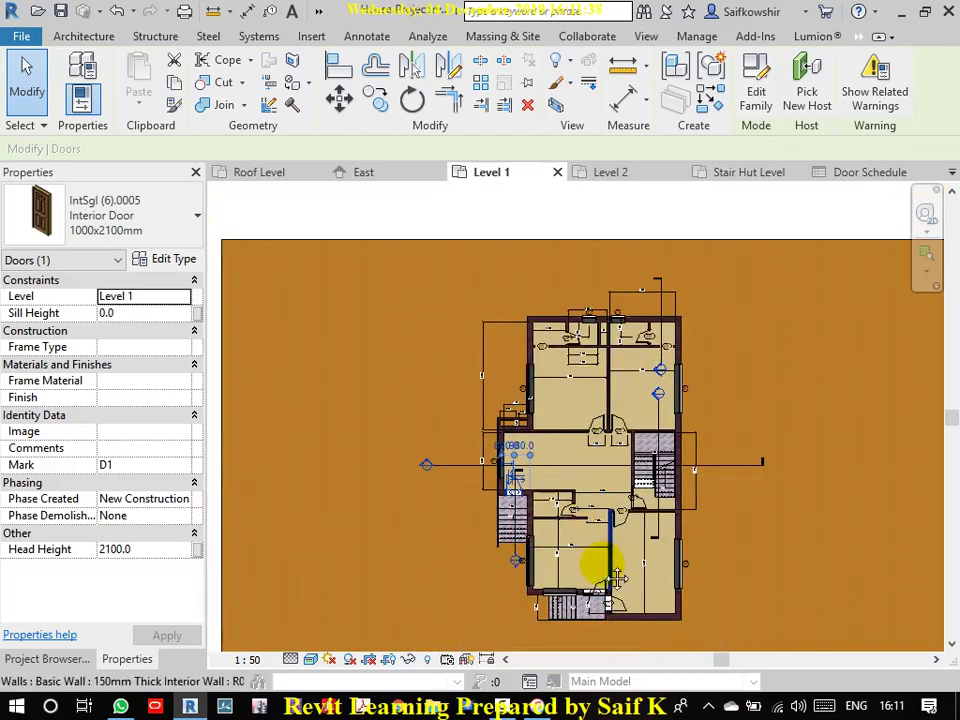
pyautogui.moveTo(608, 566); pyautogui.dragTo(565, 460, button='middle')
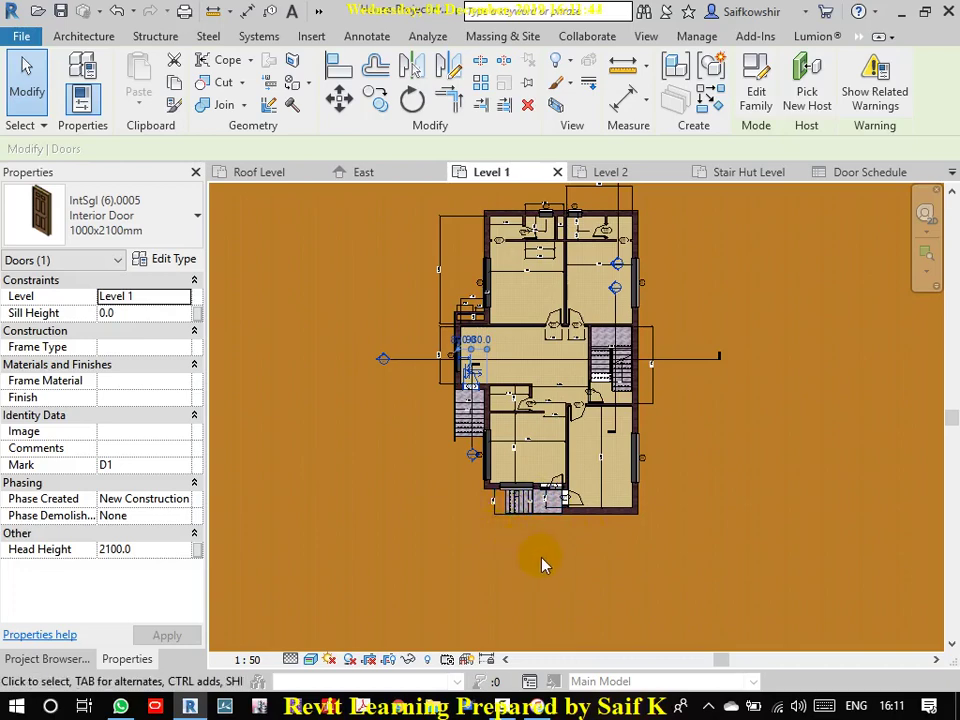
pyautogui.click(662, 576)
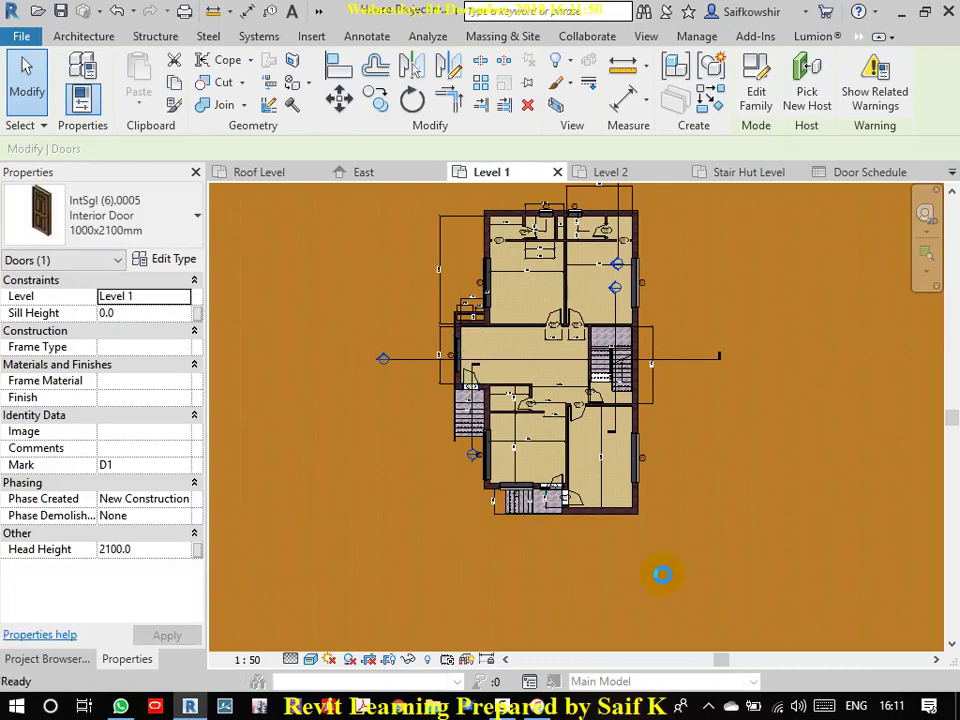